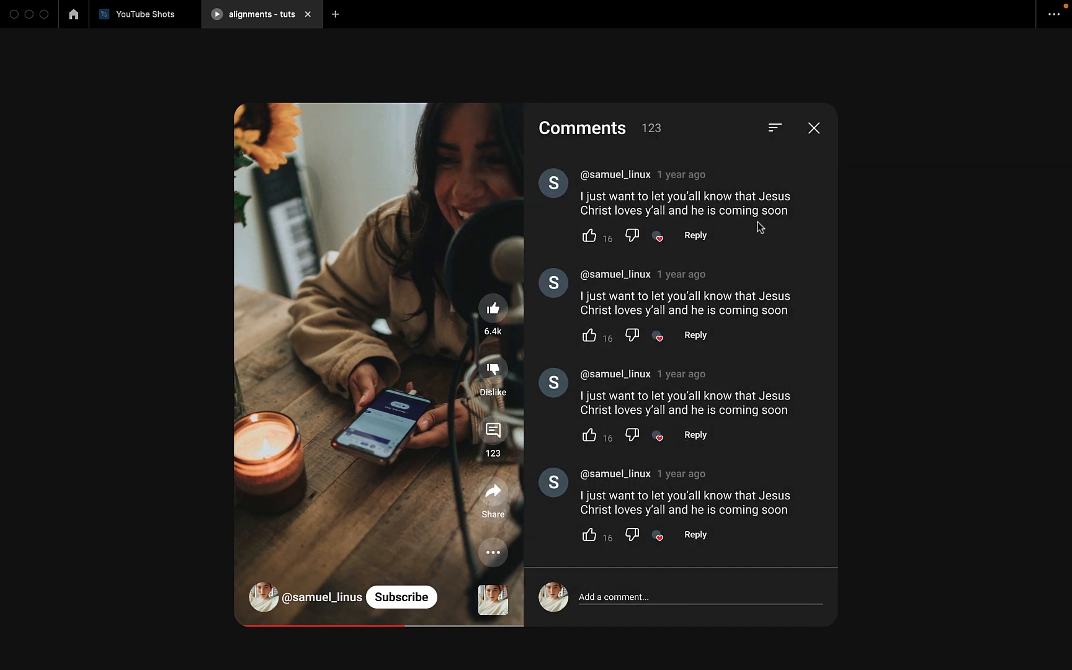
# Close the comments panel in the prototype preview and reopen it with the comments control beside the video
pyautogui.click(814, 129)
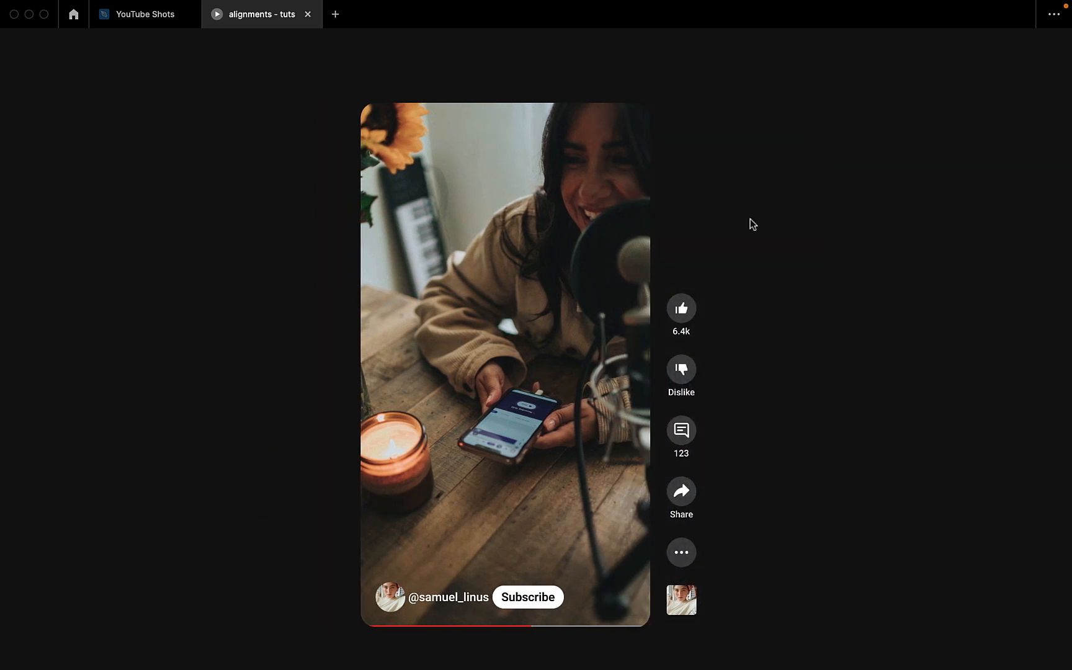
pyautogui.click(681, 432)
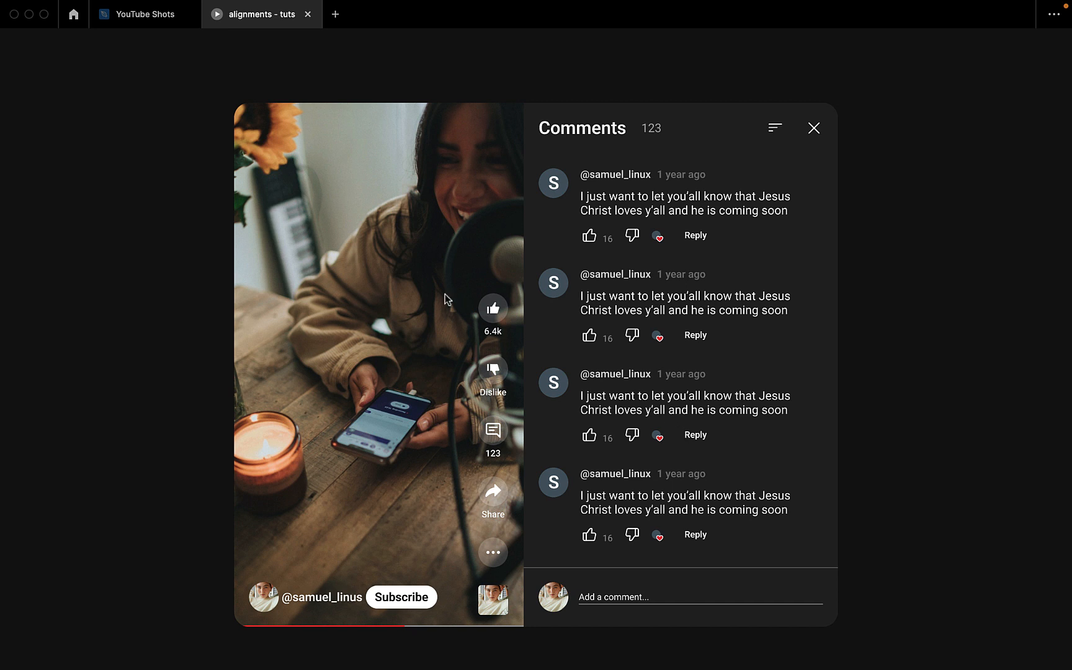
# Switch to the YouTube Shots design file and examine the components in the icons frame, comparing them with the prototype preview
pyautogui.click(124, 8)
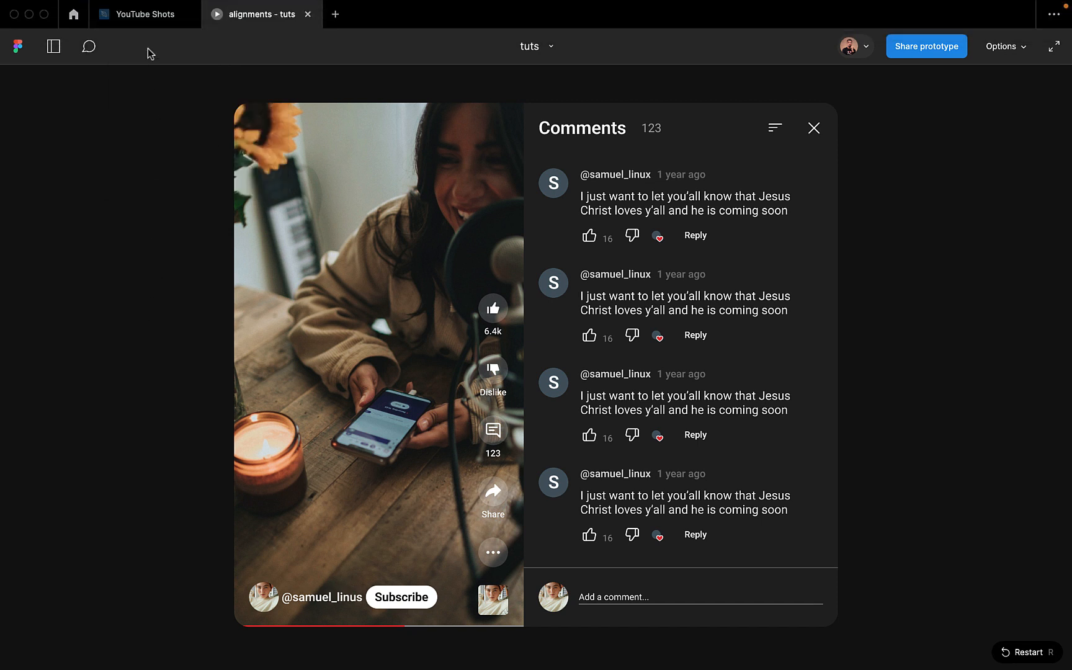
pyautogui.click(139, 13)
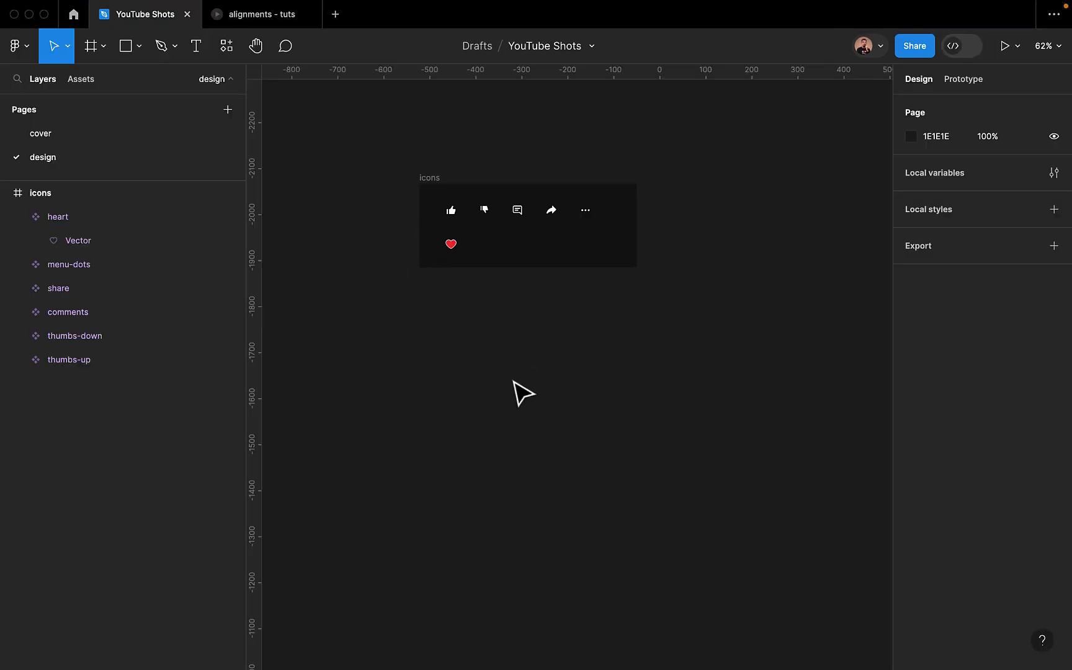
pyautogui.hscroll(-5, 497, 403)
pyautogui.scroll(-3, 496, 403)
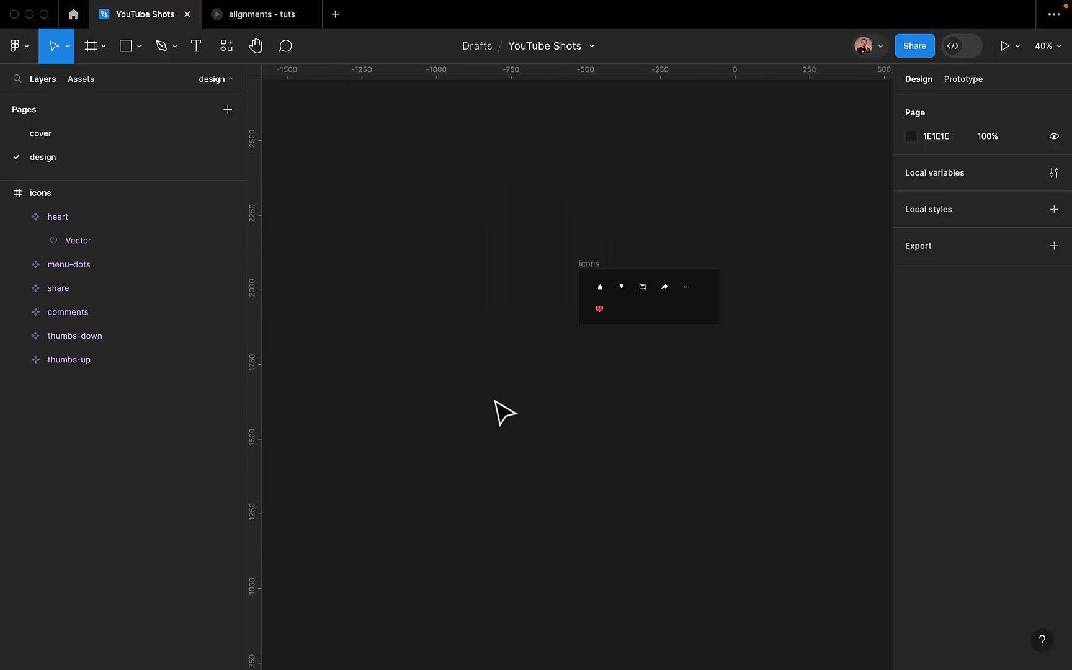
pyautogui.scroll(-2, 504, 413)
pyautogui.hscroll(2, 504, 412)
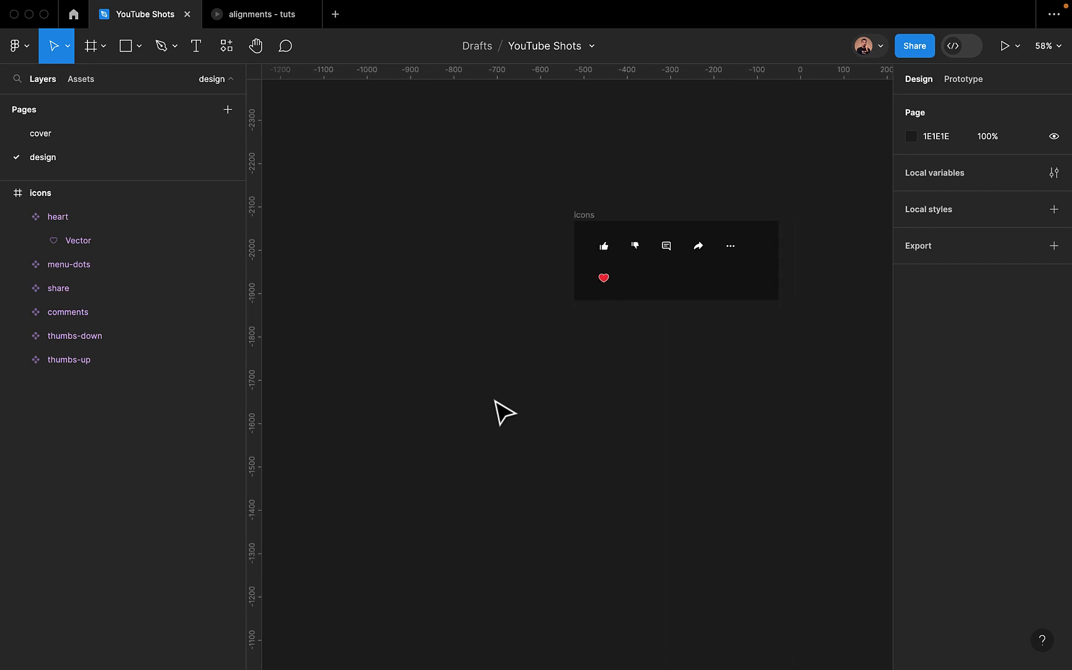
pyautogui.scroll(5, 504, 412)
pyautogui.scroll(2, 505, 413)
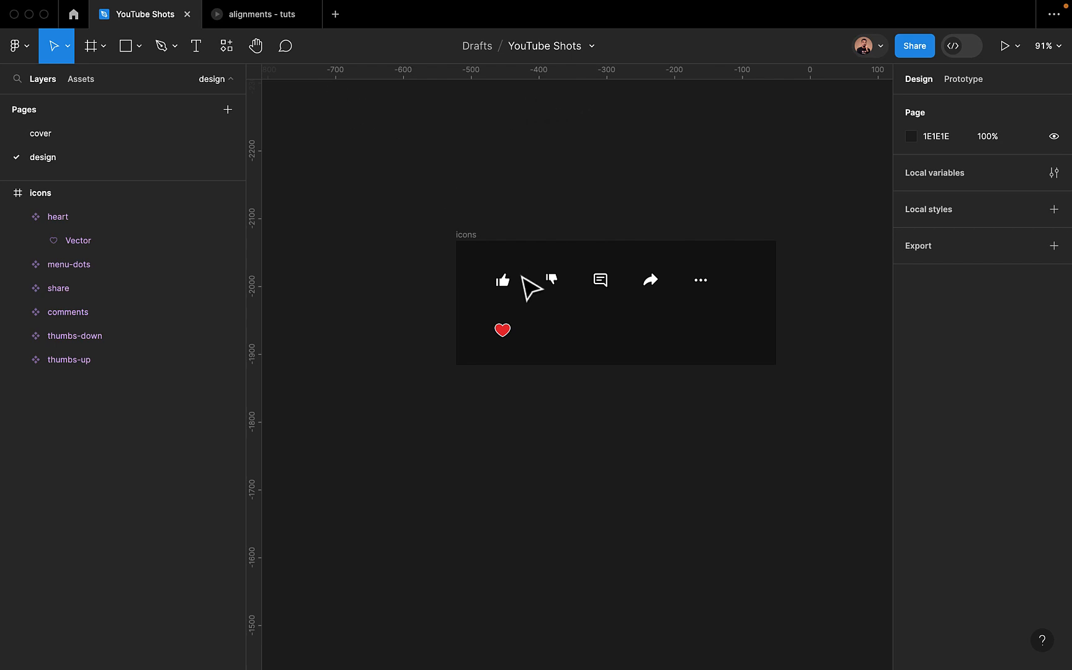
pyautogui.scroll(2, 512, 289)
pyautogui.scroll(4, 511, 289)
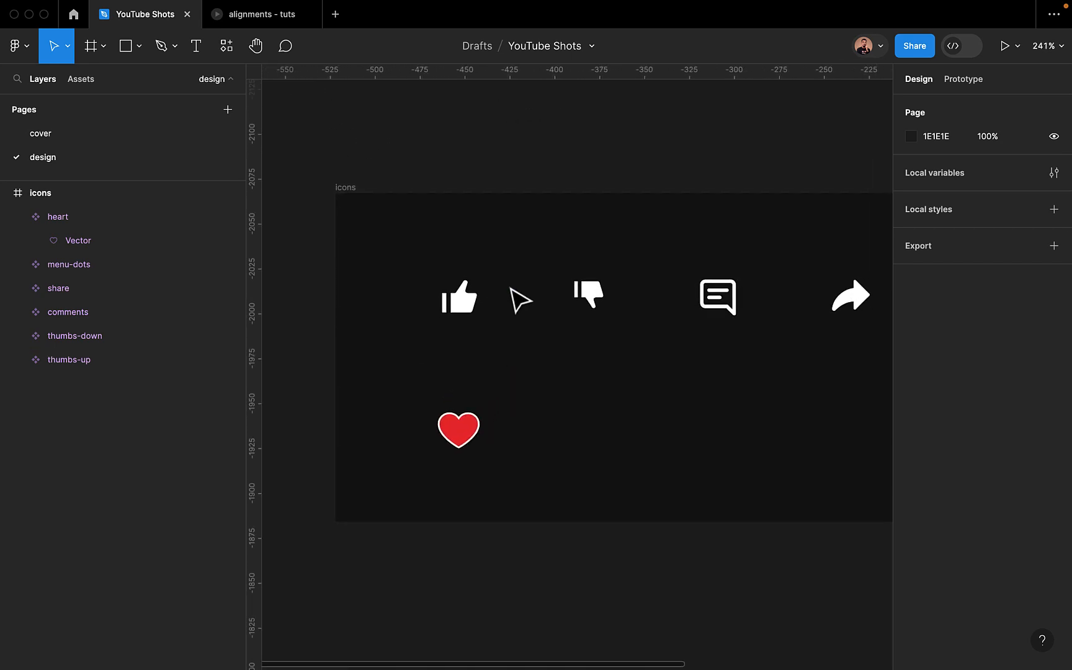
pyautogui.click(254, 25)
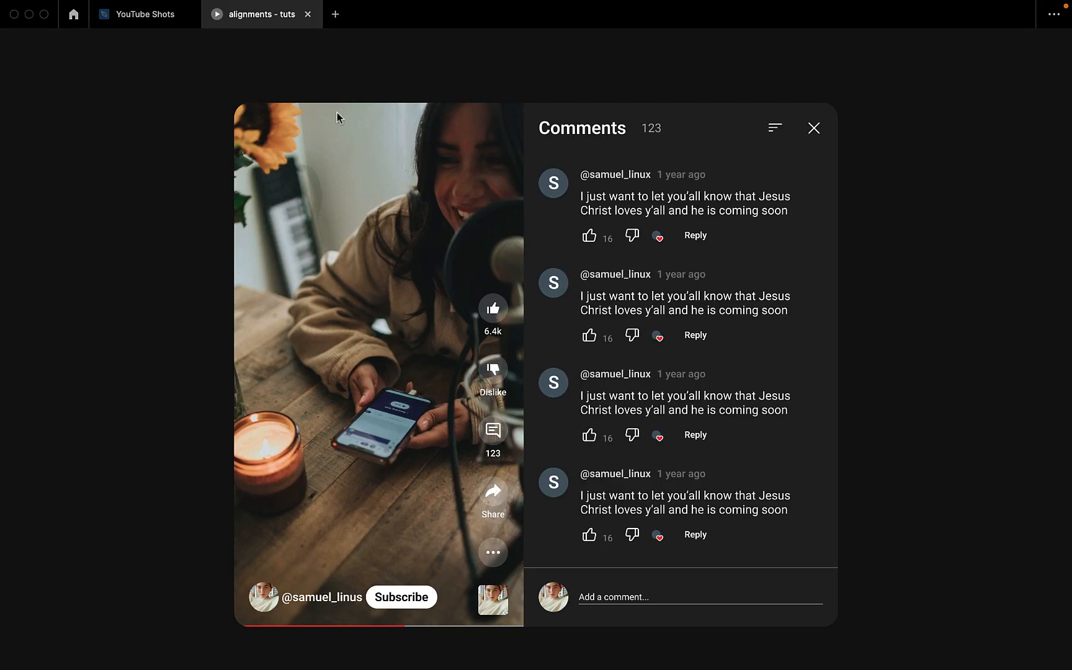
pyautogui.click(151, 14)
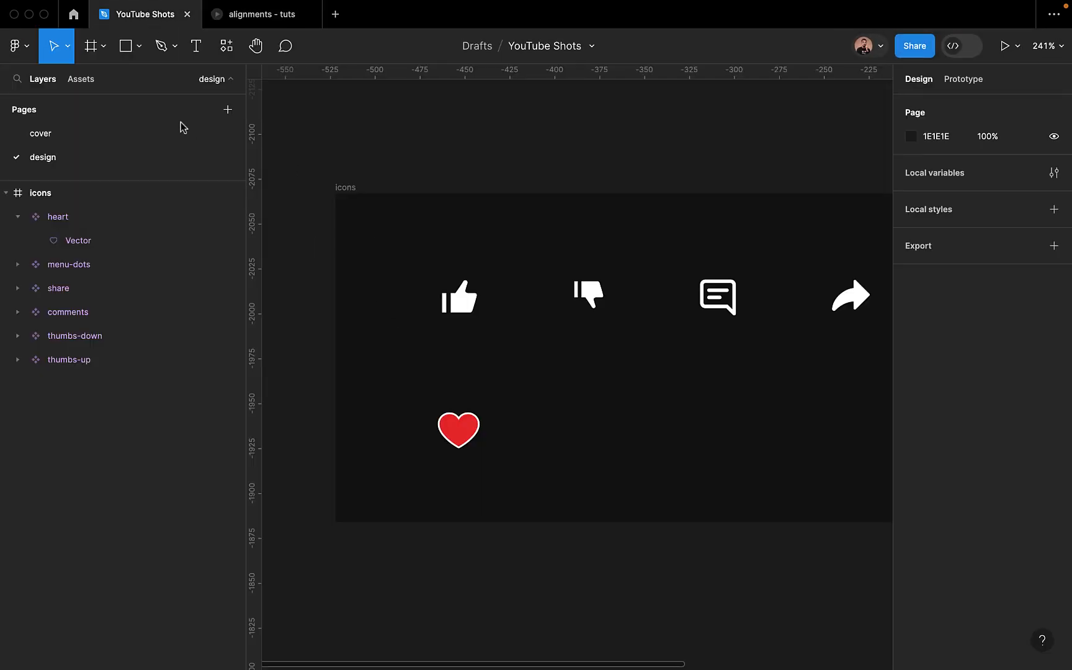
# Launch the Iconify plugin in the YouTube Shots file
pyautogui.click(228, 50)
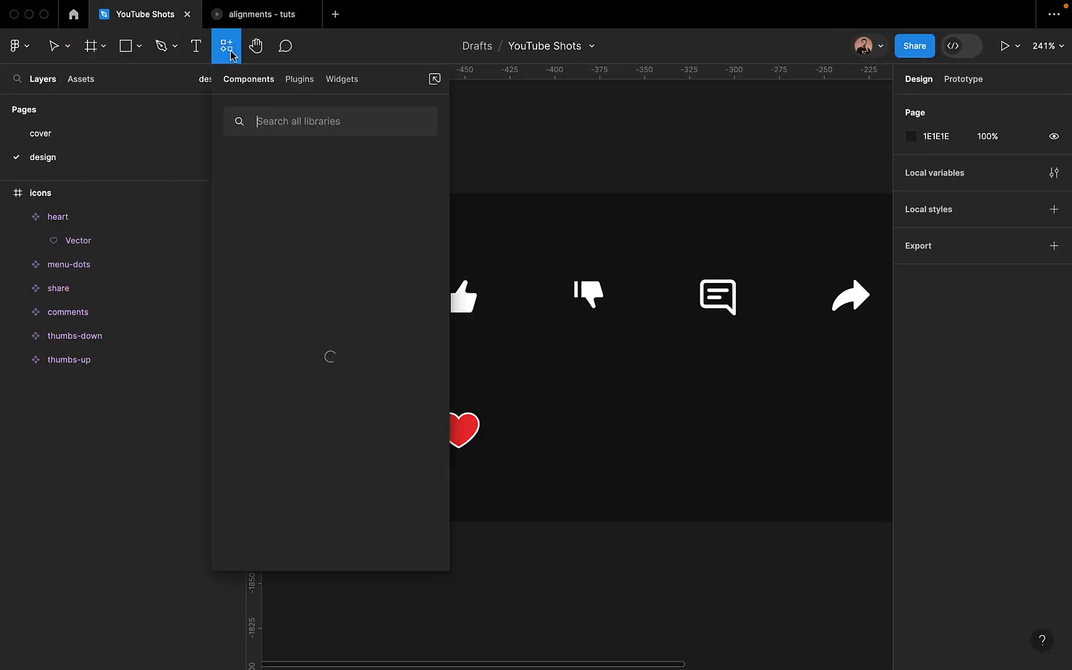
pyautogui.click(297, 80)
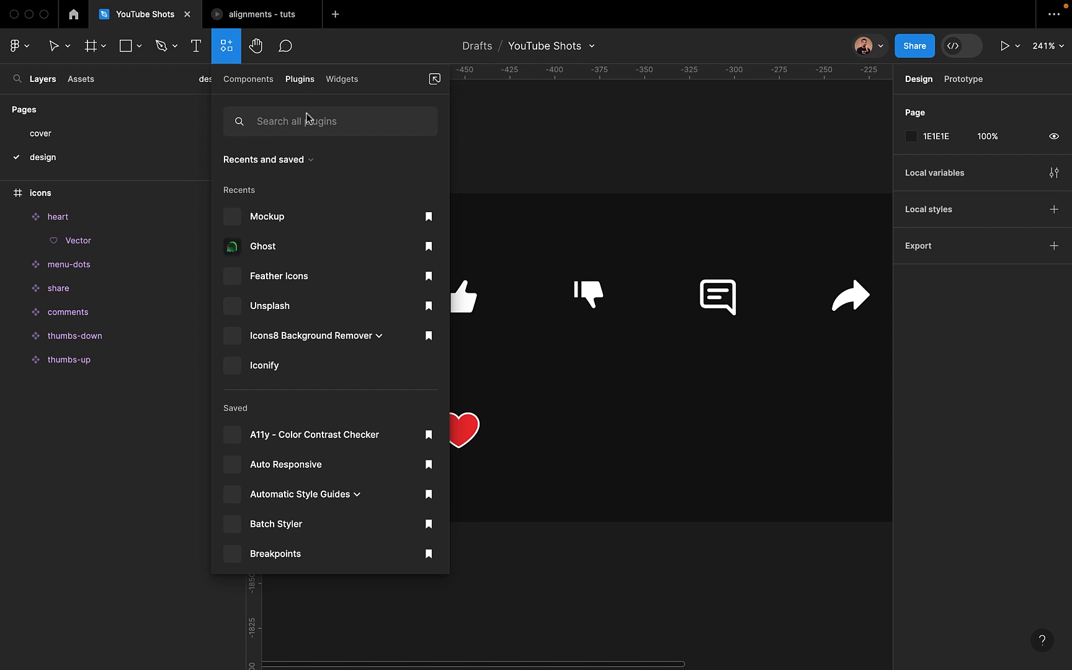
pyautogui.click(264, 366)
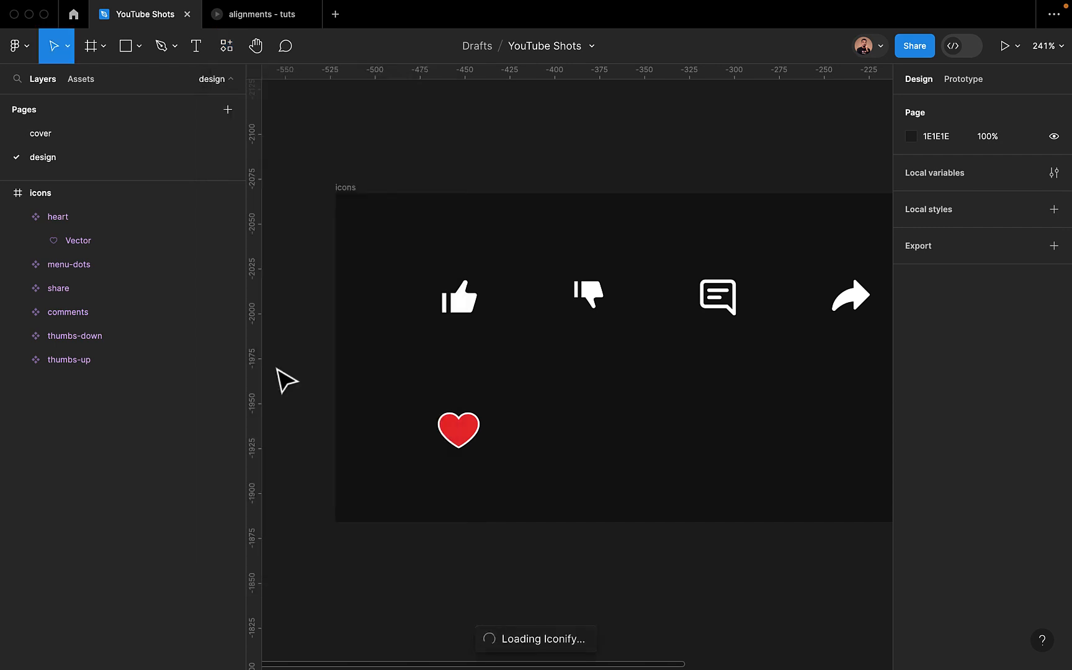
pyautogui.hscroll(-3, 461, 359)
pyautogui.scroll(-1, 462, 360)
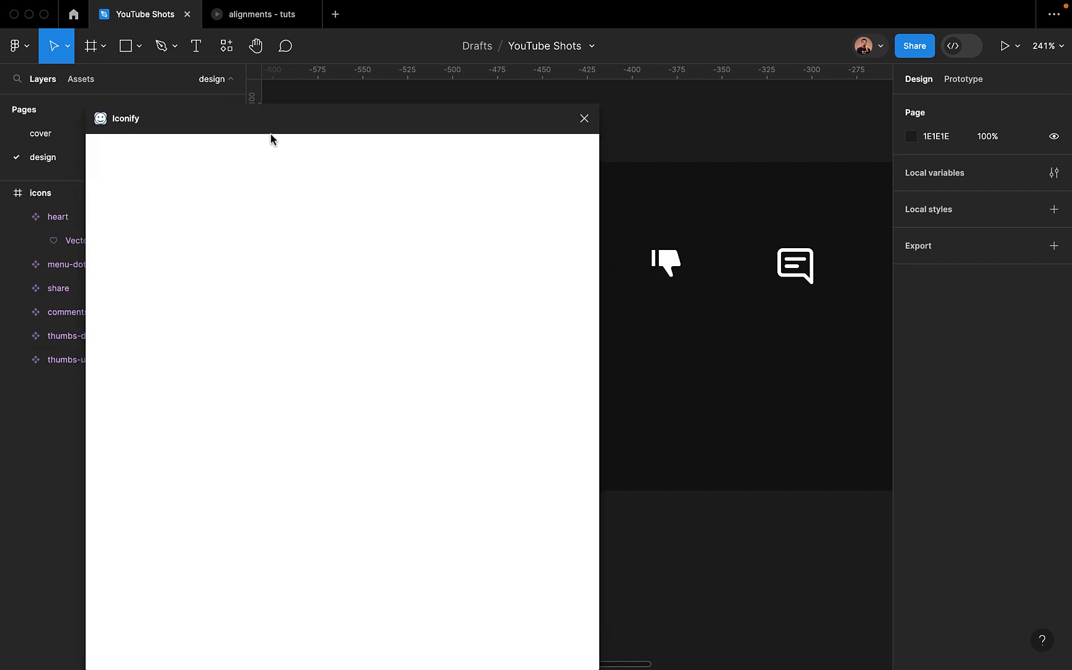
pyautogui.hscroll(-5, 723, 287)
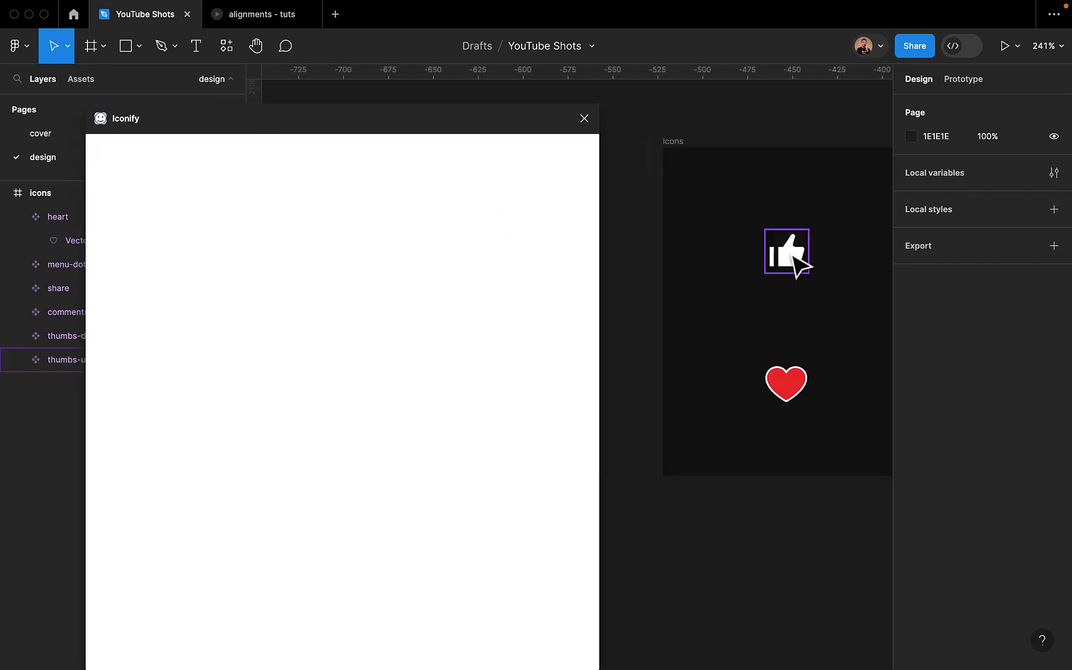
pyautogui.hscroll(3, 787, 265)
pyautogui.hscroll(6, 745, 268)
pyautogui.scroll(1, 749, 275)
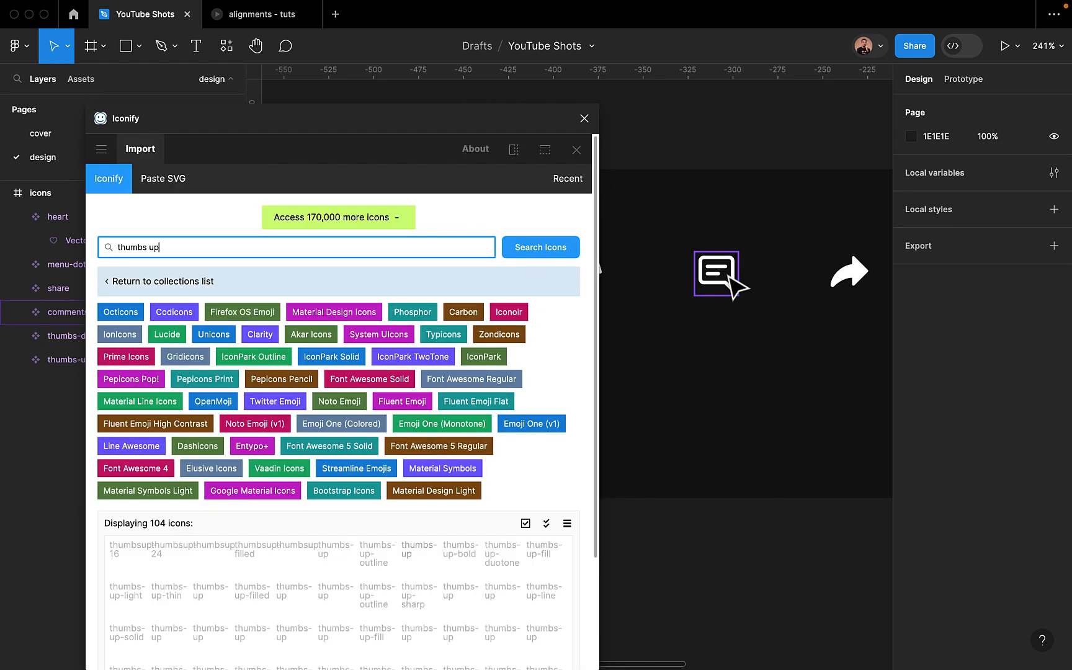
pyautogui.hscroll(4, 738, 288)
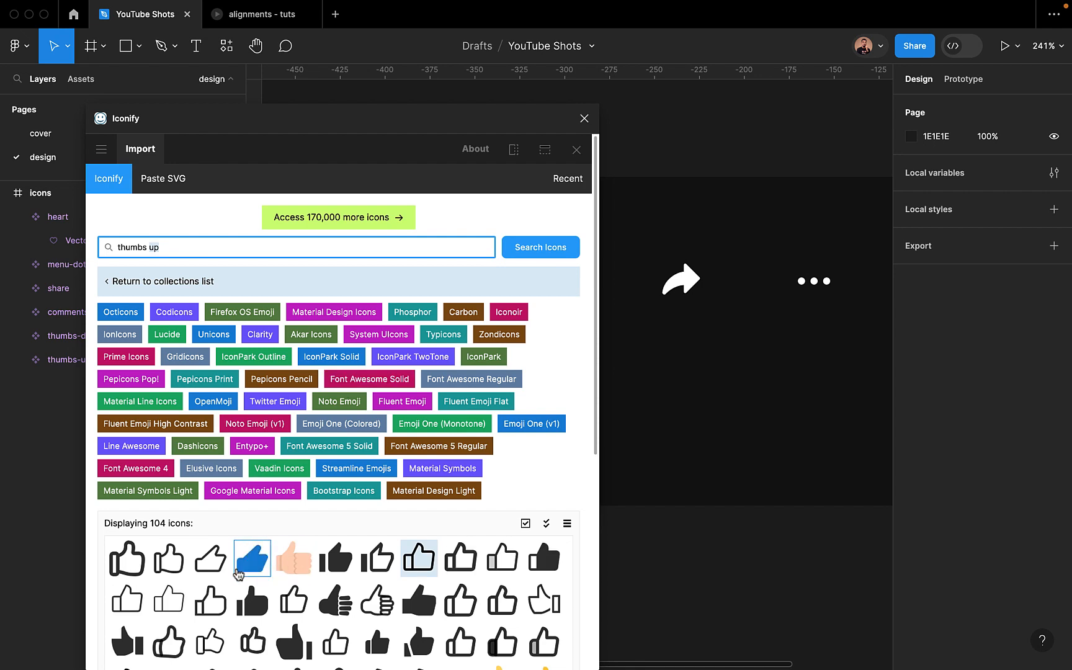
# Import the ion:thumbs-up-outline icon from the Iconify results for "thumbs up" and close the plugin
pyautogui.scroll(-2, 414, 561)
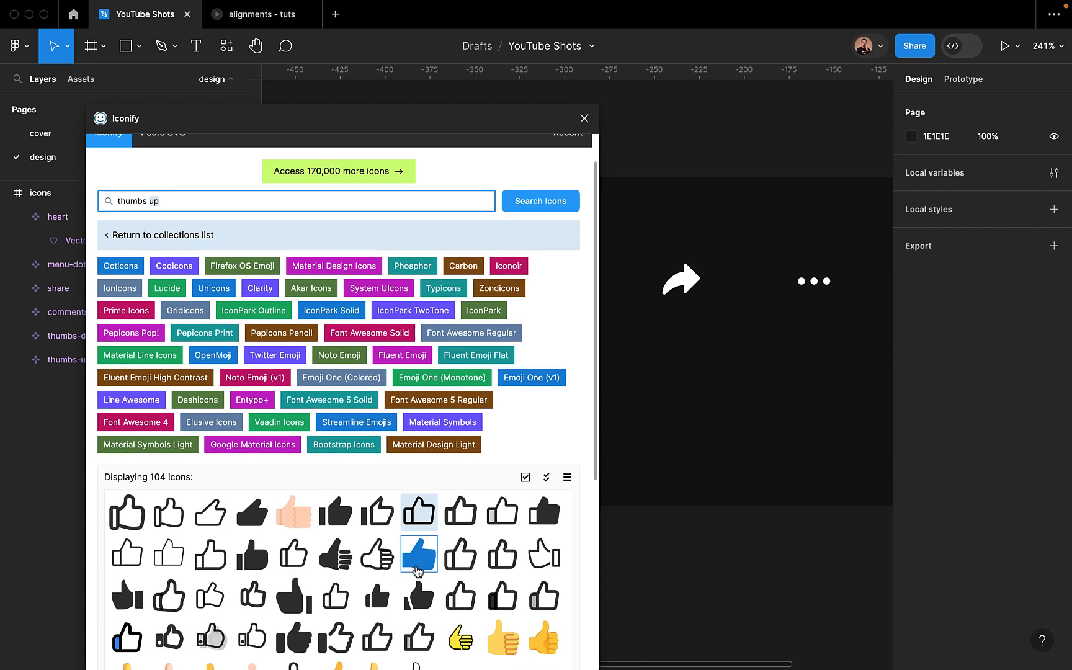
pyautogui.scroll(-4, 417, 569)
pyautogui.click(418, 421)
pyautogui.scroll(-5, 392, 553)
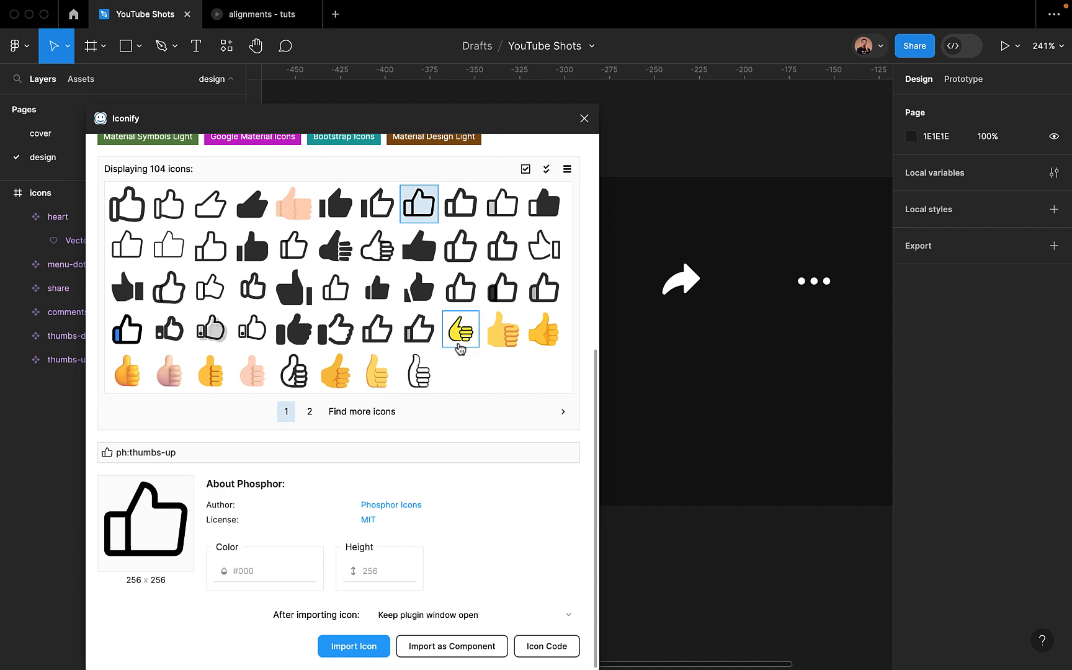
pyautogui.scroll(3, 459, 348)
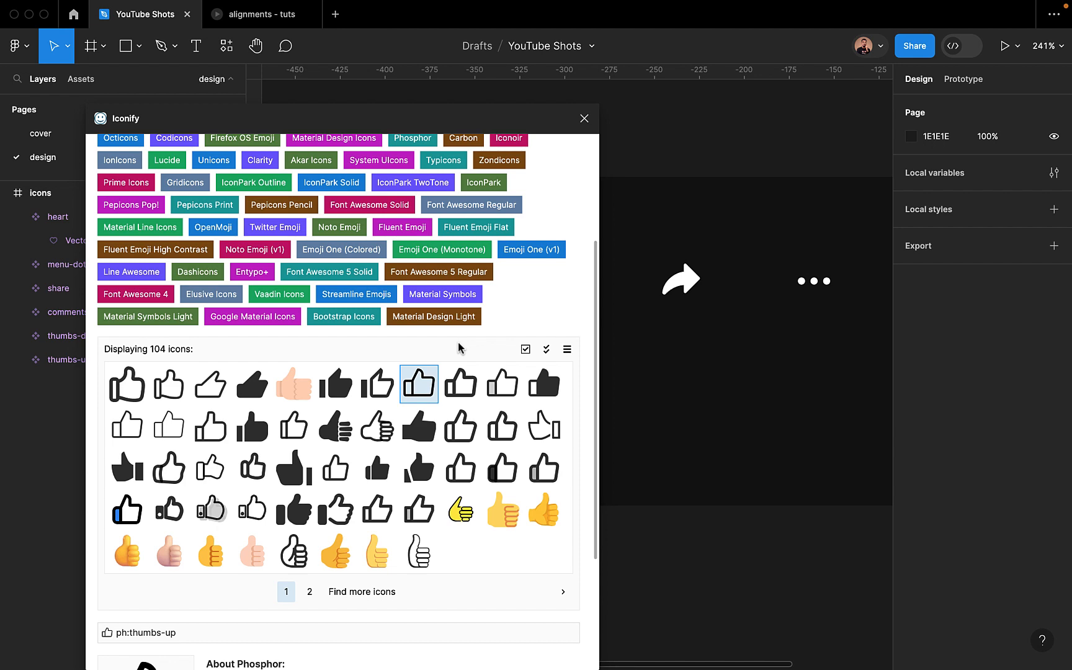
pyautogui.click(383, 437)
pyautogui.scroll(-3, 383, 436)
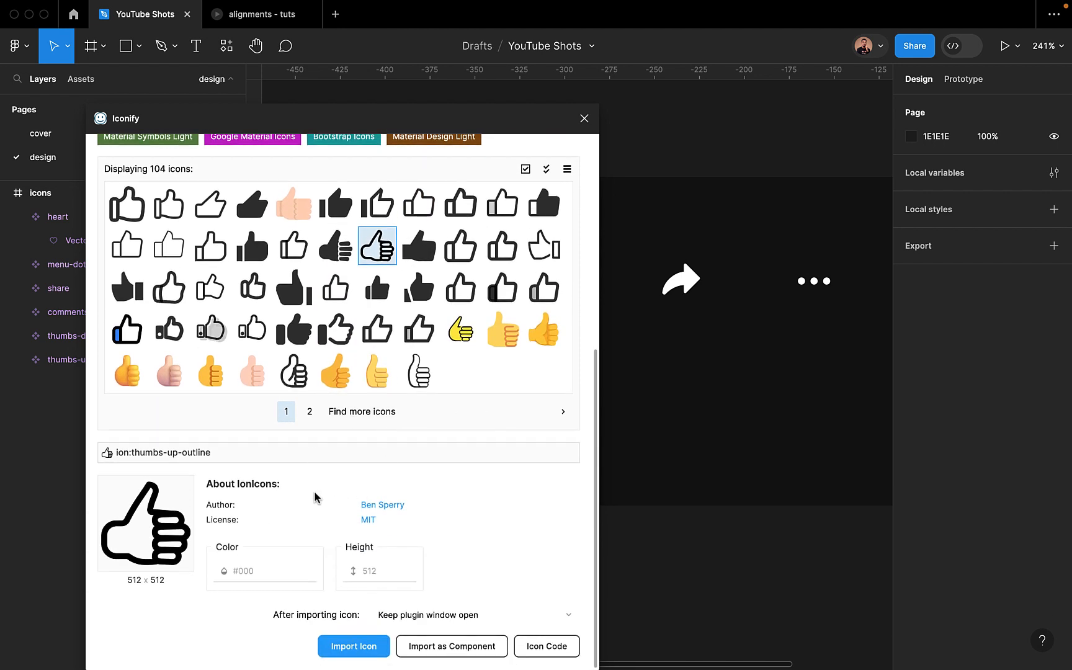
pyautogui.click(310, 570)
pyautogui.click(311, 546)
pyautogui.click(354, 647)
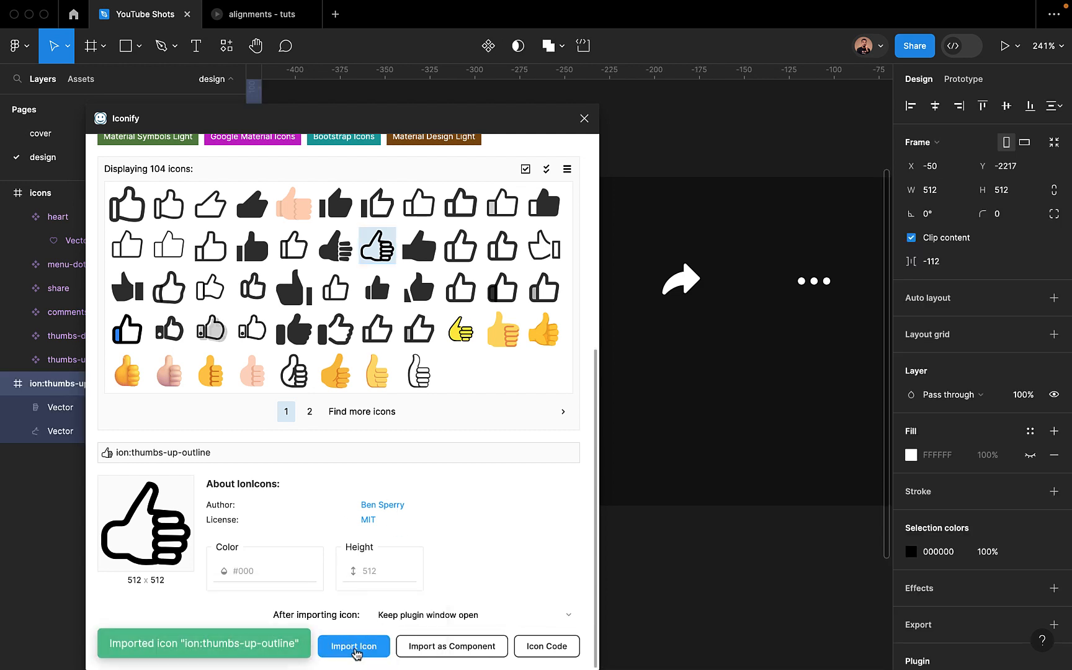
pyautogui.click(584, 119)
# Move the imported thumbs-up icon clear of the icons frame, to about X 130, Y -2232
pyautogui.scroll(-10, 462, 356)
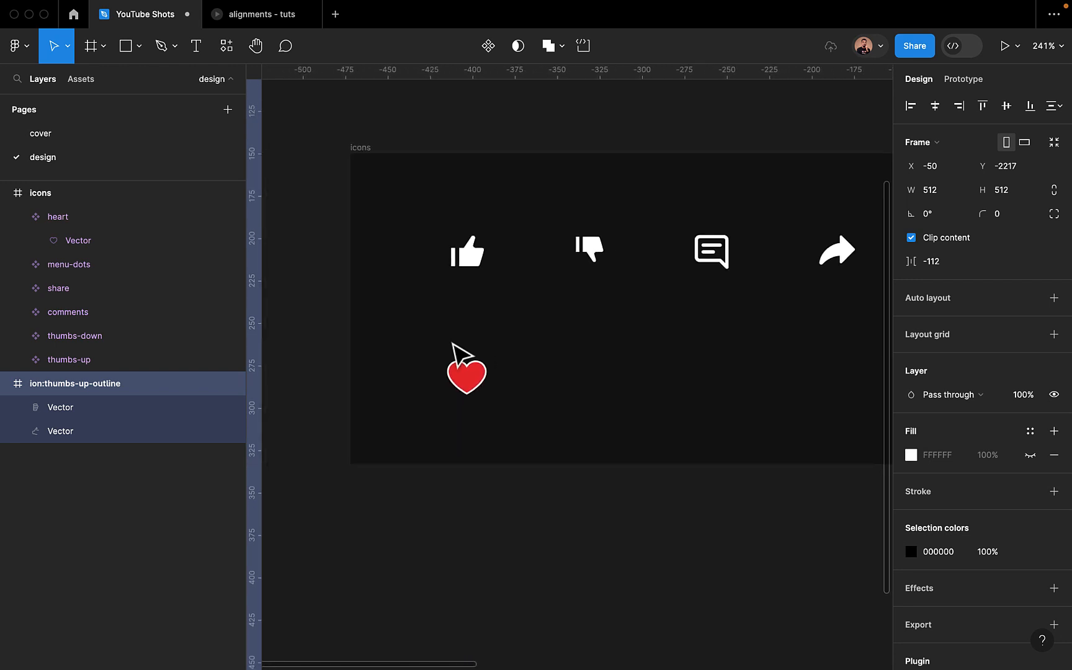
pyautogui.hscroll(3, 574, 335)
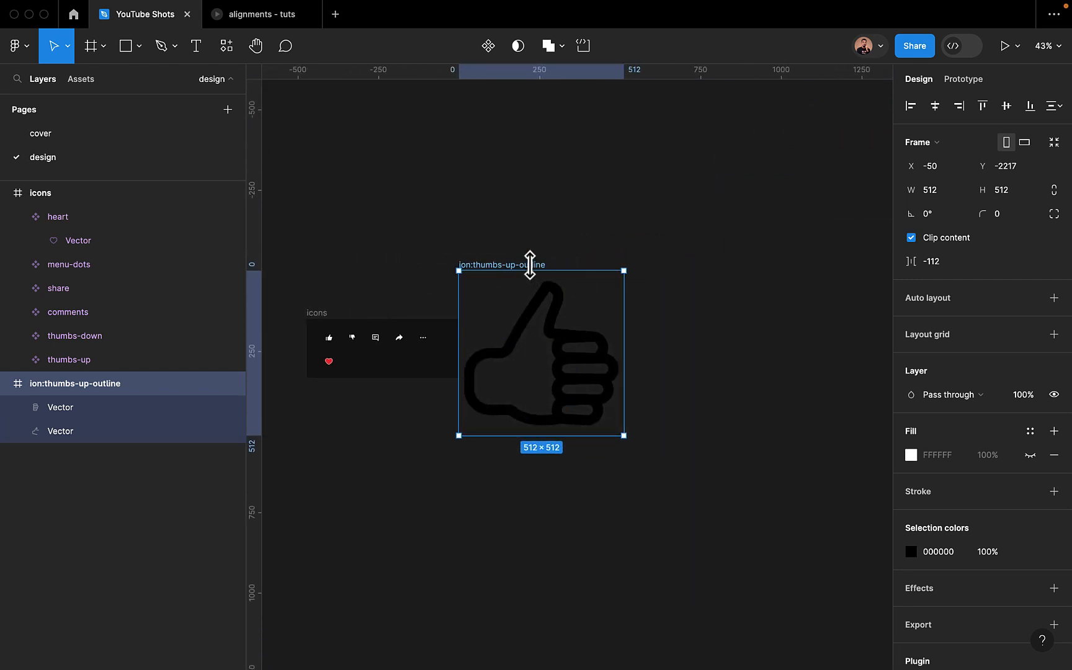
pyautogui.moveTo(517, 266); pyautogui.dragTo(575, 261)
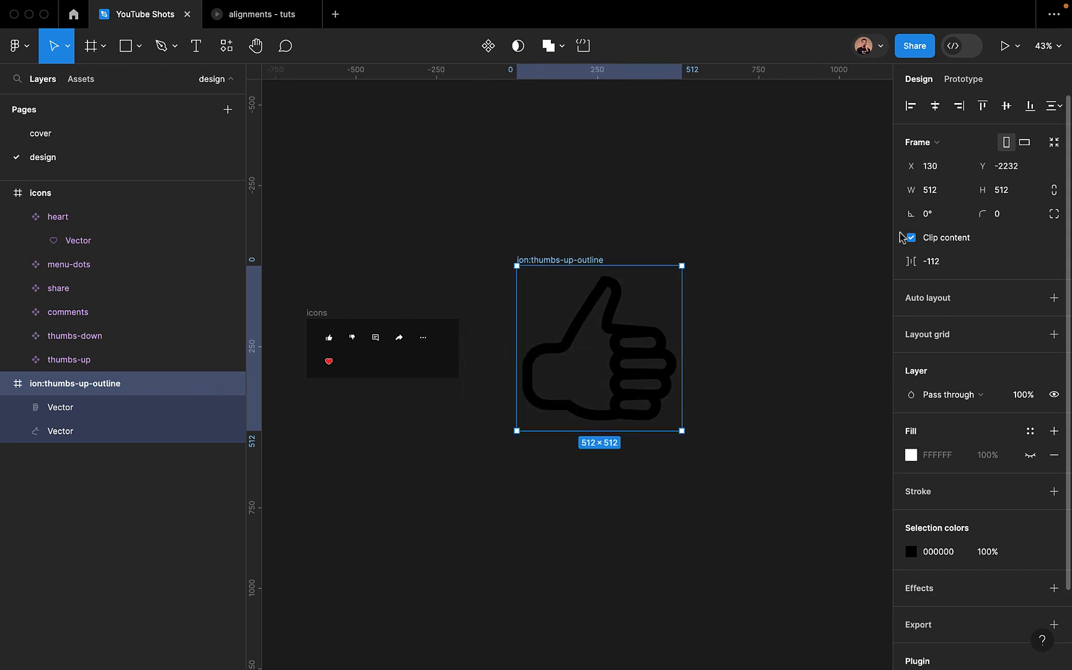
# Lock the thumbs-up icon frame's proportions and set its width to 24
pyautogui.click(1054, 191)
pyautogui.click(936, 191)
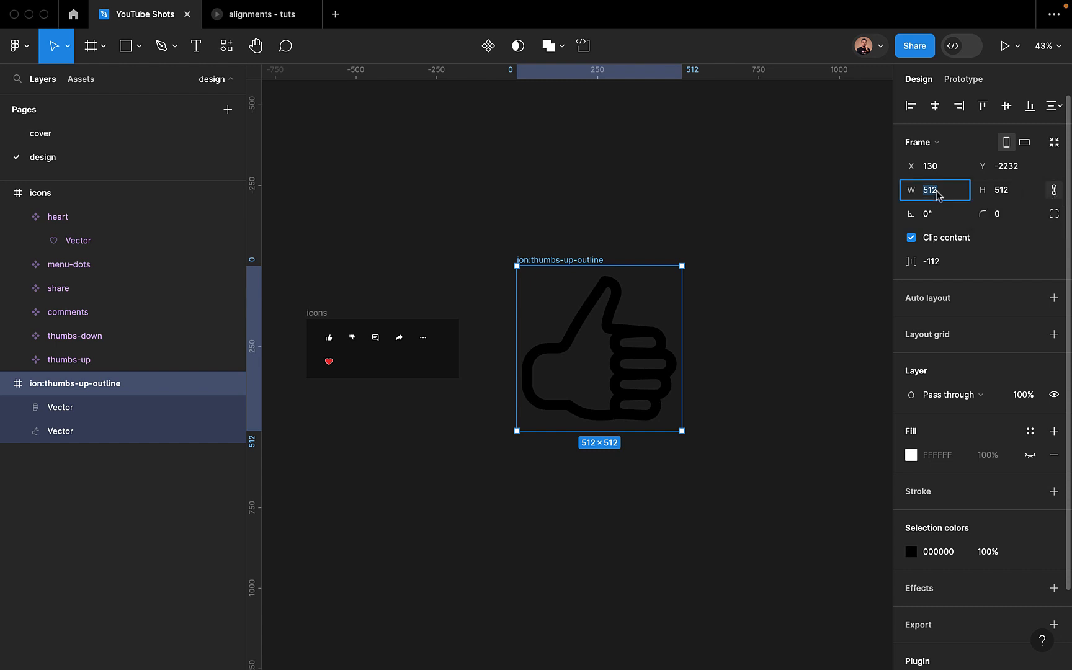
pyautogui.write('24')
pyautogui.press('Return')
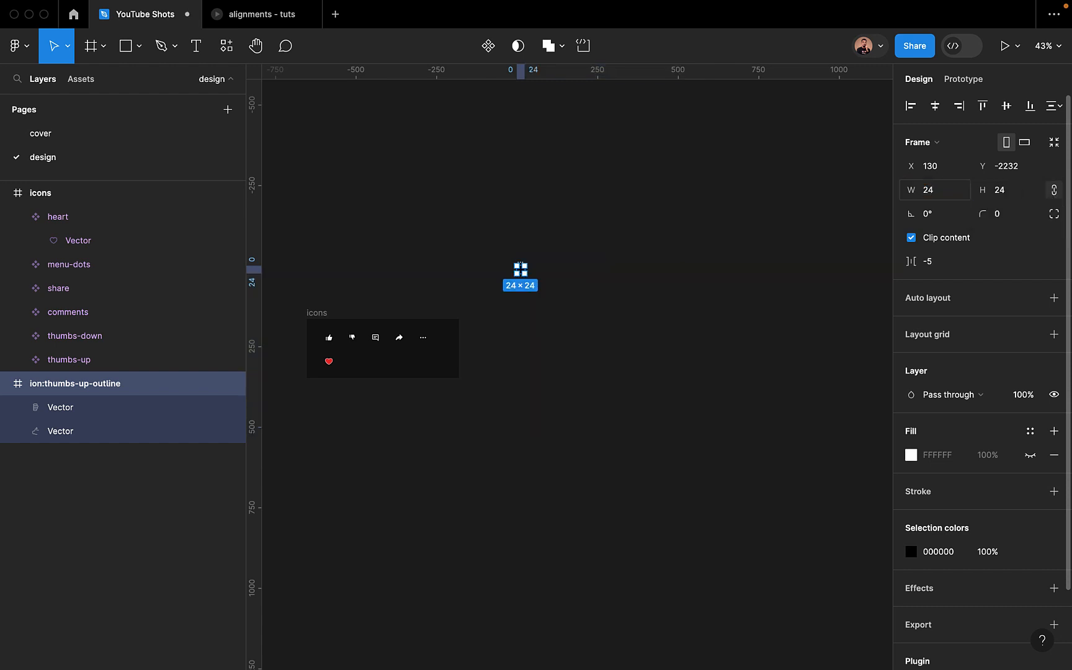
# Move the thumbs-up icon frame to about X 60, Y -2062, nearer the icons frame
pyautogui.scroll(5, 507, 299)
pyautogui.scroll(4, 508, 300)
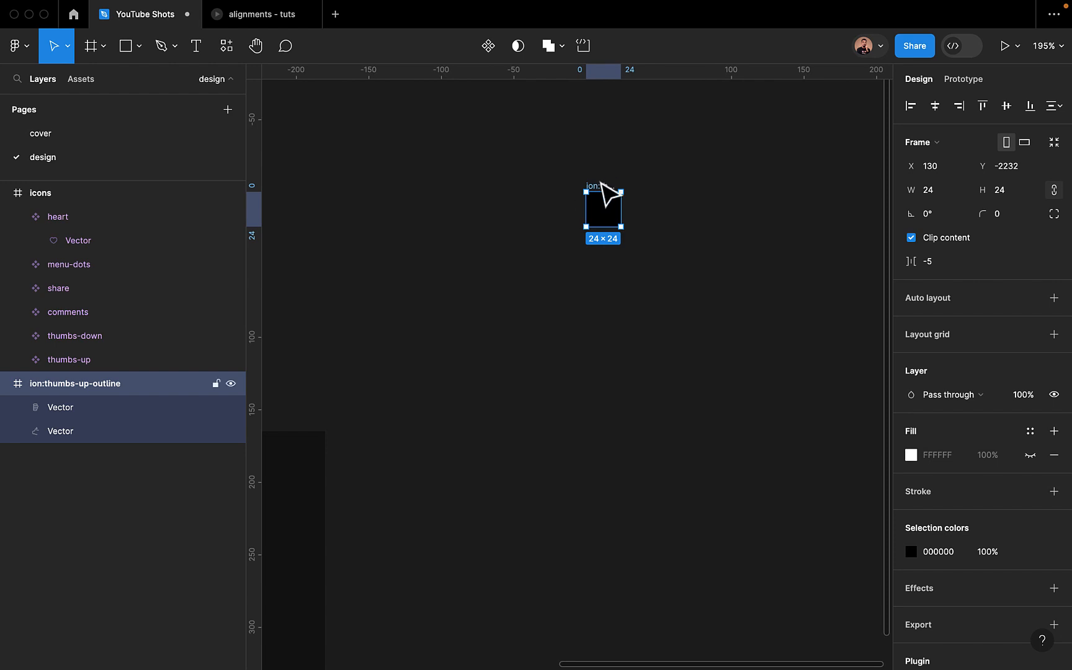
pyautogui.moveTo(604, 196); pyautogui.dragTo(503, 443)
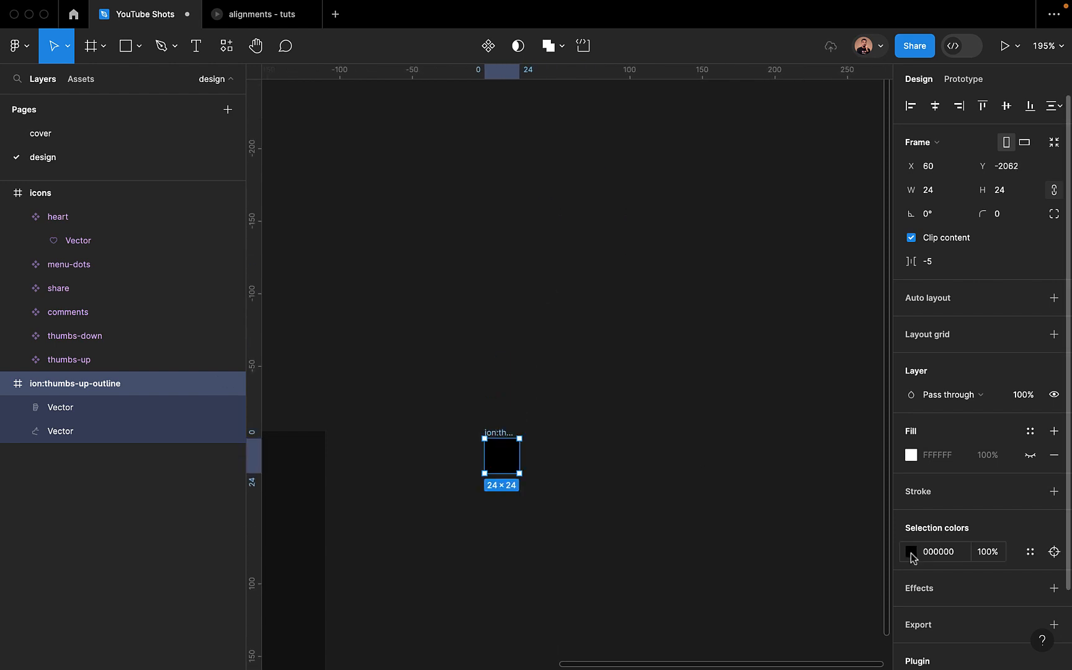
# Try recolouring the thumbs-up icon to white FFFFFF, and undo the colour change
pyautogui.click(910, 551)
pyautogui.moveTo(739, 404); pyautogui.dragTo(640, 197)
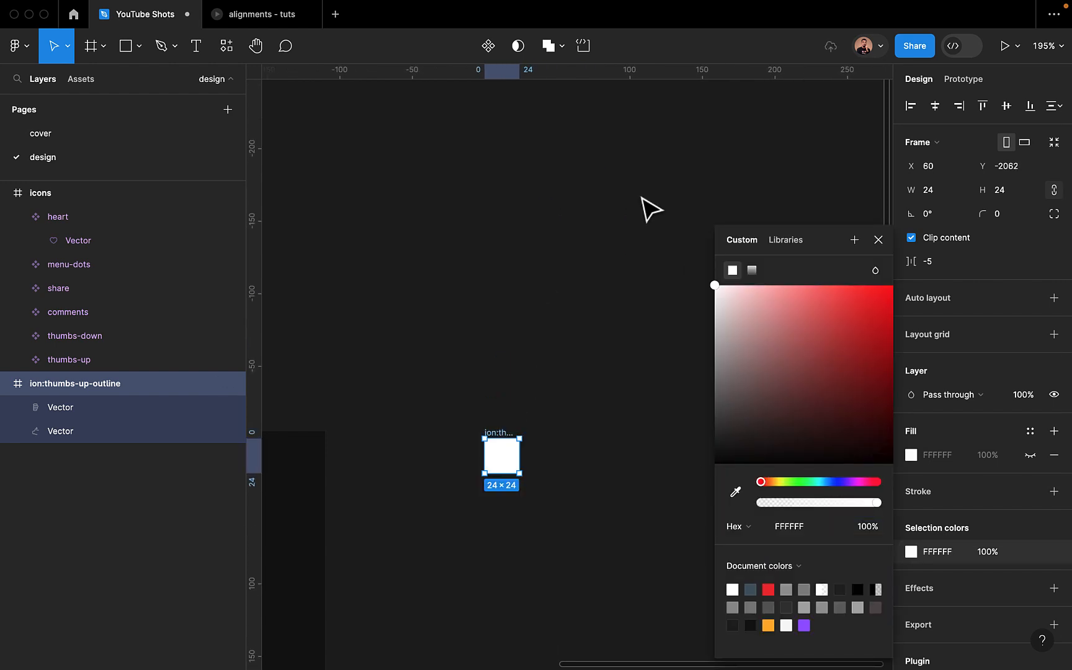
pyautogui.press('super+z')
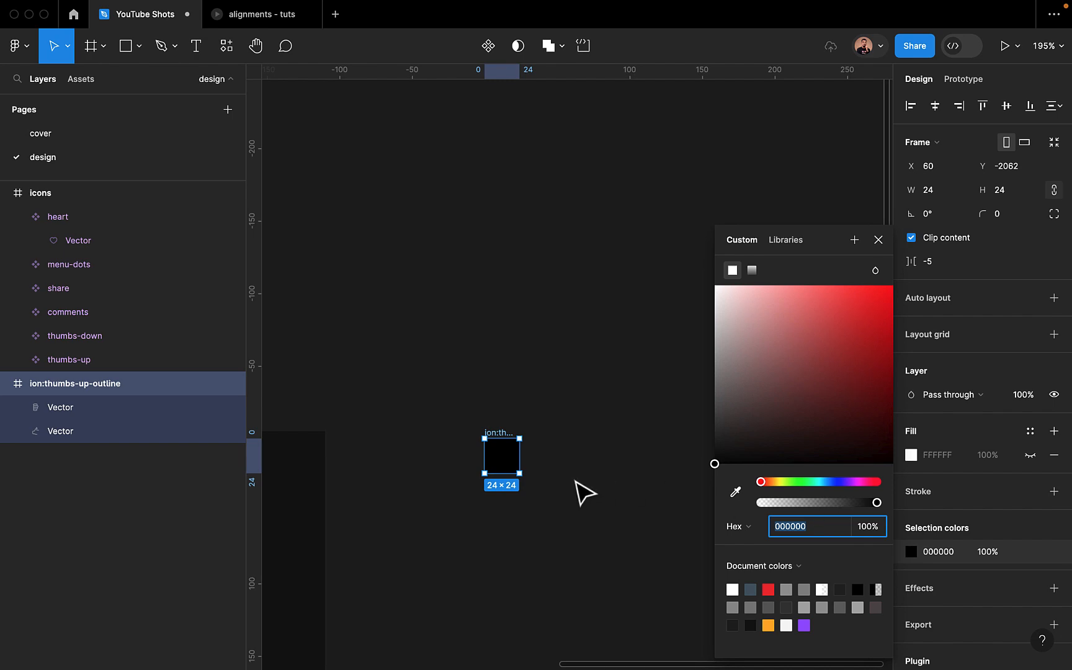
# Set the stroke weight of the icon's thumb-and-palm vector to 1, and change it to 2
pyautogui.scroll(3, 506, 477)
pyautogui.scroll(5, 505, 481)
pyautogui.scroll(-5, 508, 485)
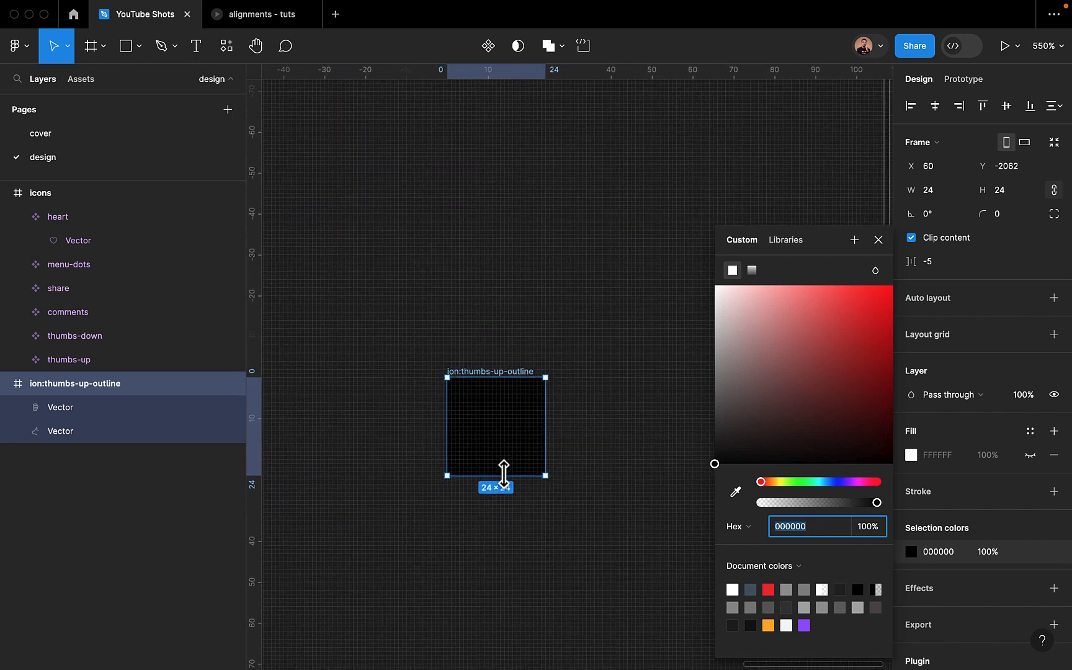
pyautogui.click(74, 431)
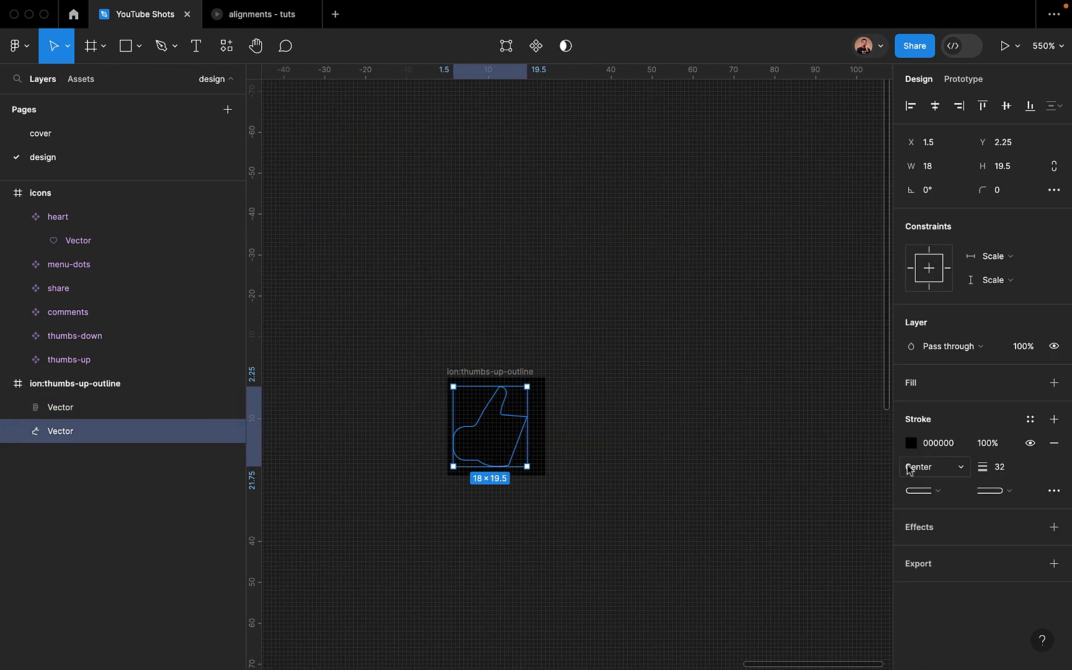
pyautogui.click(999, 468)
pyautogui.write('1')
pyautogui.press('Return')
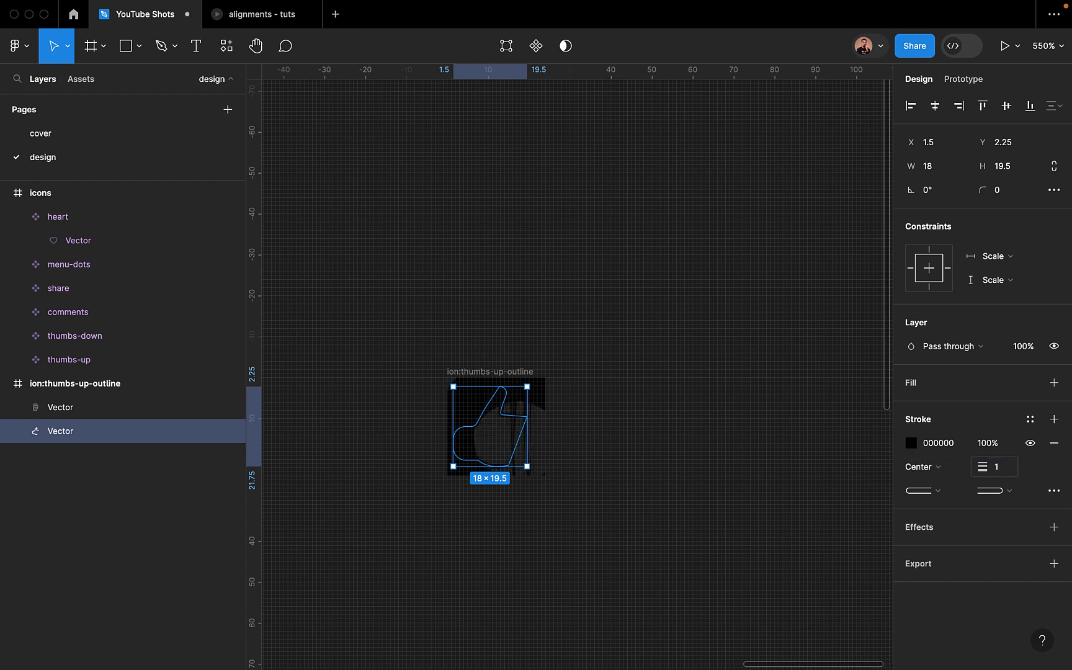
pyautogui.click(1008, 473)
pyautogui.write('2')
pyautogui.press('Return')
# Set the stroke weight of the thumbs-up icon's fingers vector to 2
pyautogui.click(201, 409)
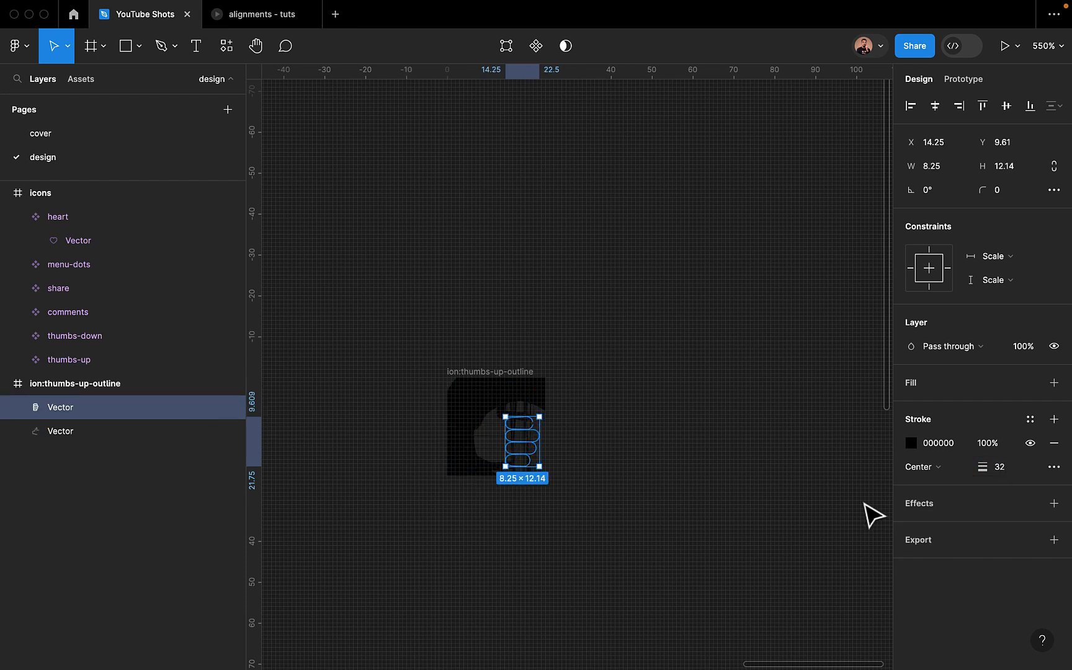
pyautogui.click(1005, 473)
pyautogui.write('2')
pyautogui.press('Return')
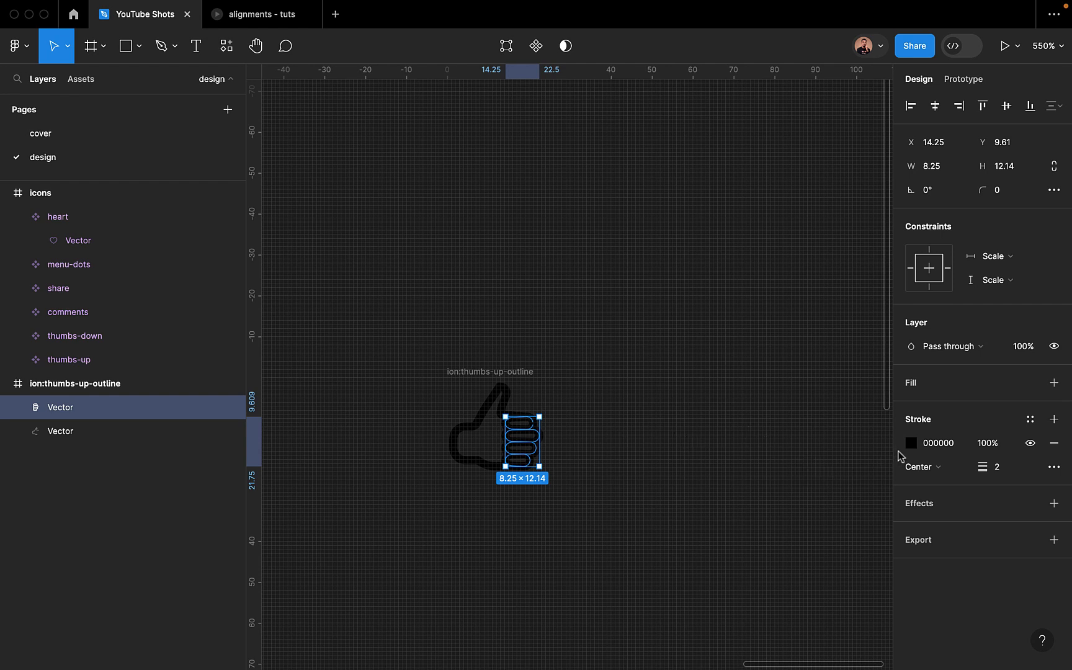
# Recolour the strokes of the thumbs-up icon's fingers vector and thumb-and-palm vector to white FFFFFF
pyautogui.click(910, 442)
pyautogui.click(769, 375)
pyautogui.moveTo(770, 375); pyautogui.dragTo(663, 244)
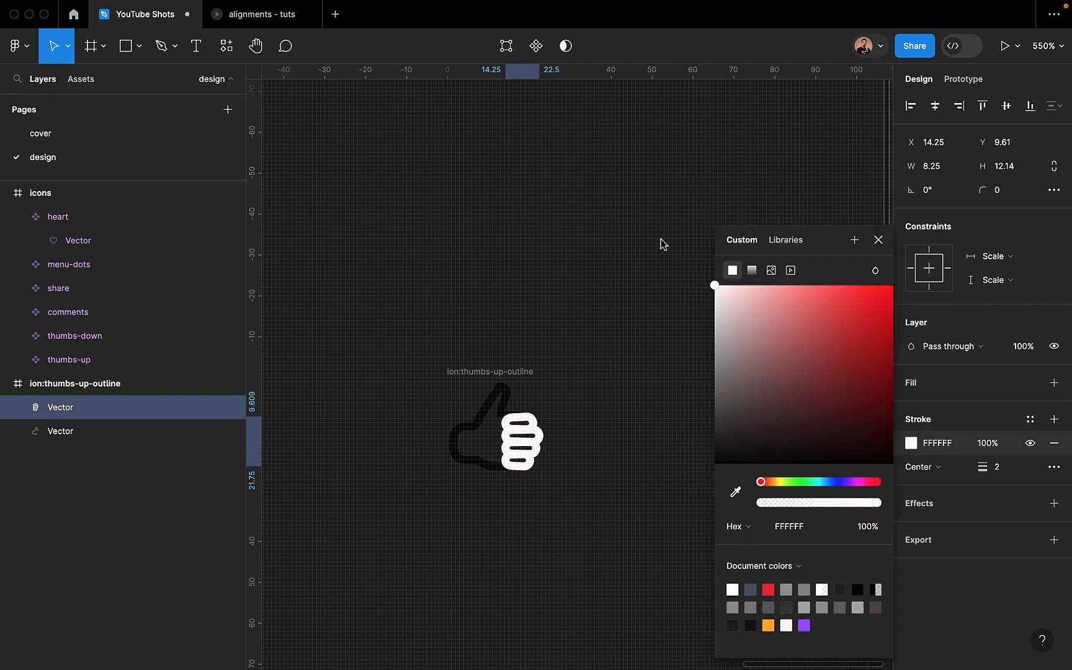
pyautogui.click(84, 430)
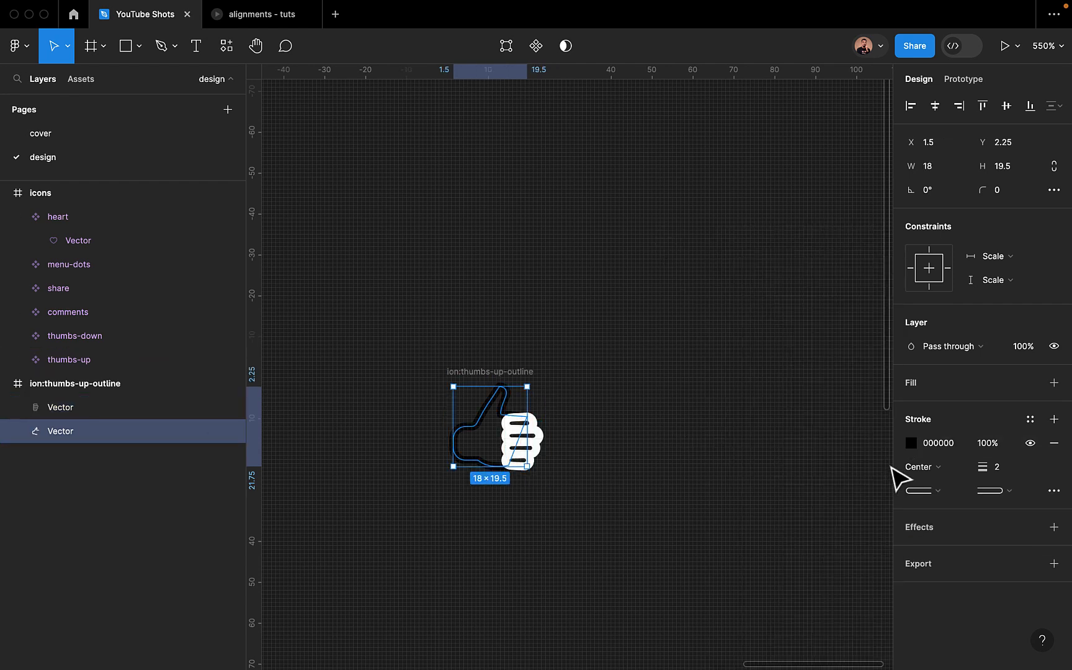
pyautogui.click(911, 443)
pyautogui.moveTo(762, 332); pyautogui.dragTo(659, 244)
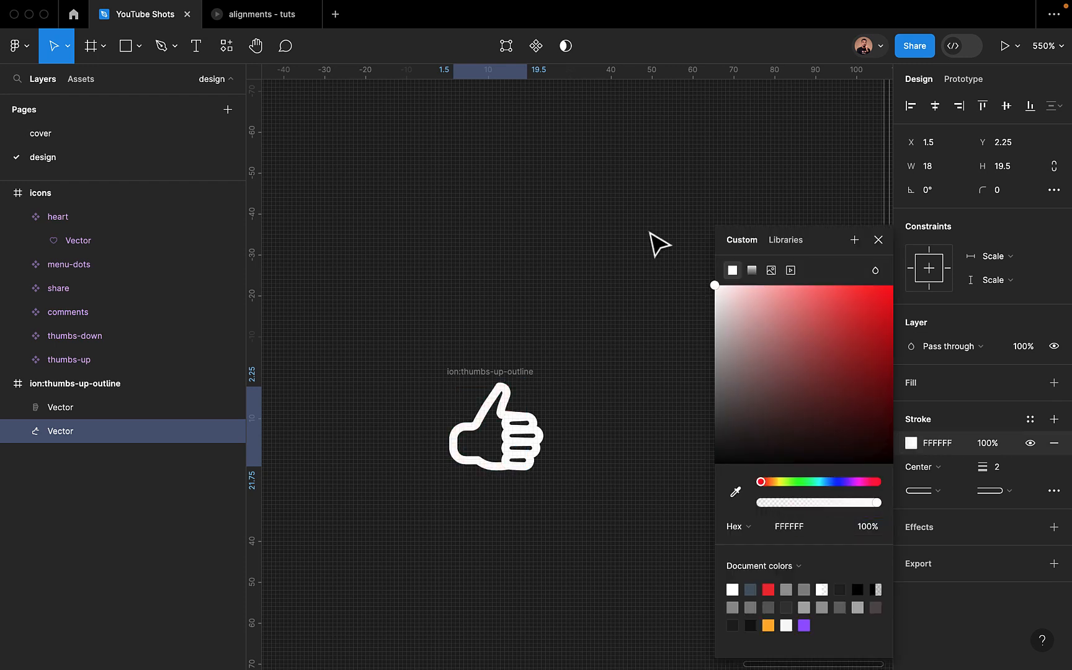
pyautogui.click(878, 239)
pyautogui.click(664, 348)
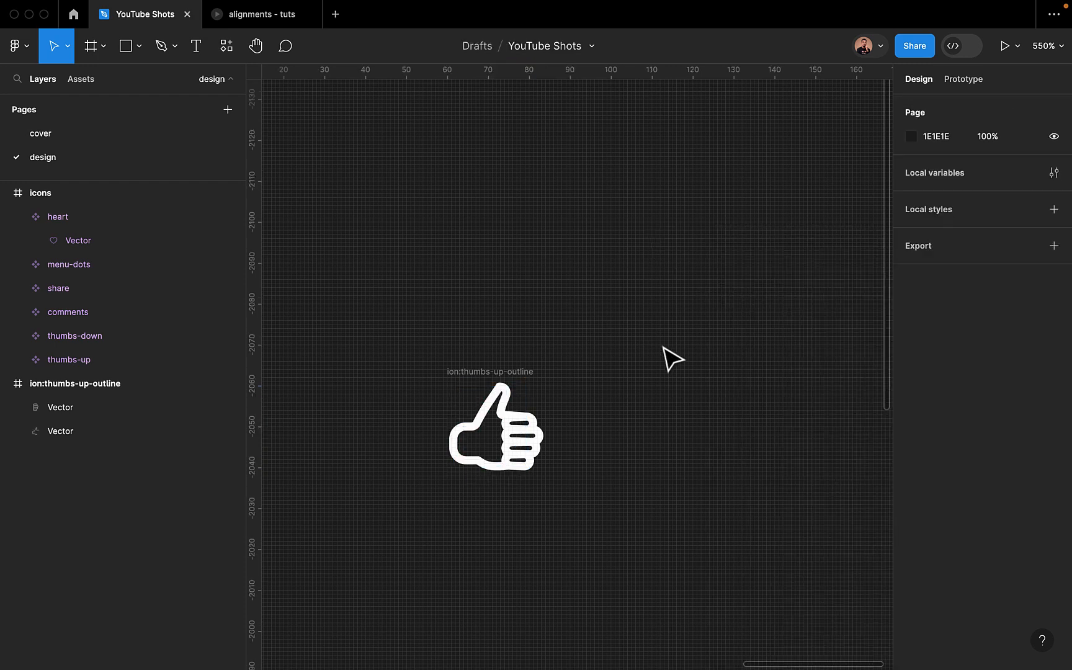
# Move the thumbs-up icon frame to about X 22, Y -2005, and turn it into a component
pyautogui.scroll(-10, 673, 360)
pyautogui.click(608, 379)
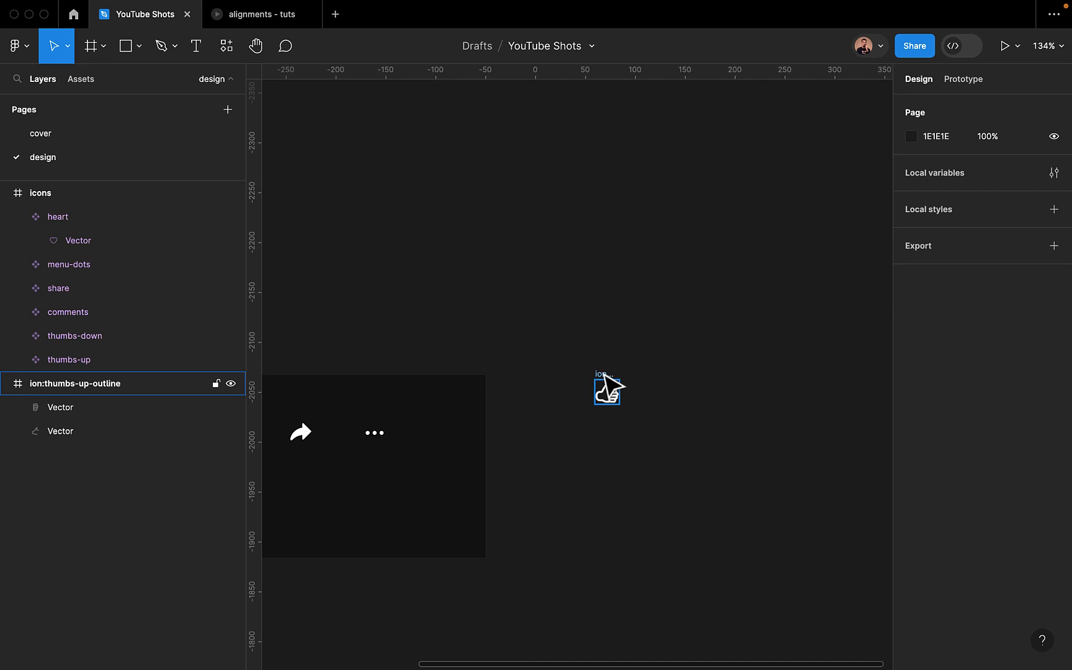
pyautogui.moveTo(605, 374); pyautogui.dragTo(567, 432)
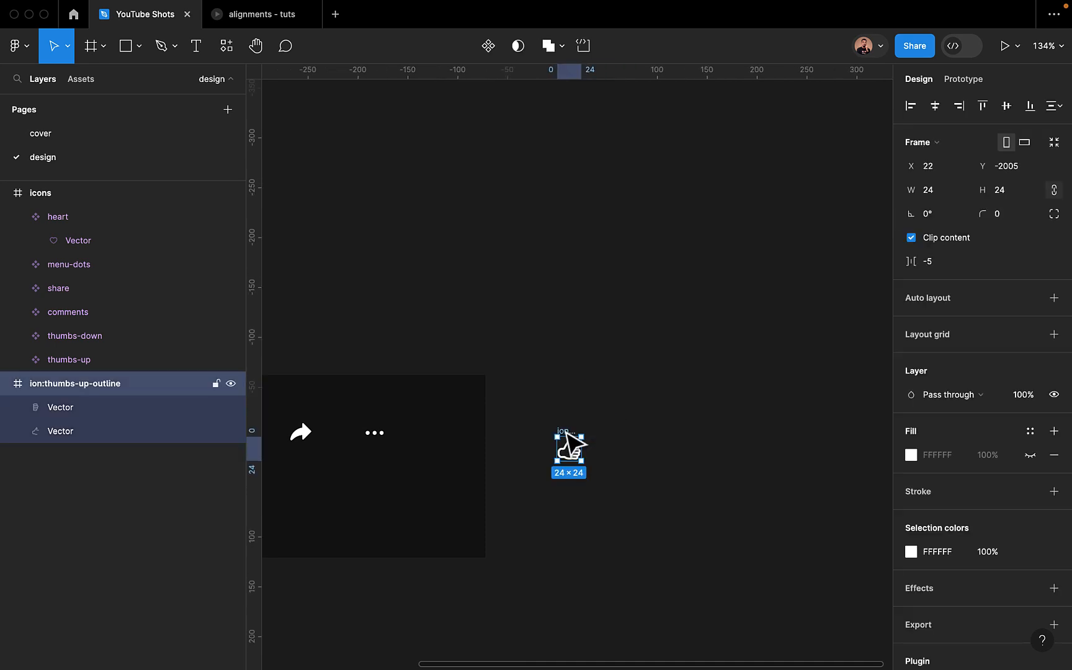
pyautogui.click(489, 46)
# Place the outlined thumbs-up component inside the icons frame, and move it back out below that frame to about X -377, Y -1836
pyautogui.hscroll(-5, 620, 395)
pyautogui.scroll(-2, 620, 394)
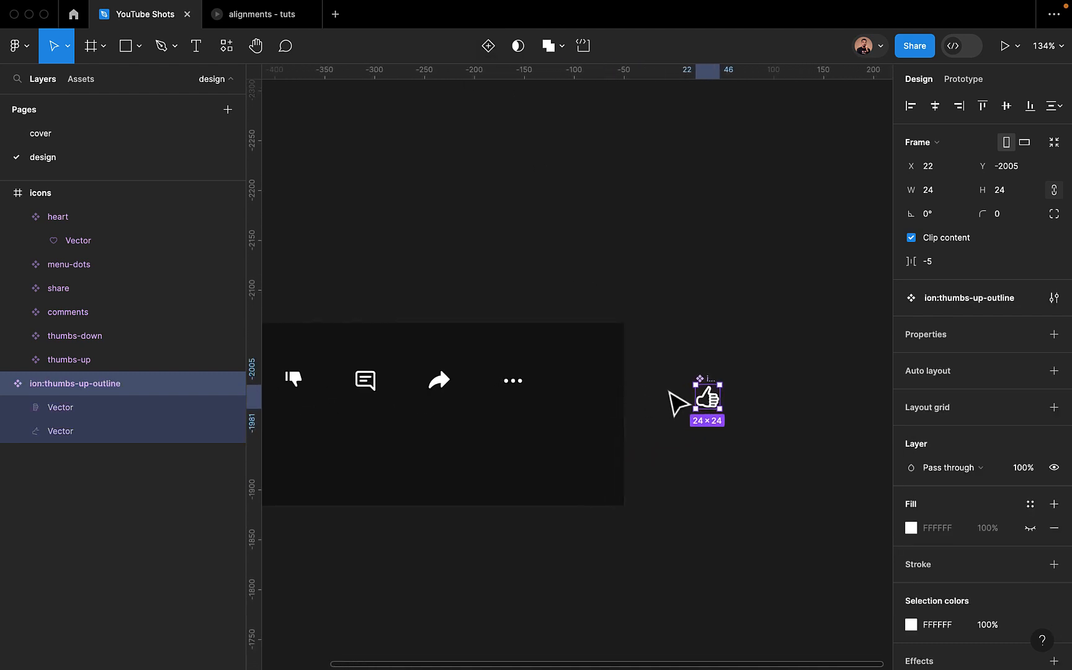
pyautogui.moveTo(707, 394); pyautogui.dragTo(521, 423)
pyautogui.hscroll(-3, 518, 424)
pyautogui.scroll(-1, 518, 425)
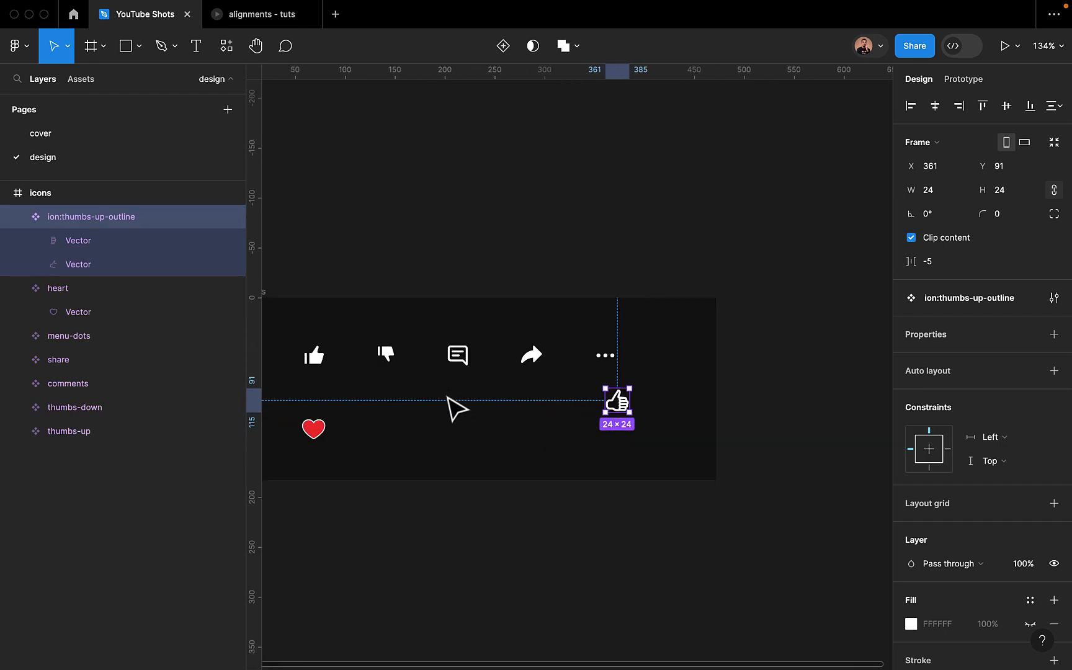
pyautogui.hscroll(-3, 434, 391)
pyautogui.scroll(-1, 434, 391)
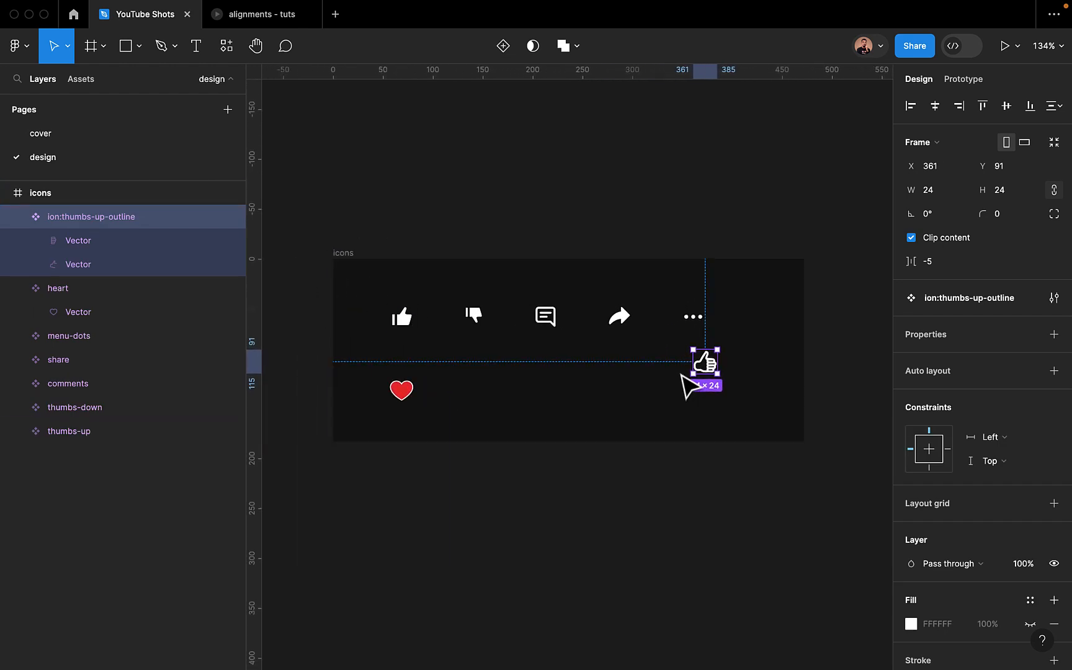
pyautogui.moveTo(709, 363); pyautogui.dragTo(494, 505)
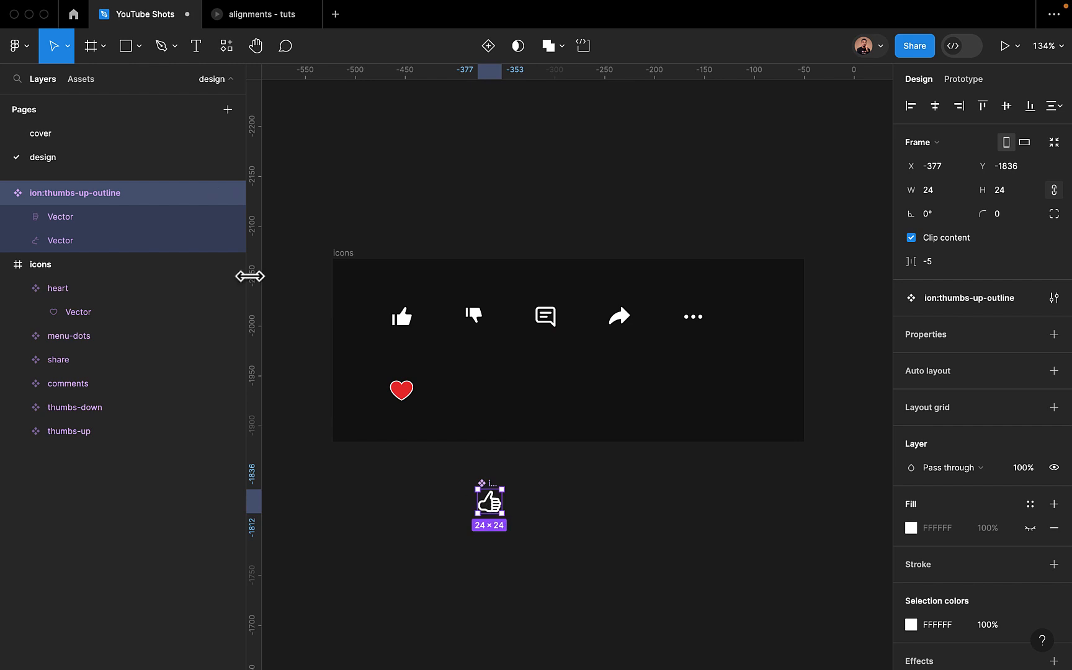
# Draw a frame about 371 × 153 around the thumbs-up component and recolour the selection to black 000000
pyautogui.click(97, 52)
pyautogui.click(90, 82)
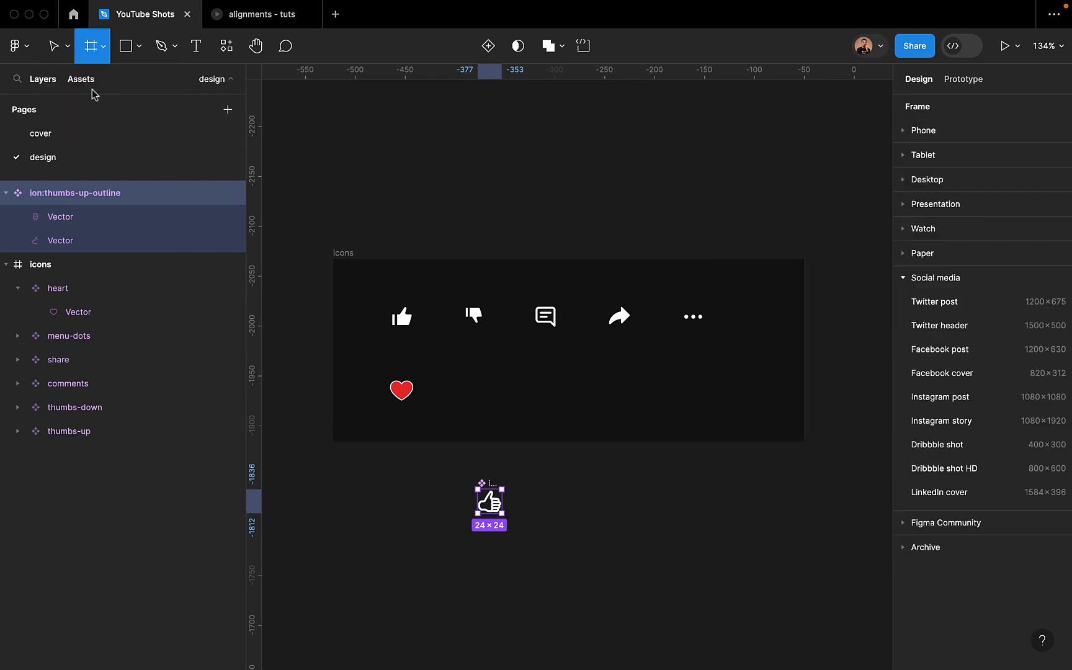
pyautogui.moveTo(353, 454); pyautogui.dragTo(724, 606)
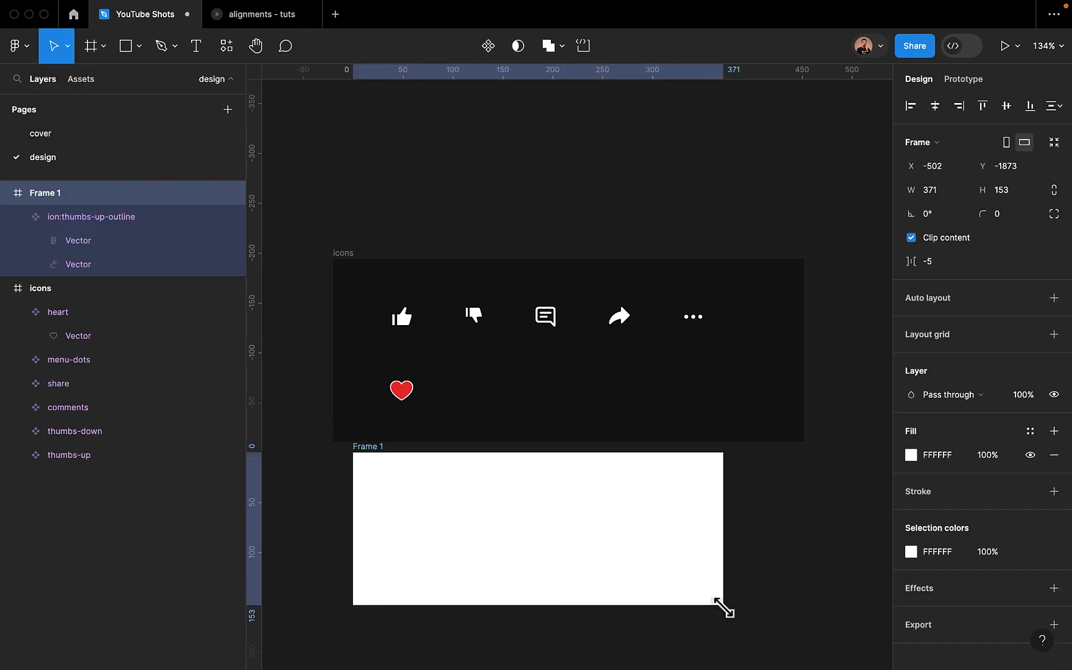
pyautogui.click(912, 551)
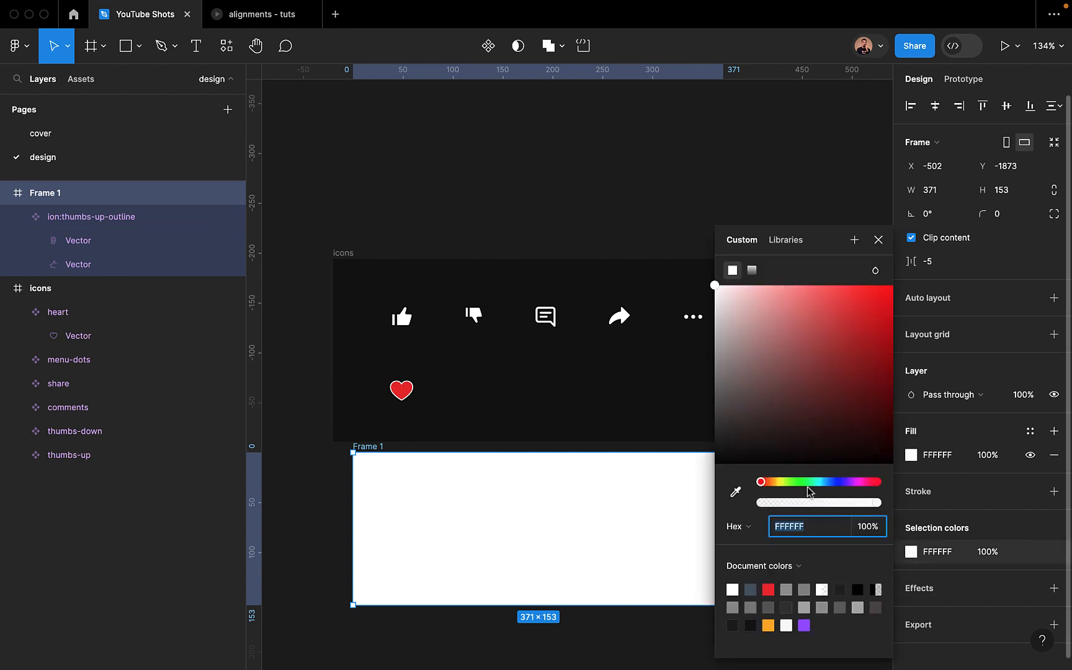
pyautogui.moveTo(749, 404); pyautogui.dragTo(714, 464)
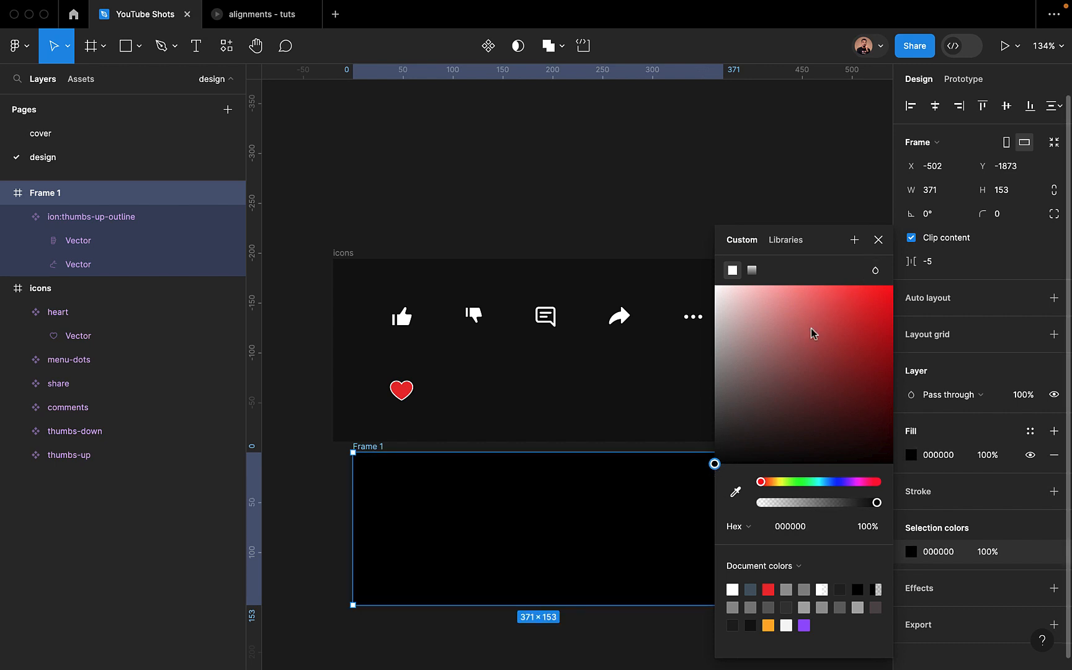
pyautogui.click(881, 237)
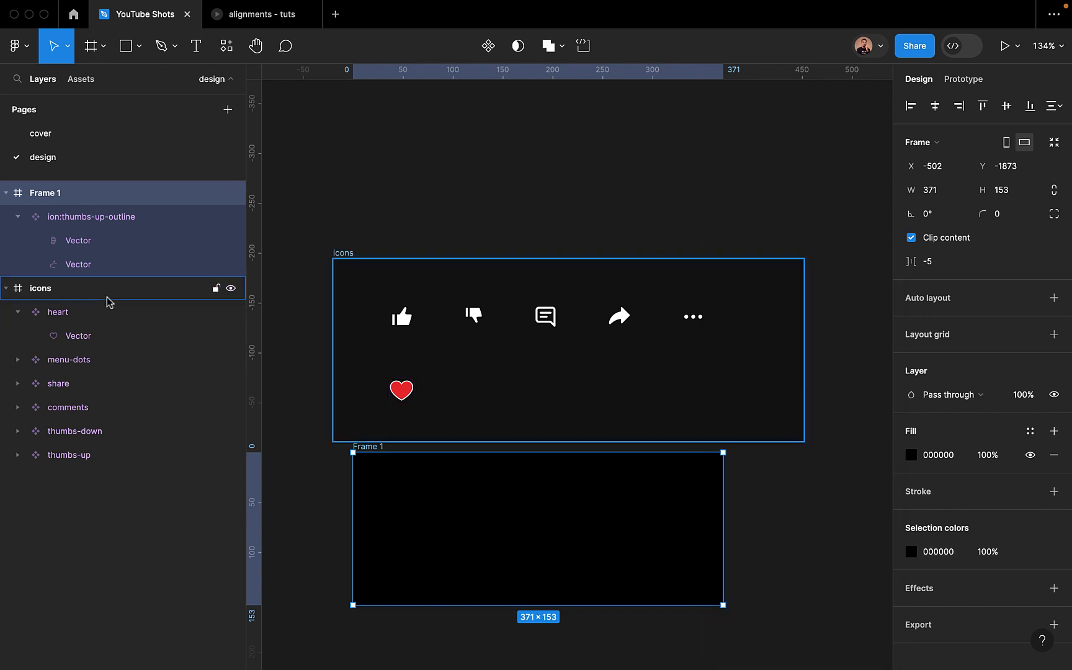
# Select the thumbs-up component inside the black frame, collapse its layers and make its hidden white FFFFFF fill visible
pyautogui.click(96, 245)
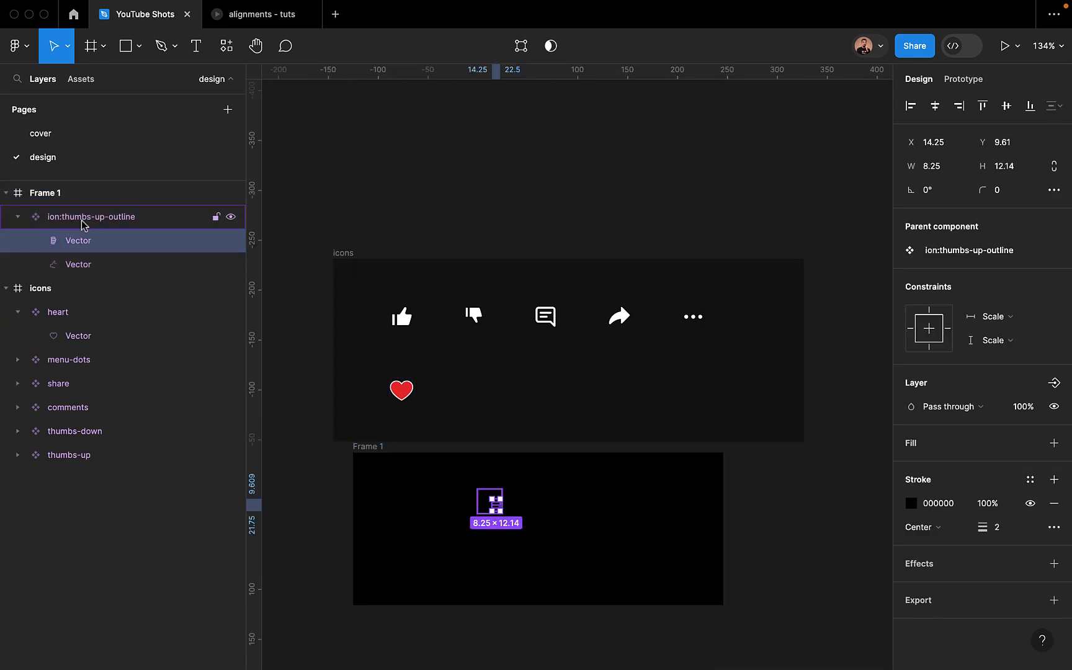
pyautogui.click(85, 225)
pyautogui.click(19, 217)
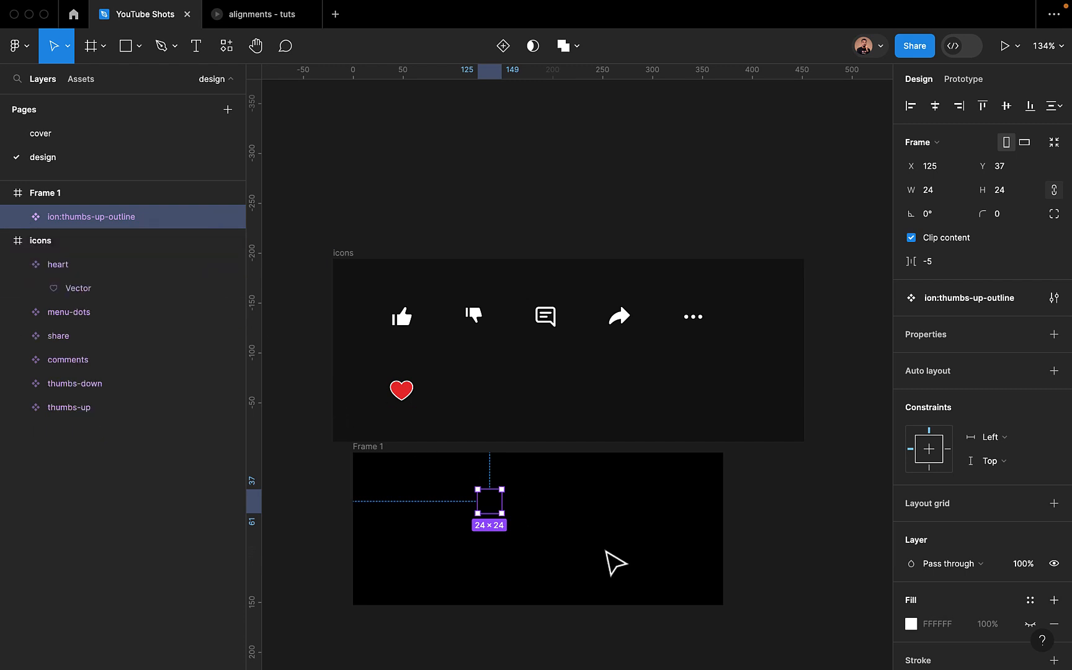
pyautogui.scroll(-2, 622, 575)
pyautogui.scroll(-5, 971, 617)
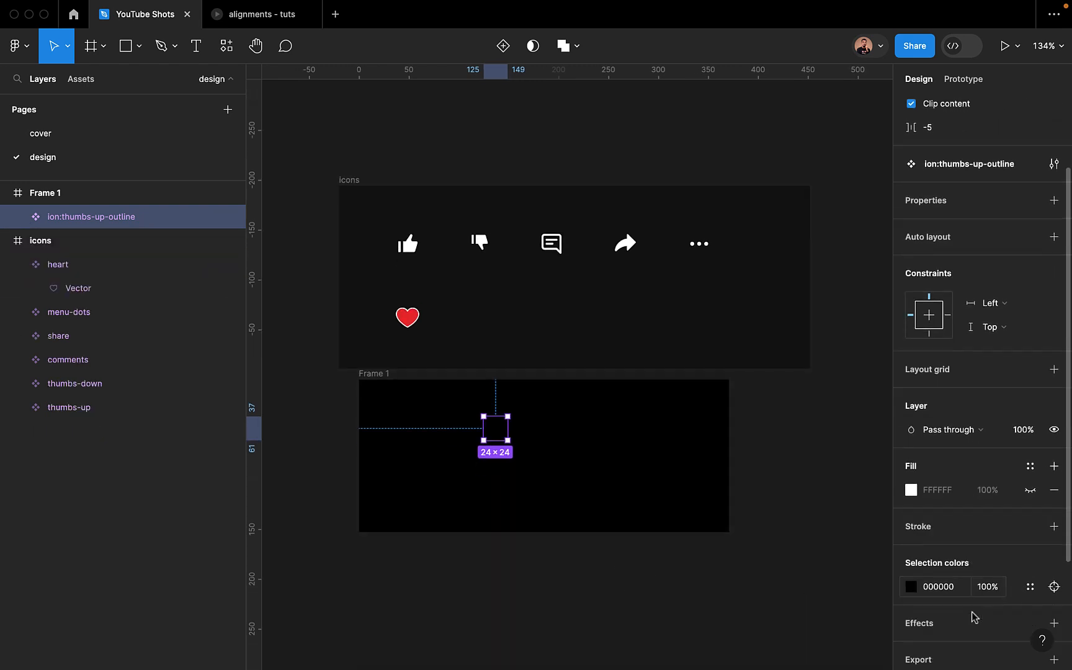
pyautogui.click(1030, 368)
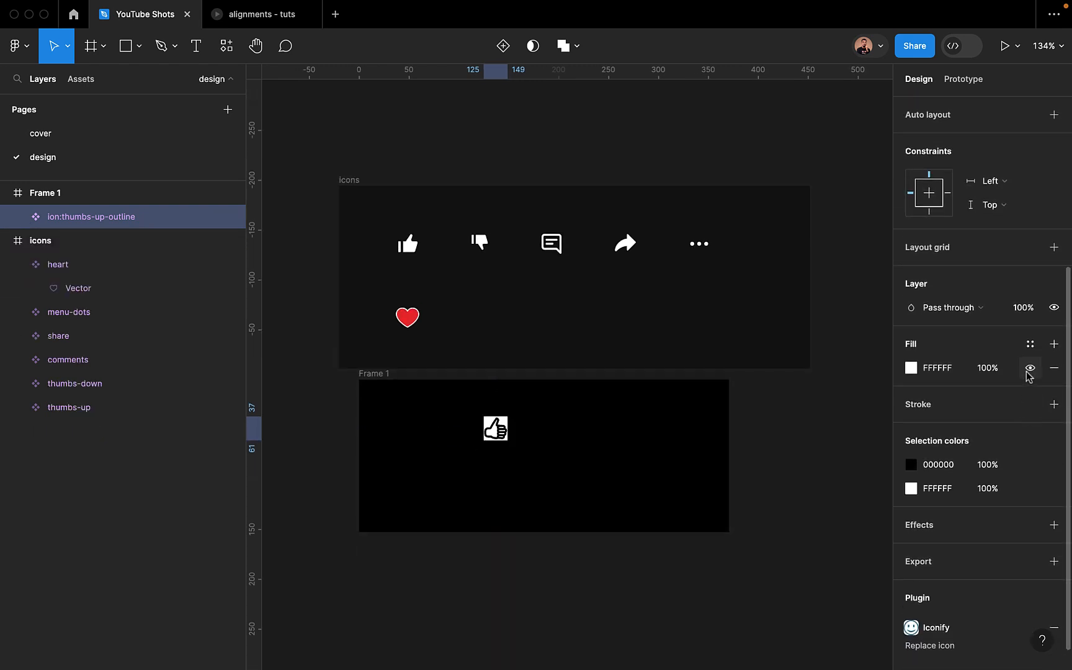
pyautogui.scroll(5, 507, 466)
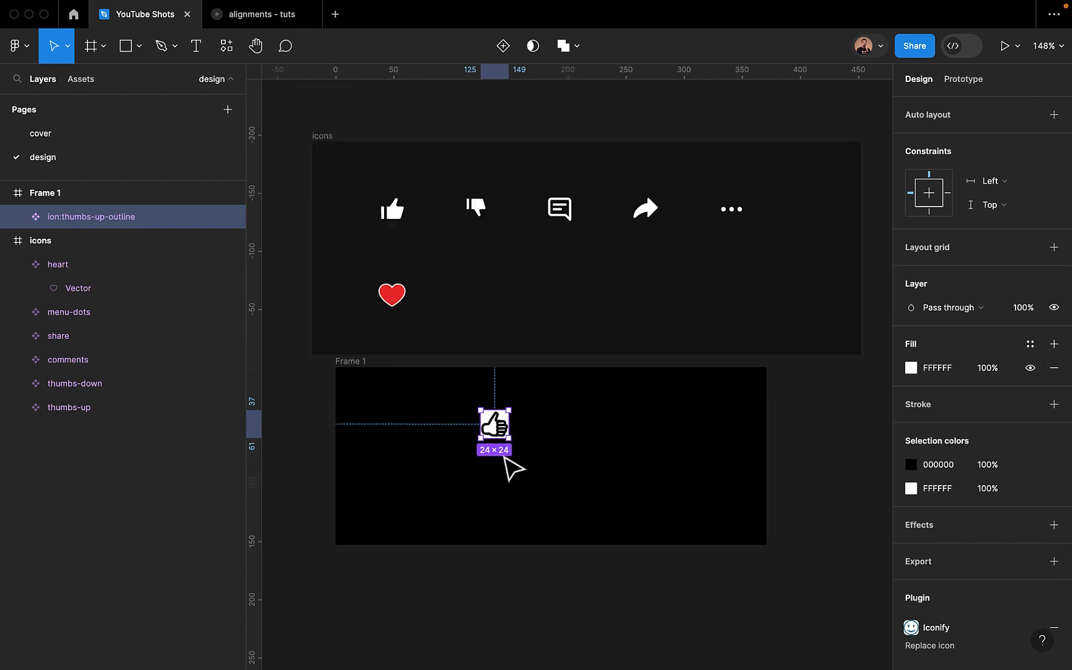
pyautogui.scroll(-2, 467, 434)
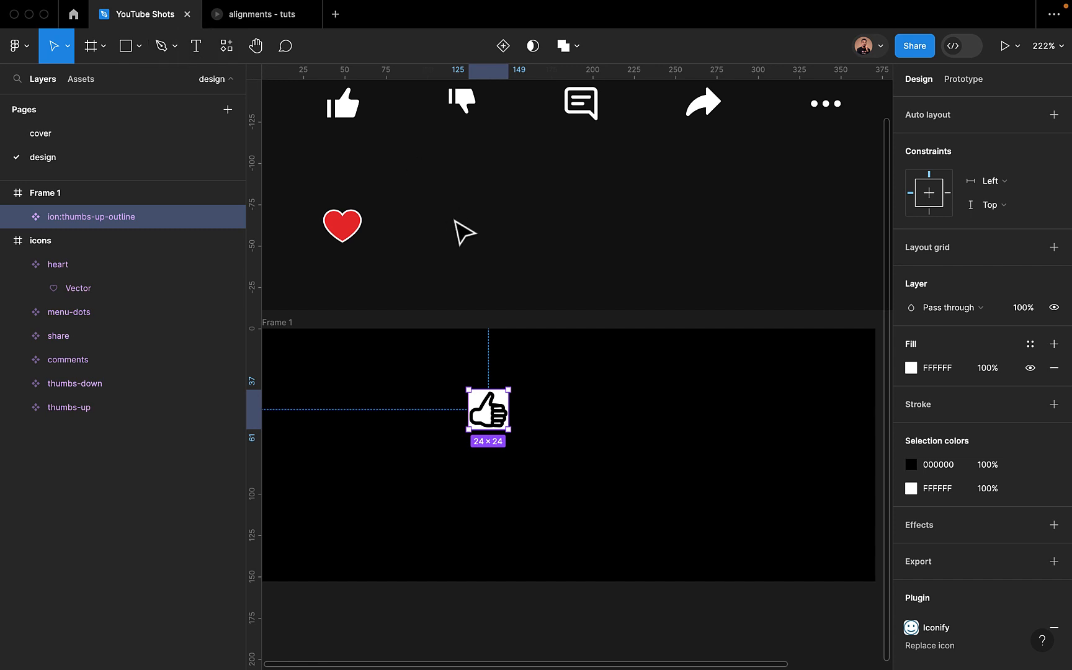
# Delete the black frame together with the outlined thumbs-up component inside it
pyautogui.scroll(-5, 491, 414)
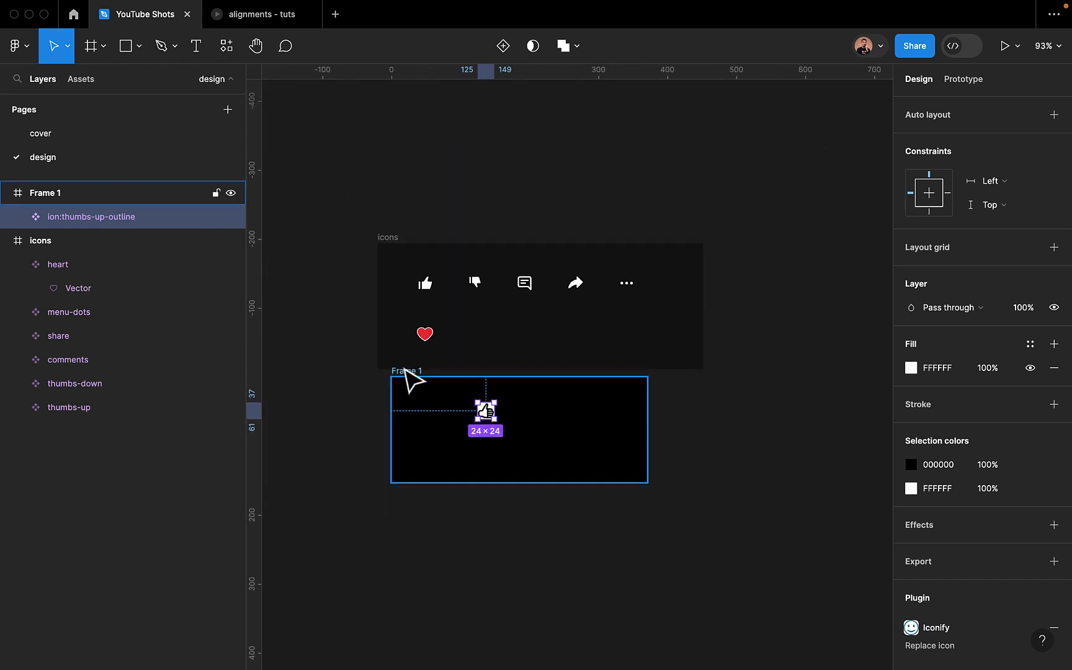
pyautogui.click(407, 375)
pyautogui.press('Delete')
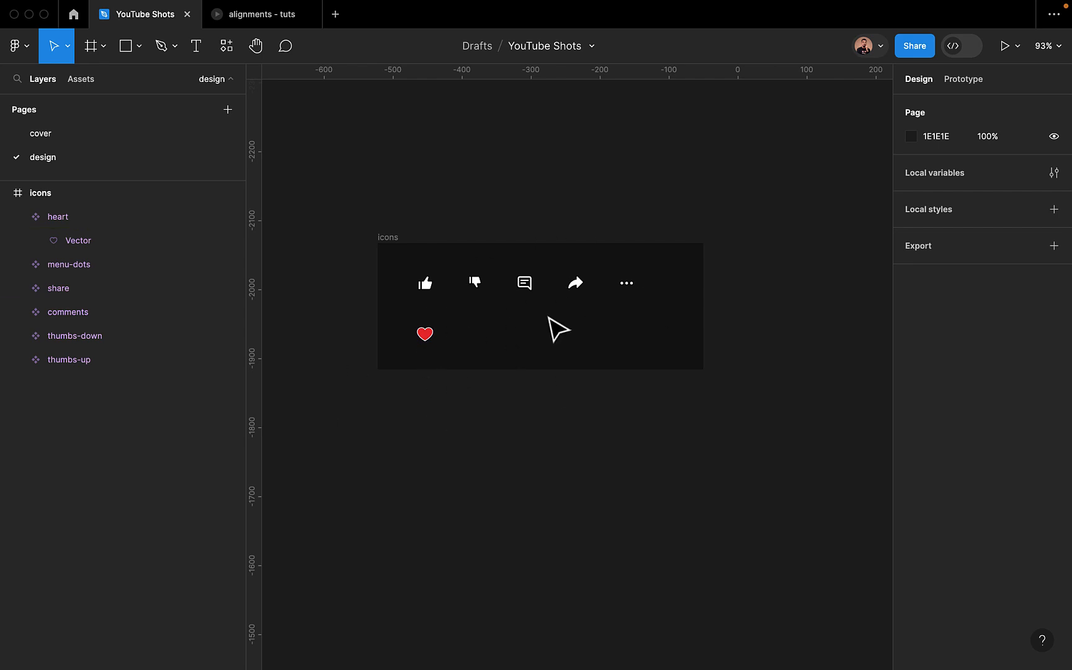
# Examine the thumbs-up, thumbs-down and comments components and the icons frame that holds them
pyautogui.hscroll(-3, 548, 318)
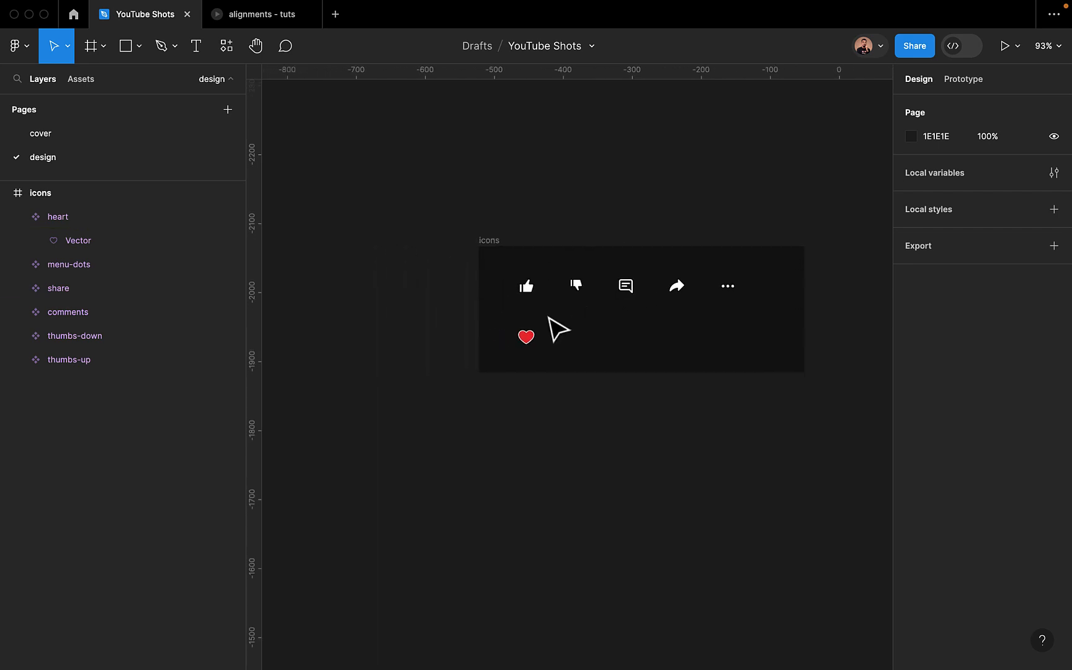
pyautogui.scroll(10, 548, 323)
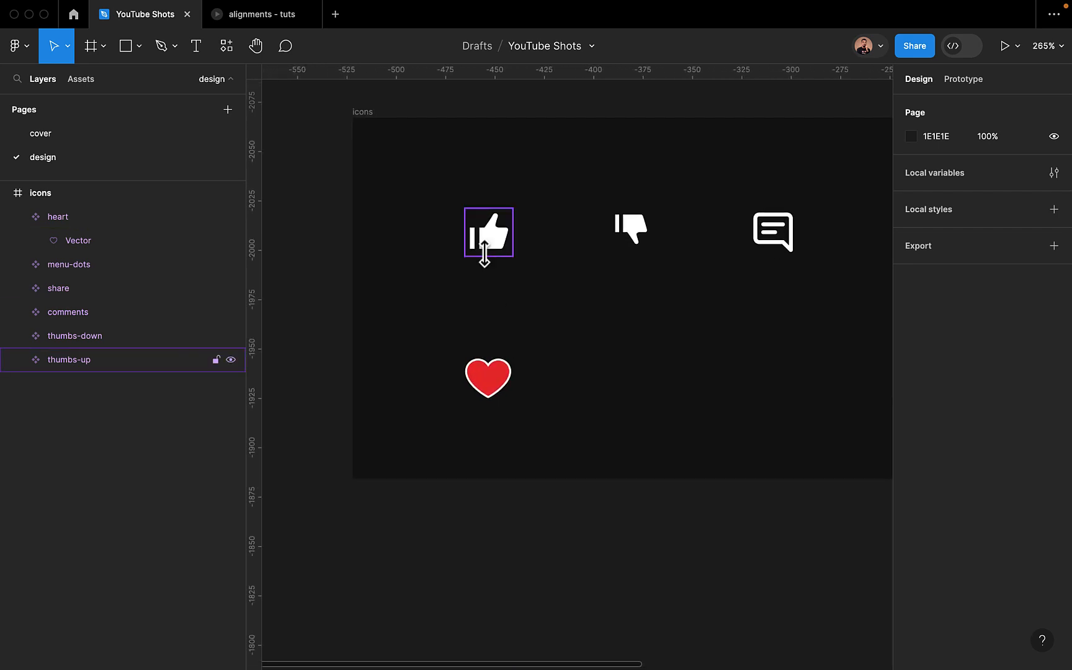
pyautogui.click(484, 252)
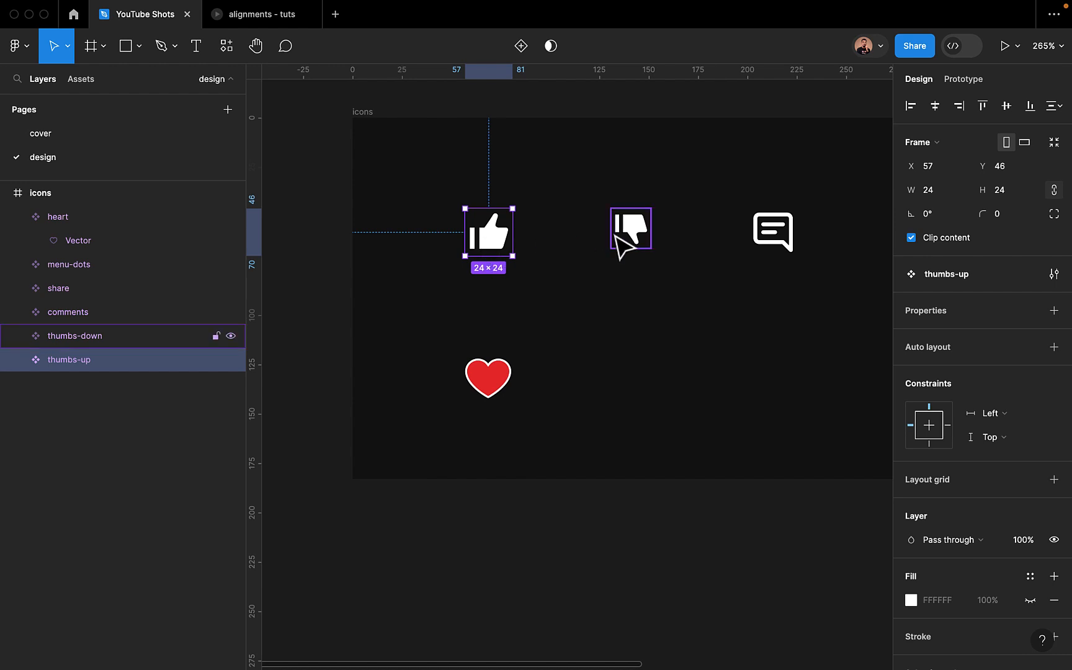
pyautogui.click(623, 239)
pyautogui.click(761, 250)
pyautogui.click(363, 112)
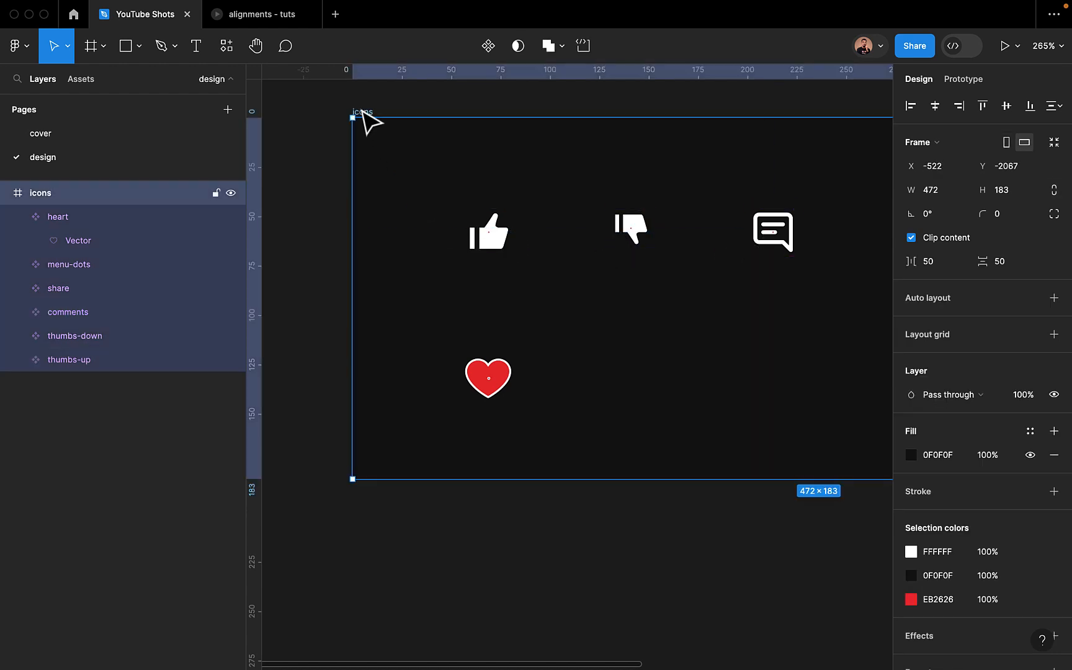
pyautogui.scroll(-1, 500, 372)
pyautogui.scroll(-5, 500, 378)
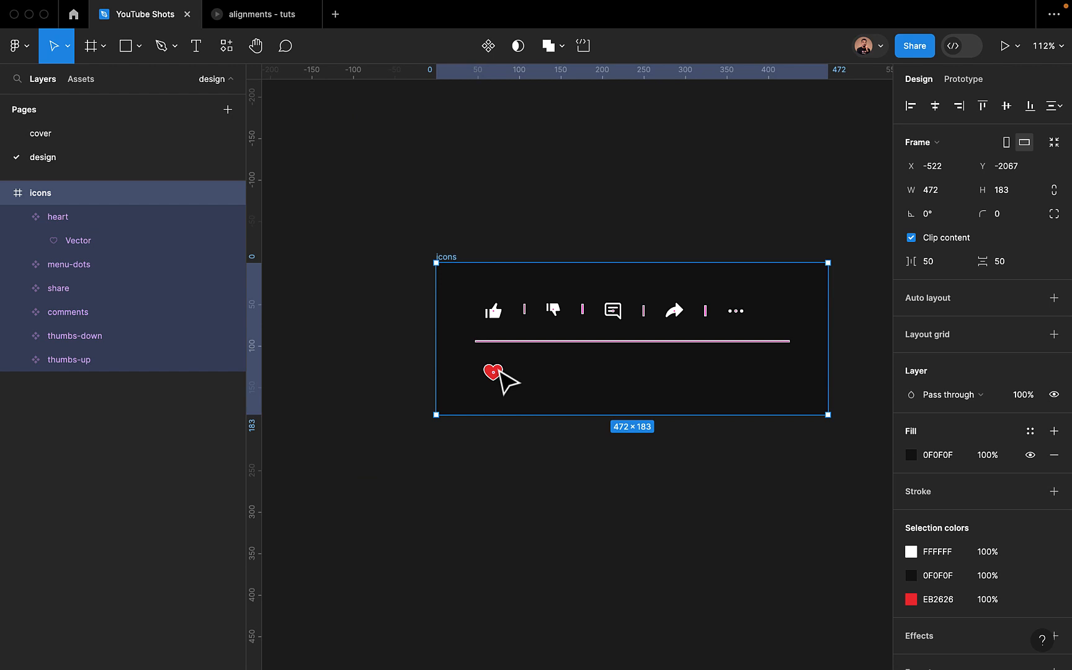
pyautogui.click(375, 495)
# Expand the icons group in the local component assets, and open the icons frame's name for editing
pyautogui.click(81, 79)
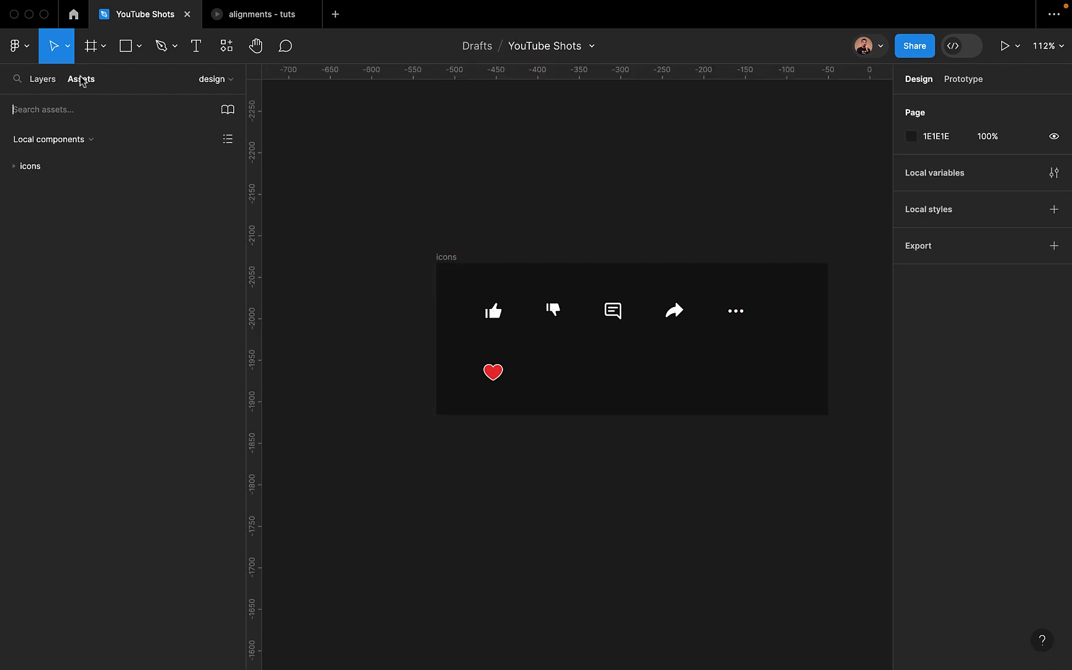
pyautogui.click(17, 166)
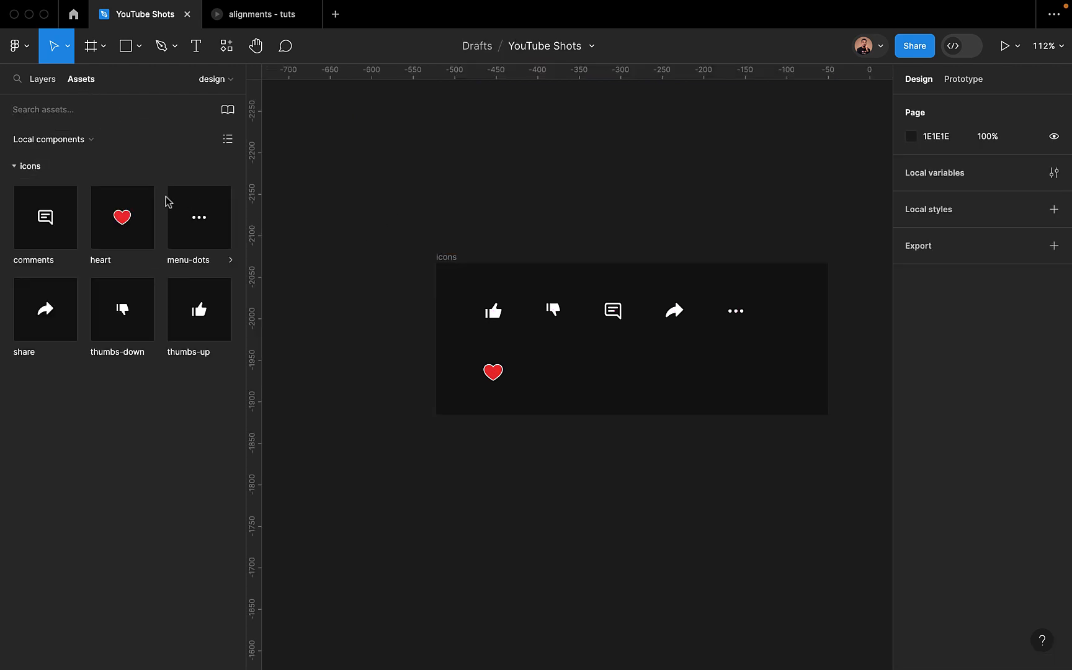
pyautogui.doubleClick(447, 256)
pyautogui.click(382, 305)
# Toggle the comments panel in the alignments - tuts prototype preview, and return to the YouTube Shots file
pyautogui.click(248, 19)
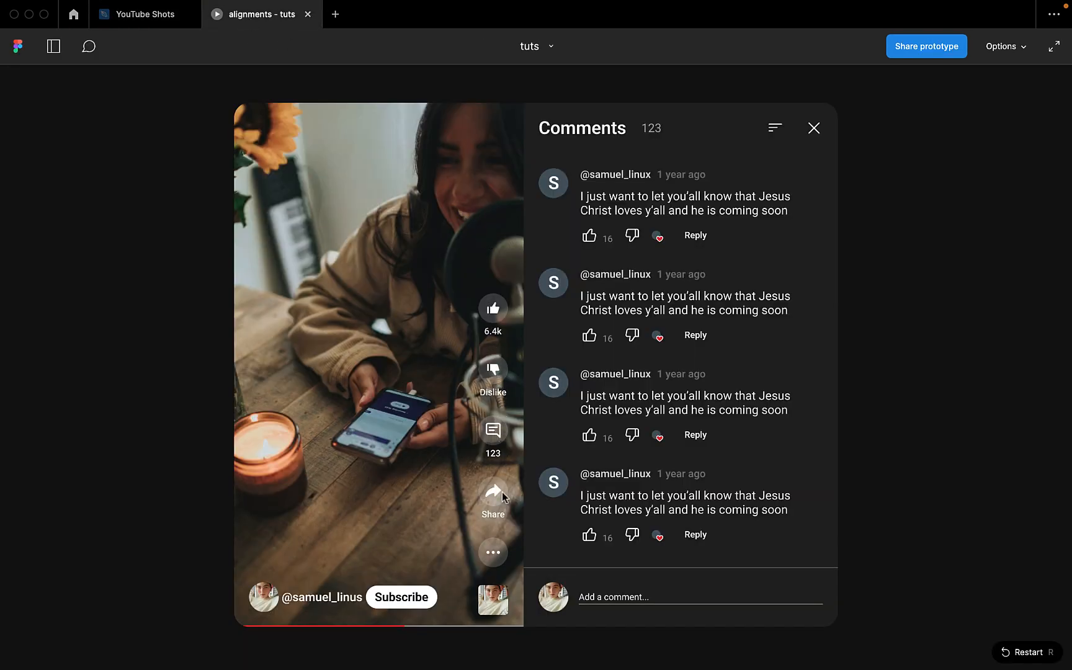
pyautogui.click(503, 451)
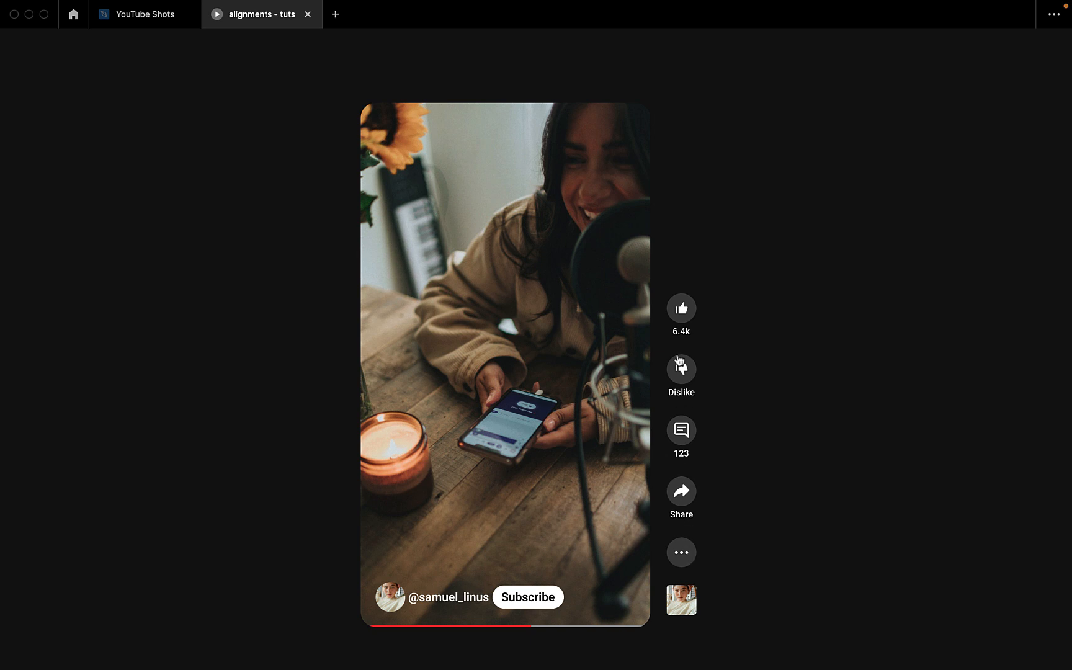
pyautogui.click(138, 19)
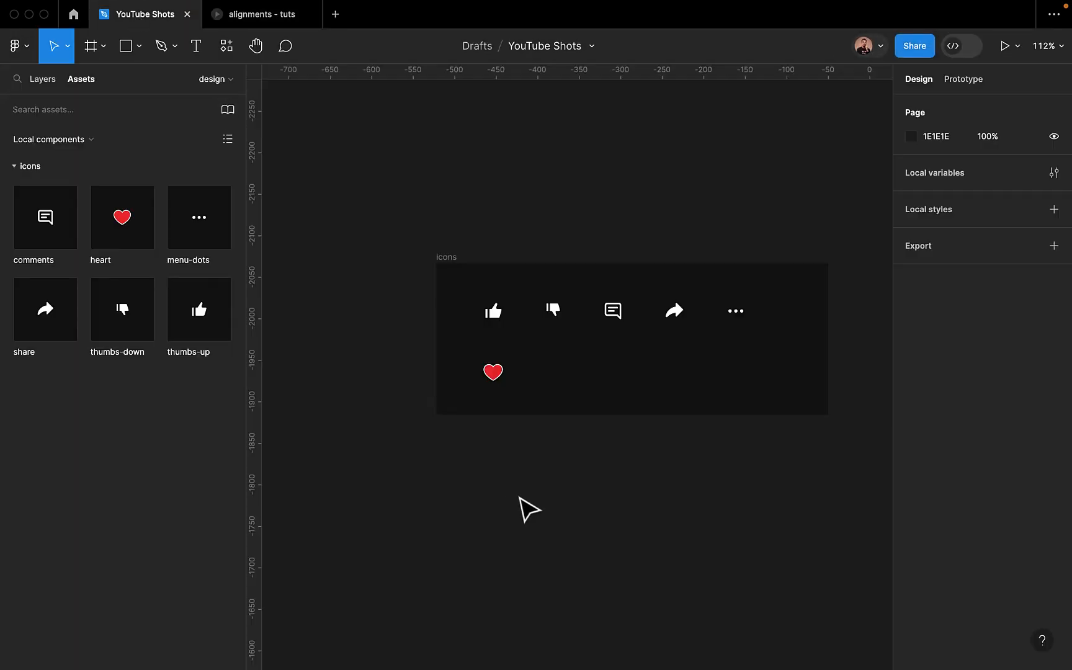
# Draw a square frame below the icons frame and set its size to 40 × 40
pyautogui.click(92, 47)
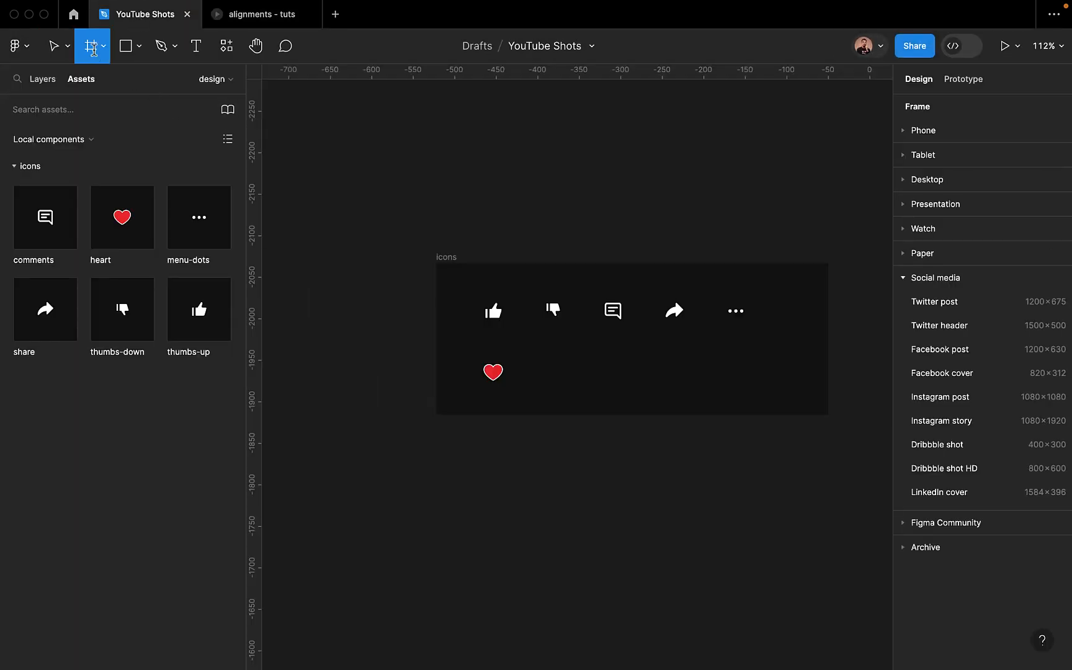
pyautogui.moveTo(443, 453); pyautogui.dragTo(518, 526)
pyautogui.click(1006, 198)
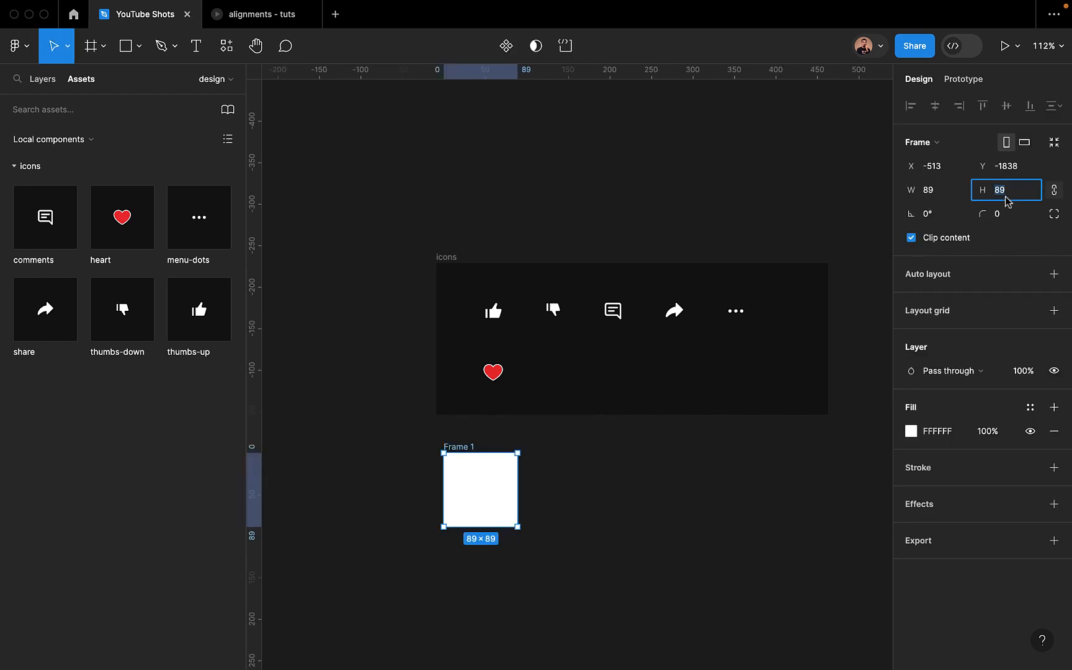
pyautogui.write('40')
pyautogui.press('Return')
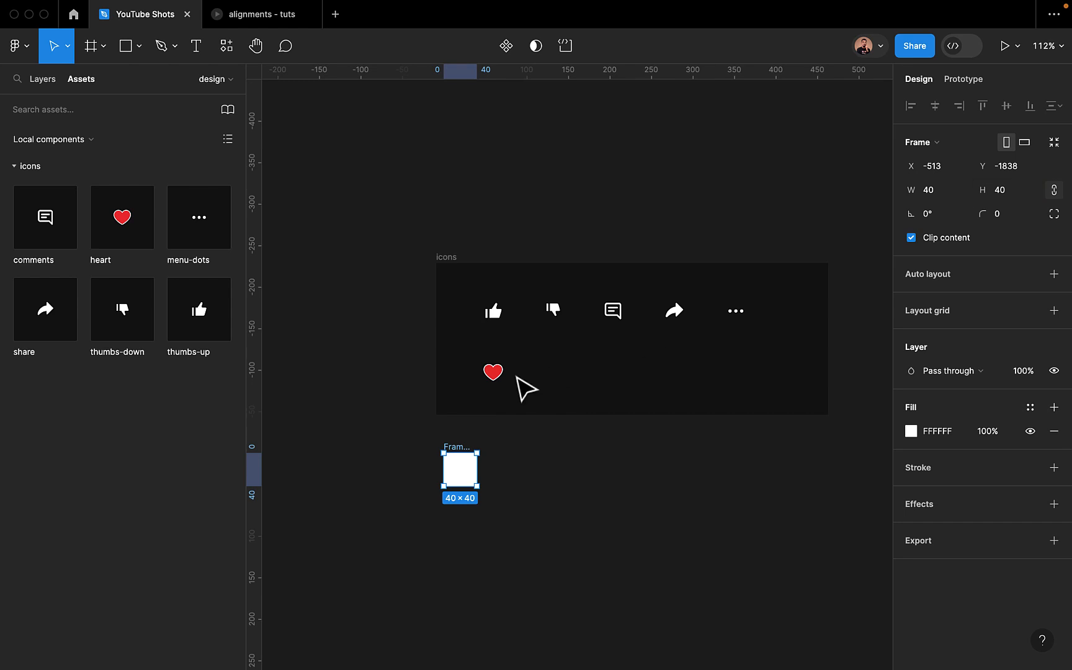
# Rename the new 40 × 40 frame as like
pyautogui.scroll(5, 448, 479)
pyautogui.doubleClick(454, 414)
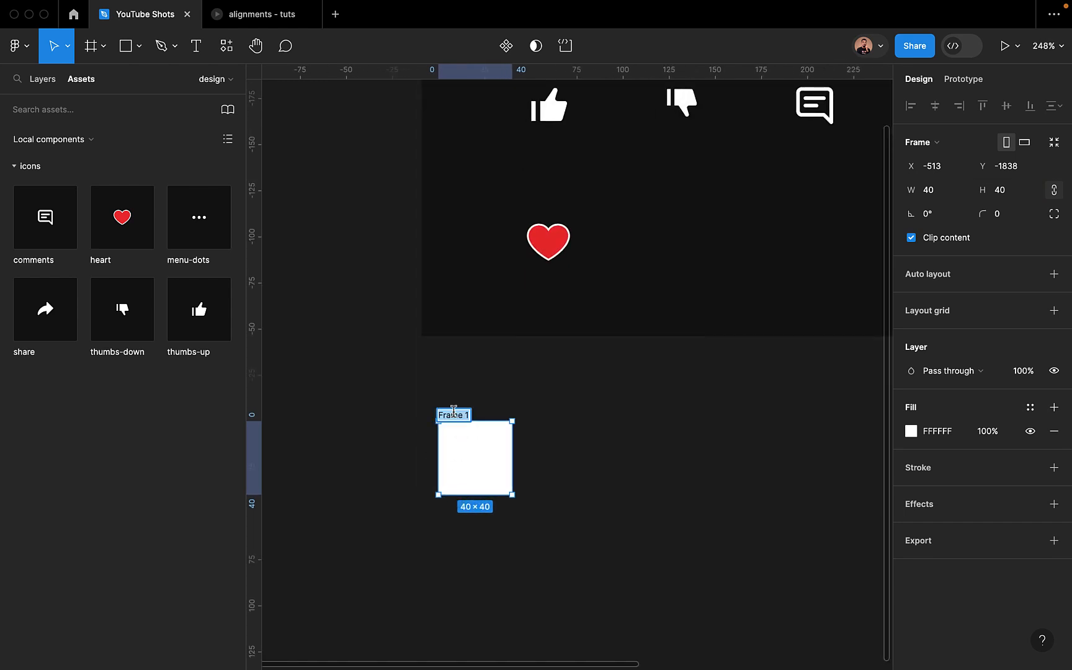
pyautogui.press('BackSpace')
pyautogui.press('Return')
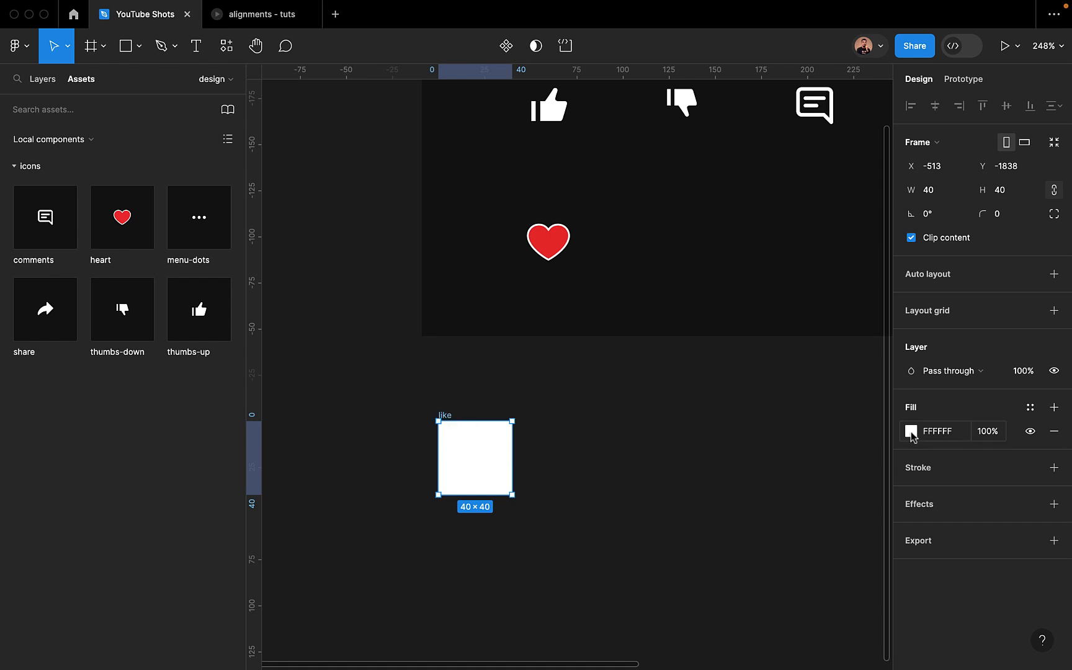
# Set the opacity of the like frame's white fill to 20%
pyautogui.click(992, 433)
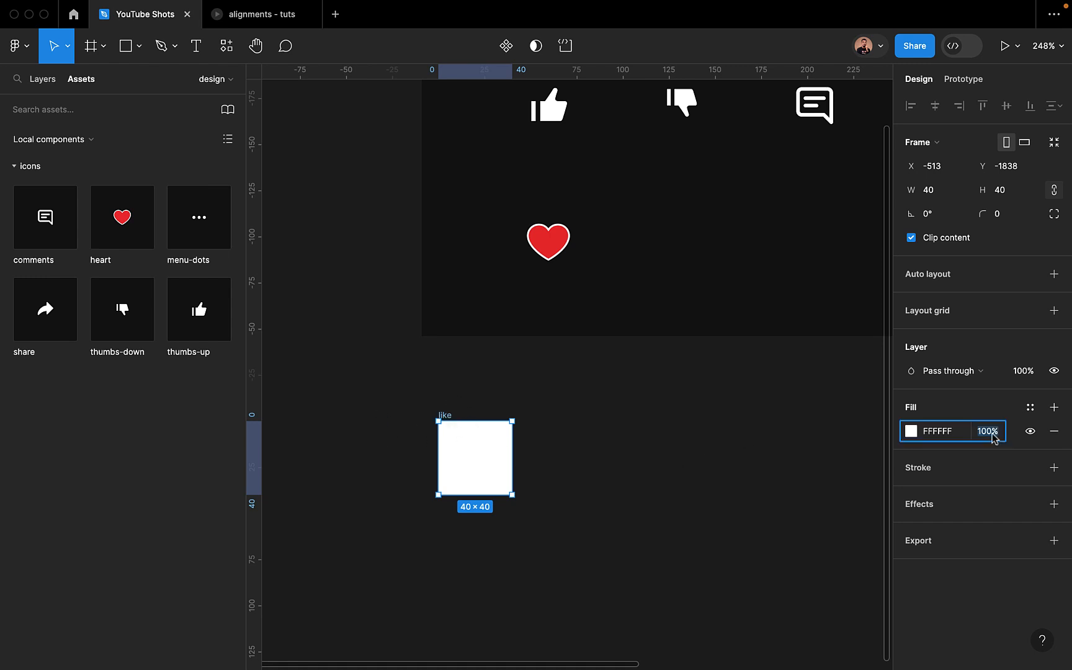
pyautogui.click(910, 432)
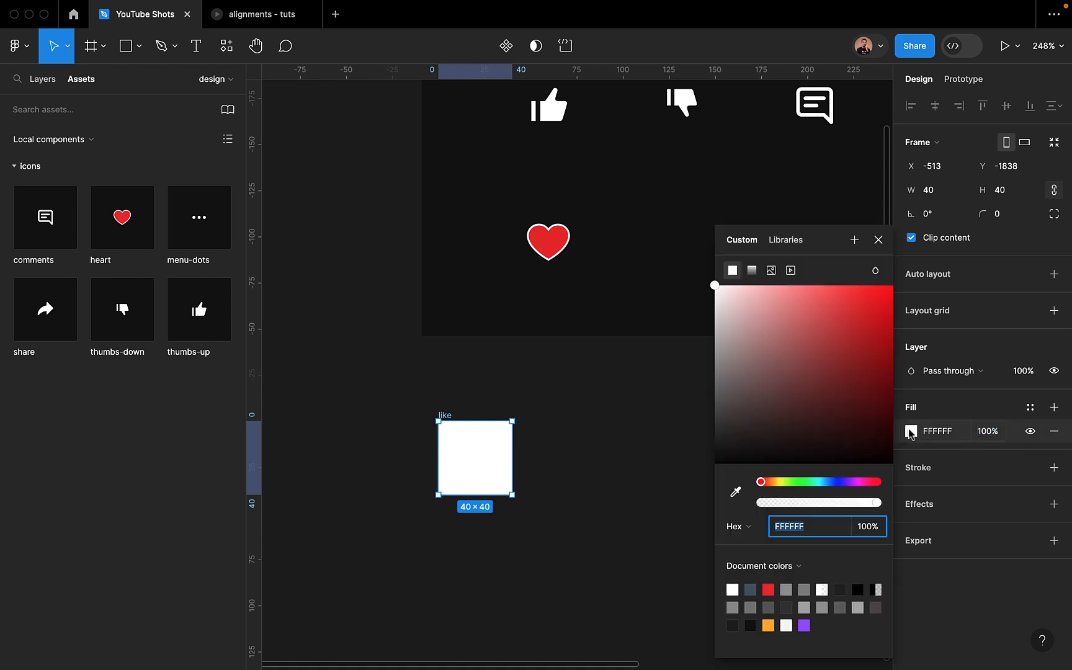
pyautogui.click(867, 529)
pyautogui.write('20')
pyautogui.press('Return')
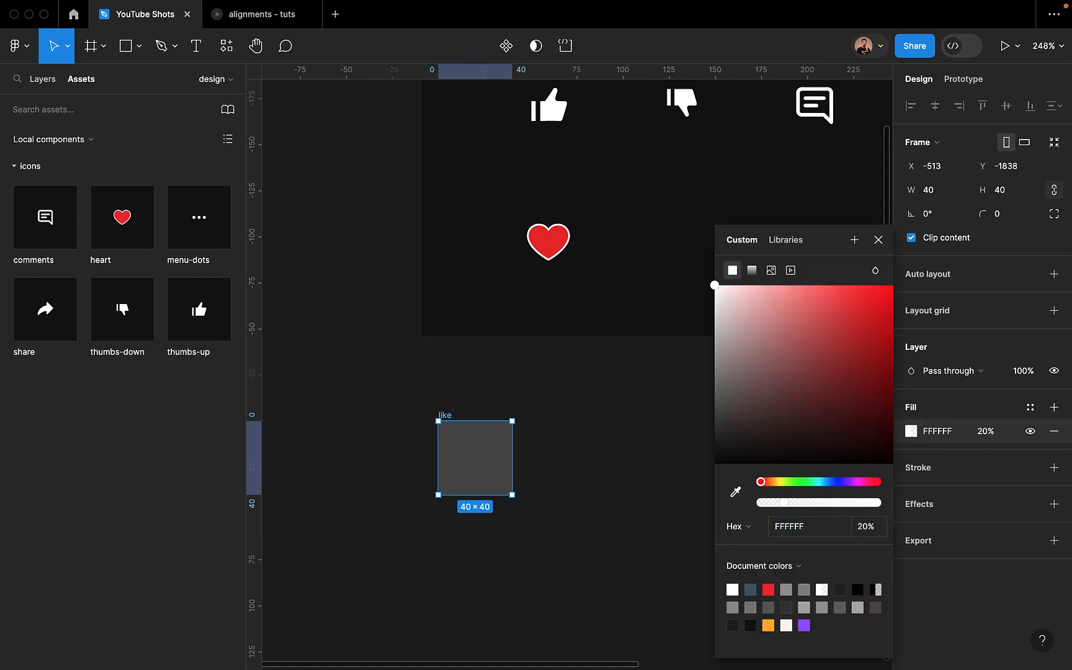
# Round the like frame into a circle with a corner radius of 20
pyautogui.click(1015, 218)
pyautogui.press('BackSpace')
pyautogui.write('20')
pyautogui.press('Return')
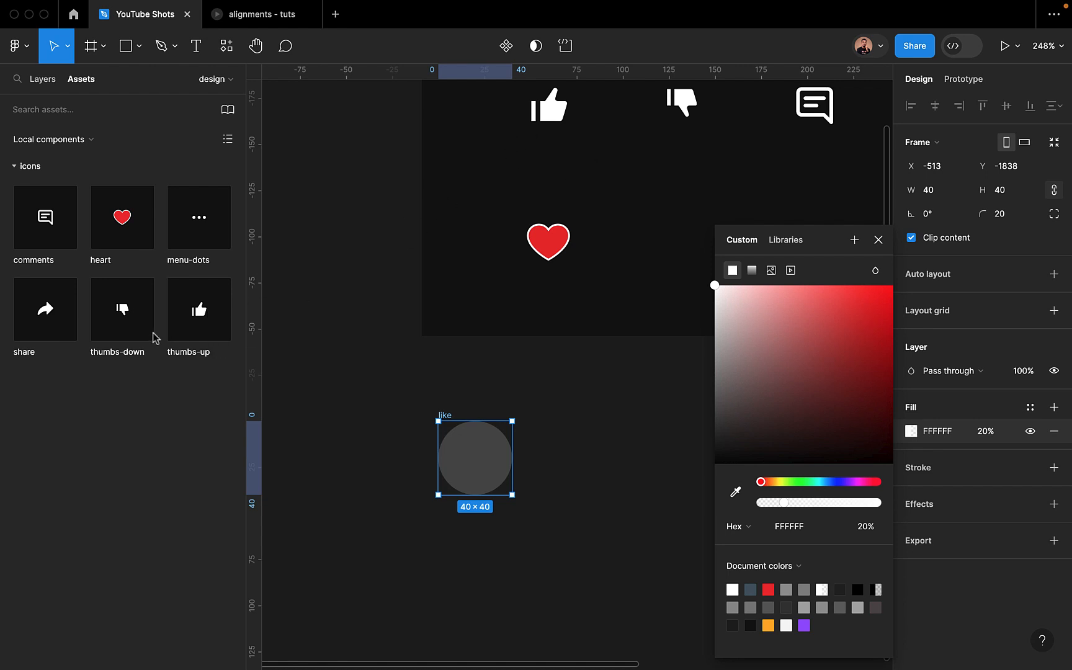
# Place an instance of the thumbs-up component inside the like frame and resize it to 20 × 20
pyautogui.moveTo(199, 315); pyautogui.dragTo(482, 473)
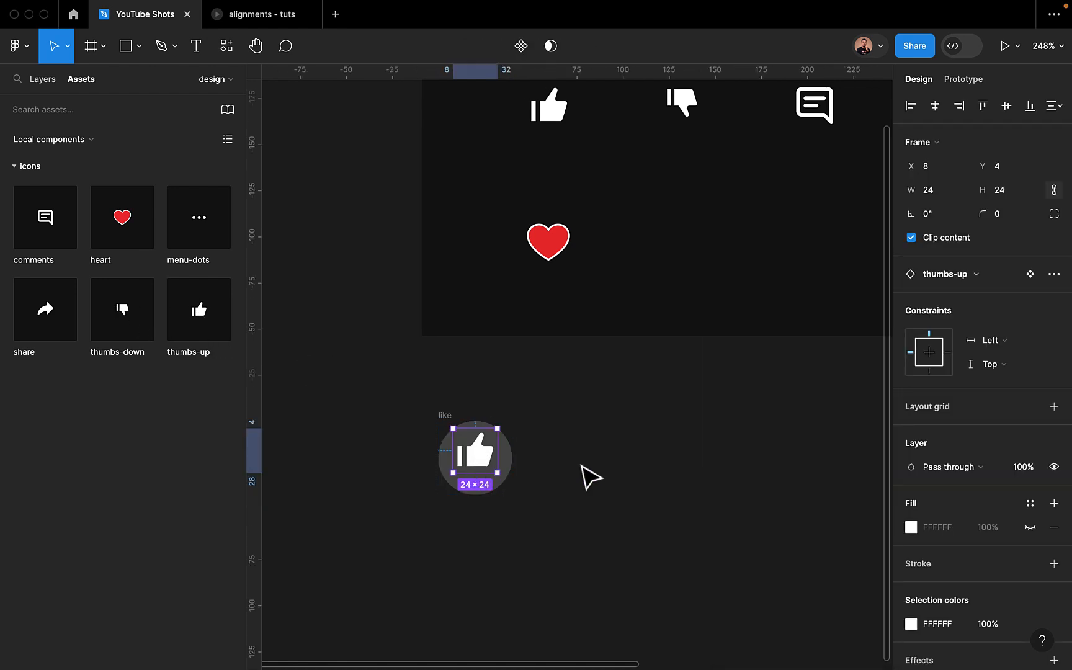
pyautogui.click(1015, 193)
pyautogui.write('20')
pyautogui.press('Return')
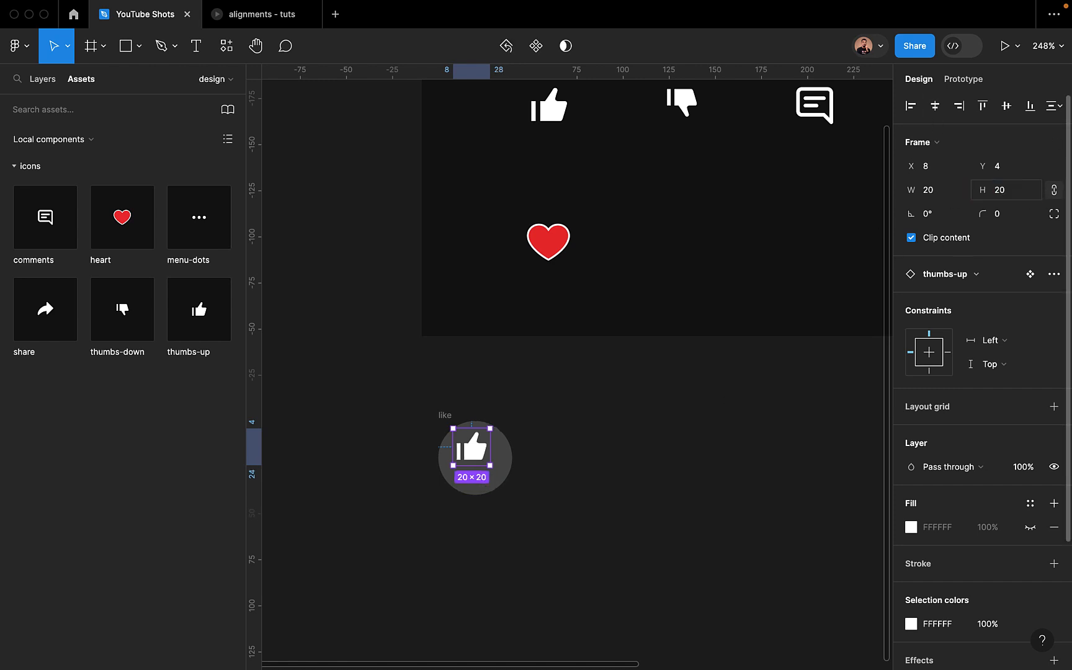
# Center the thumbs-up icon horizontally and vertically within the like circle
pyautogui.click(935, 106)
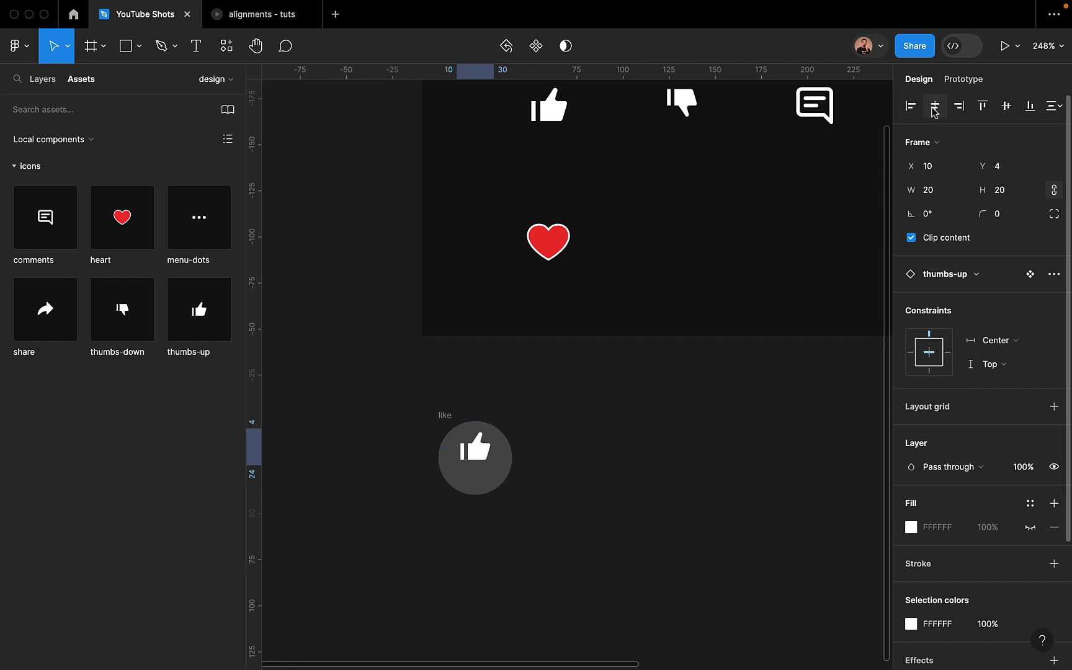
pyautogui.click(1005, 107)
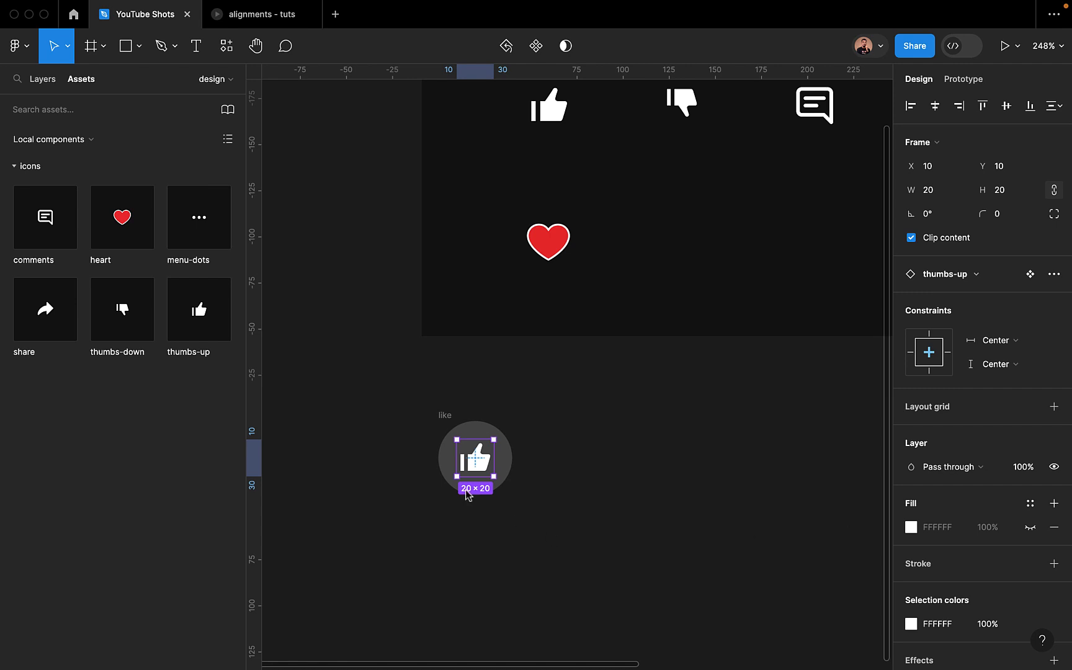
pyautogui.click(531, 496)
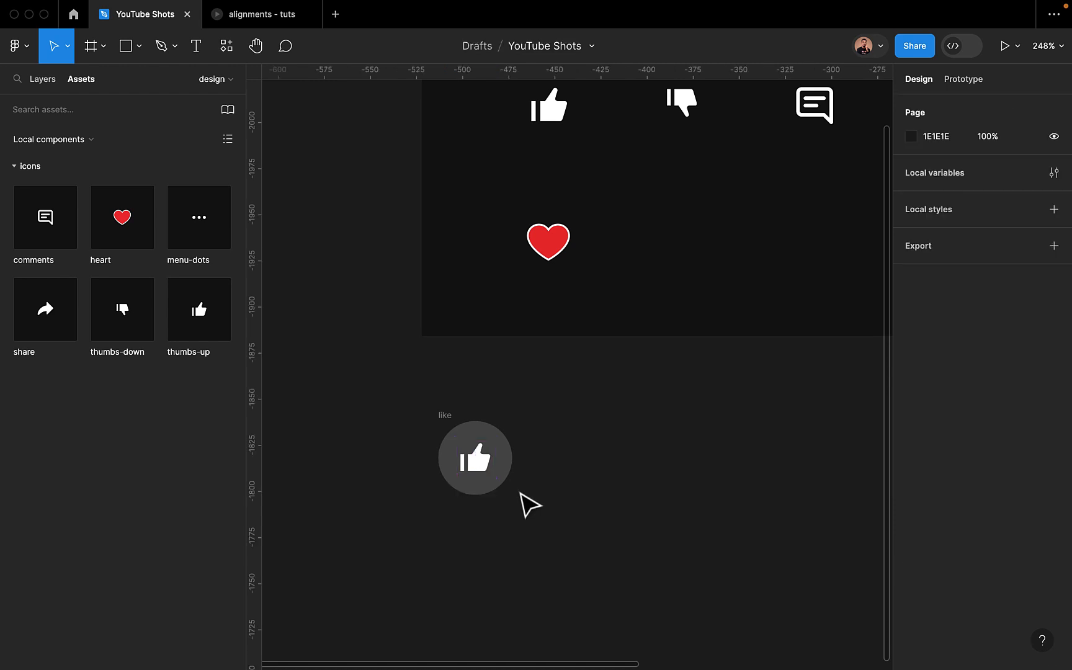
# Add the text label 6.4k just below the like circle
pyautogui.scroll(3, 490, 527)
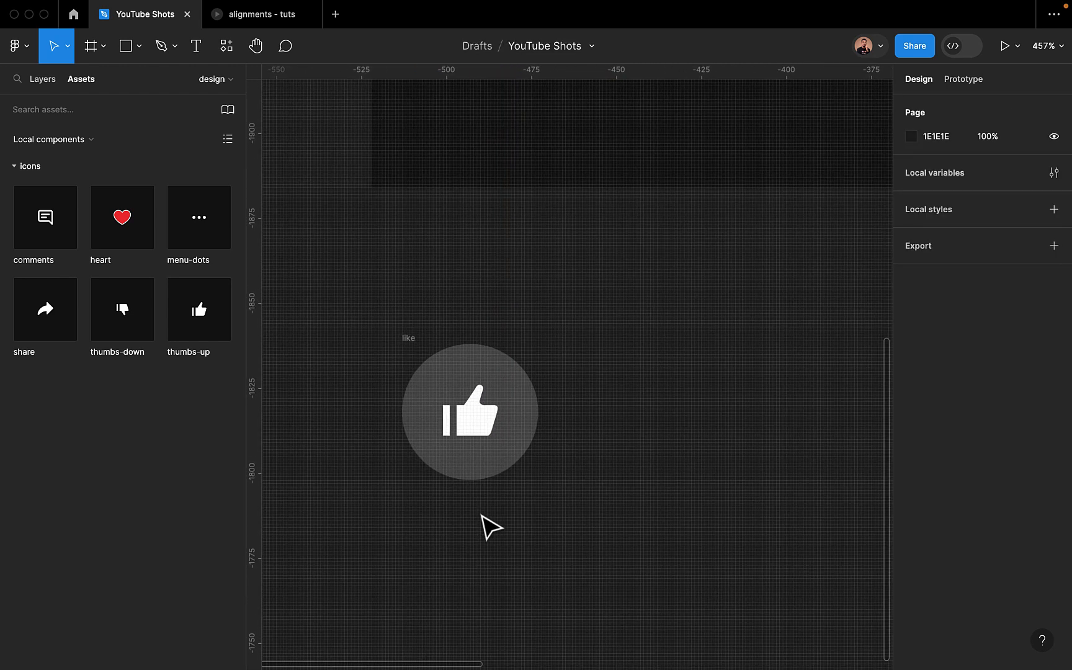
pyautogui.click(195, 45)
pyautogui.click(457, 510)
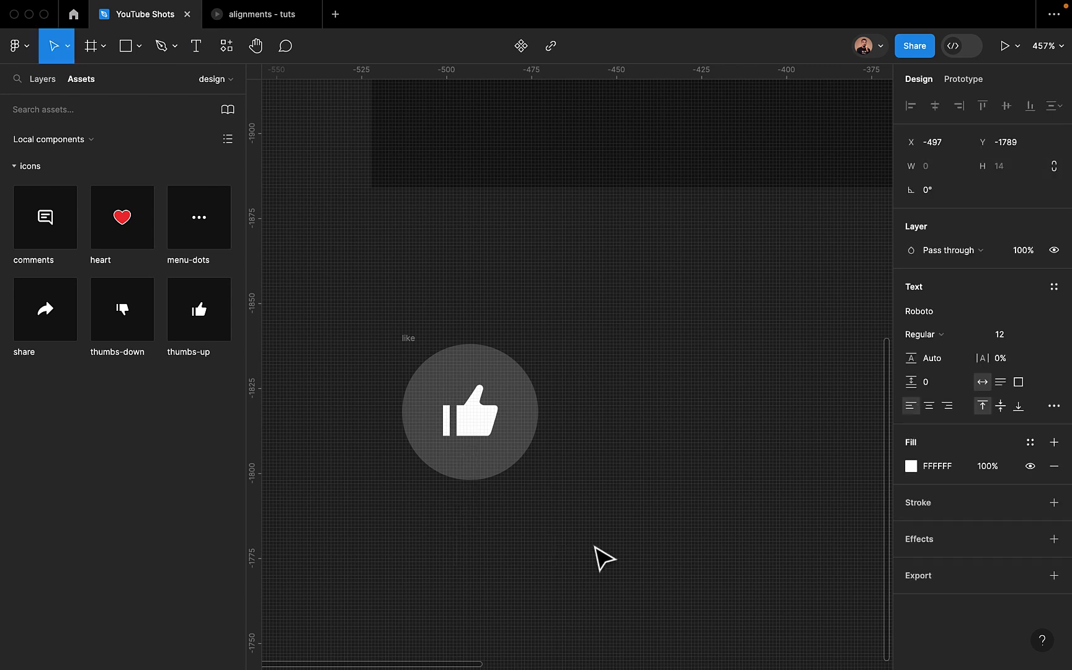
pyautogui.write('6.')
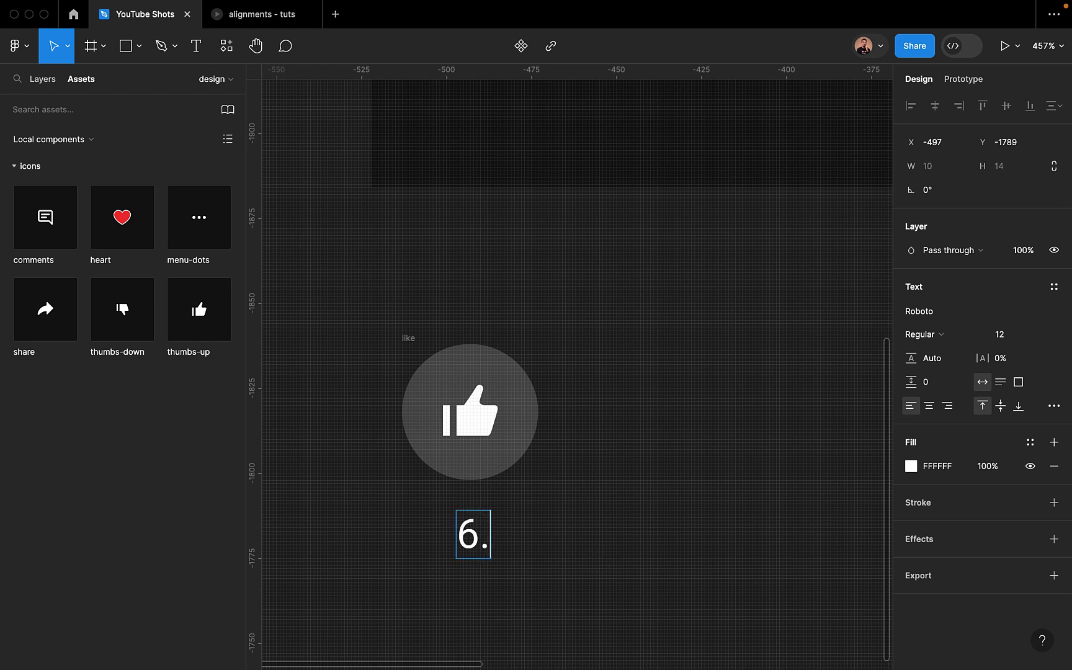
pyautogui.write('4k')
pyautogui.press('BackSpace')
pyautogui.write('4k')
pyautogui.press('Escape')
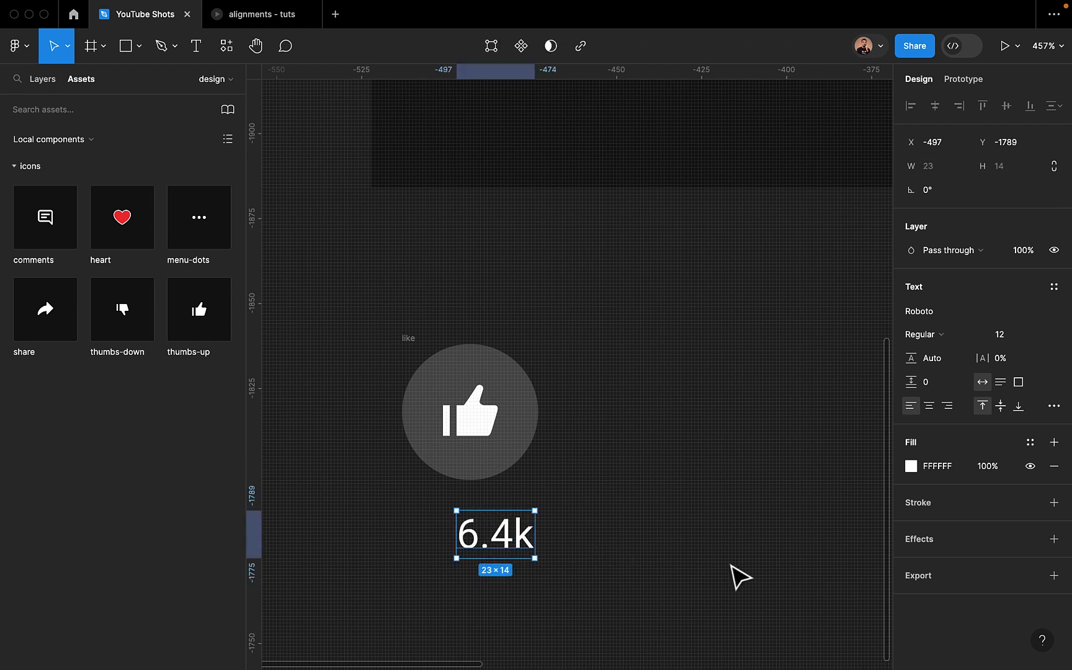
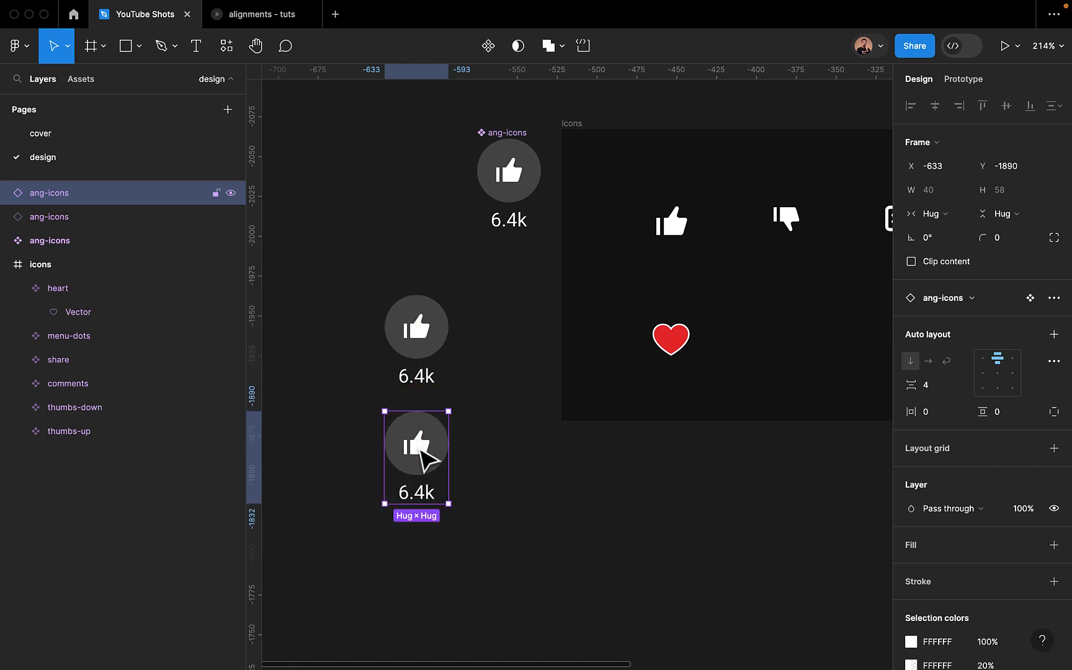
# Swap the thumbs-up icon inside the lower ang-icons instance for the thumbs-down component
pyautogui.doubleClick(419, 443)
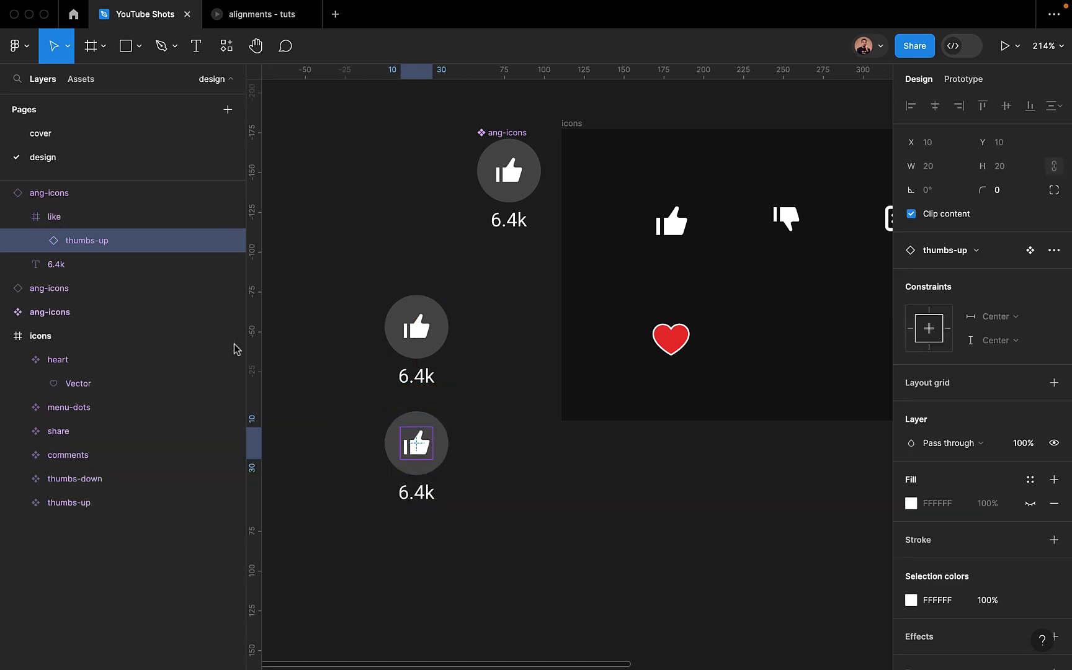
pyautogui.click(952, 259)
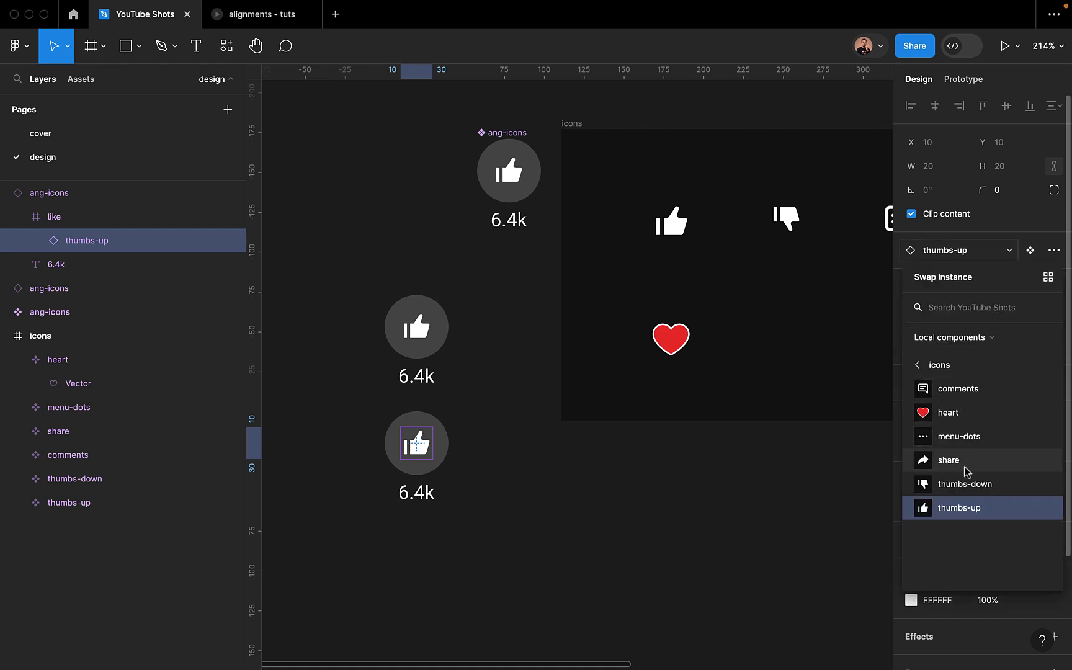
pyautogui.click(966, 483)
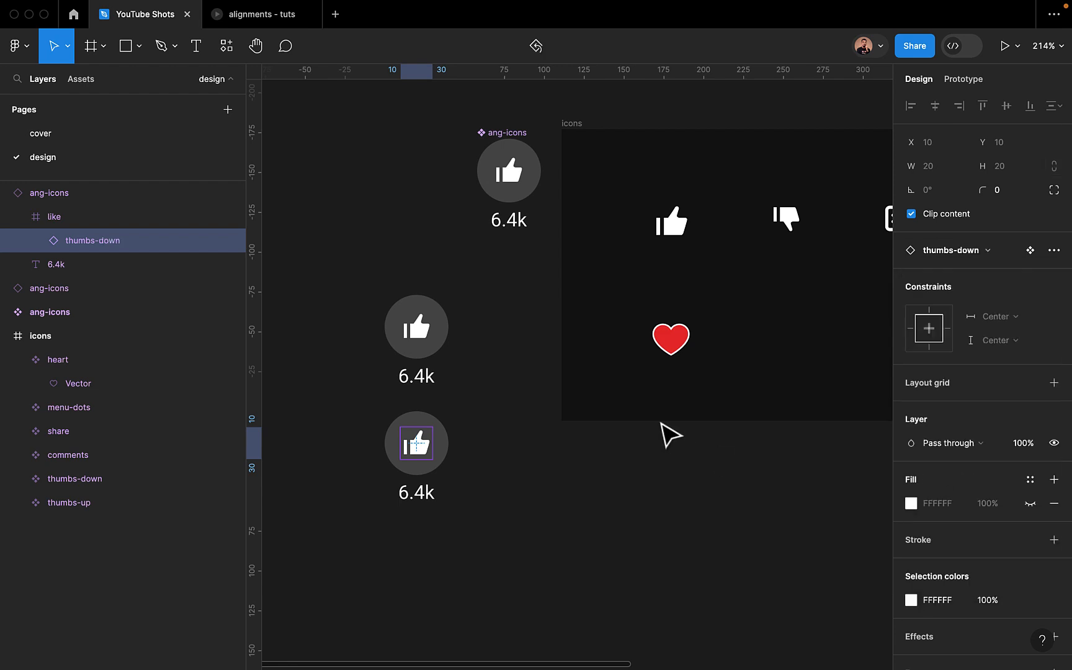
pyautogui.click(422, 494)
pyautogui.doubleClick(420, 493)
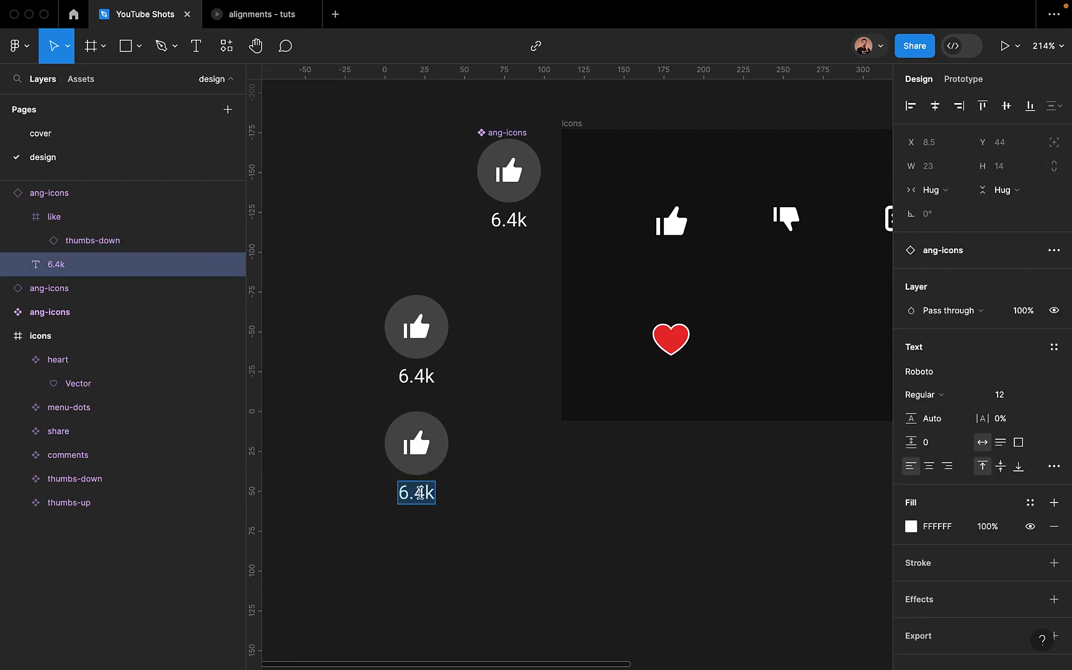
pyautogui.press('Escape')
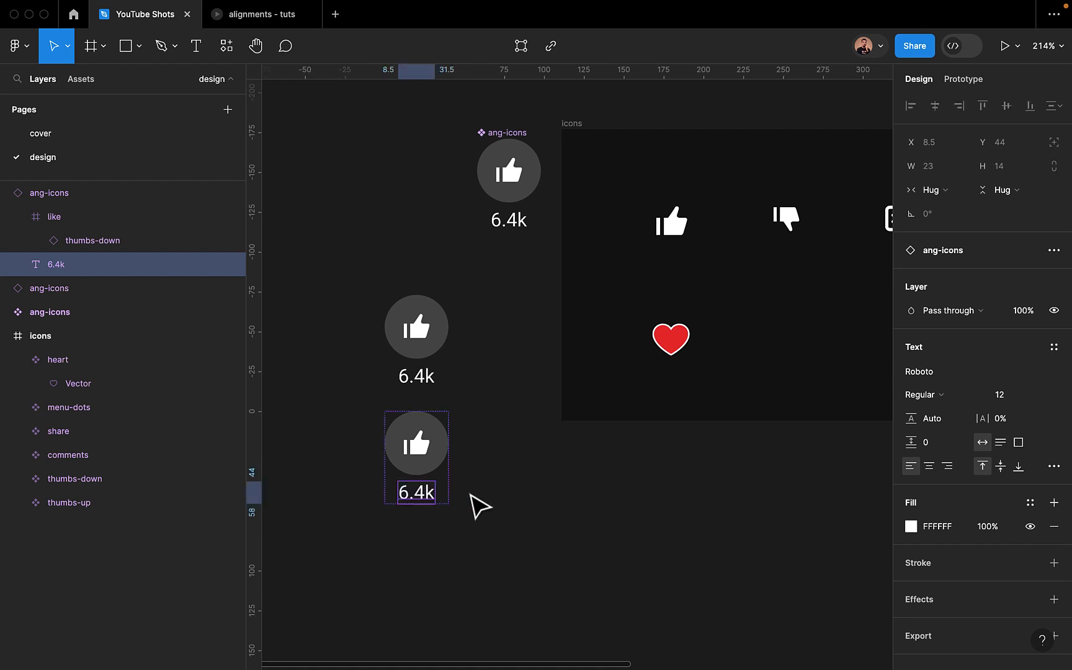
pyautogui.click(490, 455)
# Detach the lower ang-icons instance from its main component
pyautogui.click(426, 451)
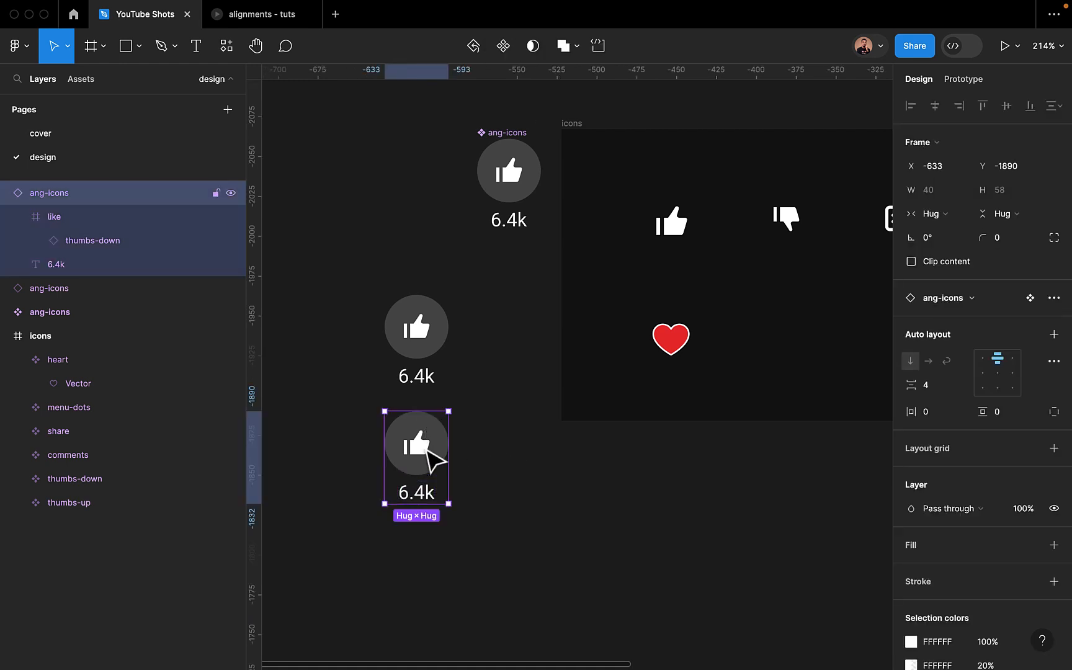
pyautogui.rightClick(427, 451)
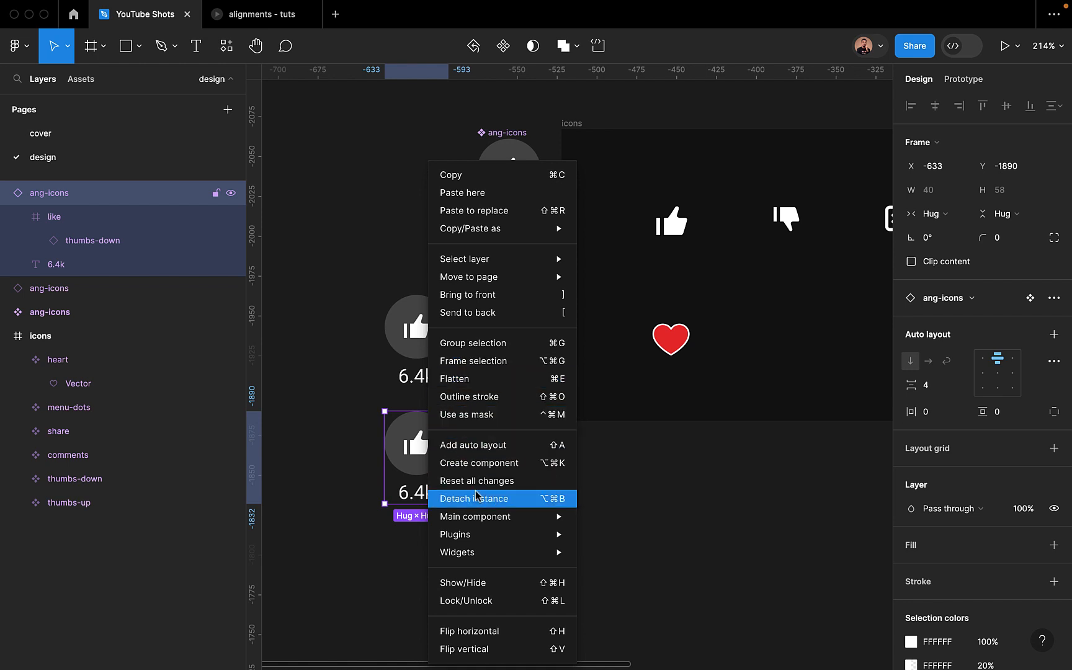
pyautogui.click(477, 500)
# Flip the thumbs-down icon inside the detached ang-icons frame vertically
pyautogui.click(420, 454)
pyautogui.click(419, 455)
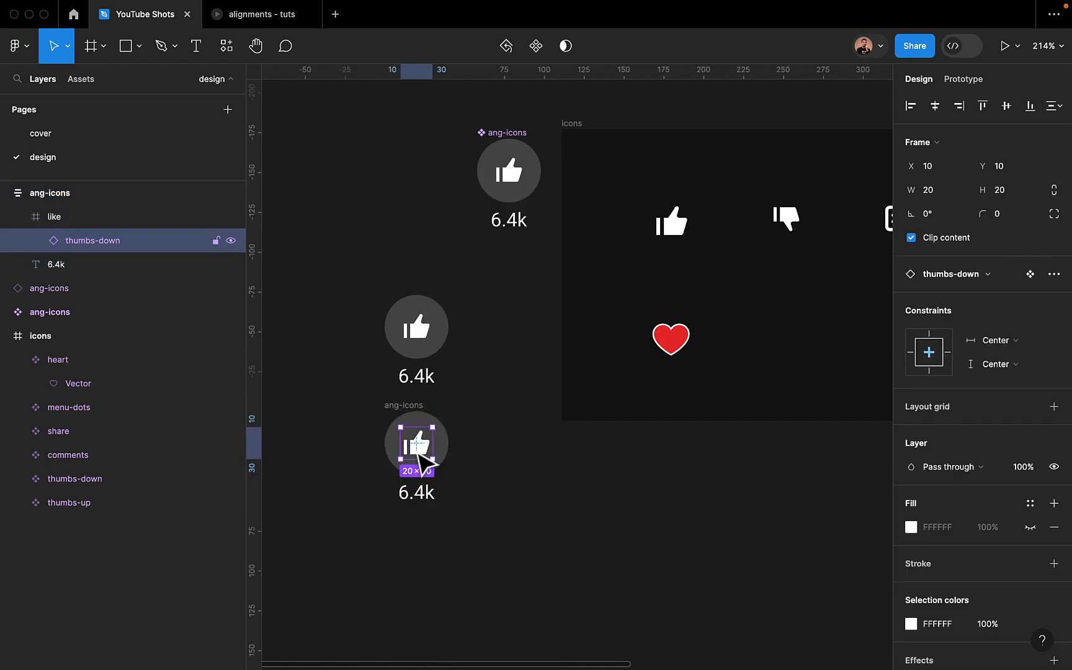
pyautogui.rightClick(418, 454)
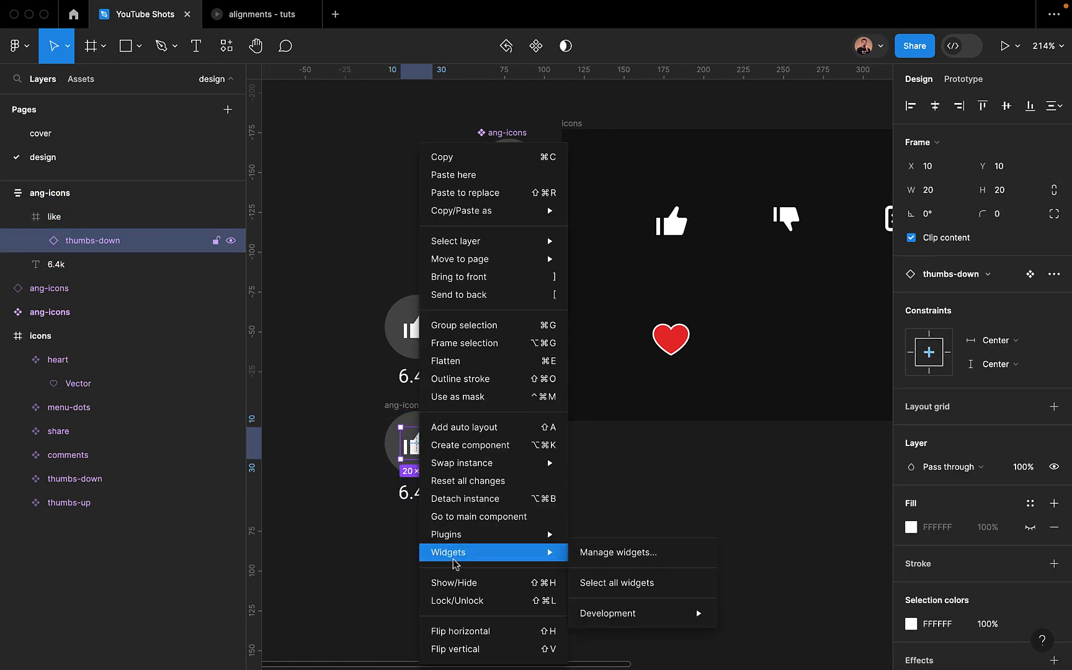
pyautogui.click(462, 649)
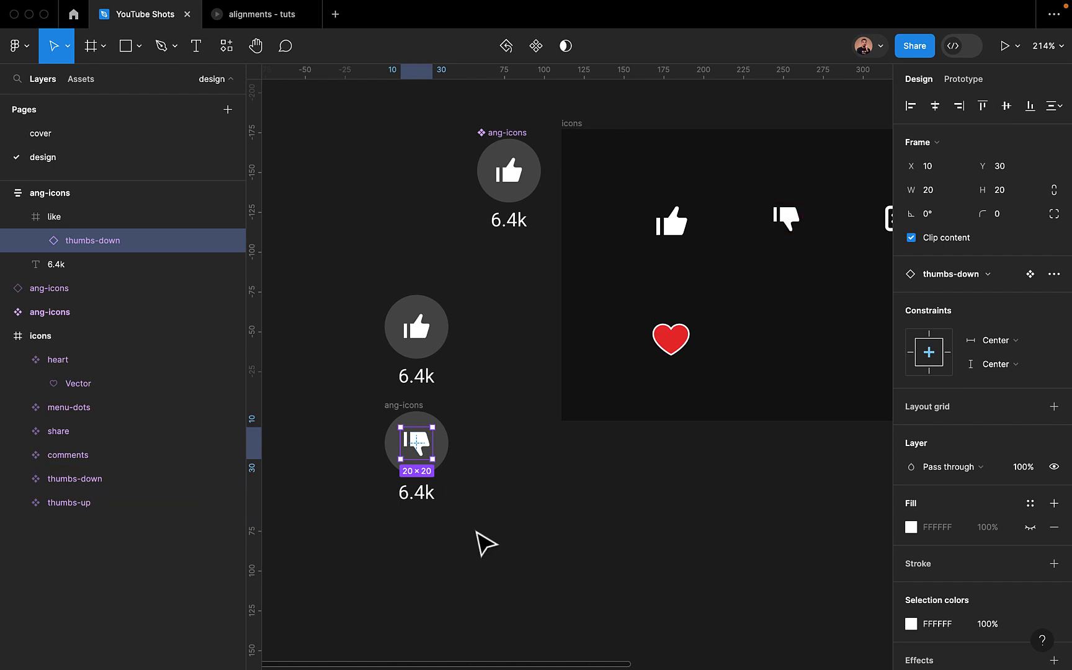
pyautogui.click(481, 532)
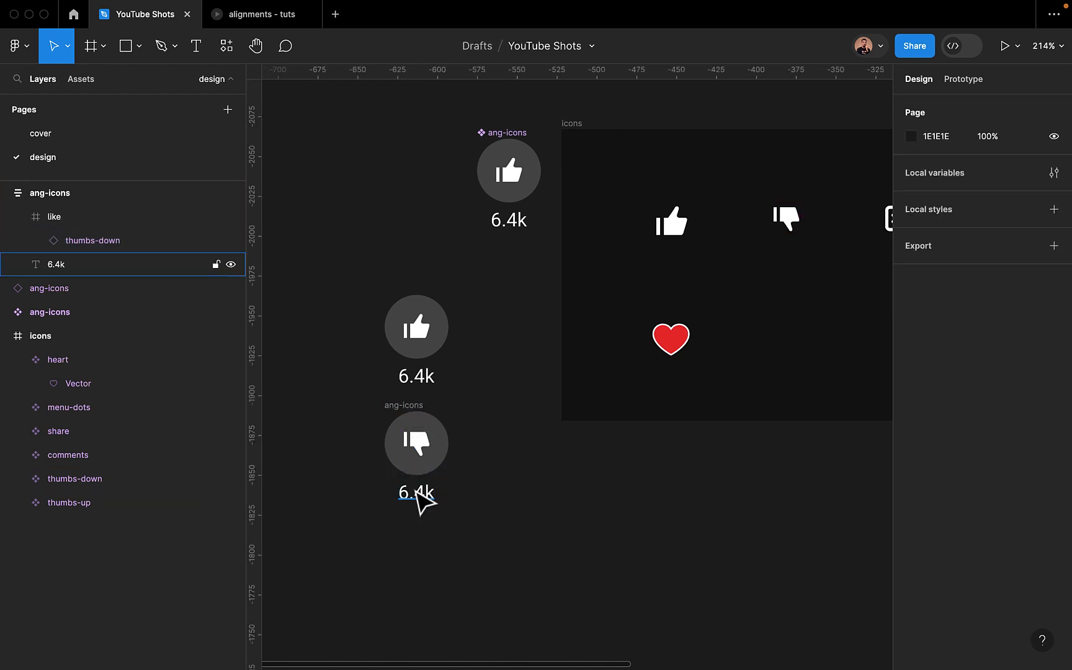
# Change the label under the thumbs-down icon to Dislike
pyautogui.doubleClick(416, 490)
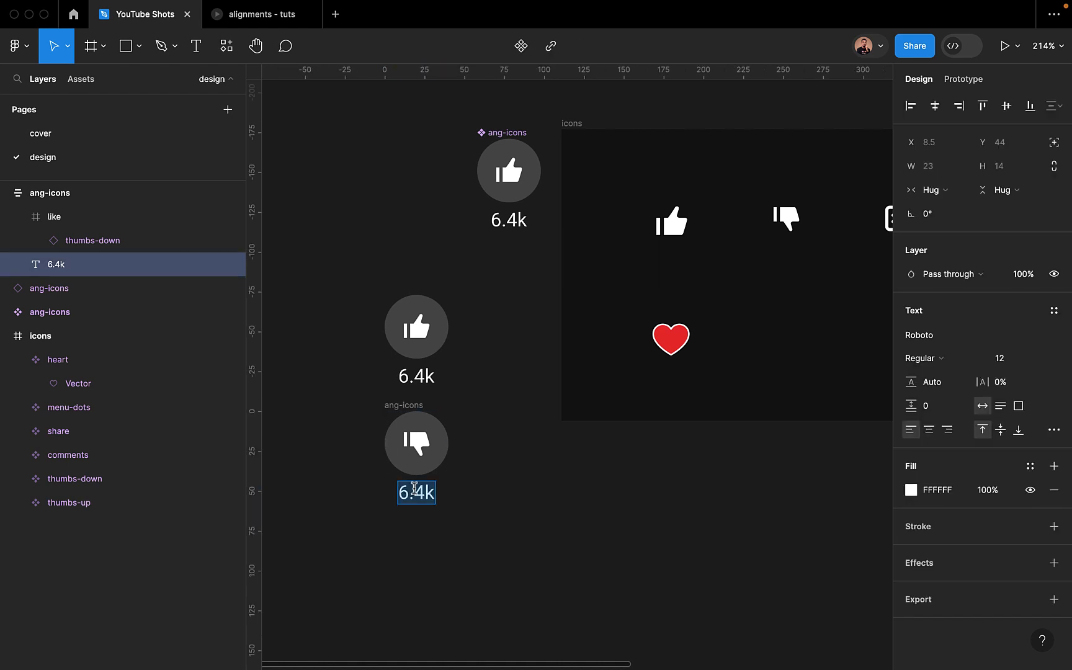
pyautogui.write('Dislike')
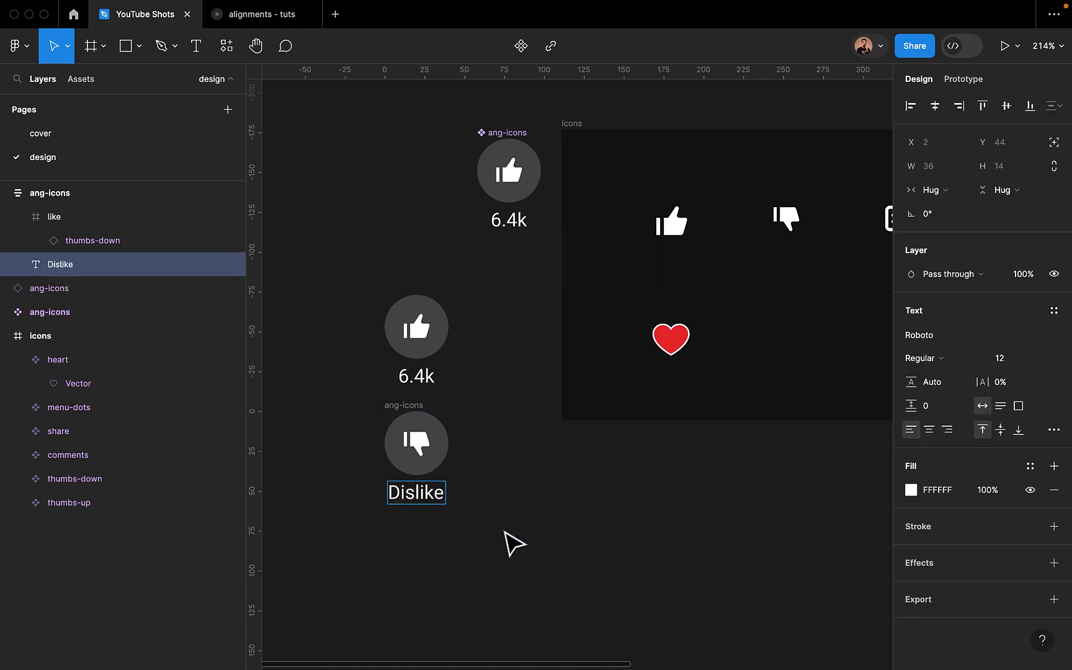
pyautogui.press('Escape')
pyautogui.press('Escape')
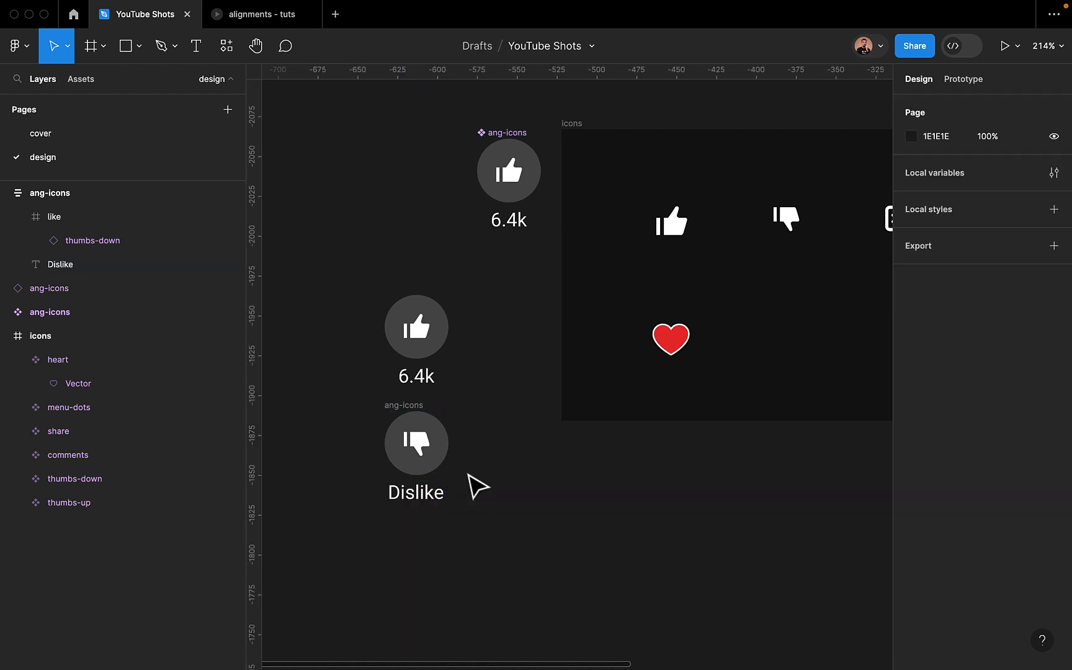
# Duplicate the upper 6.4k ang-icons instance and place the copy directly below the Dislike icon
pyautogui.click(428, 331)
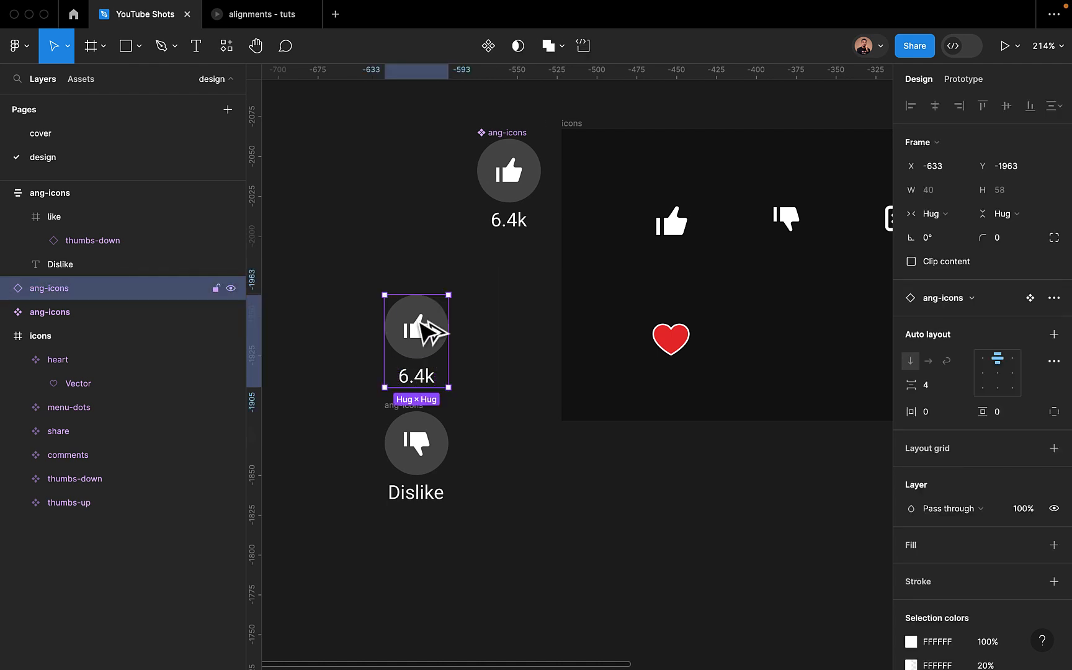
pyautogui.moveTo(443, 321); pyautogui.dragTo(423, 540)
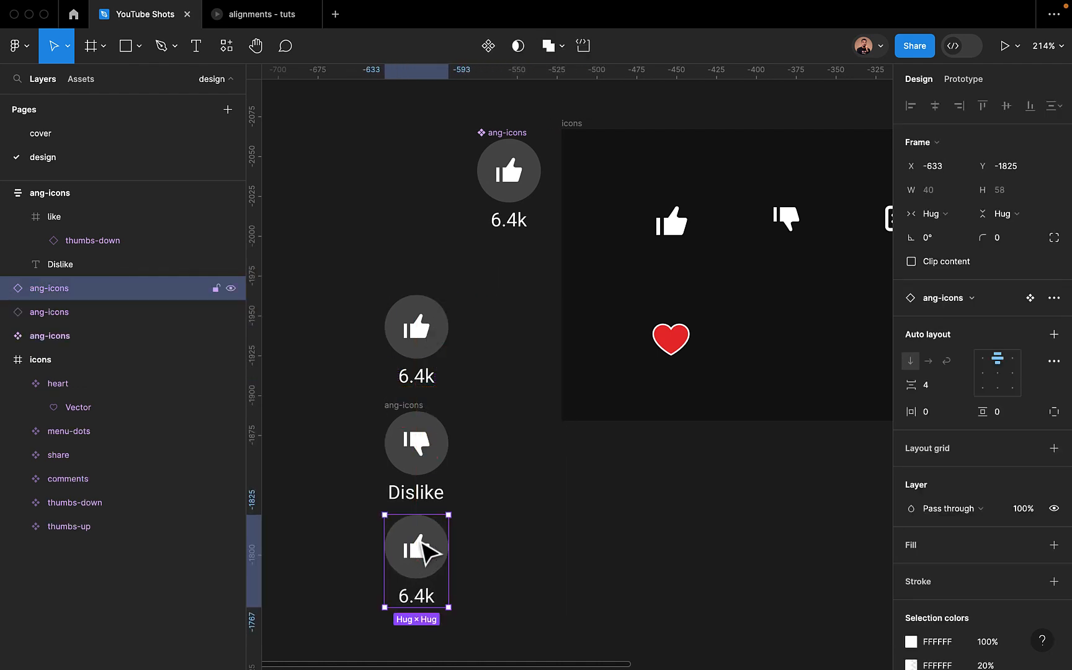
# Swap the thumbs-up icon in the ang-icons copy below Dislike for the comments component
pyautogui.scroll(-3, 422, 541)
pyautogui.hscroll(-1, 422, 541)
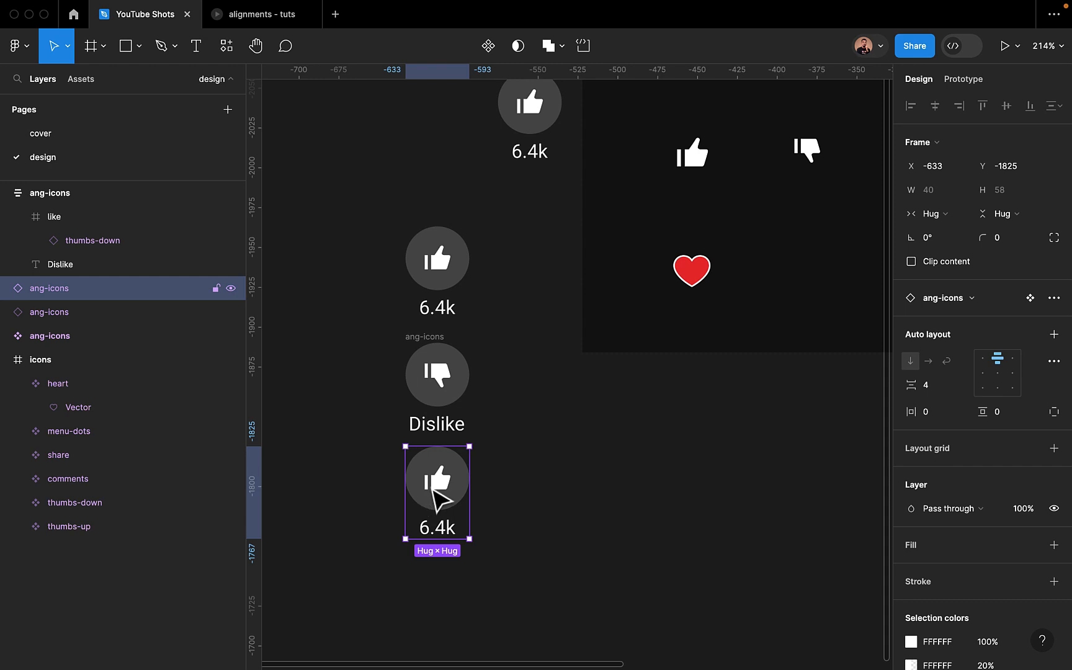
pyautogui.doubleClick(433, 489)
pyautogui.doubleClick(438, 500)
pyautogui.click(988, 255)
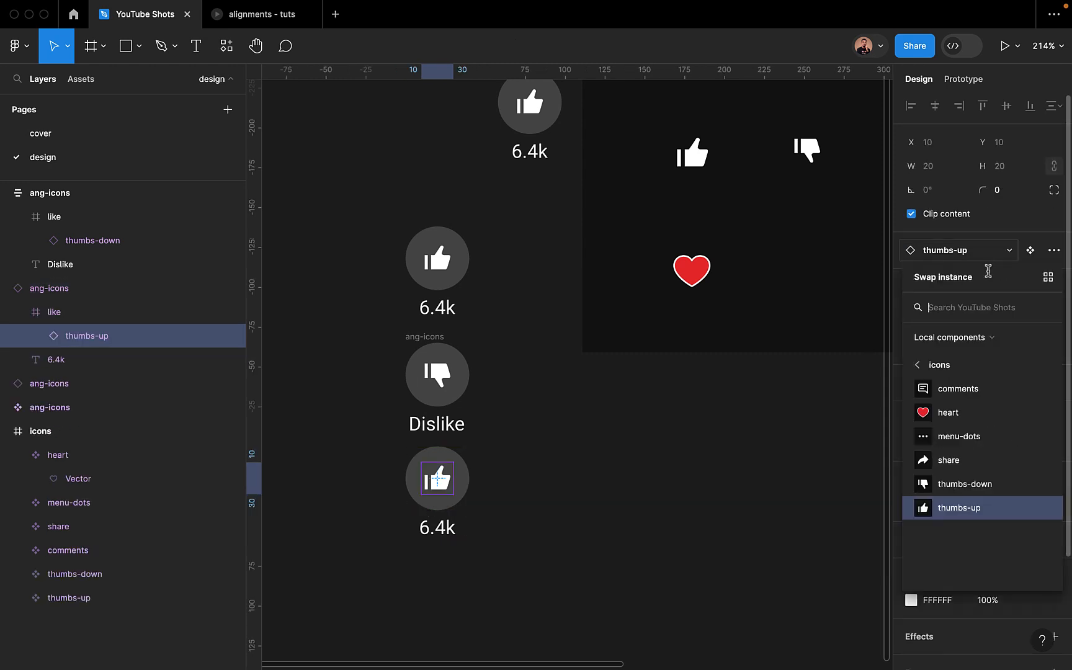
pyautogui.click(964, 392)
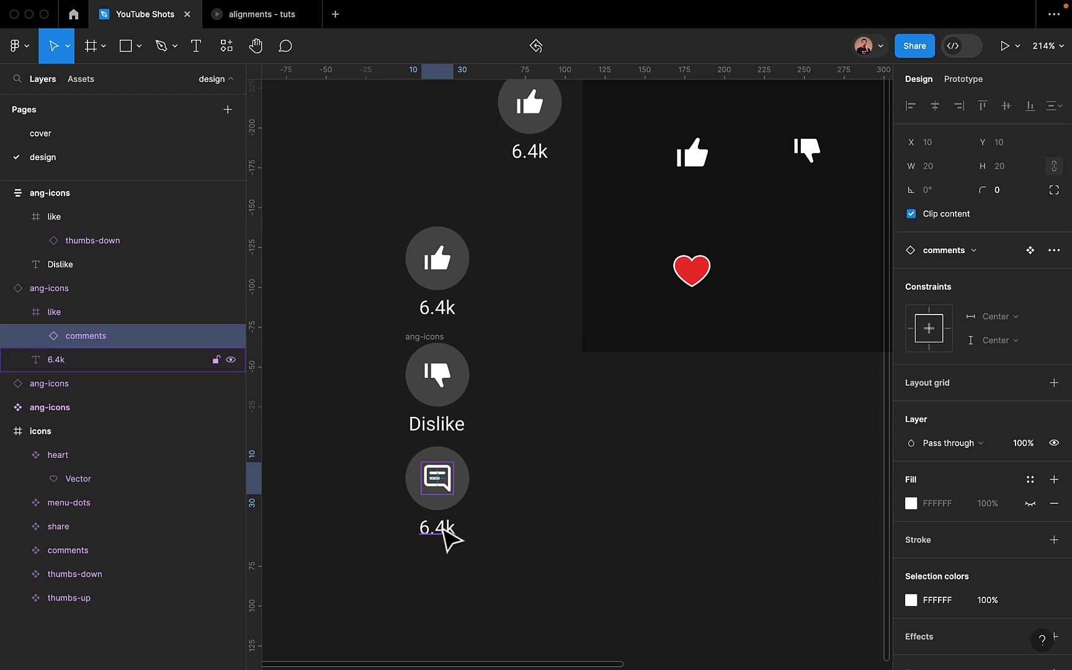
# Change the label under the comments icon to 123
pyautogui.doubleClick(441, 527)
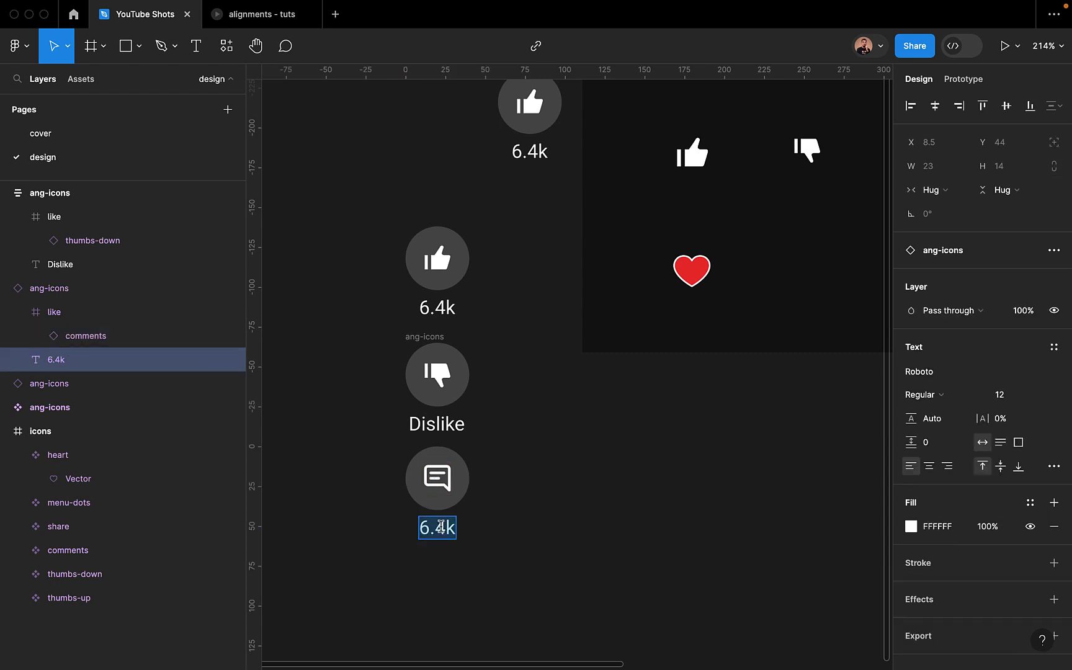
pyautogui.write('123')
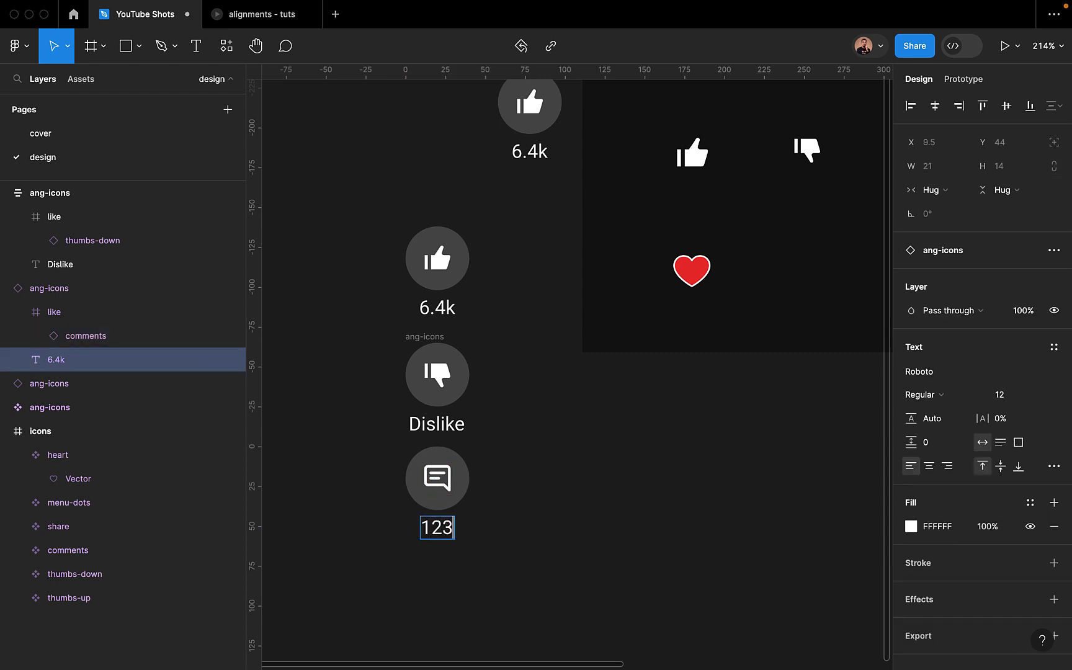
pyautogui.click(588, 534)
# Duplicate the comments button directly below itself and swap the copy's icon for the share component
pyautogui.click(438, 487)
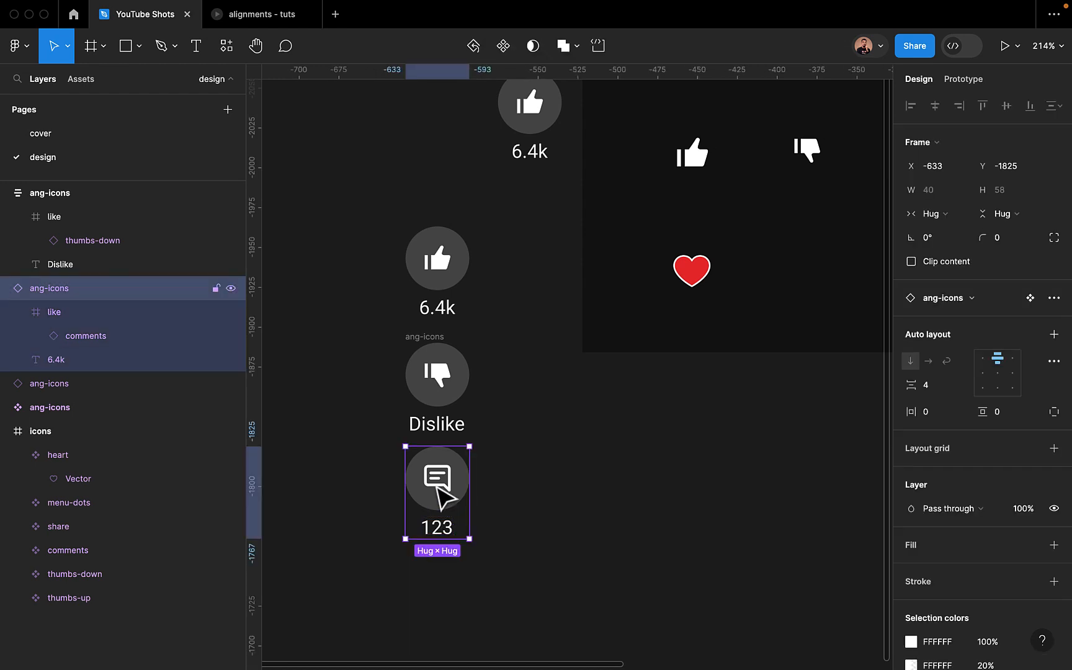
pyautogui.moveTo(437, 487); pyautogui.dragTo(456, 547)
pyautogui.doubleClick(456, 534)
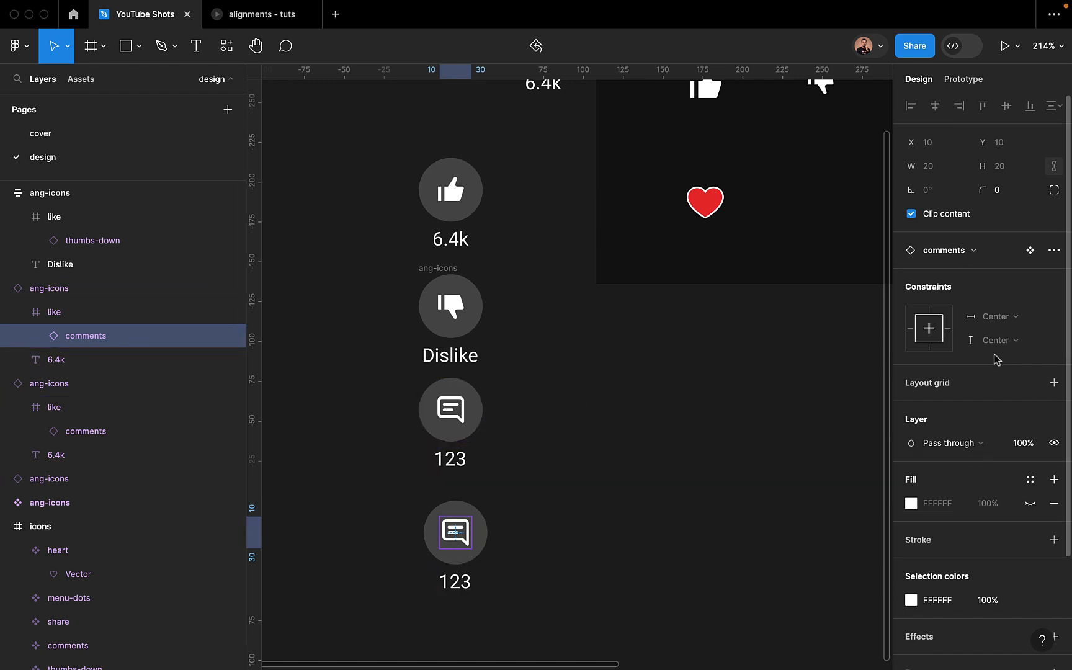
pyautogui.click(993, 252)
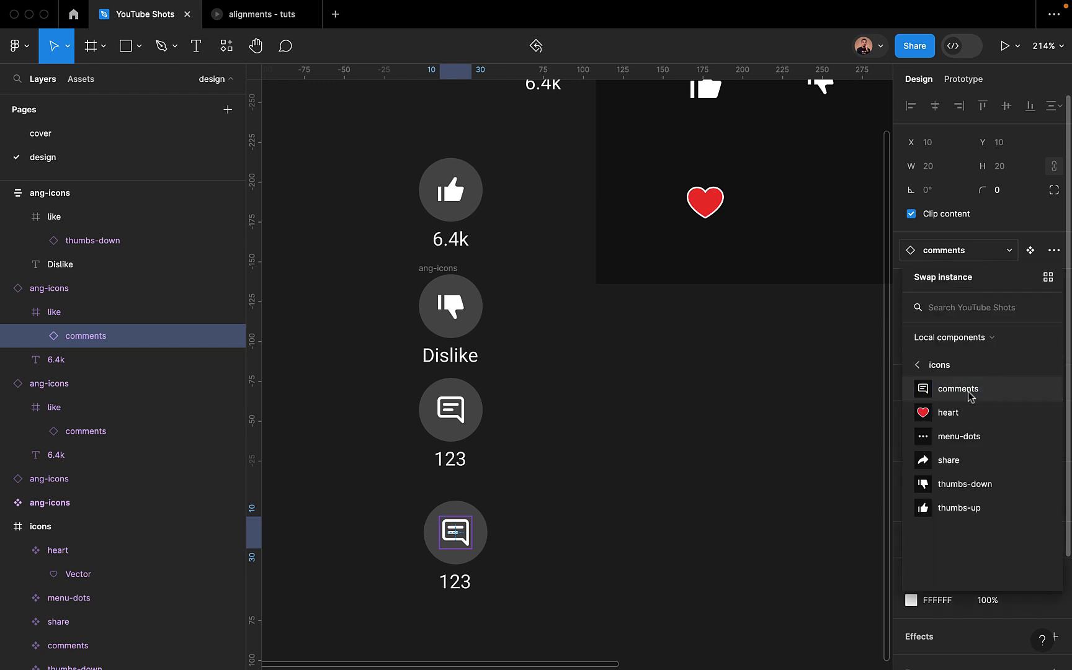
pyautogui.click(948, 460)
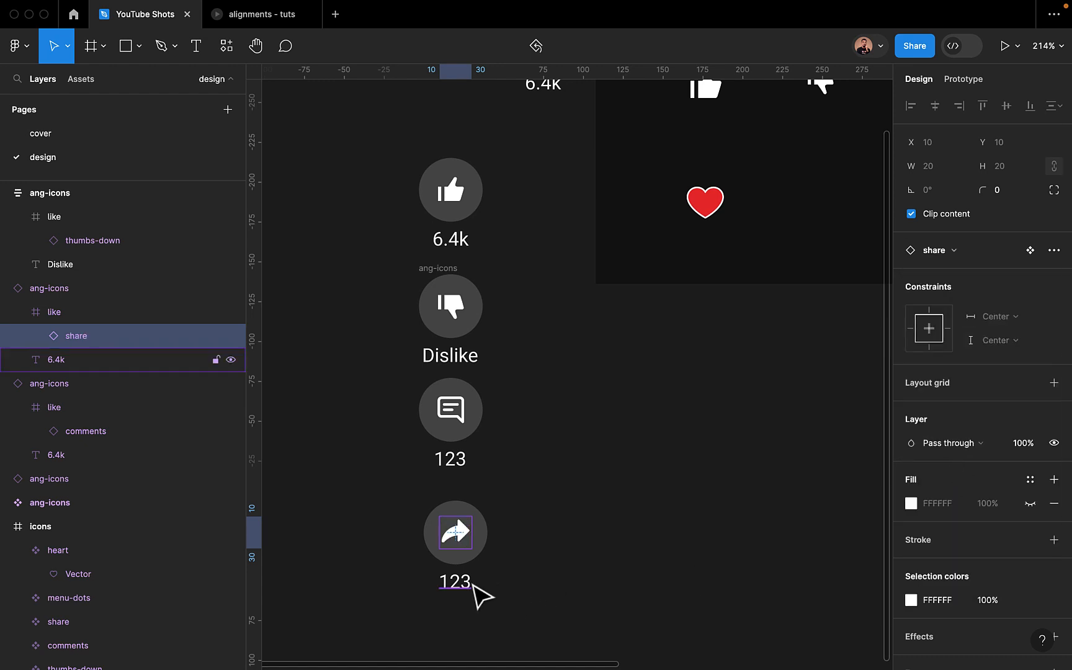
# Change the label under the share icon to share
pyautogui.click(475, 589)
pyautogui.doubleClick(458, 580)
pyautogui.write('share')
pyautogui.press('Escape')
pyautogui.click(623, 583)
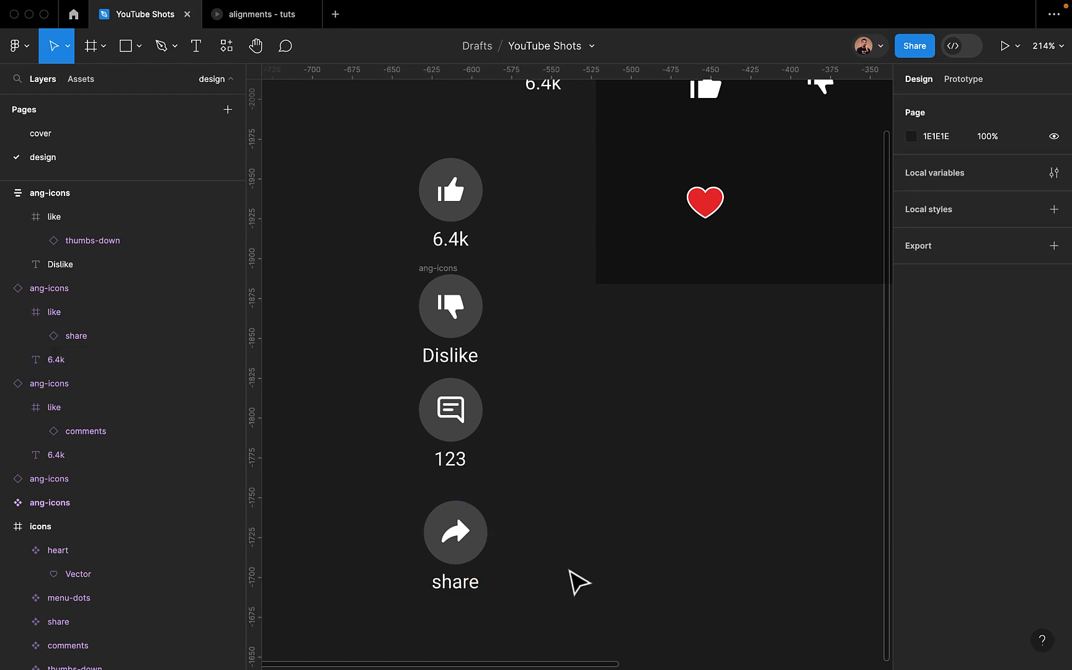
# Duplicate the share button below itself and swap the copy's icon for the menu-dots component
pyautogui.click(473, 550)
pyautogui.scroll(-3, 461, 496)
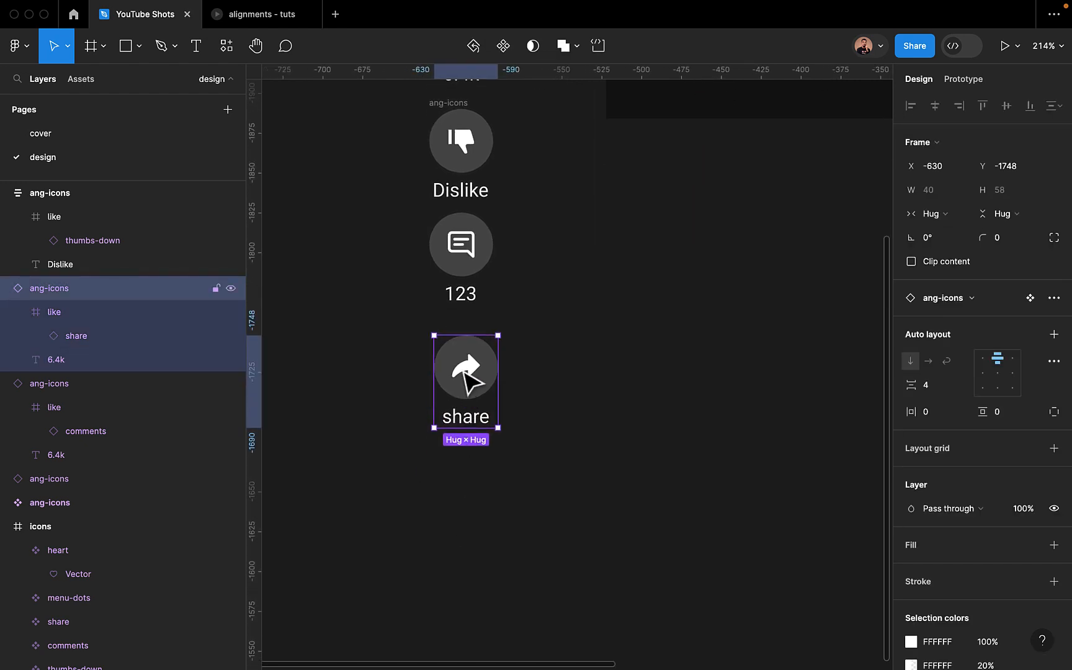
pyautogui.moveTo(472, 380); pyautogui.dragTo(474, 518)
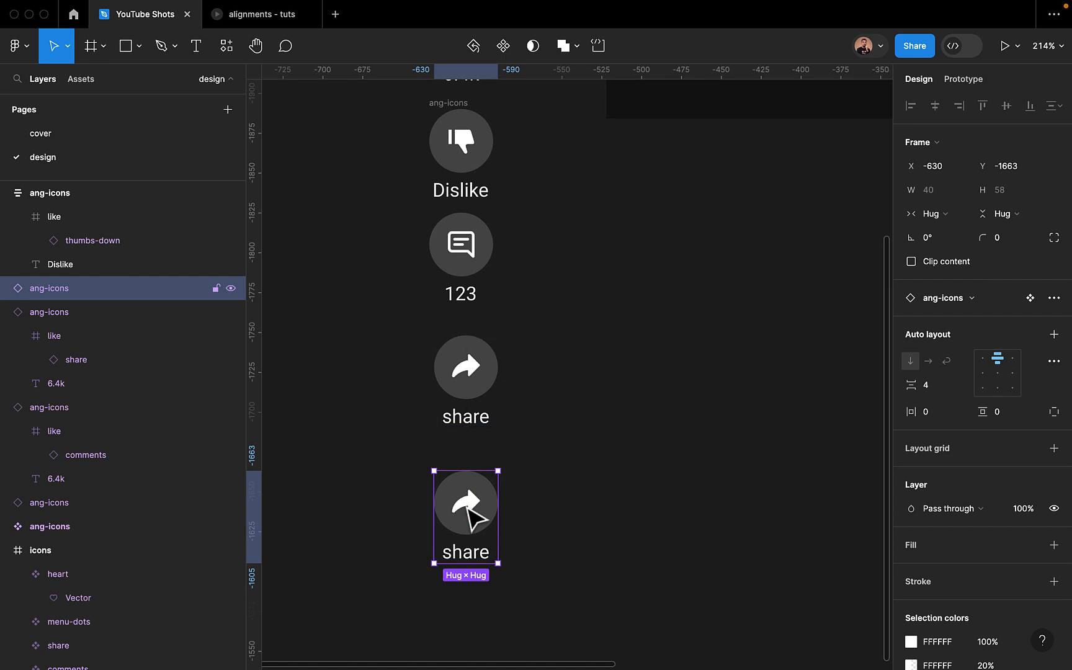
pyautogui.keyDown('super'); pyautogui.click(471, 515); pyautogui.keyUp('super')
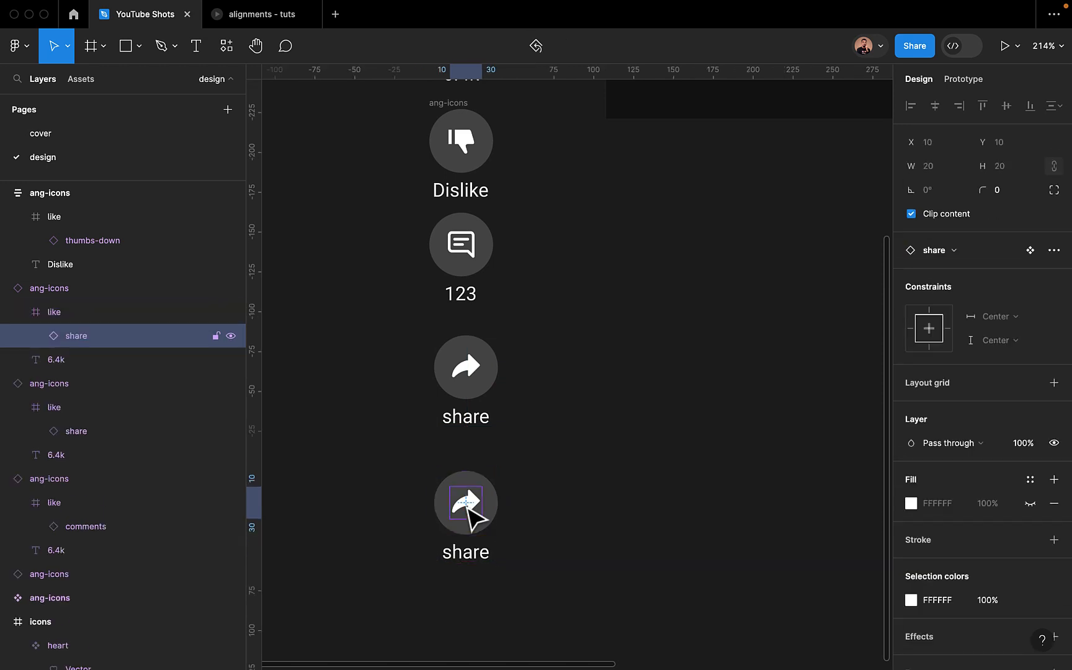
pyautogui.click(968, 251)
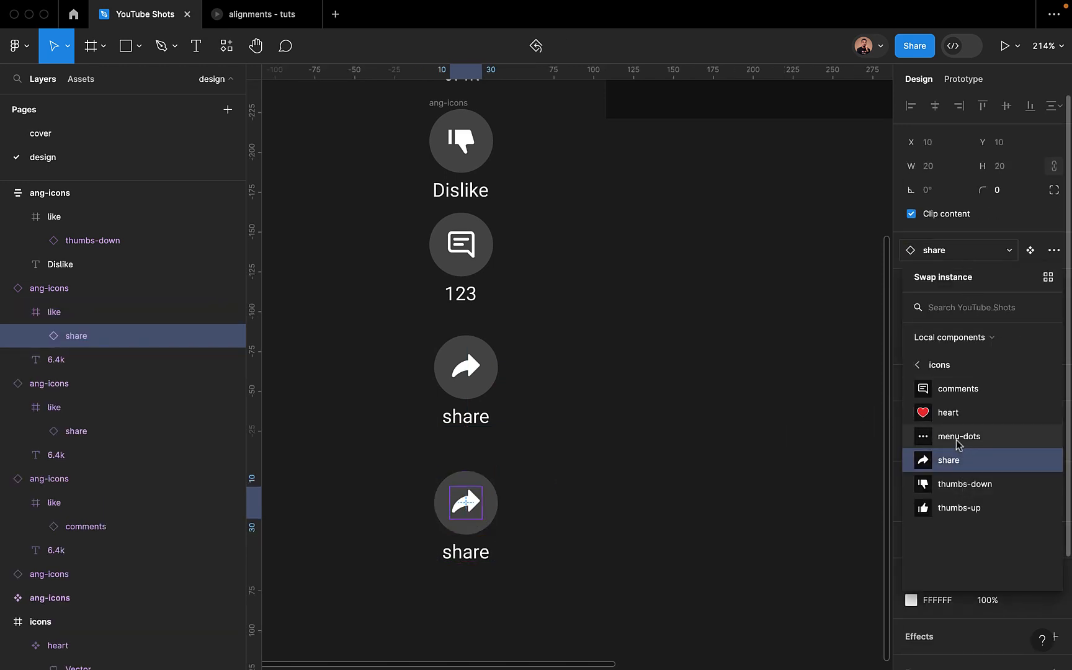
pyautogui.click(959, 437)
# Hide the text label under the menu-dots icon
pyautogui.click(490, 569)
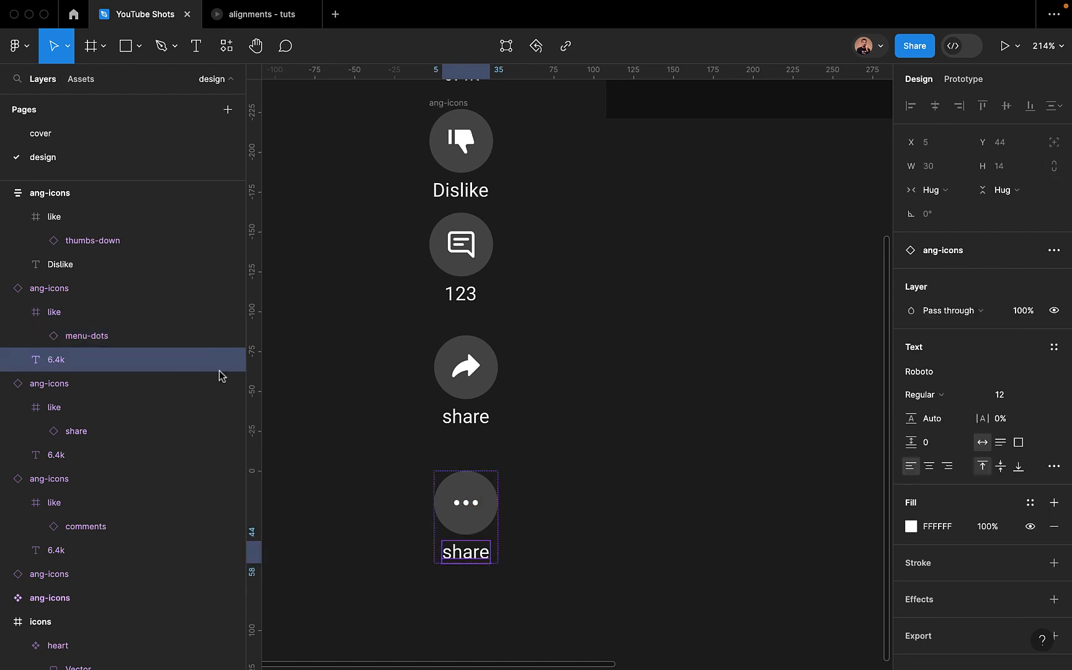
pyautogui.click(231, 360)
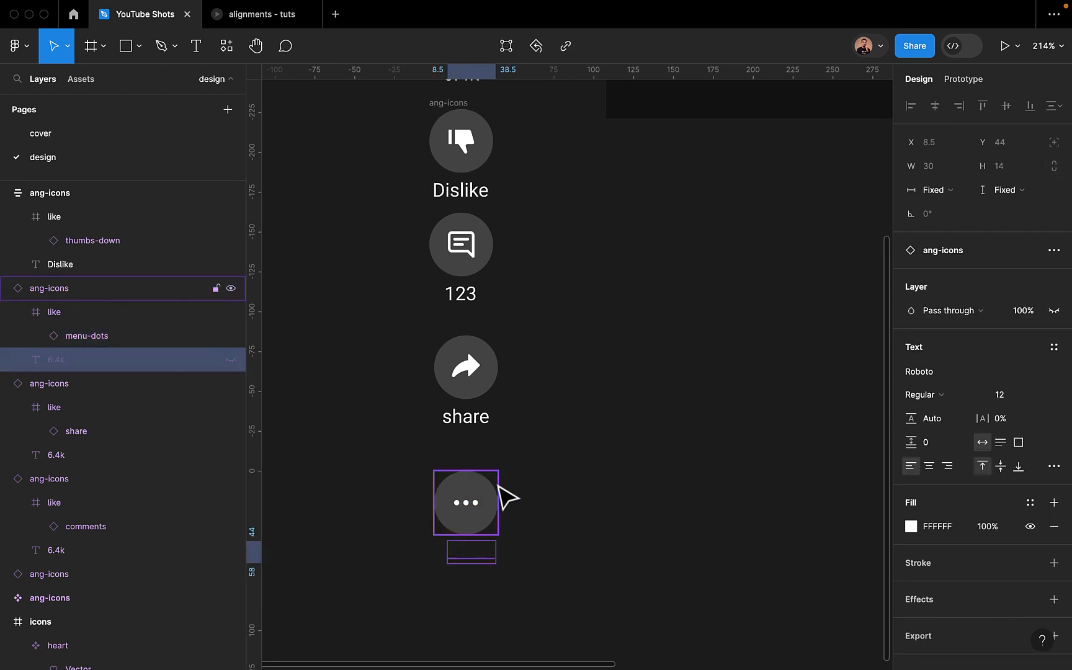
pyautogui.click(546, 524)
# Wrap the five stacked action buttons in a vertical auto layout frame with a 24 px gap between items
pyautogui.scroll(-5, 512, 535)
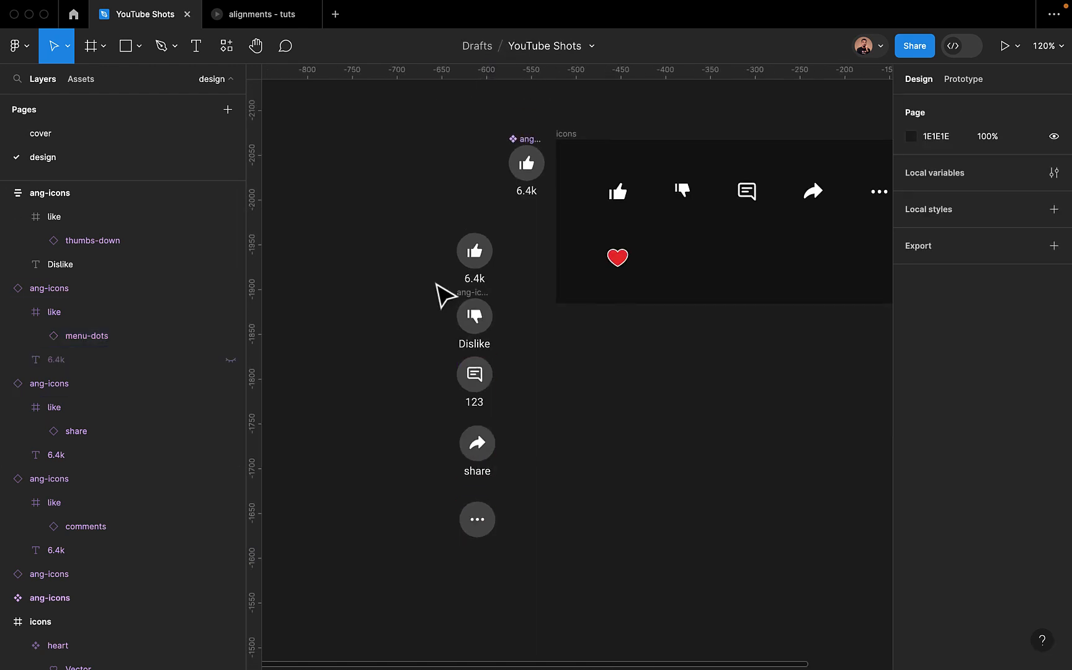
pyautogui.moveTo(415, 206); pyautogui.dragTo(527, 580)
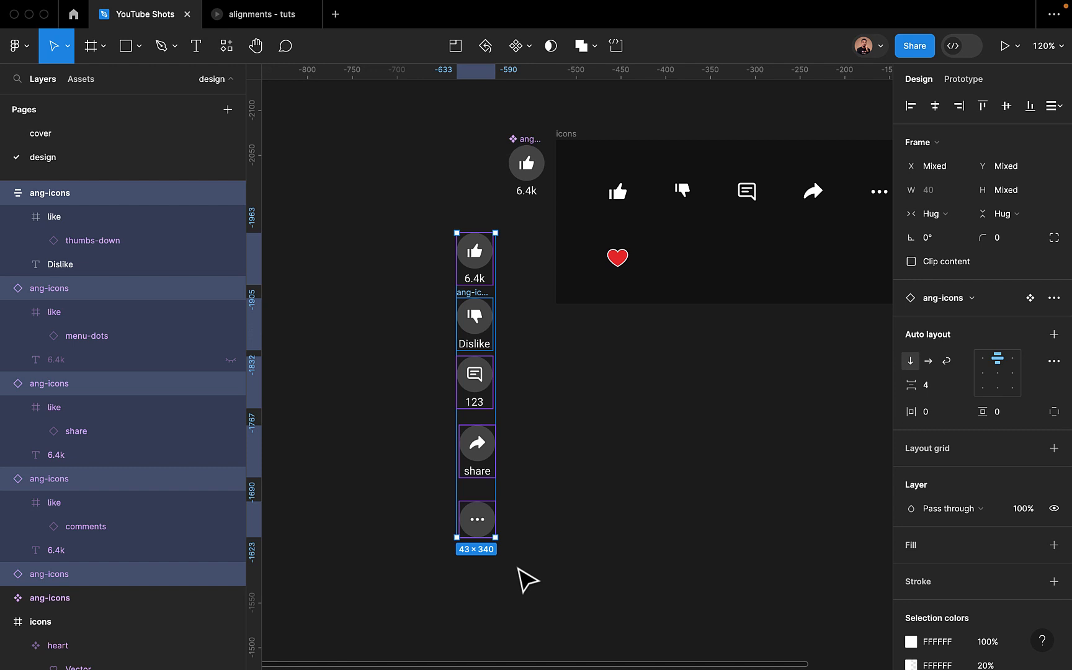
pyautogui.click(1054, 335)
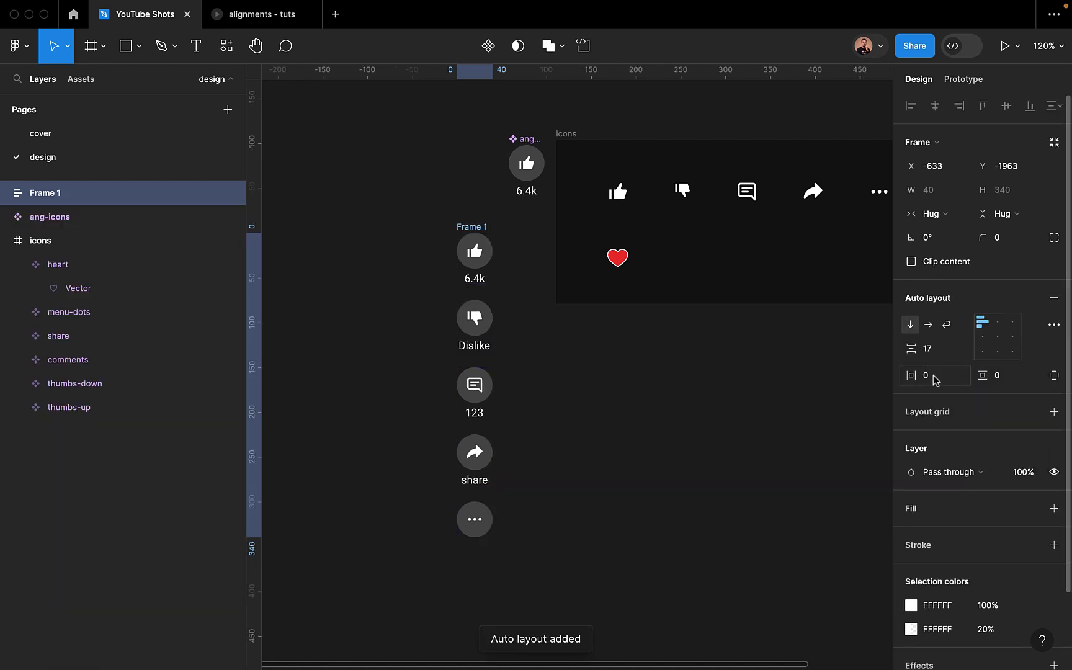
pyautogui.click(937, 351)
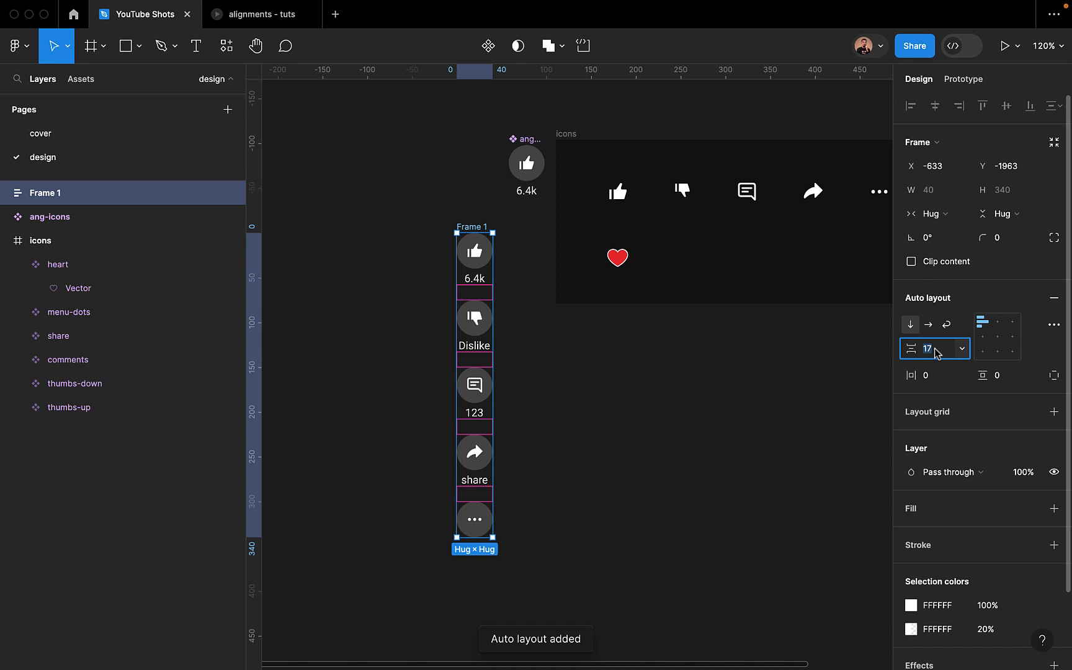
pyautogui.write('24')
pyautogui.press('Return')
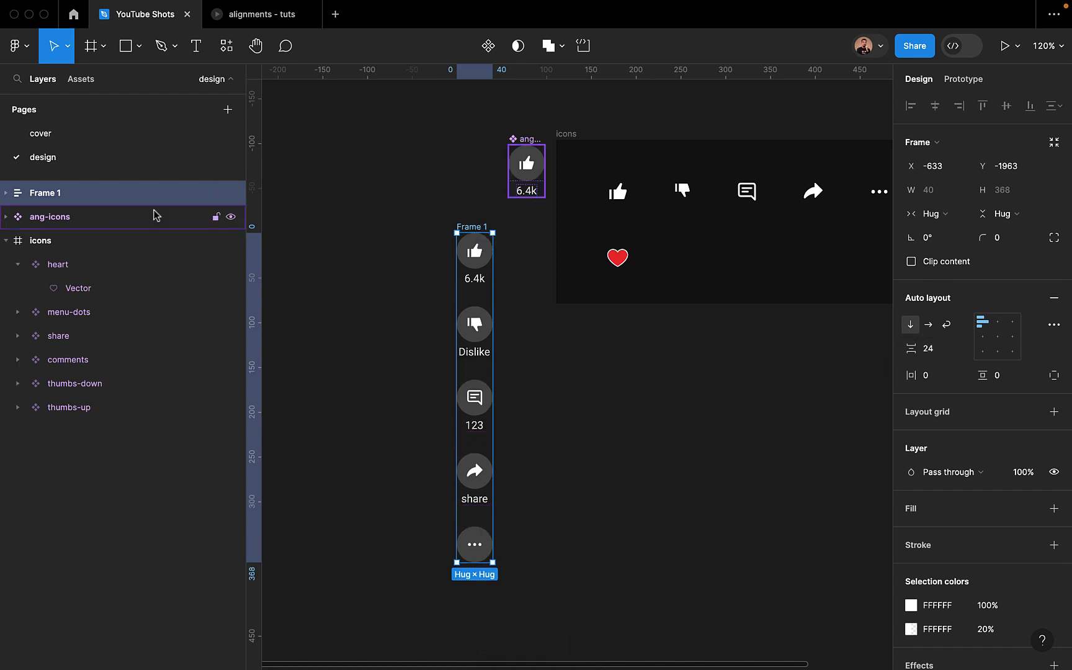
# Rename the auto layout frame holding the action buttons to engagements-cta
pyautogui.doubleClick(83, 194)
pyautogui.write('engagements')
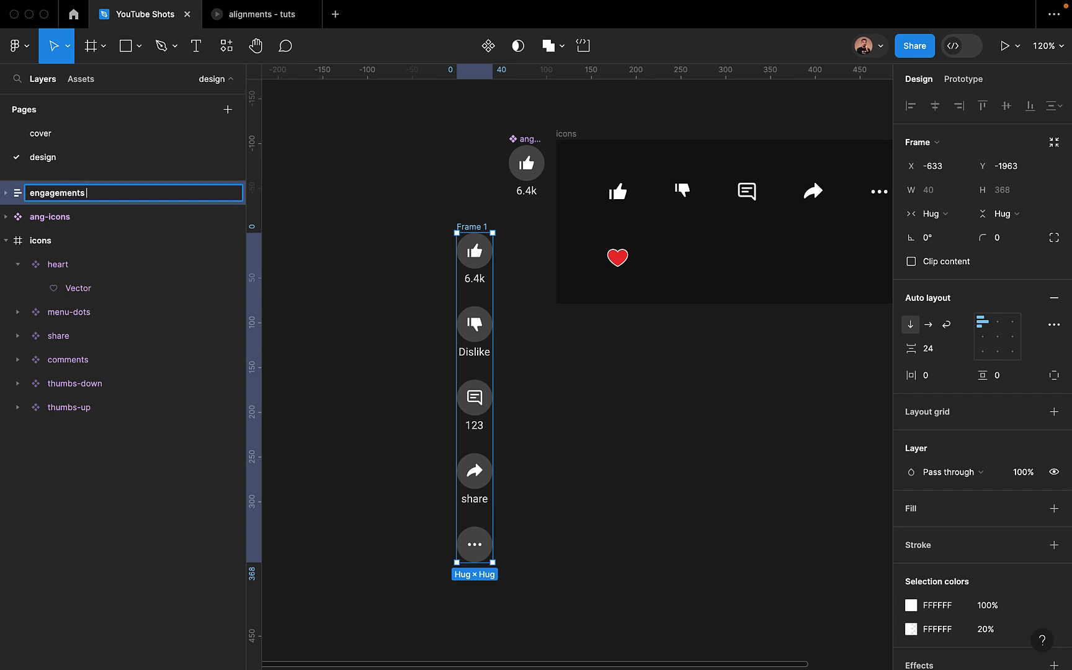
pyautogui.write('-cta')
pyautogui.press('Return')
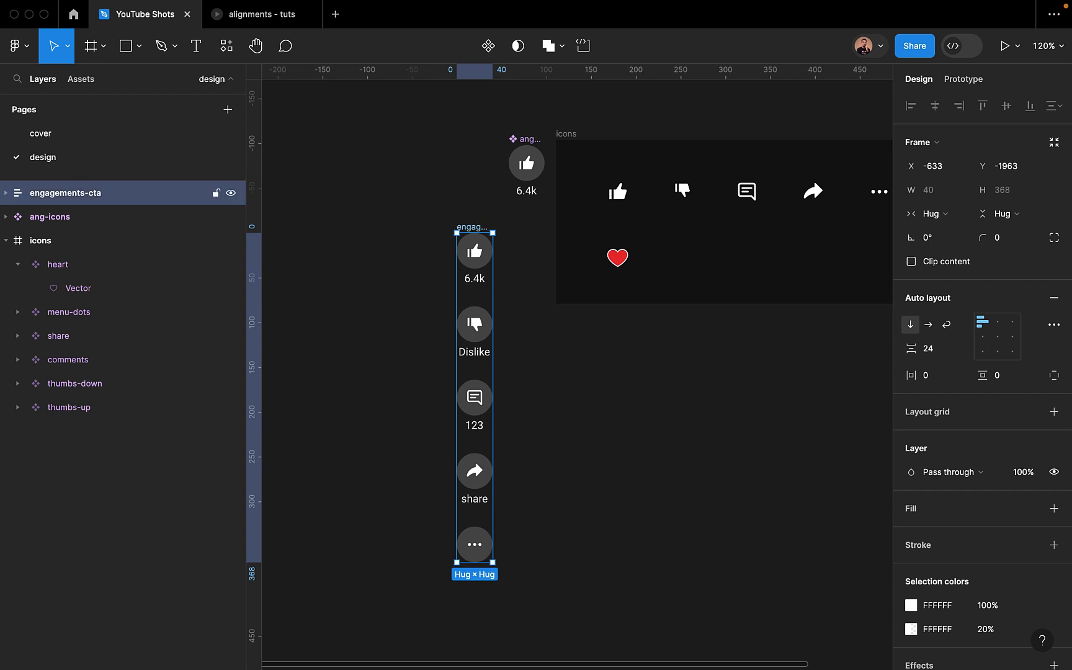
# Move the engagements-cta frame to the empty canvas area below the icons frame
pyautogui.scroll(-3, 603, 397)
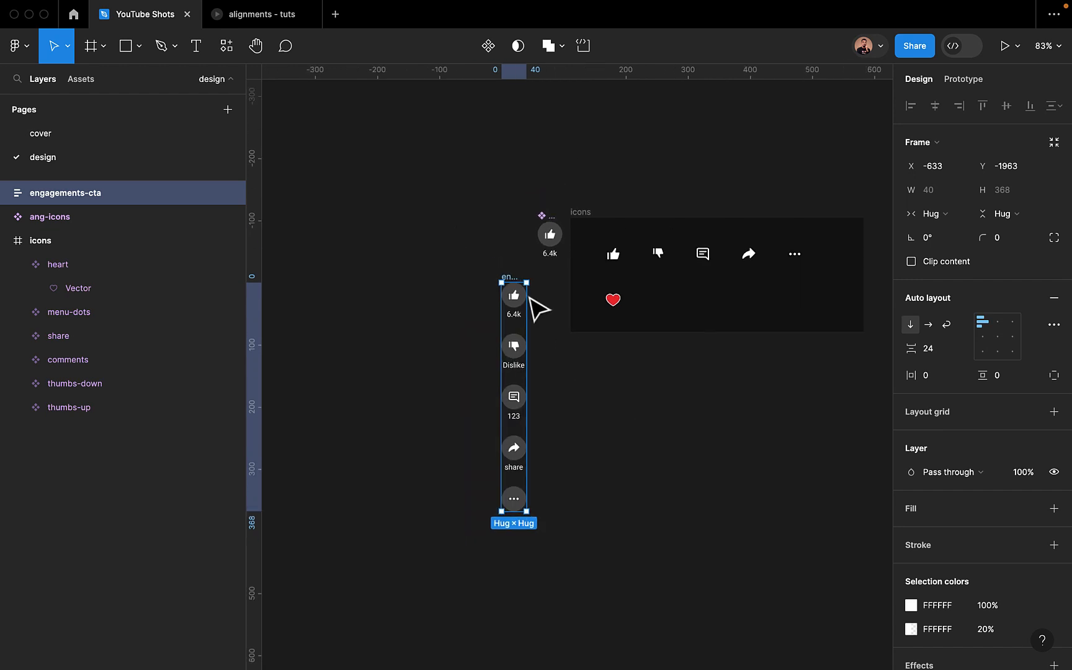
pyautogui.moveTo(510, 278); pyautogui.dragTo(453, 265)
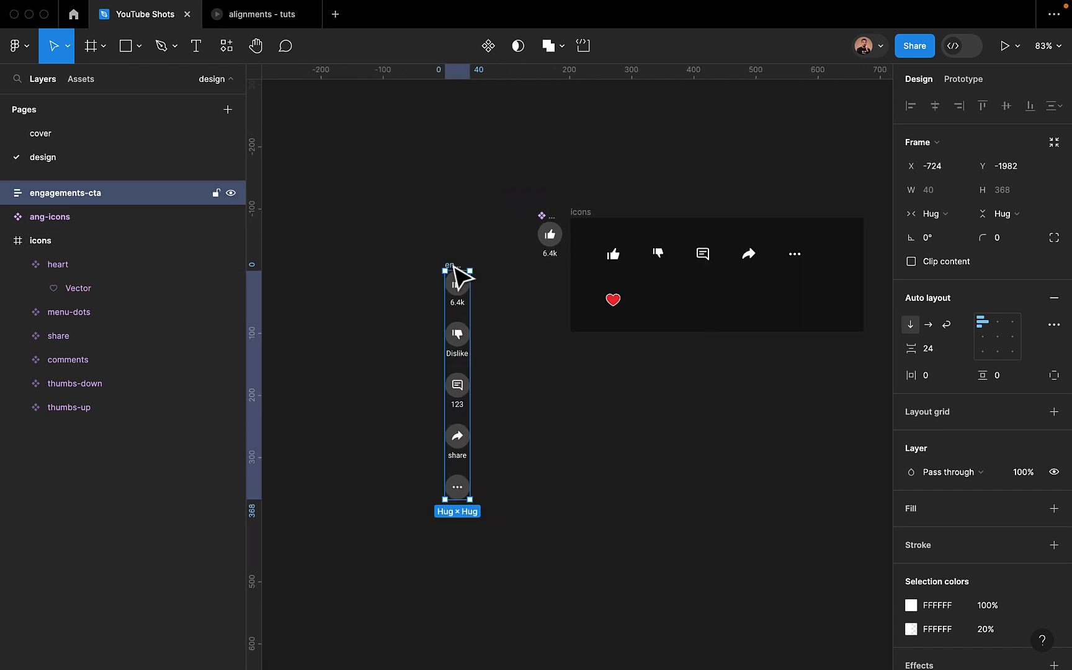
pyautogui.scroll(-3, 459, 276)
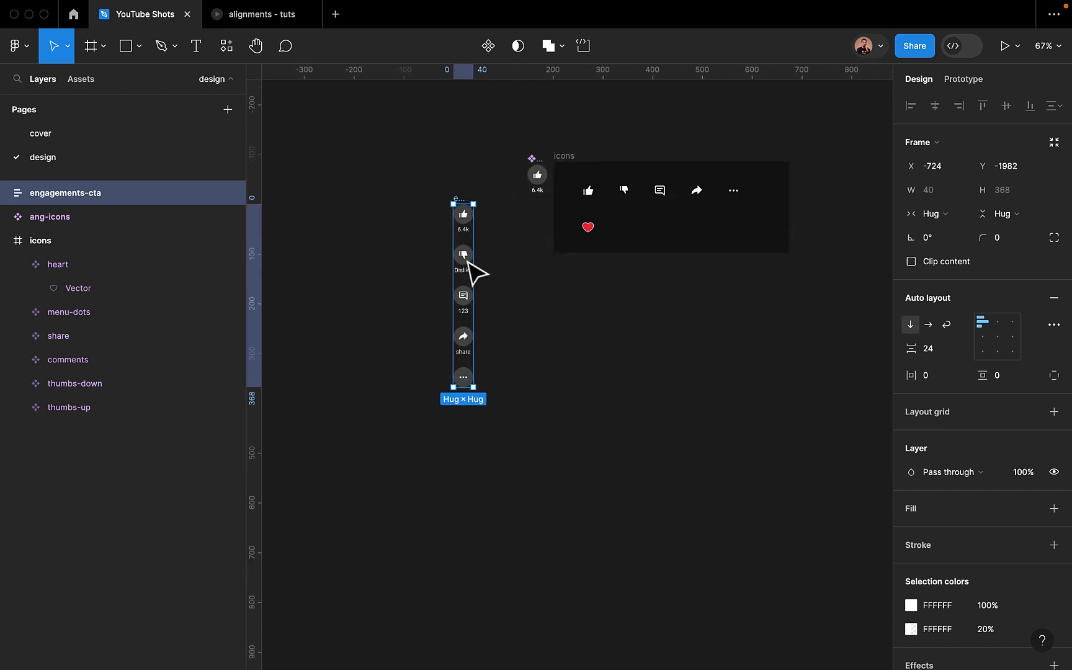
pyautogui.click(485, 230)
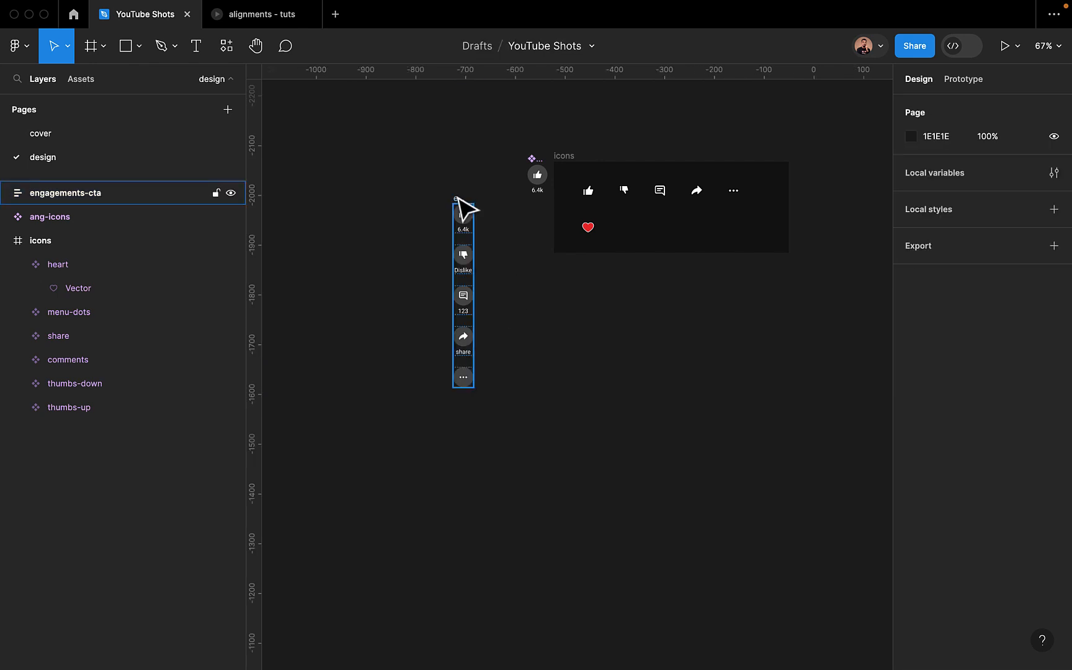
pyautogui.click(465, 210)
pyautogui.moveTo(469, 208); pyautogui.dragTo(583, 318)
pyautogui.click(693, 402)
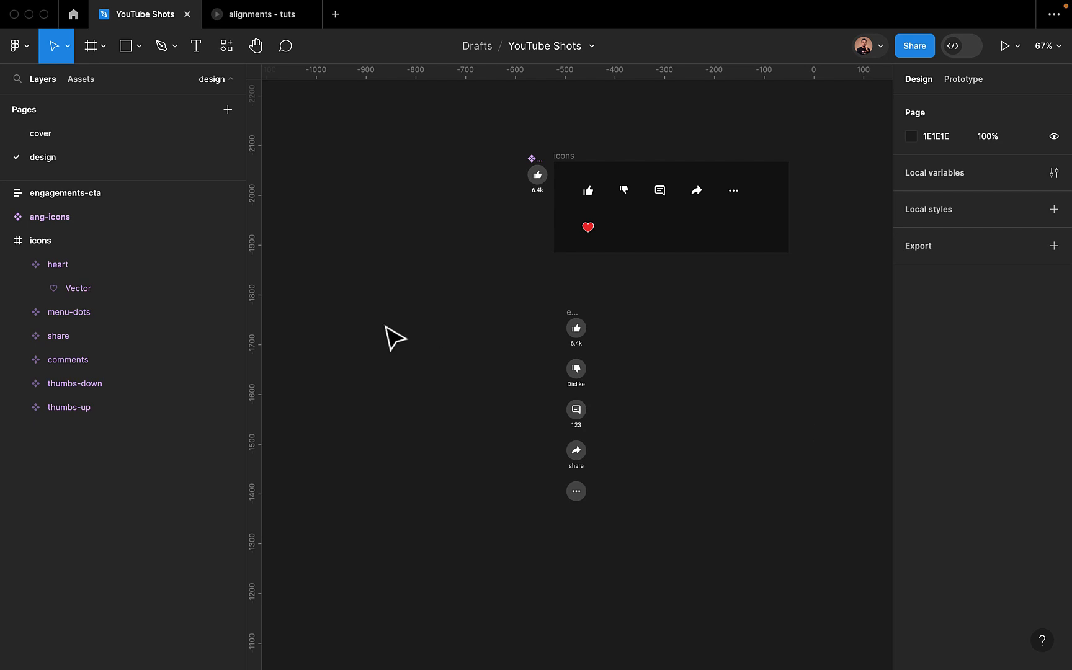
# Draw a portrait frame about 370 × 668 on the empty canvas to the left of the engagements-cta column
pyautogui.click(95, 53)
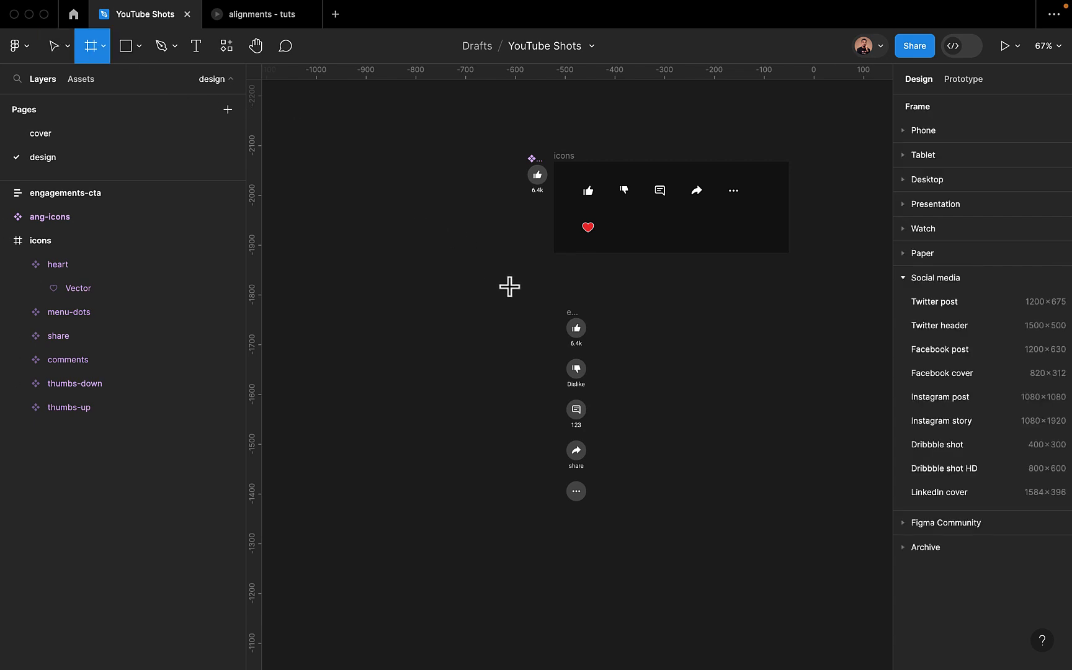
pyautogui.scroll(-2, 506, 285)
pyautogui.hscroll(-3, 506, 284)
pyautogui.moveTo(395, 220); pyautogui.dragTo(578, 552)
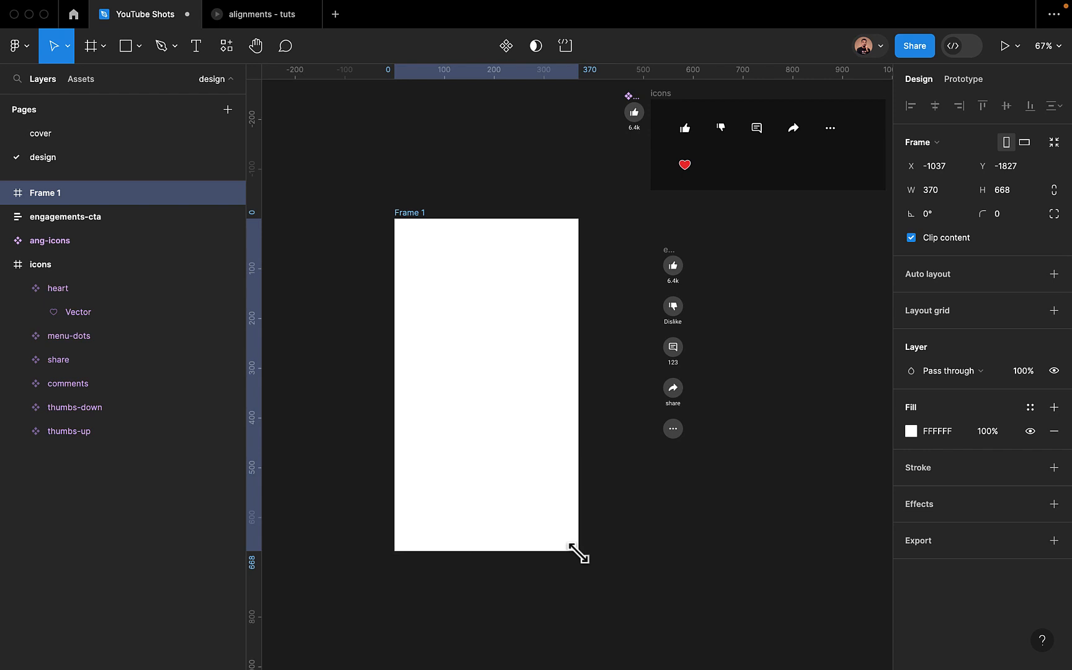
# Set the new portrait frame's width to 389 and its height to 704
pyautogui.click(943, 194)
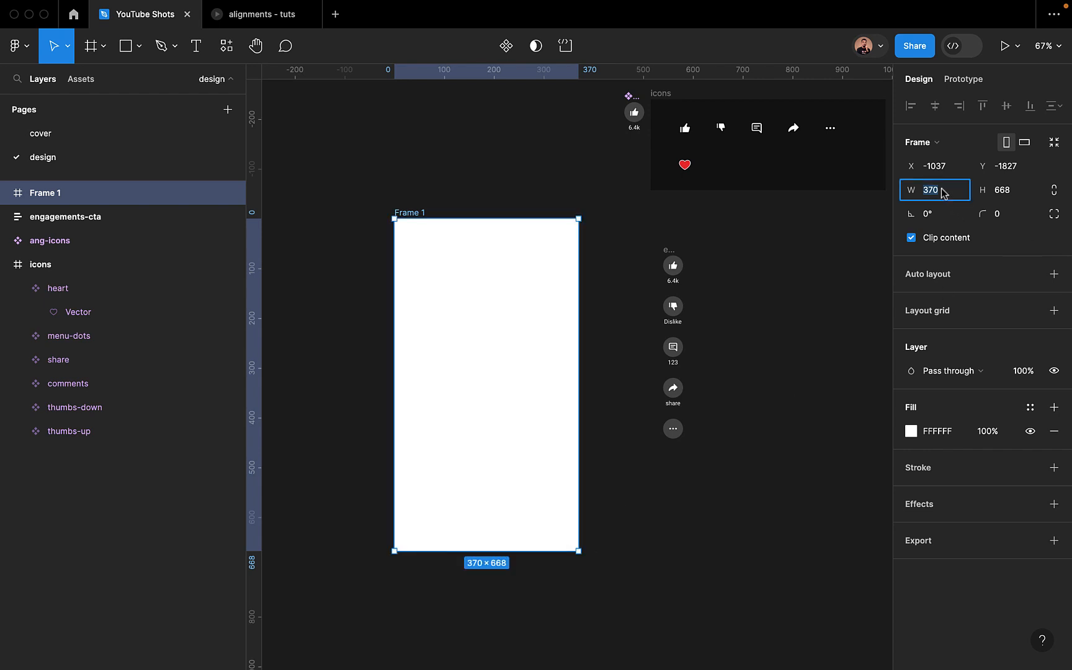
pyautogui.write('389')
pyautogui.press('Return')
pyautogui.click(1006, 191)
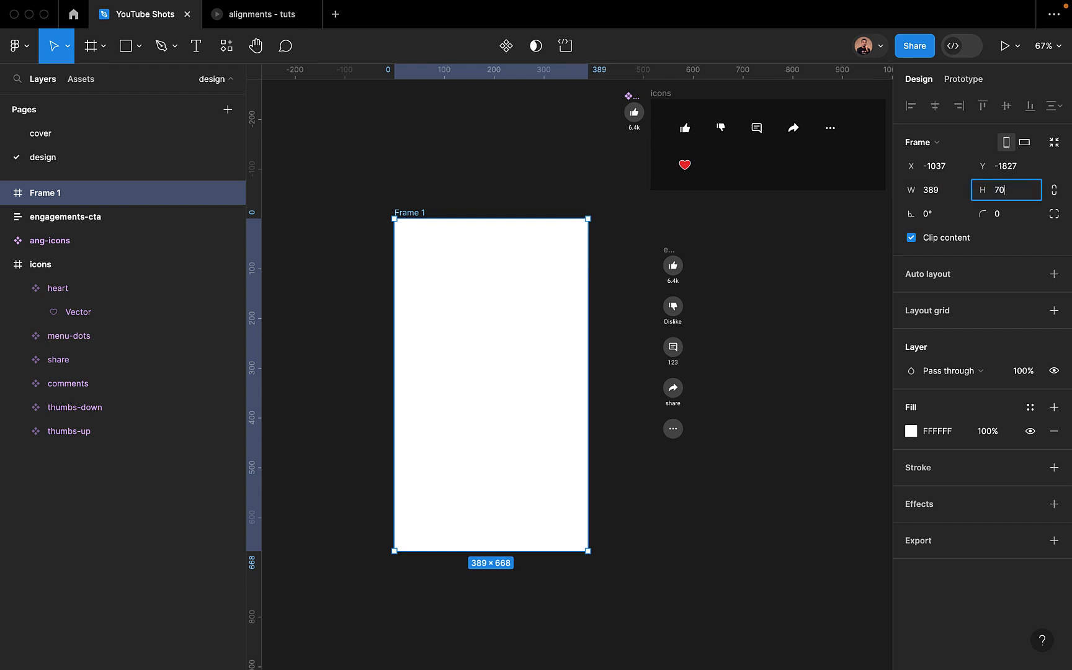
pyautogui.write('704')
pyautogui.press('Return')
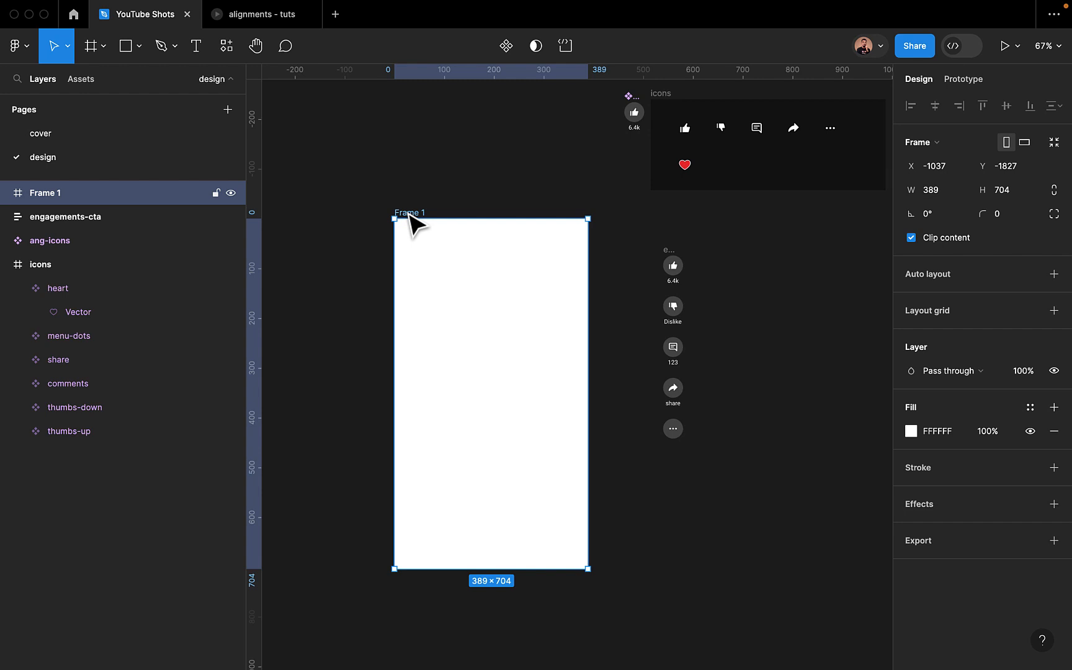
# Check the video card layout in the alignments - tuts reference prototype and return to the YouTube Shots file
pyautogui.click(263, 12)
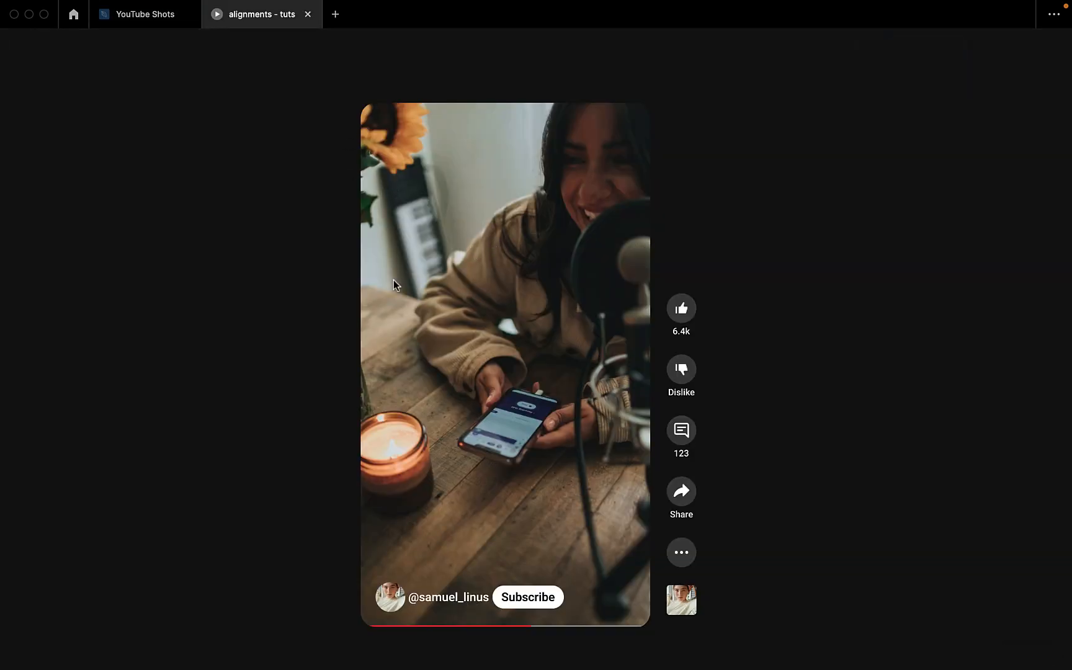
pyautogui.click(143, 16)
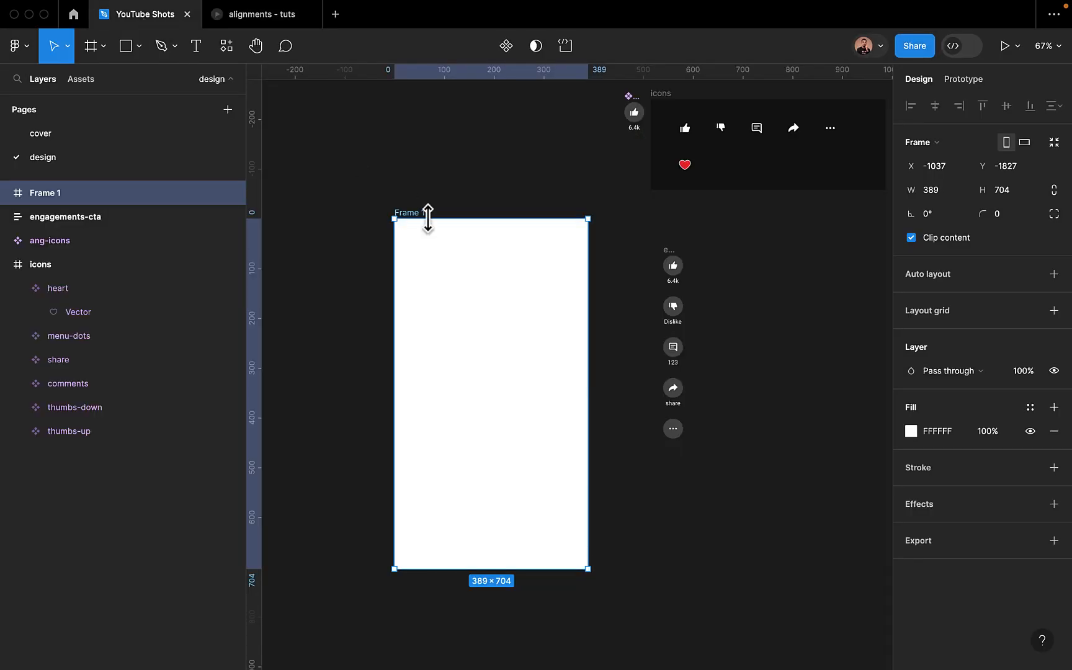
# Change the fill of the 389 × 704 portrait frame to the grey 6C6C6C
pyautogui.click(909, 431)
pyautogui.click(909, 432)
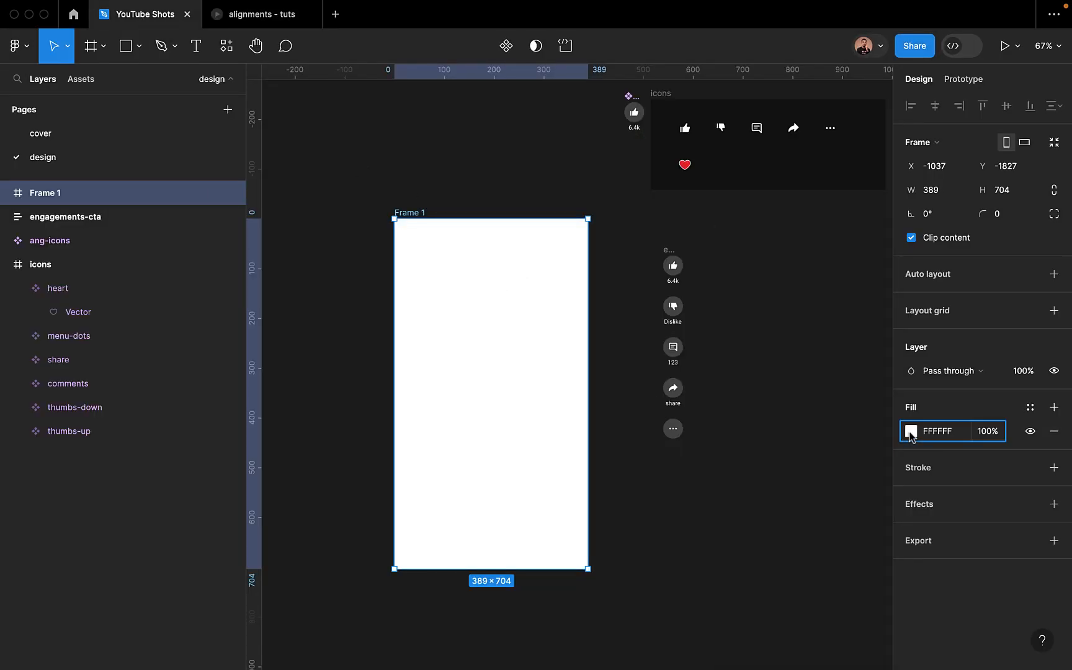
pyautogui.click(909, 431)
pyautogui.moveTo(787, 336); pyautogui.dragTo(715, 388)
pyautogui.click(879, 239)
pyautogui.scroll(5, 576, 612)
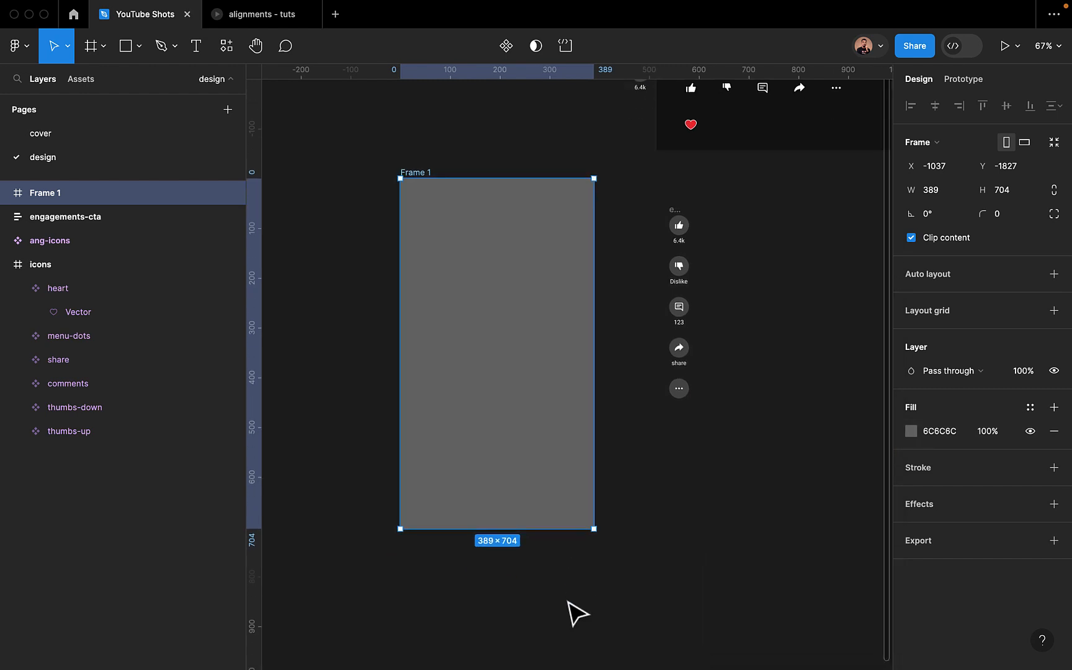
# Rename the grey portrait frame to video
pyautogui.scroll(-5, 575, 613)
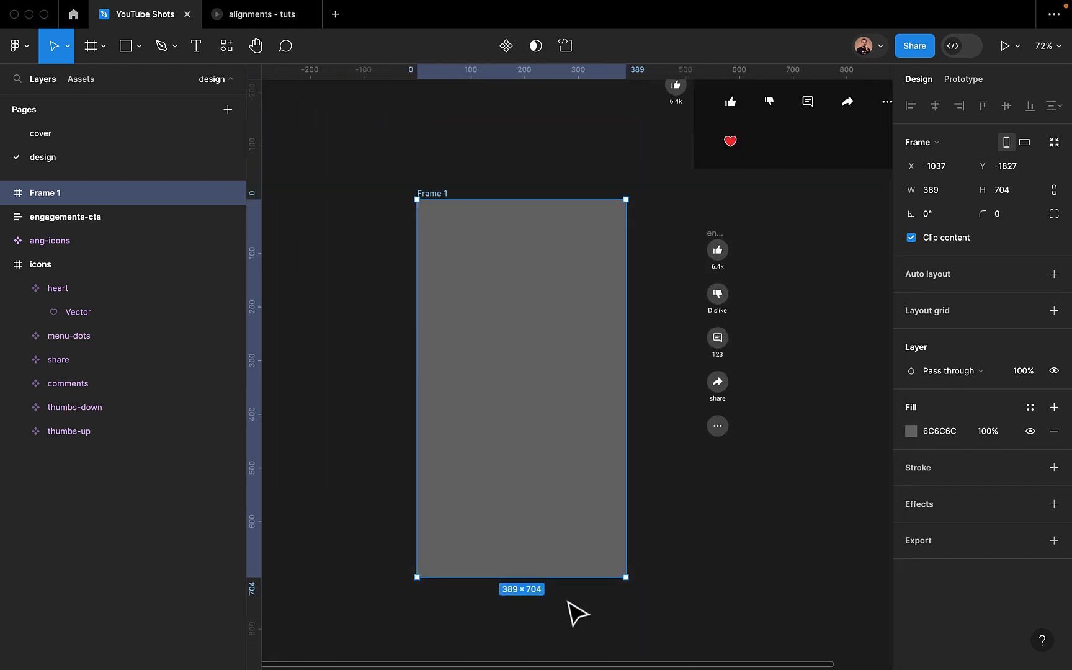
pyautogui.rightClick(574, 612)
pyautogui.click(423, 180)
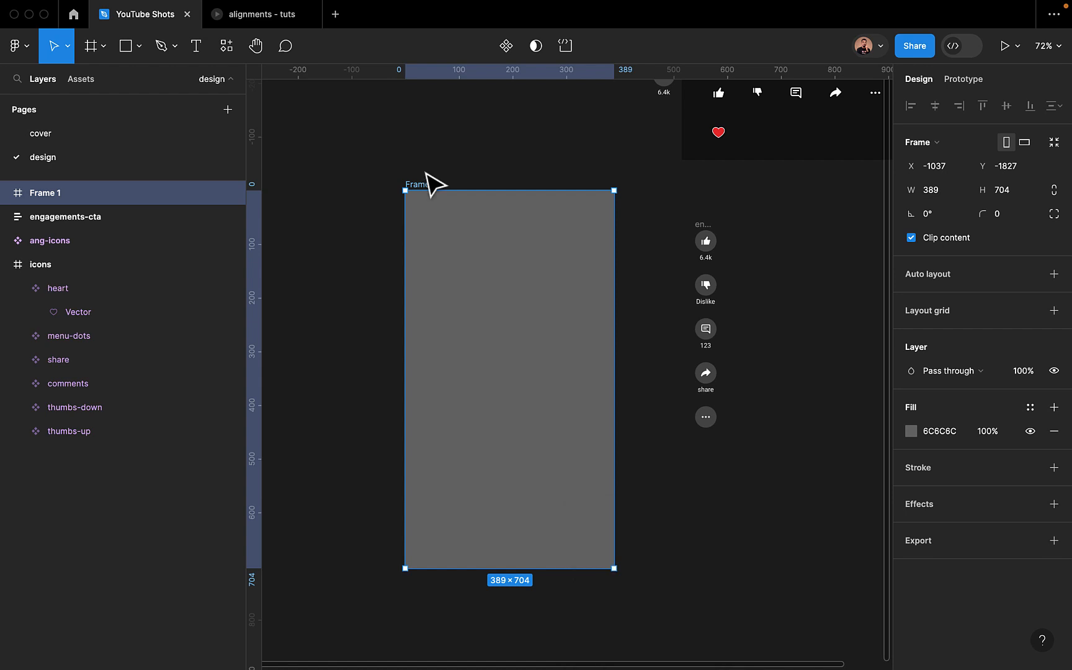
pyautogui.doubleClick(424, 182)
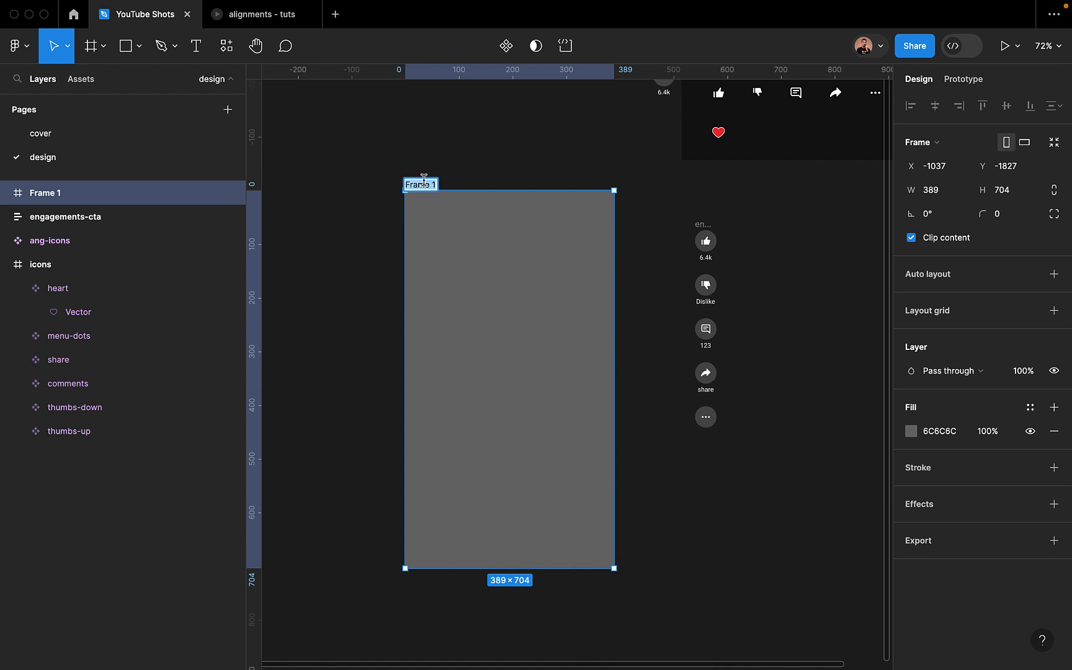
pyautogui.write('video')
pyautogui.press('Return')
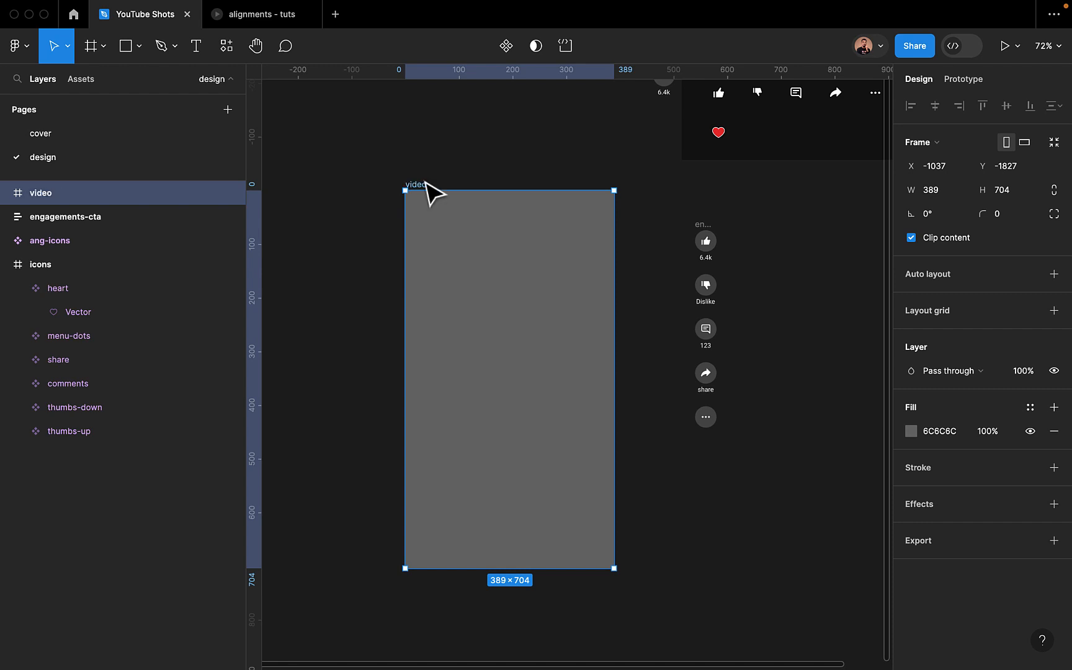
# Draw a horizontal line about 389 wide across the full width of the video frame, slightly above its bottom edge
pyautogui.scroll(5, 380, 515)
pyautogui.hscroll(3, 390, 526)
pyautogui.click(394, 555)
pyautogui.click(383, 450)
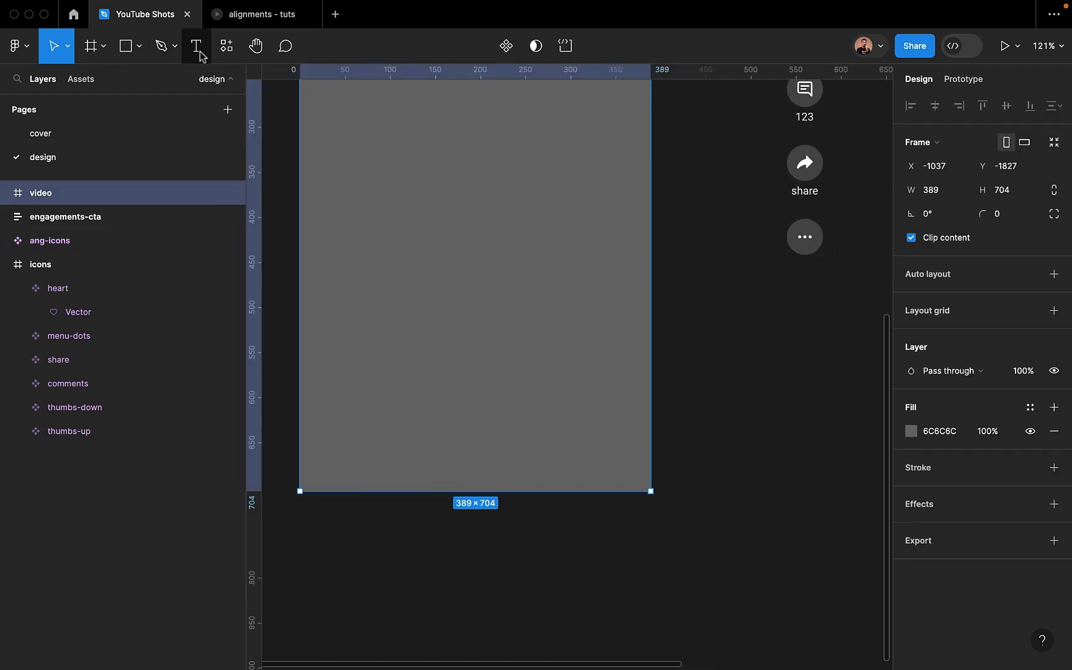
pyautogui.click(140, 50)
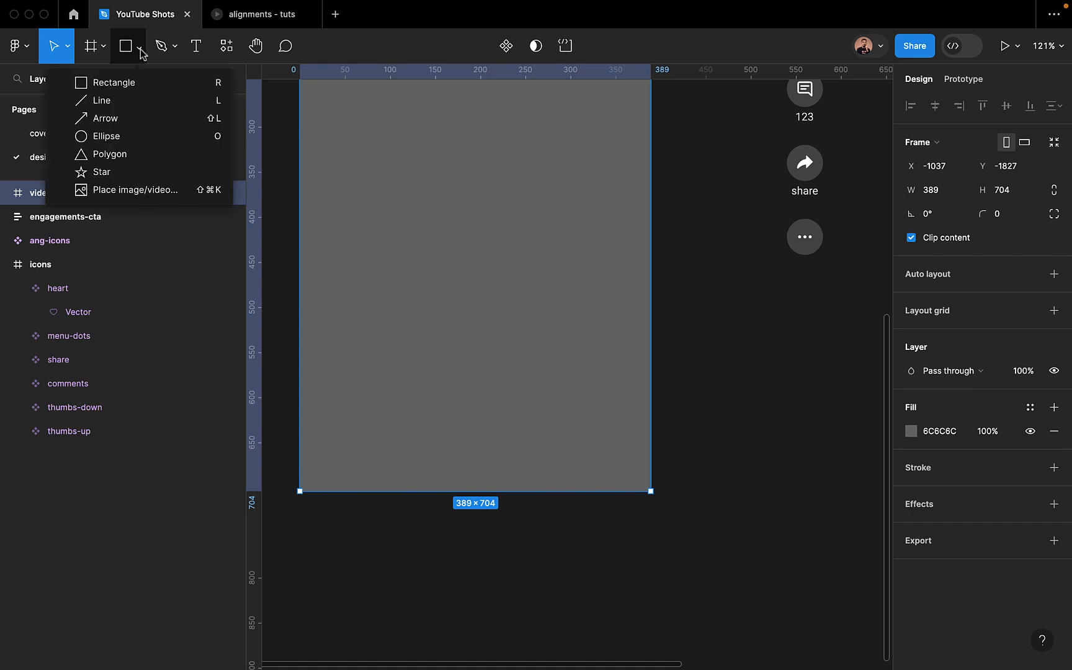
pyautogui.click(115, 101)
pyautogui.scroll(-2, 363, 424)
pyautogui.scroll(3, 364, 425)
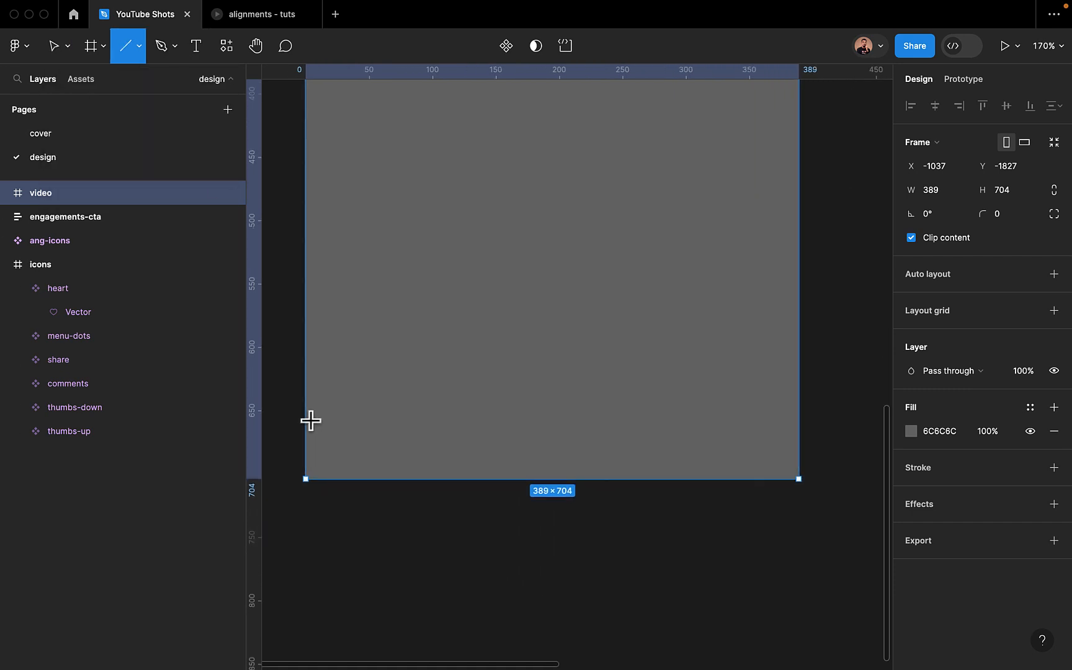
pyautogui.moveTo(308, 439); pyautogui.dragTo(797, 432)
# Set the line's stroke colour to A5A5A5 and align the line to the bottom of the video frame
pyautogui.scroll(6, 419, 476)
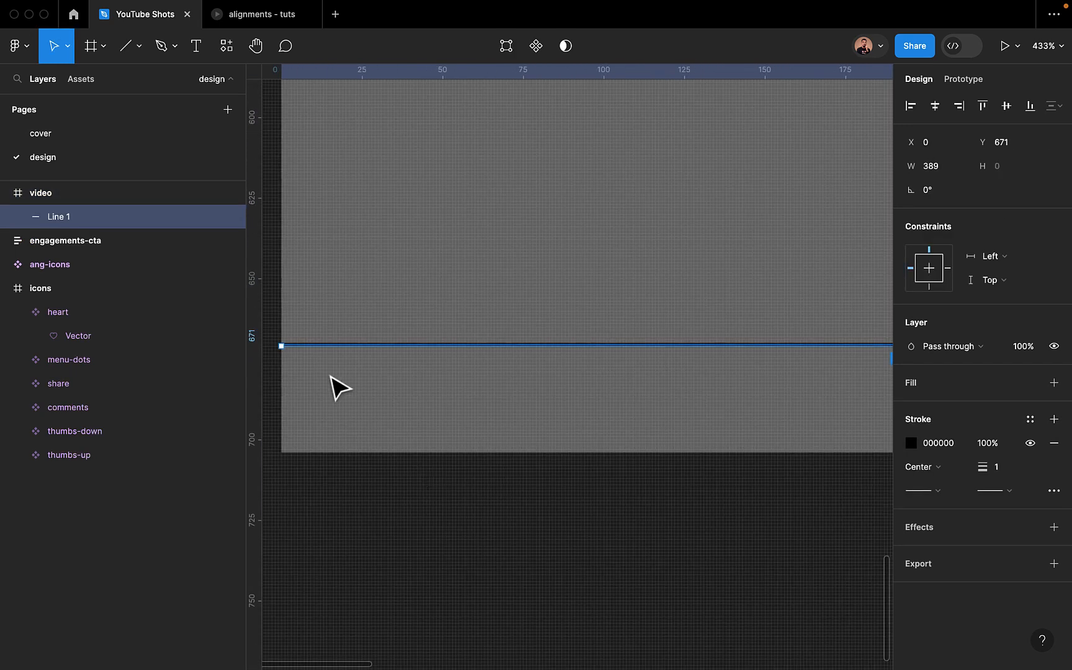
pyautogui.scroll(5, 330, 376)
pyautogui.scroll(-8, 372, 378)
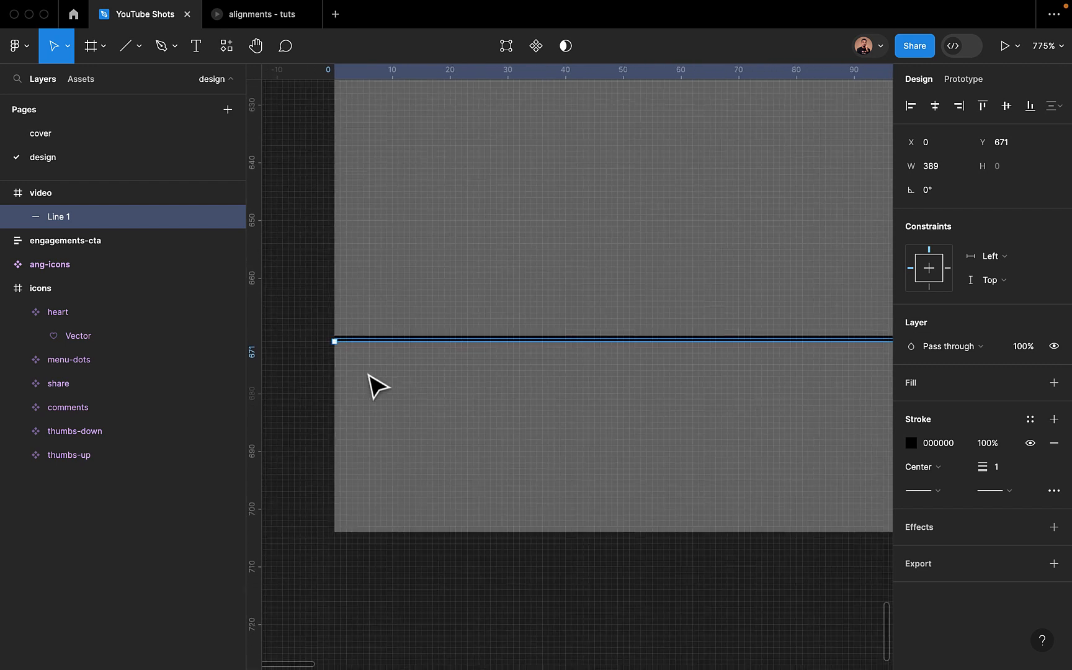
pyautogui.scroll(-2, 366, 370)
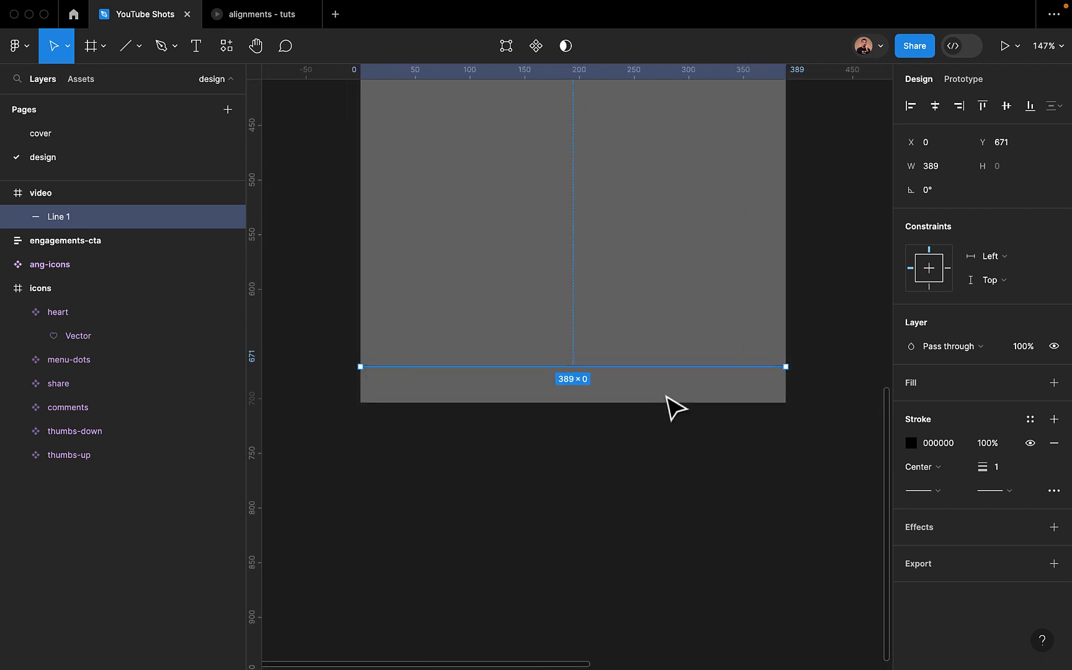
pyautogui.click(911, 443)
pyautogui.moveTo(772, 357)
pyautogui.mouseDown()
pyautogui.moveTo(713, 337)
pyautogui.moveTo(708, 352)
pyautogui.mouseUp()
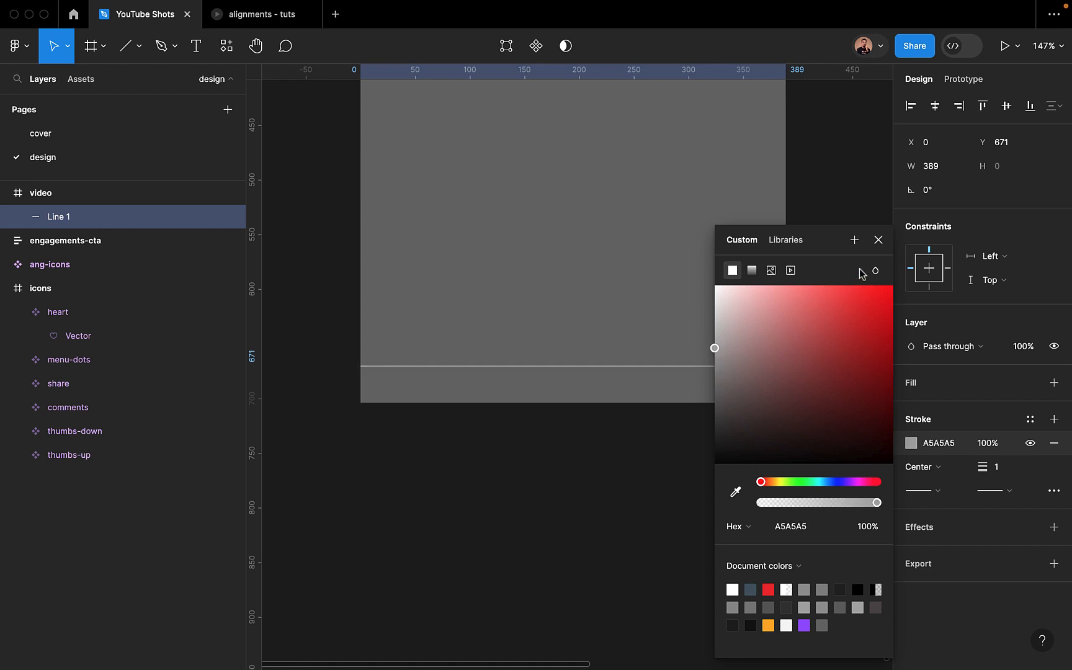
pyautogui.click(878, 240)
pyautogui.click(1030, 107)
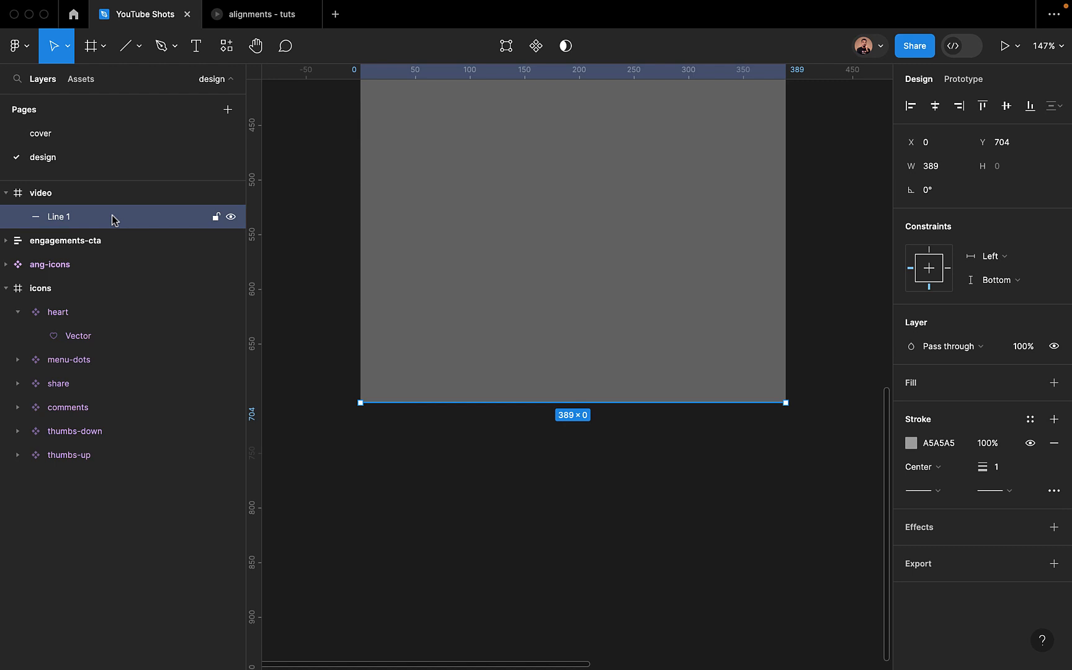
# Duplicate the grey bottom line as a progress line, shortened from its right end to about 284 wide and stroked in red EB2626
pyautogui.press('super+d')
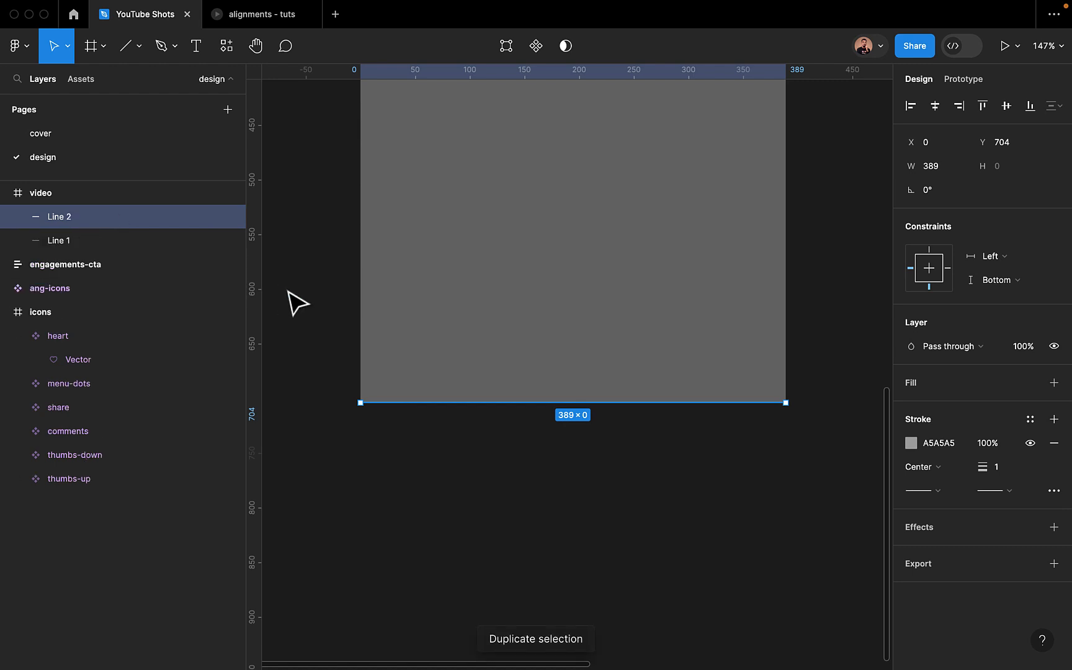
pyautogui.moveTo(786, 403); pyautogui.dragTo(671, 403)
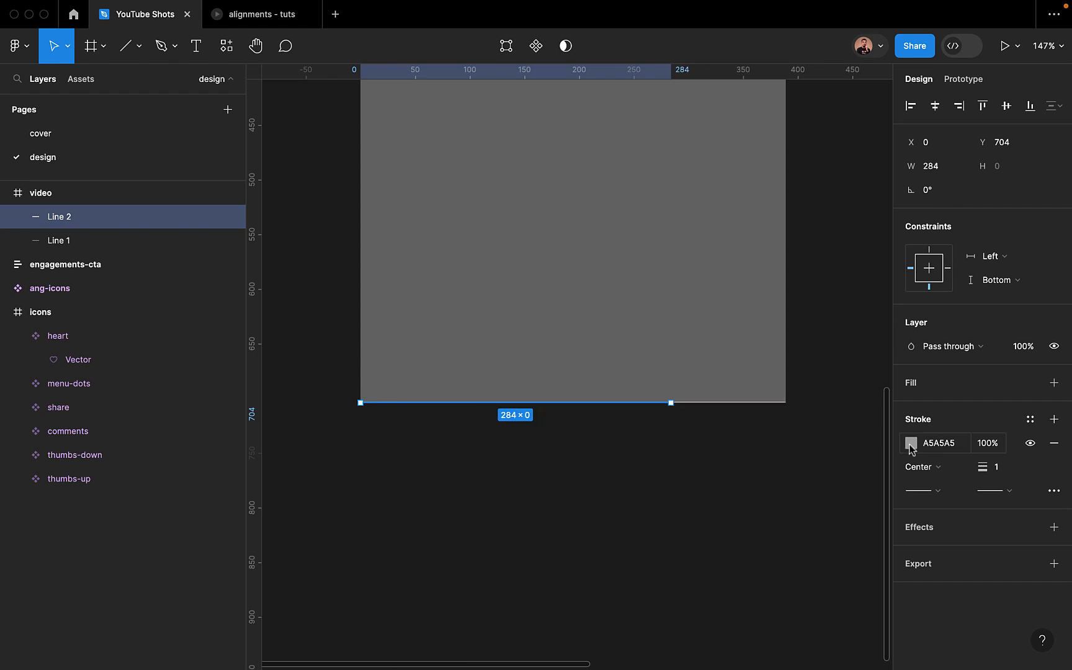
pyautogui.click(911, 443)
pyautogui.click(769, 589)
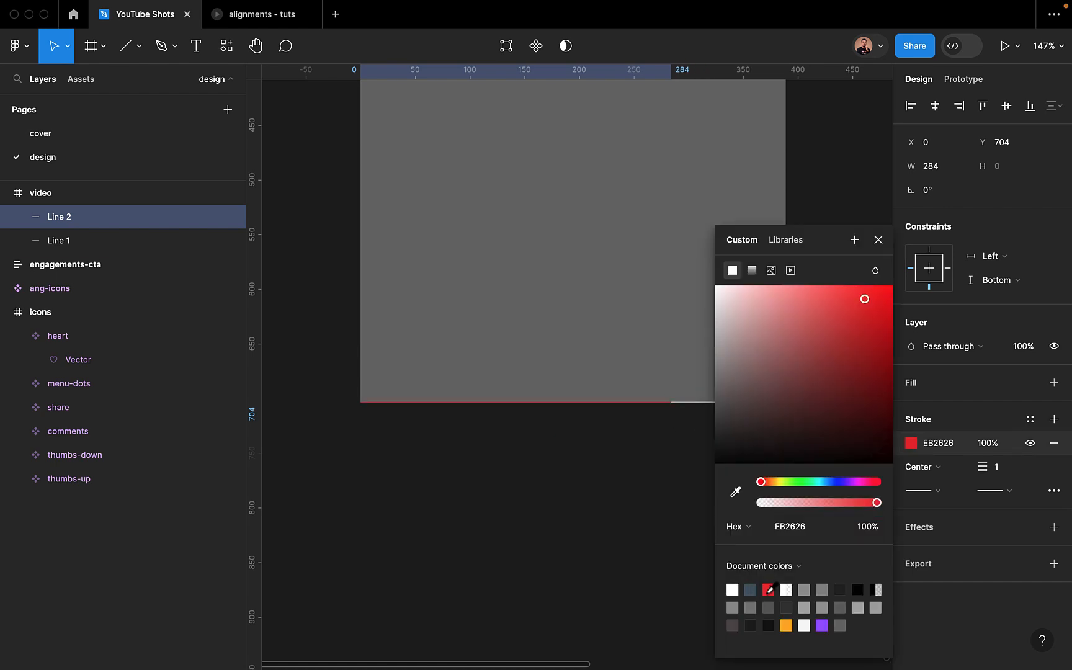
pyautogui.click(878, 240)
pyautogui.click(699, 457)
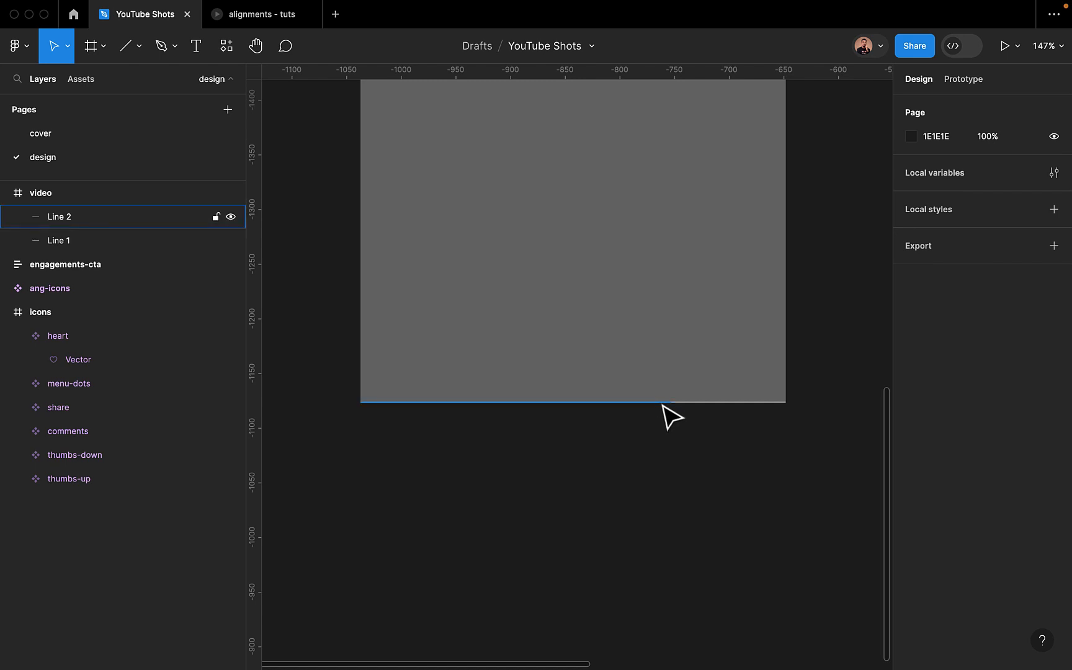
# Draw a square about 34 × 34 on the canvas below the three-dots button of the engagements-cta column
pyautogui.scroll(2, 641, 471)
pyautogui.hscroll(2, 641, 472)
pyautogui.scroll(-5, 641, 474)
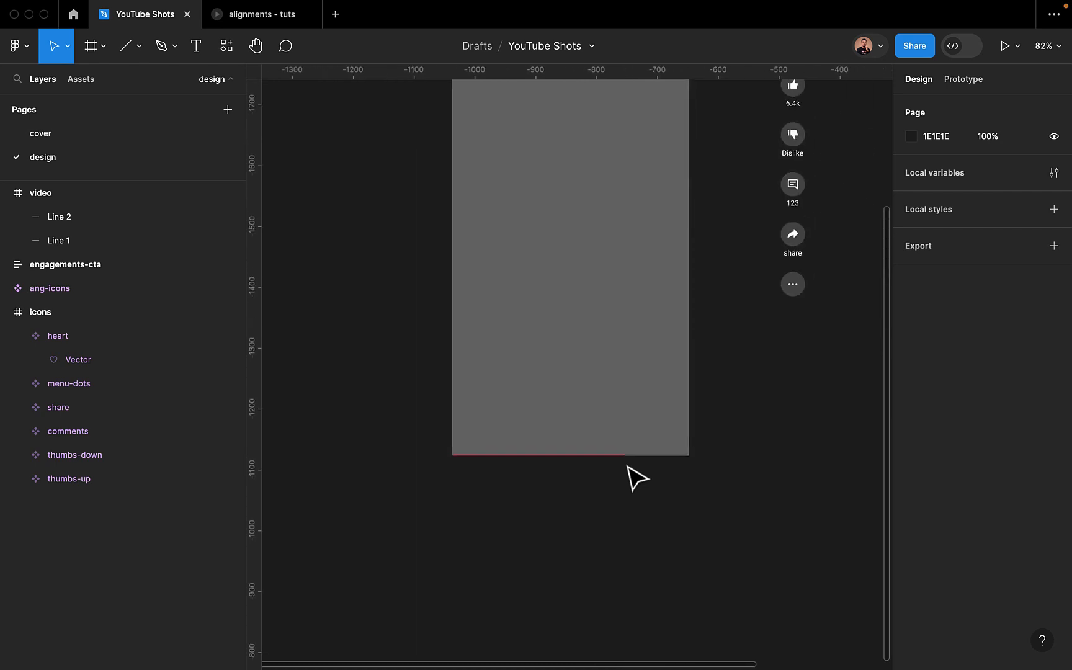
pyautogui.hscroll(2, 763, 217)
pyautogui.scroll(5, 763, 210)
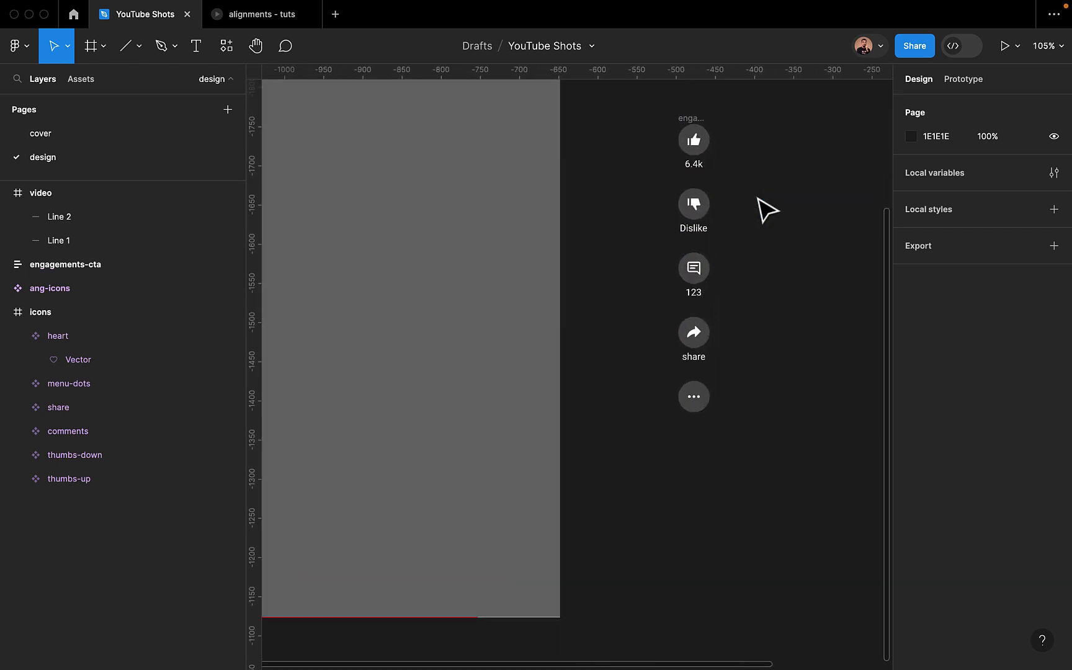
pyautogui.hscroll(2, 749, 373)
pyautogui.scroll(2, 750, 373)
pyautogui.scroll(1, 742, 362)
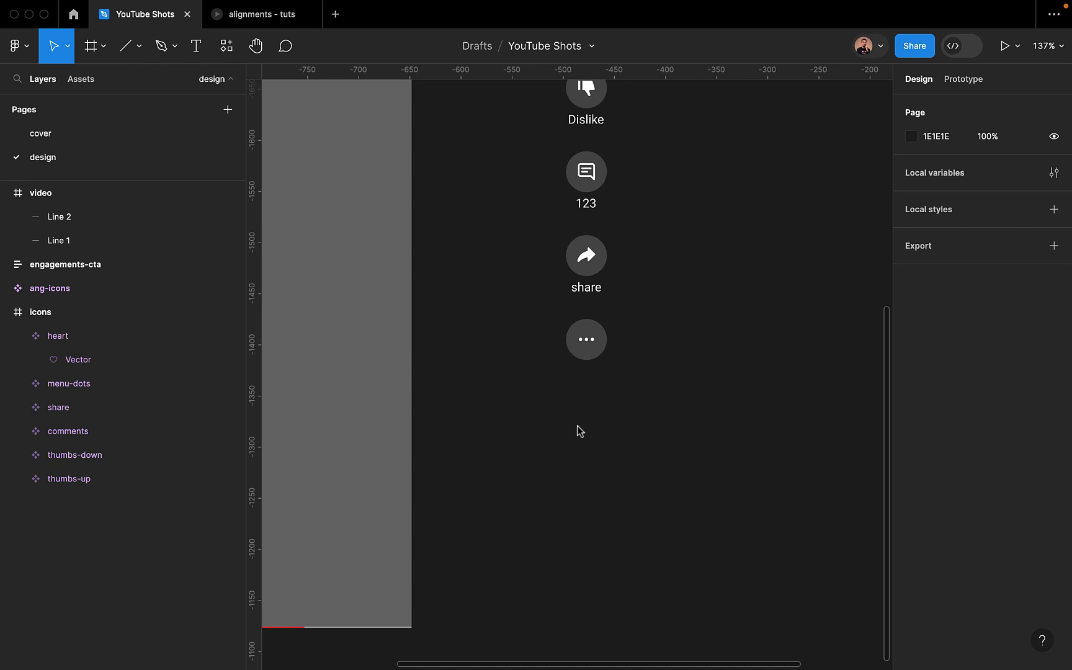
pyautogui.click(139, 45)
pyautogui.click(128, 82)
pyautogui.moveTo(566, 385)
pyautogui.mouseDown()
pyautogui.moveTo(625, 418)
pyautogui.moveTo(622, 441)
pyautogui.moveTo(601, 420)
pyautogui.mouseUp()
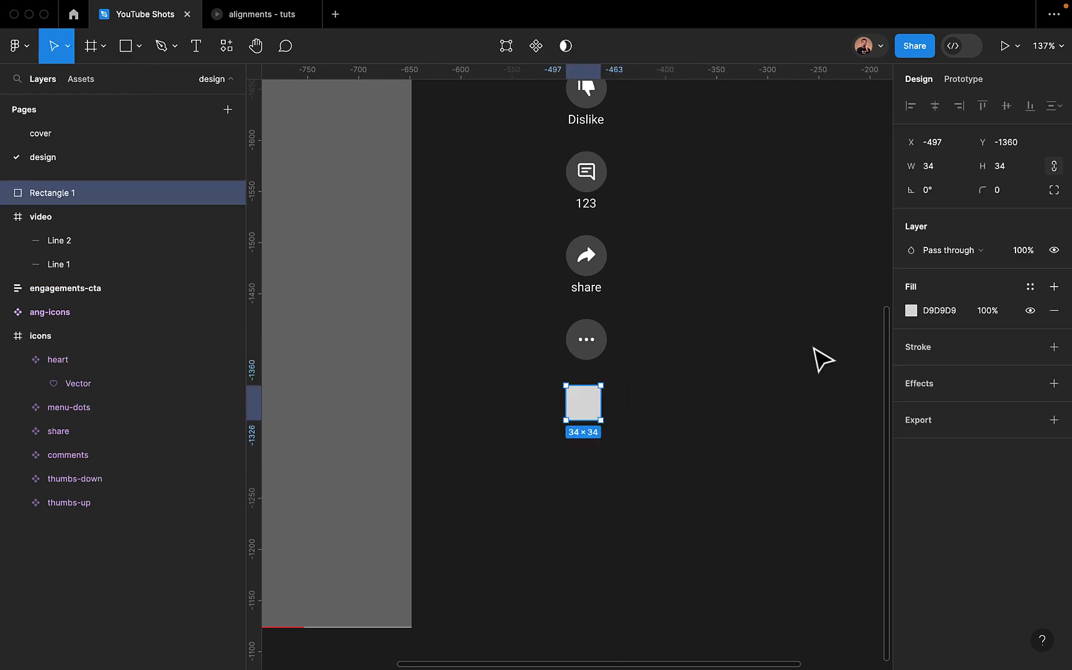
# Resize the square to 40 × 40 and set its corner radius to 4
pyautogui.click(1001, 167)
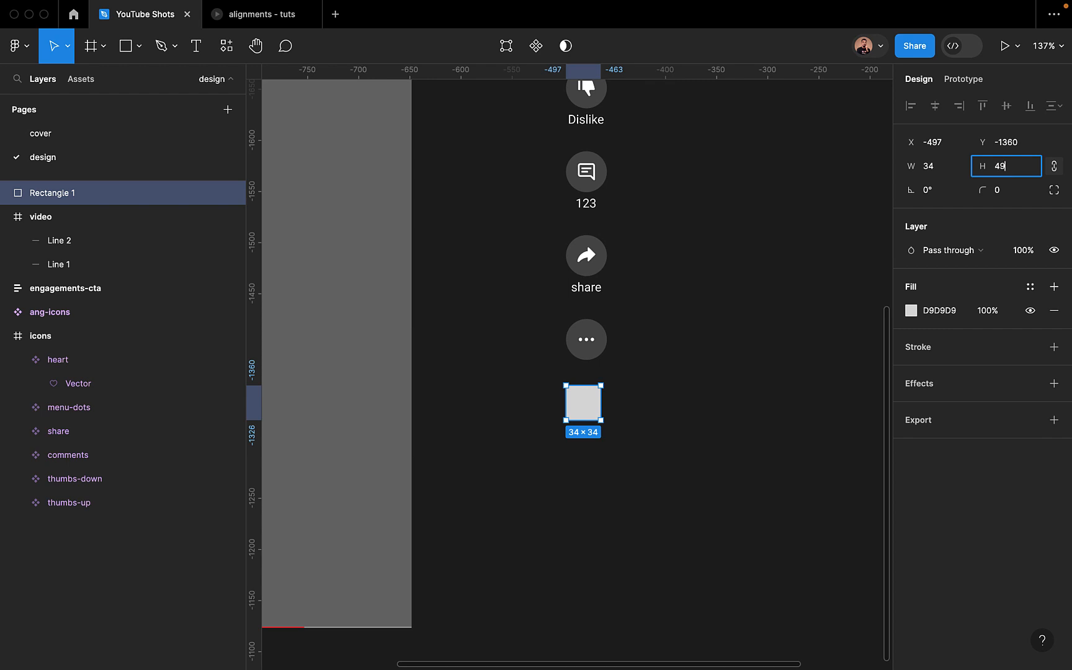
pyautogui.press('Return')
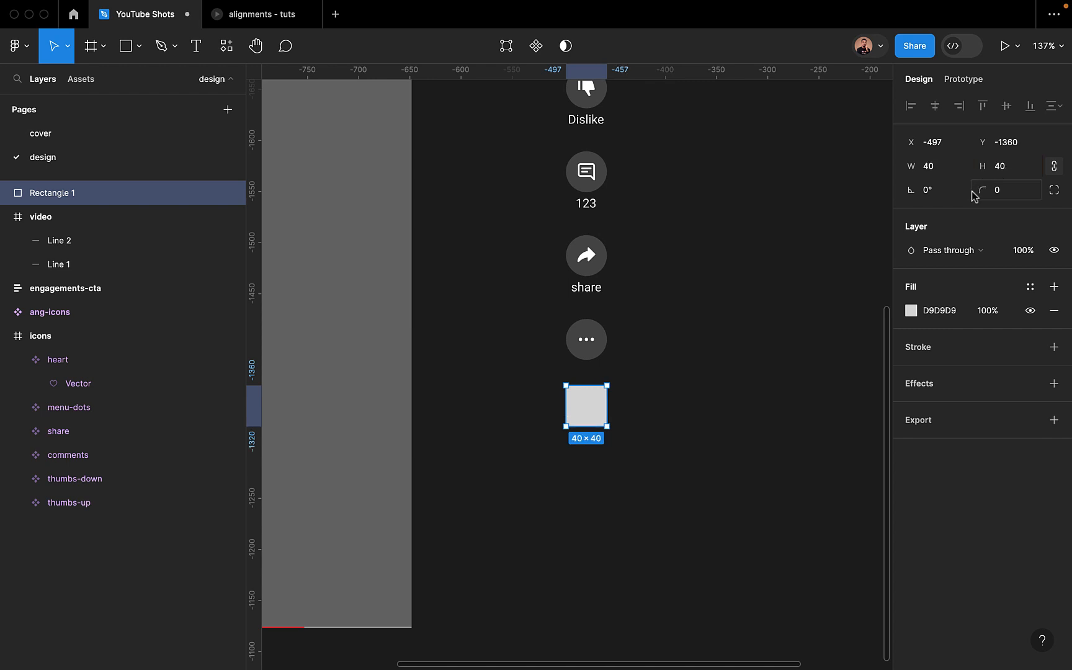
pyautogui.click(708, 369)
pyautogui.click(600, 414)
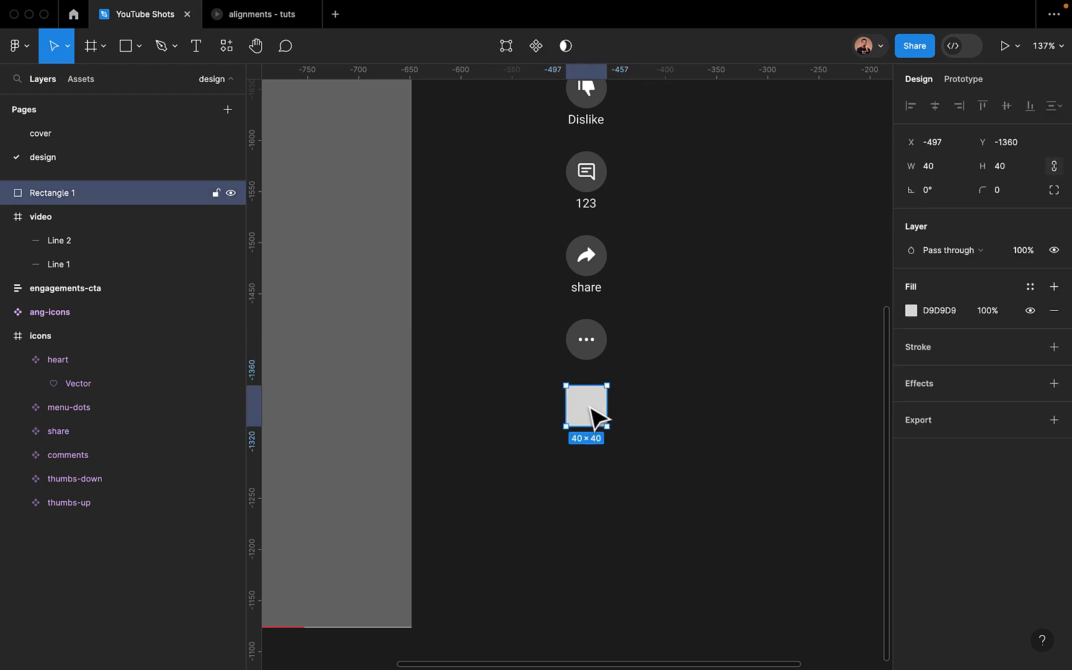
pyautogui.click(1015, 197)
pyautogui.write('4')
pyautogui.press('Return')
pyautogui.click(682, 375)
# Move the rounded square into the engagements-cta auto layout as its last item, below the three-dots button
pyautogui.click(594, 431)
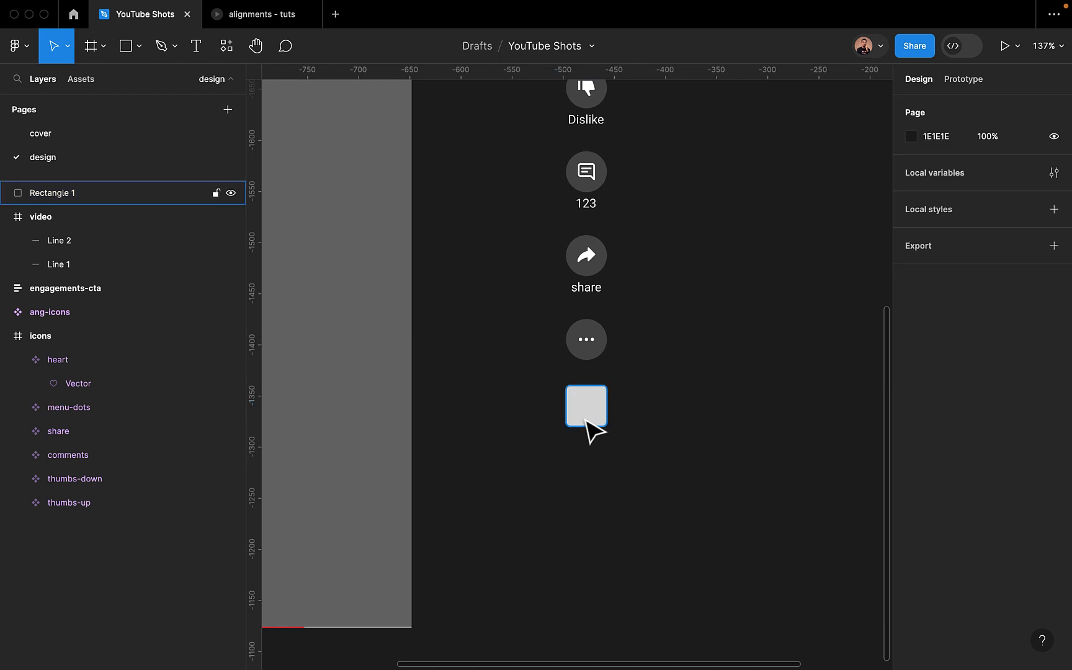
pyautogui.moveTo(589, 421); pyautogui.dragTo(597, 371)
pyautogui.click(622, 485)
pyautogui.scroll(-5, 622, 485)
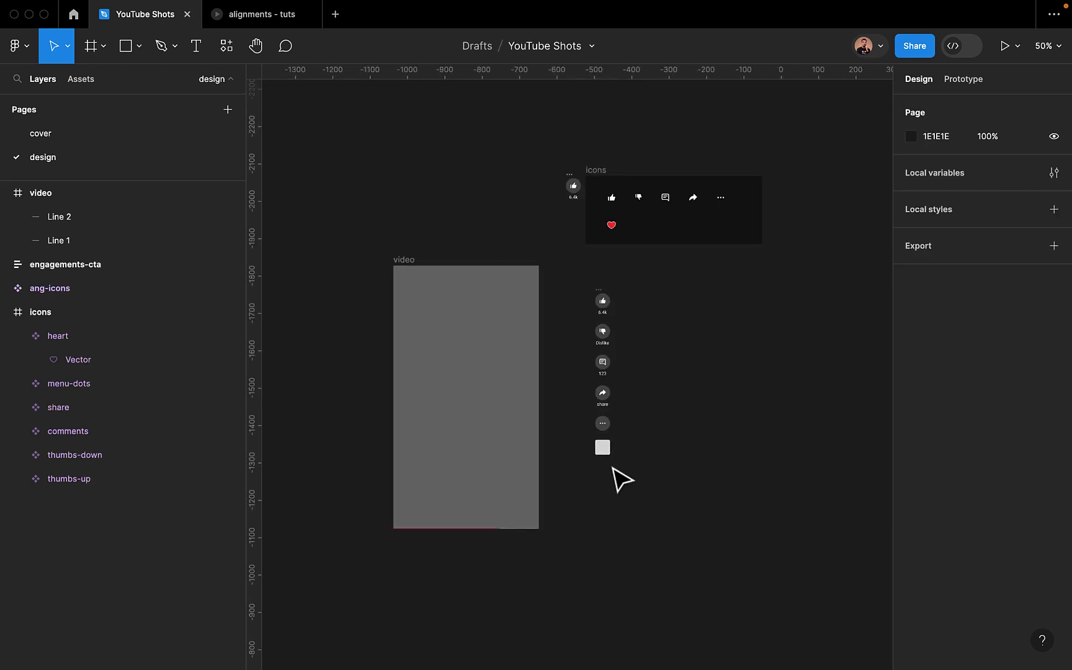
# Check where the action buttons sit beside the video in the alignments - tuts prototype, and return to the YouTube Shots file
pyautogui.click(608, 301)
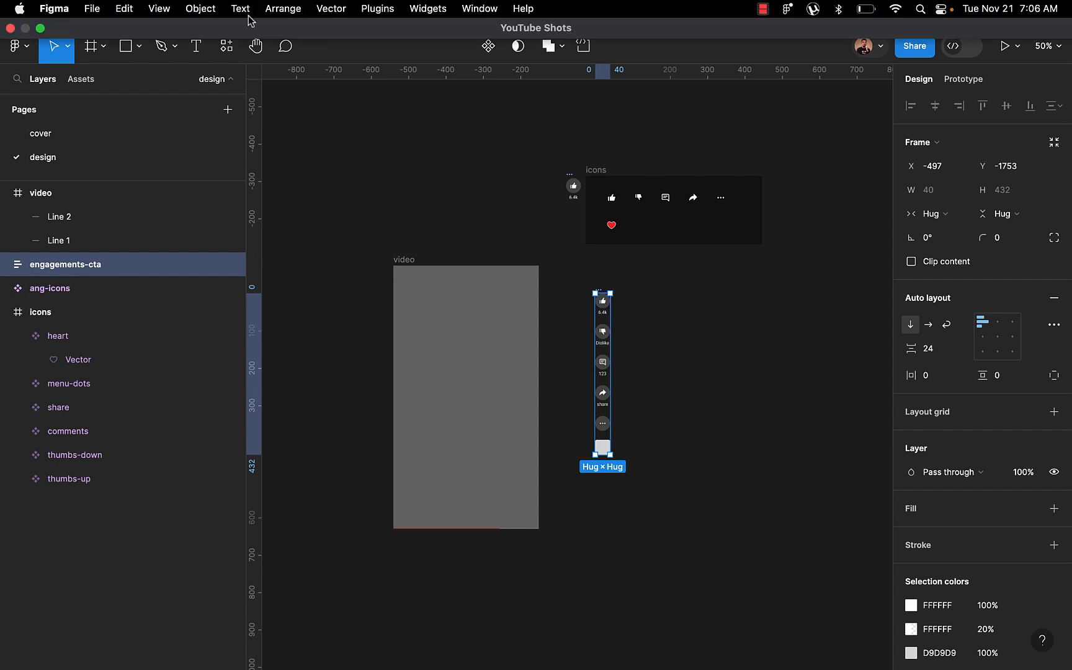
pyautogui.click(264, 22)
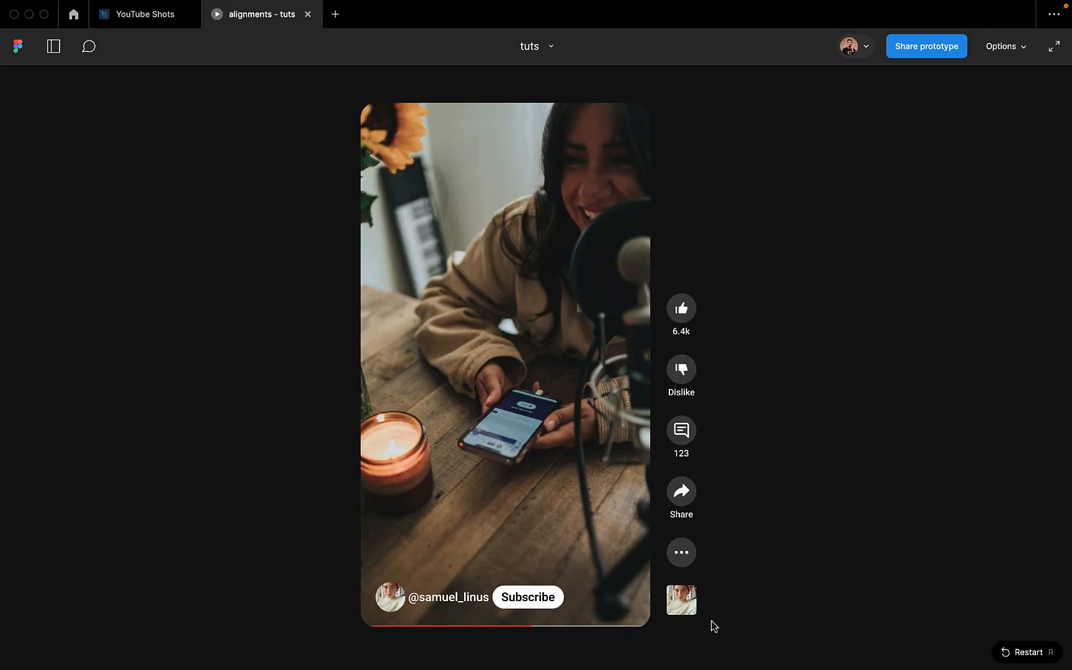
pyautogui.click(143, 17)
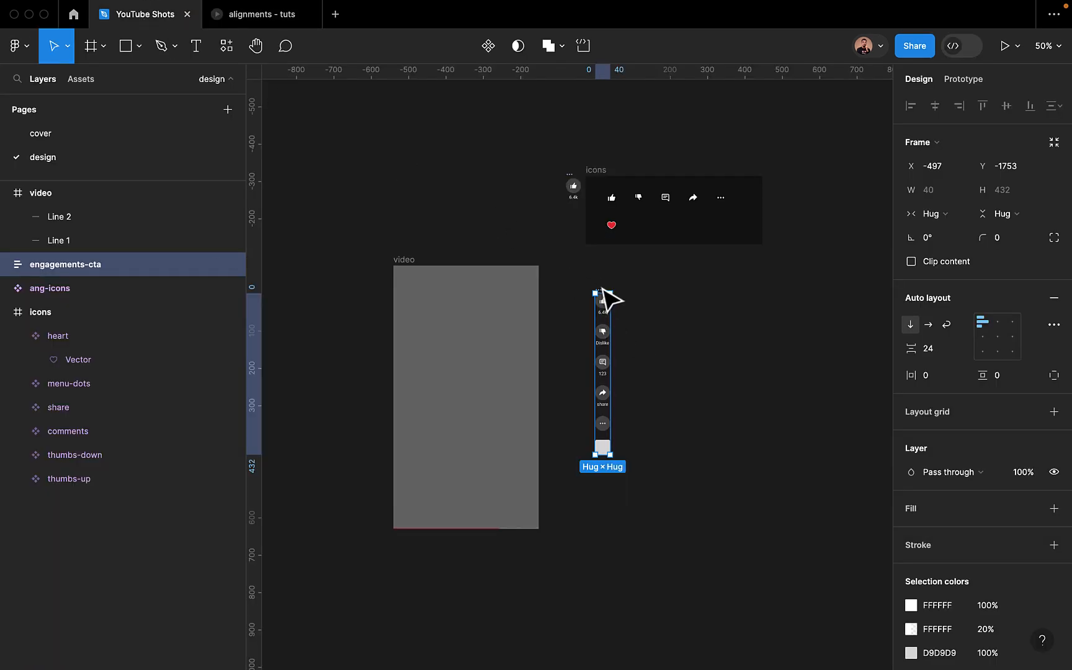
# Place the engagements-cta column just right of the video frame near its bottom, at X -628 and Y -1575
pyautogui.doubleClick(606, 336)
pyautogui.moveTo(607, 336); pyautogui.dragTo(565, 412)
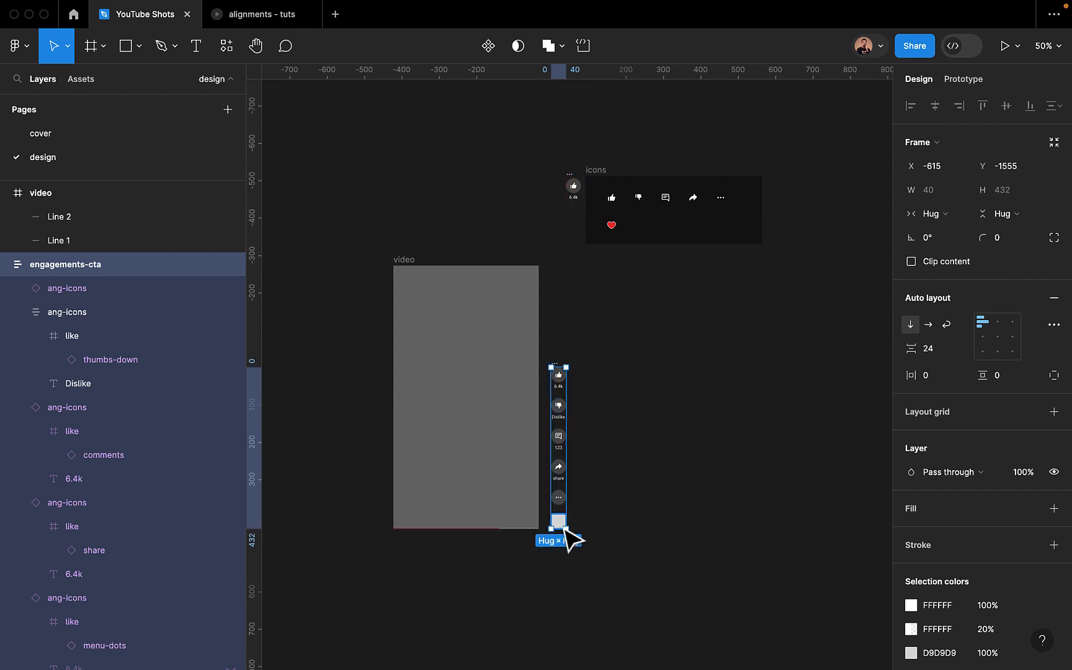
pyautogui.scroll(5, 572, 541)
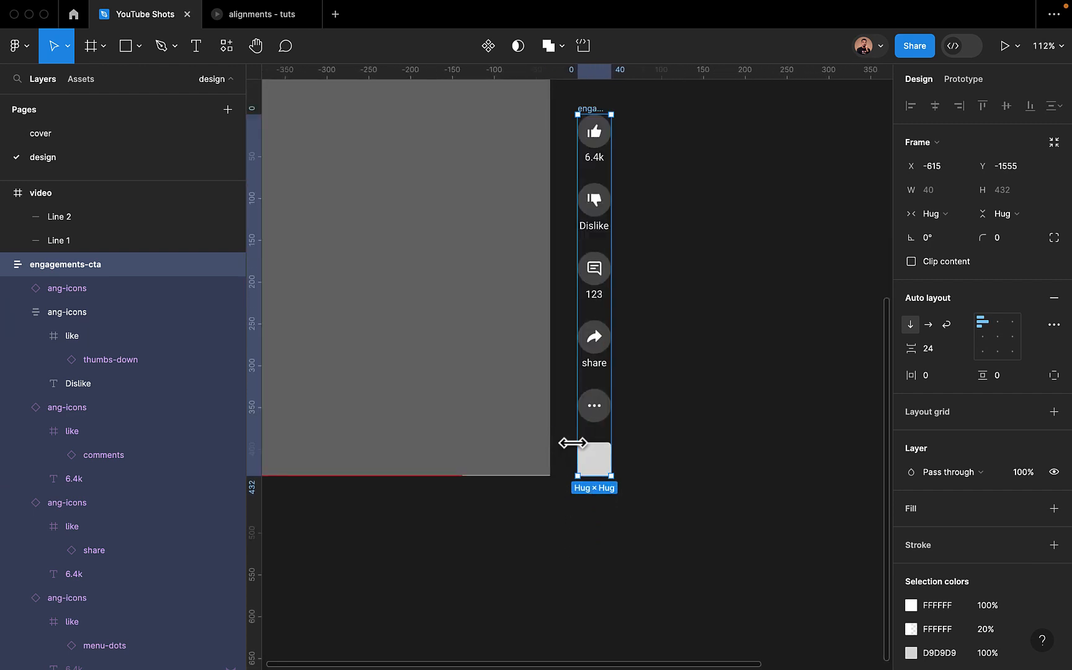
pyautogui.moveTo(601, 466); pyautogui.dragTo(571, 459)
pyautogui.hotkey('shift', 'Right')
pyautogui.hotkey('shift', 'Right')
pyautogui.hotkey('shift', 'Up')
pyautogui.hotkey('shift', 'Up')
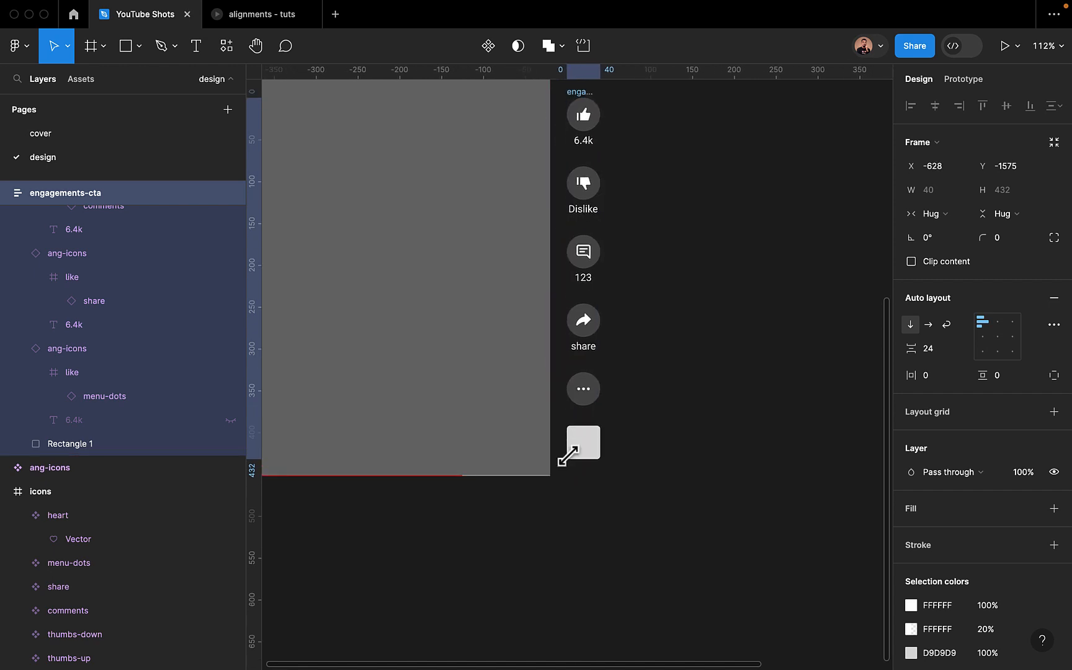
pyautogui.click(732, 485)
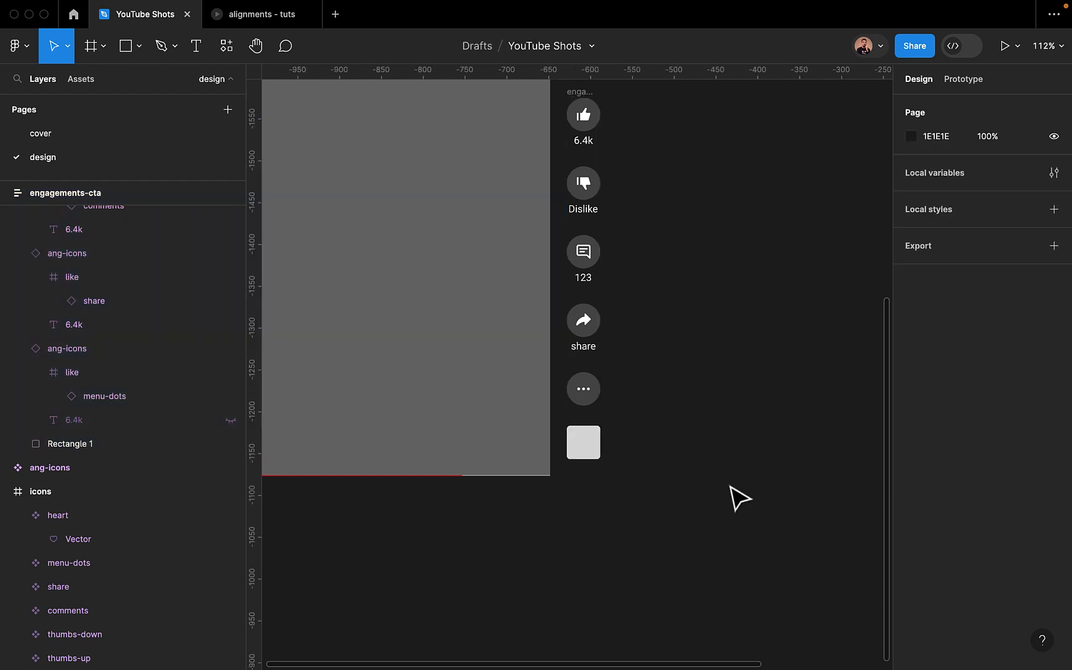
pyautogui.scroll(-3, 728, 490)
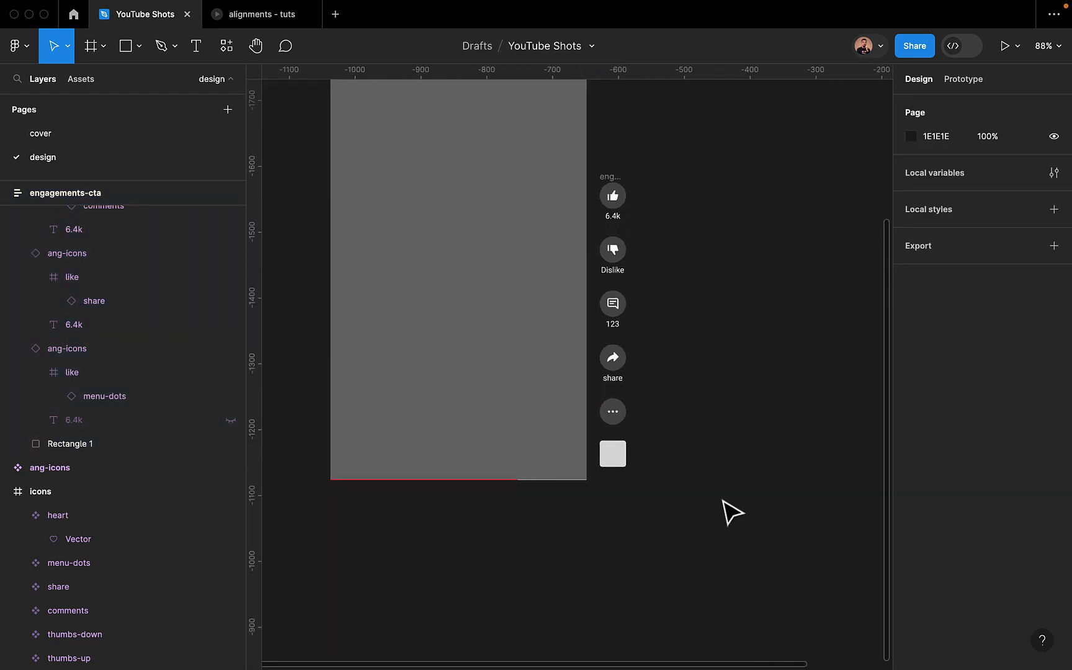
# Launch the Unsplash plugin from the recent plugins
pyautogui.scroll(-4, 723, 503)
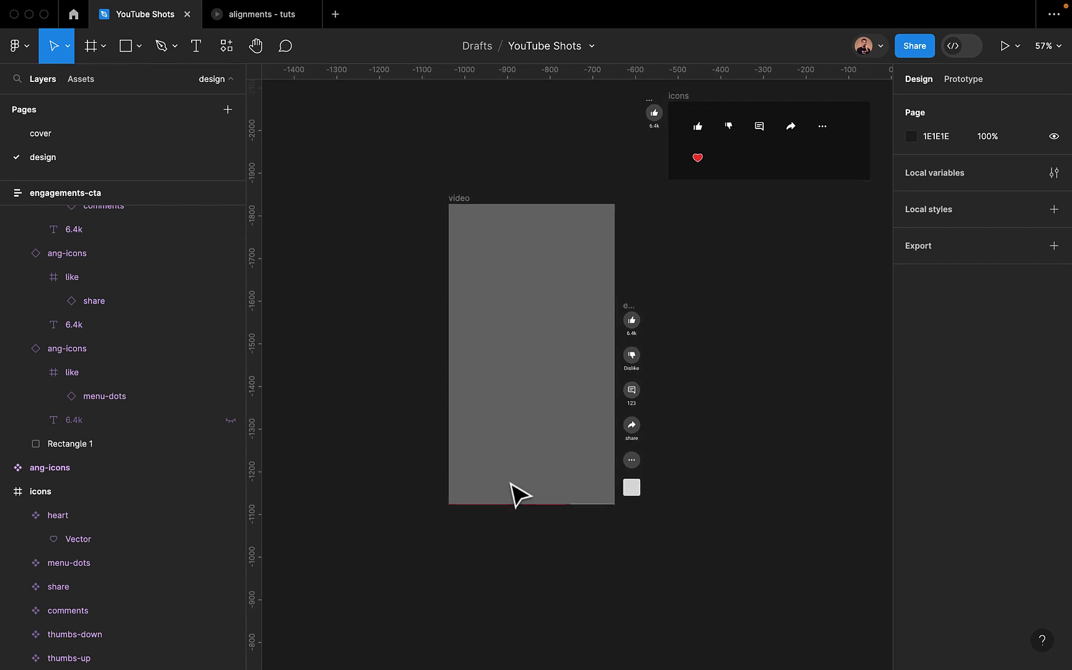
pyautogui.click(226, 46)
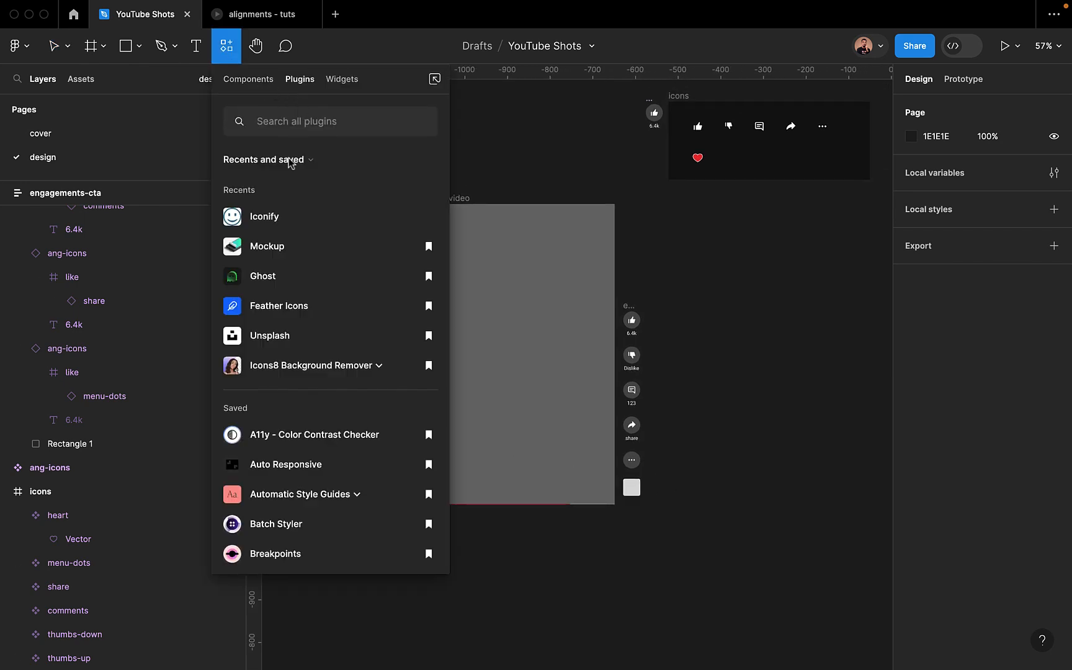
pyautogui.click(289, 338)
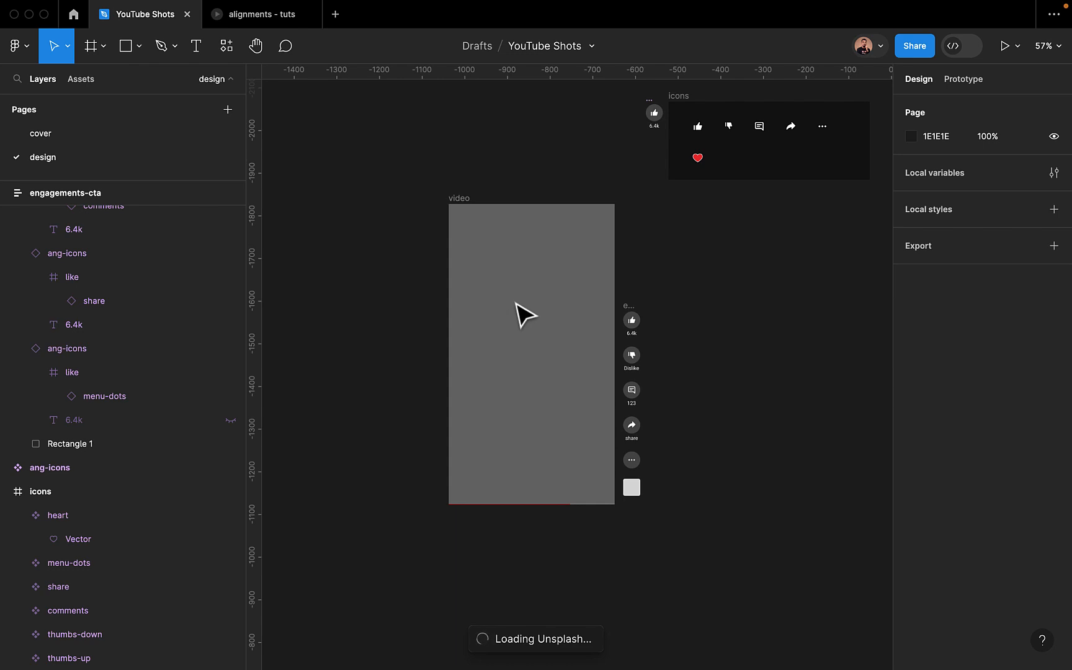
# Draw a circle about 60 × 60 near the lower-left corner of the video frame
pyautogui.click(140, 48)
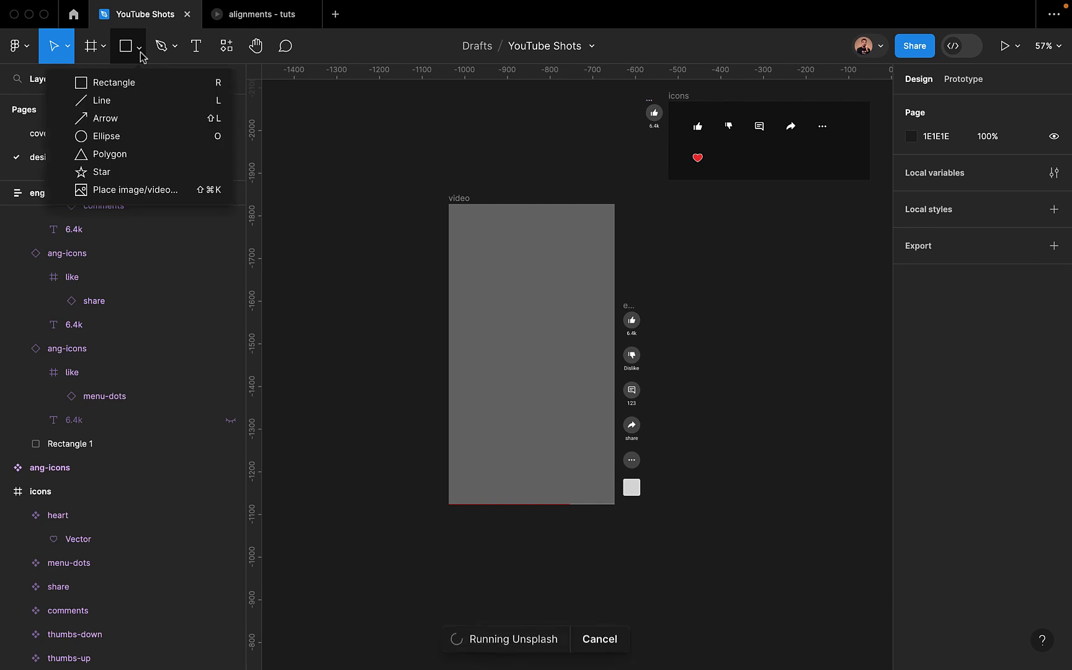
pyautogui.click(106, 137)
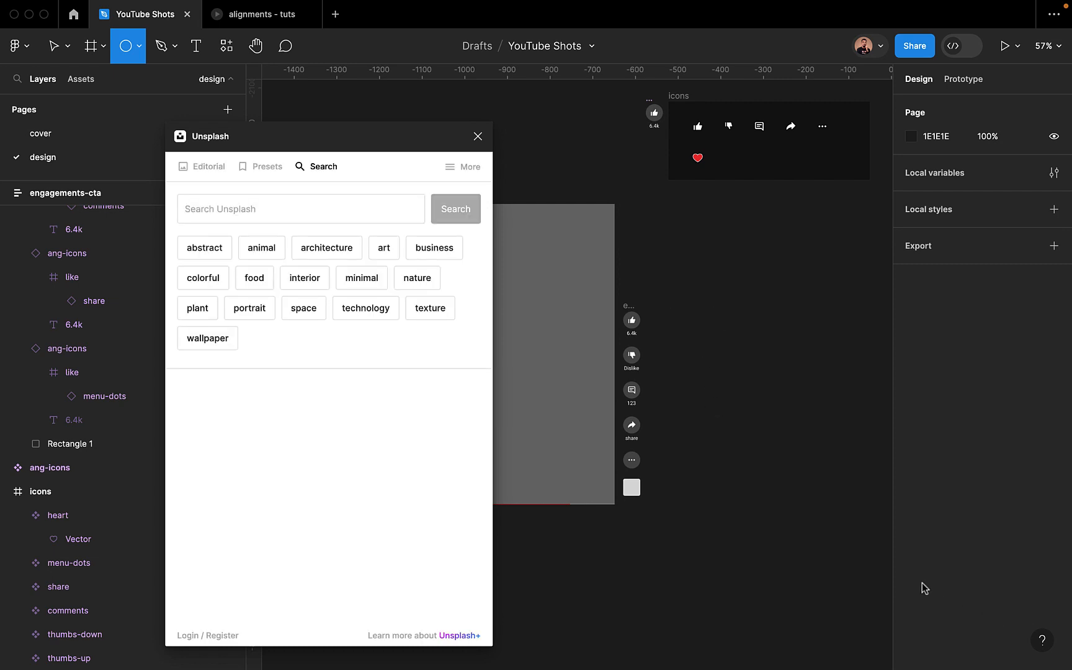
pyautogui.hscroll(-4, 682, 524)
pyautogui.scroll(-3, 681, 524)
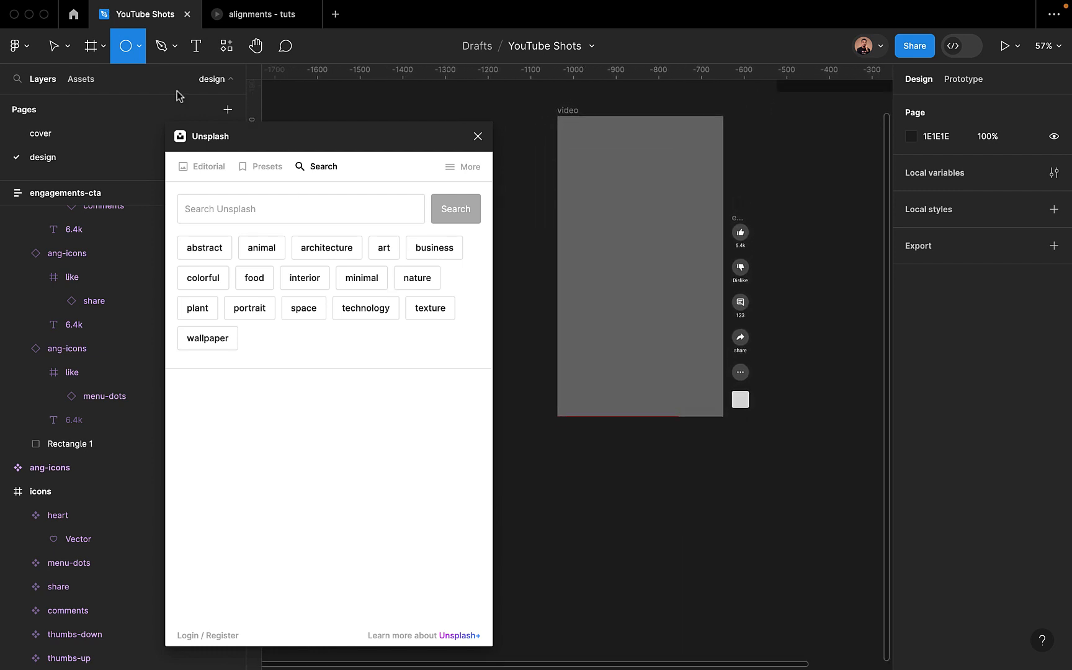
pyautogui.moveTo(581, 471)
pyautogui.mouseDown()
pyautogui.moveTo(617, 508)
pyautogui.moveTo(593, 485)
pyautogui.moveTo(583, 397)
pyautogui.mouseUp()
pyautogui.scroll(5, 583, 397)
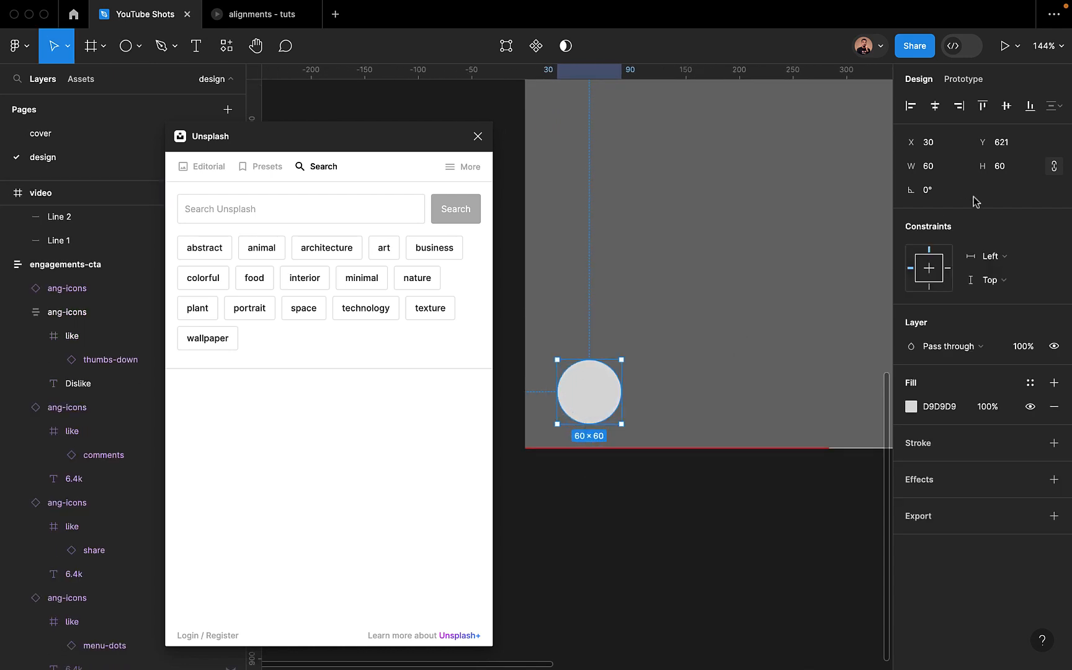
# Resize the circle in the video frame to 40 × 40
pyautogui.click(1011, 174)
pyautogui.press('Return')
pyautogui.click(823, 442)
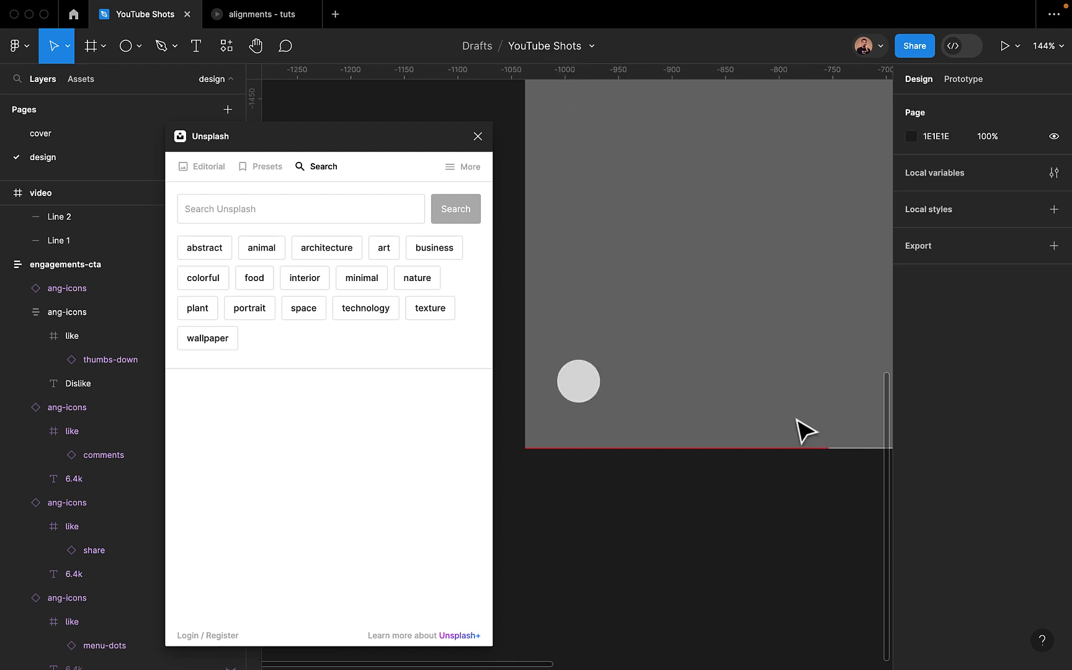
pyautogui.click(198, 45)
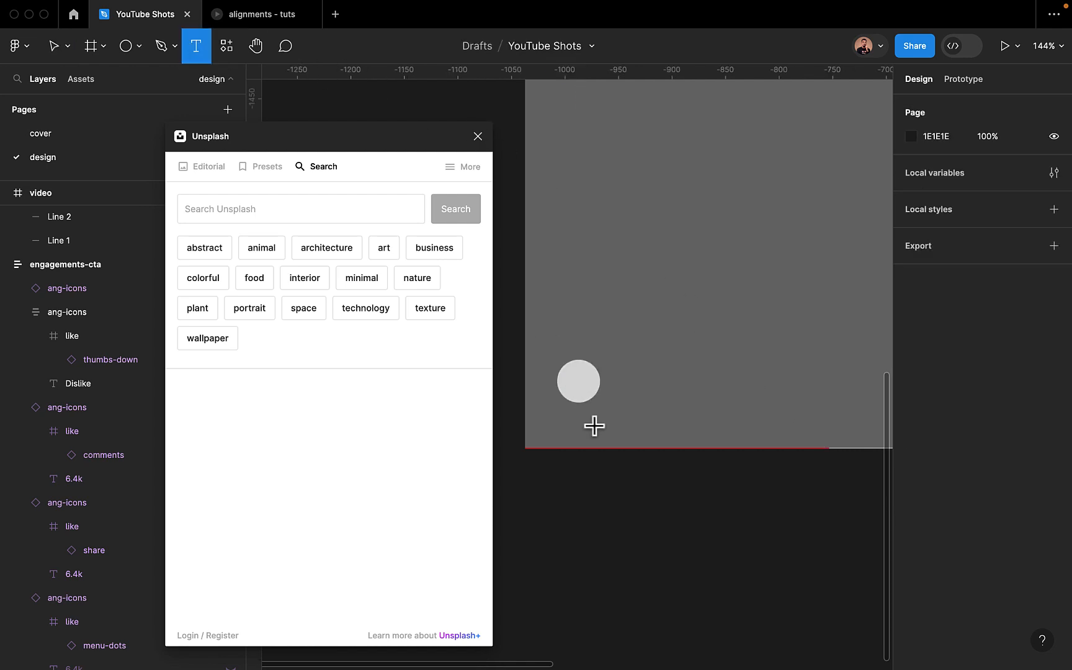
pyautogui.click(616, 376)
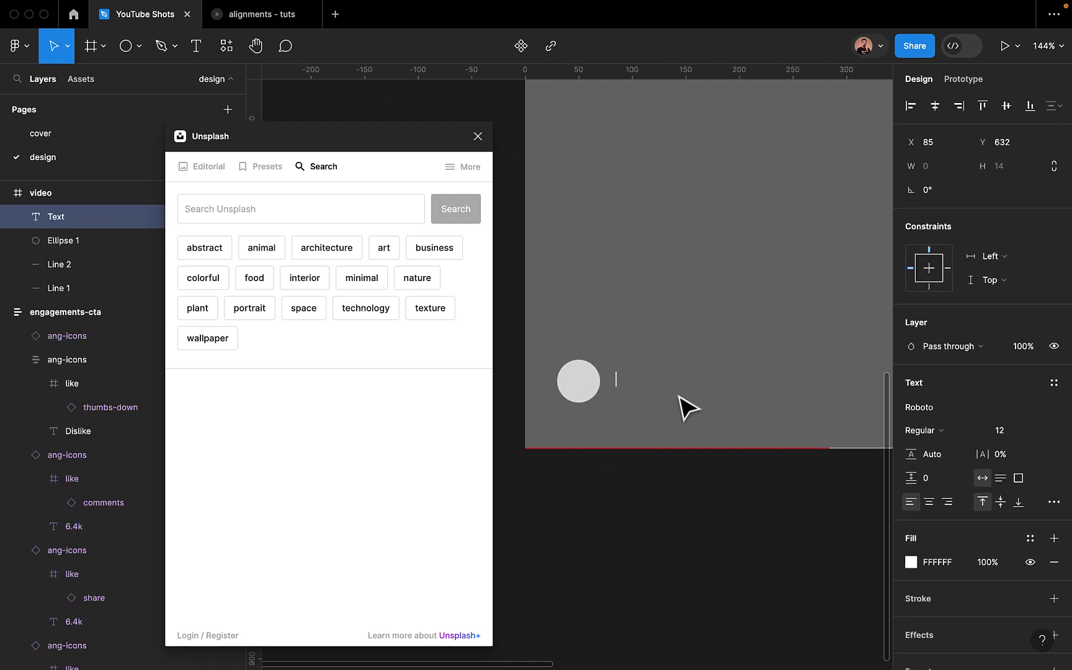
pyautogui.write('@')
pyautogui.write('Samu')
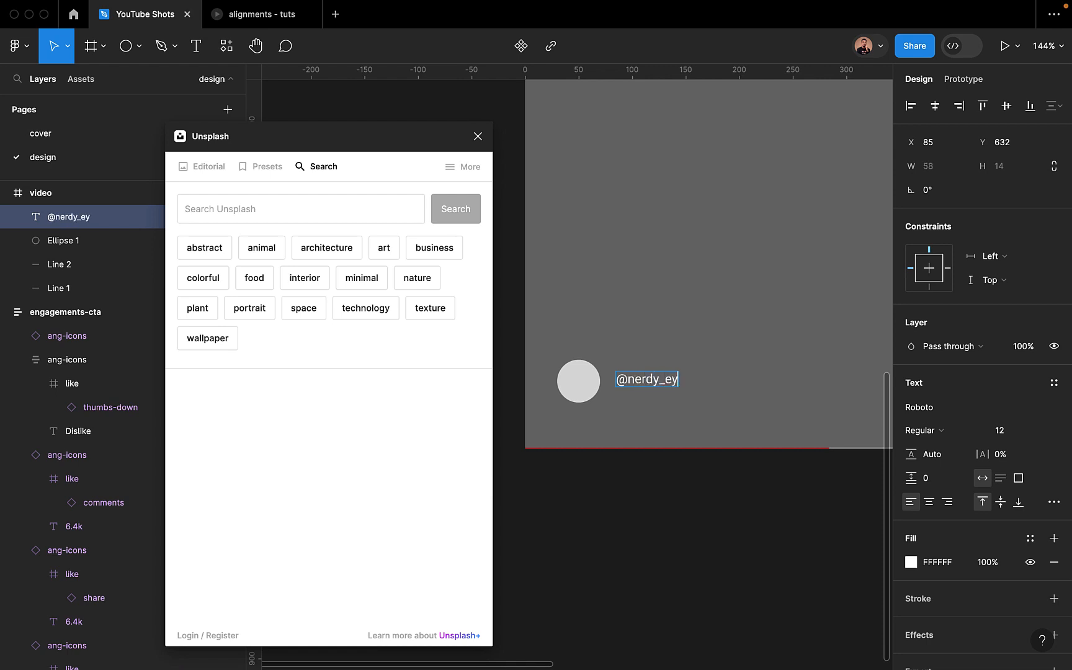
pyautogui.press('Escape')
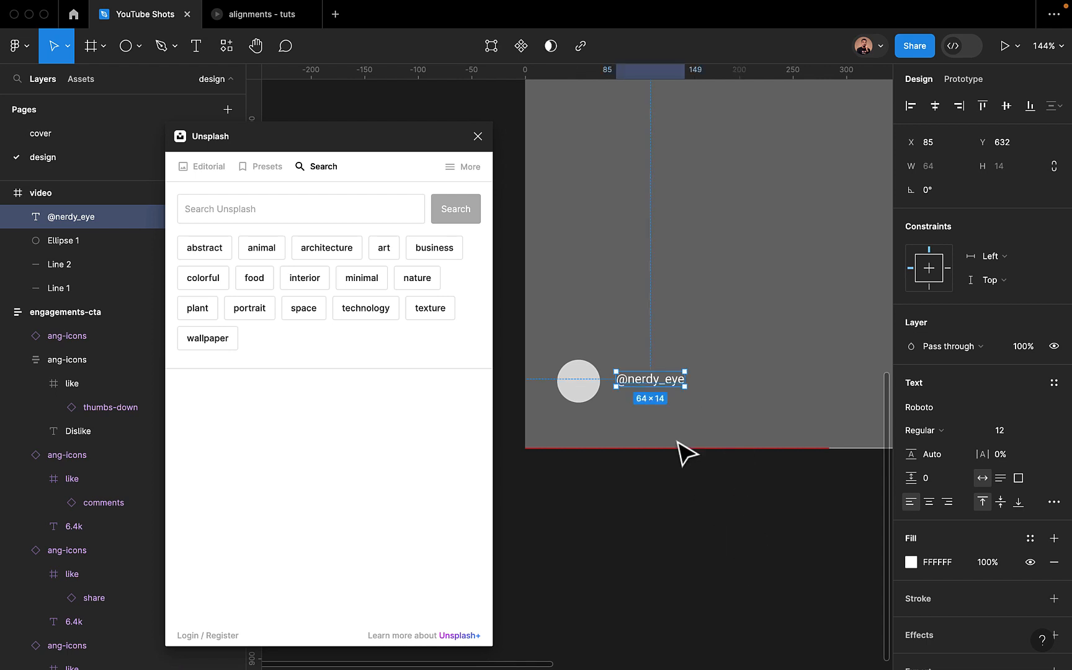
pyautogui.moveTo(647, 386); pyautogui.dragTo(642, 388)
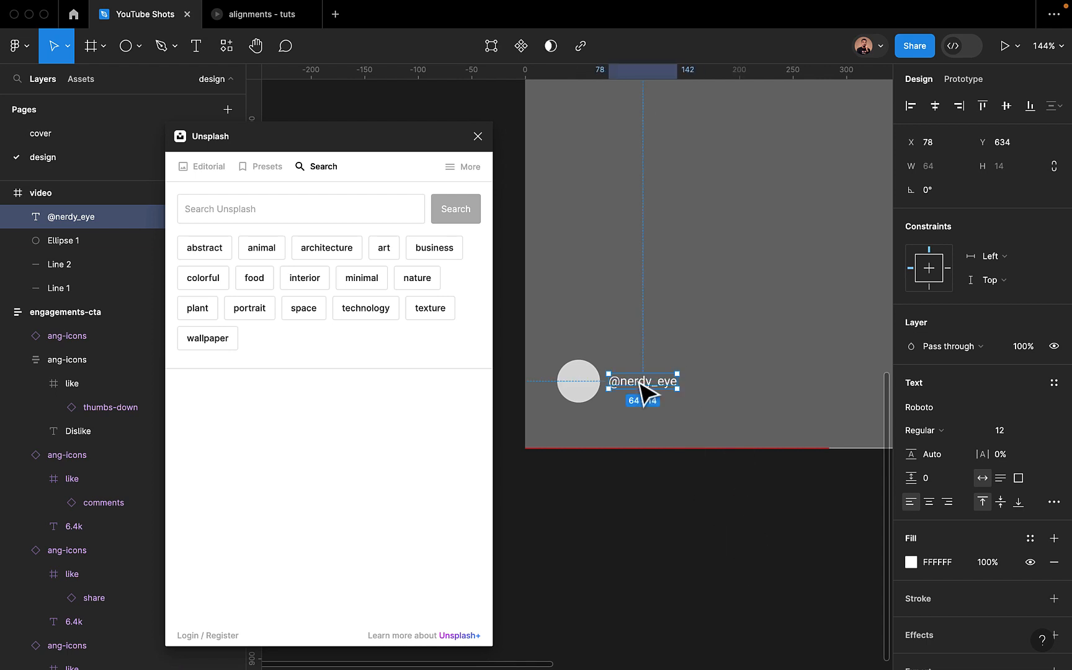
pyautogui.click(578, 511)
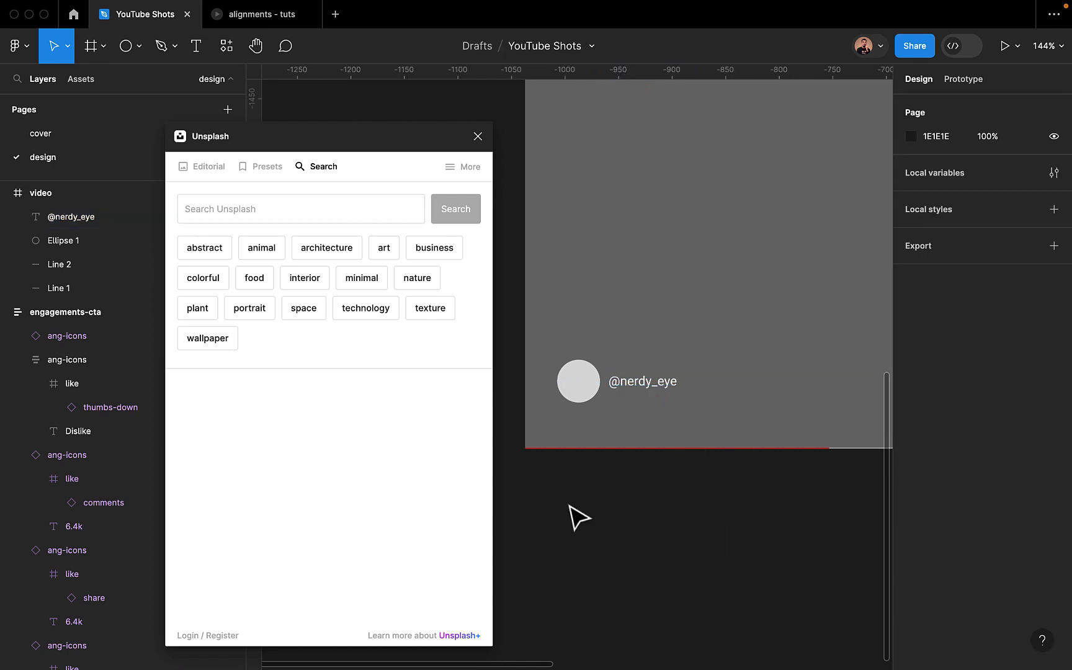
# Add the text "Subscribe" slightly above and to the right of the channel handle in the video frame
pyautogui.click(195, 46)
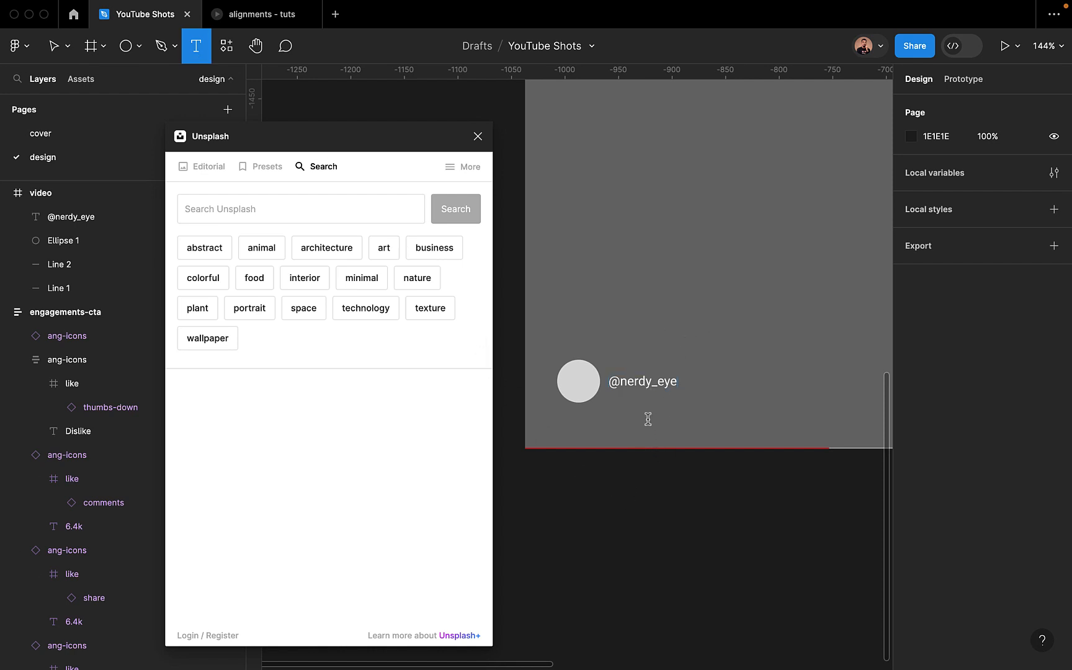
pyautogui.click(673, 350)
pyautogui.write('Subscribe')
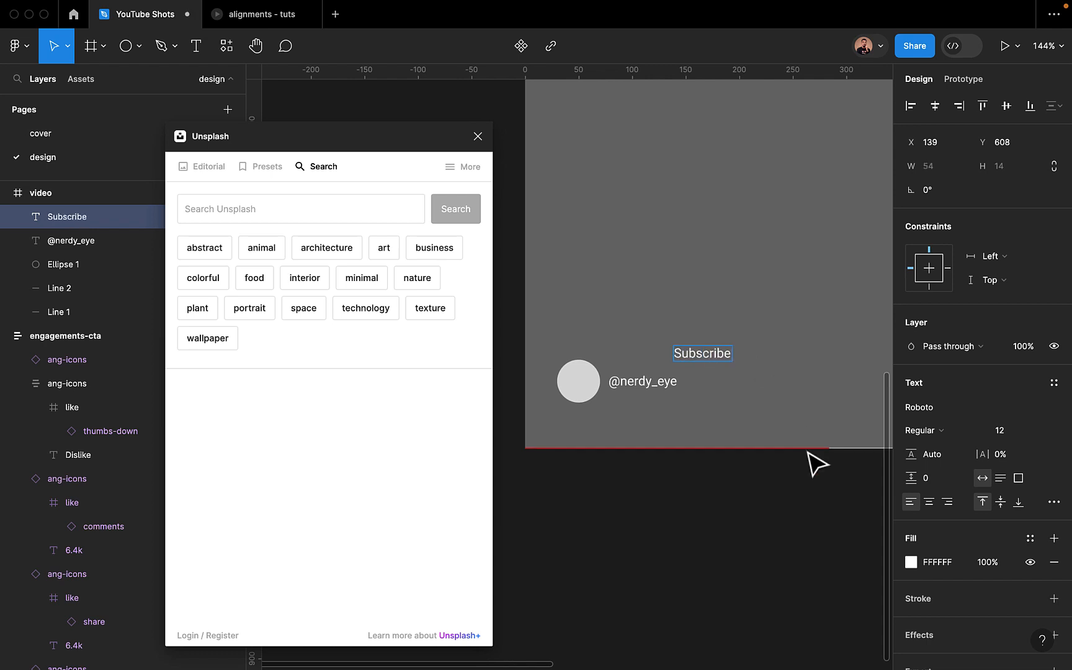
pyautogui.press('Escape')
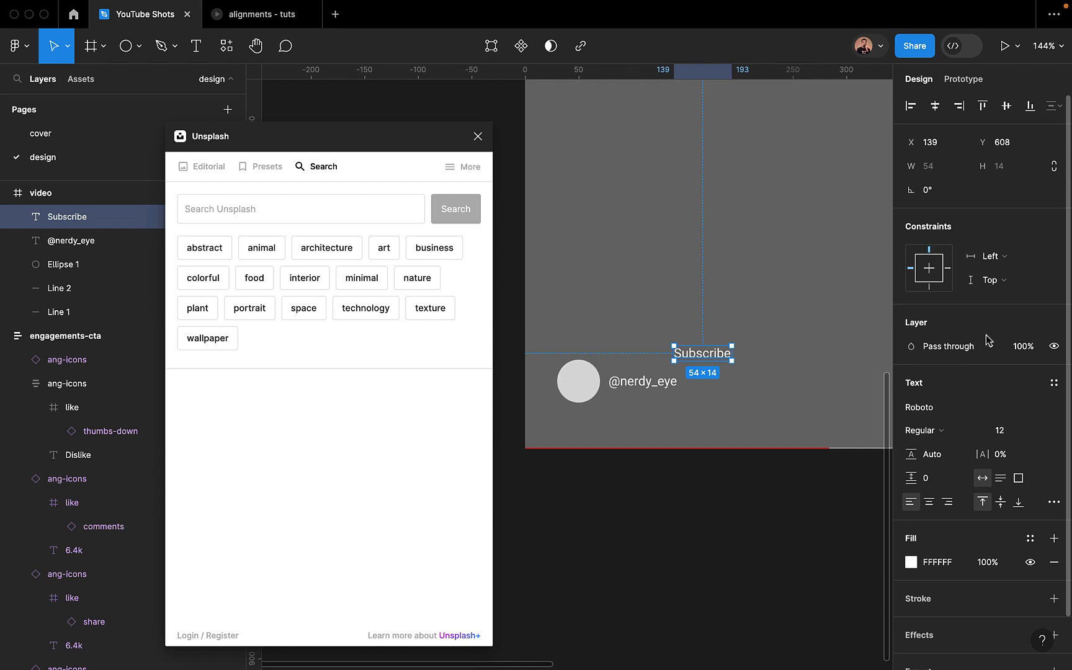
# Wrap the Subscribe text in an auto layout frame and give the frame a white FFFFFF fill
pyautogui.scroll(-1, 988, 399)
pyautogui.scroll(1, 989, 401)
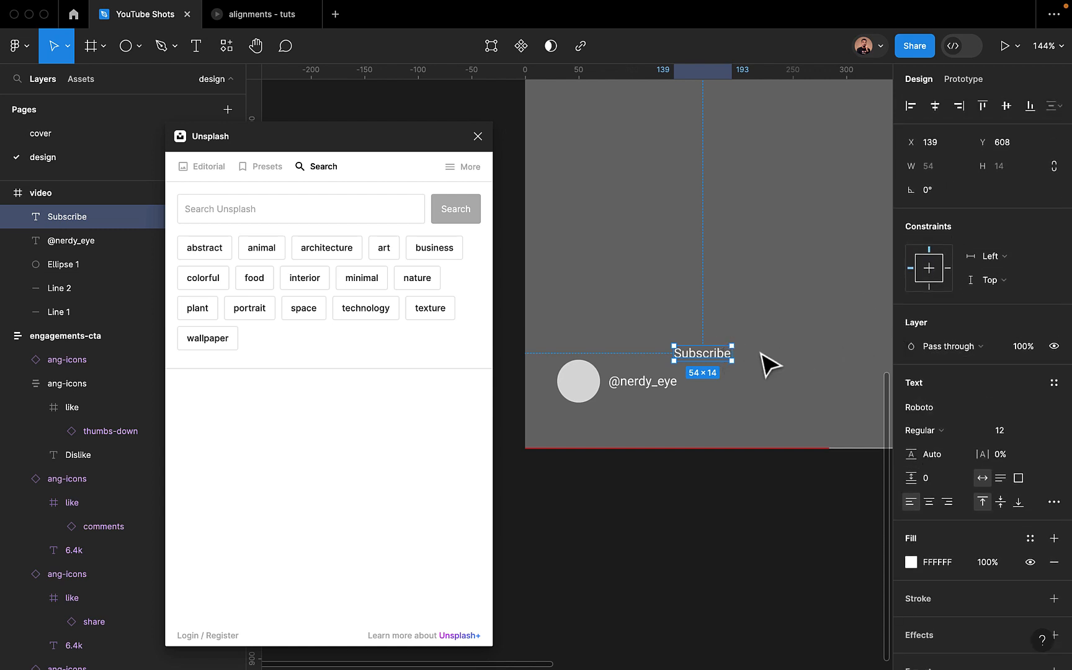
pyautogui.hotkey('shift', 'a')
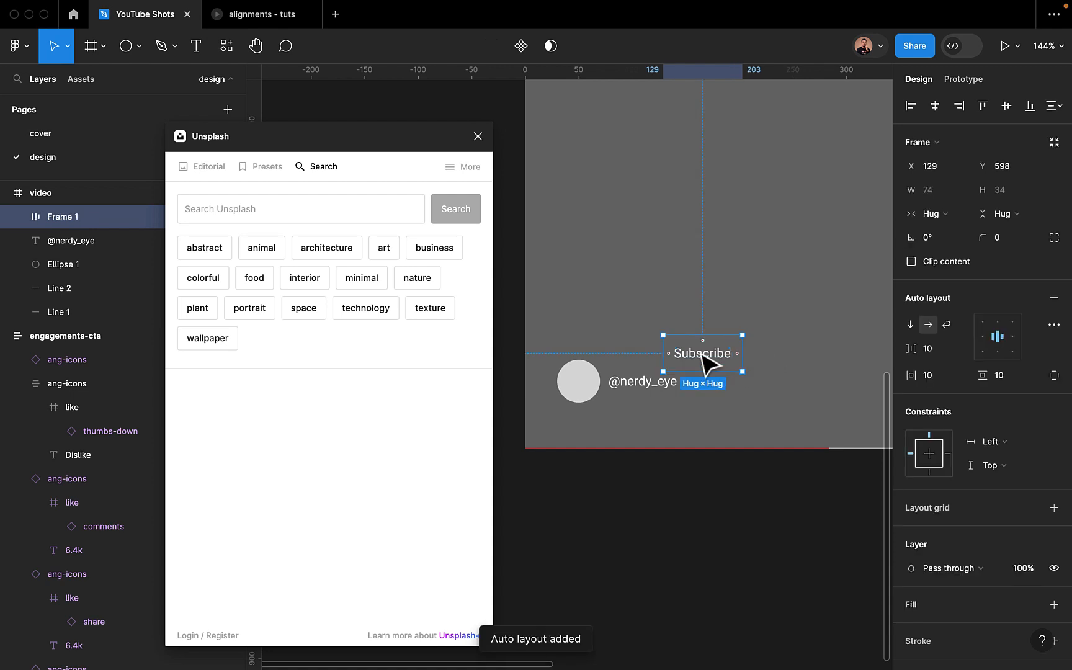
pyautogui.click(1054, 604)
pyautogui.scroll(-2, 1054, 604)
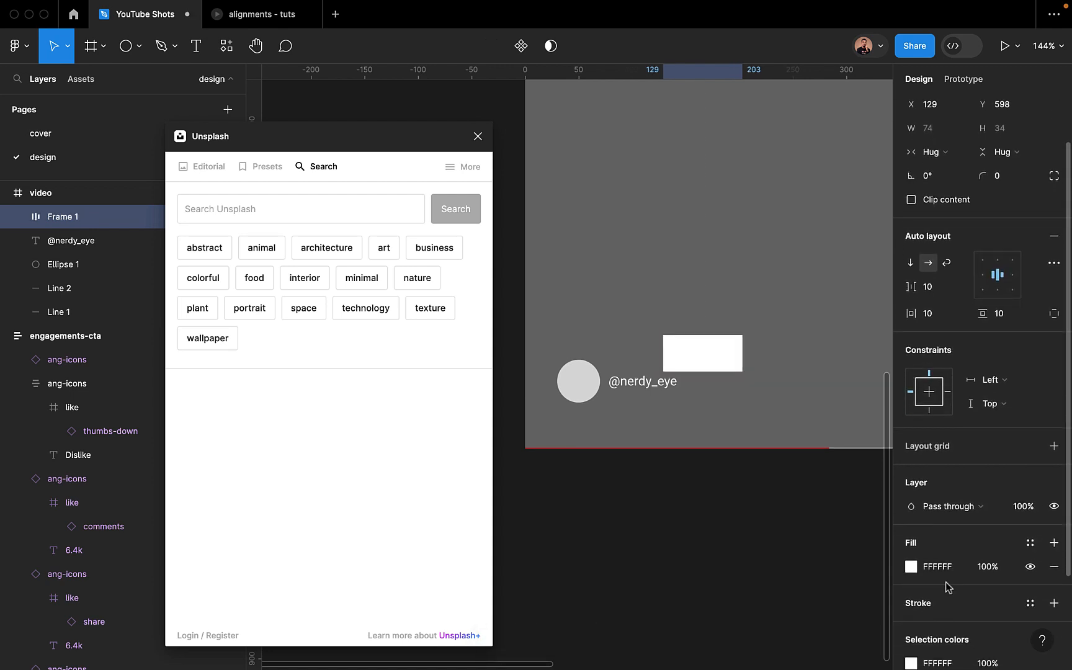
# Change the Subscribe text's fill to 232323 and its font weight to SemiBold
pyautogui.doubleClick(707, 358)
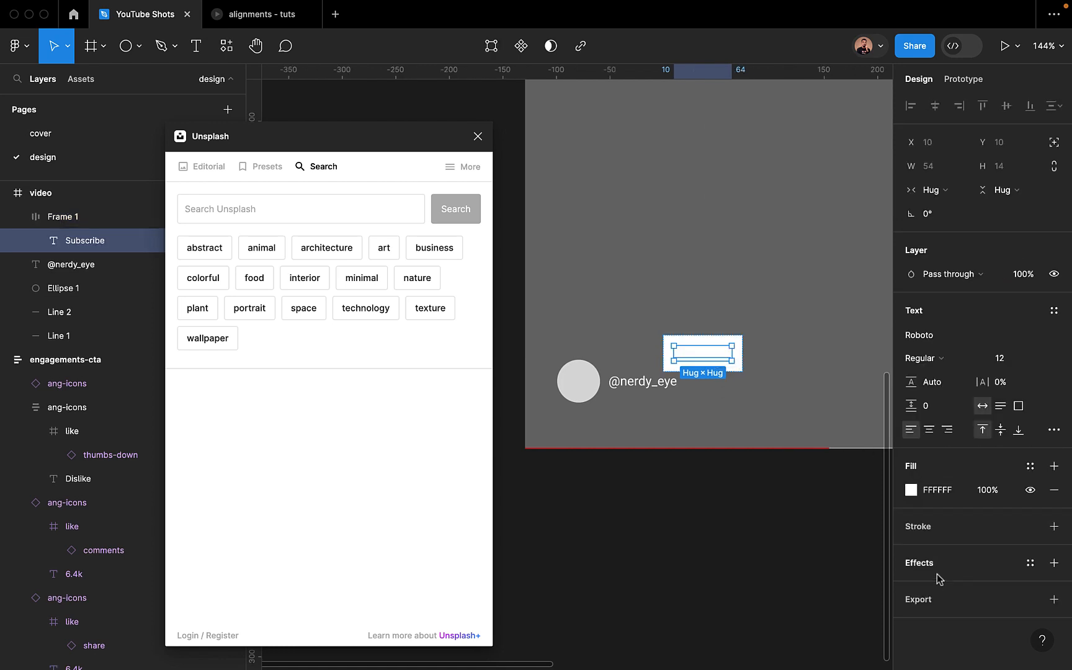
pyautogui.click(911, 489)
pyautogui.moveTo(797, 375); pyautogui.dragTo(717, 447)
pyautogui.click(877, 240)
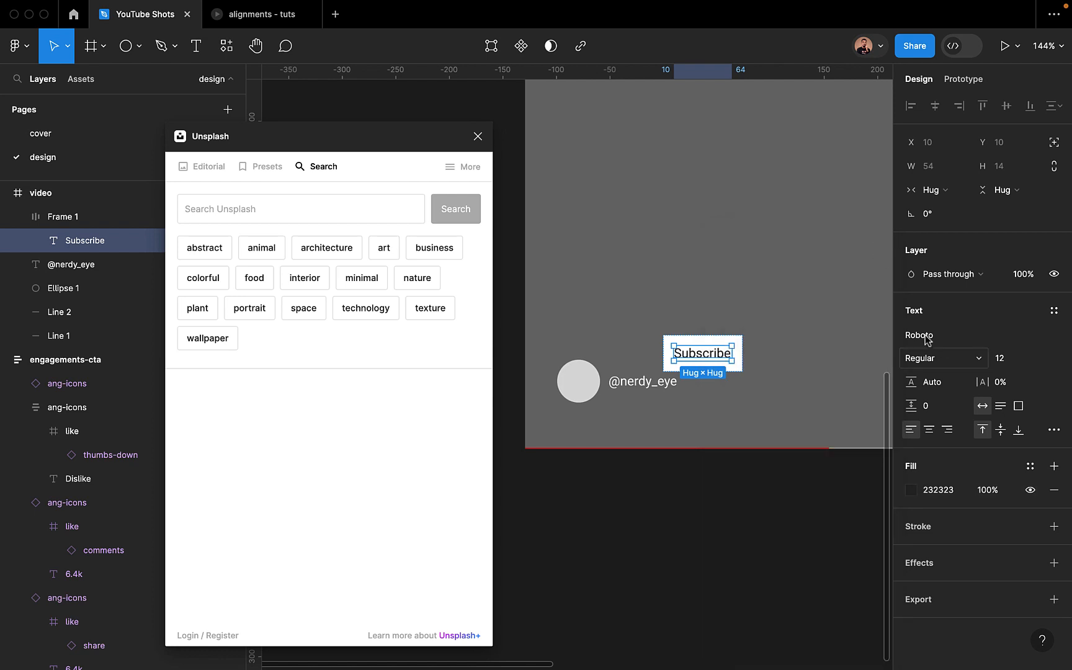
pyautogui.click(952, 363)
pyautogui.click(947, 392)
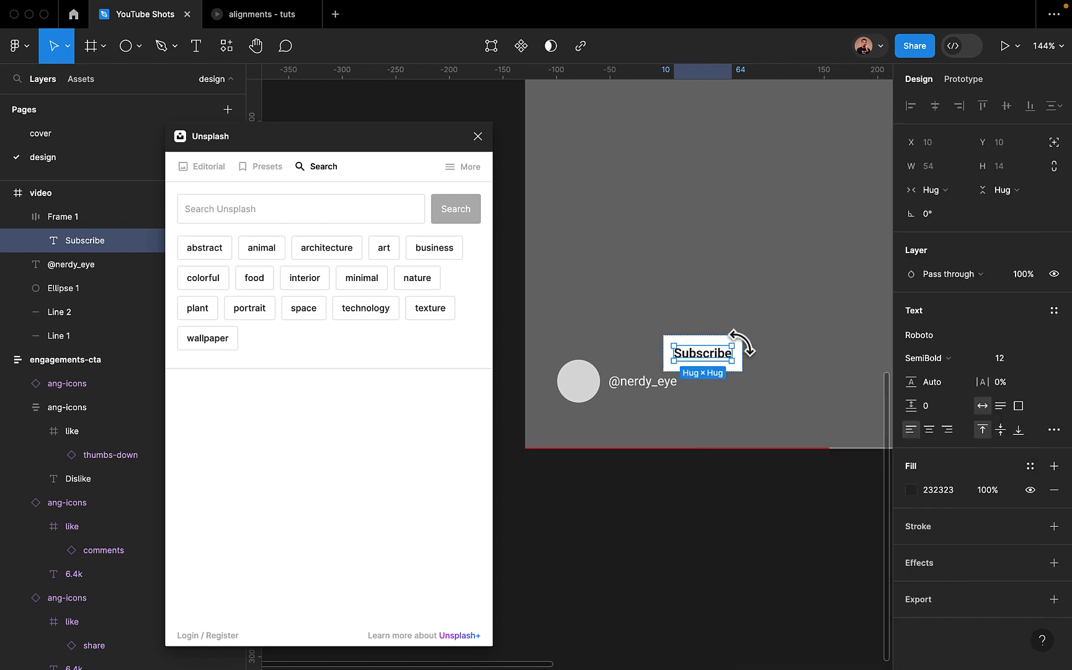
pyautogui.click(770, 371)
# Set the Subscribe frame's vertical padding to 6, horizontal padding to 12 and corner radius to 15
pyautogui.click(734, 375)
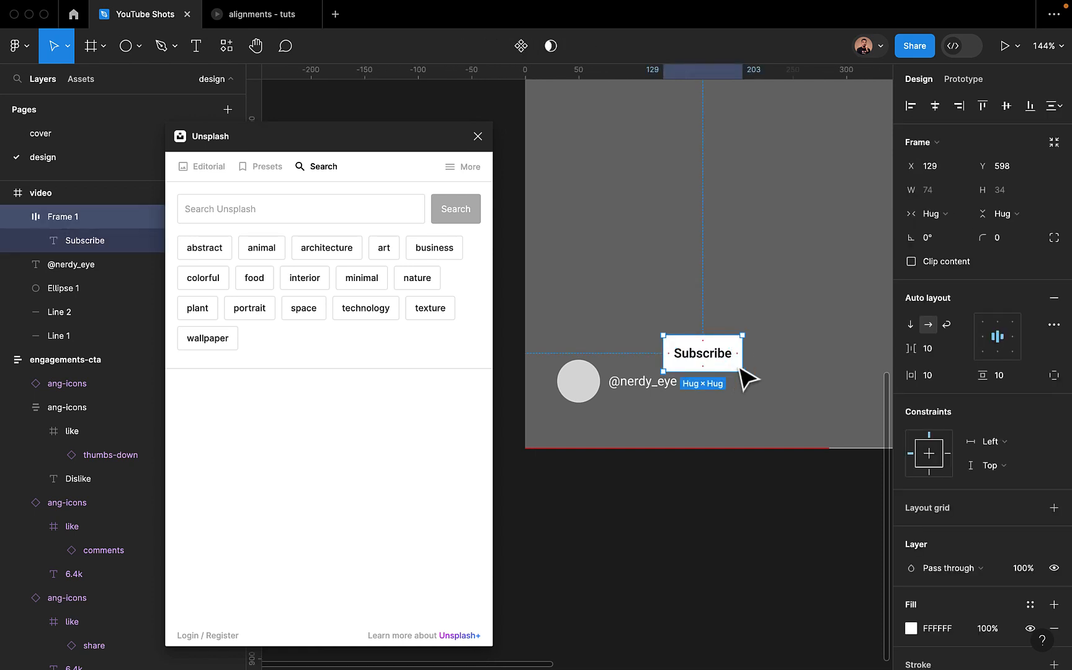
pyautogui.click(1012, 378)
pyautogui.write('6')
pyautogui.press('Return')
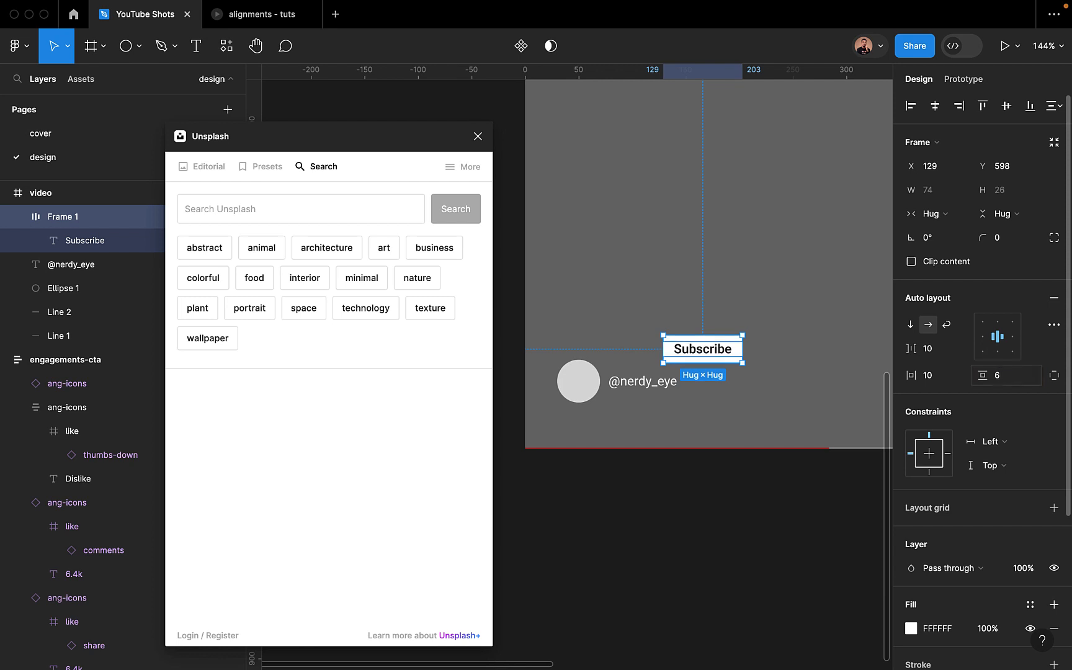
pyautogui.click(938, 380)
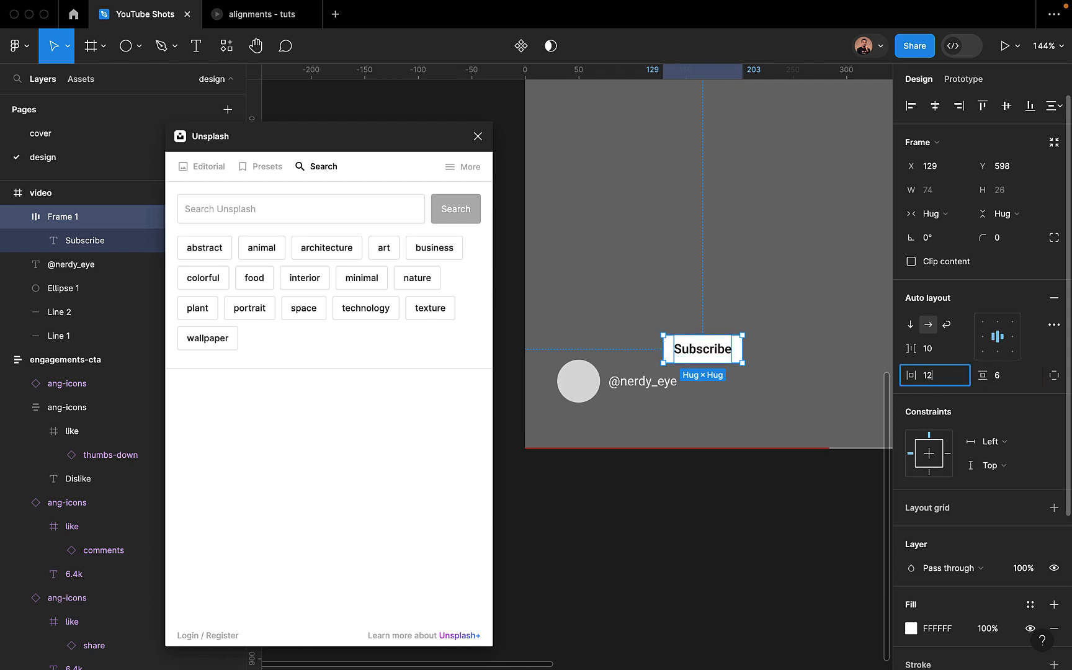
pyautogui.press('Return')
pyautogui.click(1013, 242)
pyautogui.write('15')
pyautogui.press('Return')
# Move the Subscribe button to the right of the channel handle at X 164, Y 632, and rename its frame "btn"
pyautogui.click(730, 427)
pyautogui.moveTo(712, 357); pyautogui.dragTo(750, 400)
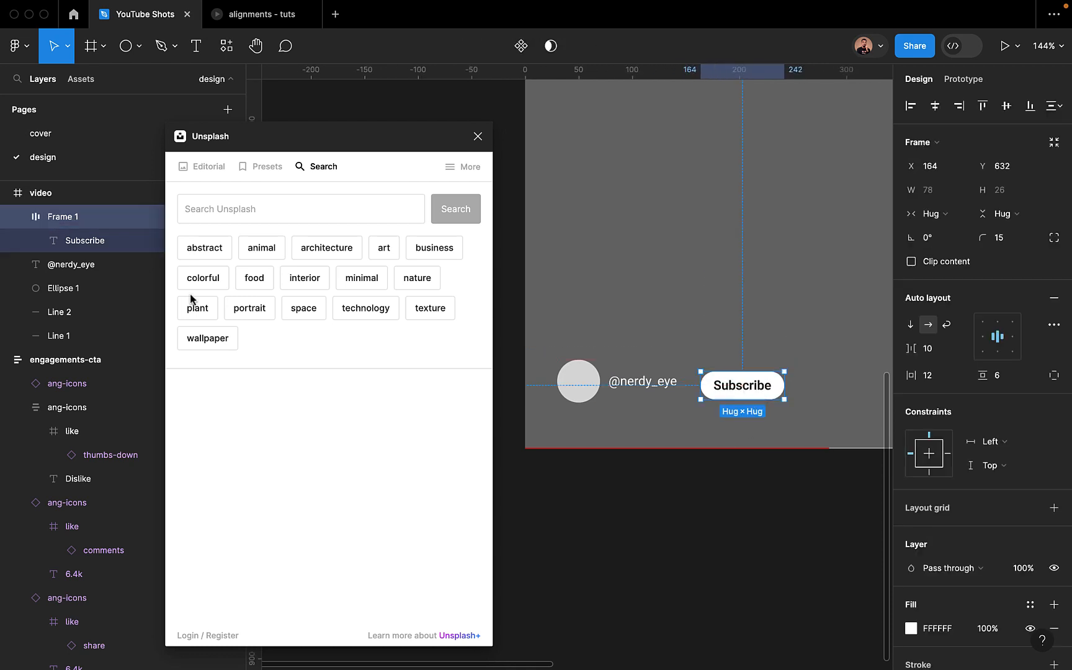
pyautogui.doubleClick(58, 218)
pyautogui.write('b')
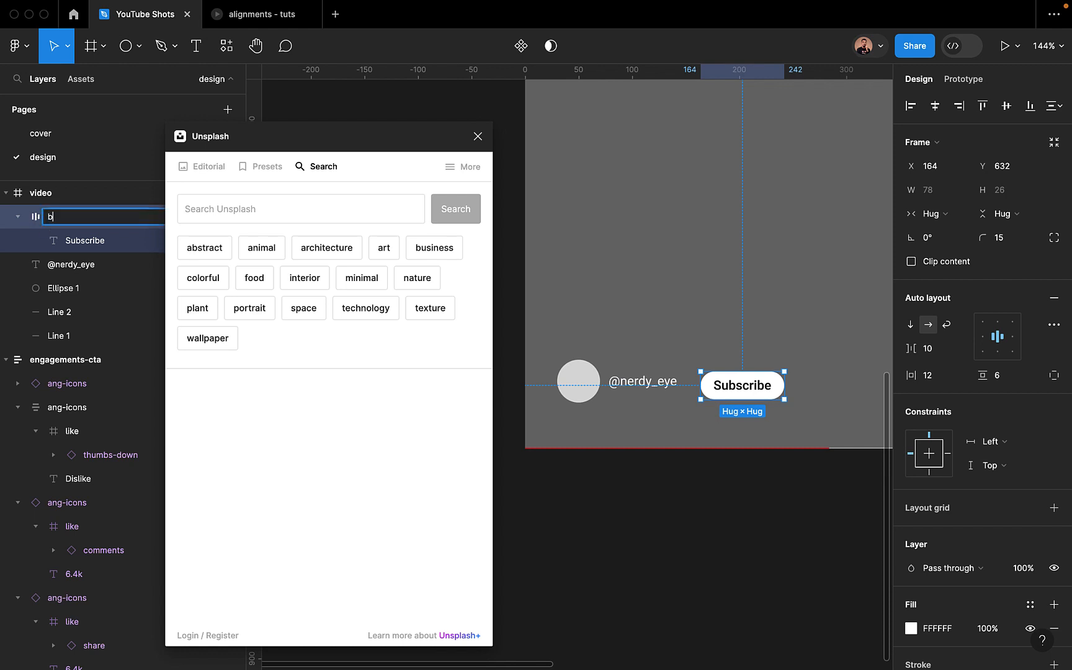
pyautogui.write('tn')
pyautogui.press('Return')
# Search Unsplash for "podcast" photos
pyautogui.write('pod')
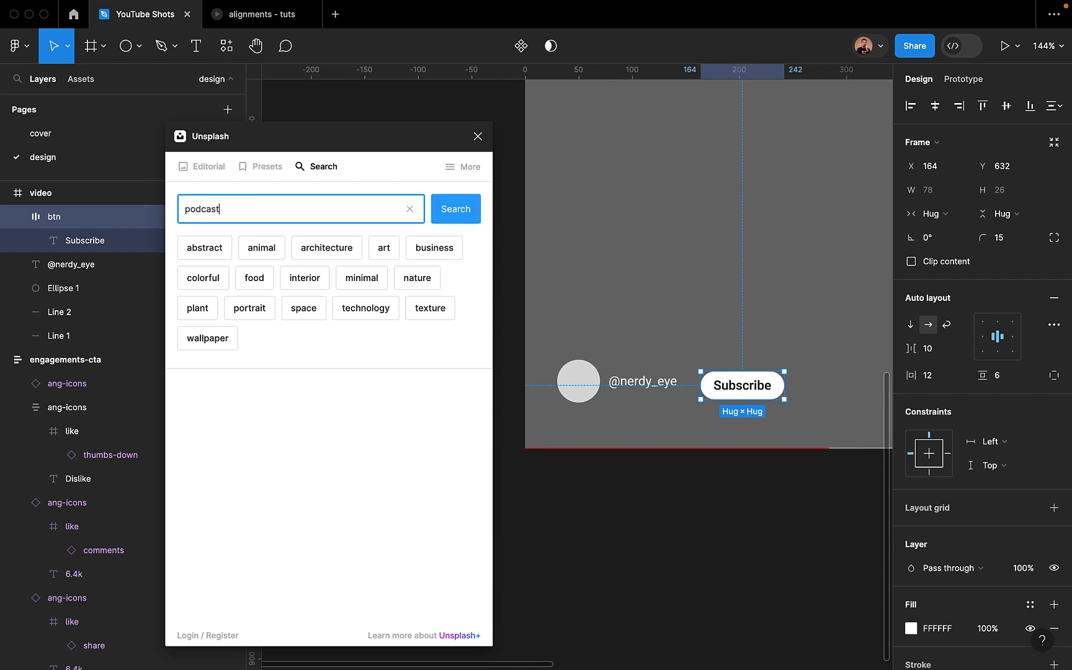
pyautogui.press('Return')
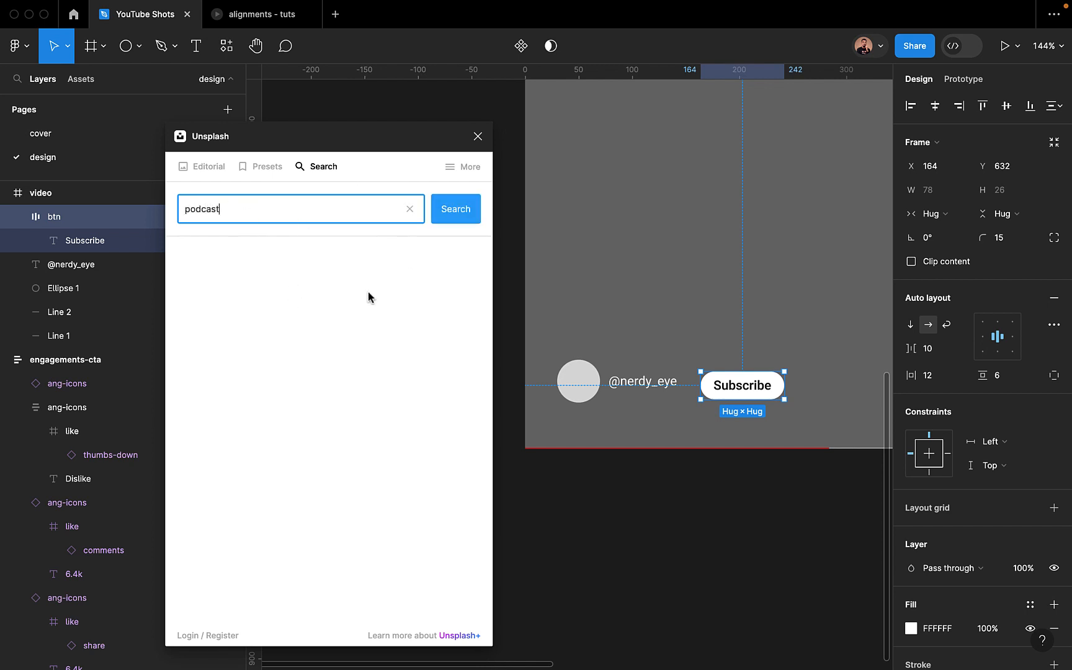
pyautogui.hscroll(1, 617, 510)
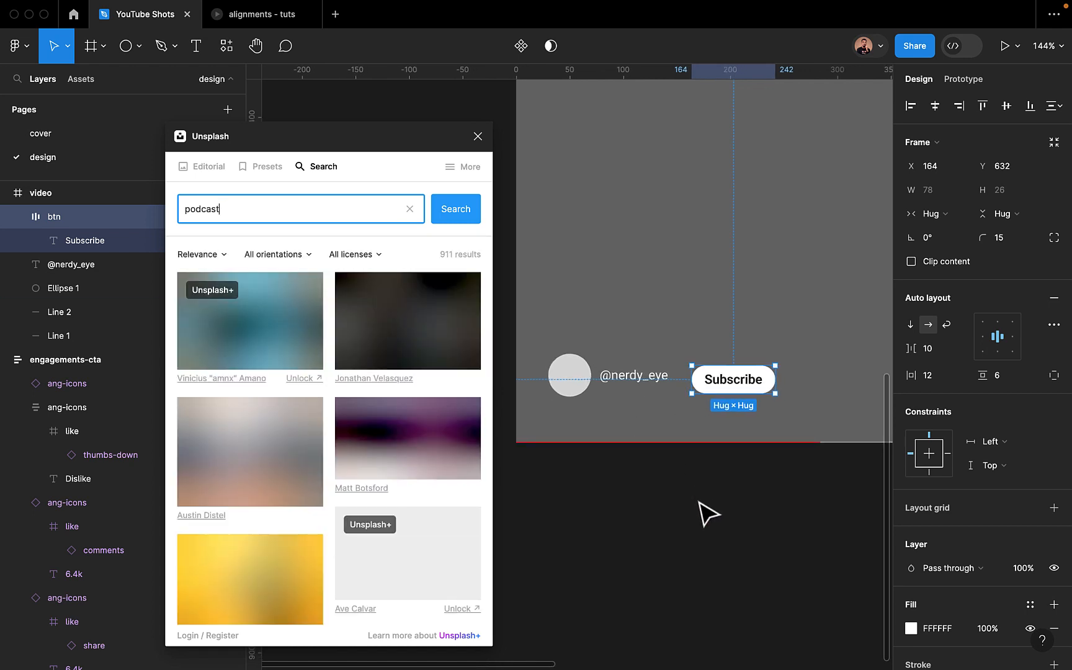
pyautogui.click(681, 529)
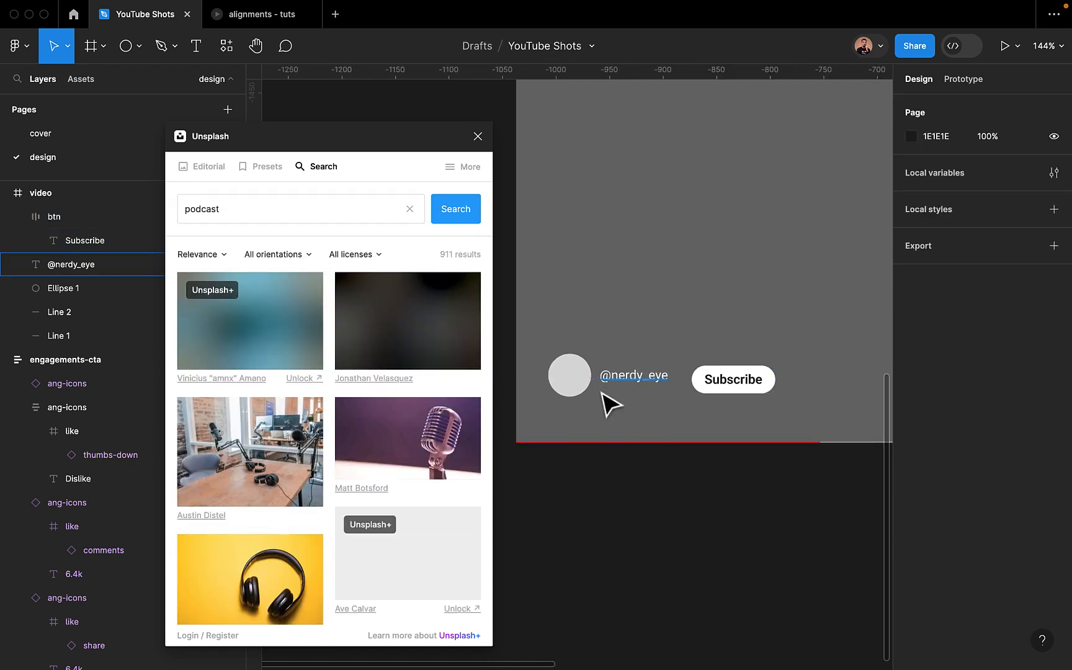
pyautogui.scroll(-5, 617, 404)
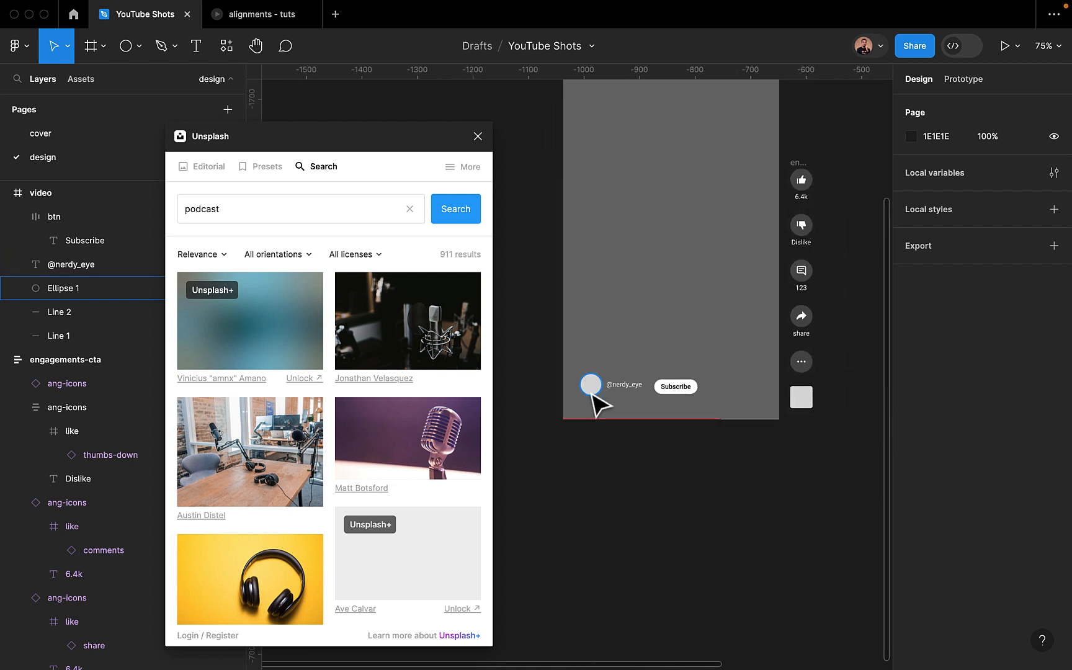
pyautogui.click(595, 389)
pyautogui.keyDown('shift'); pyautogui.click(621, 391); pyautogui.keyUp('shift')
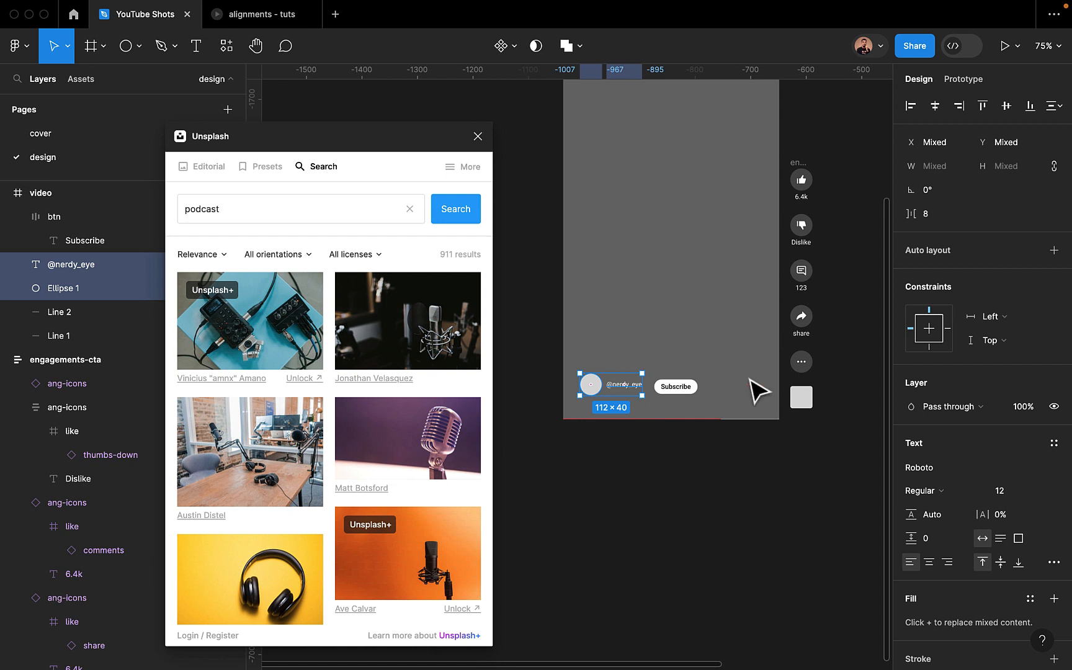
pyautogui.click(1052, 252)
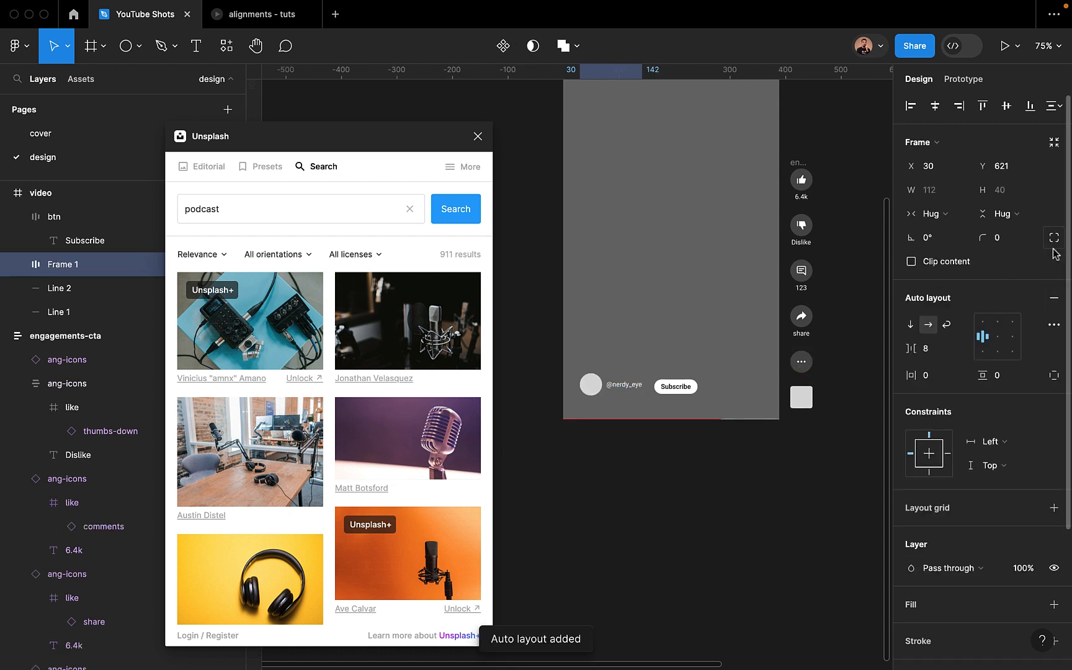
# Rename the auto layout frame holding the circle and the channel handle as "user"
pyautogui.doubleClick(64, 265)
pyautogui.write('user')
pyautogui.press('Return')
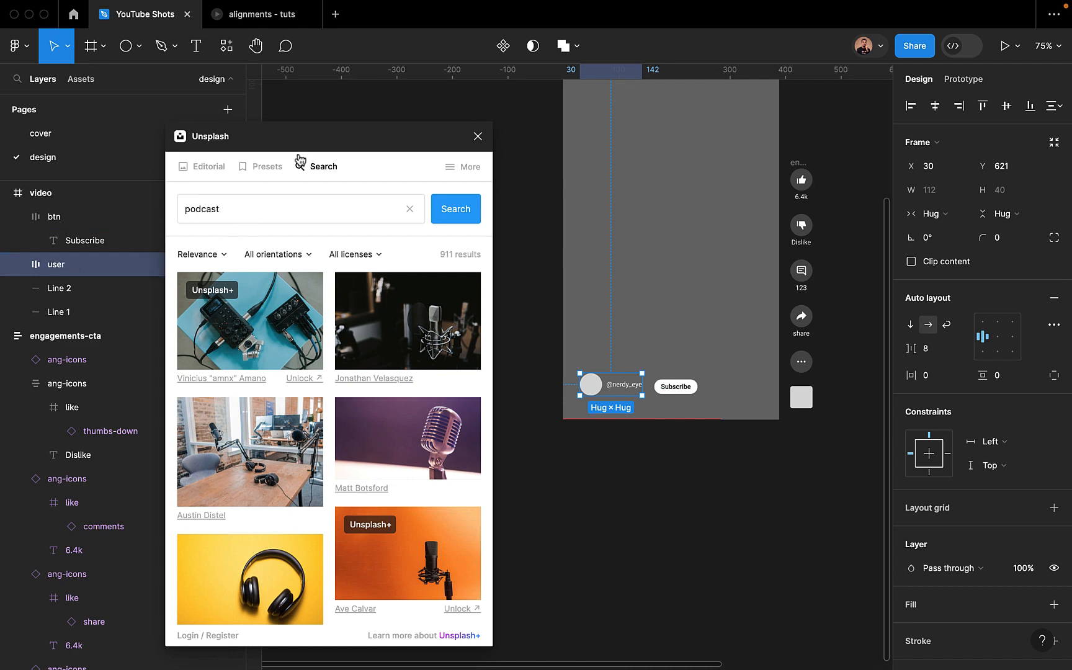
# Combine the user frame and Subscribe button into one horizontal auto layout with automatic spacing, and widen it to 241
pyautogui.moveTo(311, 143); pyautogui.dragTo(355, 495)
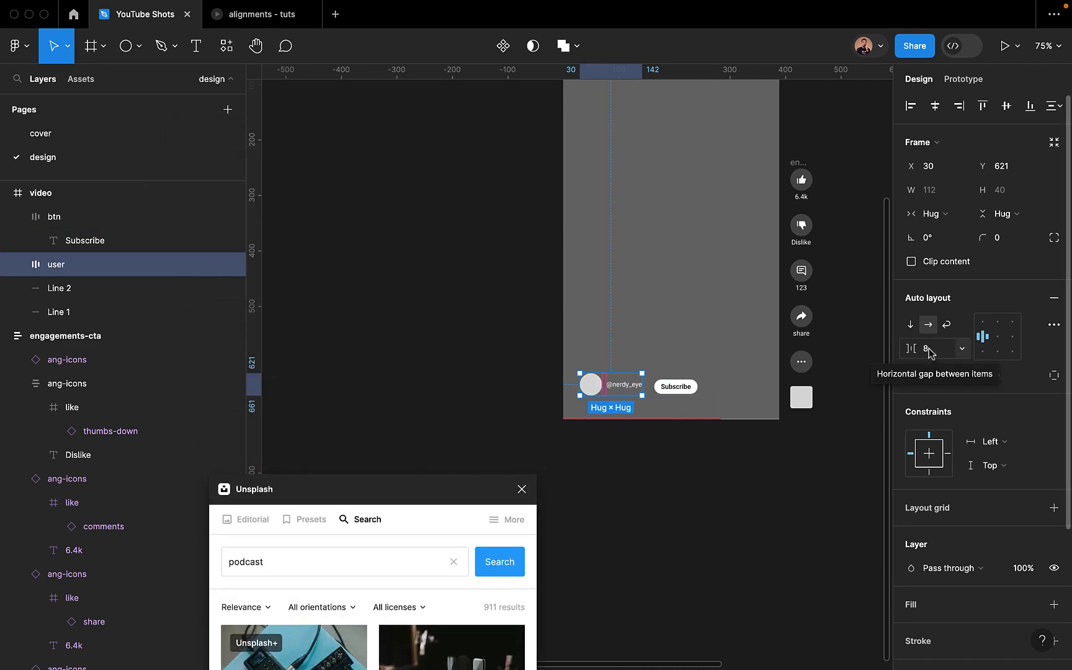
pyautogui.keyDown('shift'); pyautogui.click(685, 392); pyautogui.keyUp('shift')
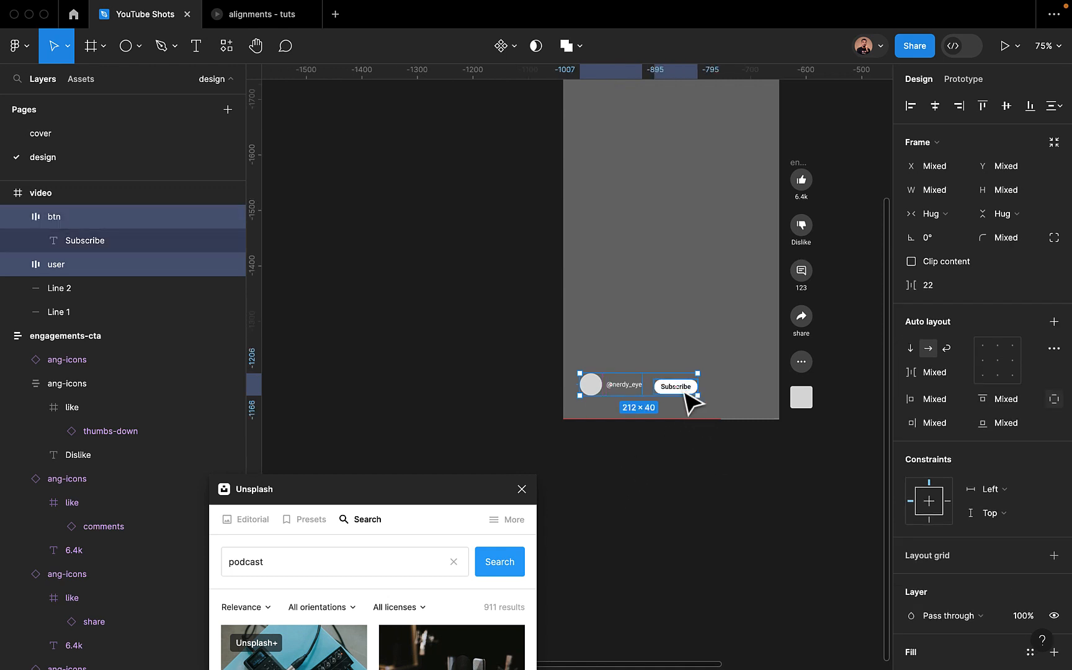
pyautogui.click(1054, 322)
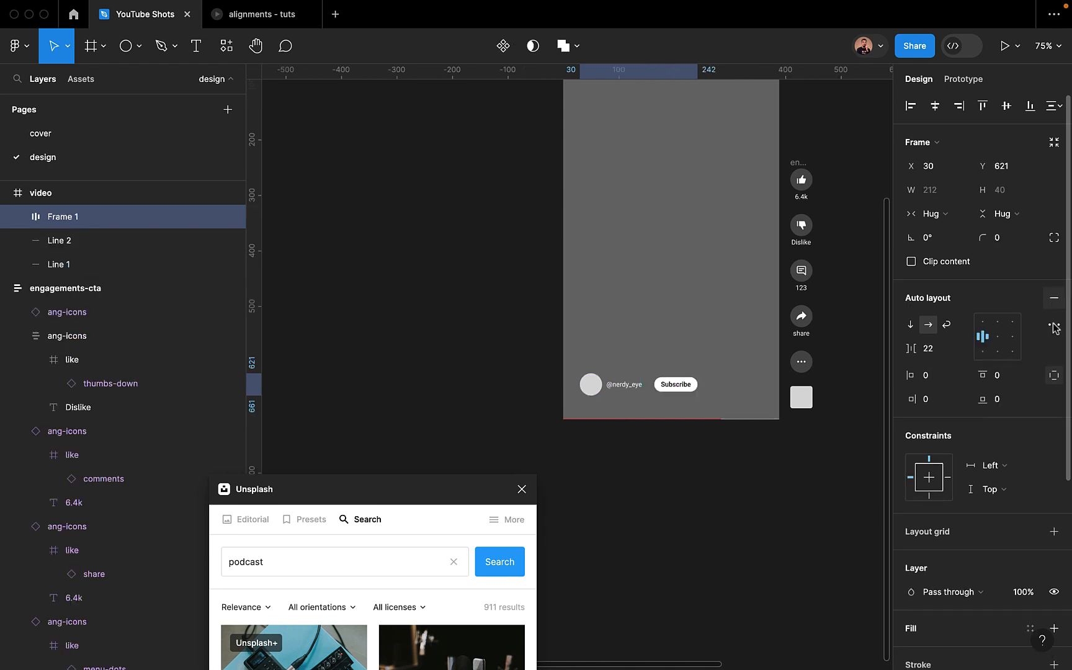
pyautogui.doubleClick(982, 340)
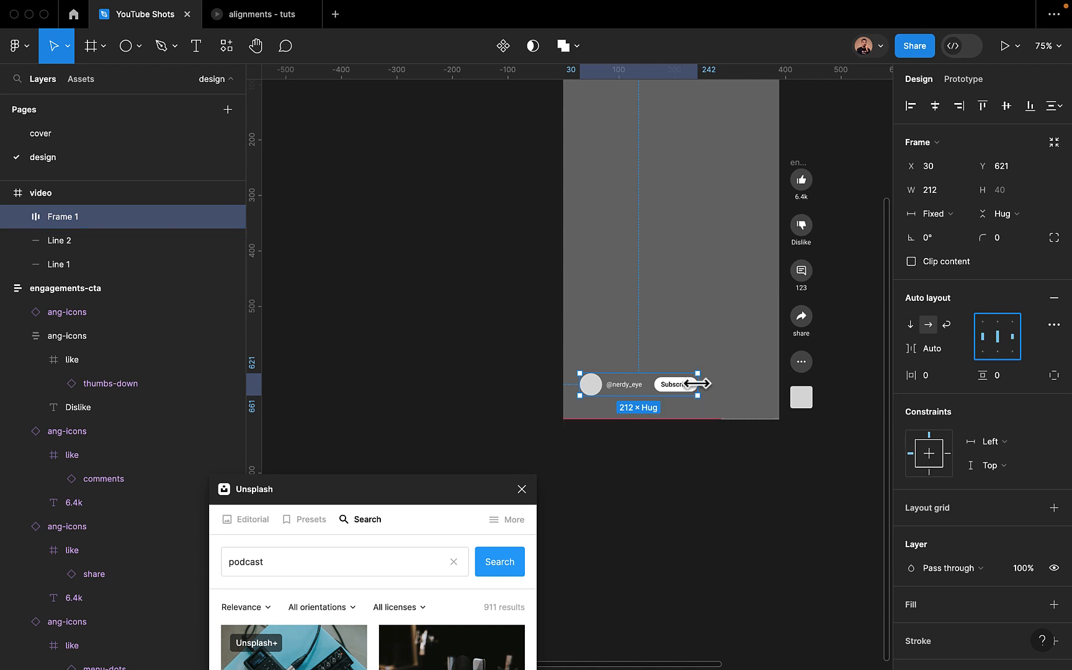
pyautogui.moveTo(708, 384)
pyautogui.mouseDown()
pyautogui.moveTo(761, 383)
pyautogui.moveTo(694, 386)
pyautogui.moveTo(766, 388)
pyautogui.moveTo(714, 391)
pyautogui.mouseUp()
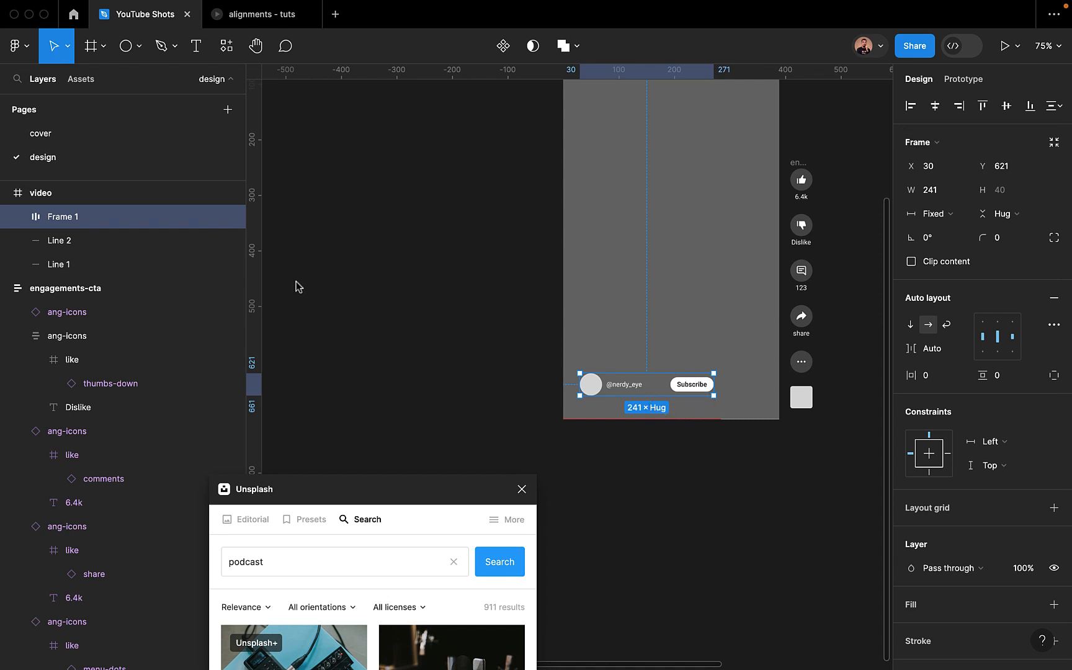
# Rename the new channel row frame as "user+cta"
pyautogui.doubleClick(73, 217)
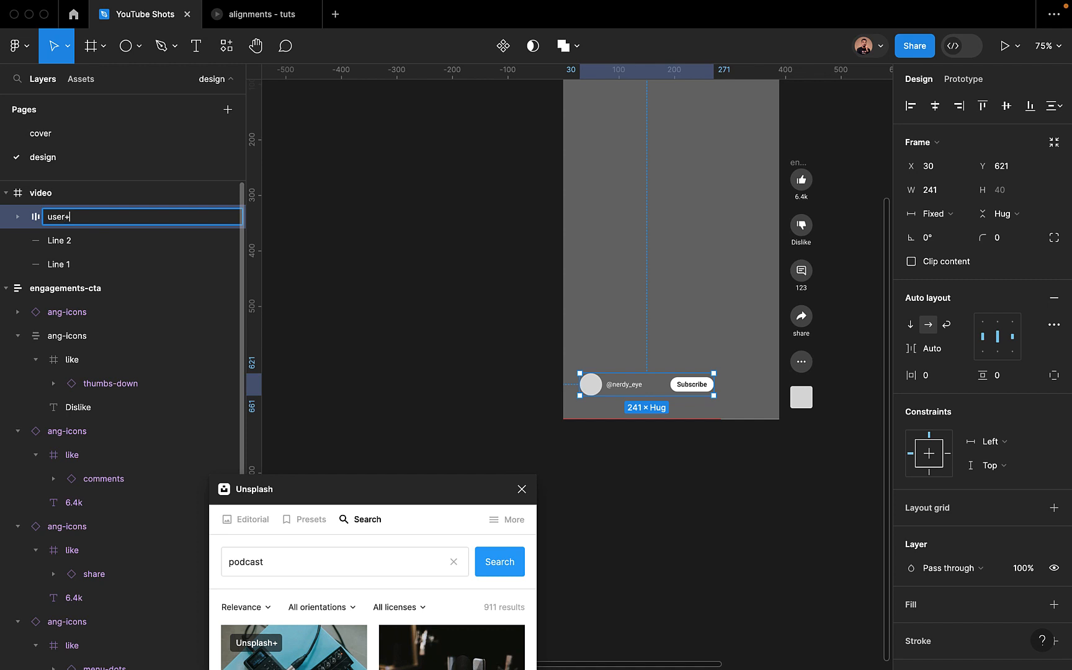
pyautogui.write('user+cta')
pyautogui.press('Return')
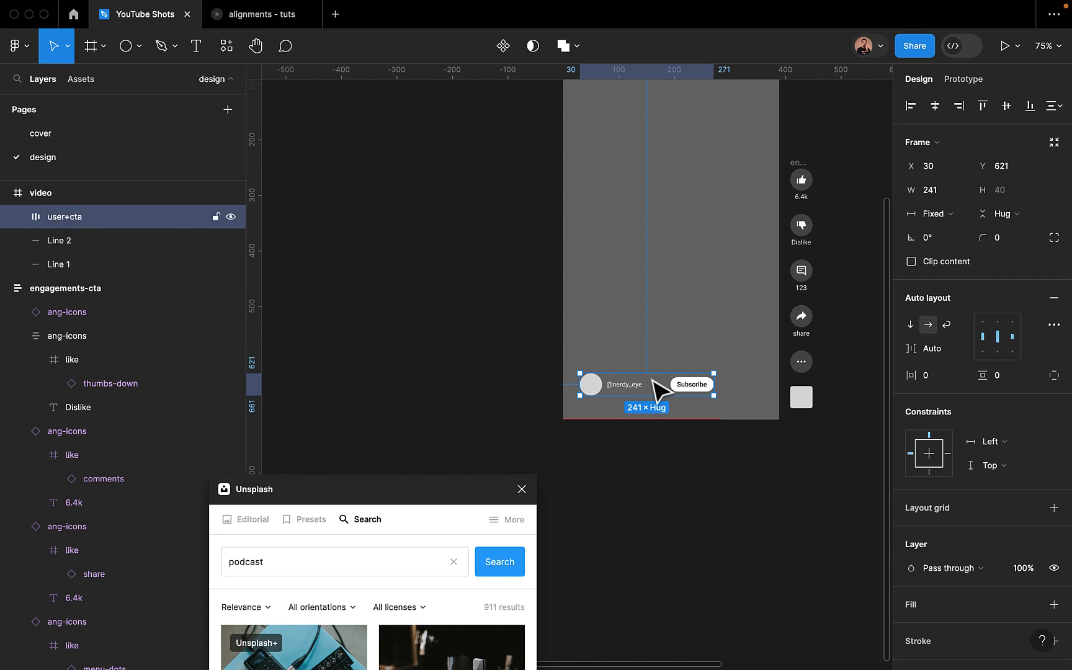
# Align the user+cta row to the video frame's bottom-left corner, then offset it 20 px from both edges
pyautogui.click(910, 107)
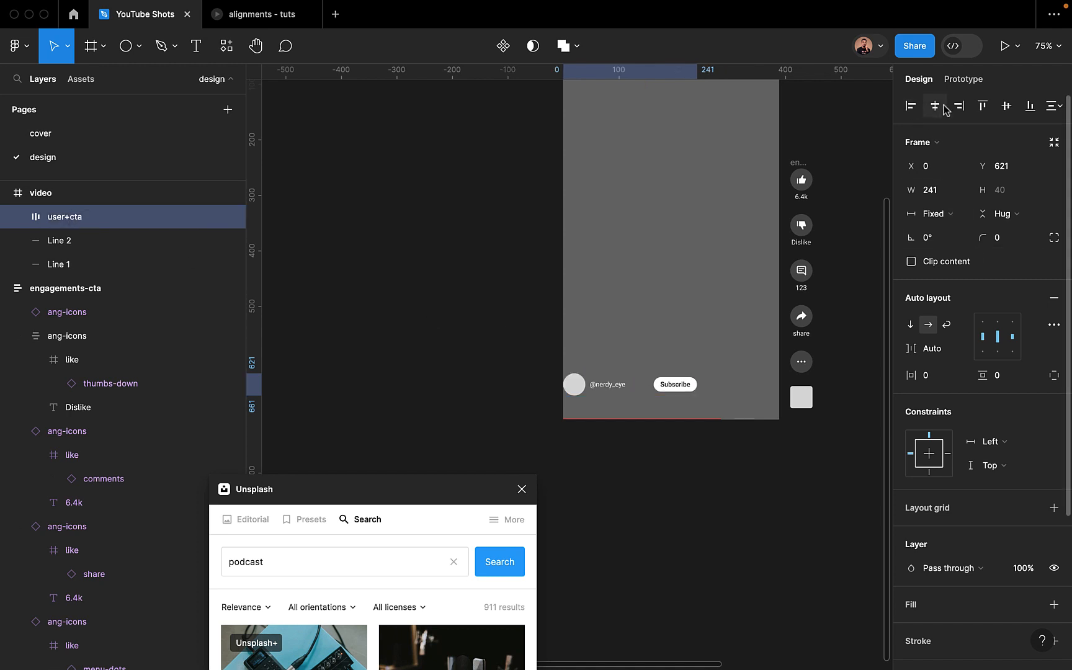
pyautogui.click(1029, 108)
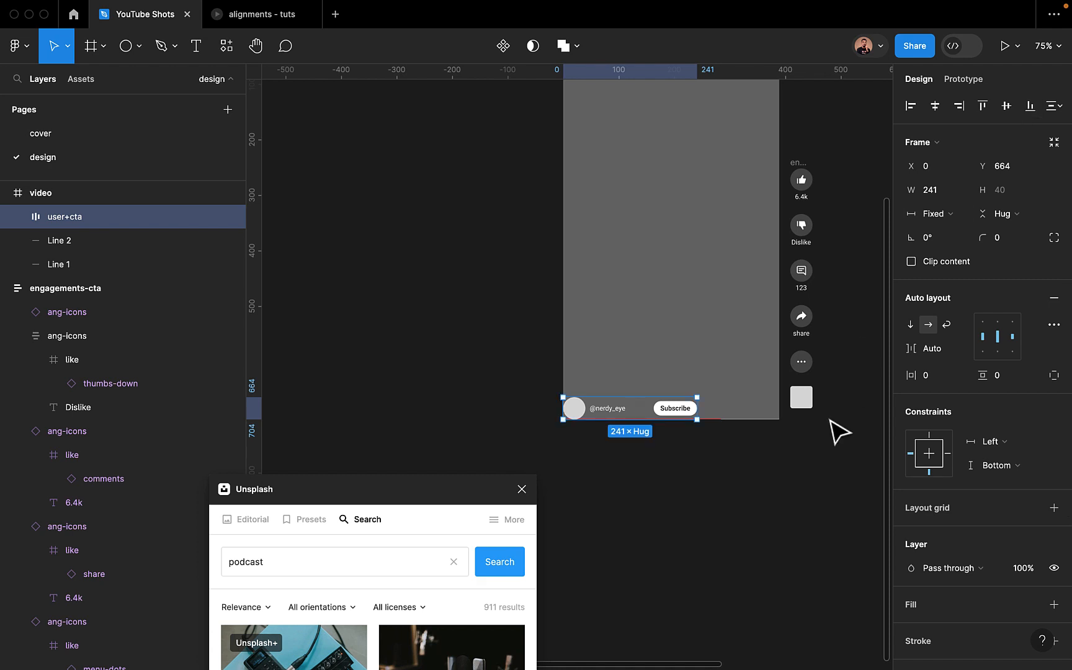
pyautogui.hotkey('shift', 'Up')
pyautogui.hotkey('shift', 'Up')
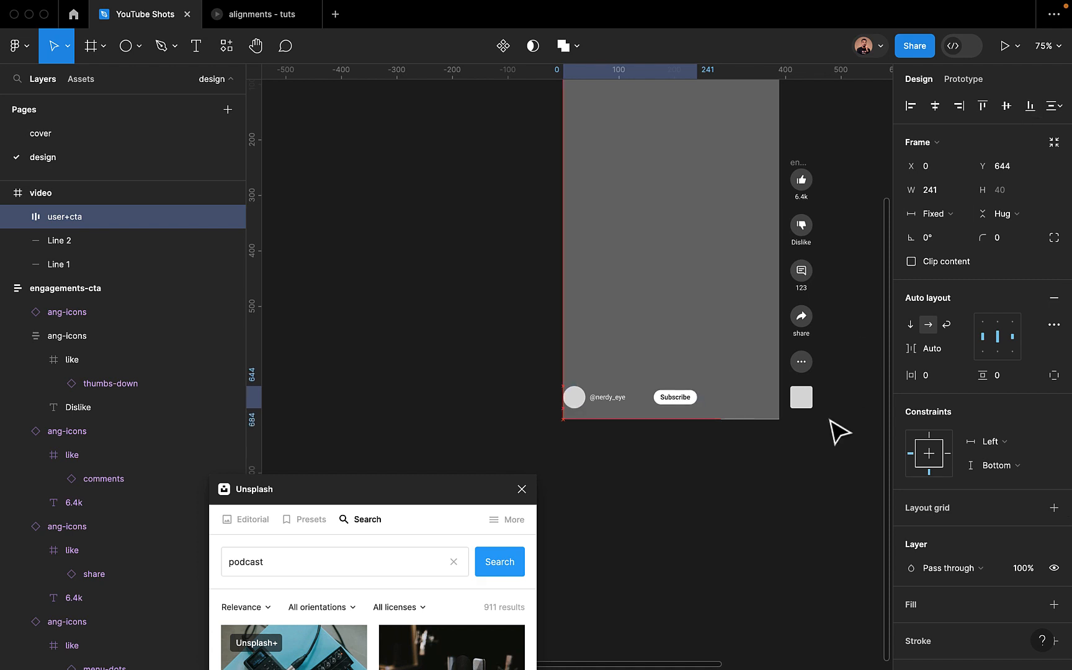
pyautogui.hotkey('shift', 'Right')
pyautogui.hotkey('shift', 'Right')
pyautogui.scroll(5, 718, 455)
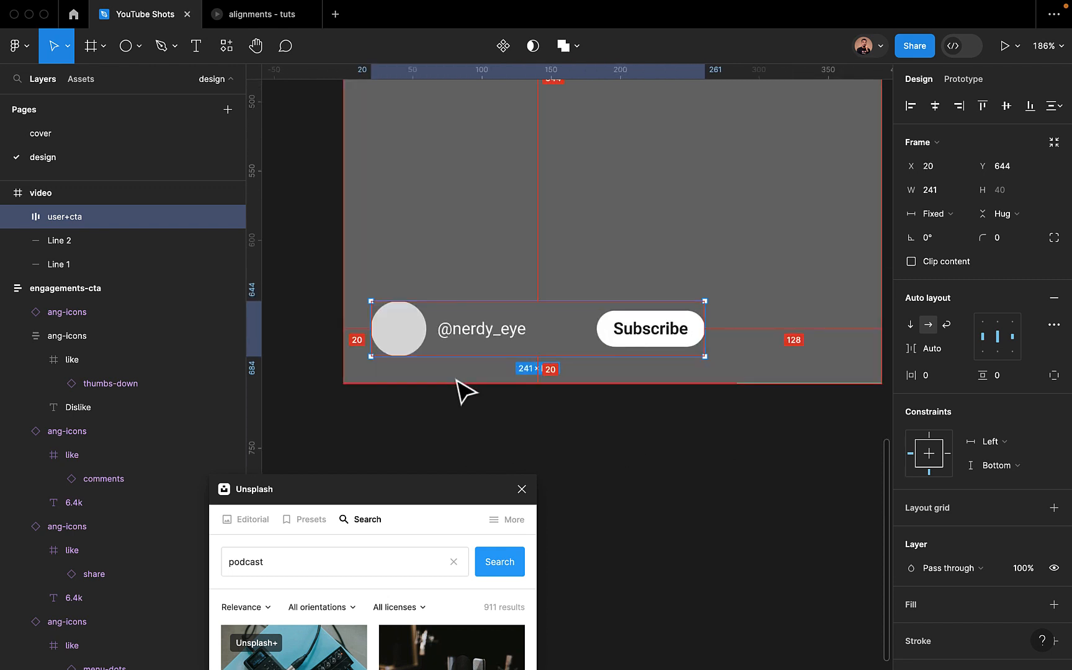
# Widen the user+cta row to 285 so the Subscribe button sits farther from the channel handle
pyautogui.scroll(-5, 465, 390)
pyautogui.scroll(-4, 465, 391)
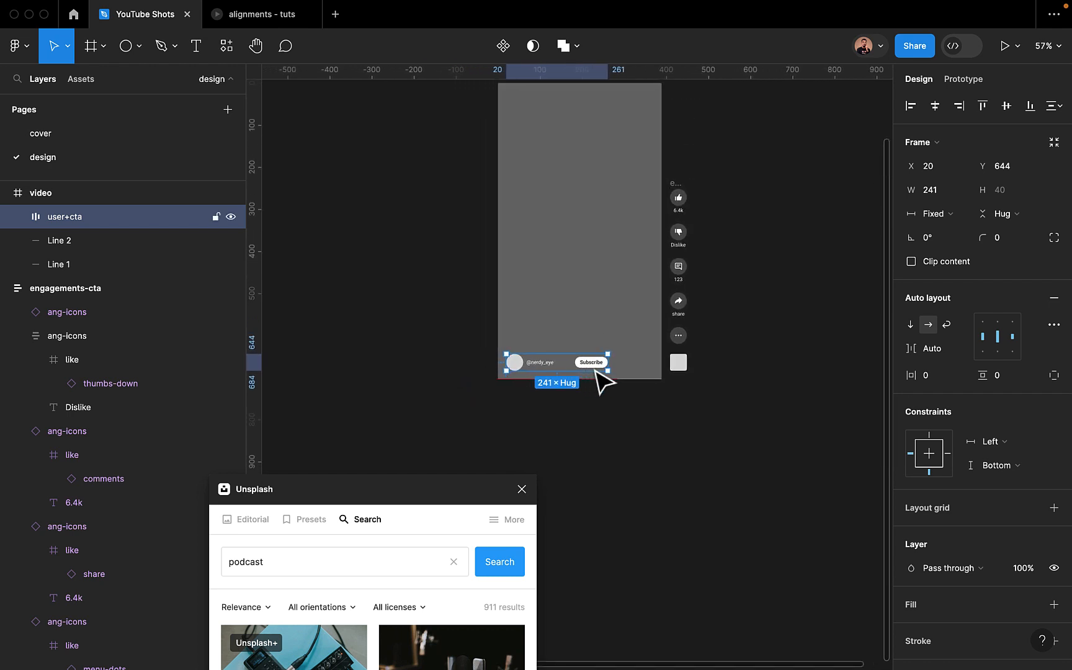
pyautogui.moveTo(616, 362); pyautogui.dragTo(627, 362)
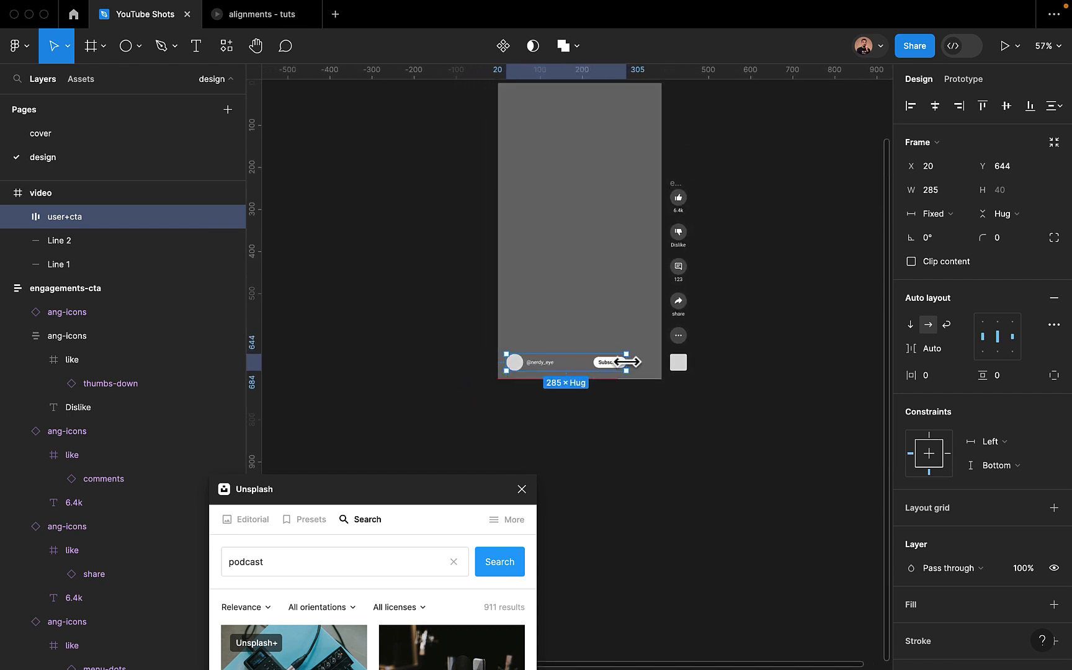
pyautogui.click(603, 407)
pyautogui.scroll(-3, 605, 411)
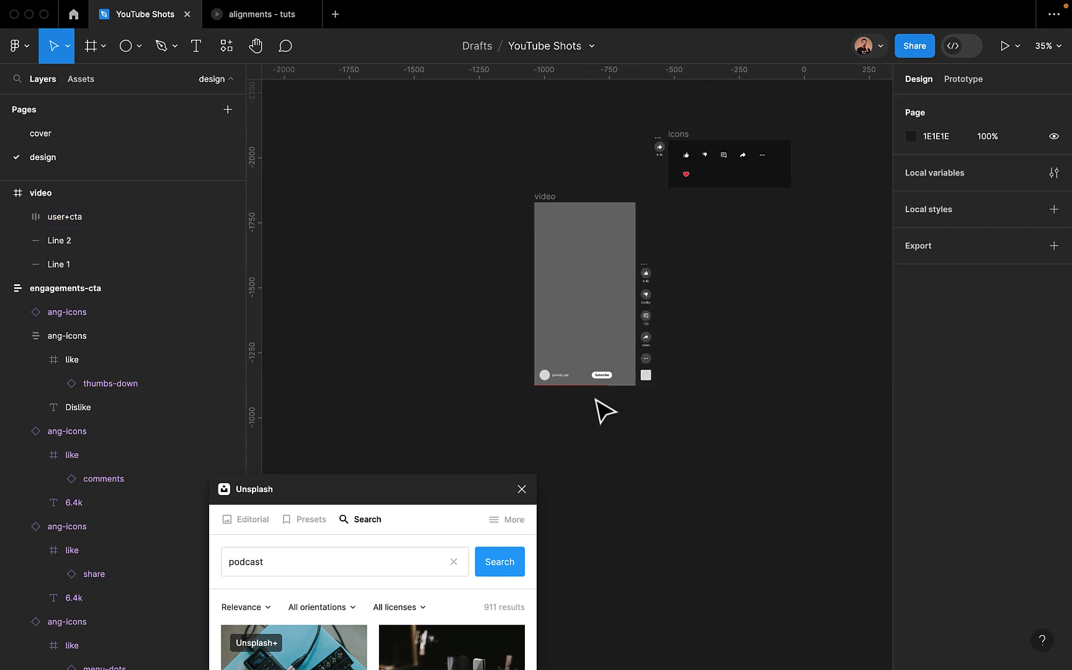
# Fill the video frame with the Unsplash podcast photo of a woman holding a phone at a wooden table, then close the plugin
pyautogui.moveTo(358, 493); pyautogui.dragTo(343, 167)
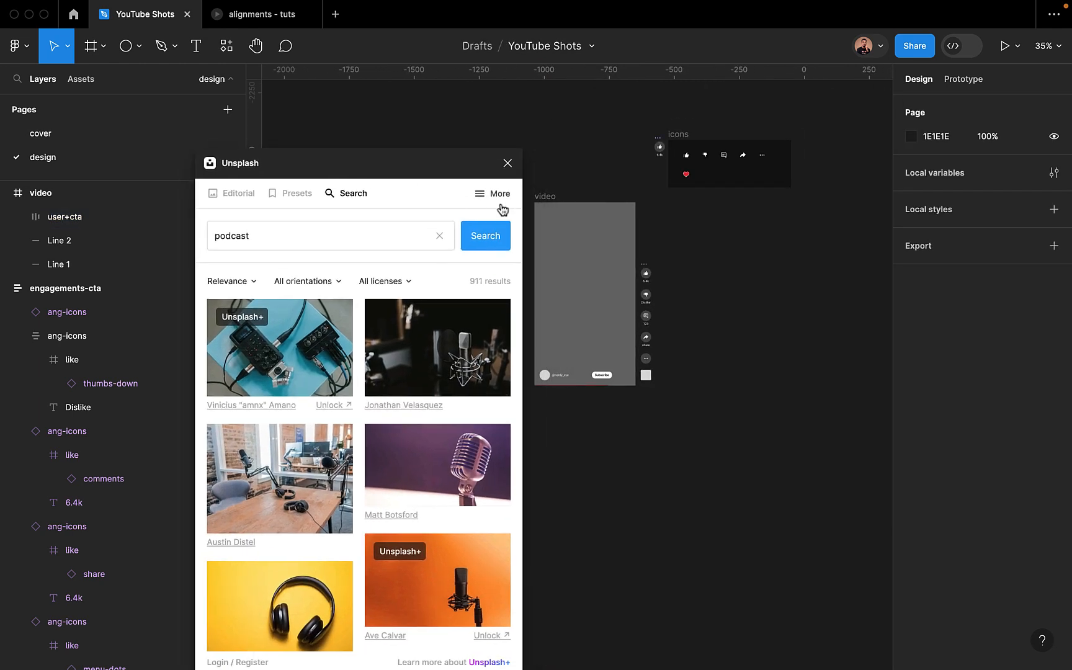
pyautogui.scroll(3, 578, 260)
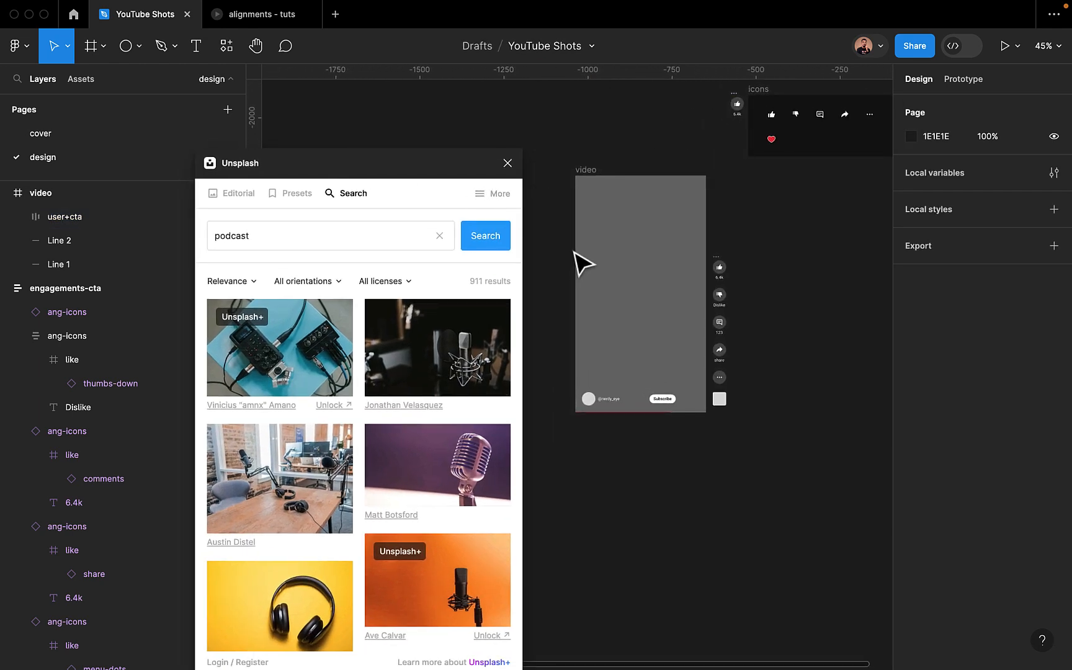
pyautogui.click(598, 175)
pyautogui.scroll(-5, 344, 427)
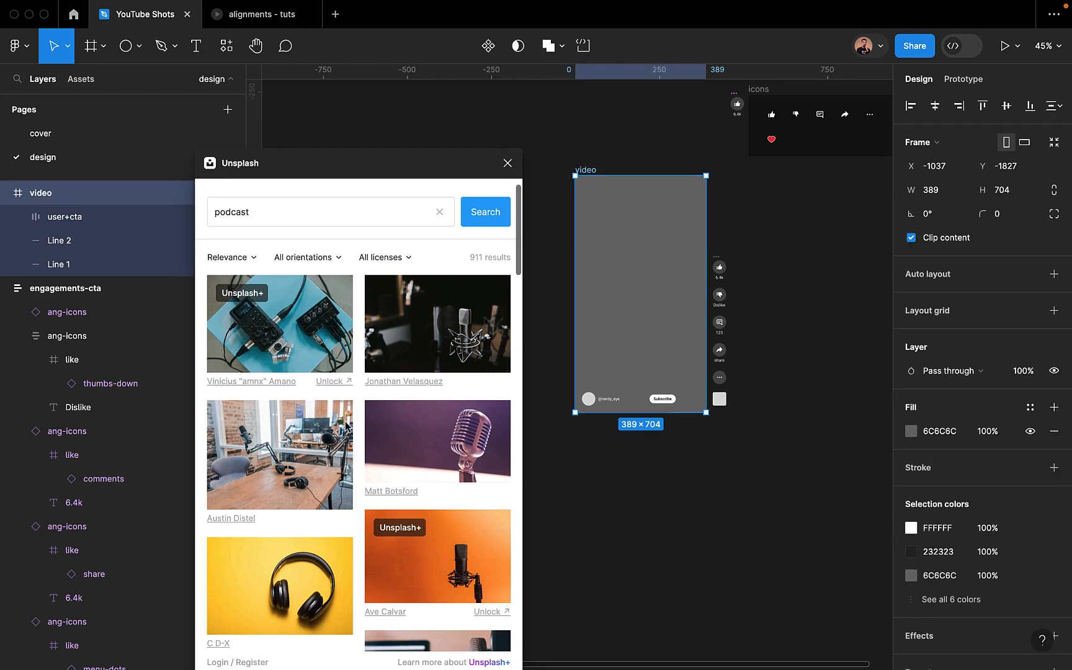
pyautogui.scroll(-4, 345, 427)
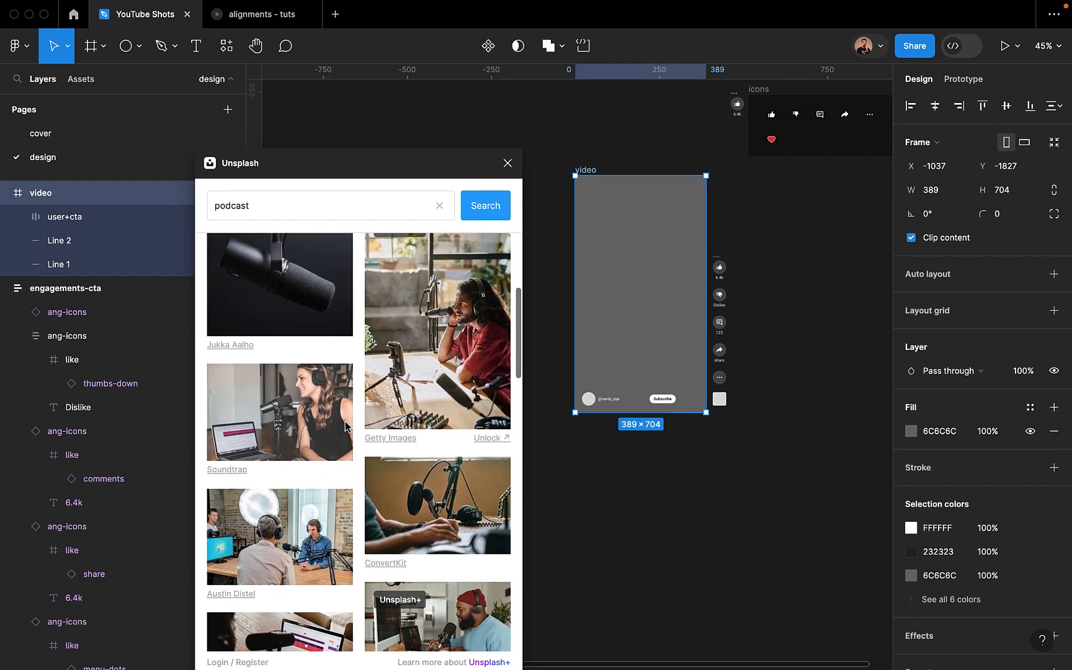
pyautogui.scroll(-5, 444, 494)
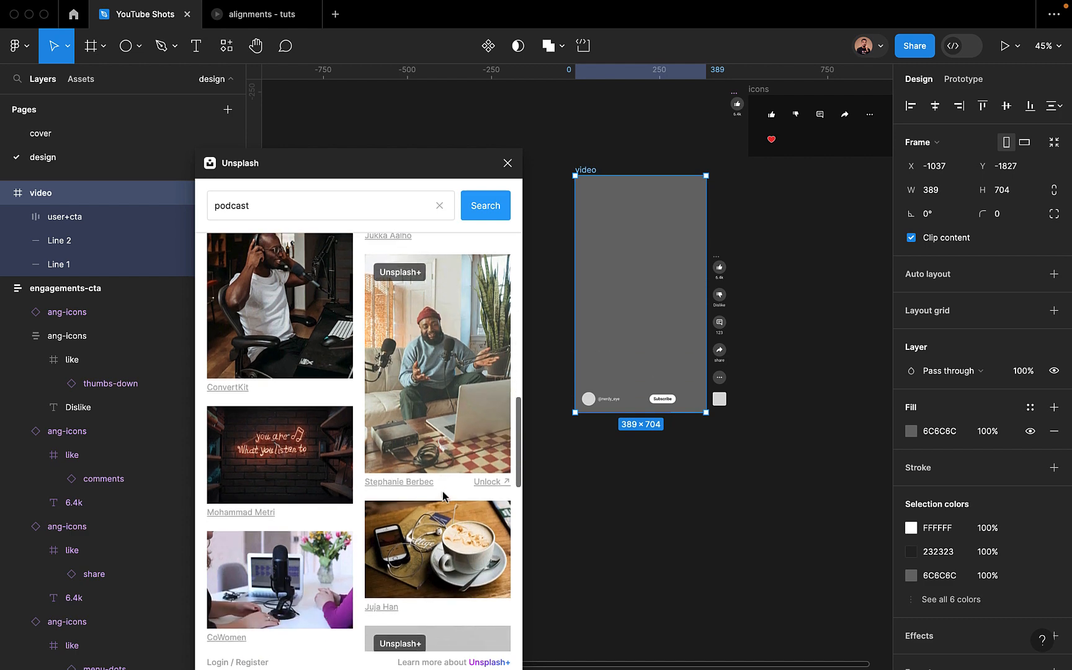
pyautogui.scroll(3, 444, 496)
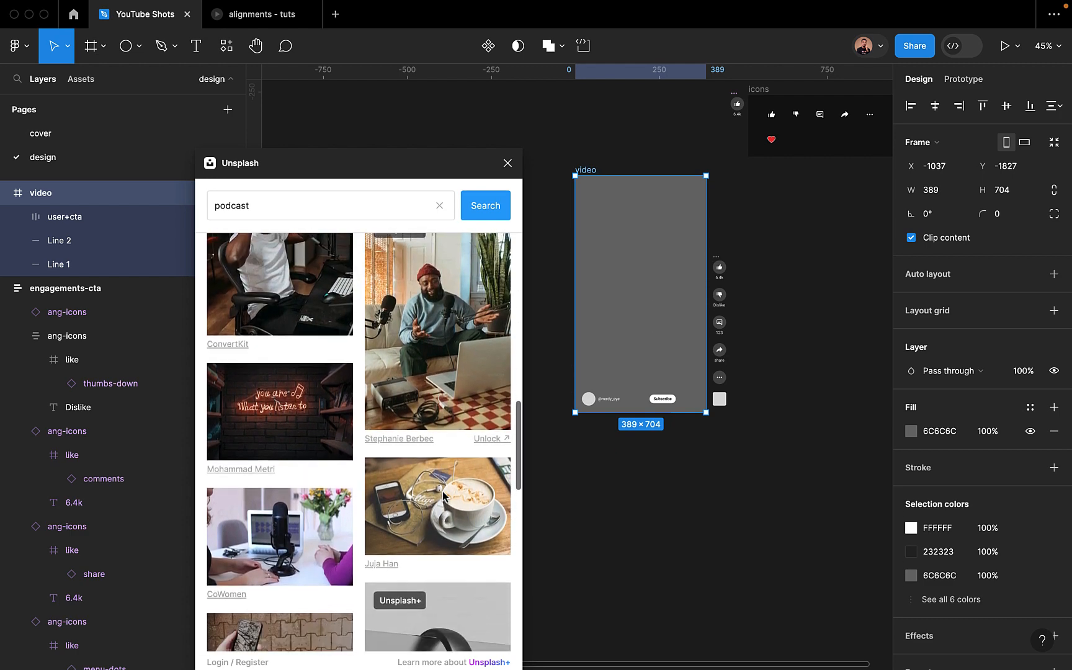
pyautogui.scroll(-9, 433, 341)
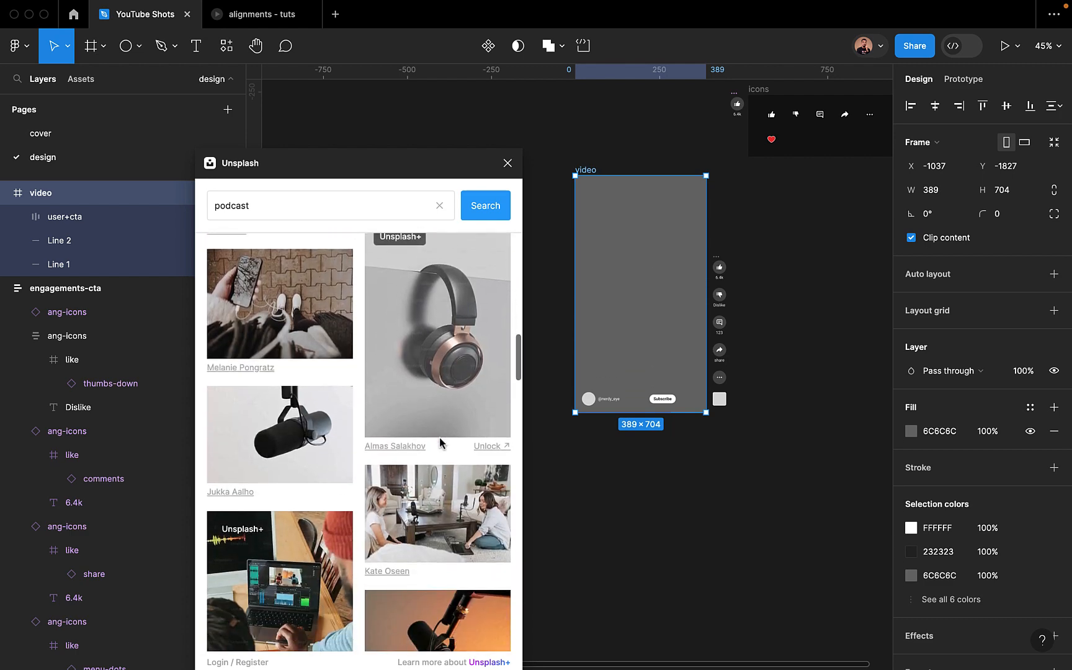
pyautogui.scroll(-4, 440, 442)
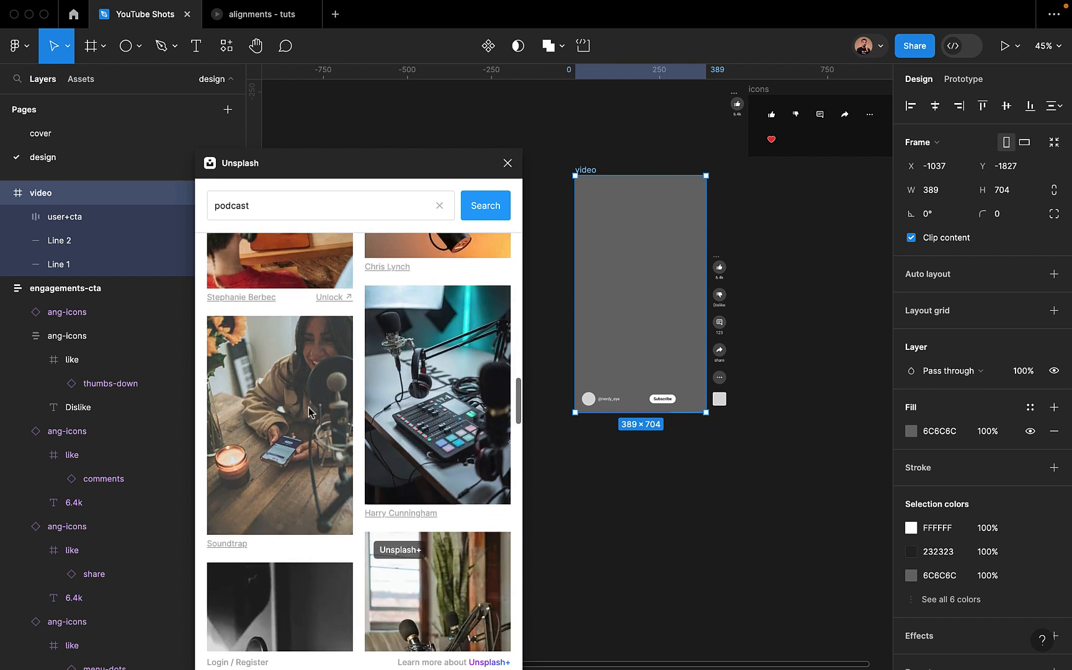
pyautogui.click(289, 428)
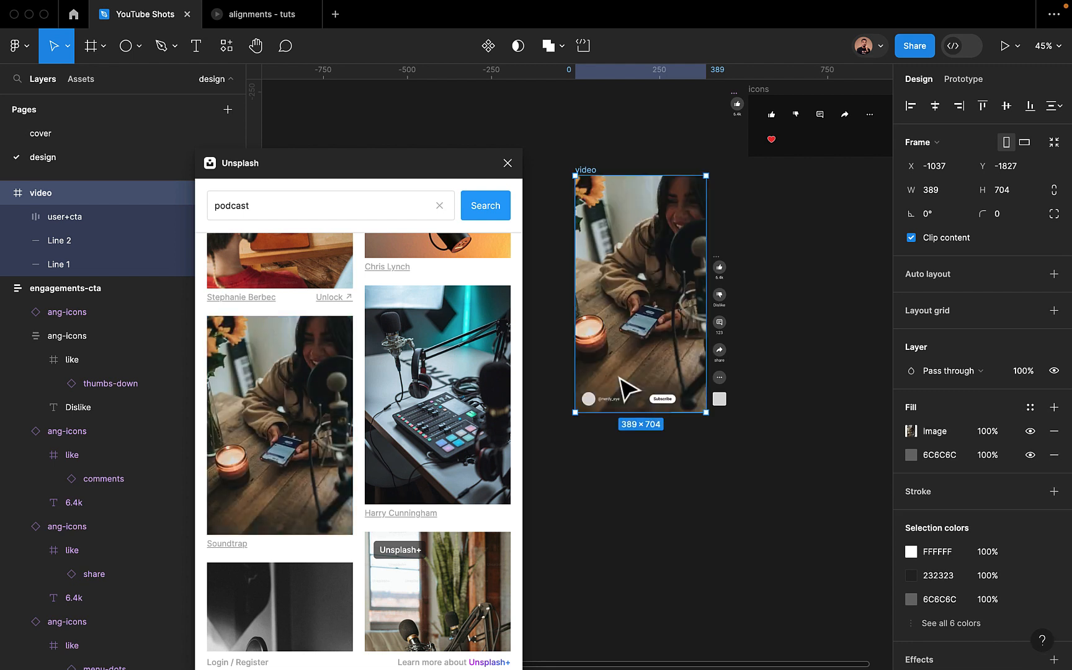
pyautogui.click(507, 162)
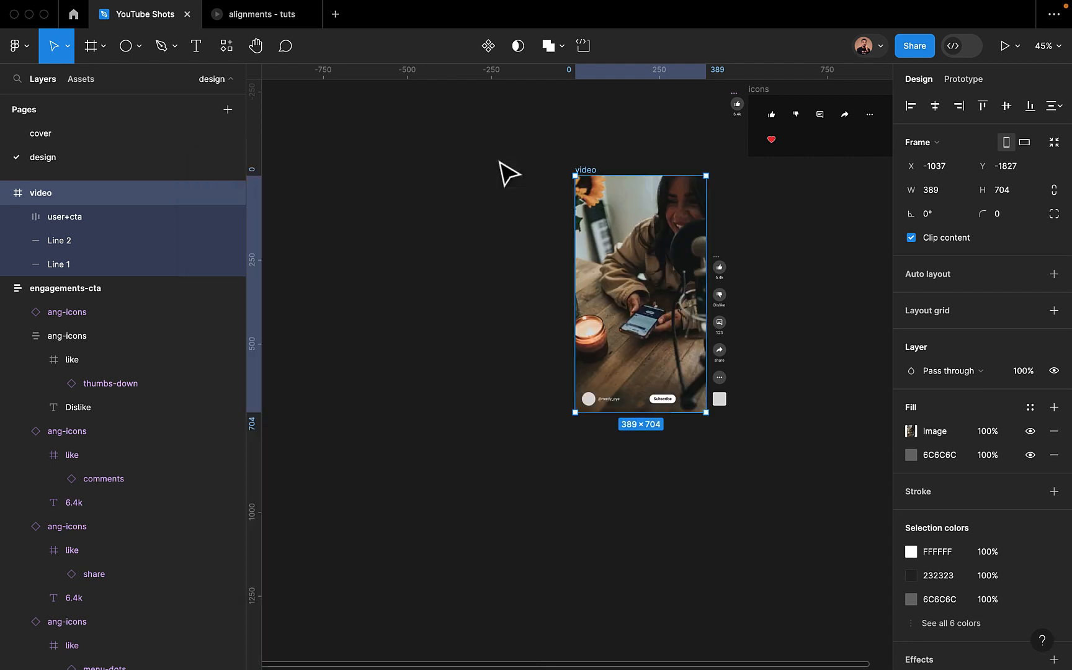
# Examine how the comments panel opens and closes in the alignments - tuts prototype, then return to the YouTube Shots file
pyautogui.click(263, 15)
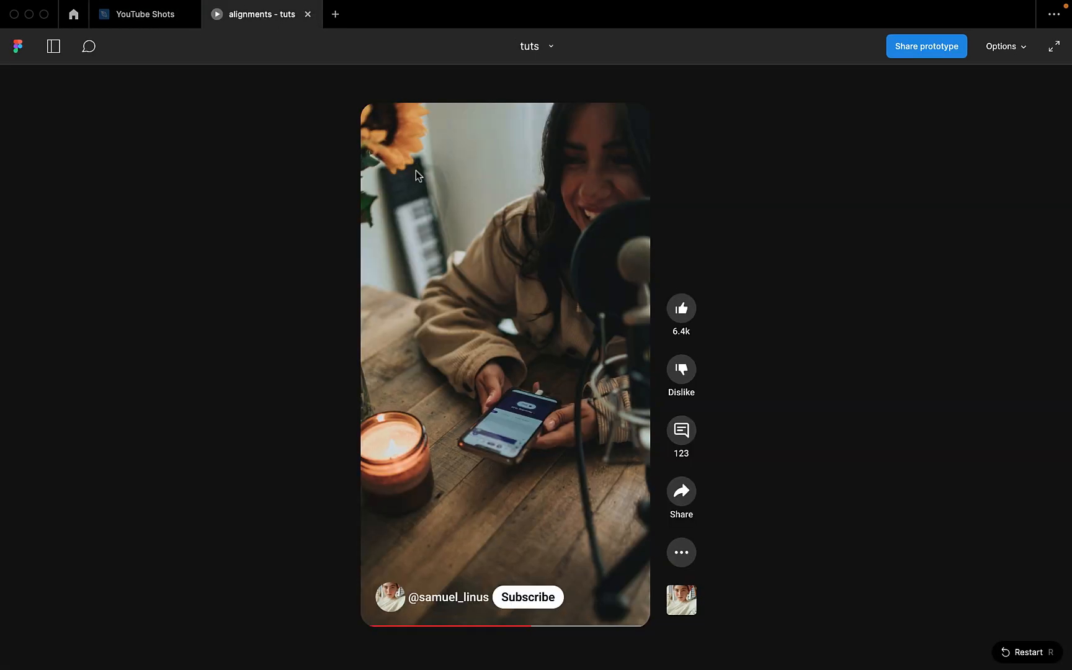
pyautogui.click(683, 437)
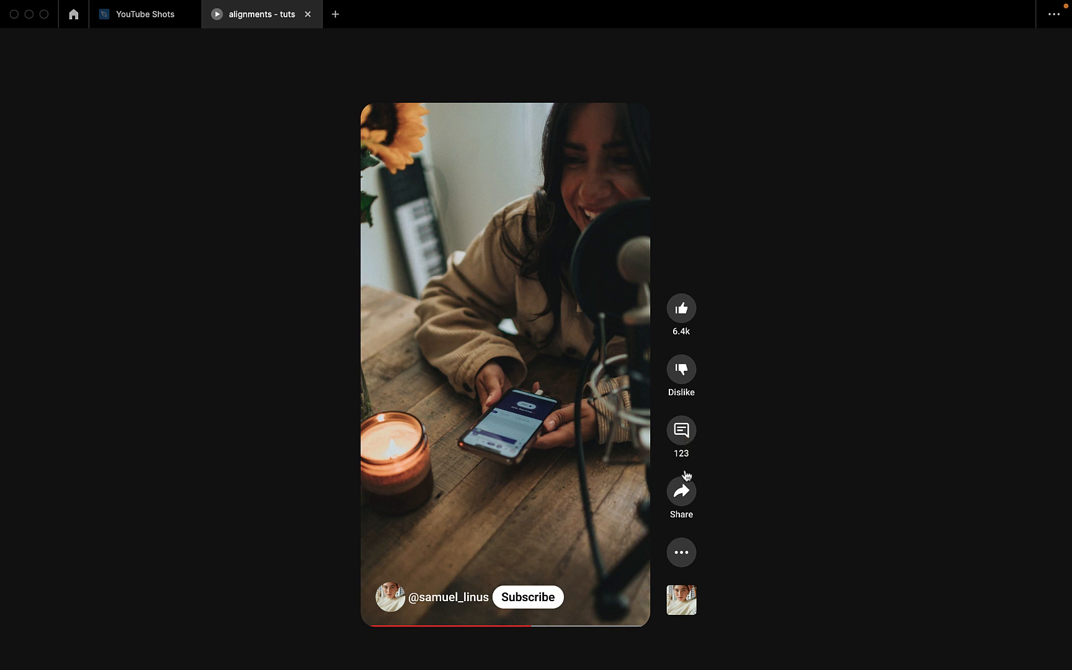
pyautogui.click(681, 434)
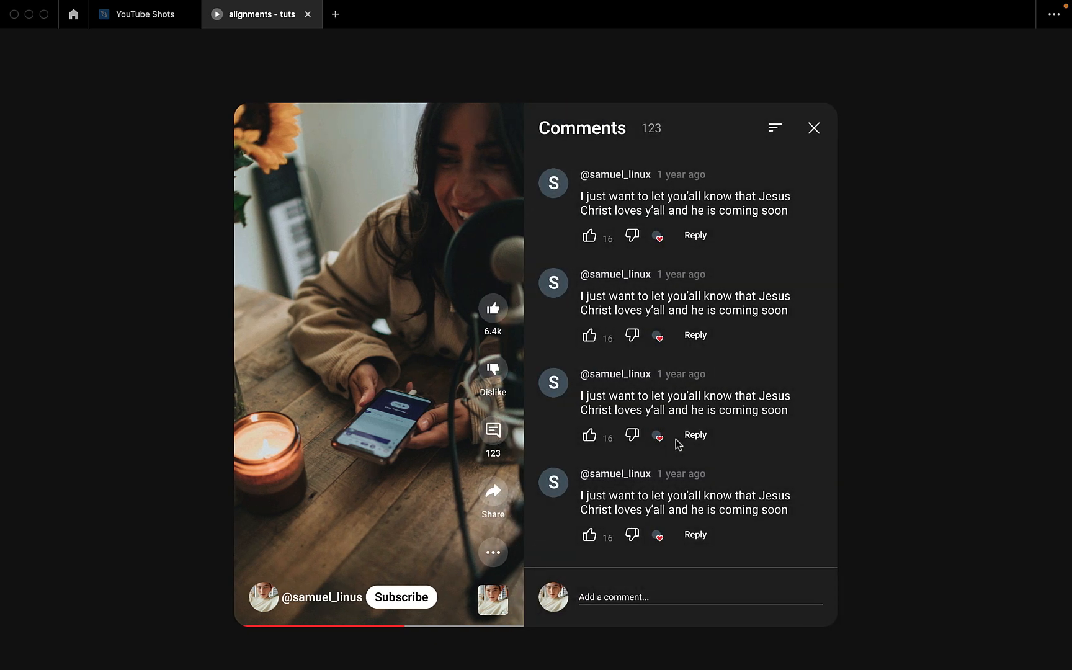
pyautogui.click(814, 128)
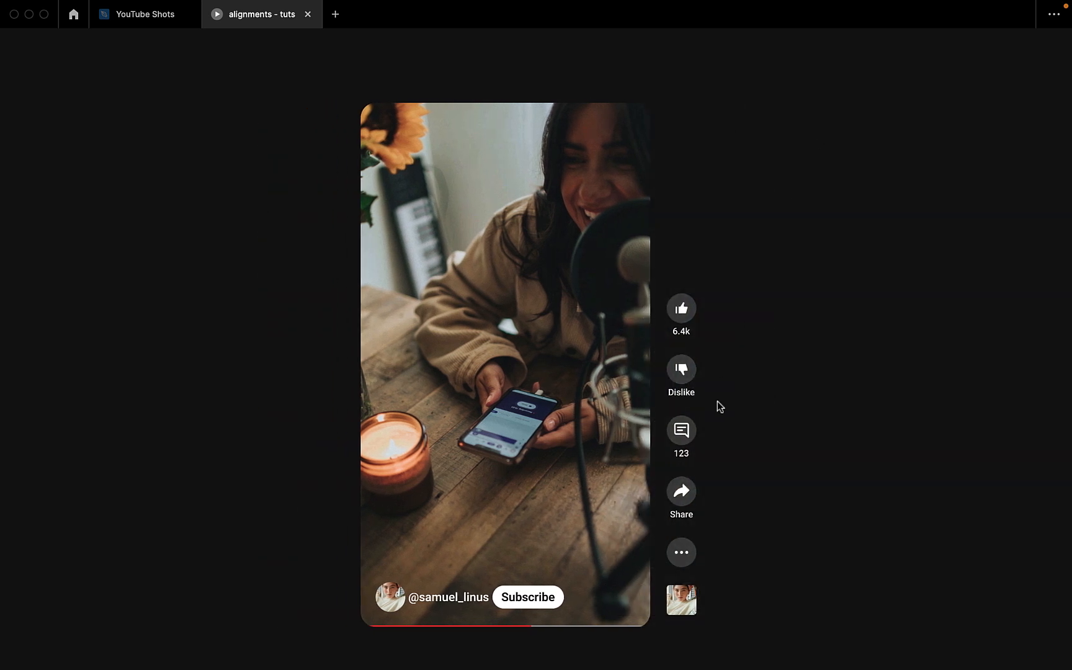
pyautogui.click(682, 434)
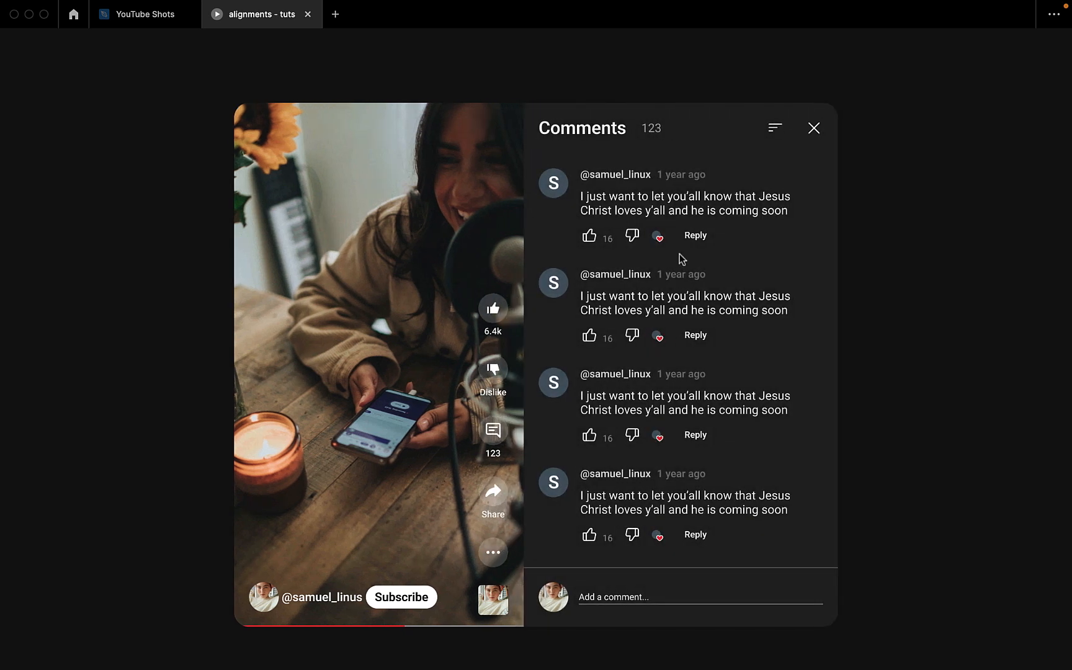
pyautogui.click(813, 129)
pyautogui.click(683, 438)
pyautogui.click(142, 17)
# Move the video frame and the engagement buttons together farther down the canvas, away from the icons frame
pyautogui.hscroll(4, 474, 311)
pyautogui.scroll(2, 473, 311)
pyautogui.scroll(-1, 474, 311)
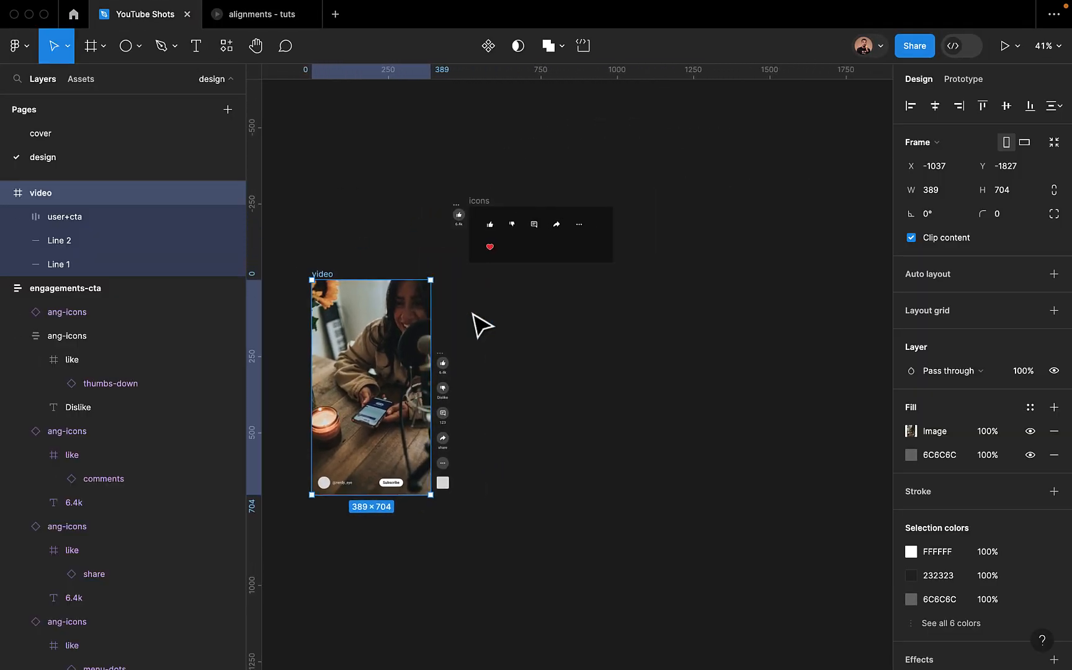
pyautogui.click(520, 325)
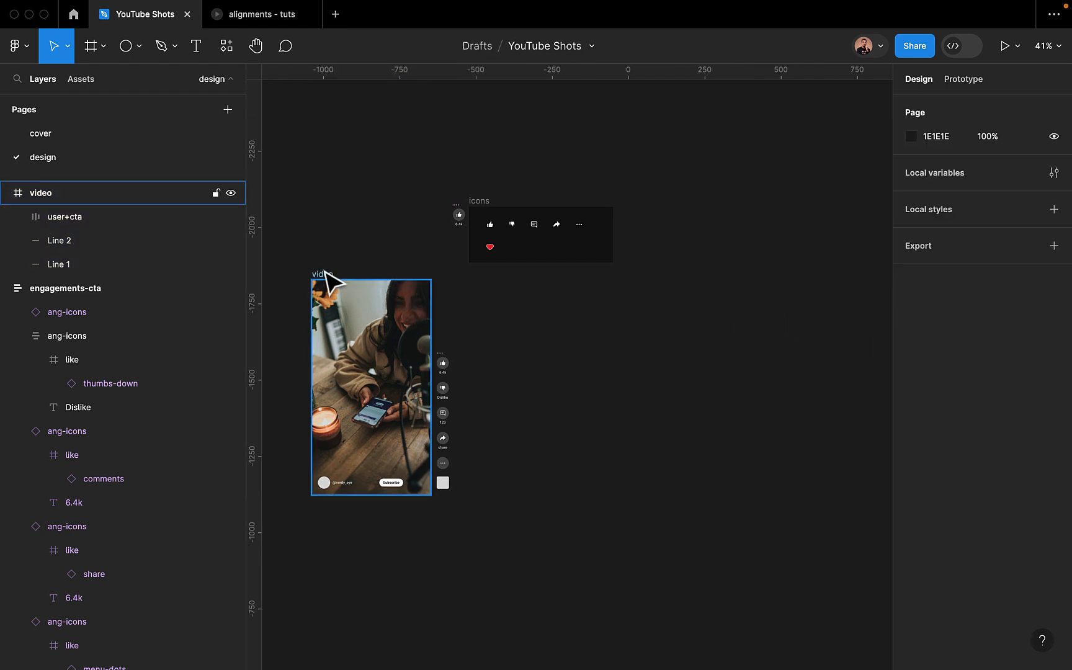
pyautogui.moveTo(294, 262); pyautogui.dragTo(462, 517)
pyautogui.scroll(-2, 328, 313)
pyautogui.hscroll(-2, 329, 313)
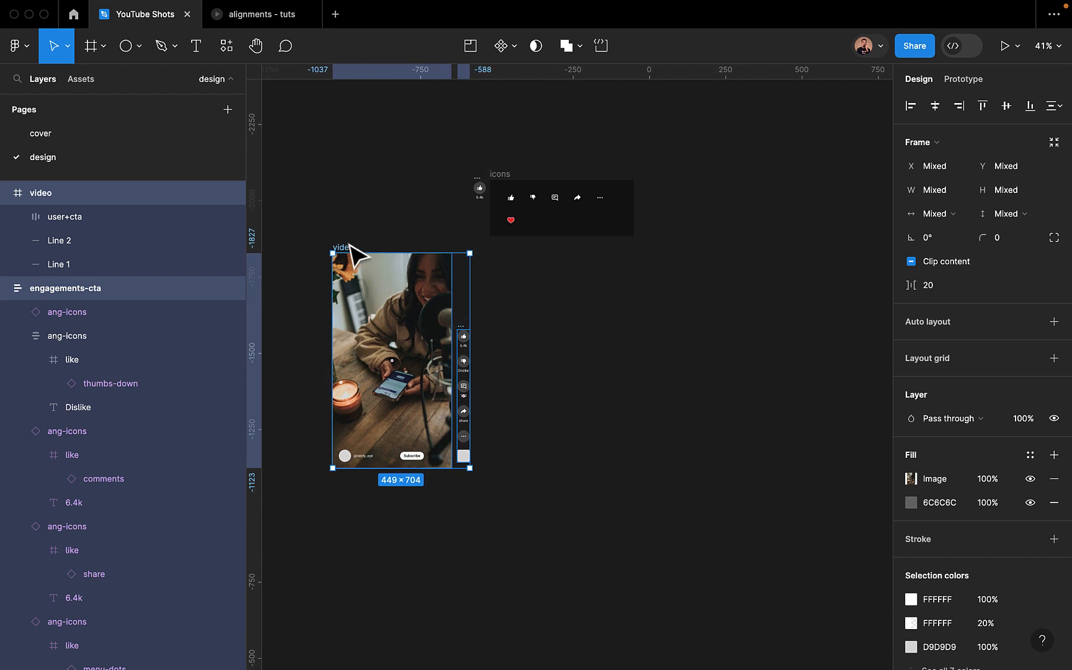
pyautogui.moveTo(347, 245); pyautogui.dragTo(344, 306)
pyautogui.click(538, 366)
# Add a text layer reading "Comments" on the empty canvas beside the video frame
pyautogui.scroll(-2, 538, 366)
pyautogui.hscroll(1, 539, 366)
pyautogui.keyDown('ctrl'); pyautogui.scroll(1, 538, 366); pyautogui.keyUp('ctrl')
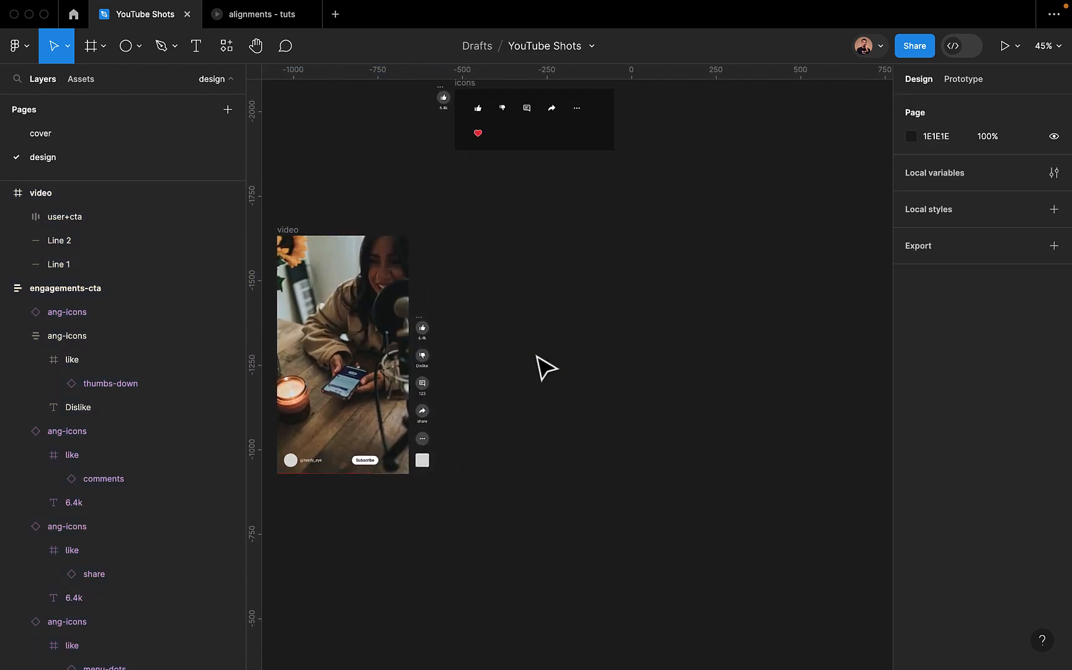
pyautogui.click(197, 49)
pyautogui.click(476, 250)
pyautogui.write('Commen')
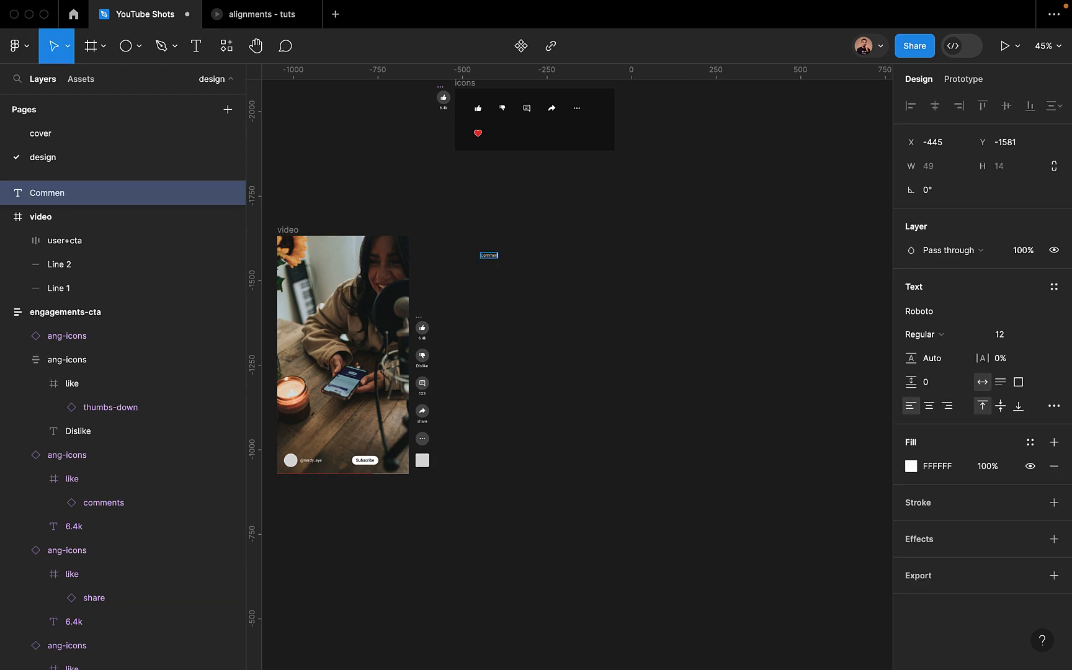
pyautogui.press('Escape')
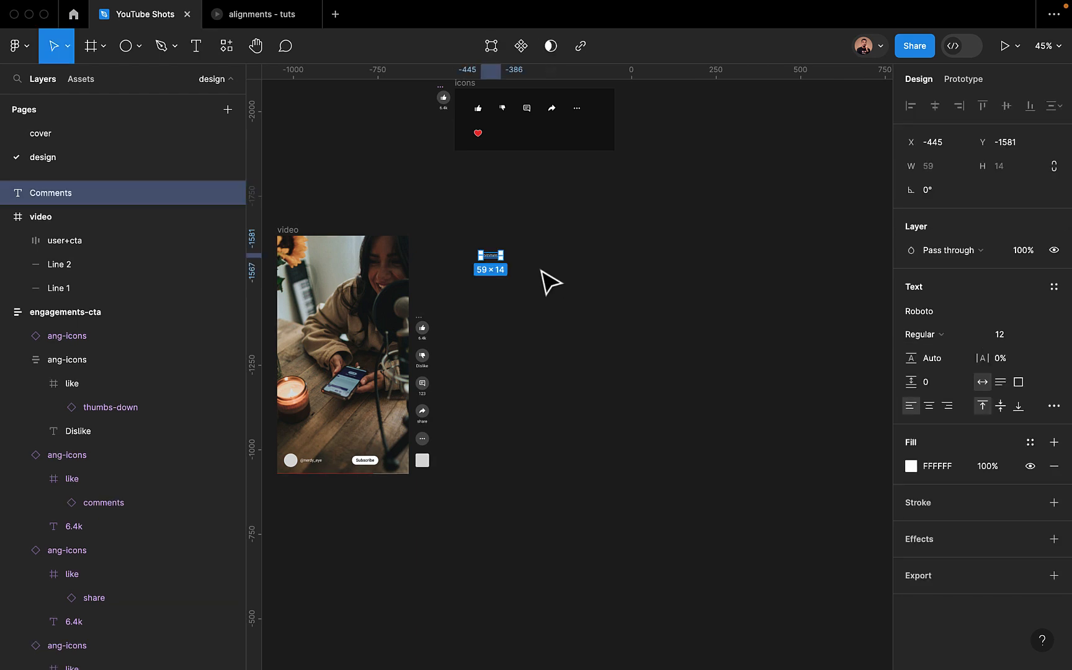
# Set the Comments heading to font size 24 with SemiBold weight
pyautogui.keyDown('ctrl'); pyautogui.scroll(5, 508, 276); pyautogui.keyUp('ctrl')
pyautogui.keyDown('ctrl'); pyautogui.scroll(8, 515, 276); pyautogui.keyUp('ctrl')
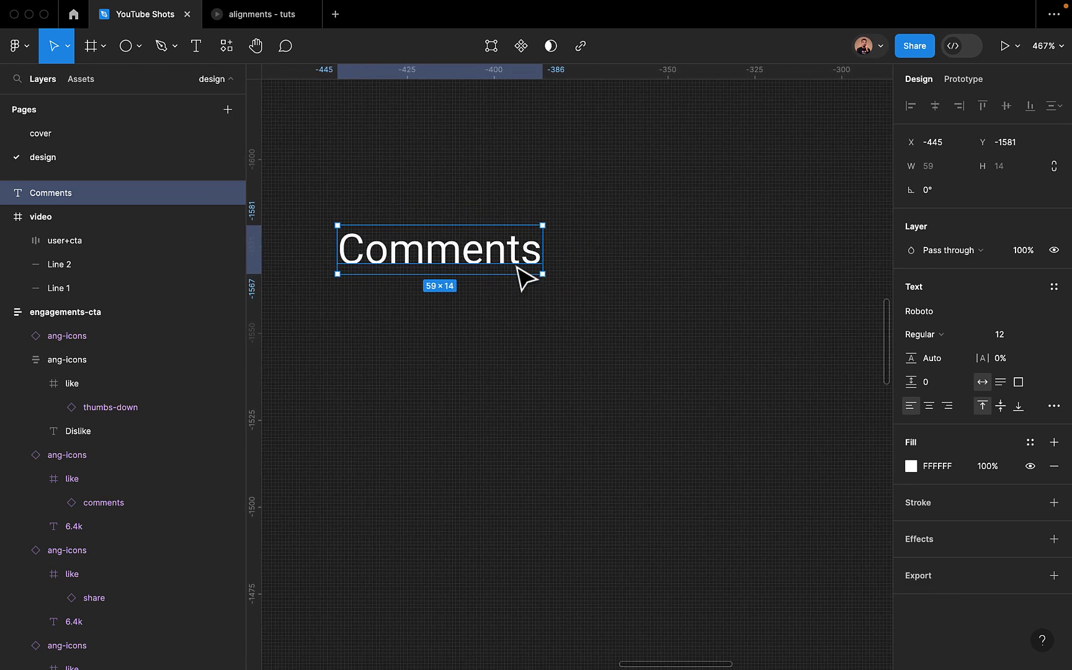
pyautogui.click(1016, 333)
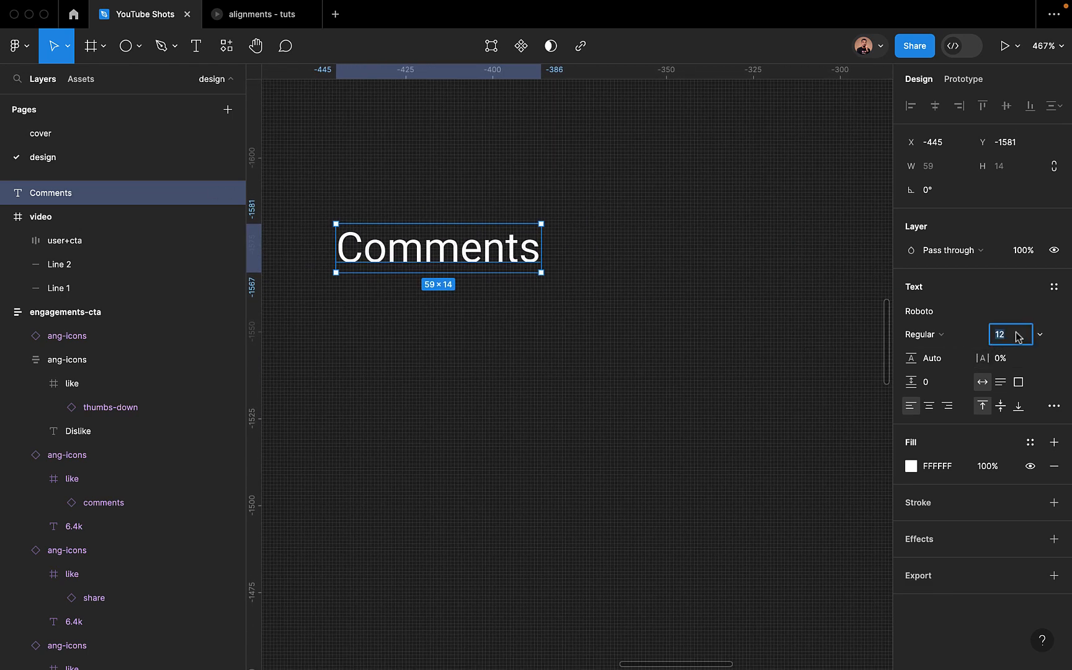
pyautogui.press('Return')
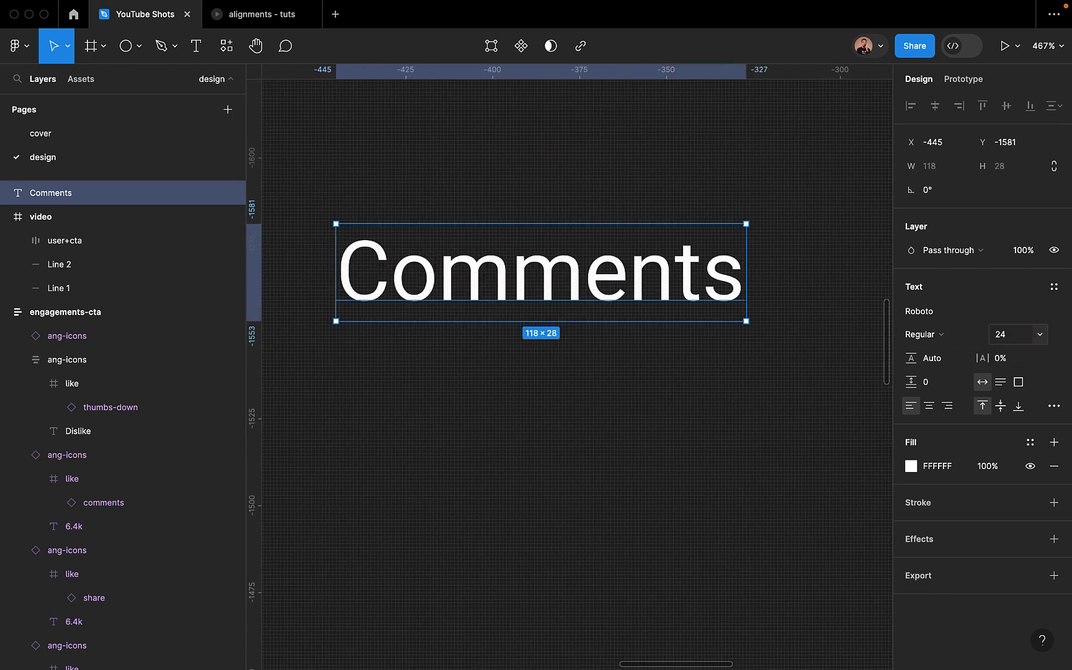
pyautogui.click(962, 341)
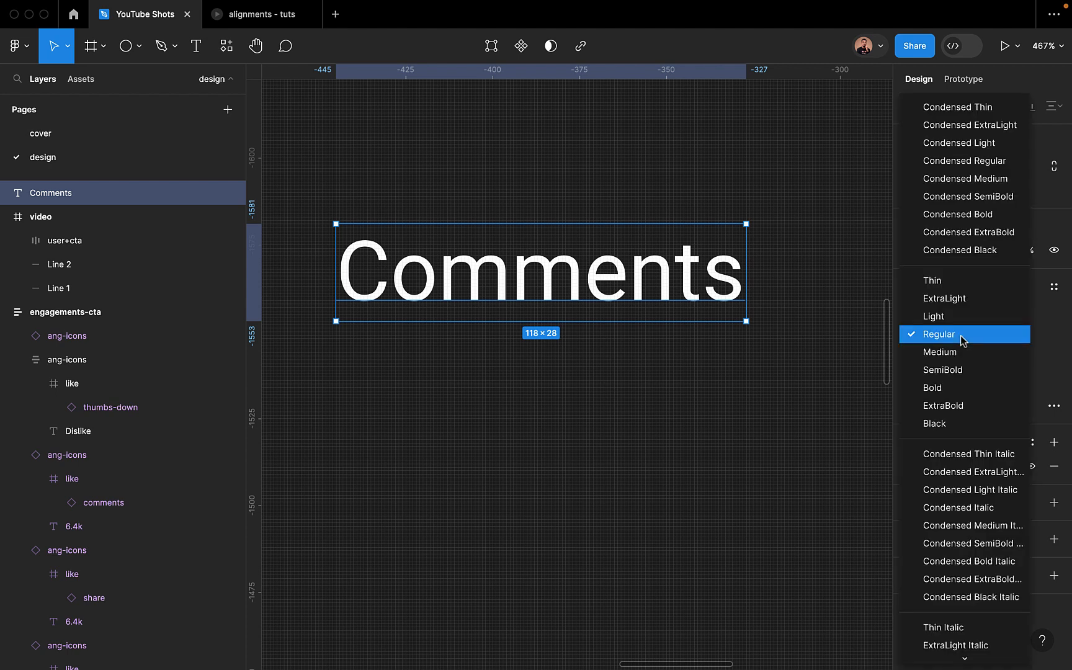
pyautogui.click(954, 369)
pyautogui.scroll(-3, 658, 375)
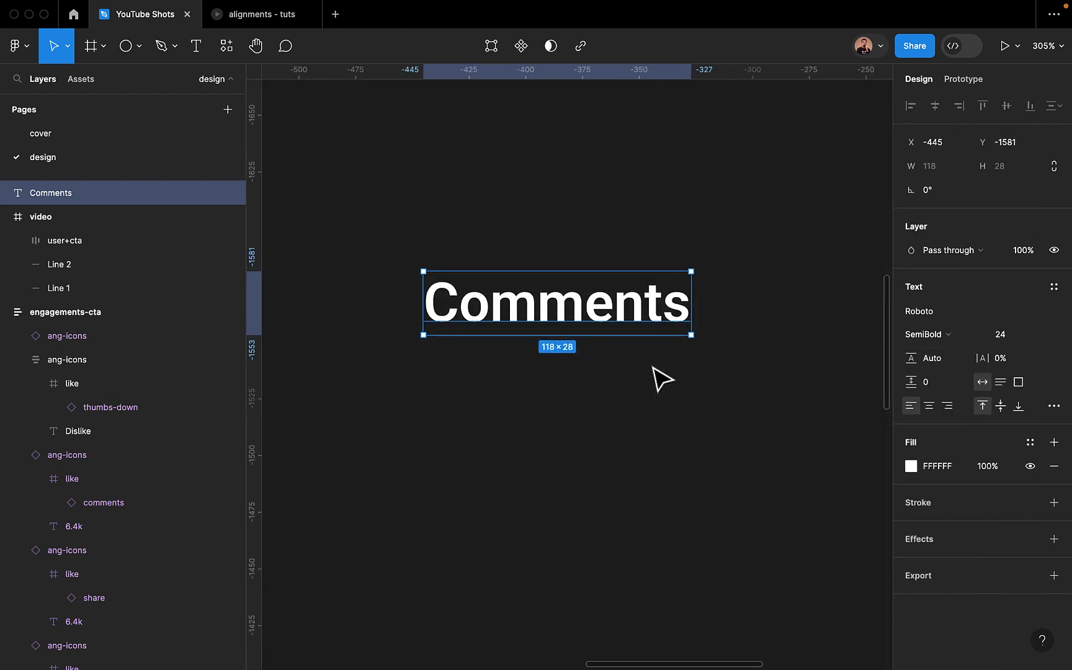
pyautogui.hscroll(2, 653, 367)
pyautogui.scroll(-1, 653, 367)
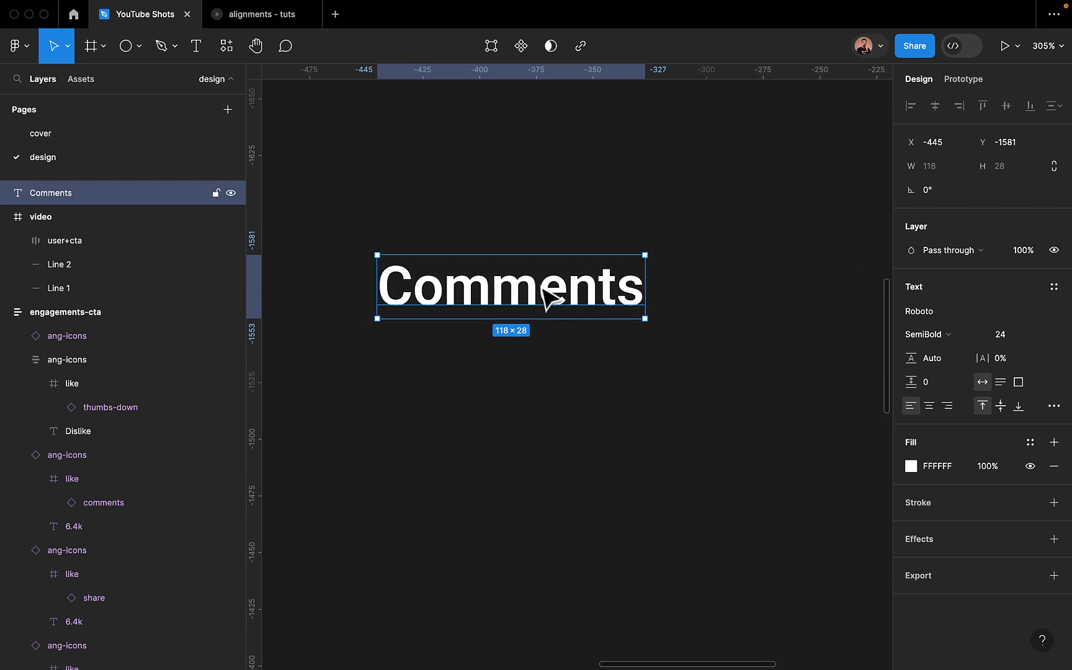
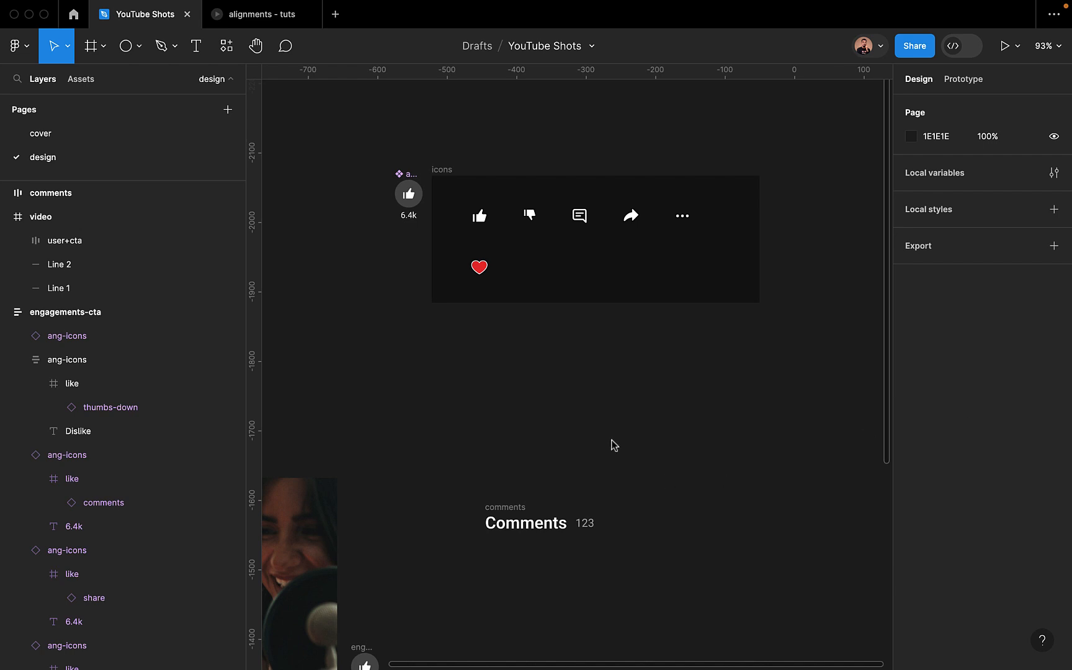
# Paste the copied filter and close icons into the icons frame and place them beside the heart
pyautogui.click(441, 170)
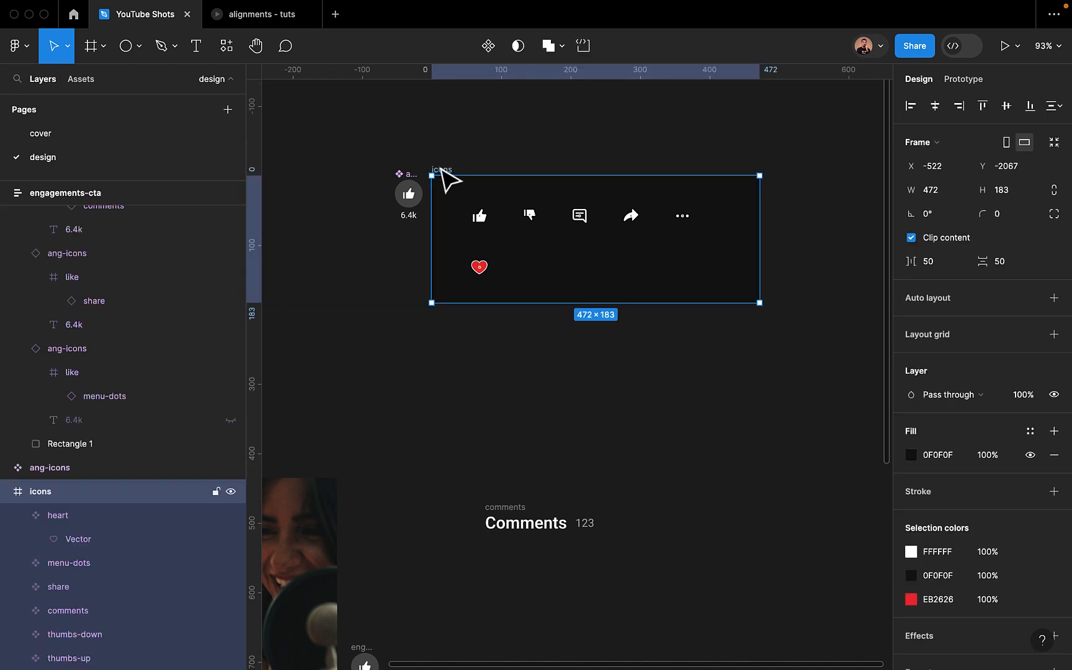
pyautogui.hotkey('ctrl', 'v')
pyautogui.moveTo(446, 181); pyautogui.dragTo(537, 270)
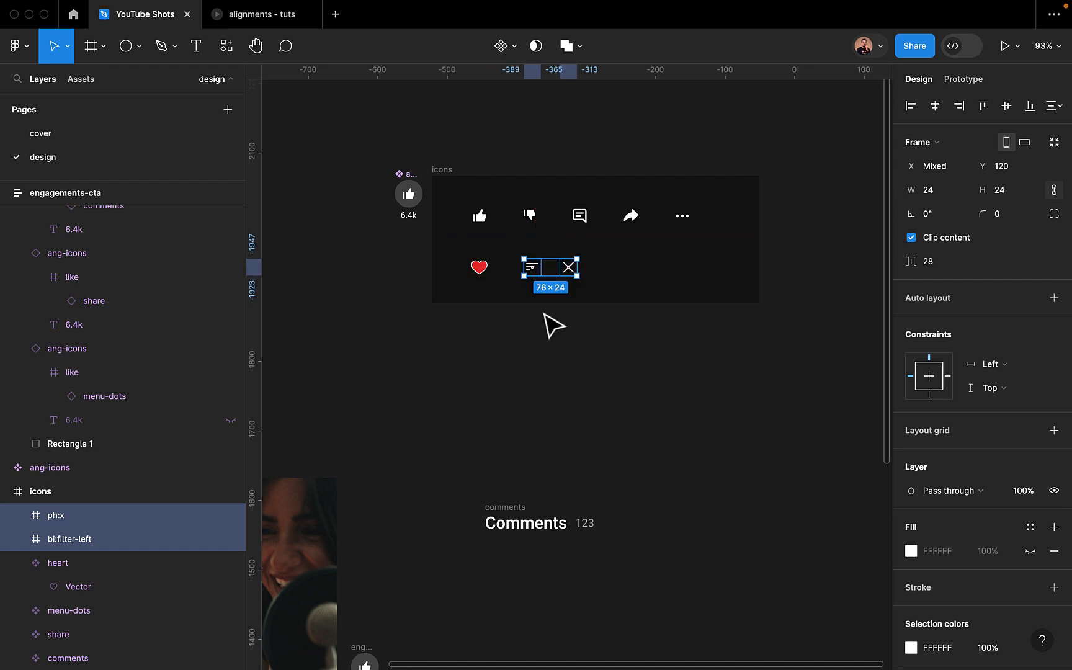
# Turn the filter icon and the close icon in the icons frame into separate components
pyautogui.click(552, 319)
pyautogui.click(533, 271)
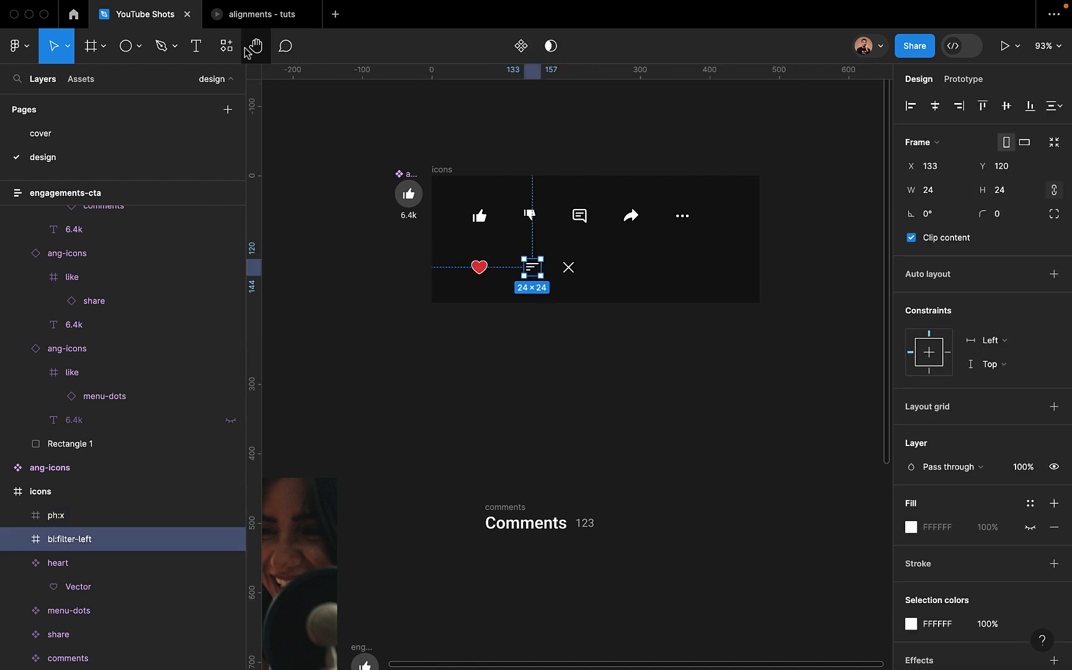
pyautogui.click(520, 46)
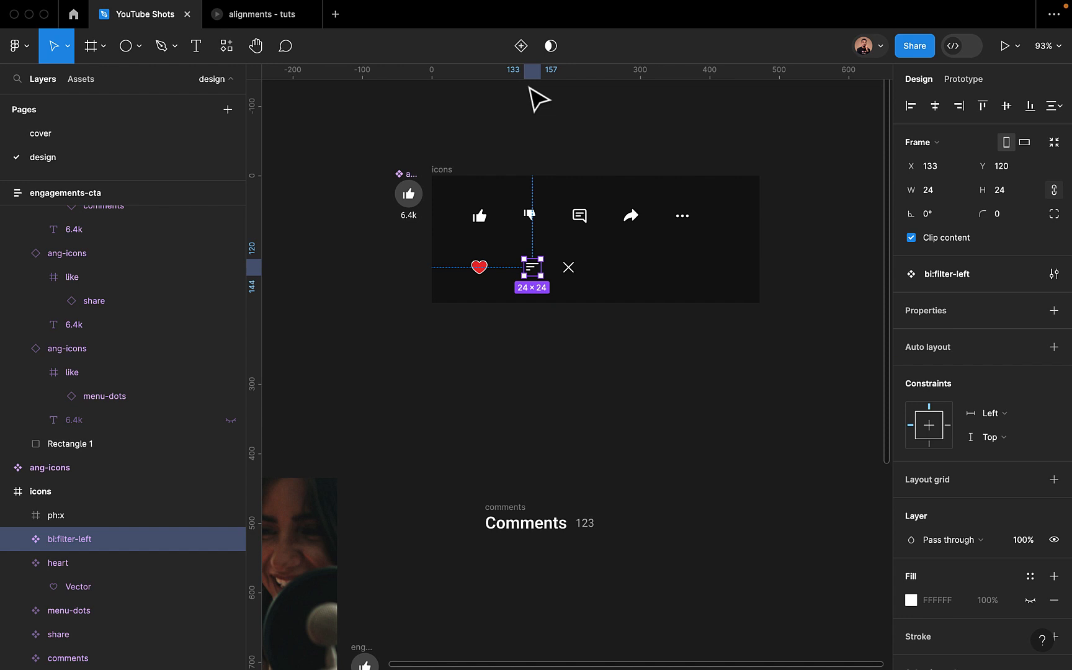
pyautogui.click(567, 271)
pyautogui.click(521, 47)
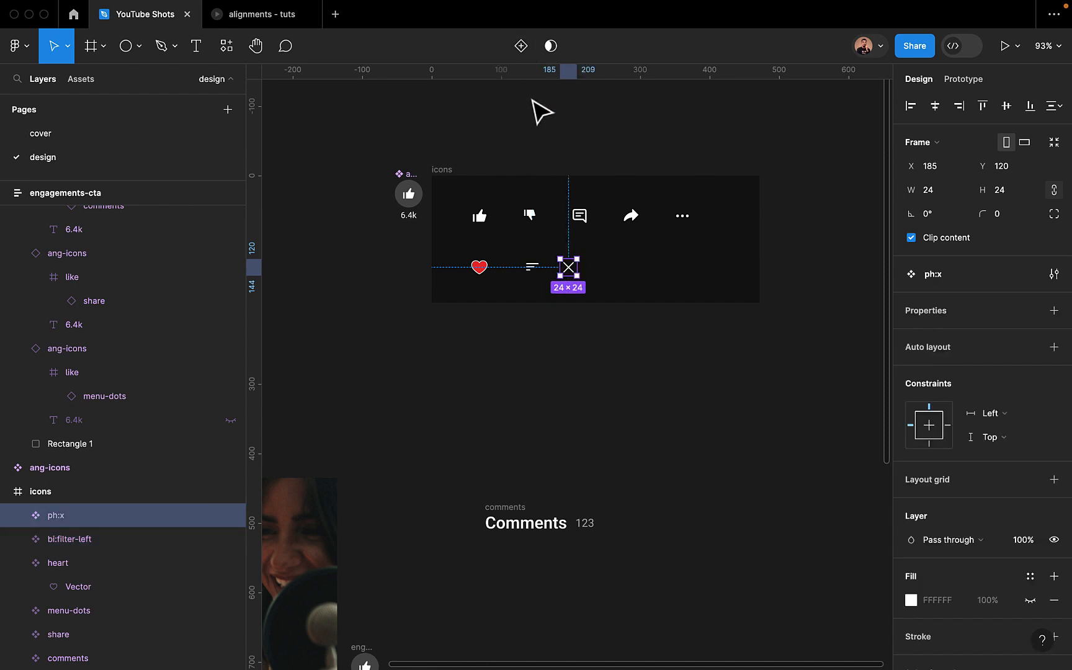
pyautogui.click(575, 383)
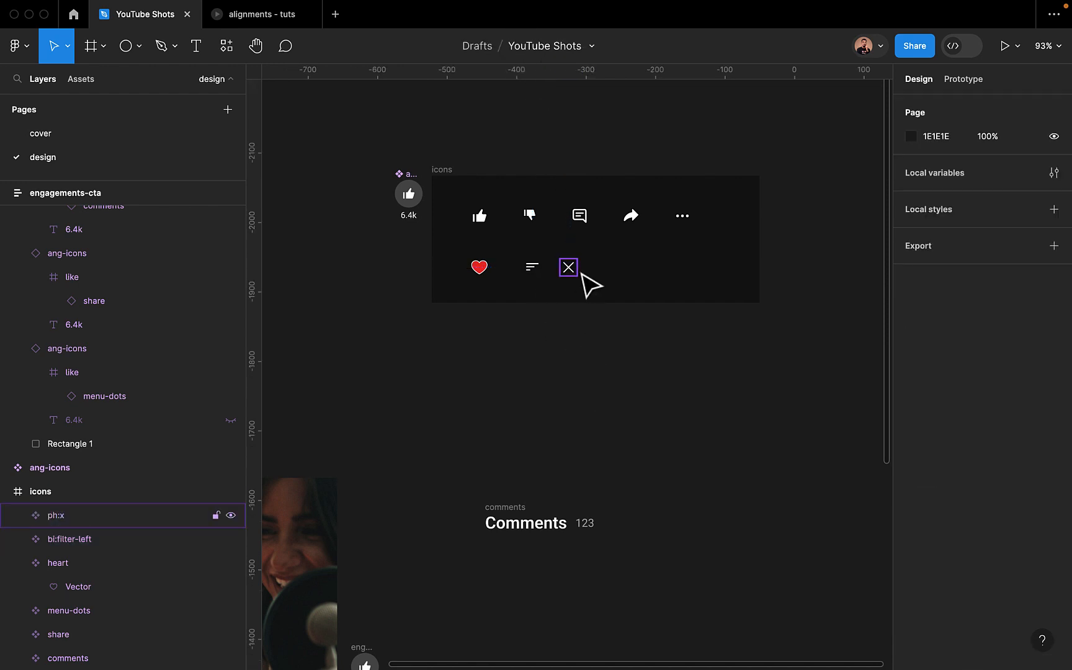
# Place instances of the filter and close icons on the same line as the Comments 123 heading, after the count
pyautogui.scroll(-5, 577, 428)
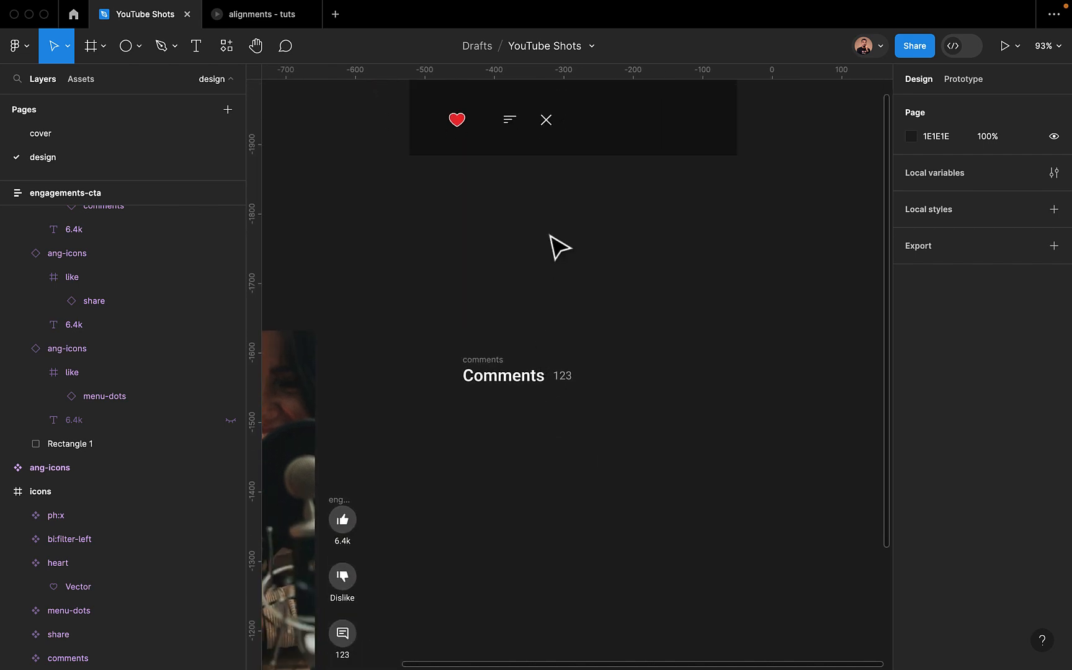
pyautogui.scroll(2, 539, 229)
pyautogui.click(499, 154)
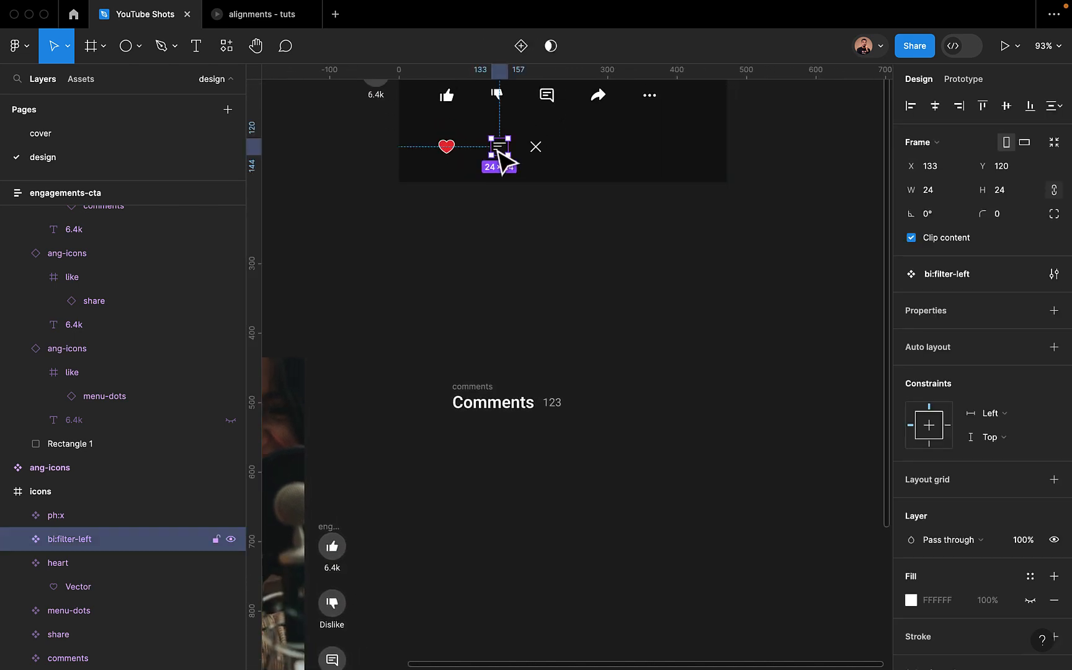
pyautogui.keyDown('shift'); pyautogui.click(534, 148); pyautogui.keyUp('shift')
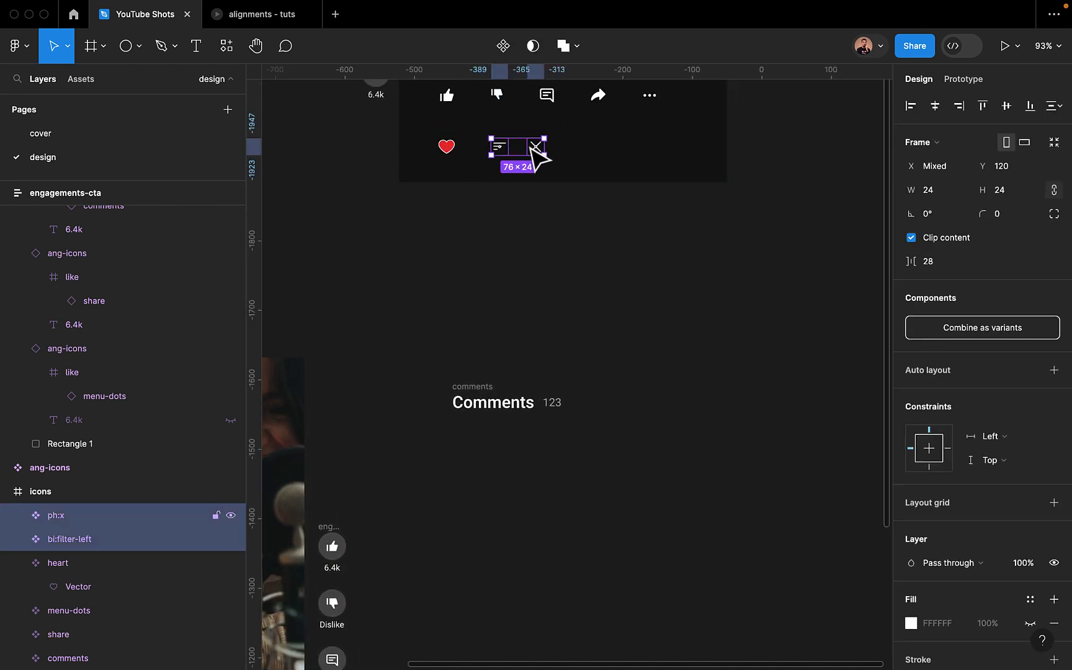
pyautogui.moveTo(509, 155); pyautogui.dragTo(624, 403)
pyautogui.click(620, 463)
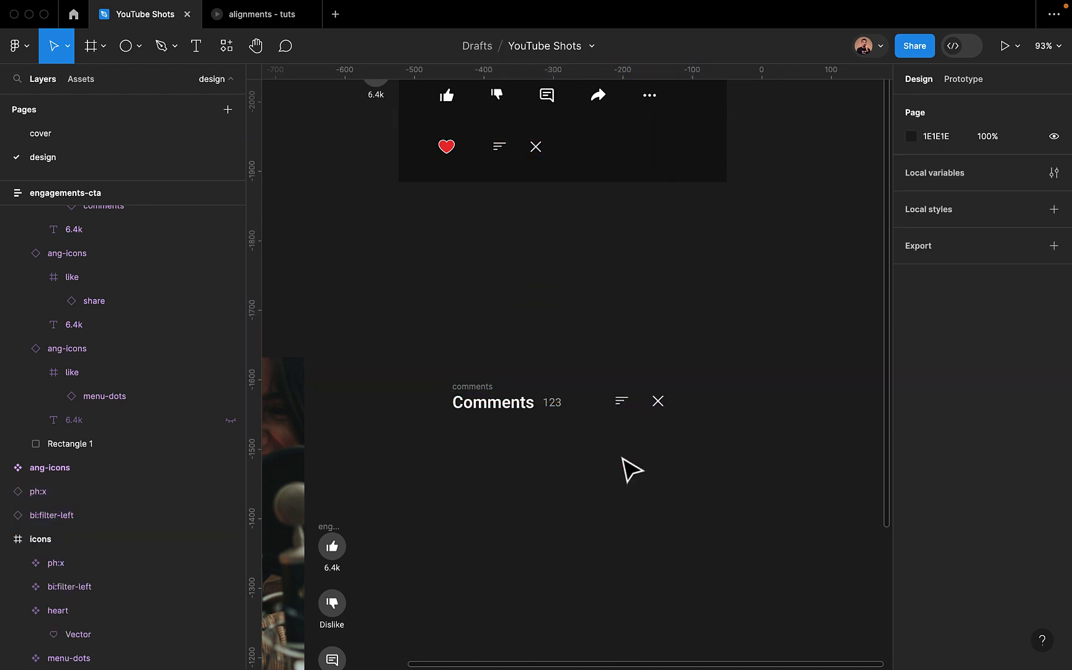
pyautogui.scroll(5, 614, 435)
pyautogui.scroll(-5, 605, 384)
pyautogui.hscroll(-3, 605, 385)
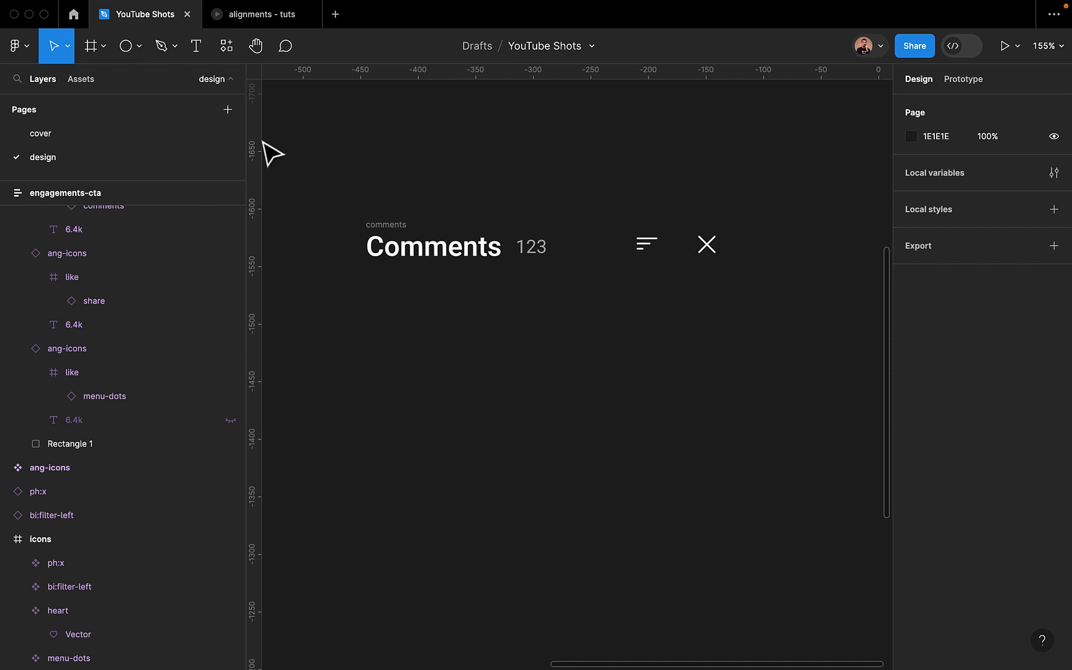
pyautogui.click(226, 54)
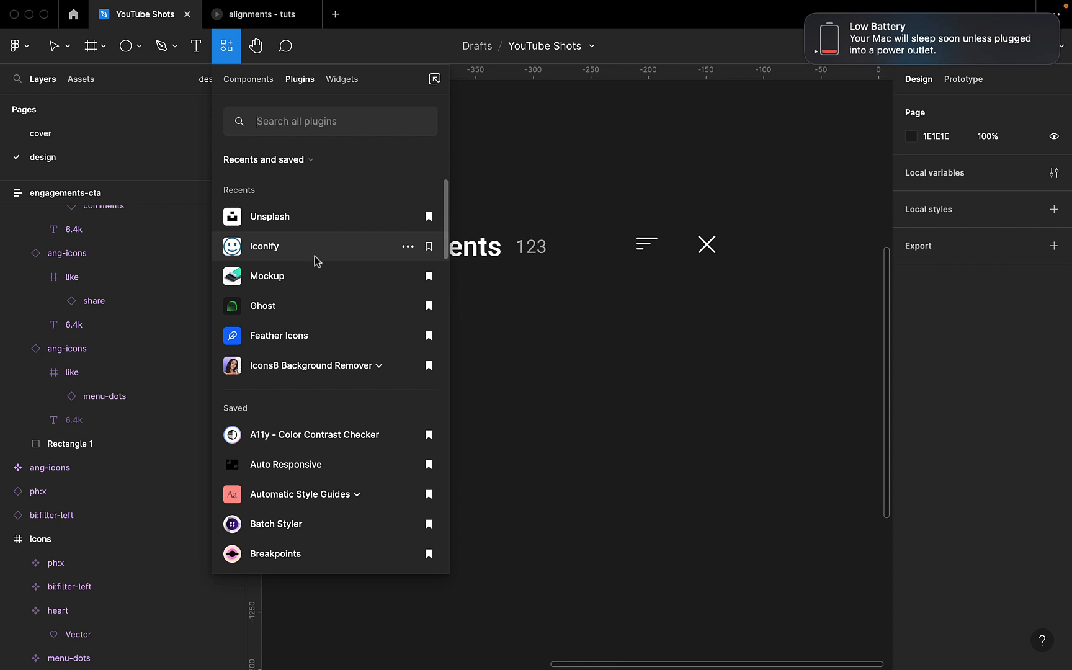
pyautogui.click(713, 178)
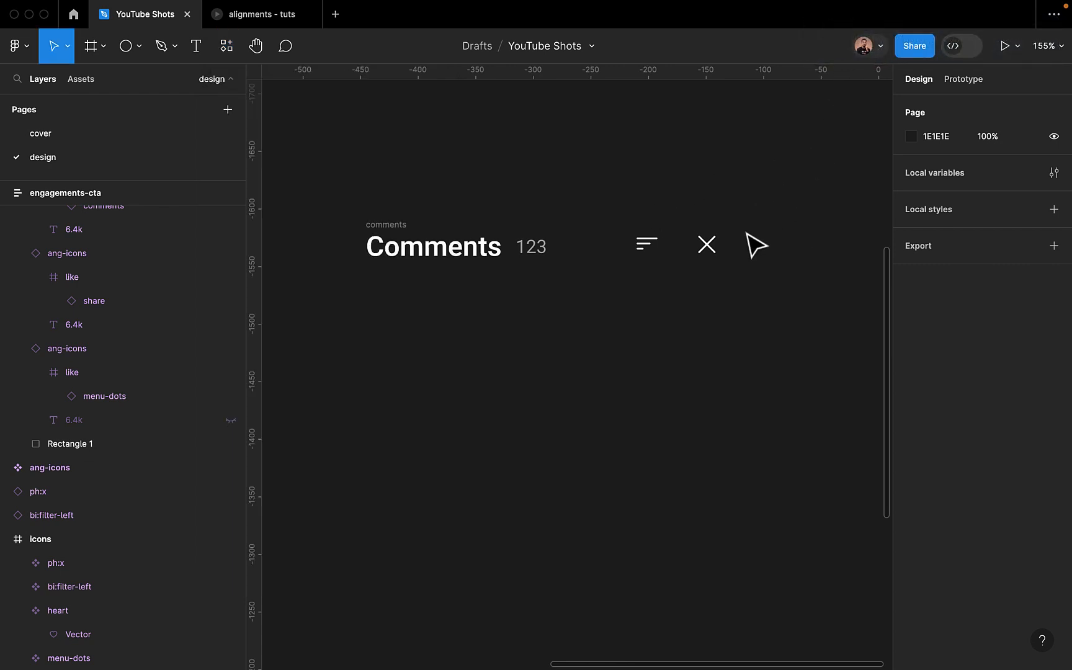
# Wrap the filter and close icon instances beside the heading in a horizontal auto layout with a spacing of 24
pyautogui.scroll(1, 713, 273)
pyautogui.click(637, 256)
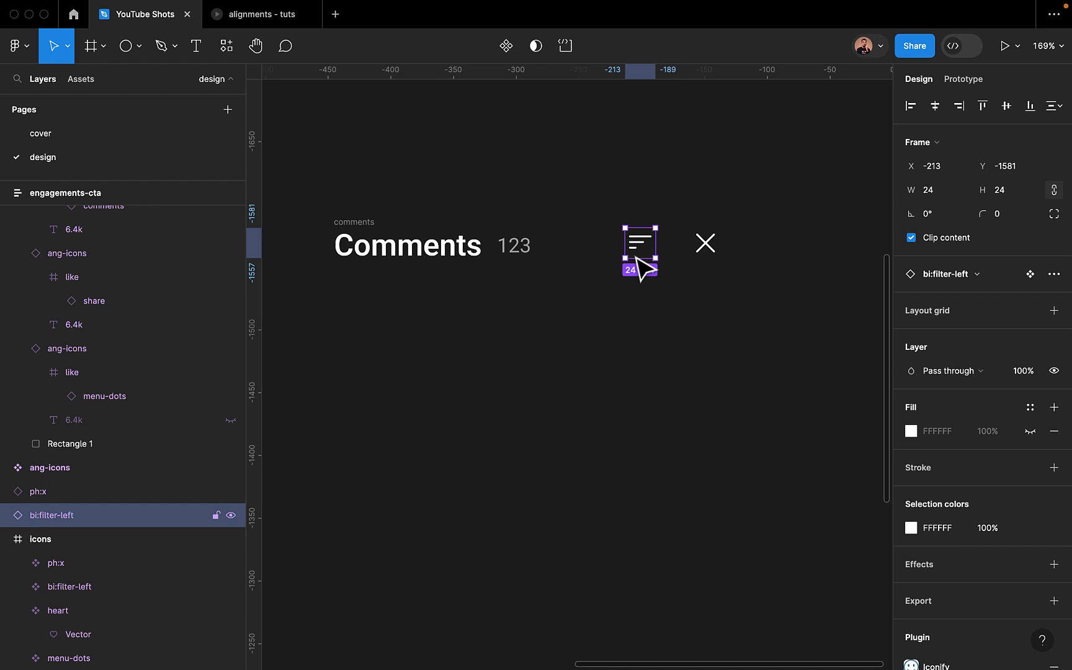
pyautogui.keyDown('shift'); pyautogui.click(710, 267); pyautogui.keyUp('shift')
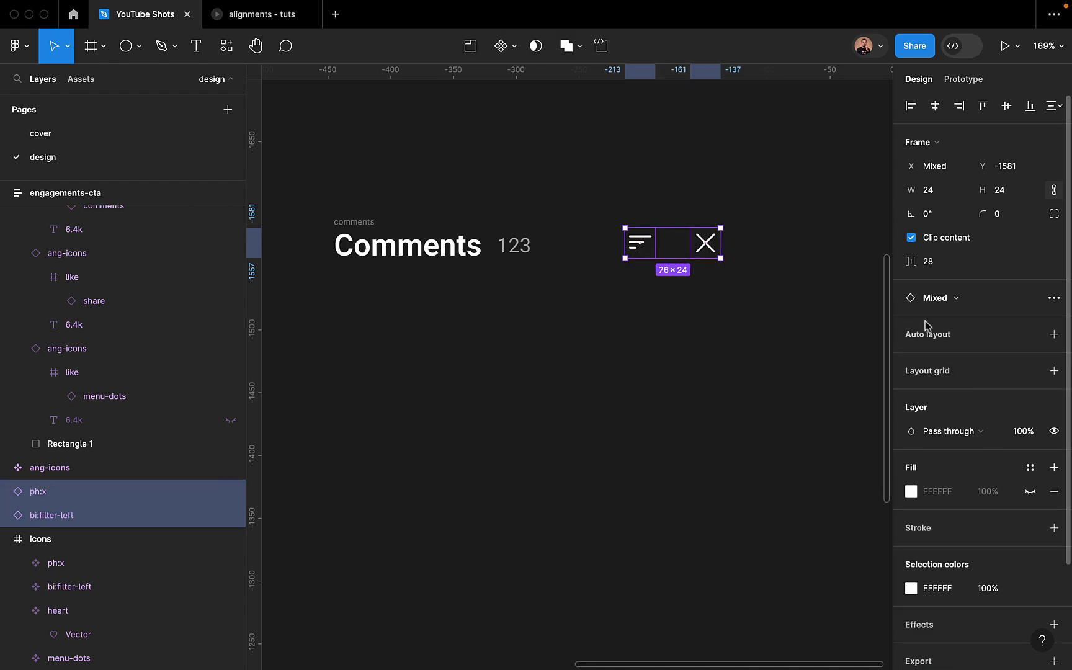
pyautogui.click(1053, 335)
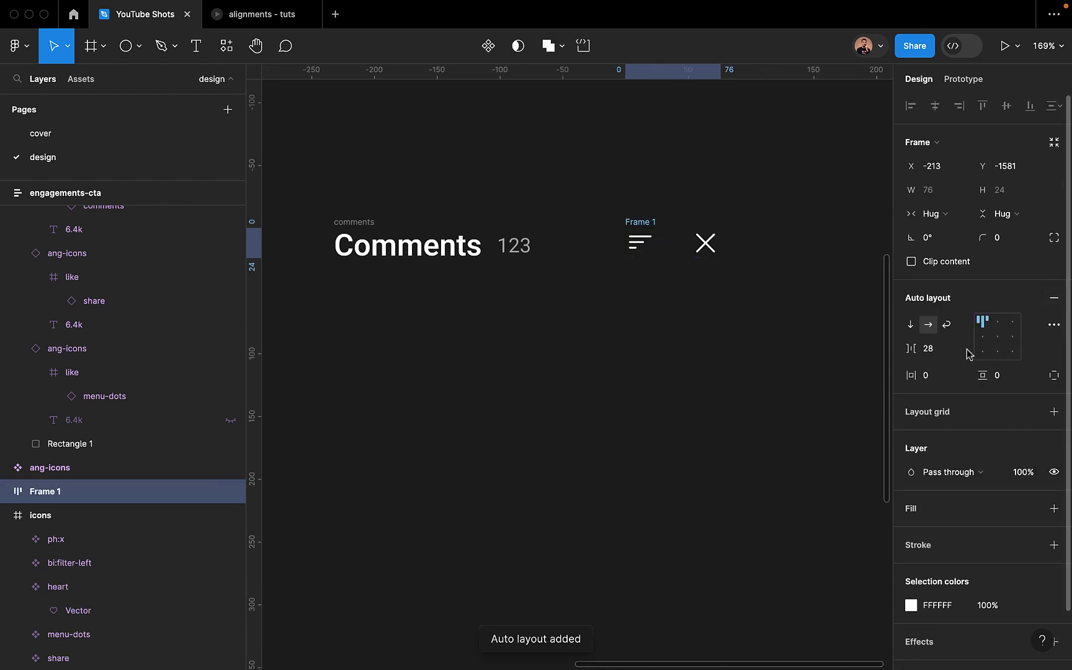
pyautogui.click(940, 352)
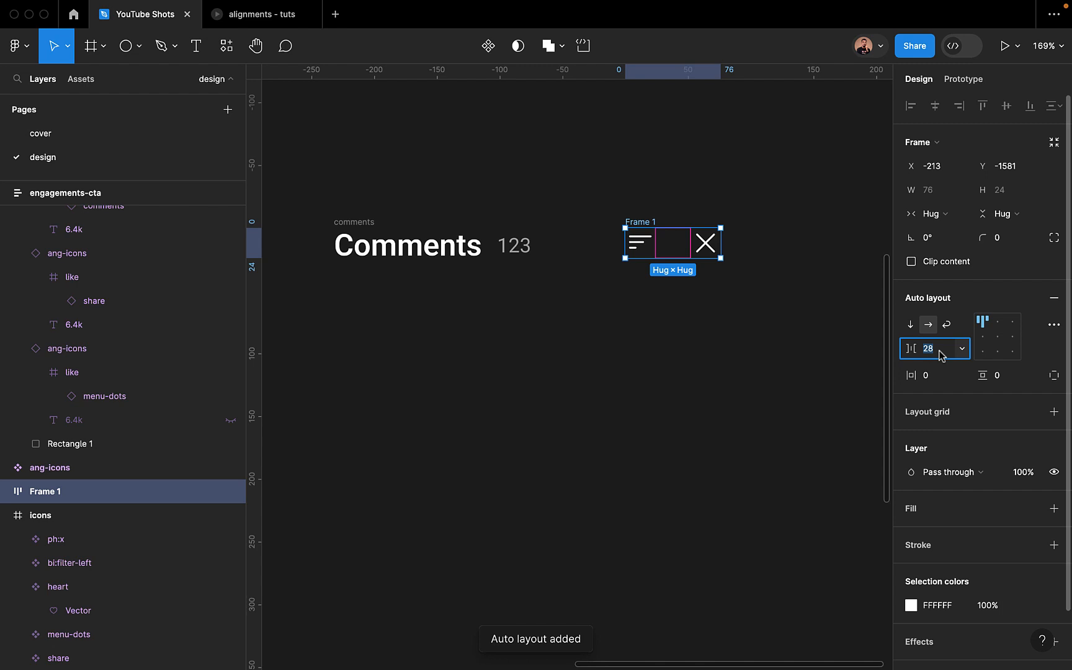
pyautogui.write('24')
pyautogui.press('Return')
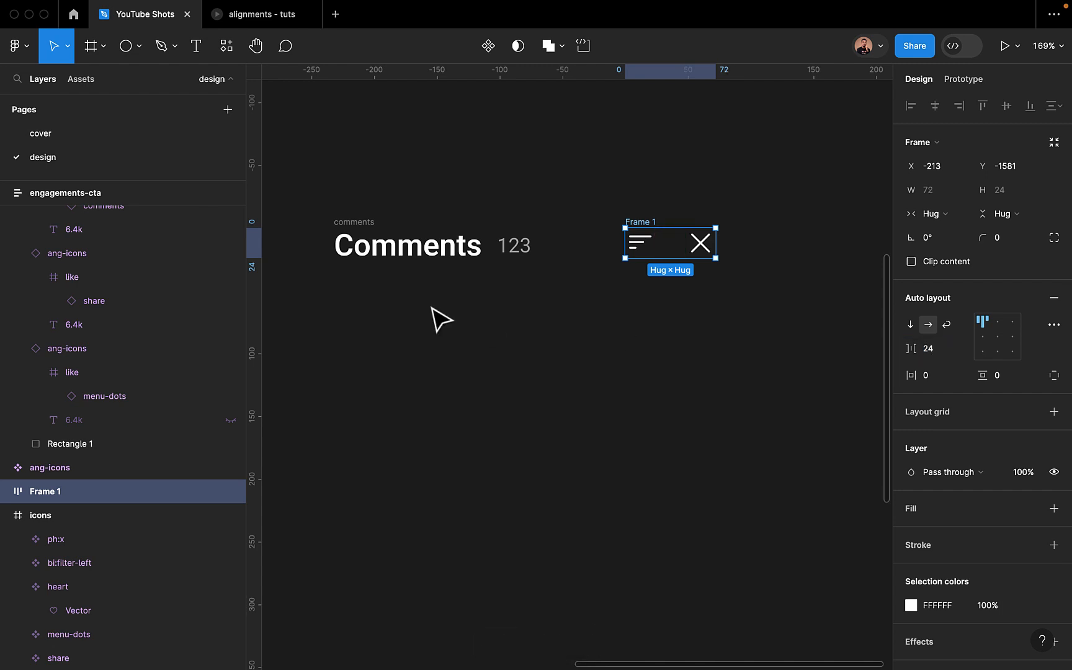
# Rename the auto layout frame holding the filter and close icons as actions
pyautogui.doubleClick(63, 493)
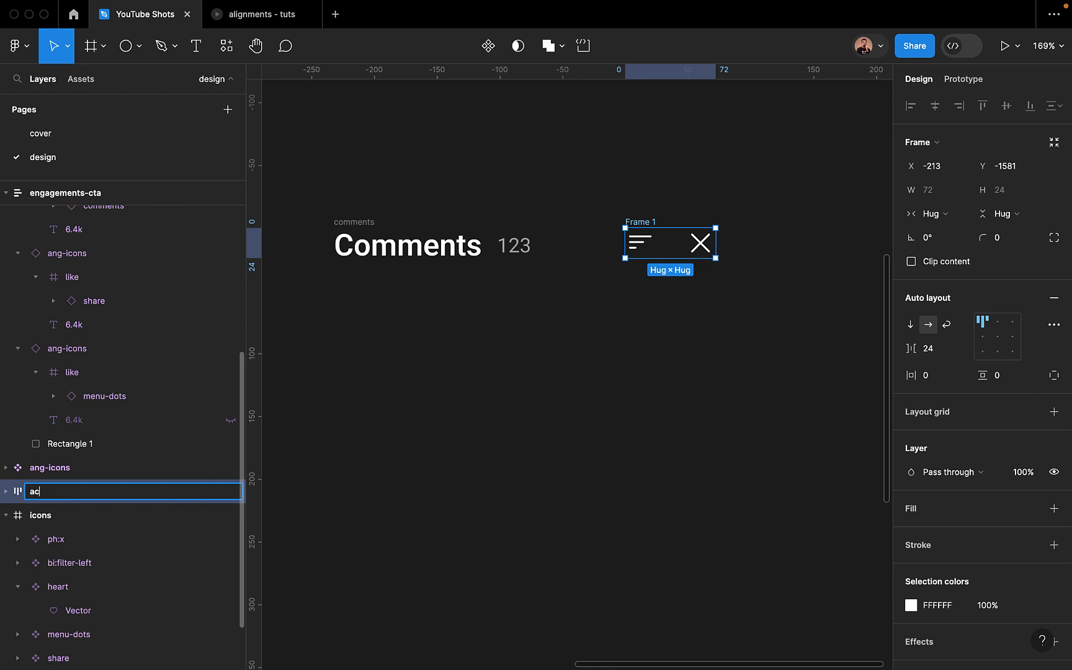
pyautogui.write('actions')
pyautogui.press('Return')
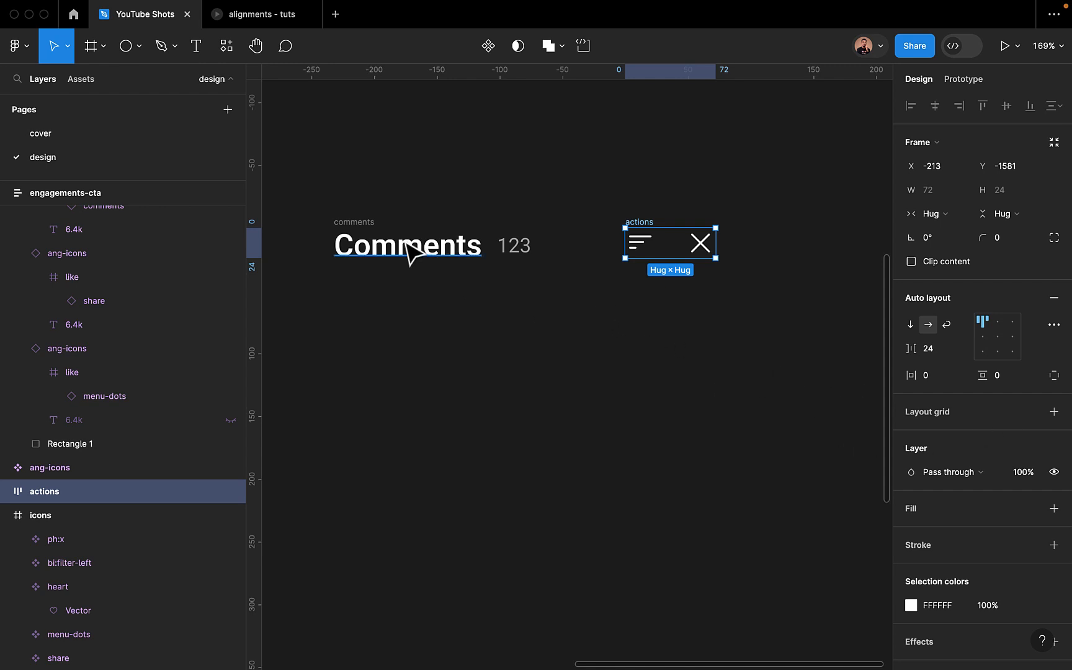
pyautogui.click(358, 224)
pyautogui.keyDown('shift'); pyautogui.click(640, 227); pyautogui.keyUp('shift')
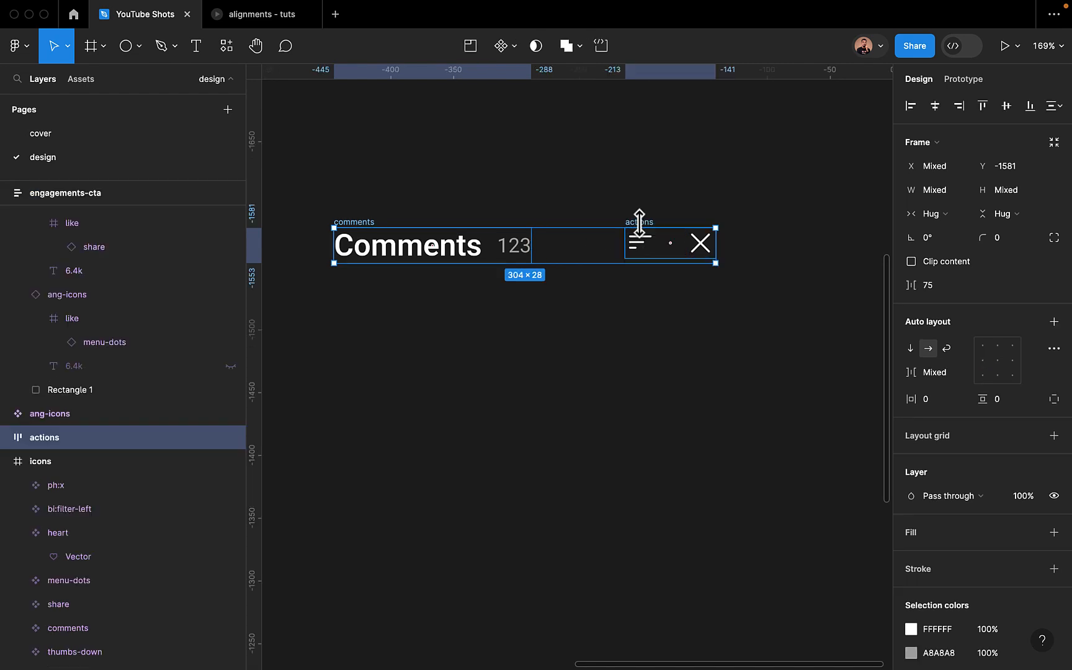
pyautogui.click(554, 410)
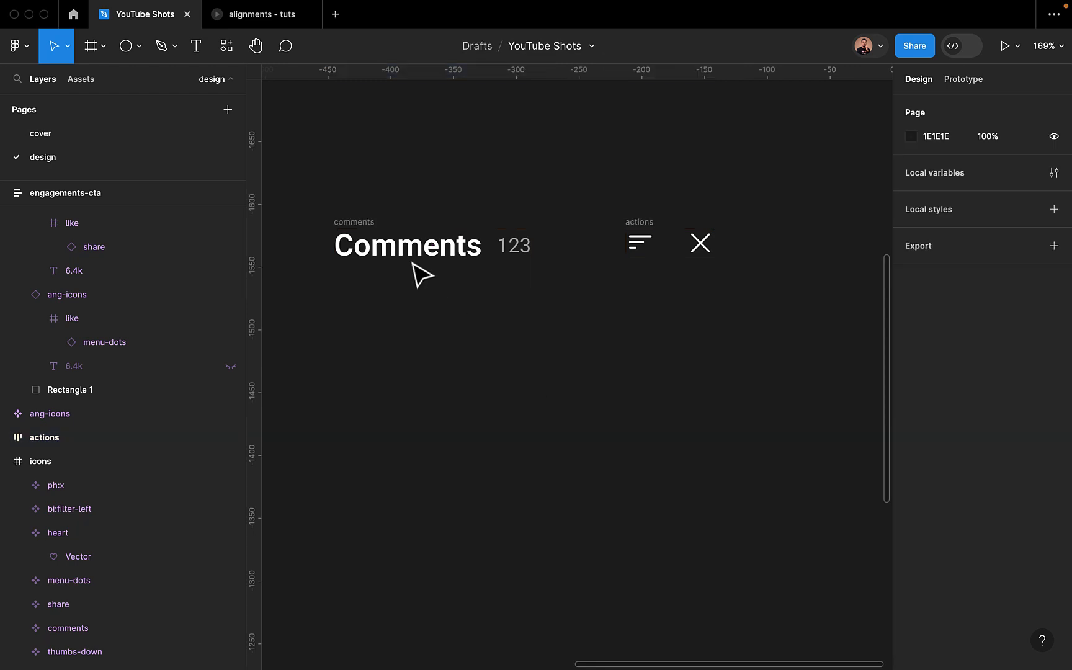
# Combine the comments heading frame with the filter and close icons in one horizontal auto layout
pyautogui.click(354, 225)
pyautogui.keyDown('shift'); pyautogui.click(639, 242); pyautogui.keyUp('shift')
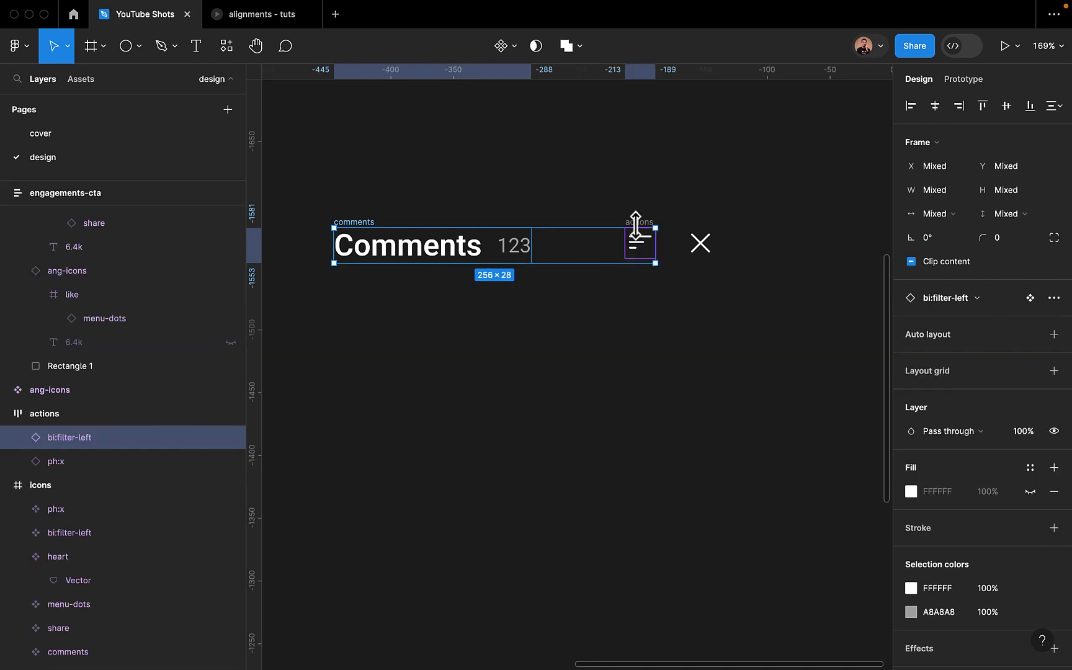
pyautogui.keyDown('shift'); pyautogui.click(701, 242); pyautogui.keyUp('shift')
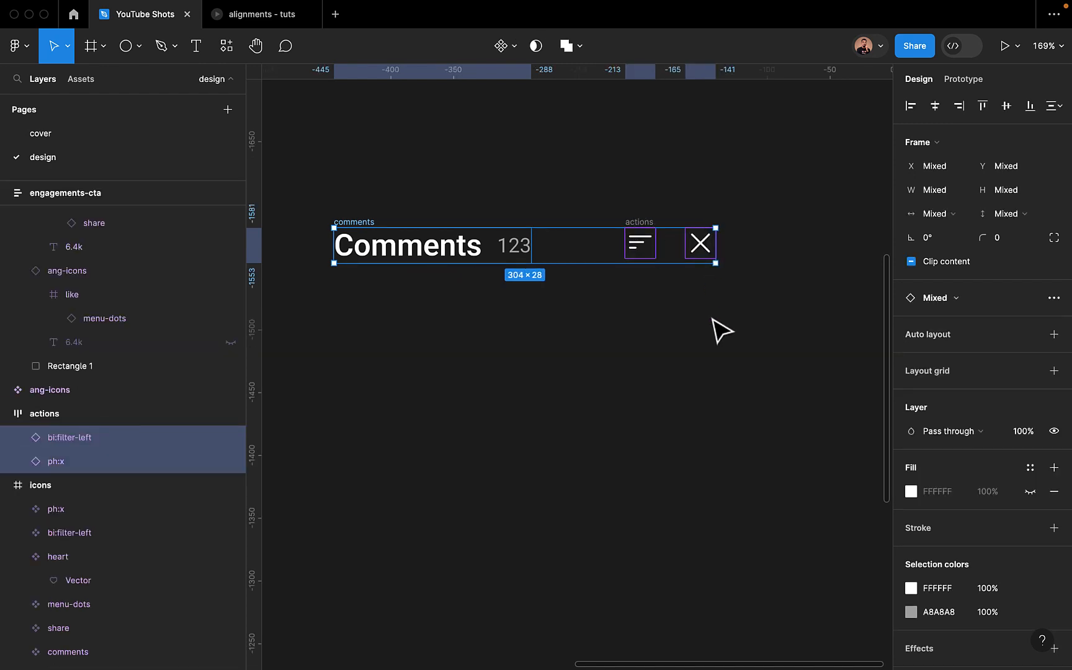
pyautogui.click(1054, 335)
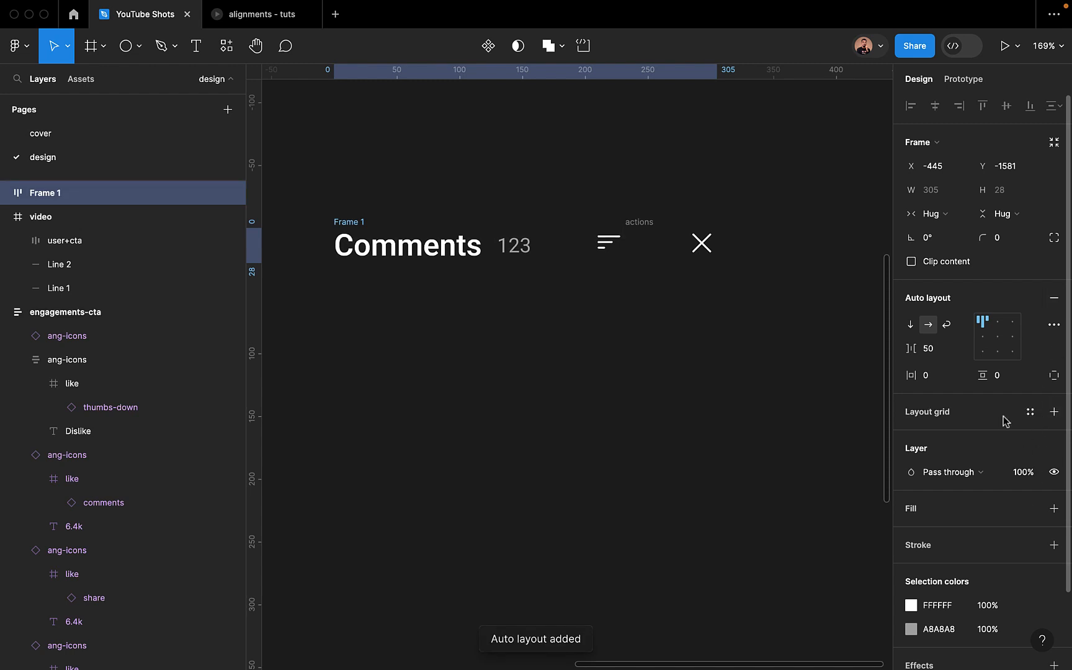
# Center-align the heading row's contents and wrap its filter and close icons in a nested auto layout
pyautogui.click(997, 338)
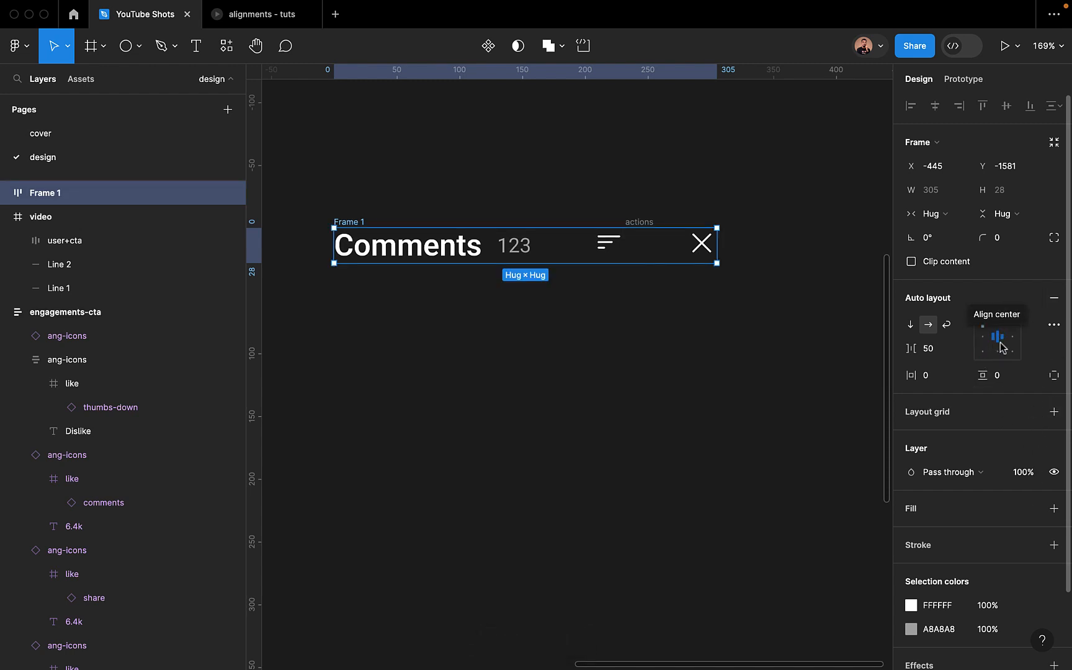
pyautogui.click(701, 320)
pyautogui.click(606, 256)
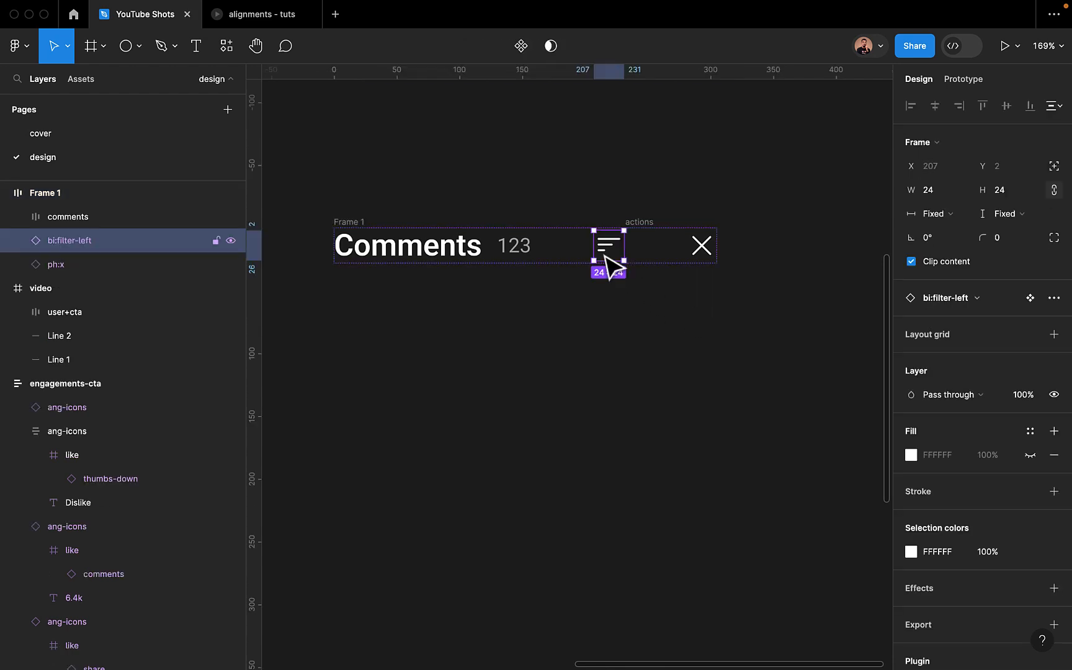
pyautogui.keyDown('shift'); pyautogui.click(100, 266); pyautogui.keyUp('shift')
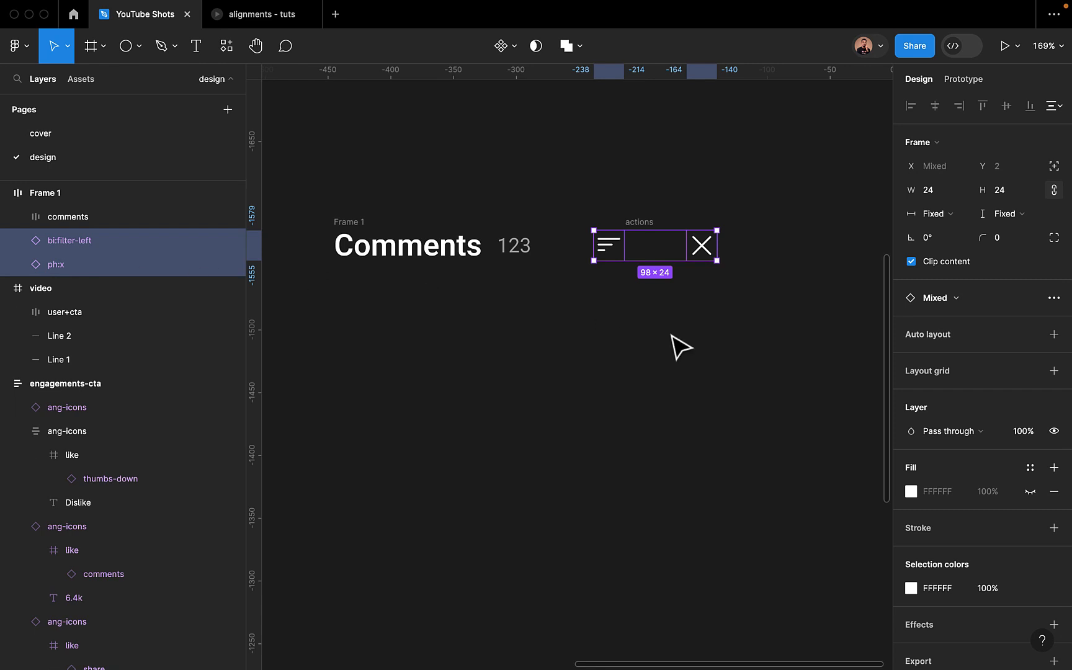
pyautogui.click(1053, 336)
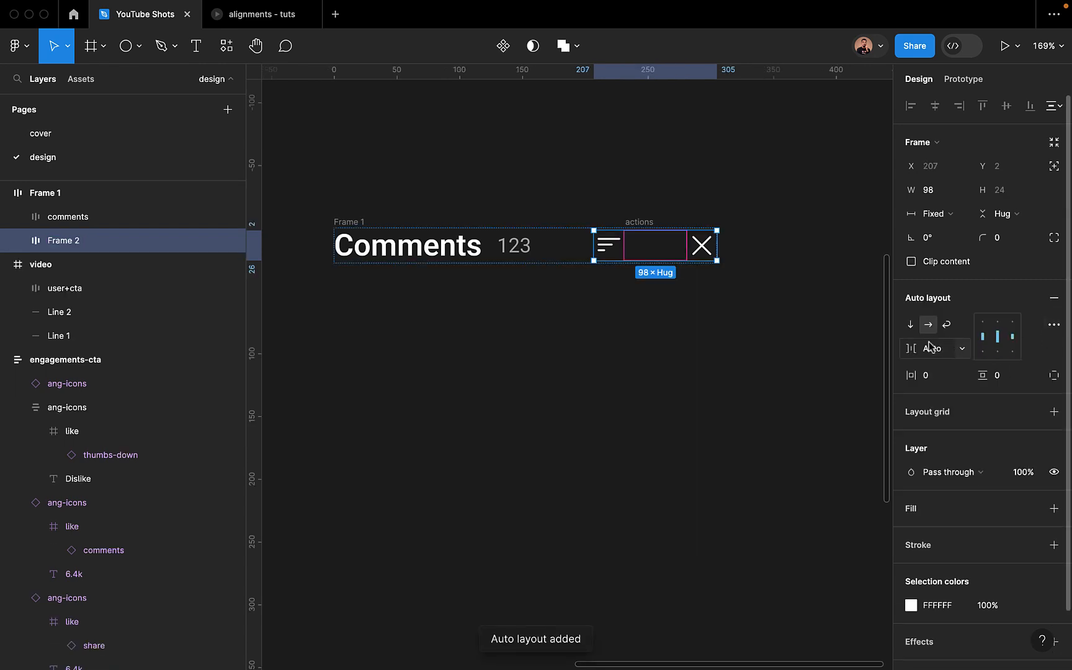
# Rename the nested frame holding the filter and close icons as actions
pyautogui.doubleClick(85, 242)
pyautogui.write('a')
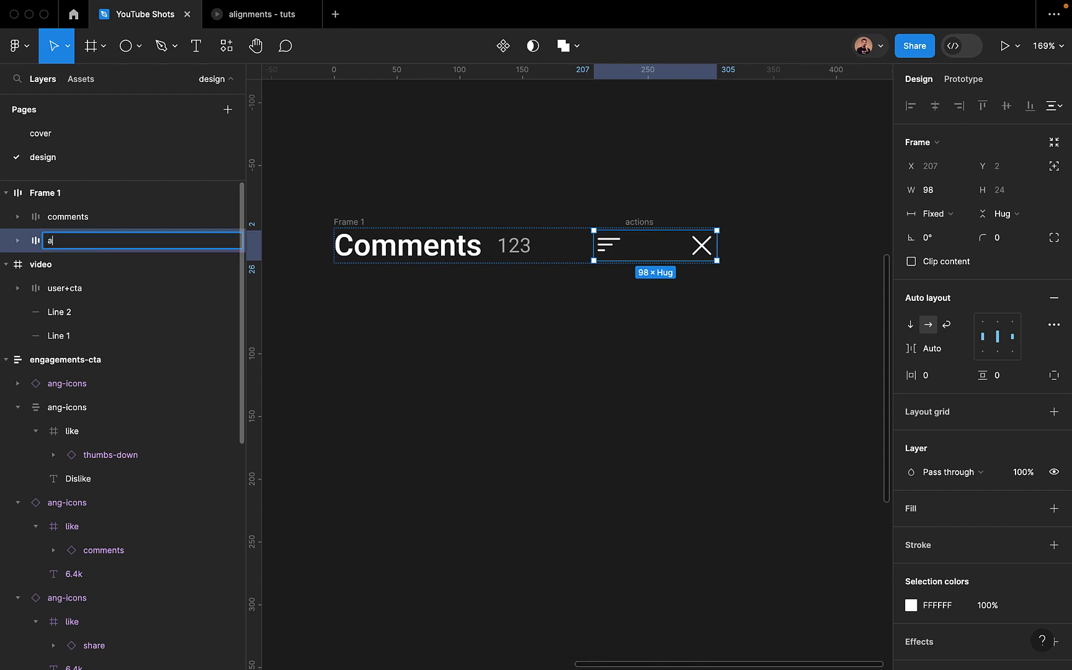
pyautogui.write('ctions')
pyautogui.press('Return')
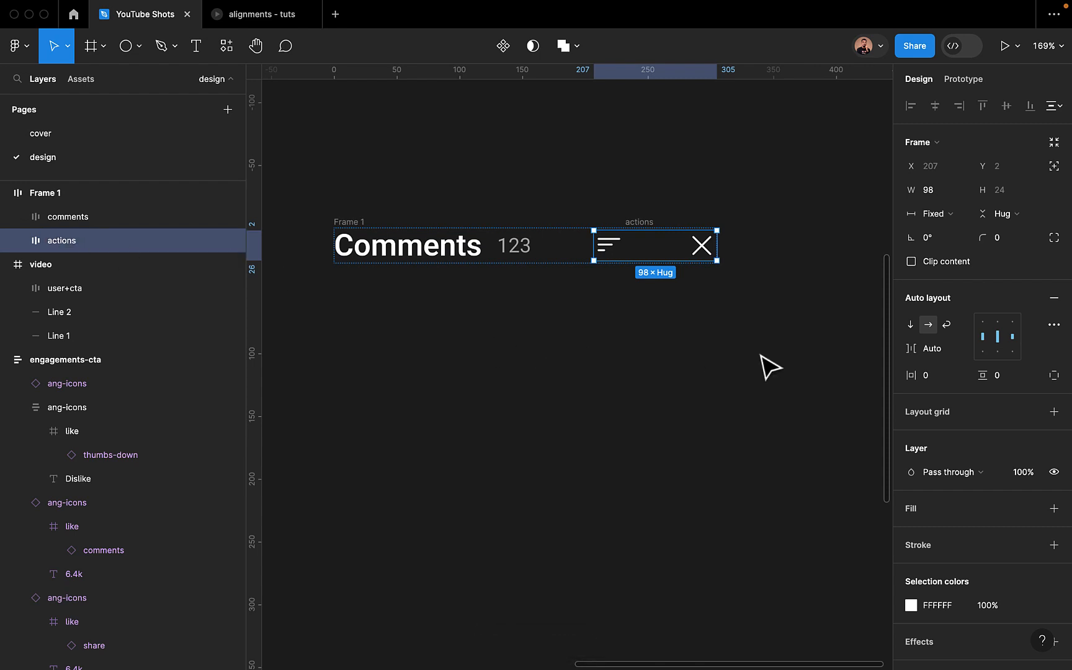
# Set the actions frame's item spacing to 24 and its horizontal resizing to hug contents
pyautogui.click(980, 340)
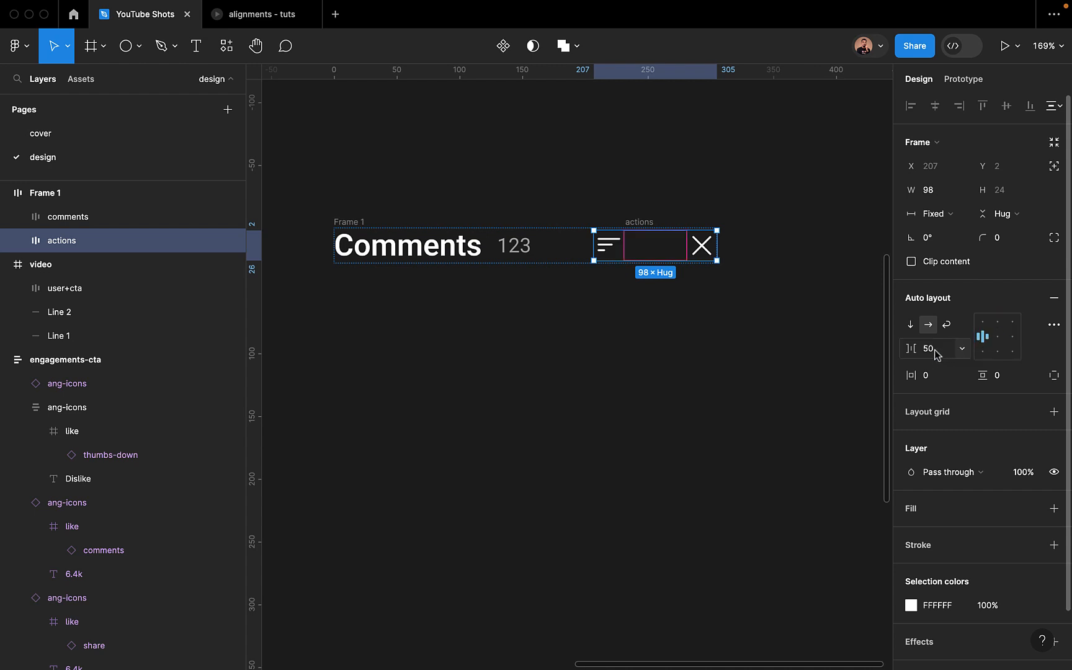
pyautogui.write('24')
pyautogui.press('Return')
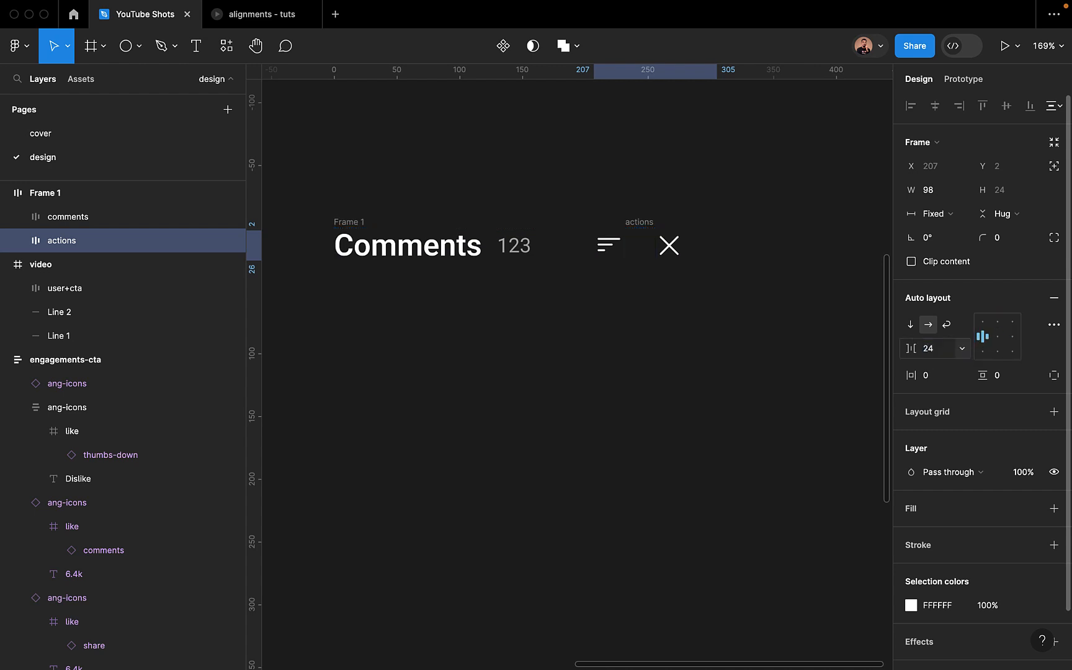
pyautogui.click(57, 197)
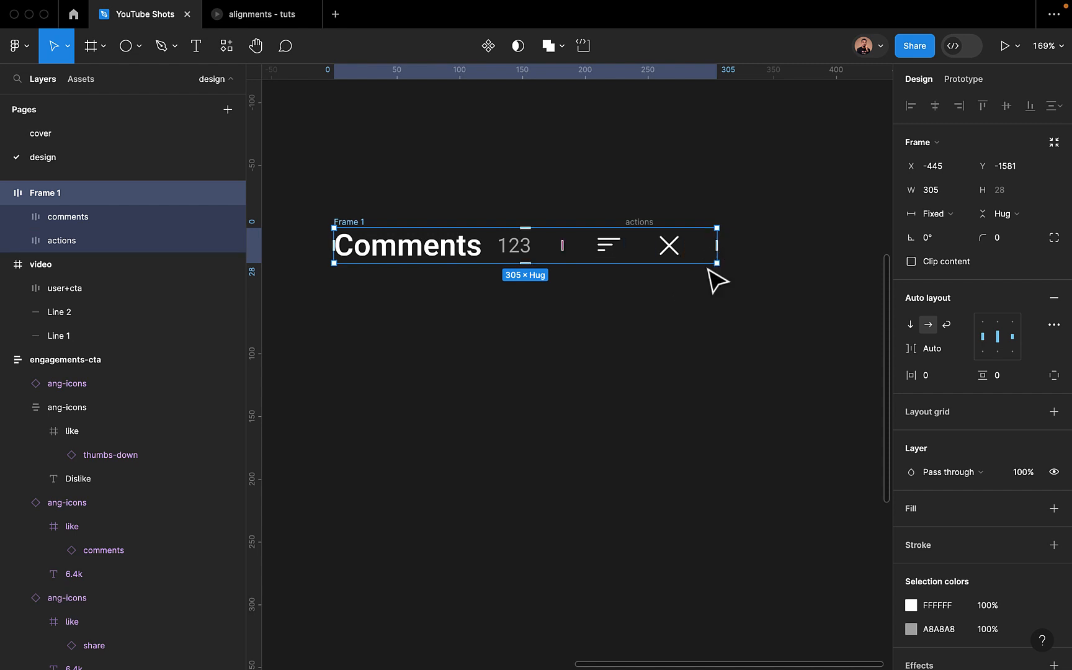
pyautogui.click(634, 250)
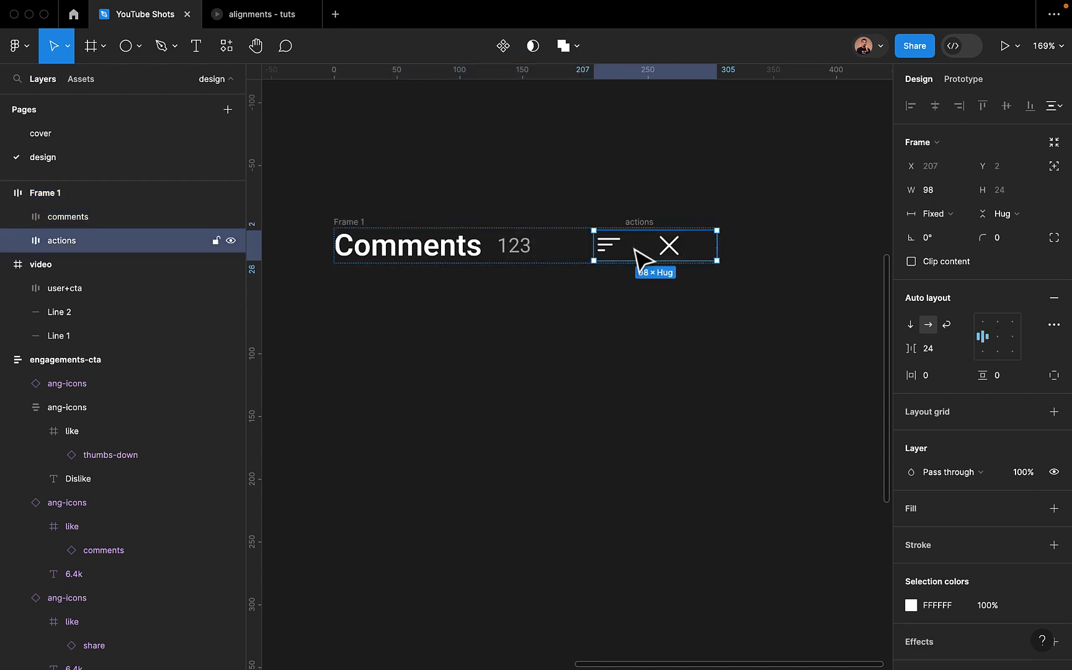
pyautogui.click(950, 218)
pyautogui.click(960, 231)
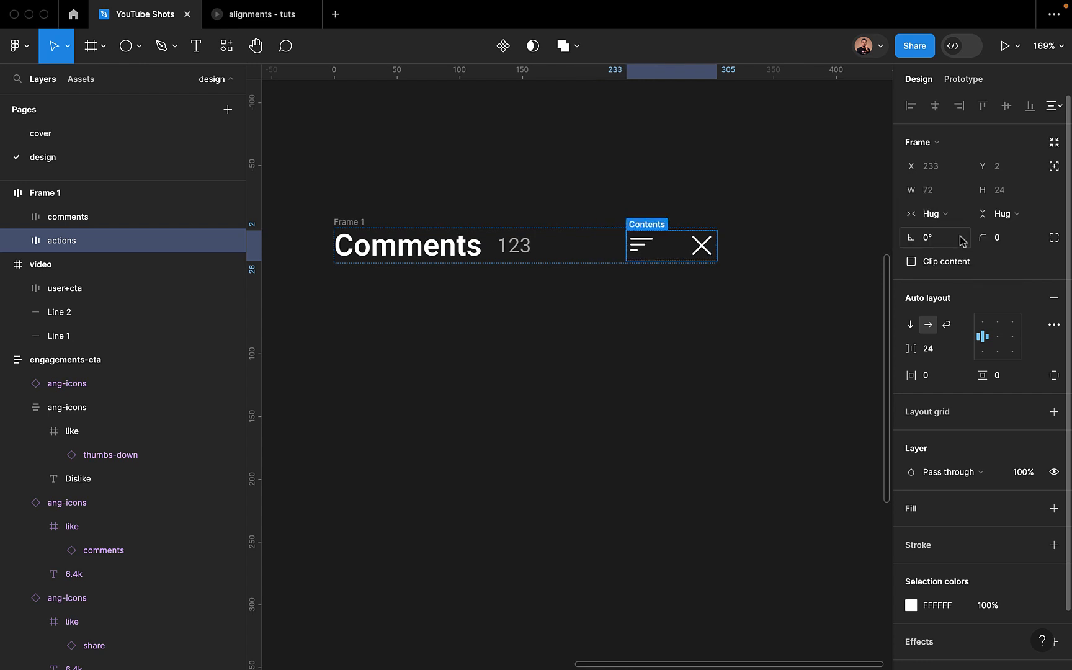
# Rename the outer auto layout frame, Frame 1, as header
pyautogui.click(72, 199)
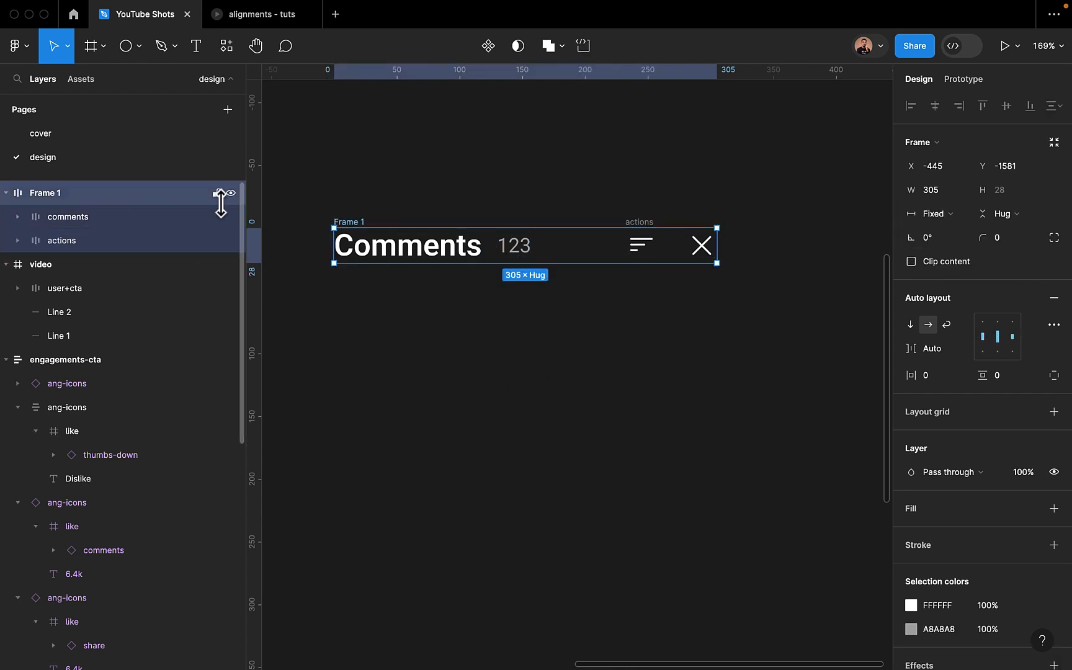
pyautogui.doubleClick(55, 195)
pyautogui.write('h')
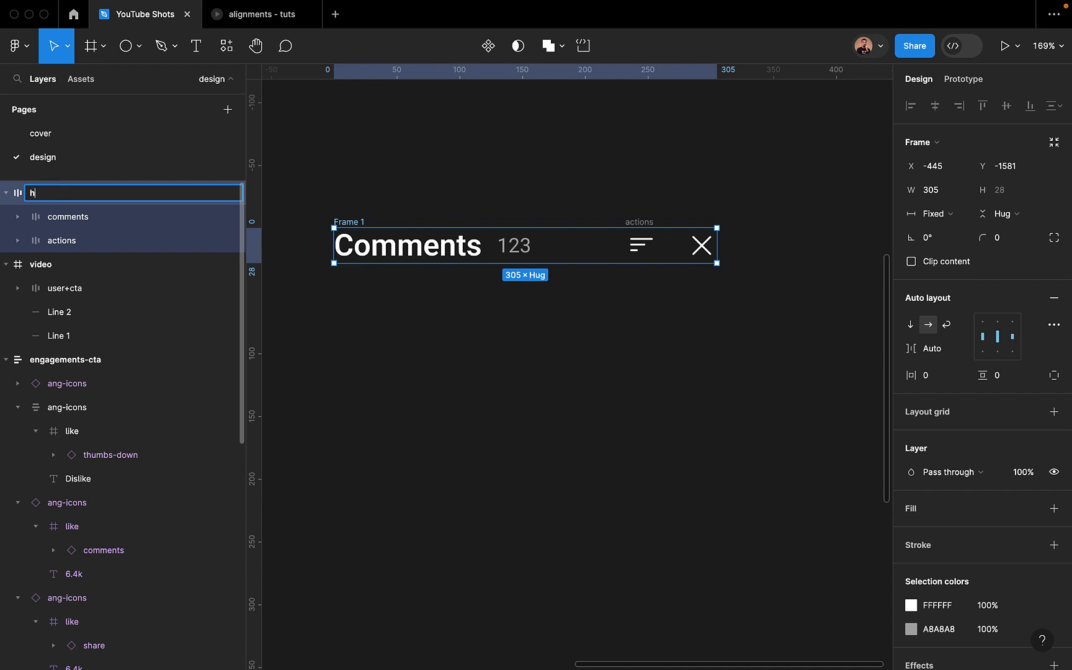
pyautogui.write('eader')
pyautogui.press('Return')
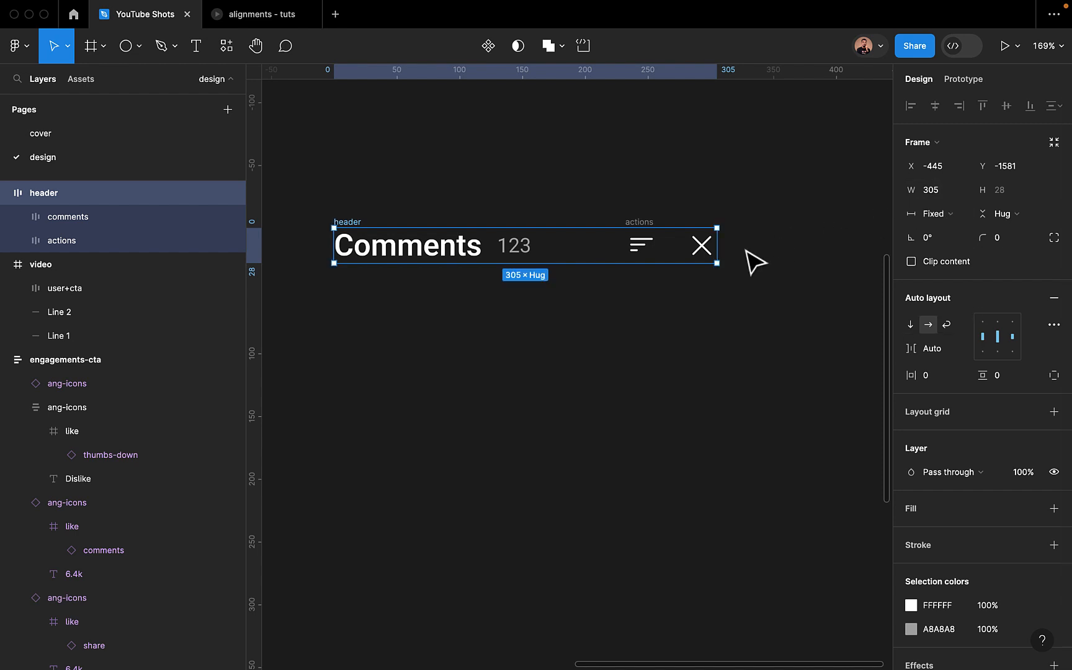
# Widen the header frame to a fixed width of 422
pyautogui.moveTo(722, 249); pyautogui.dragTo(759, 249)
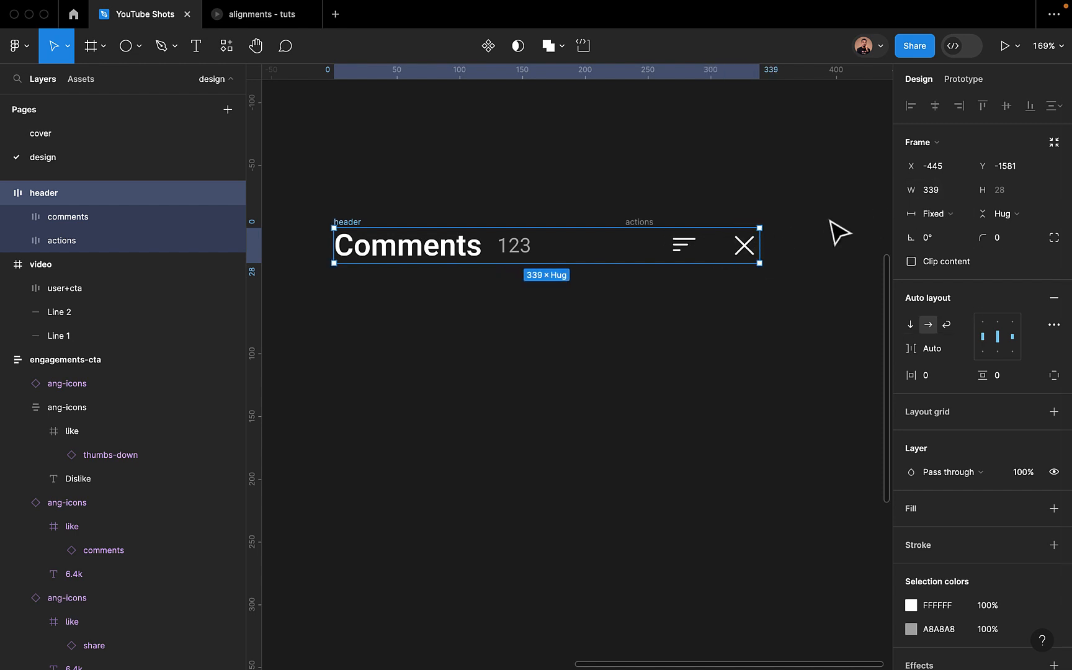
pyautogui.click(934, 191)
pyautogui.write('422')
pyautogui.press('Return')
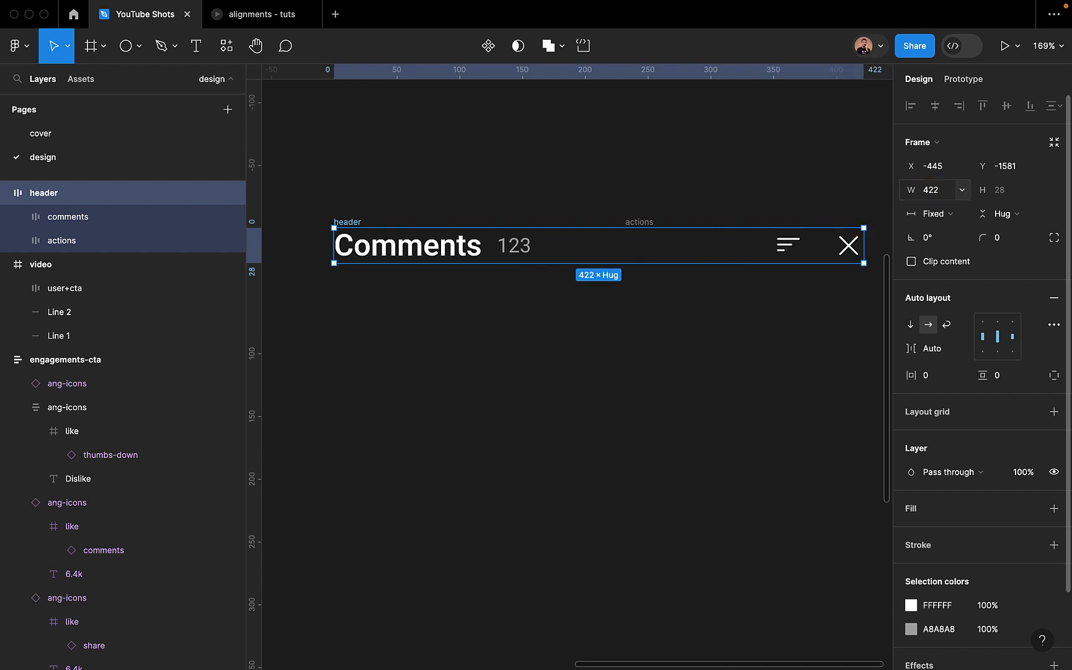
# Add a fill to the header frame and set its color to 212121
pyautogui.click(1053, 508)
pyautogui.click(942, 536)
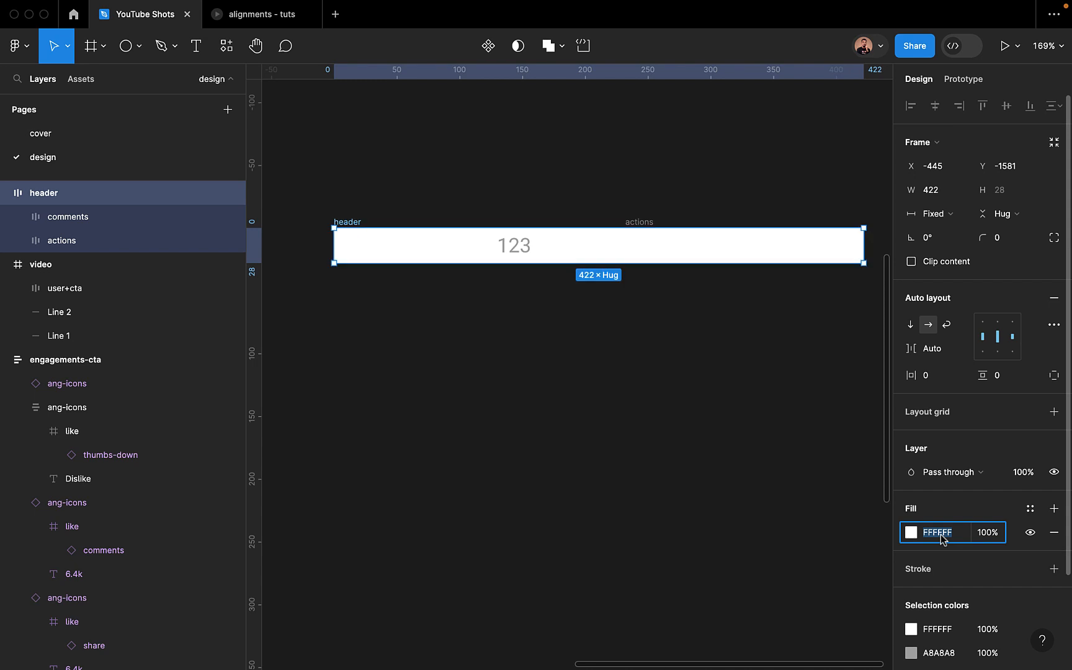
pyautogui.write('212121')
pyautogui.press('Return')
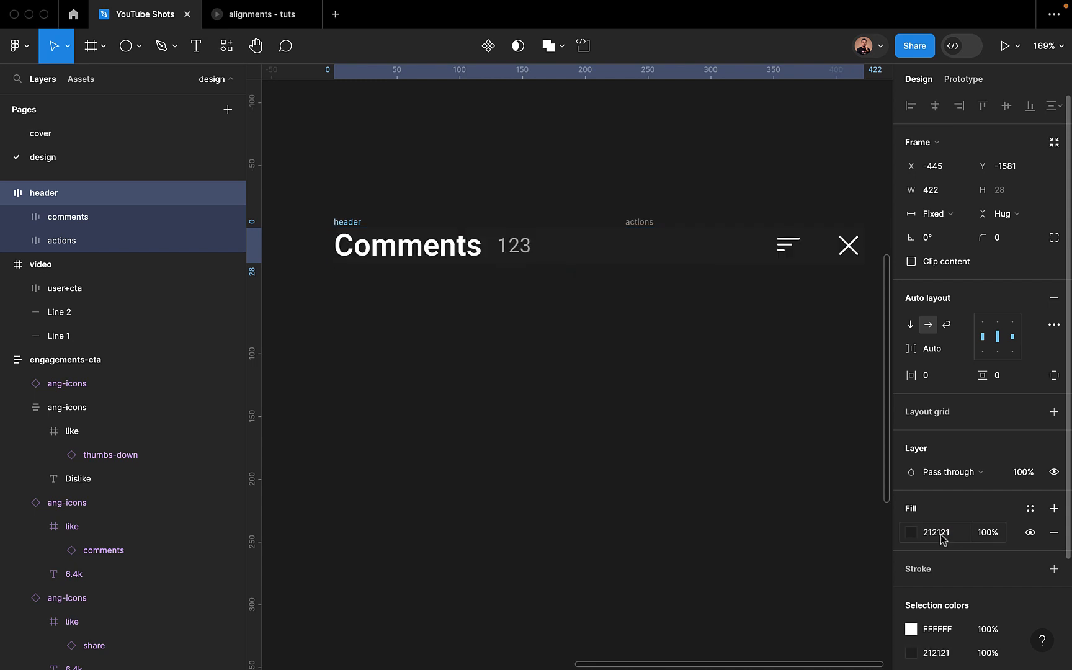
# Change the page background color to black, 000000
pyautogui.click(628, 417)
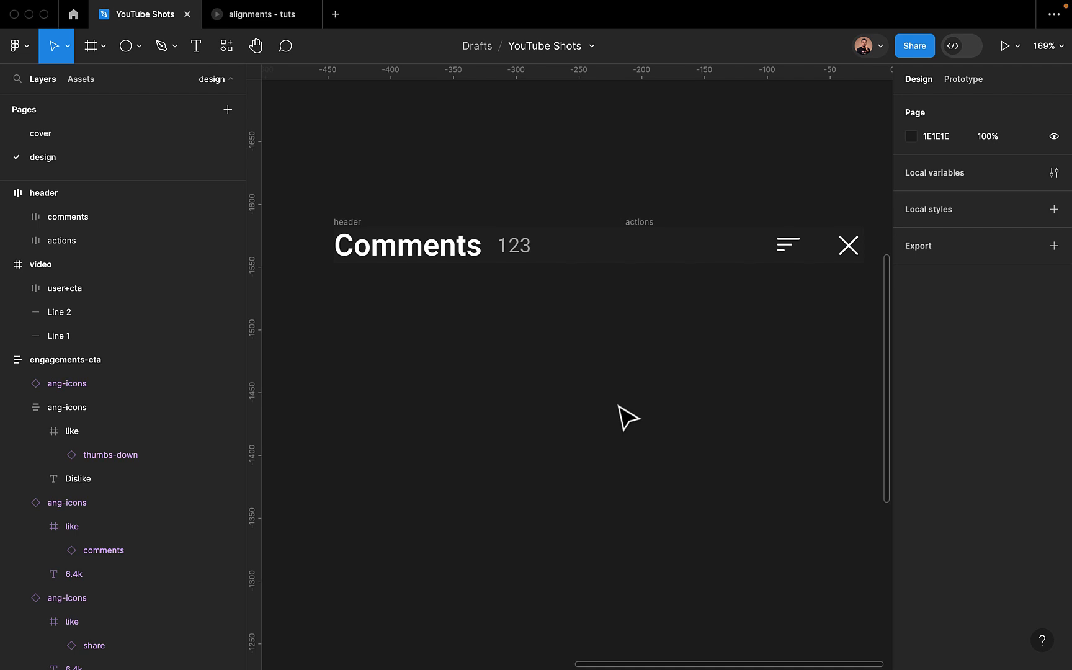
pyautogui.click(910, 137)
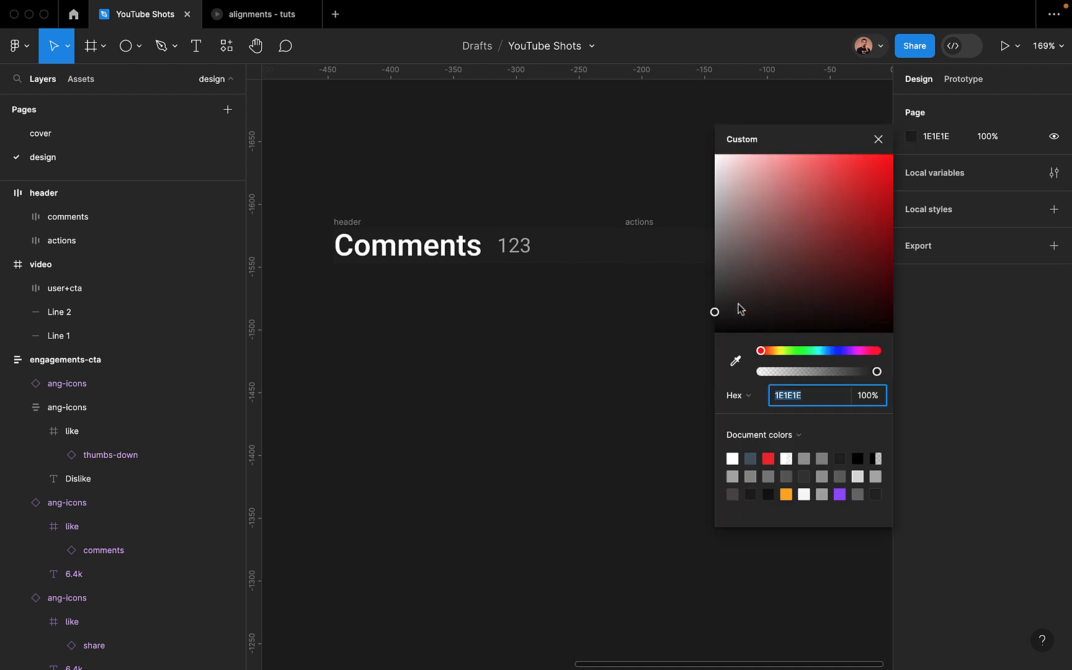
pyautogui.moveTo(717, 316); pyautogui.dragTo(715, 345)
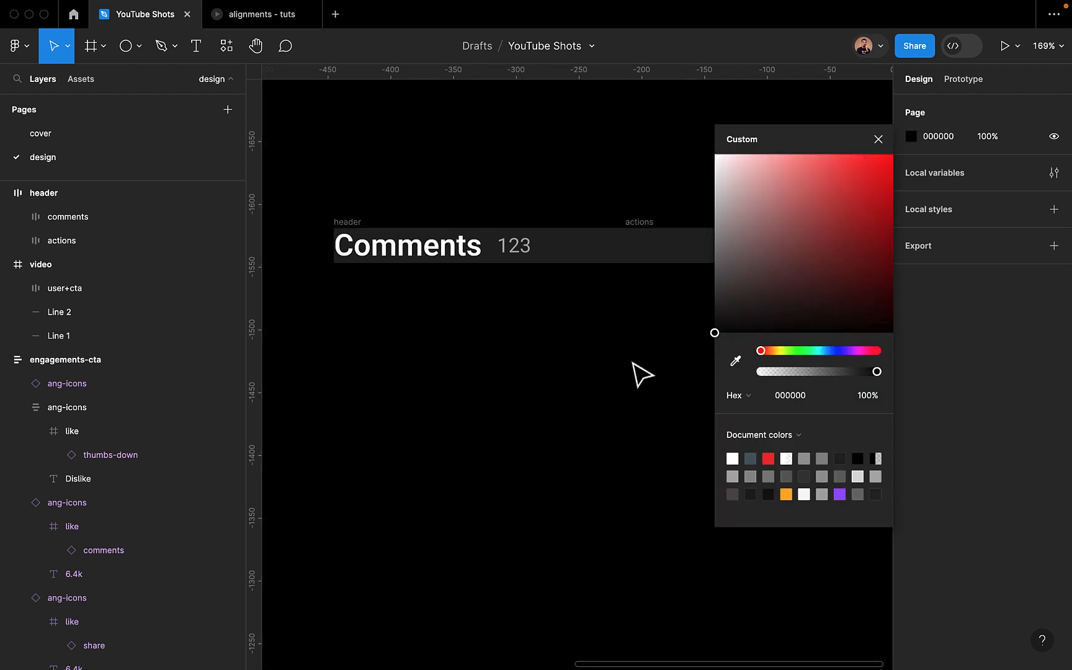
pyautogui.click(632, 365)
pyautogui.hotkey('shift', '1')
pyautogui.scroll(3, 634, 376)
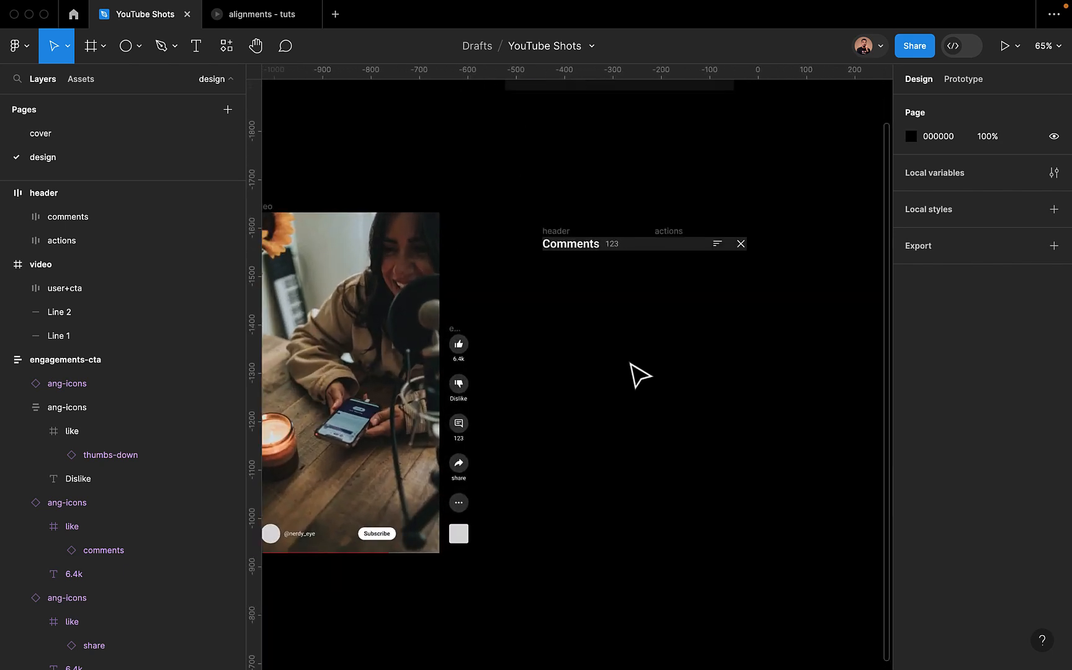
pyautogui.scroll(3, 614, 283)
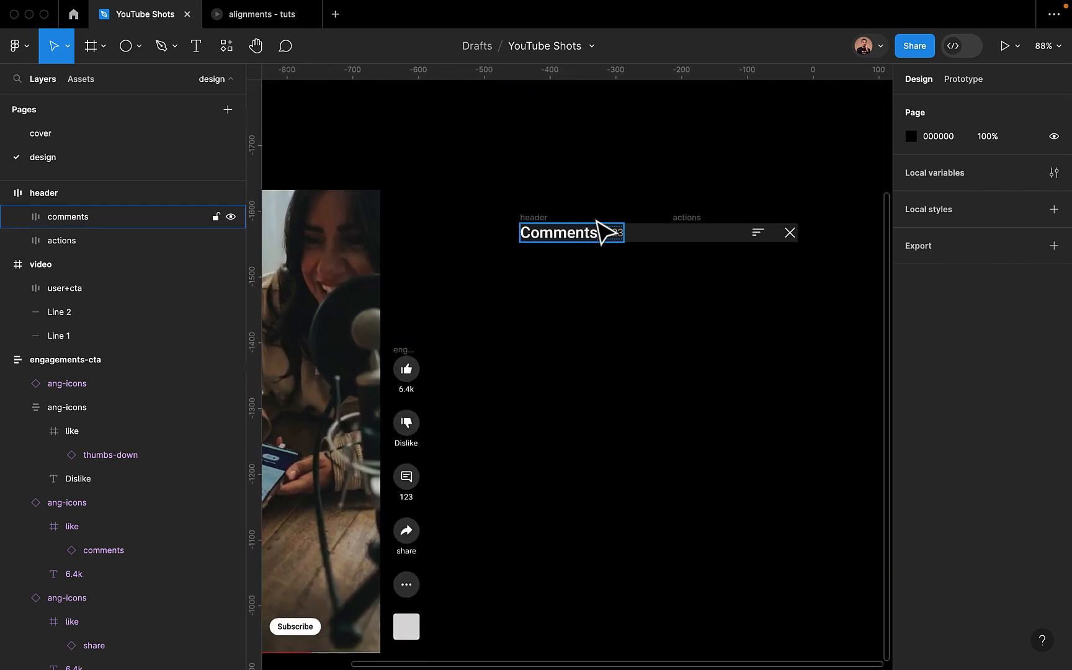
# Set the page background to the dark gray 444444 so the header stands out from the canvas
pyautogui.click(910, 136)
pyautogui.moveTo(727, 254); pyautogui.dragTo(711, 289)
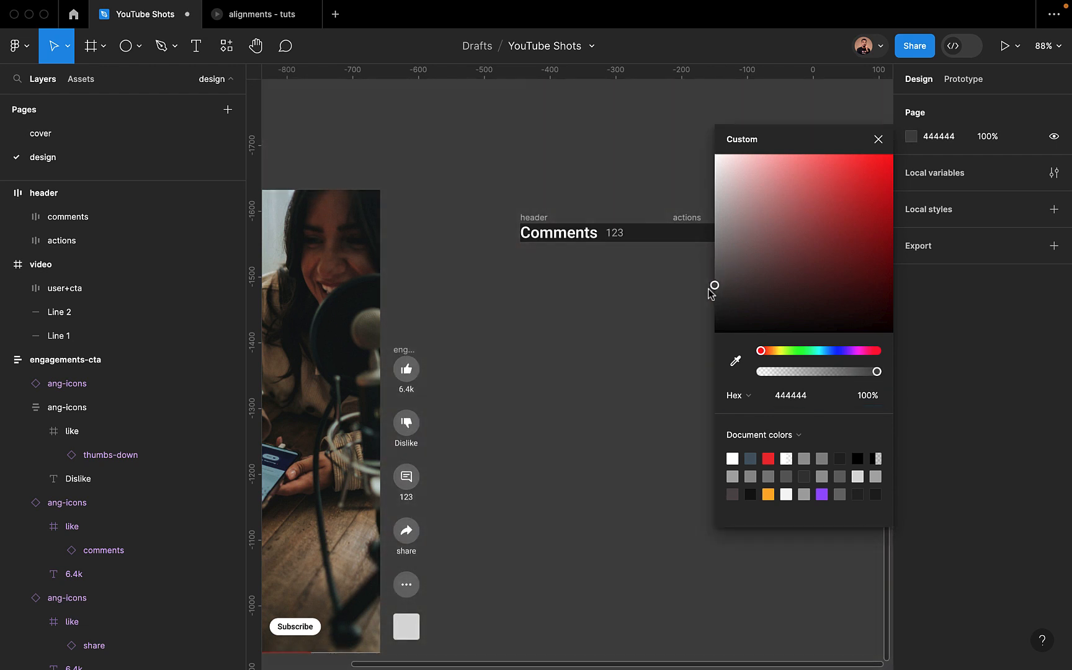
pyautogui.click(878, 139)
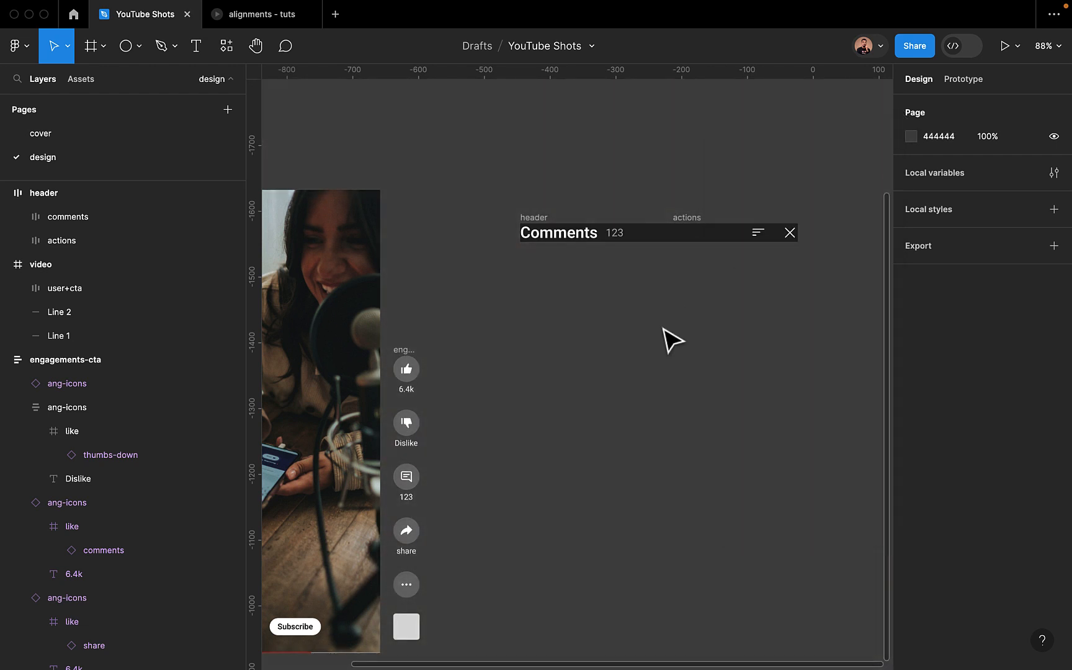
pyautogui.hscroll(-3, 664, 335)
pyautogui.scroll(-2, 664, 335)
pyautogui.scroll(2, 665, 338)
pyautogui.hscroll(5, 665, 337)
pyautogui.keyDown('ctrl'); pyautogui.scroll(2, 665, 337); pyautogui.keyUp('ctrl')
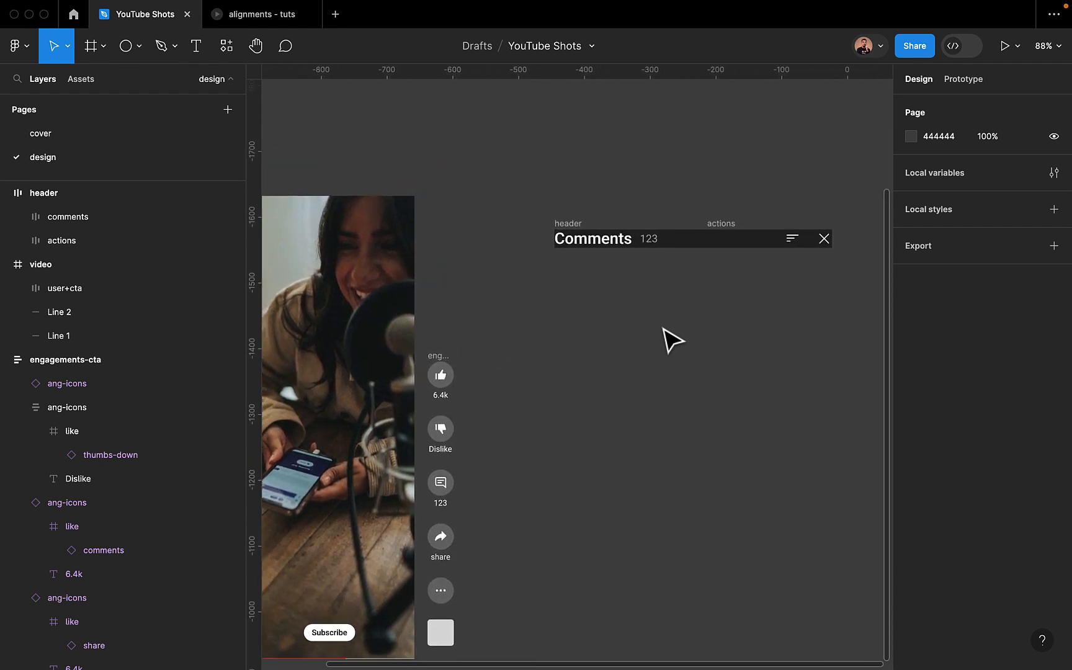
# Set both the horizontal and vertical padding of the header frame to 20
pyautogui.click(501, 222)
pyautogui.click(500, 222)
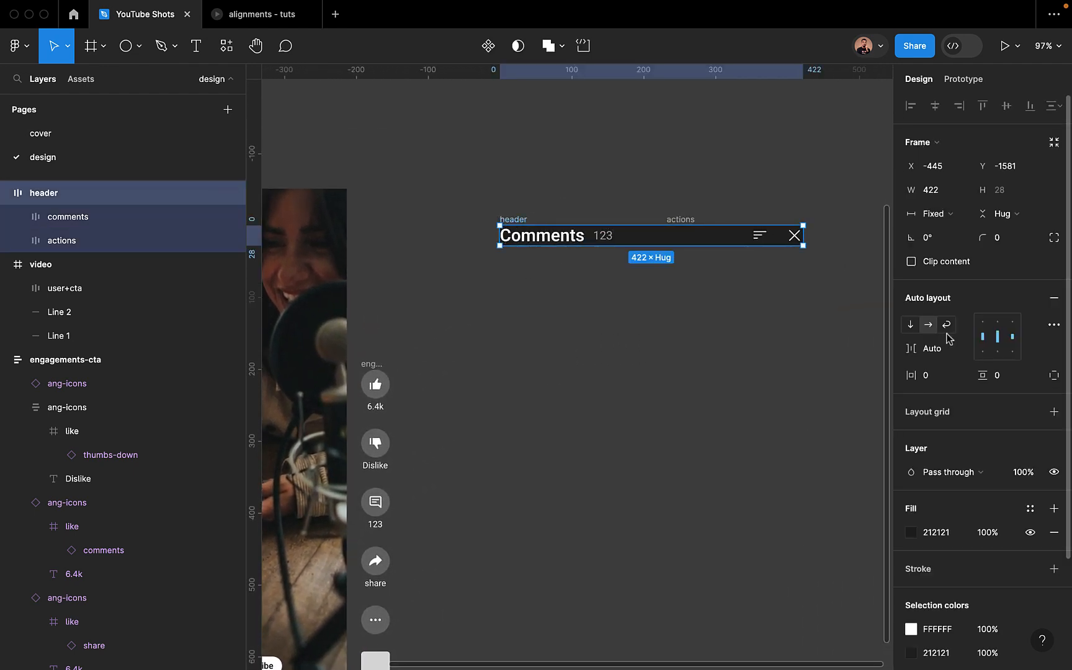
pyautogui.click(944, 379)
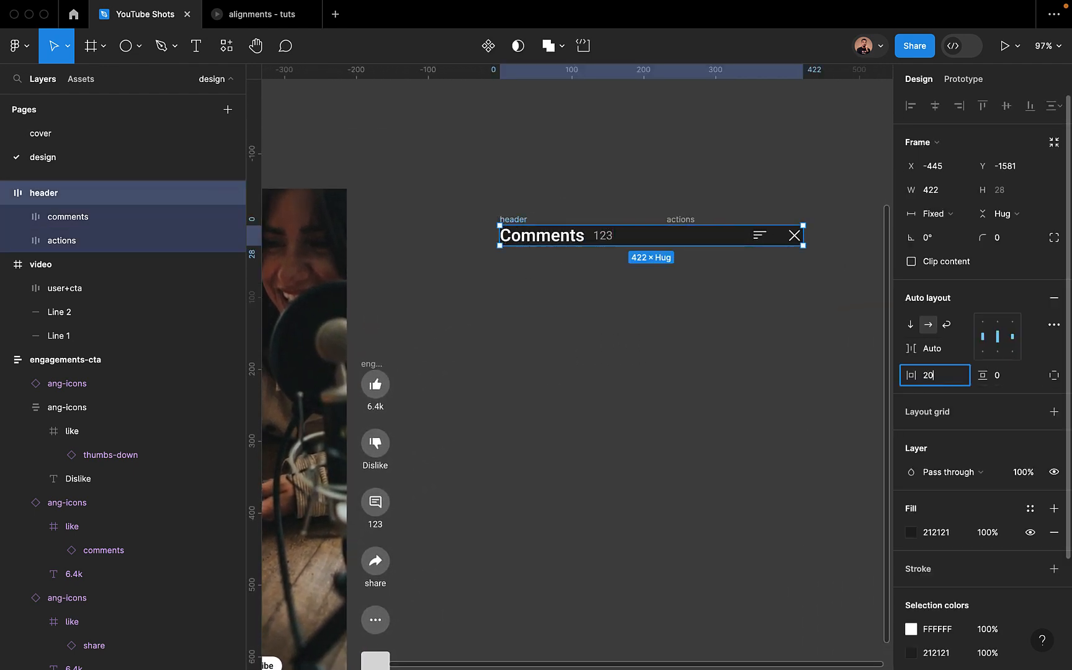
pyautogui.write('20')
pyautogui.press('Return')
pyautogui.click(1003, 380)
pyautogui.write('2')
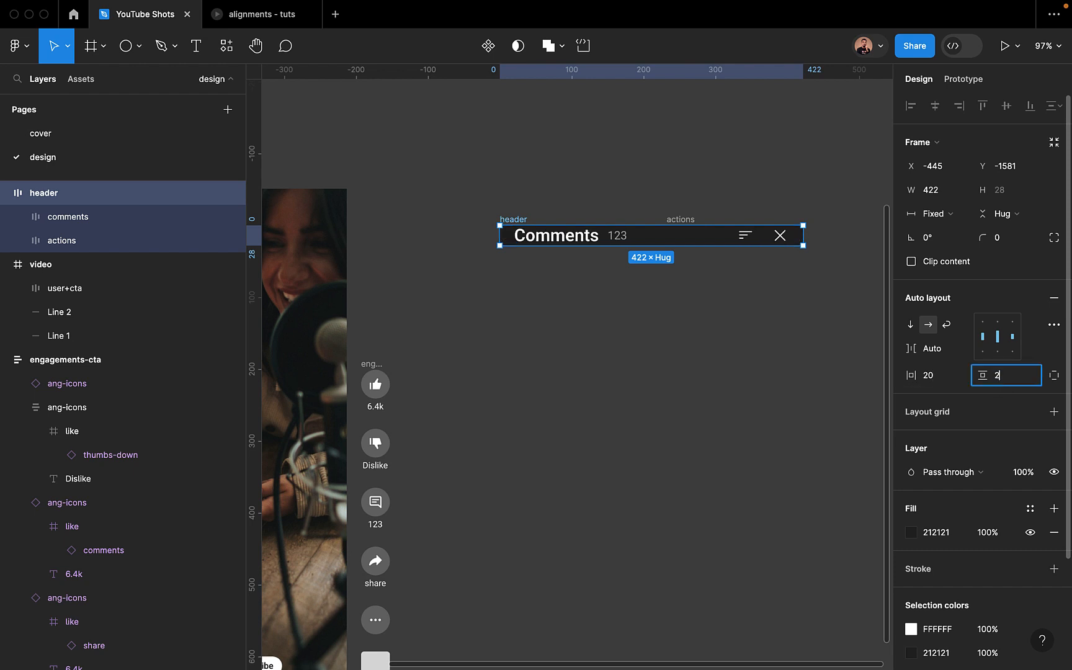
pyautogui.write('0')
pyautogui.press('Return')
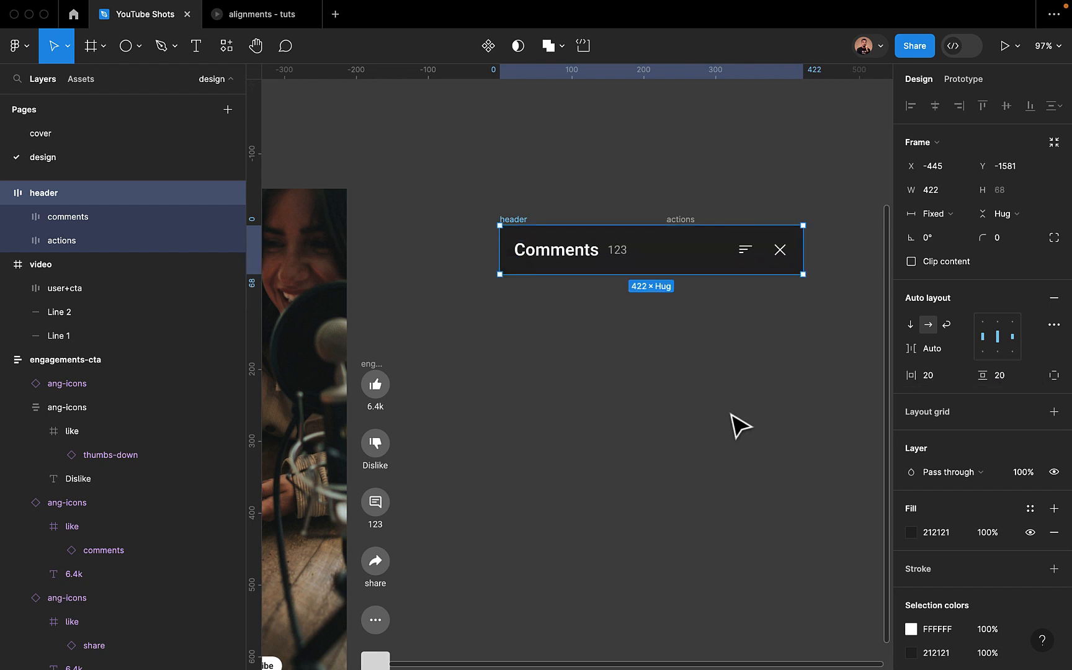
# Check the comments panel's header in the alignments - tuts prototype for reference
pyautogui.click(658, 388)
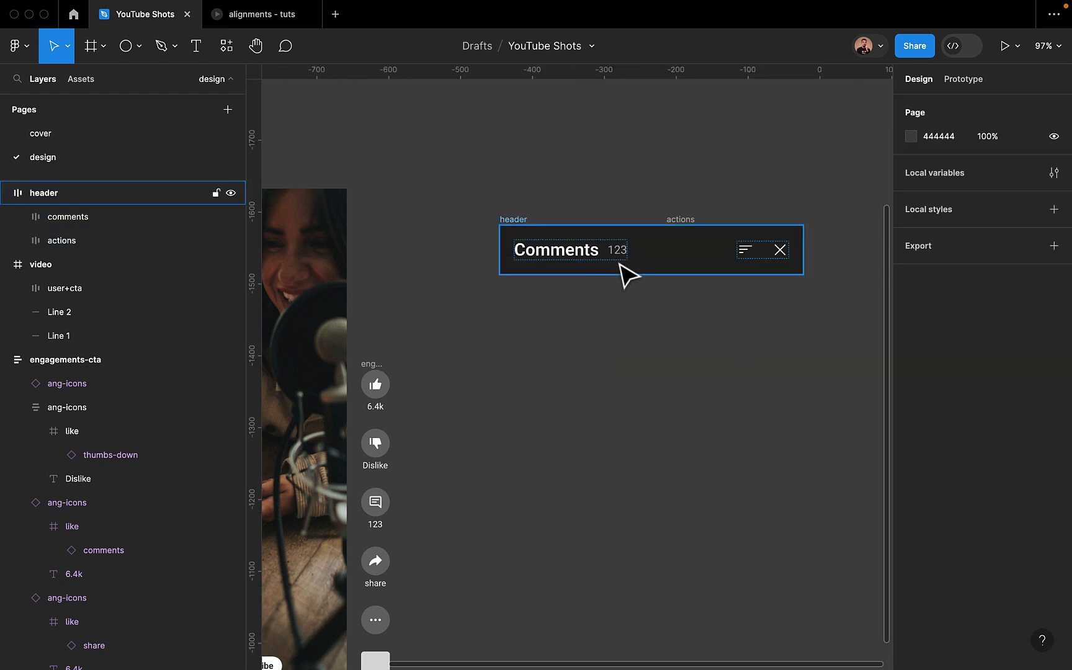
pyautogui.click(257, 12)
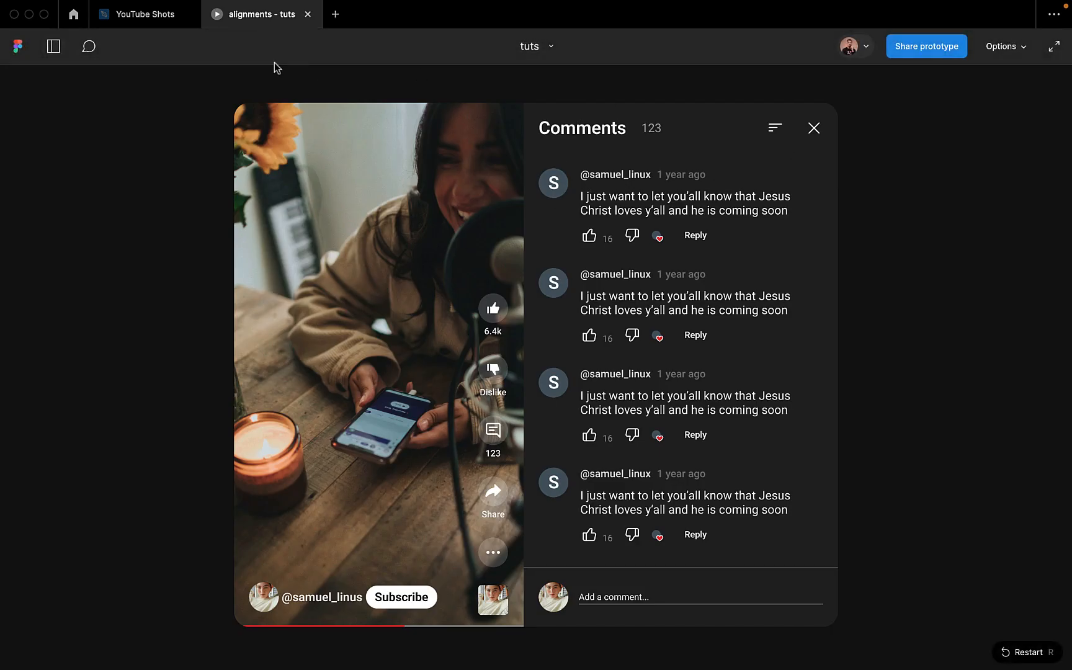
pyautogui.click(158, 17)
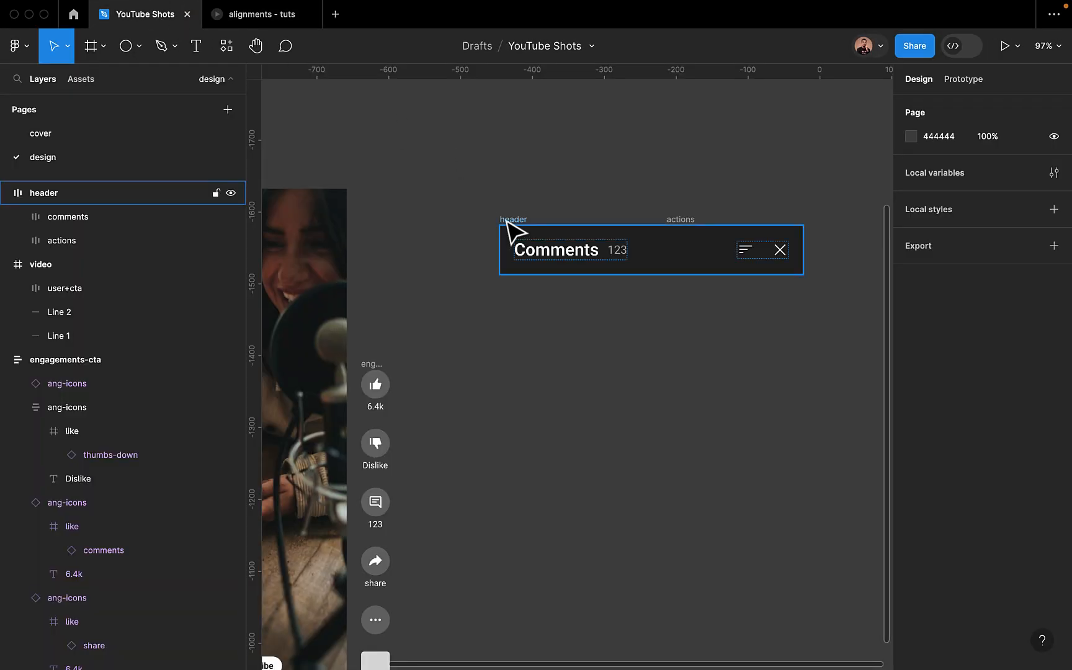
# Move the header frame down on the canvas and delete the leftover empty actions frame above it
pyautogui.moveTo(507, 230); pyautogui.dragTo(496, 296)
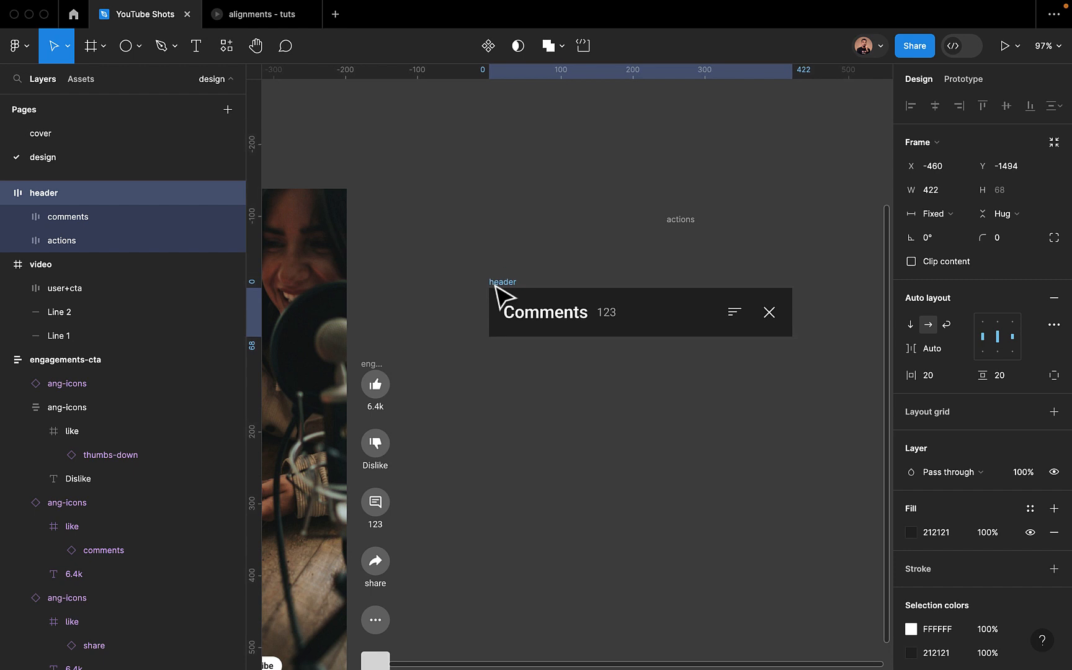
pyautogui.click(680, 231)
pyautogui.press('Delete')
pyautogui.scroll(-3, 677, 306)
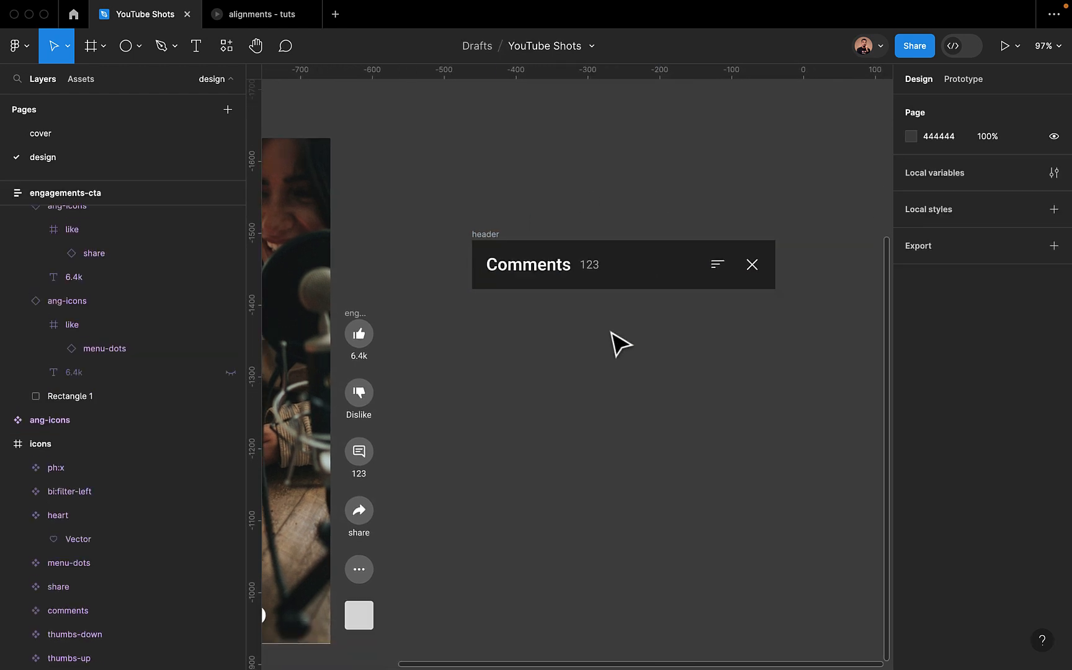
pyautogui.click(267, 14)
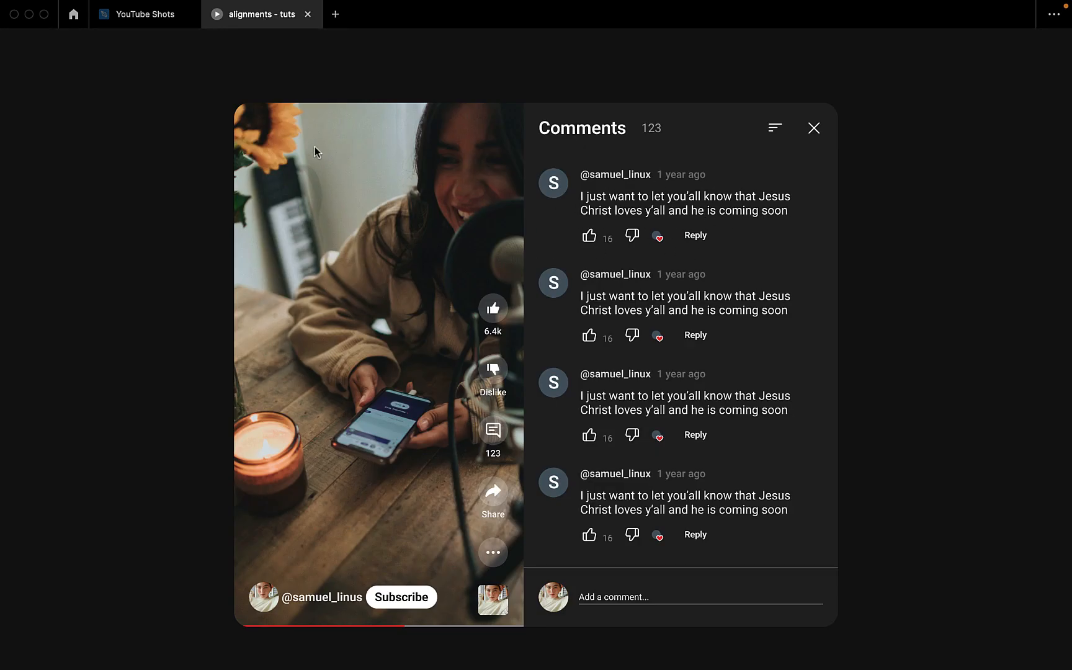
pyautogui.click(145, 15)
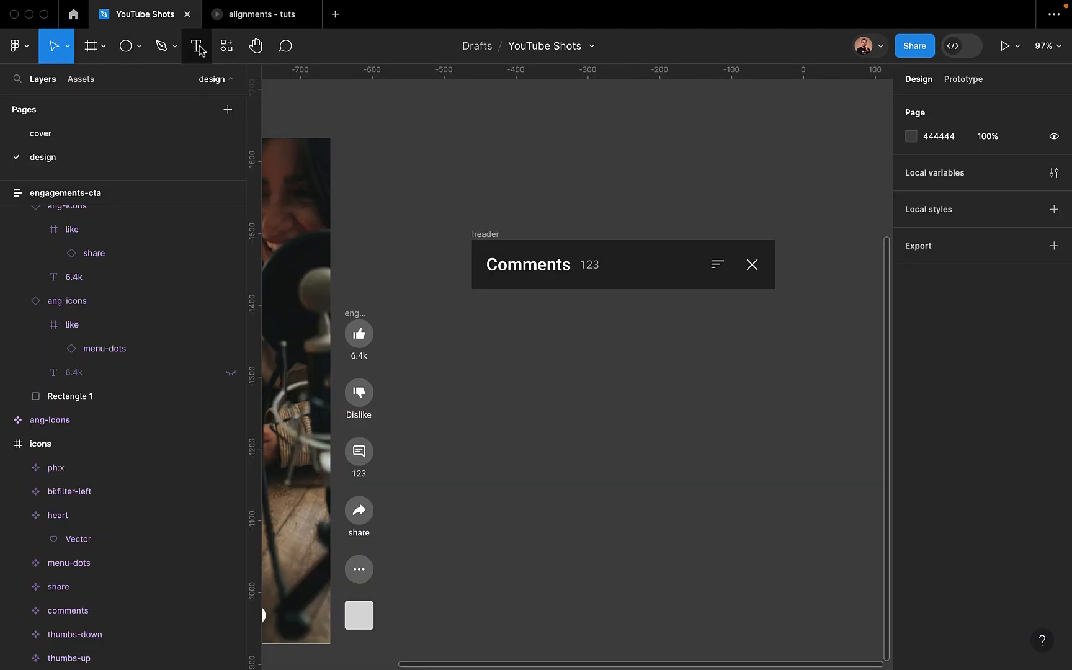
pyautogui.press('t')
pyautogui.click(510, 343)
pyautogui.write('@')
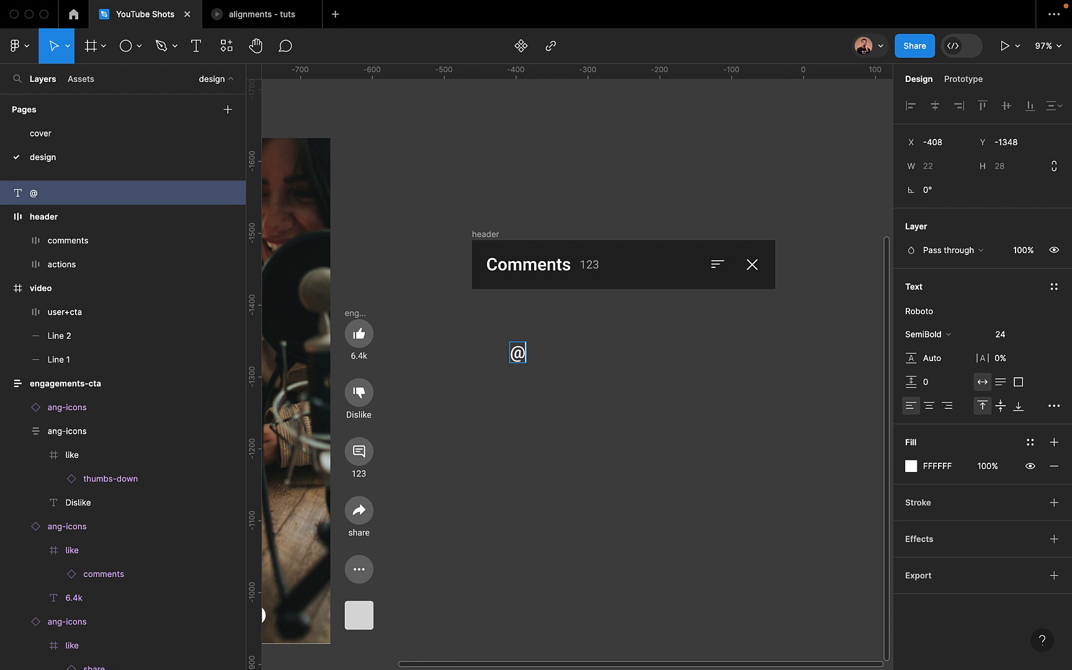
pyautogui.write('nerdy')
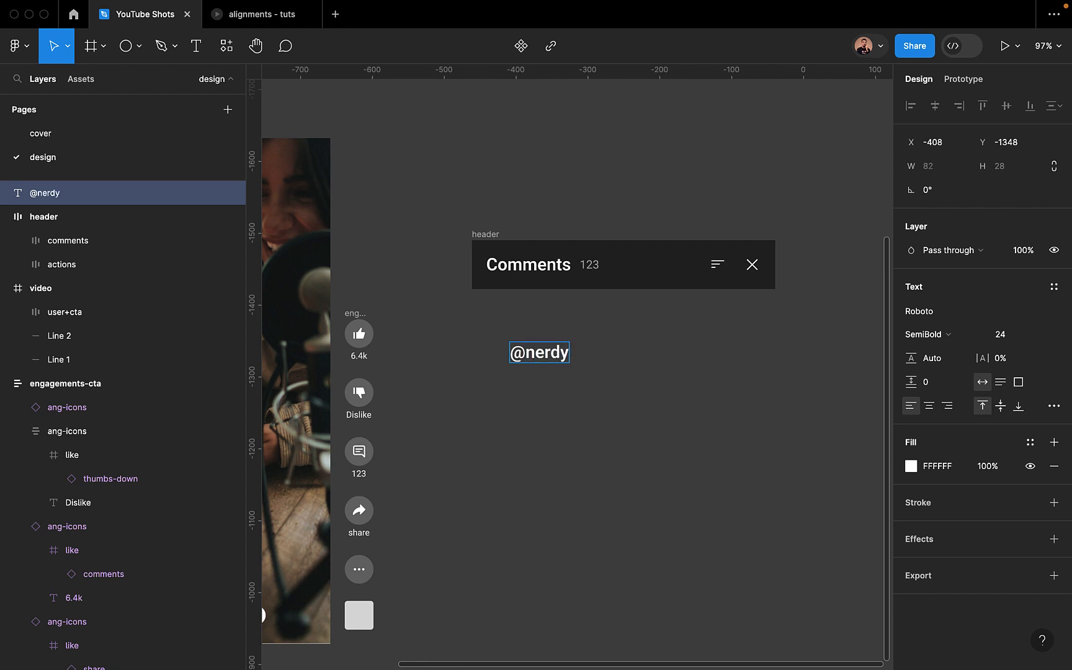
pyautogui.write('_eye')
pyautogui.press('Escape')
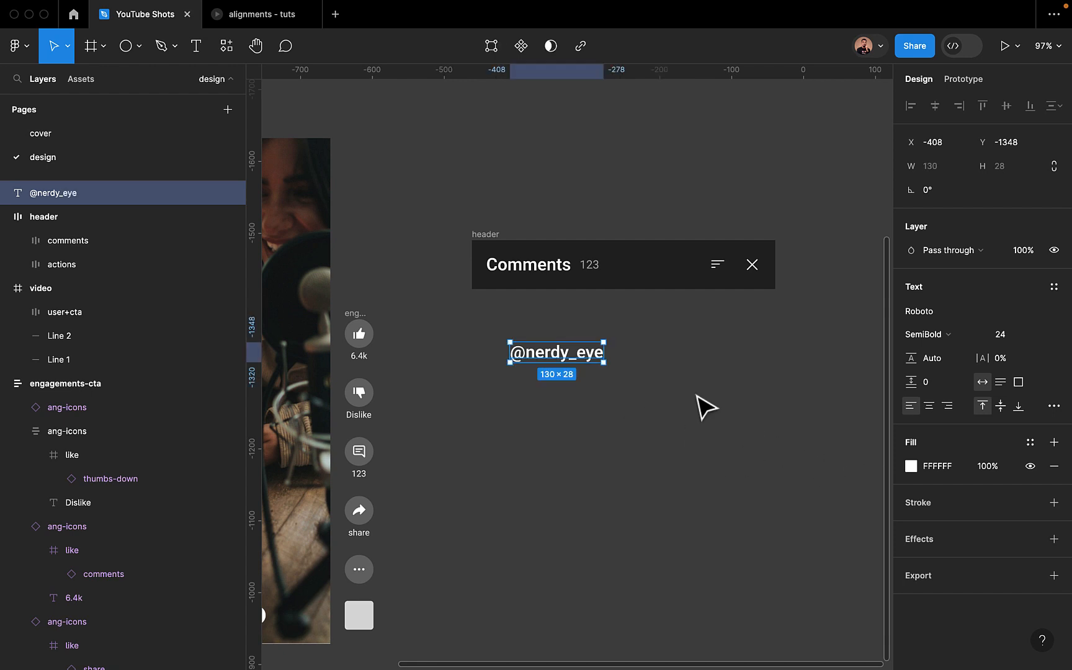
pyautogui.click(920, 467)
pyautogui.click(911, 466)
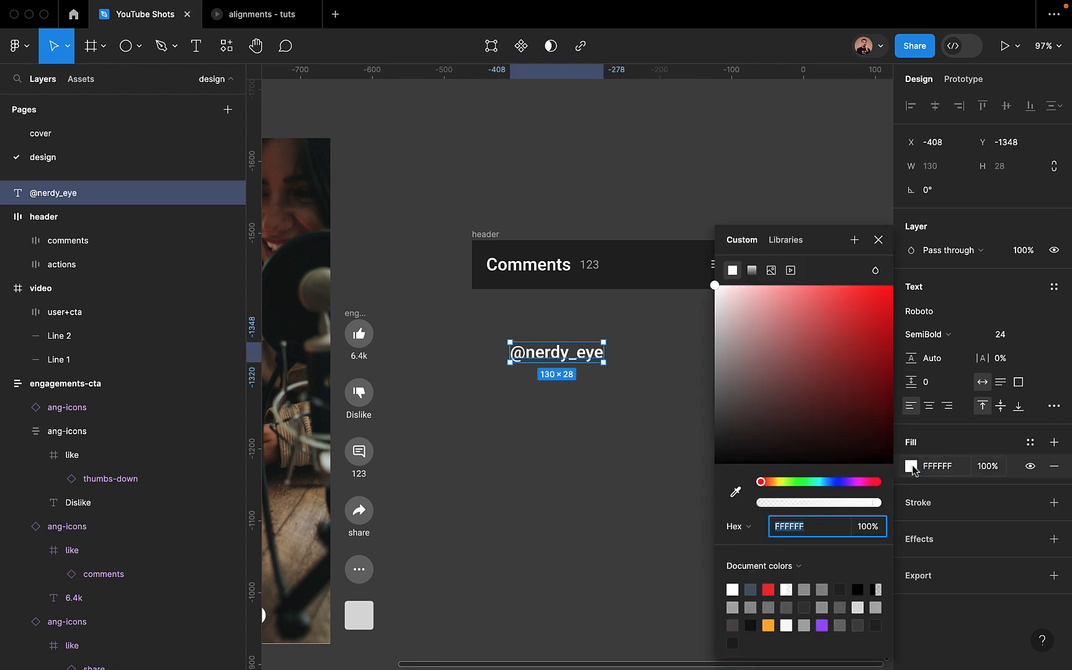
pyautogui.click(907, 471)
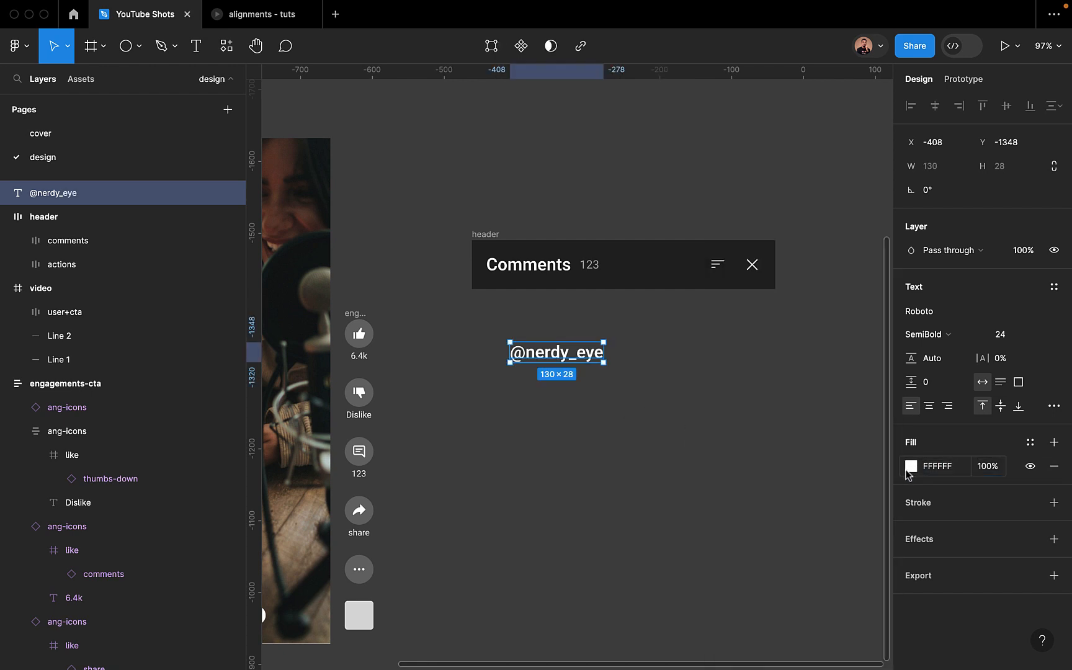
pyautogui.click(937, 469)
pyautogui.write('a')
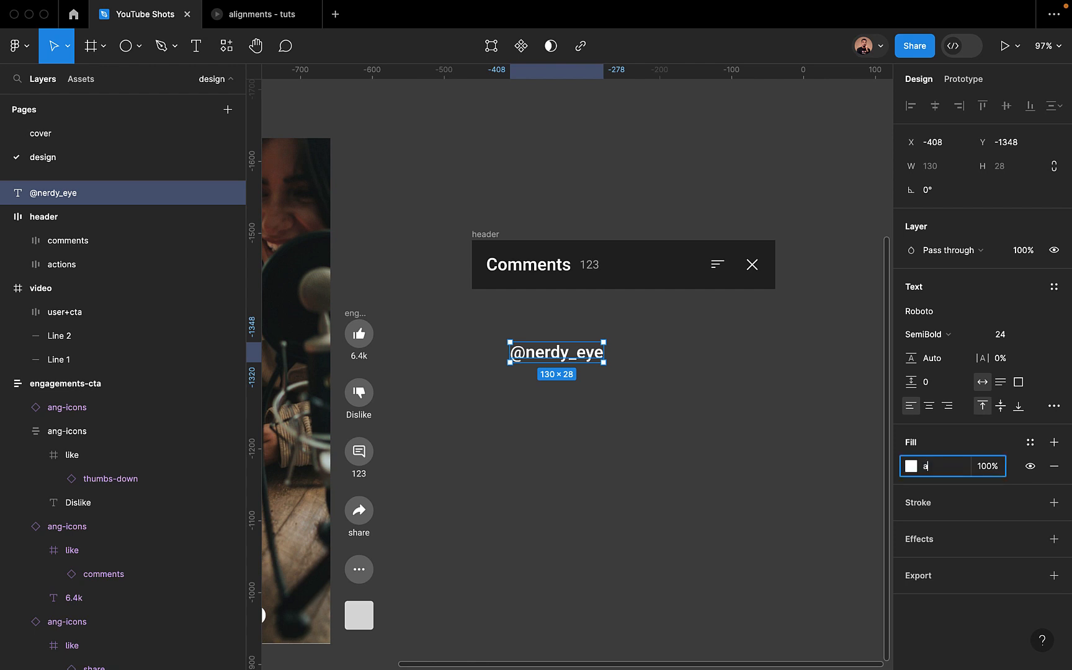
pyautogui.write('8a8a8')
pyautogui.press('Return')
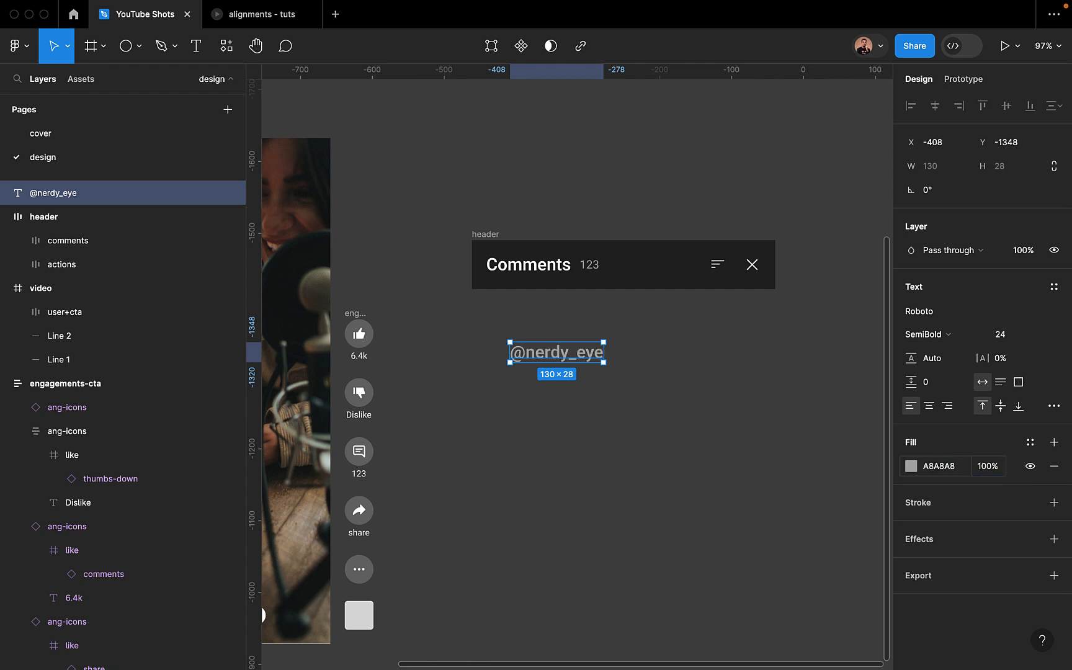
pyautogui.click(952, 336)
pyautogui.click(951, 304)
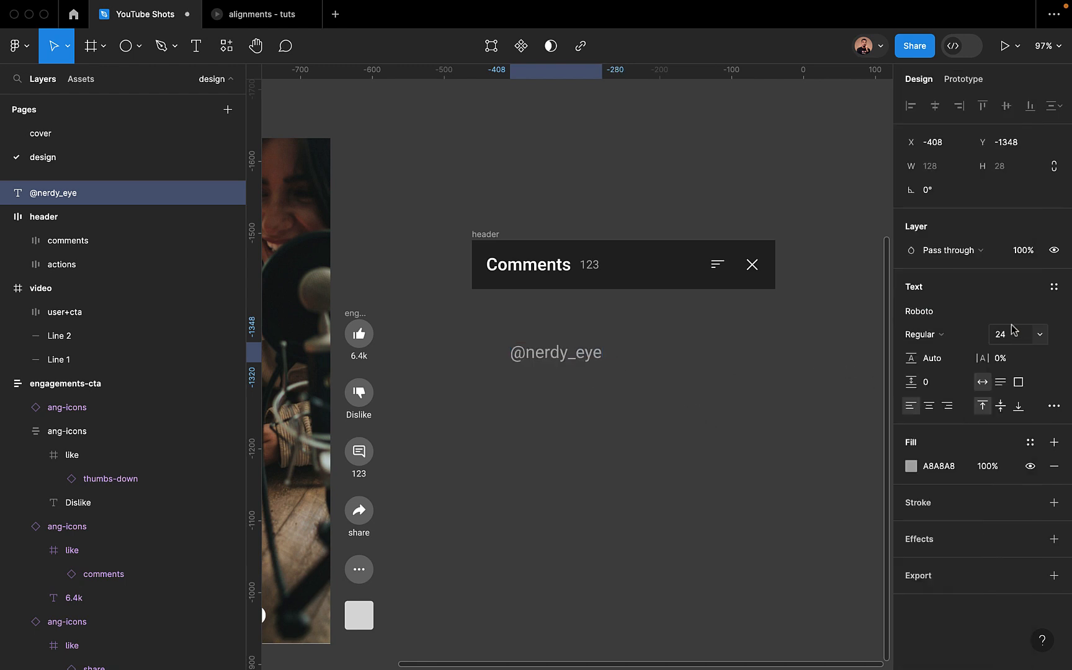
pyautogui.click(1022, 334)
pyautogui.write('12')
pyautogui.press('Return')
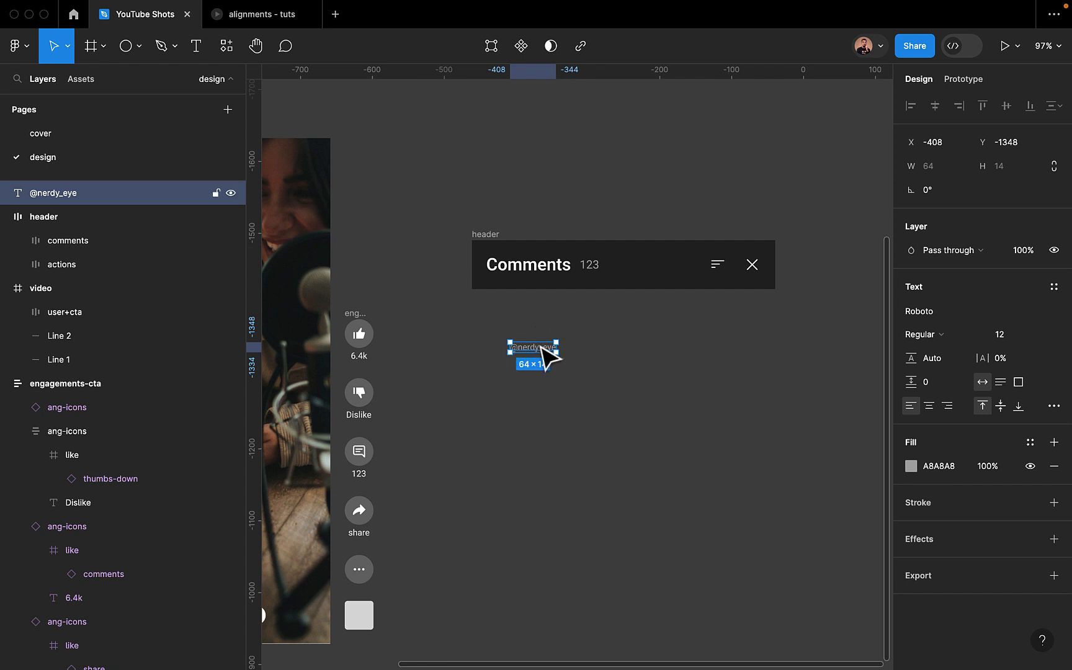
# Duplicate the username below itself and replace it with "I just want to let you'all know that Jesus Christ loves y'all and he is coming soon"
pyautogui.keyDown('alt'); pyautogui.moveTo(548, 353); pyautogui.dragTo(549, 375); pyautogui.keyUp('alt')
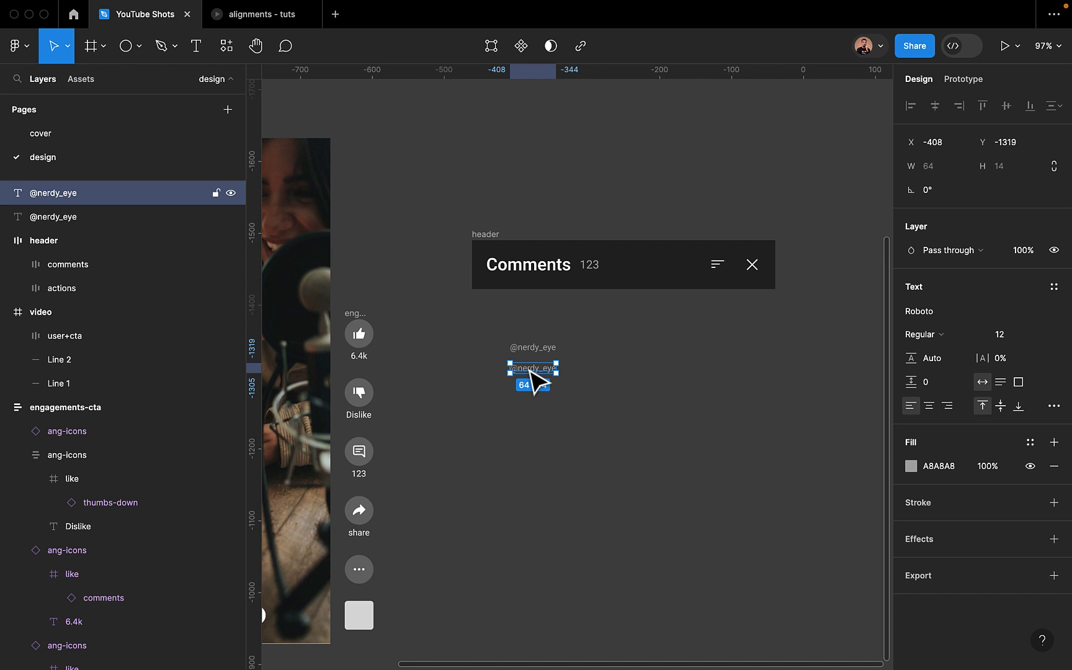
pyautogui.doubleClick(528, 368)
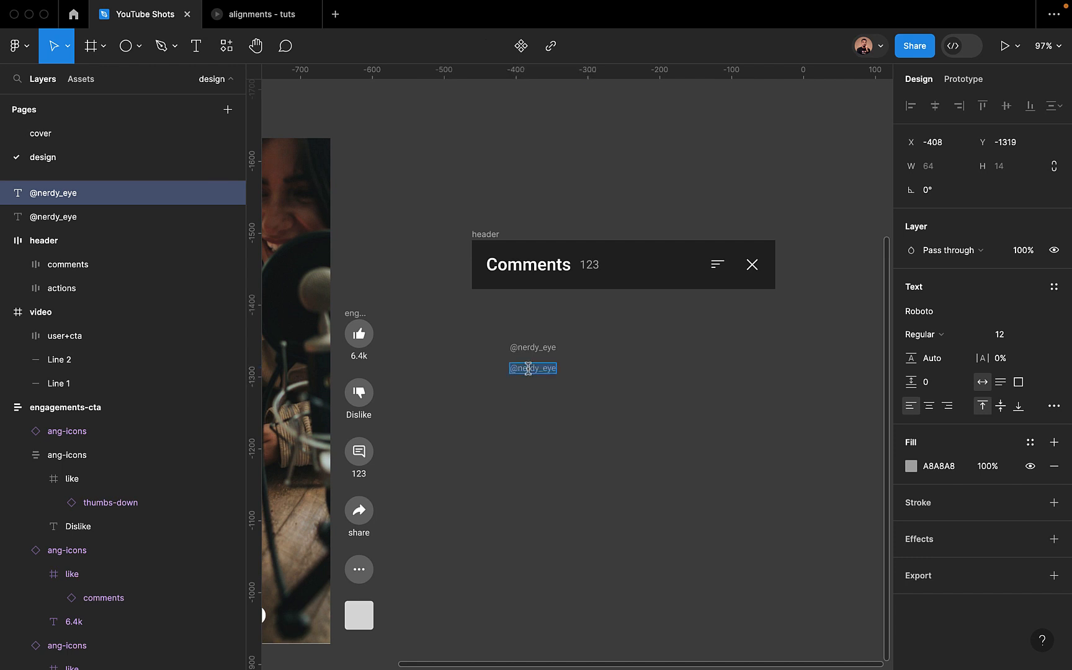
pyautogui.write('I just want to')
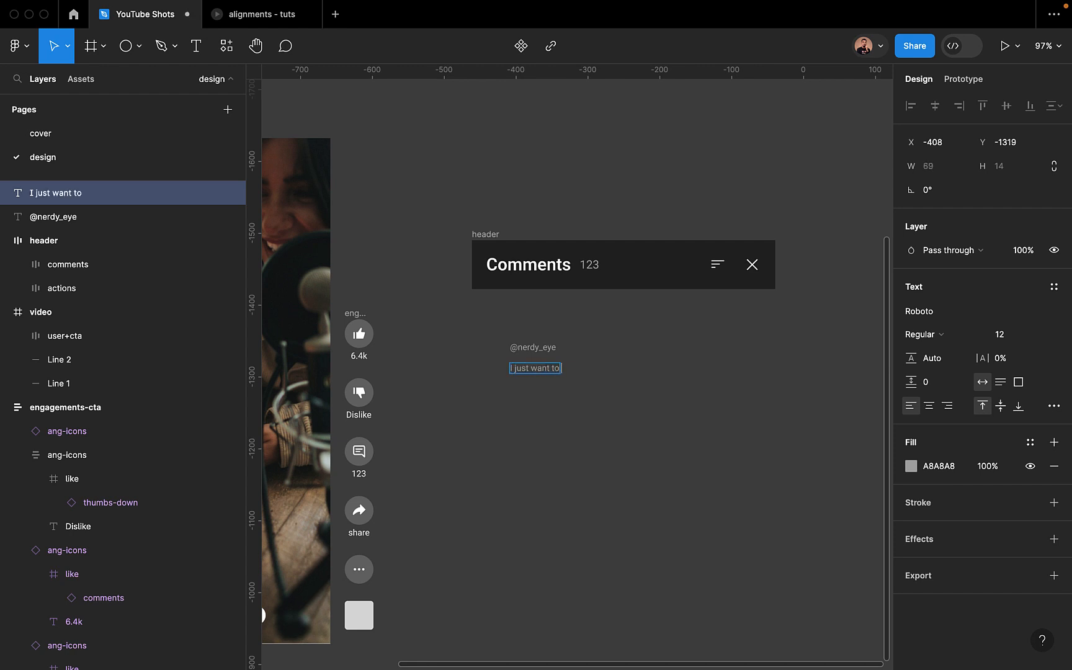
pyautogui.write(" let you'all k")
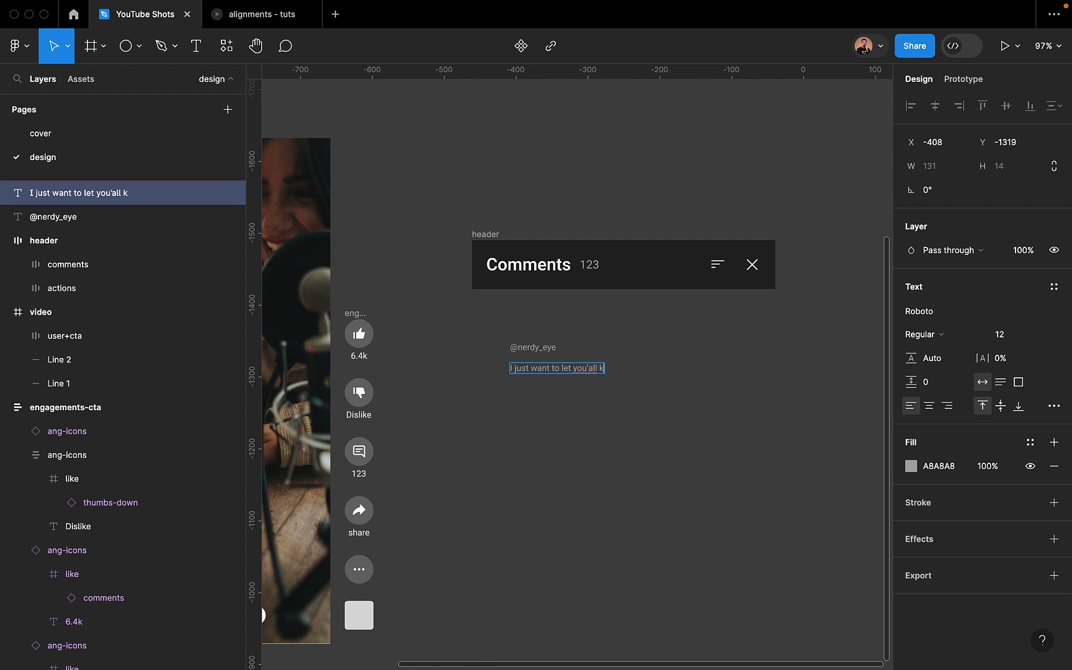
pyautogui.write('now that Jes')
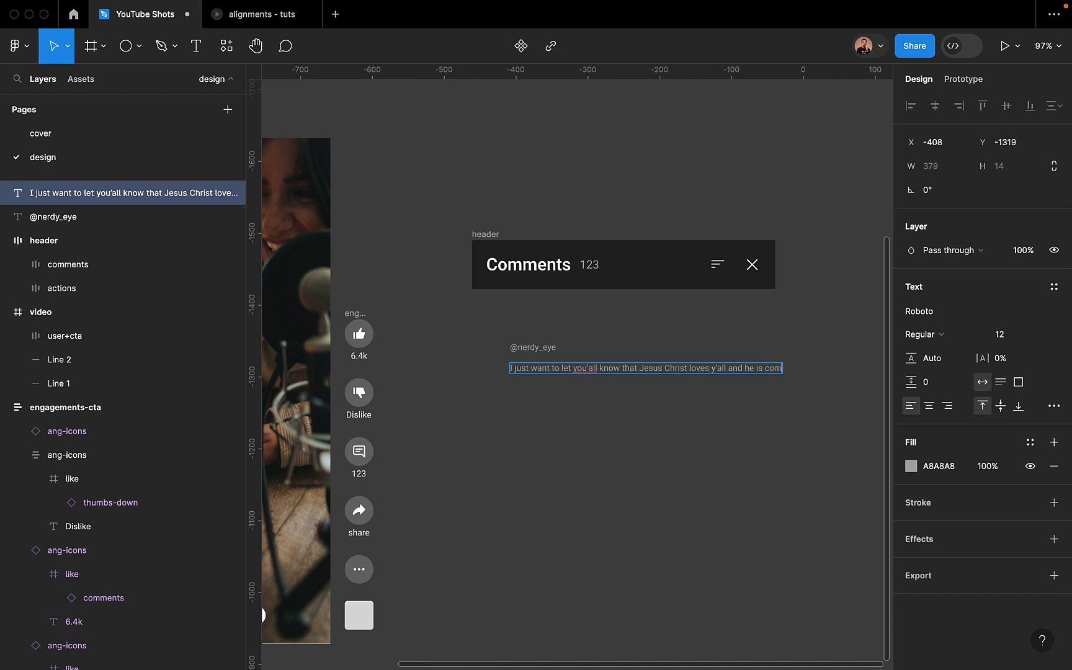
pyautogui.write('ng soon')
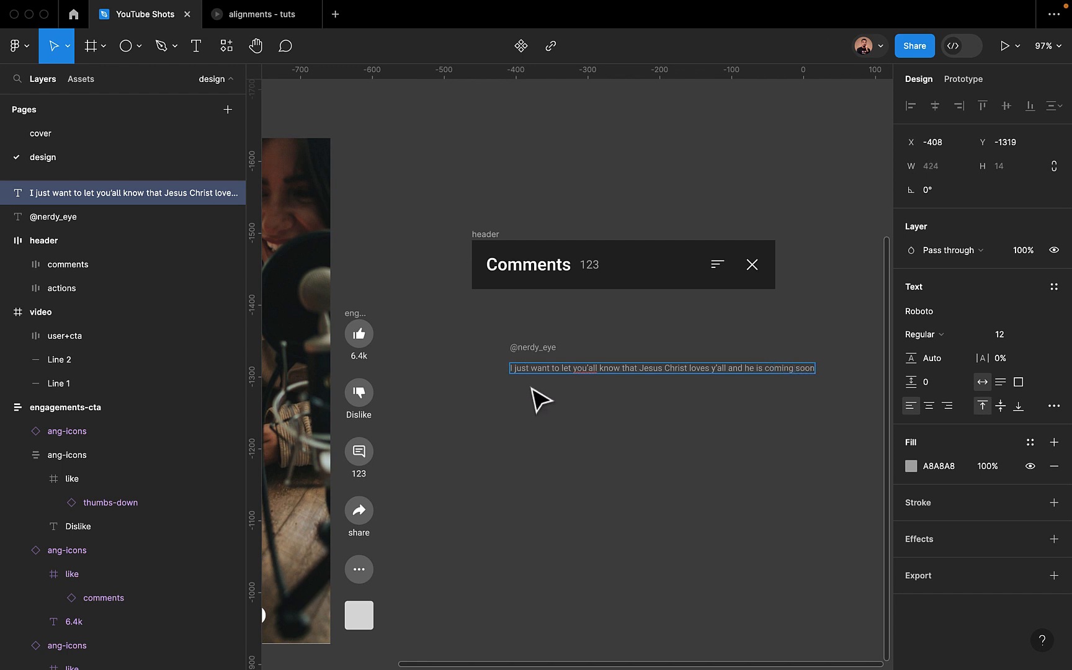
pyautogui.press('Escape')
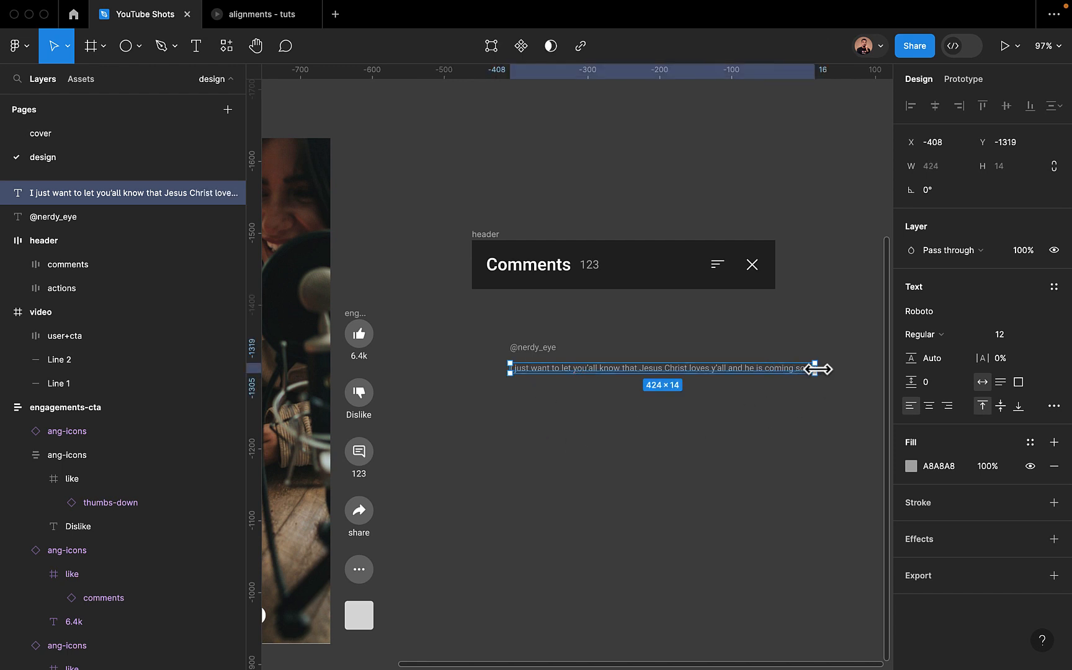
# Narrow the comment text to about 241 wide so it wraps, and set its font size to 14
pyautogui.moveTo(814, 369); pyautogui.dragTo(685, 377)
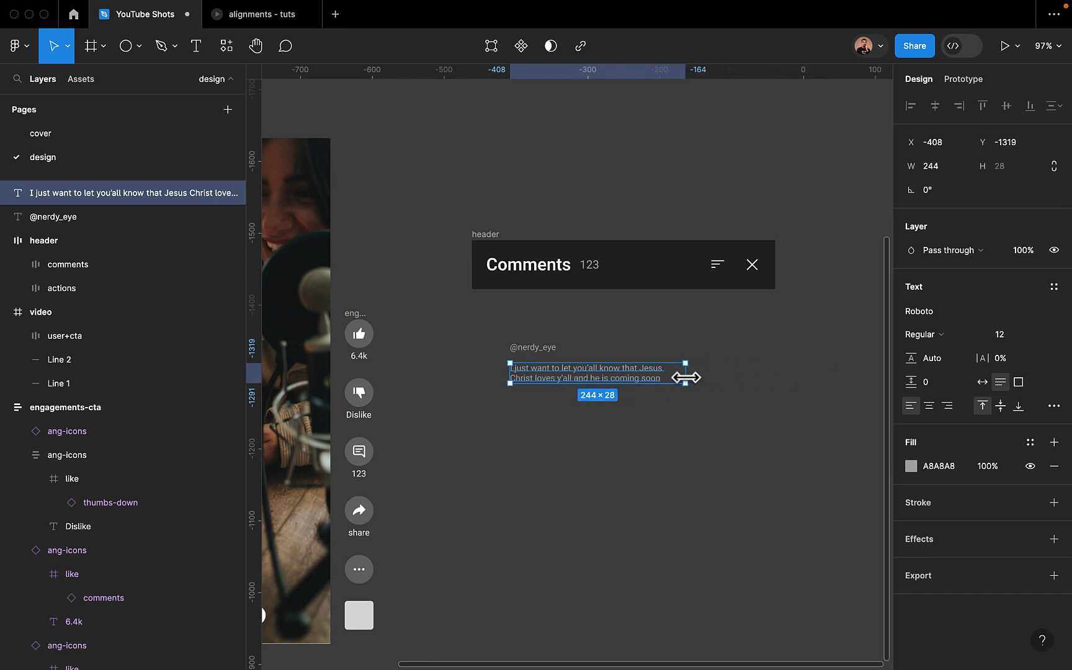
pyautogui.click(676, 429)
pyautogui.scroll(3, 566, 383)
pyautogui.click(538, 380)
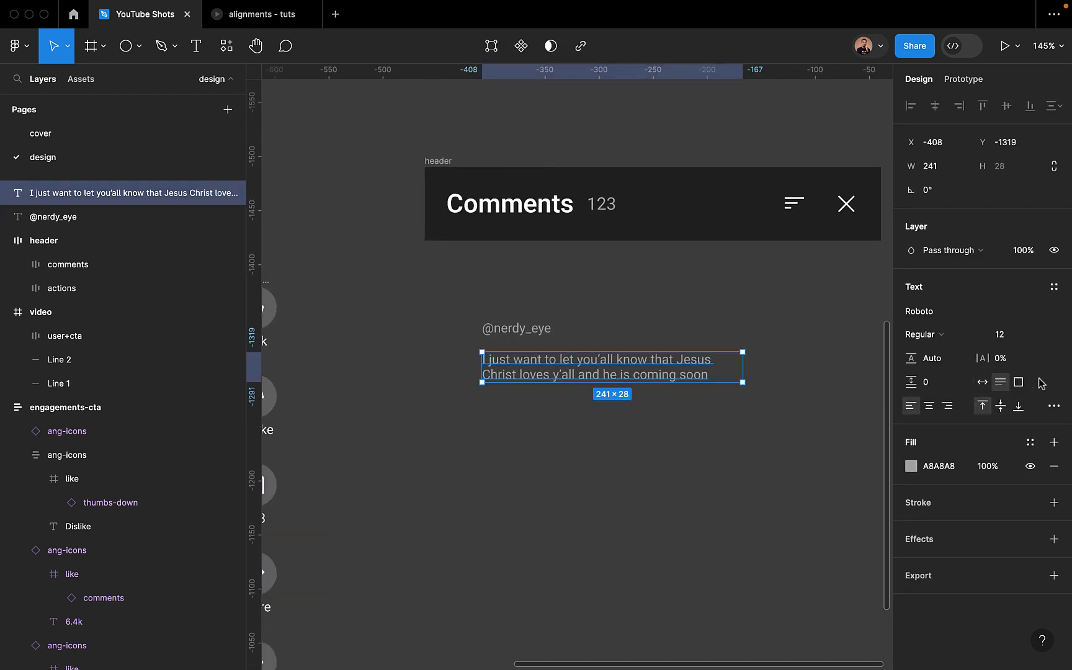
pyautogui.click(1022, 337)
pyautogui.write('1')
pyautogui.press('Return')
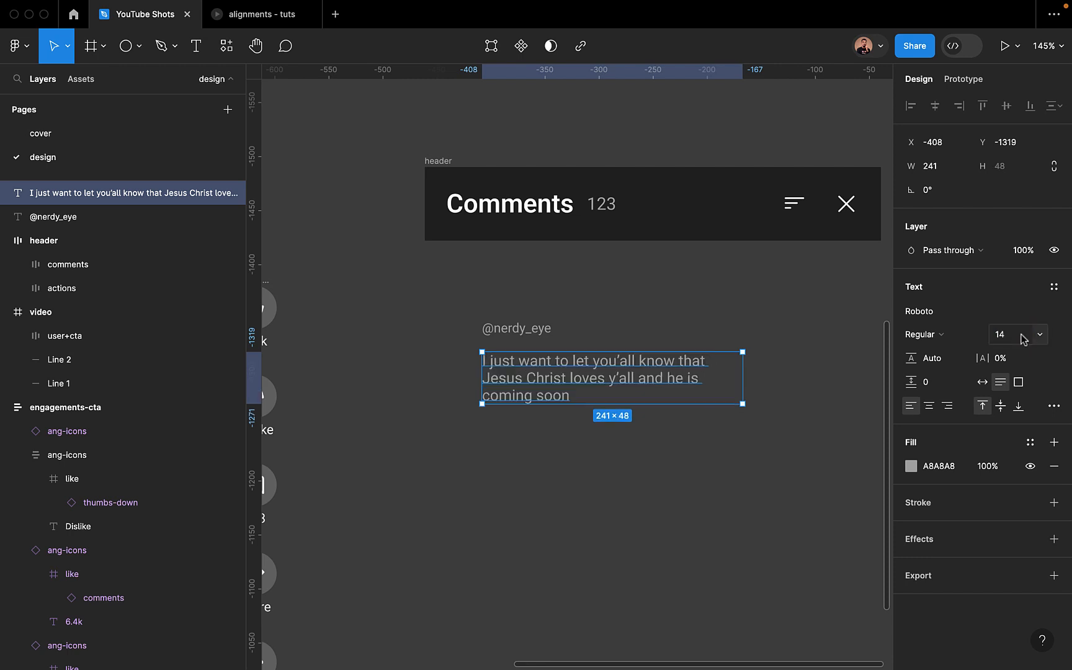
# Set the comment text's fill to white FFFFFF and widen its box to about 268 so it fits on two lines
pyautogui.click(911, 466)
pyautogui.moveTo(779, 354); pyautogui.dragTo(642, 230)
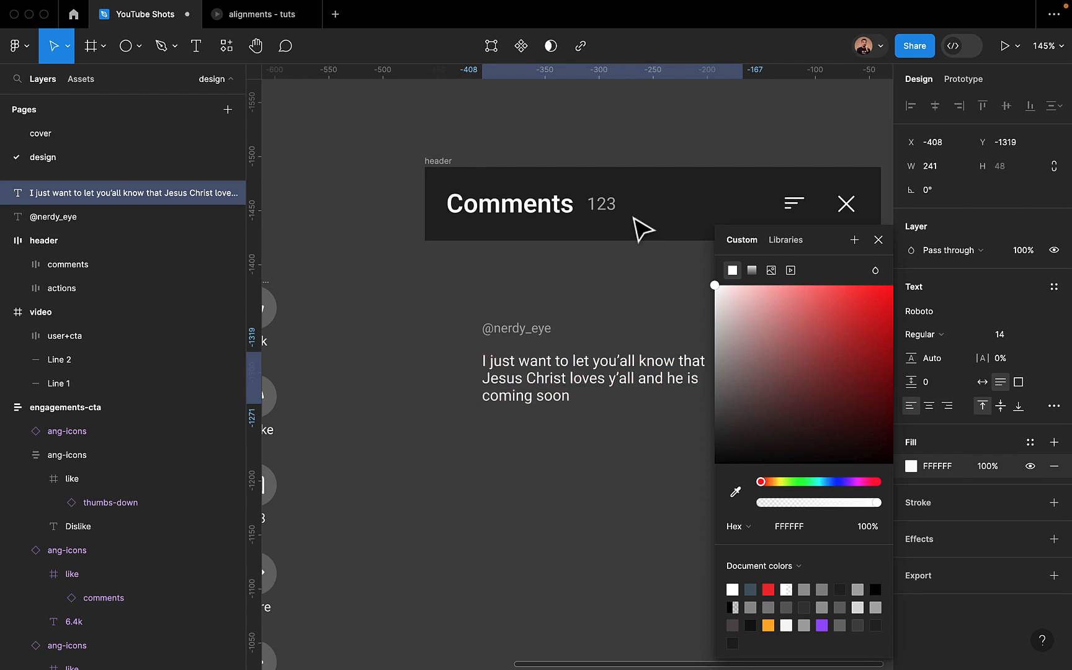
pyautogui.click(878, 239)
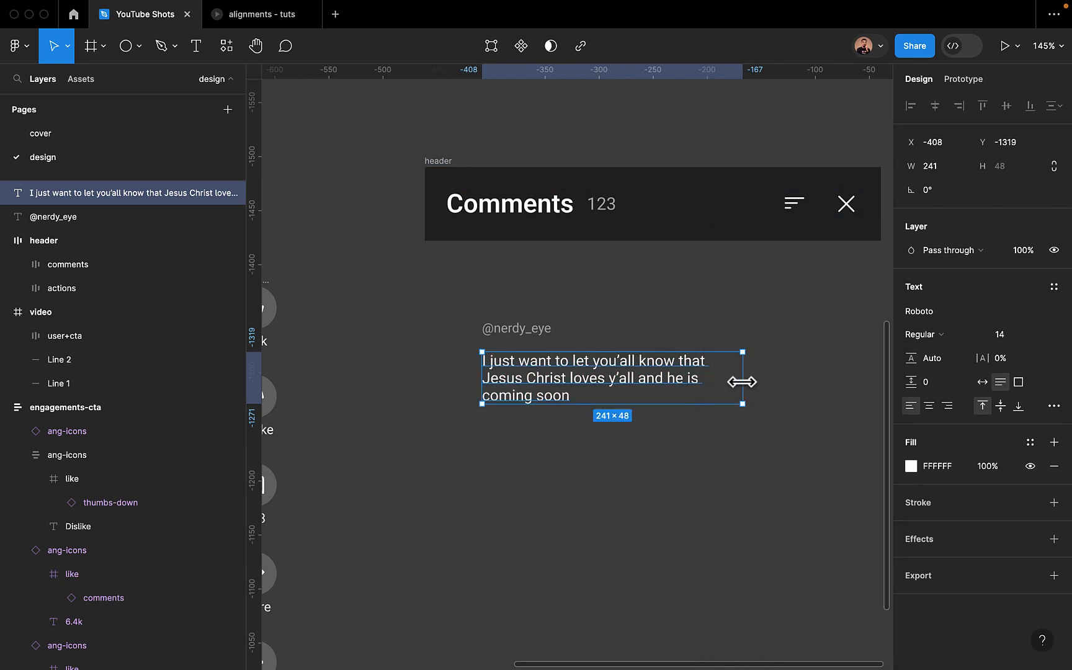
pyautogui.moveTo(743, 381); pyautogui.dragTo(772, 381)
pyautogui.click(646, 416)
pyautogui.click(605, 379)
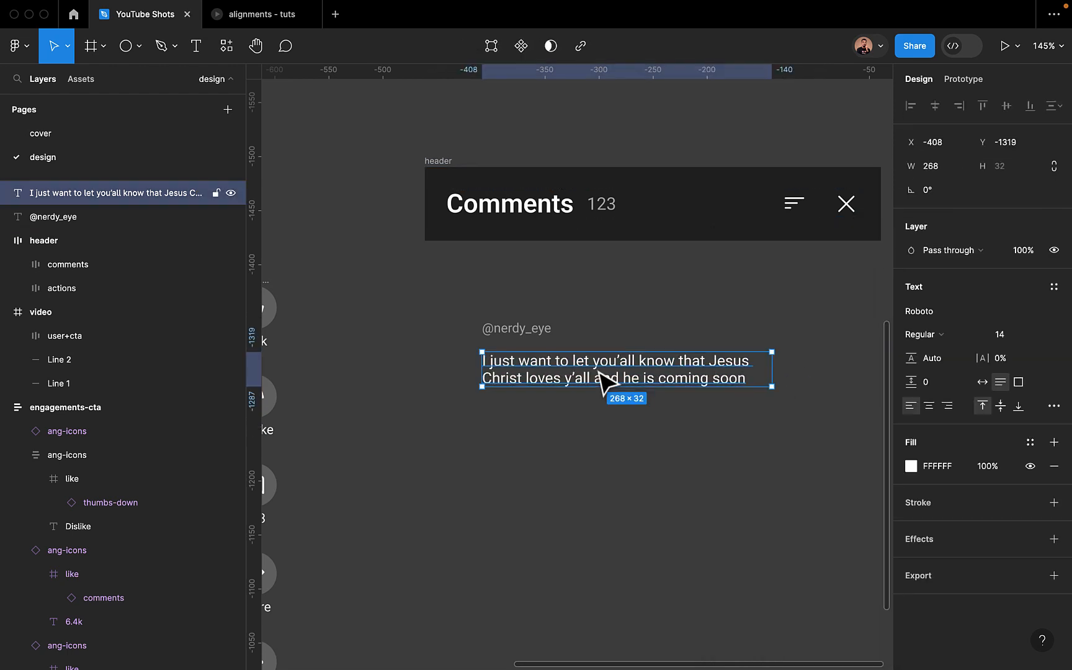
pyautogui.click(511, 465)
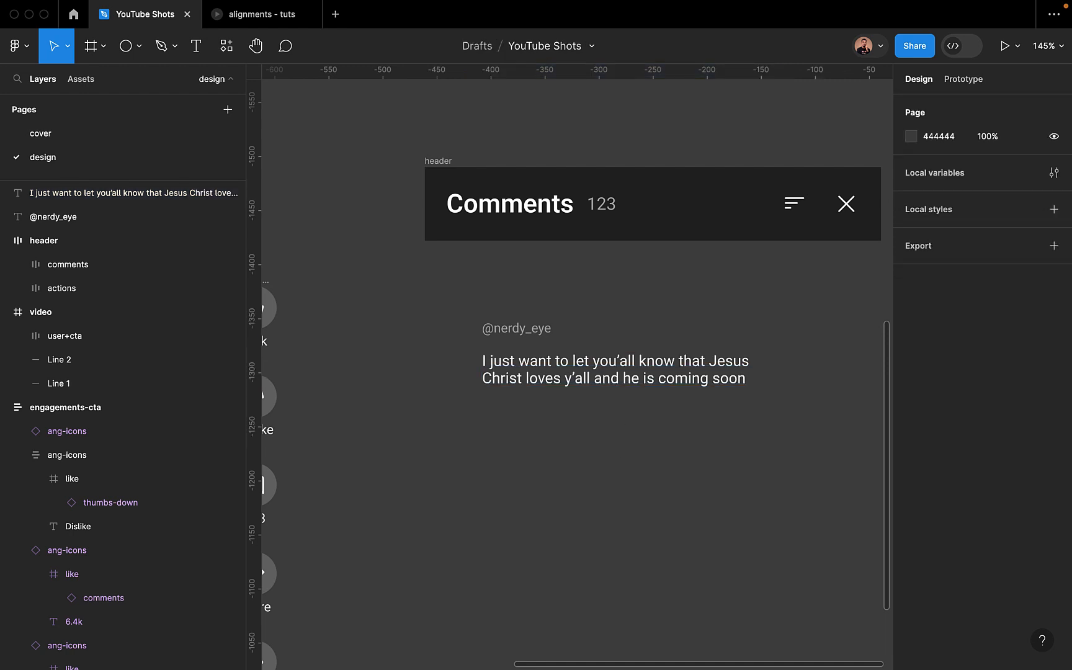
# Duplicate the username to the right of itself on the same line and change the copy to "2 mins ago"
pyautogui.click(538, 330)
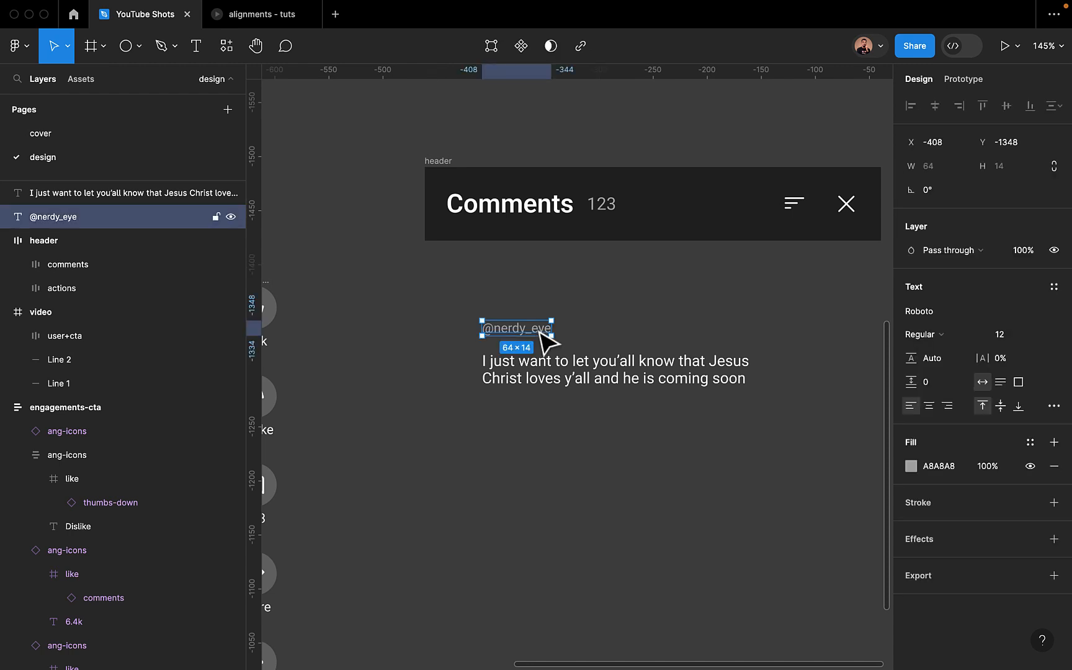
pyautogui.moveTo(538, 332); pyautogui.dragTo(616, 332)
pyautogui.doubleClick(600, 329)
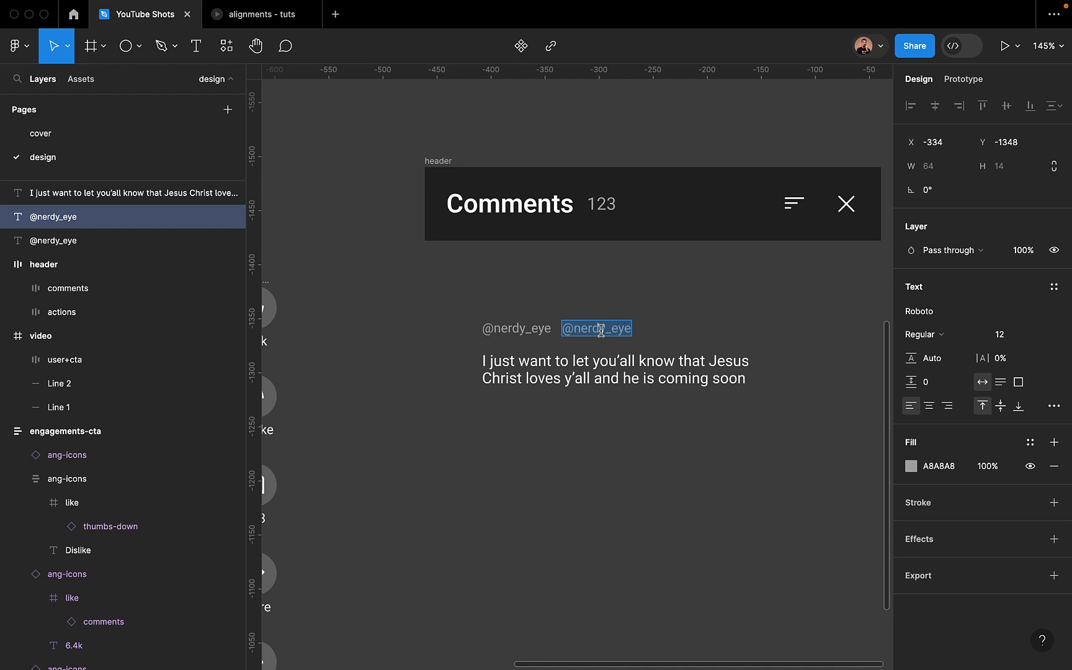
pyautogui.write('1')
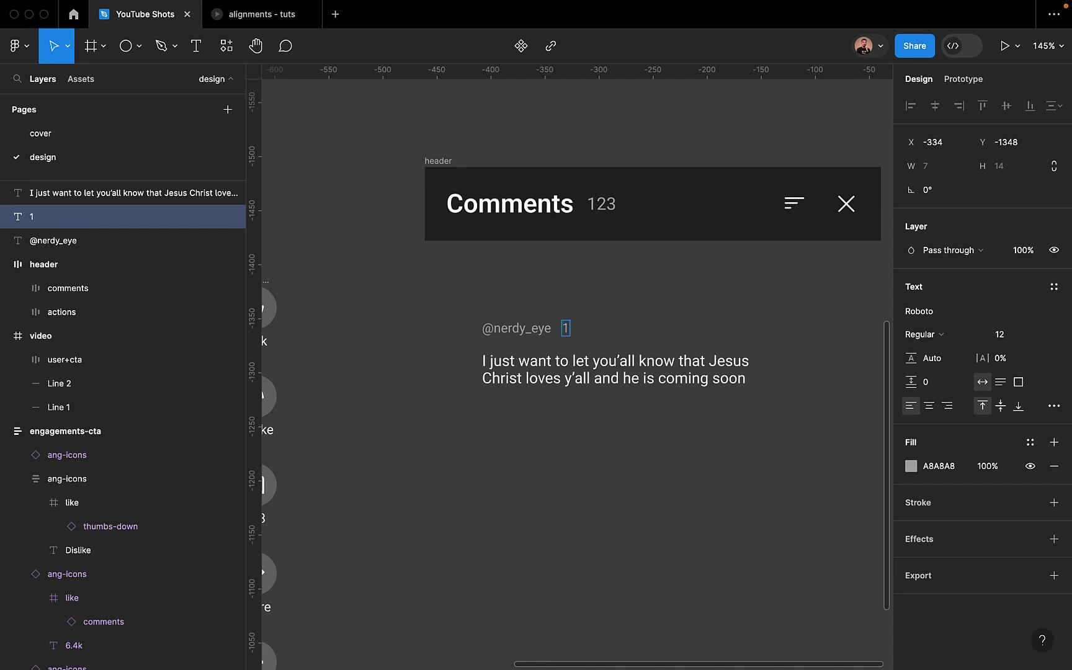
pyautogui.press('BackSpace')
pyautogui.write('2 mins ago')
pyautogui.press('Escape')
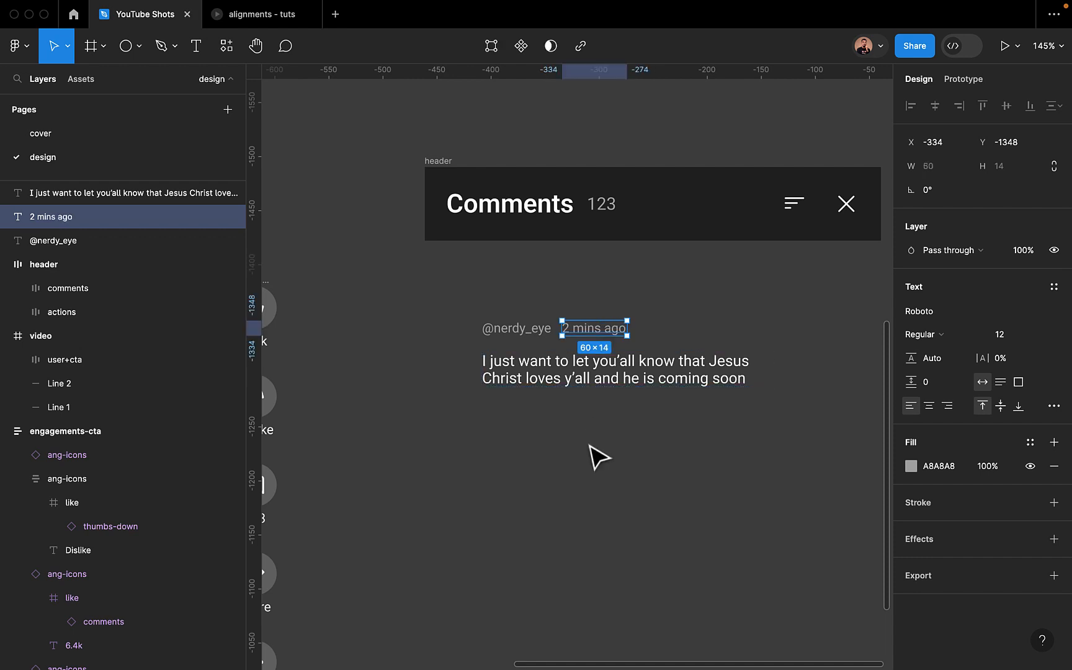
pyautogui.click(535, 328)
pyautogui.click(911, 468)
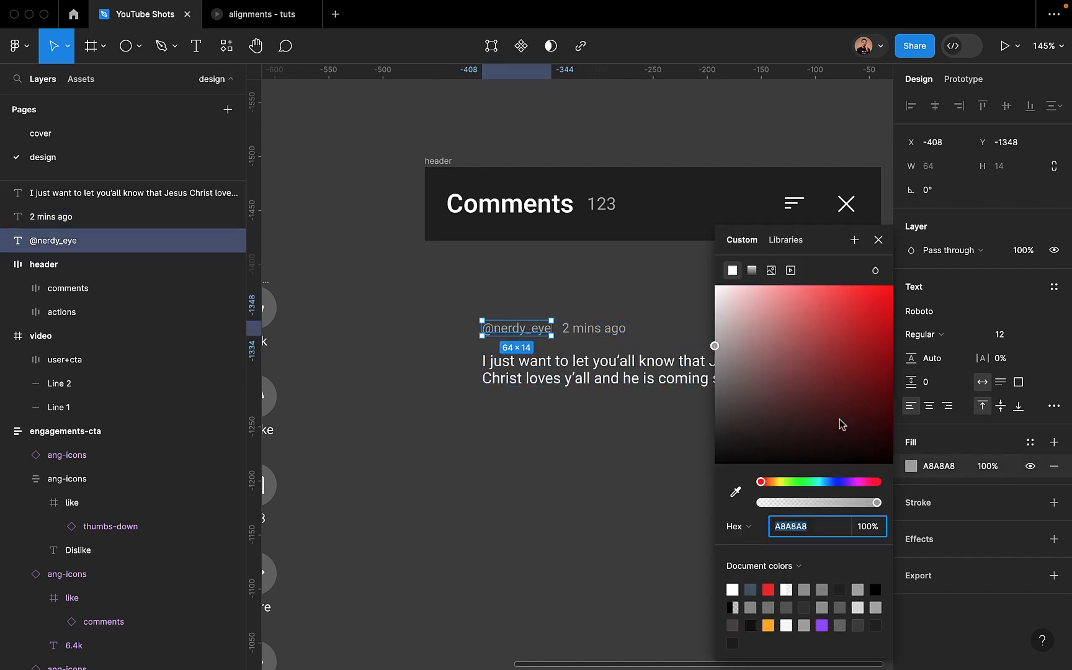
pyautogui.moveTo(784, 372); pyautogui.dragTo(713, 284)
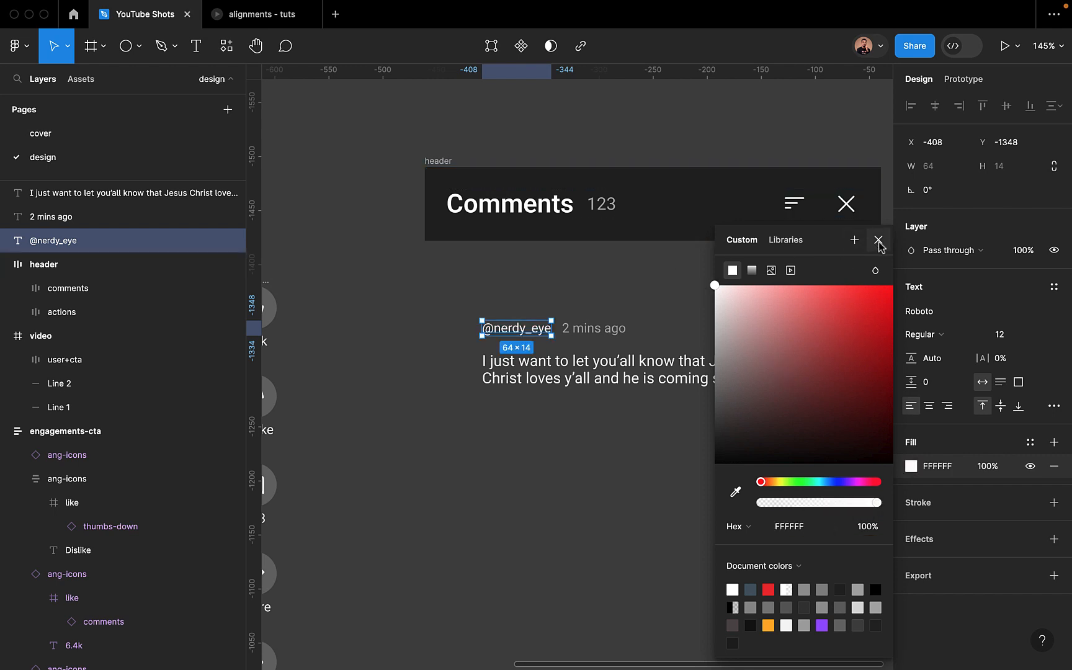
pyautogui.moveTo(715, 287)
pyautogui.mouseDown()
pyautogui.moveTo(714, 318)
pyautogui.moveTo(711, 304)
pyautogui.mouseUp()
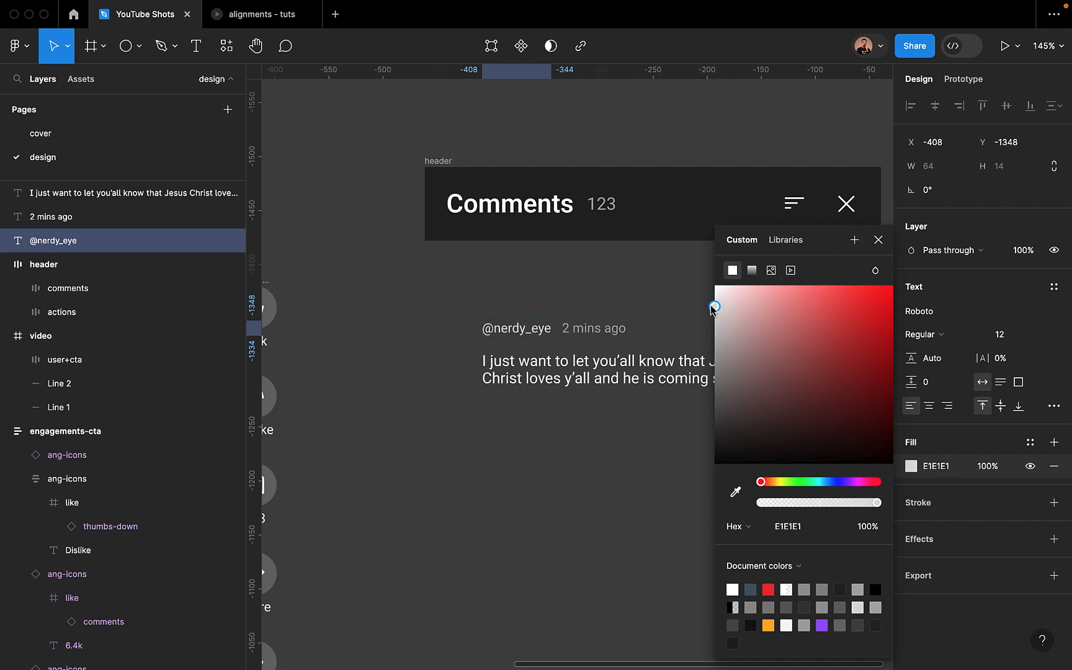
pyautogui.click(879, 240)
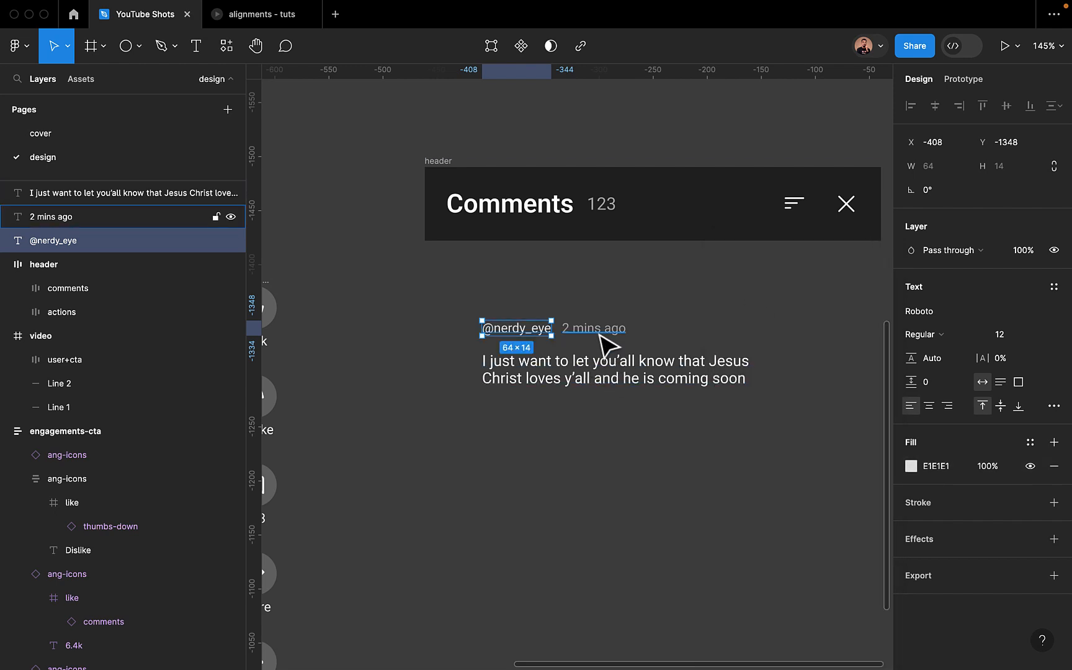
# Combine the username and the "2 mins ago" text into one horizontal auto layout frame
pyautogui.keyDown('shift'); pyautogui.click(598, 333); pyautogui.keyUp('shift')
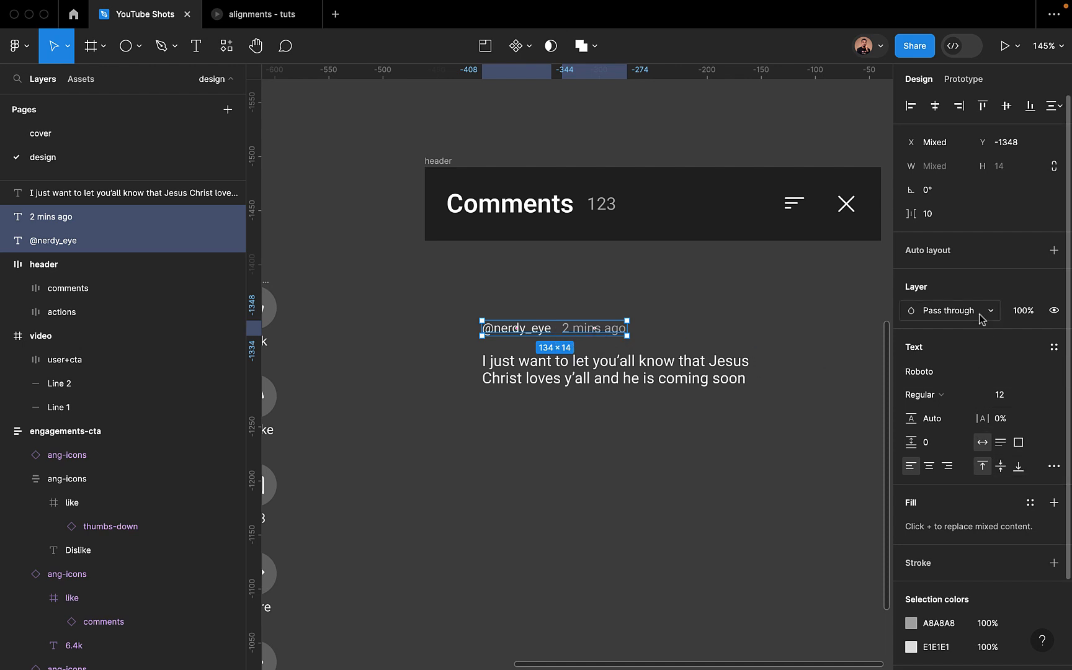
pyautogui.click(1053, 250)
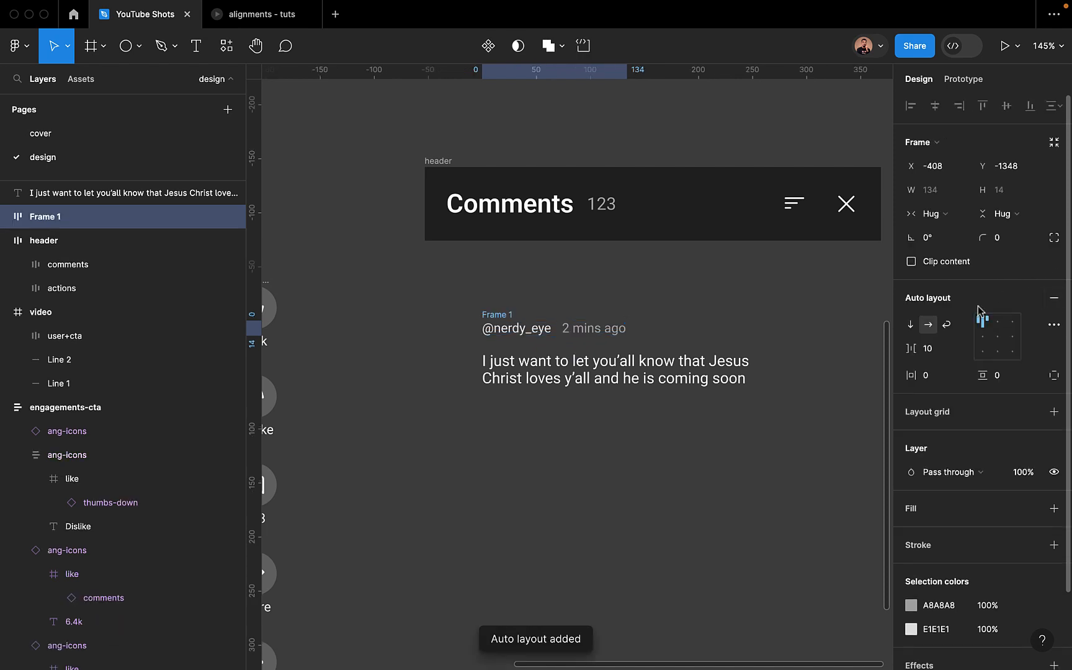
# Set the item spacing of the username and timestamp frame to 4 and rename the frame "user"
pyautogui.click(940, 350)
pyautogui.write('4')
pyautogui.press('Return')
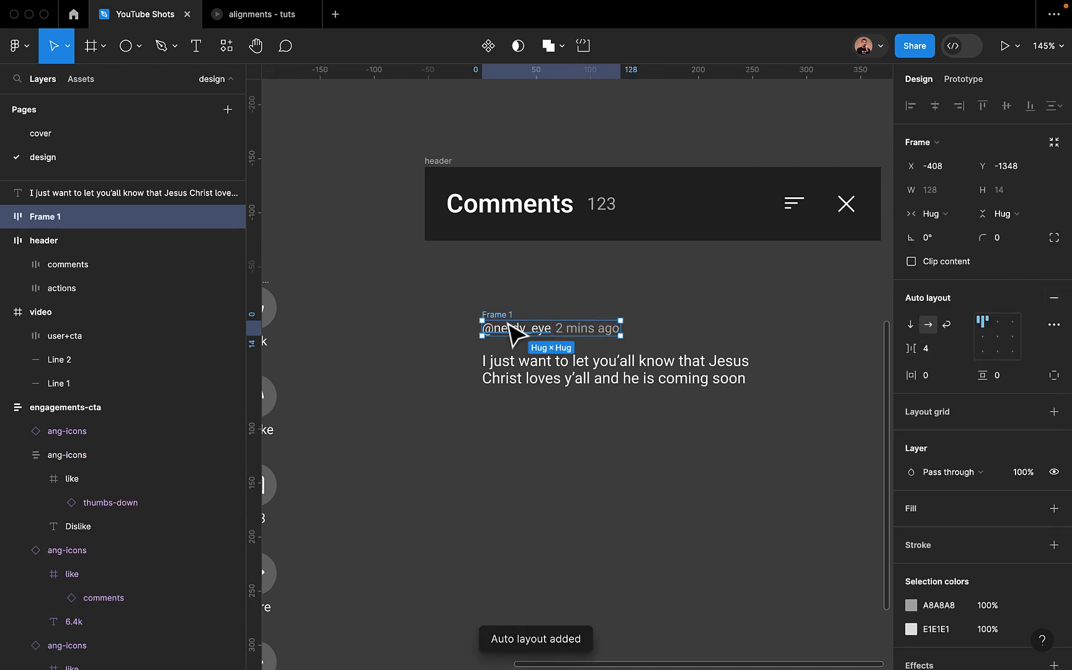
pyautogui.doubleClick(52, 215)
pyautogui.write('user')
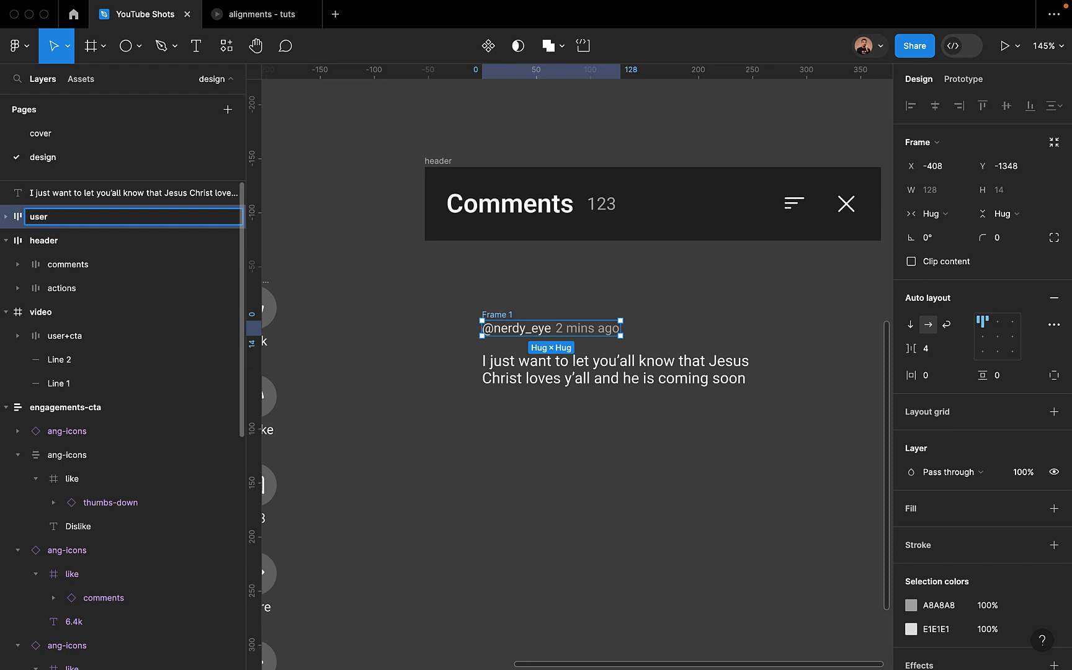
pyautogui.press('Return')
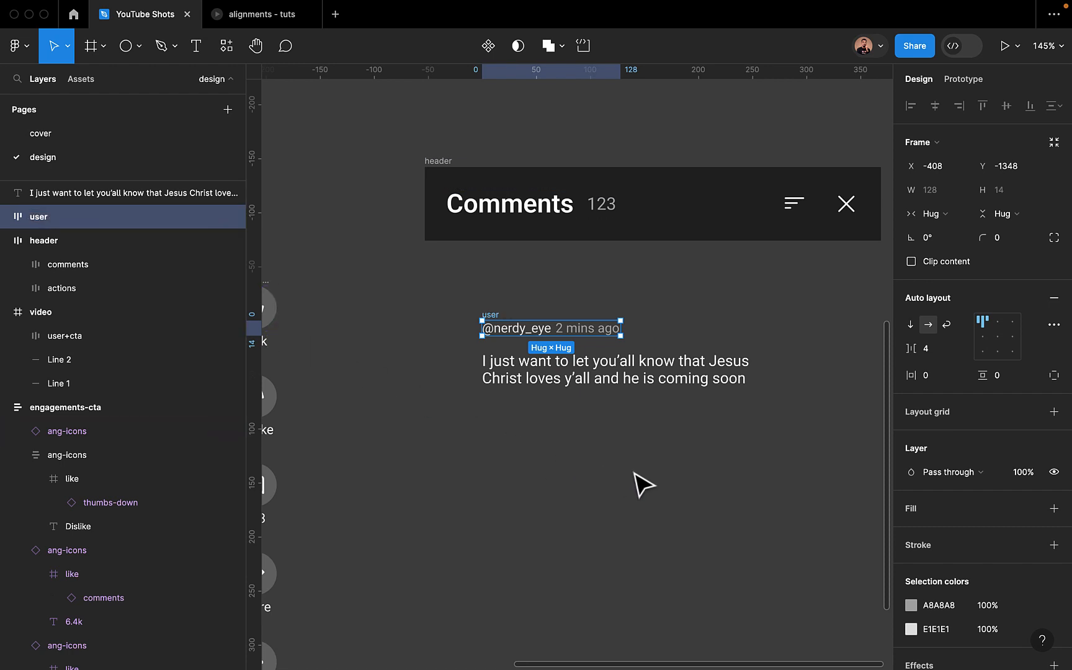
pyautogui.click(641, 484)
pyautogui.click(545, 378)
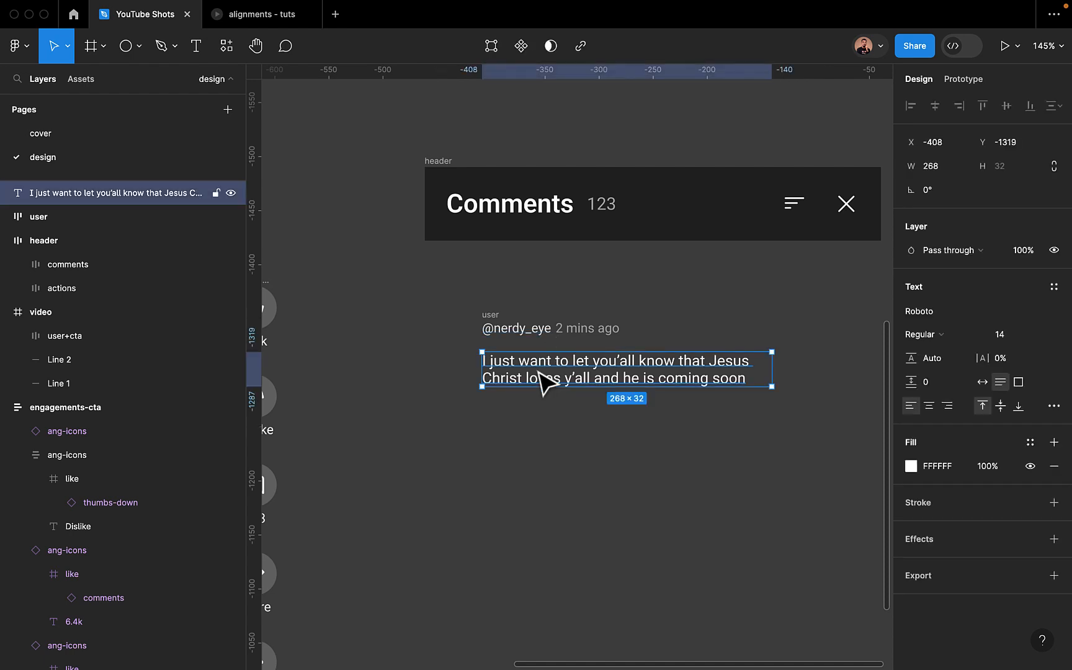
pyautogui.click(573, 426)
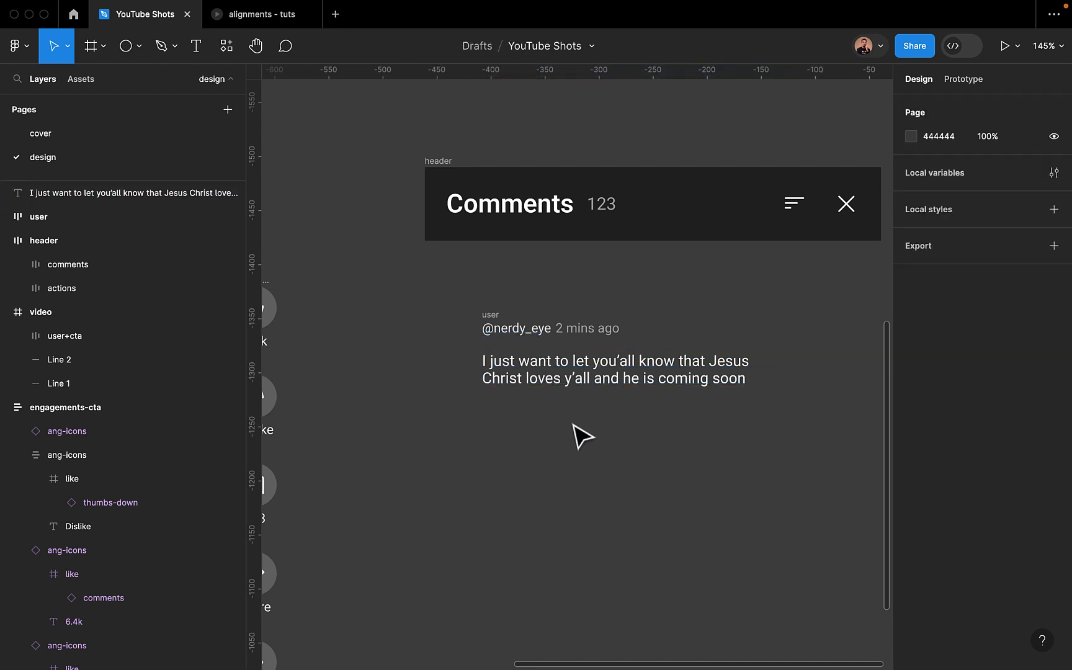
# Place a copy of the thumbs-up icon directly below the comment text, aligned with its left edge, and resize it to 16 × 16
pyautogui.scroll(-6, 582, 434)
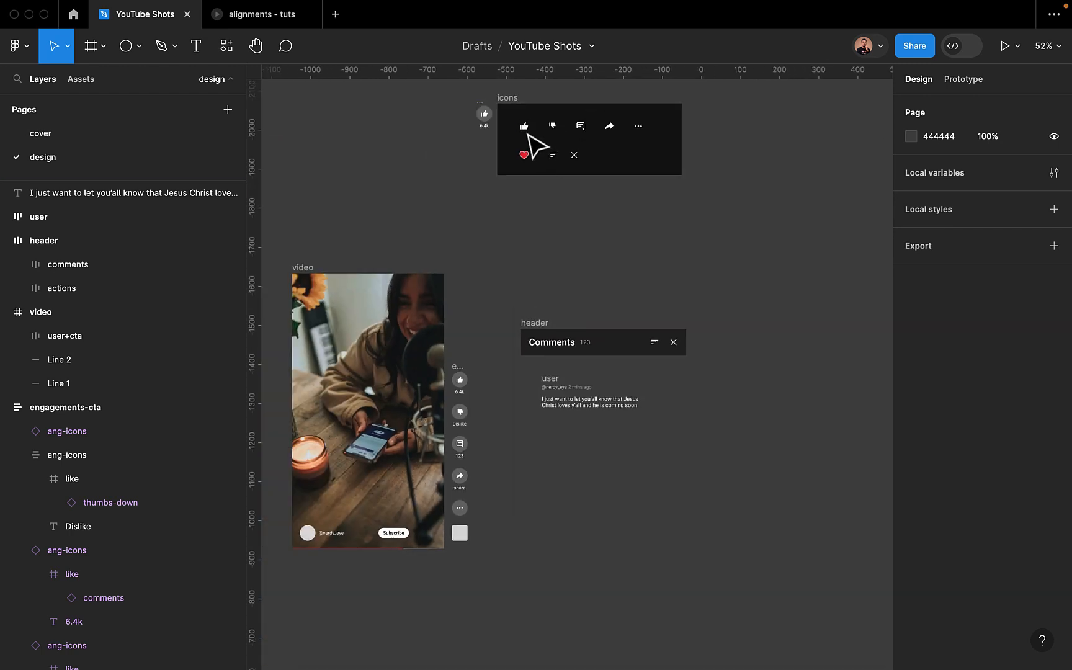
pyautogui.click(525, 127)
pyautogui.scroll(1, 528, 131)
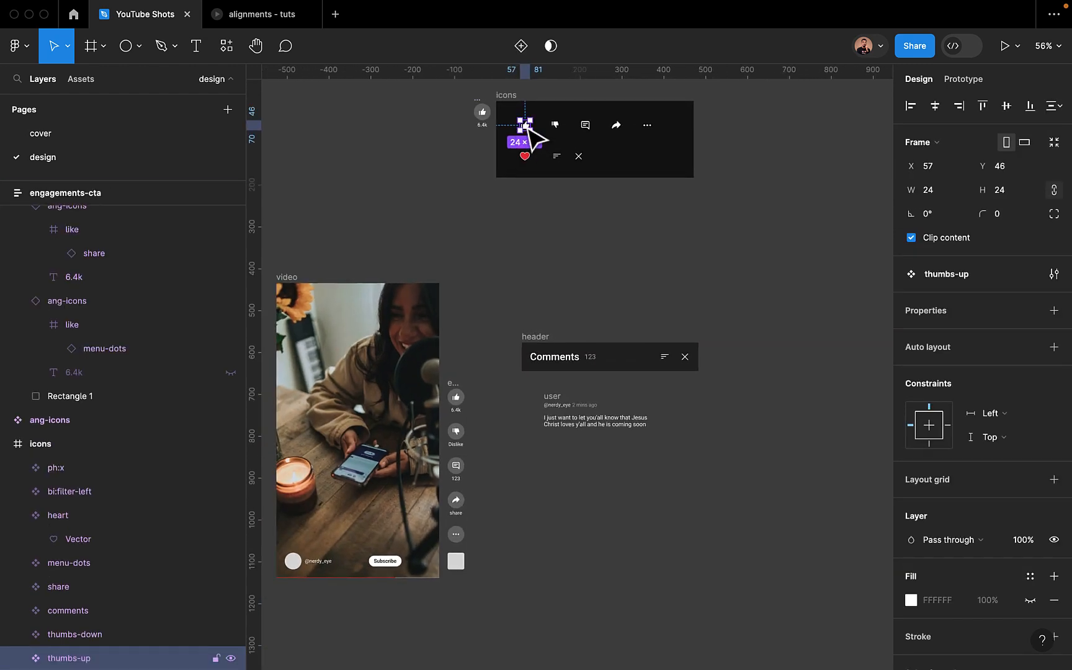
pyautogui.moveTo(528, 128); pyautogui.dragTo(538, 419)
pyautogui.scroll(5, 561, 453)
pyautogui.scroll(3, 557, 444)
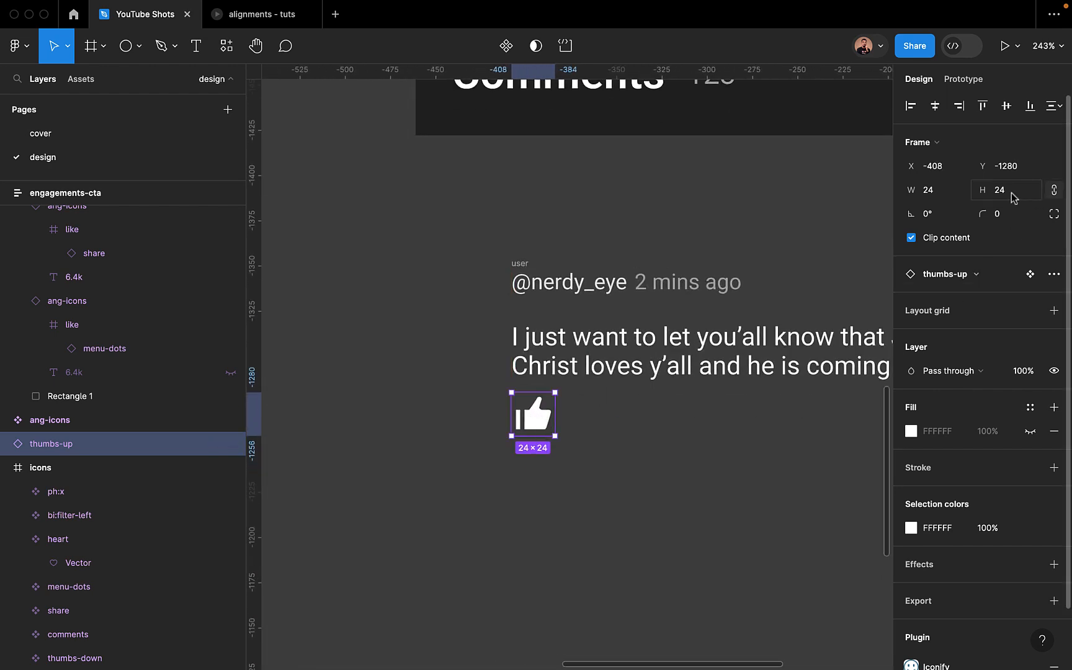
pyautogui.click(946, 195)
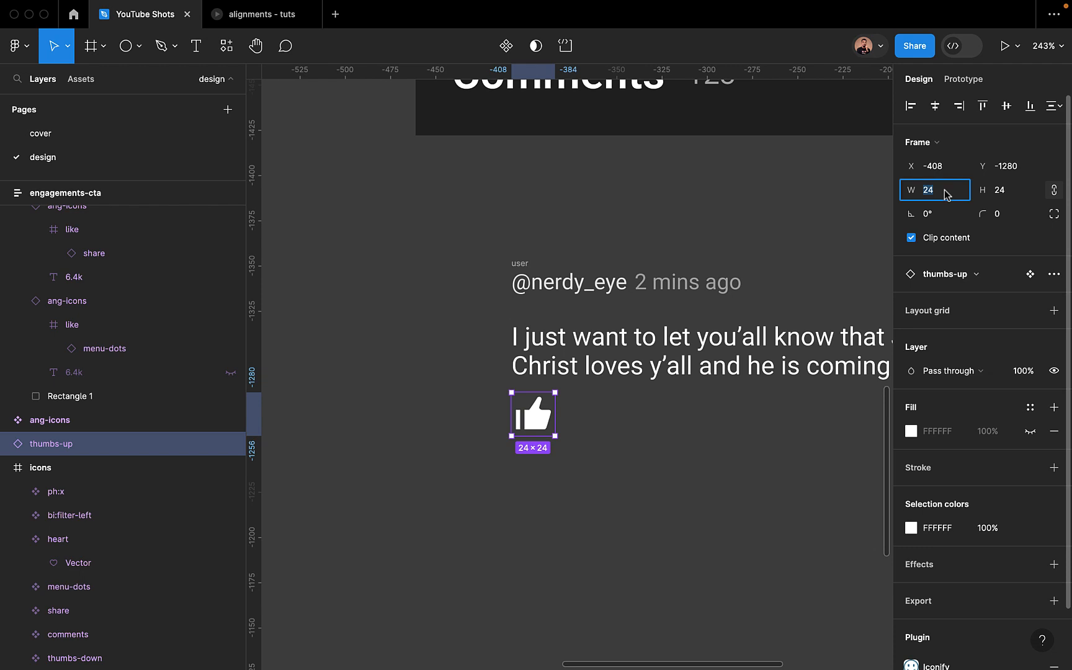
pyautogui.write('16')
pyautogui.press('Return')
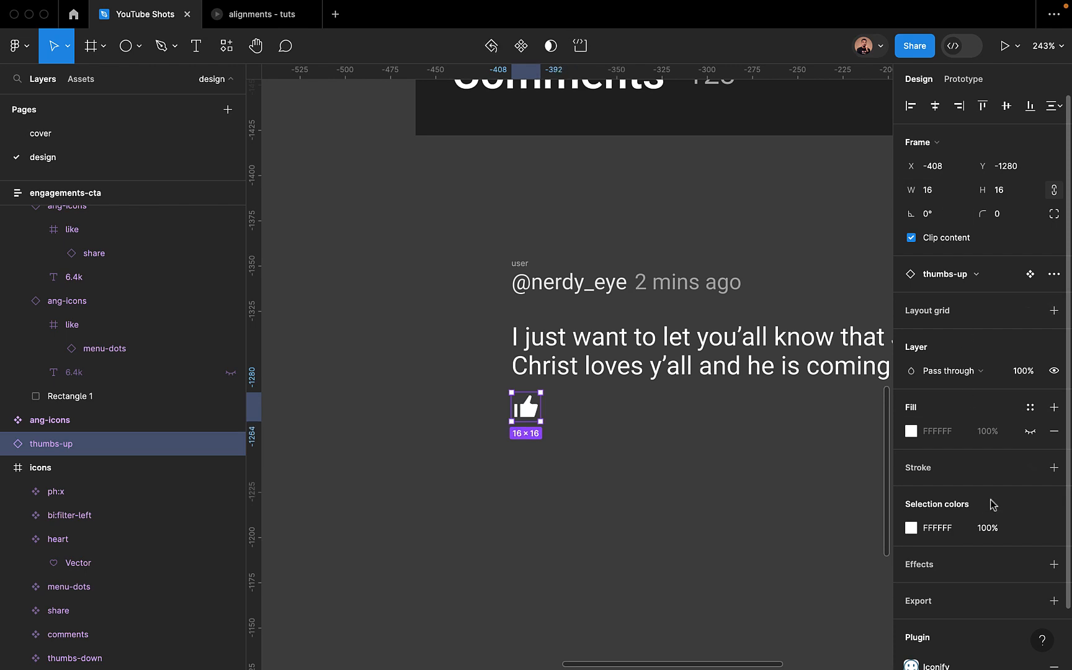
# Replace the fill of the small thumbs-up icon's vector with a 1 px stroke positioned outside
pyautogui.scroll(-2, 993, 504)
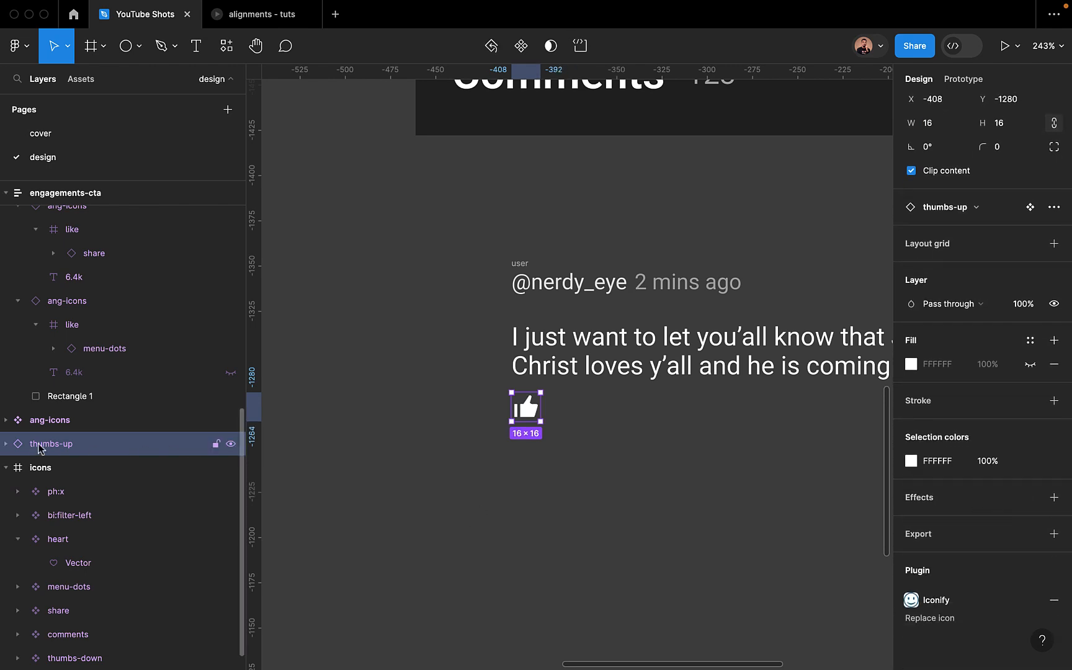
pyautogui.click(5, 443)
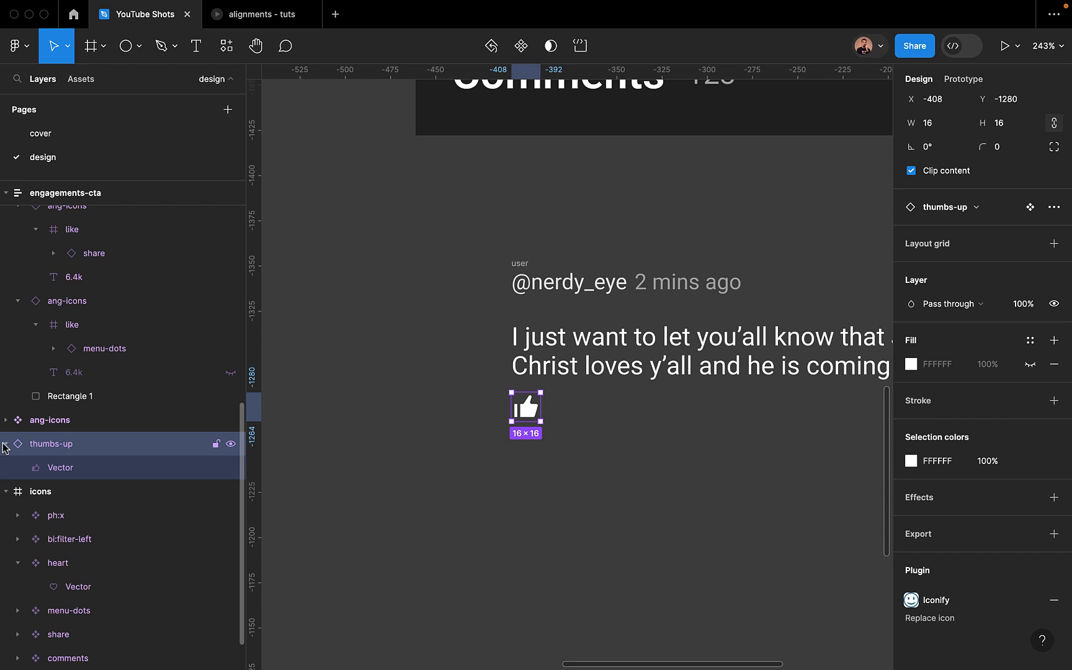
pyautogui.click(68, 472)
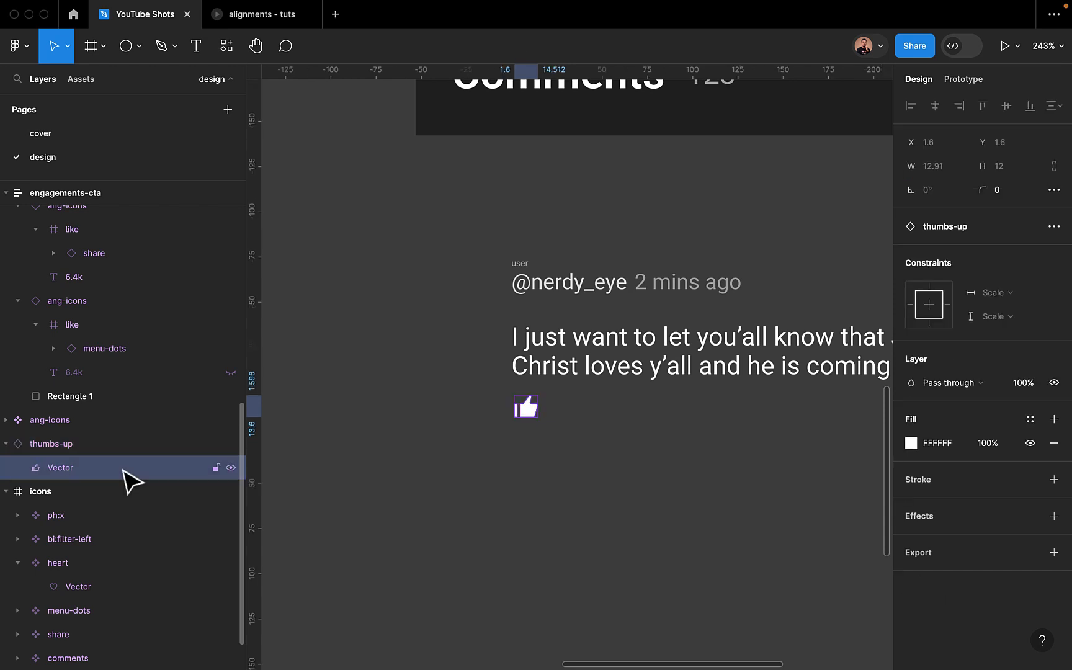
pyautogui.click(1053, 482)
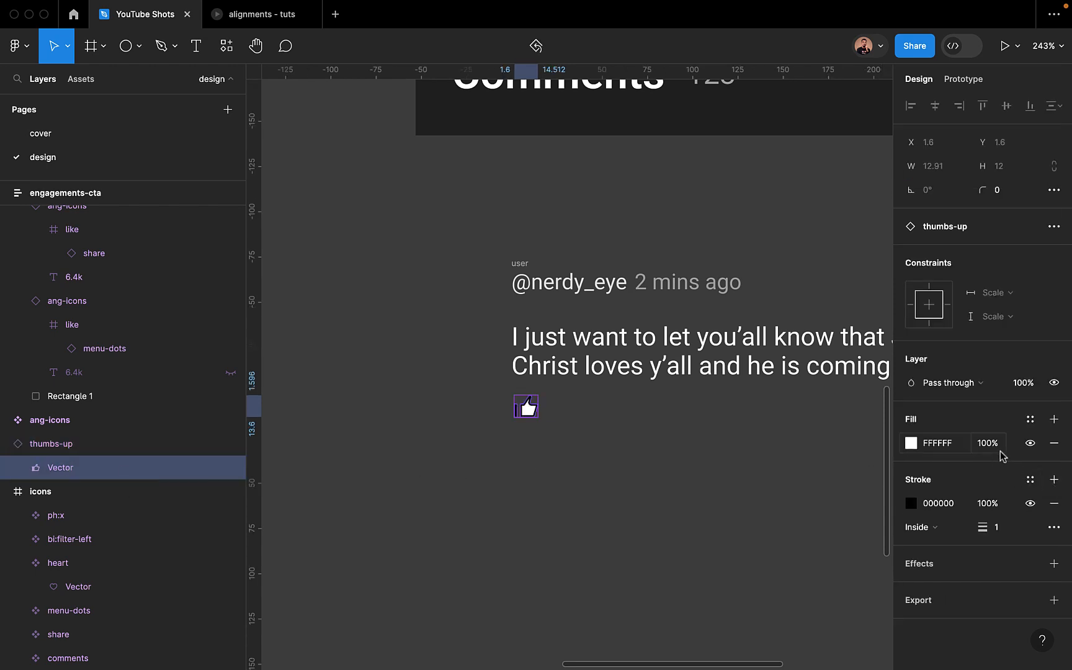
pyautogui.click(1054, 443)
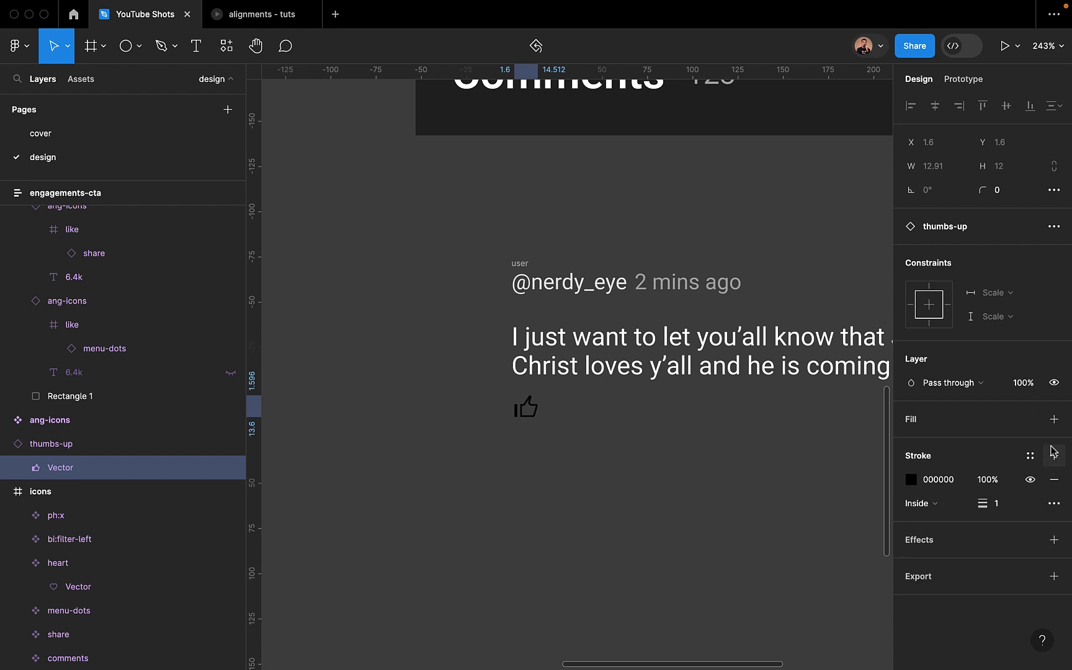
pyautogui.click(958, 506)
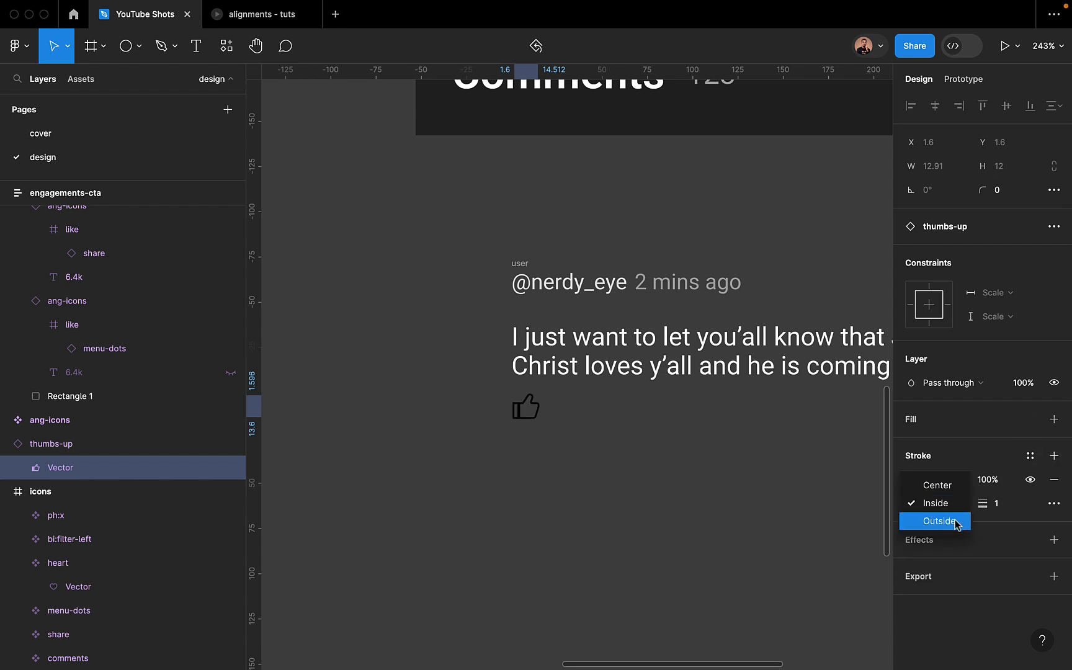
pyautogui.click(939, 521)
# Set the stroke colour of the small thumbs-up icon's vector to white FFFFFF
pyautogui.click(915, 481)
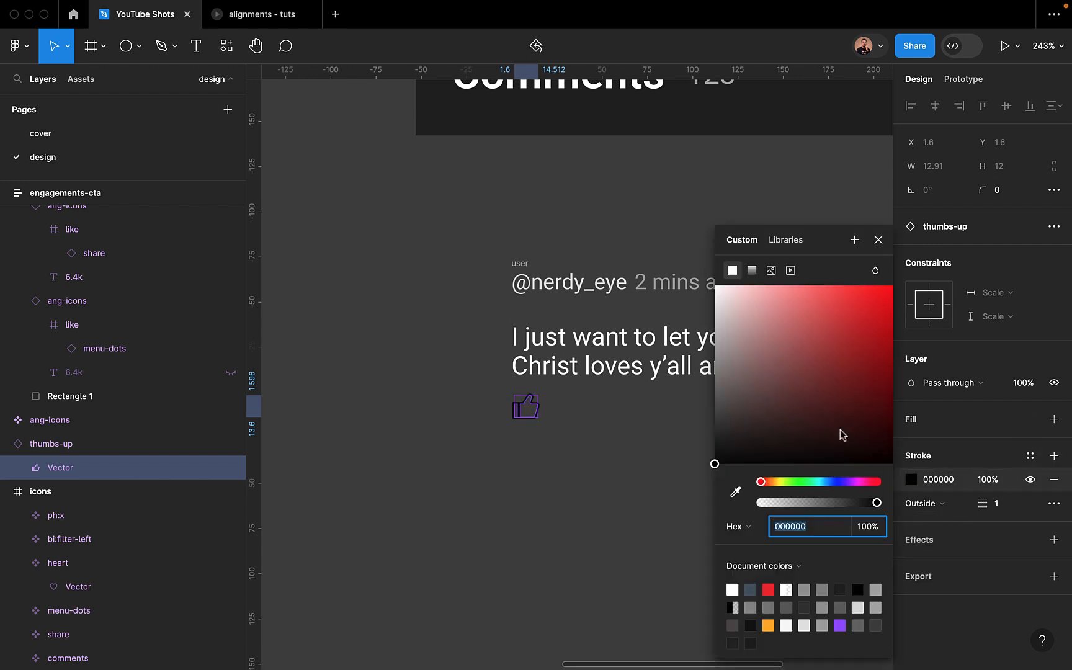
pyautogui.write('FFFFFF')
pyautogui.press('Return')
pyautogui.click(879, 239)
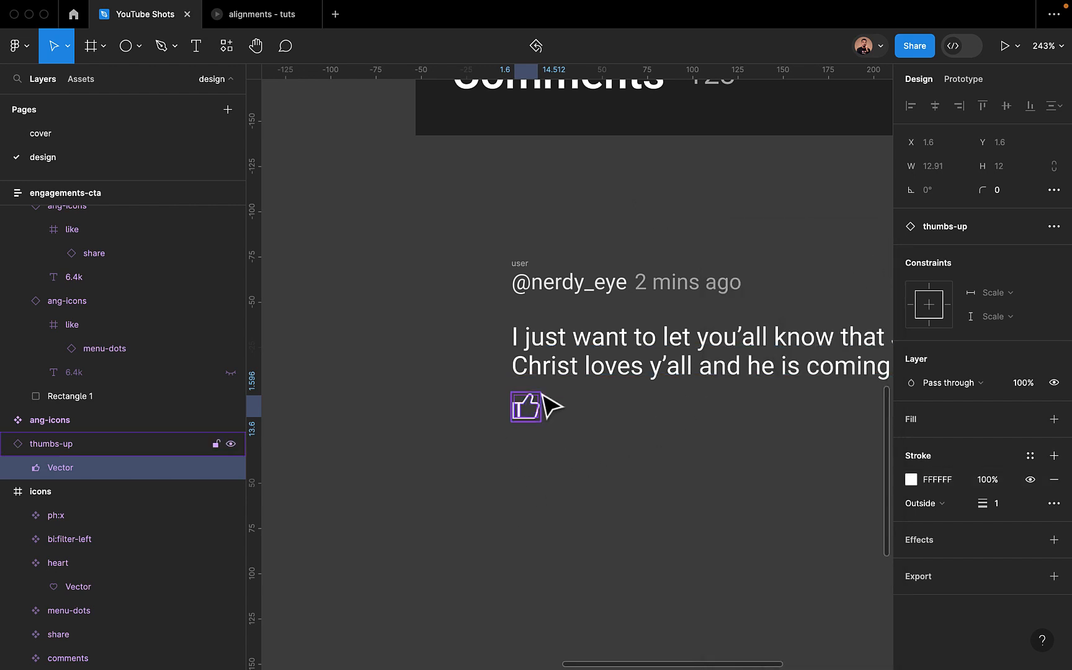
pyautogui.click(538, 474)
pyautogui.click(102, 448)
pyautogui.scroll(5, 531, 455)
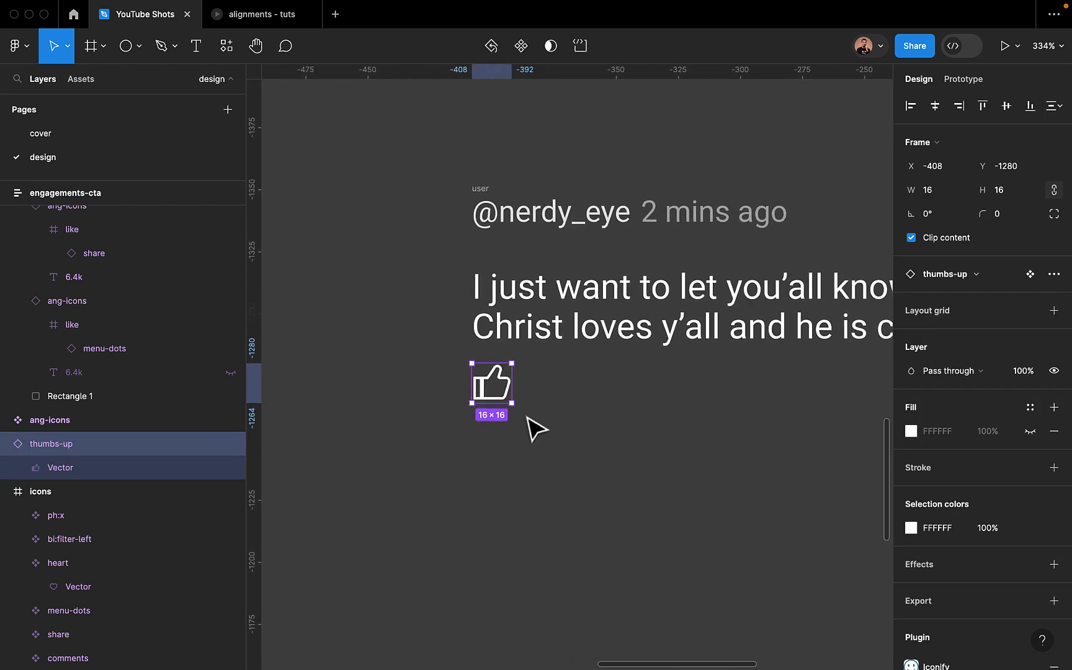
pyautogui.click(605, 410)
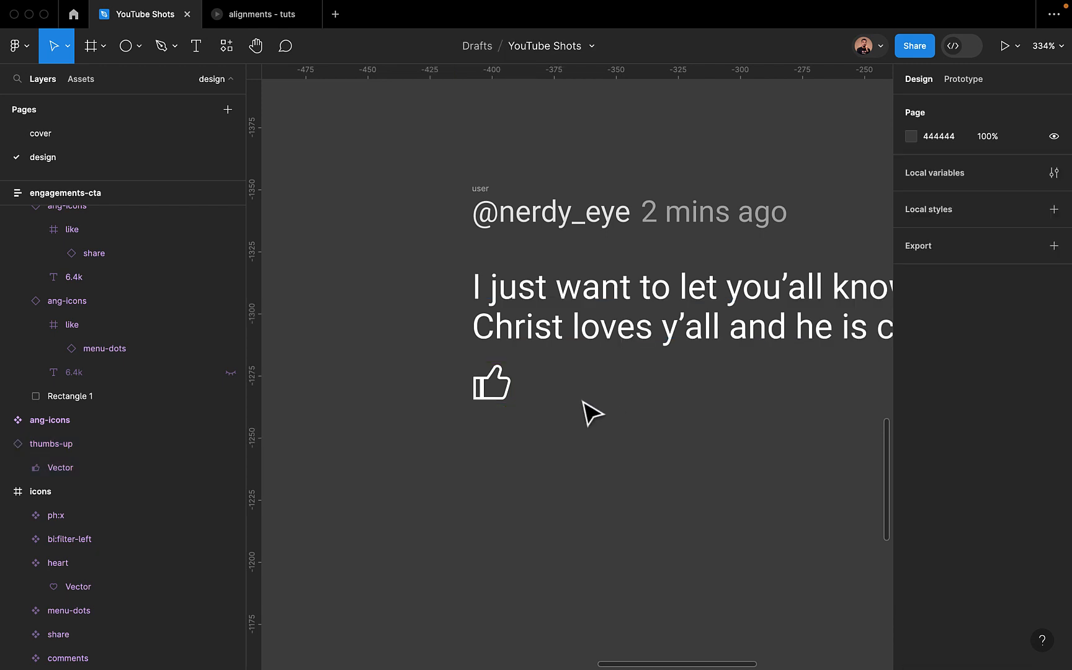
# Duplicate the "2 mins ago" text to the right of the small thumbs-up icon and change the copy to "16"
pyautogui.scroll(-5, 531, 403)
pyautogui.click(650, 293)
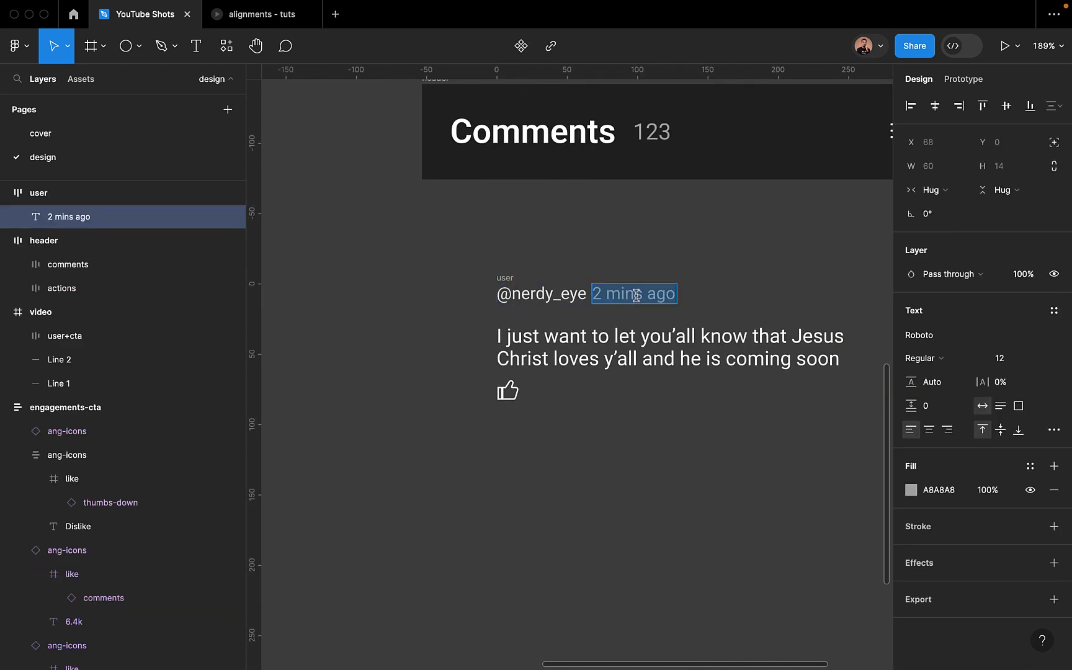
pyautogui.moveTo(648, 294); pyautogui.dragTo(570, 392)
pyautogui.doubleClick(568, 392)
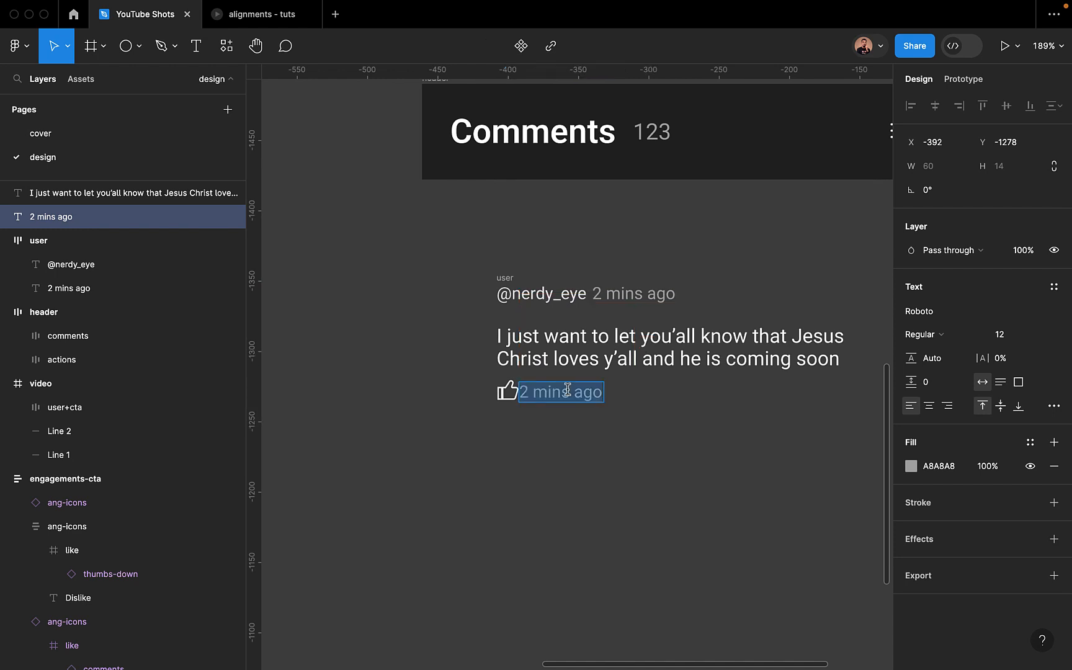
pyautogui.write('16')
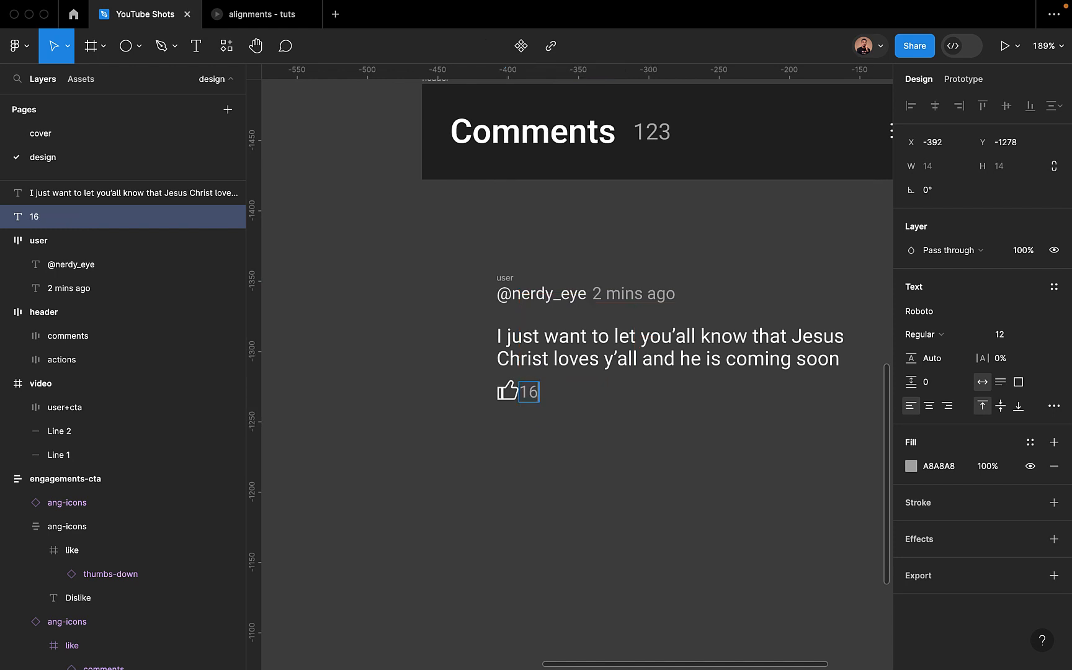
pyautogui.press('Escape')
pyautogui.click(522, 450)
# Combine the small thumbs-up icon and the "16" text into a horizontal auto layout frame named "like"
pyautogui.scroll(5, 522, 450)
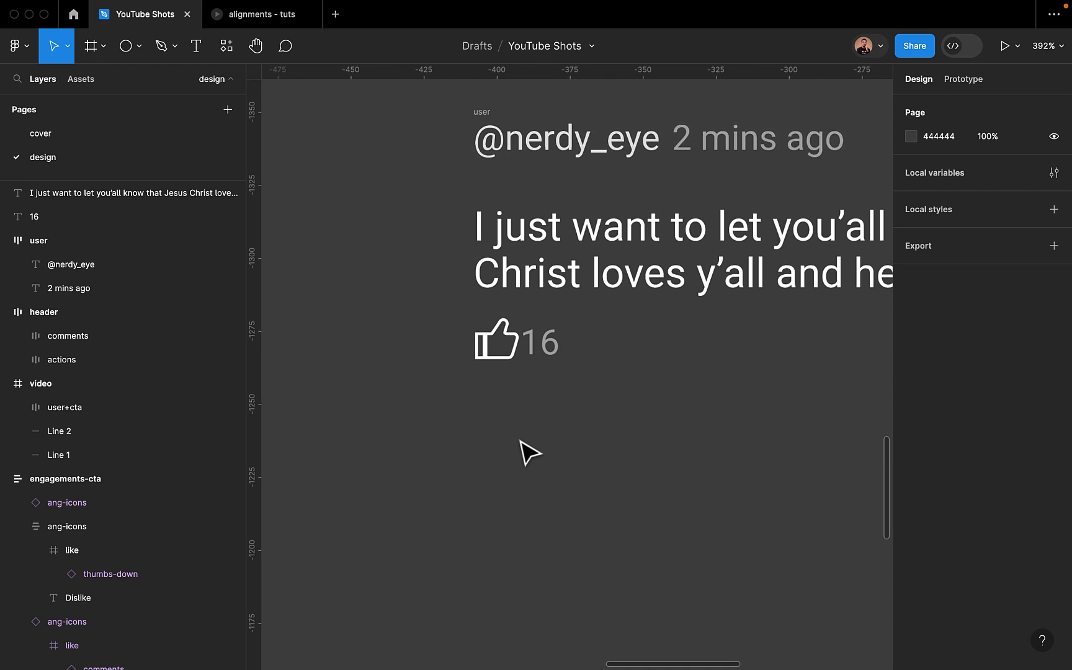
pyautogui.click(544, 356)
pyautogui.keyDown('shift'); pyautogui.click(505, 352); pyautogui.keyUp('shift')
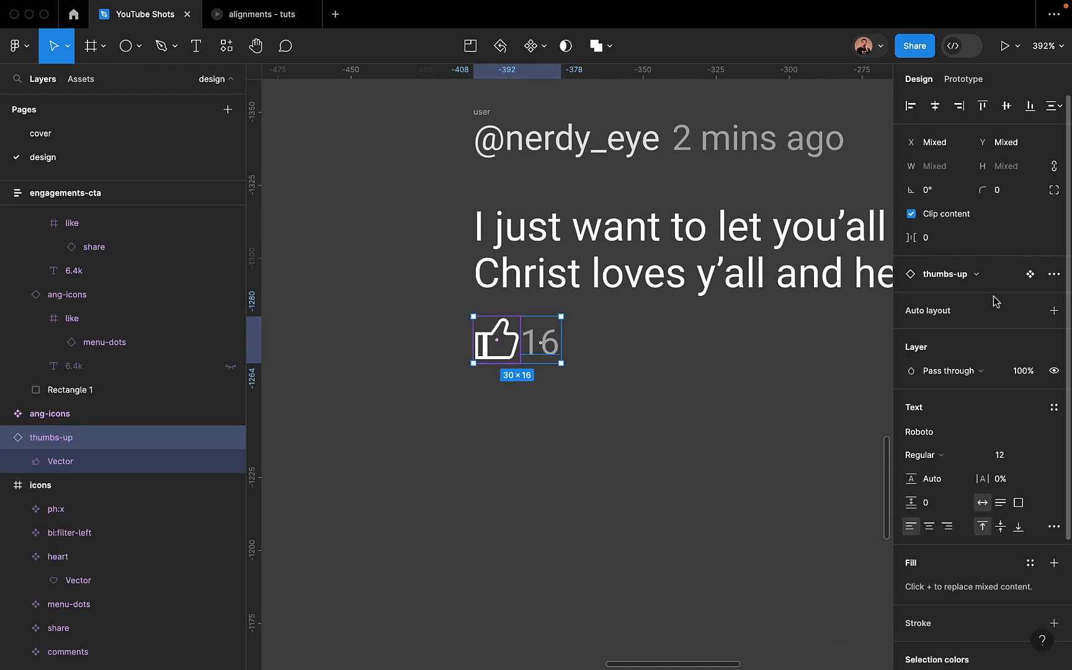
pyautogui.click(1054, 310)
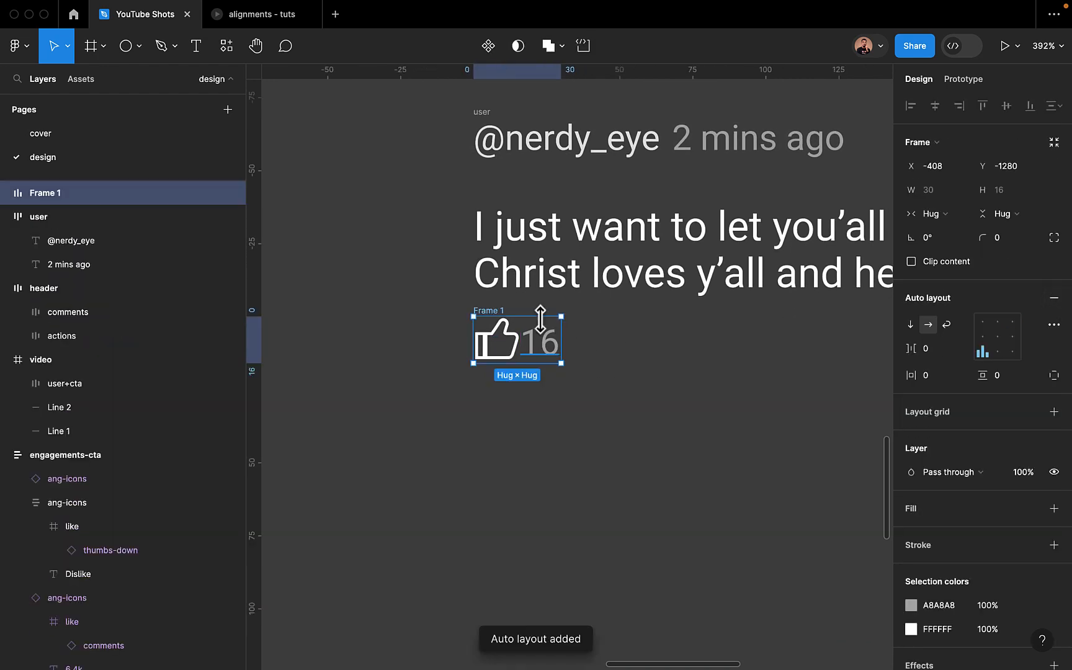
pyautogui.doubleClick(495, 310)
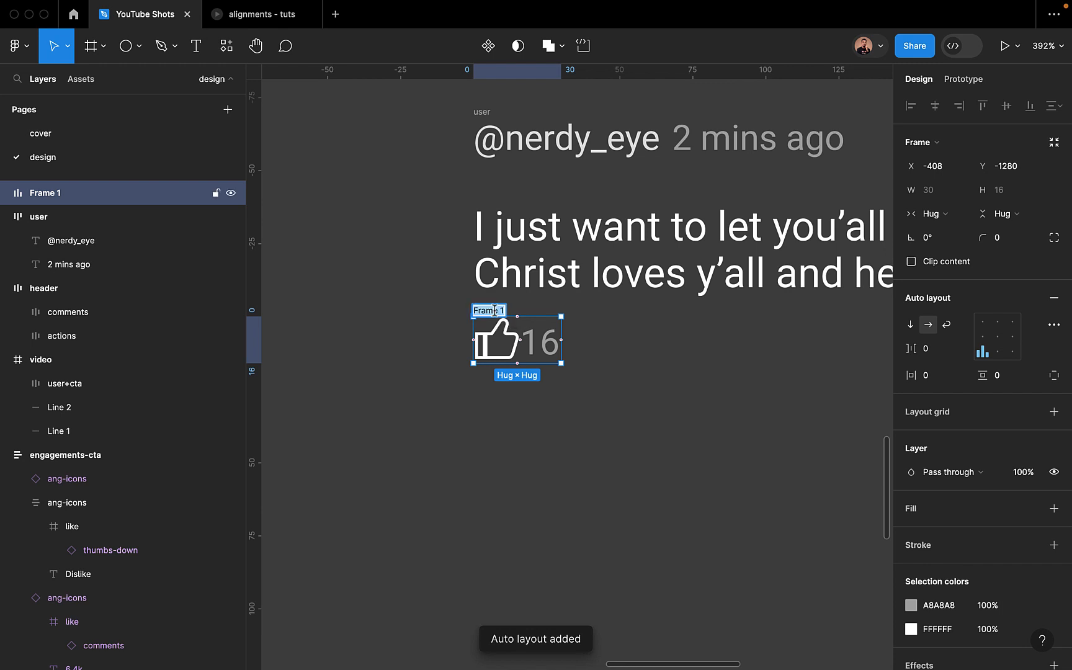
pyautogui.press('BackSpace')
pyautogui.write('like')
pyautogui.press('Return')
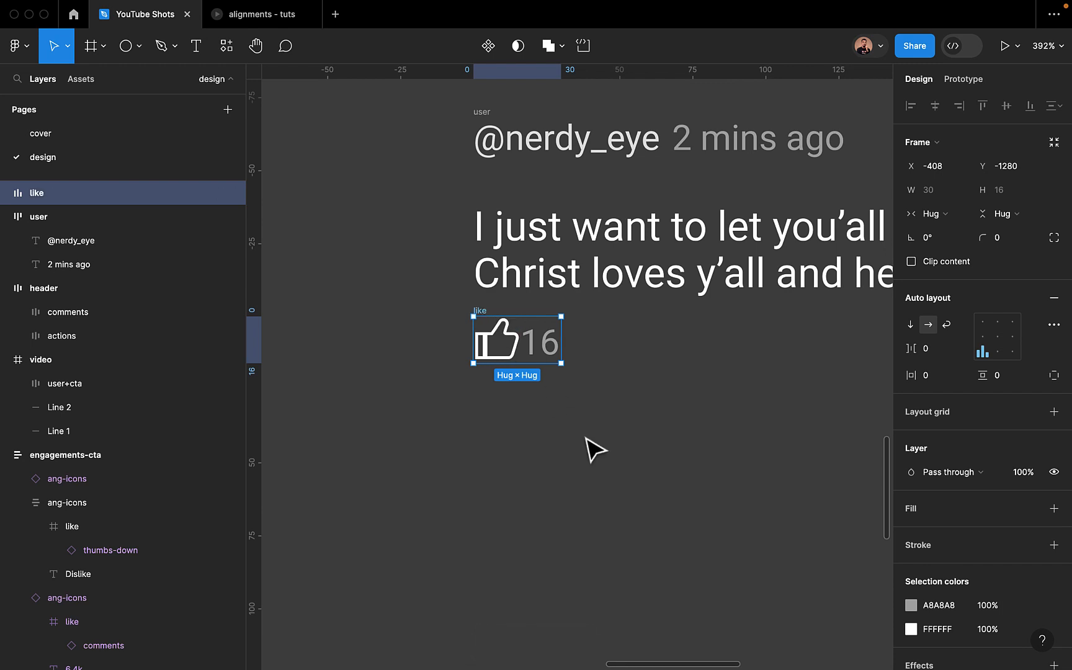
# Set the "like" frame's item spacing to 4 and align its contents to the left and vertically centred
pyautogui.click(941, 355)
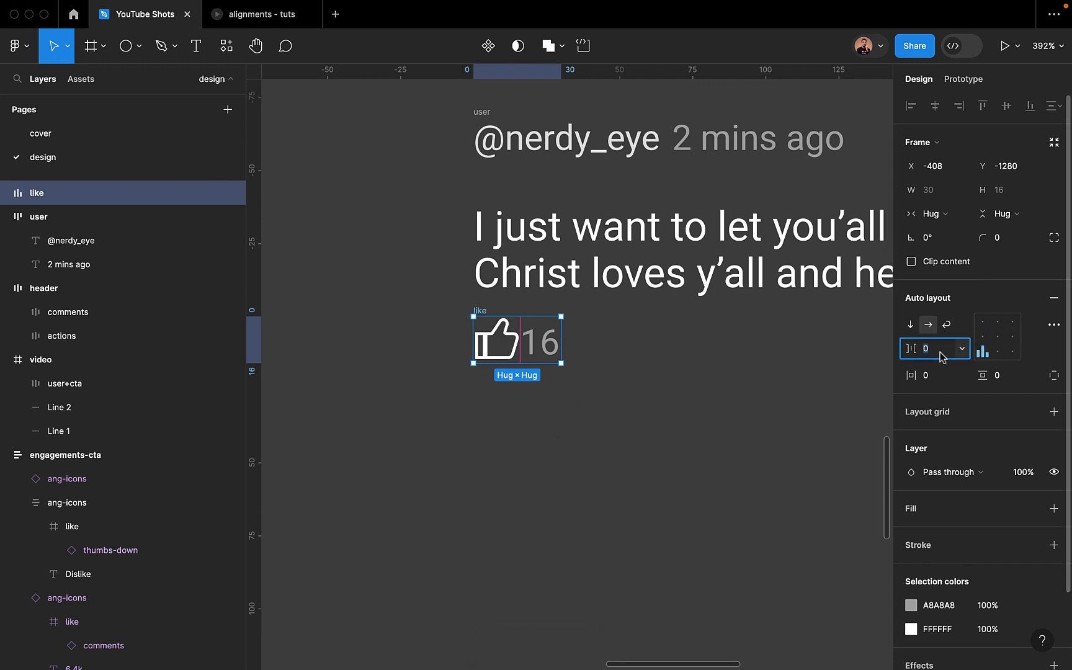
pyautogui.press('Return')
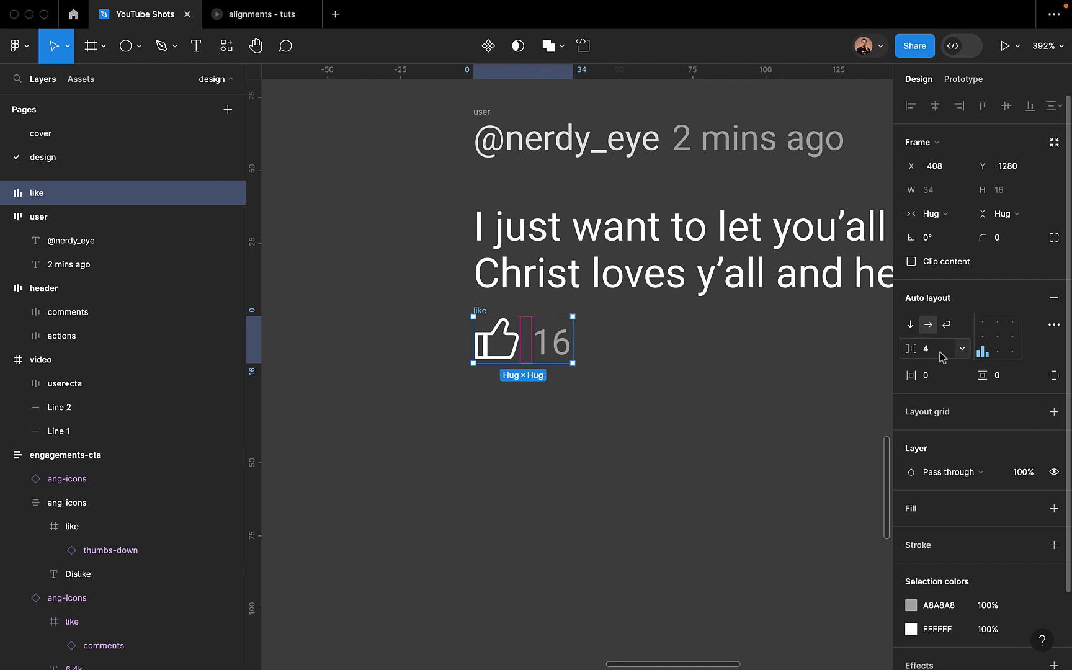
pyautogui.click(981, 336)
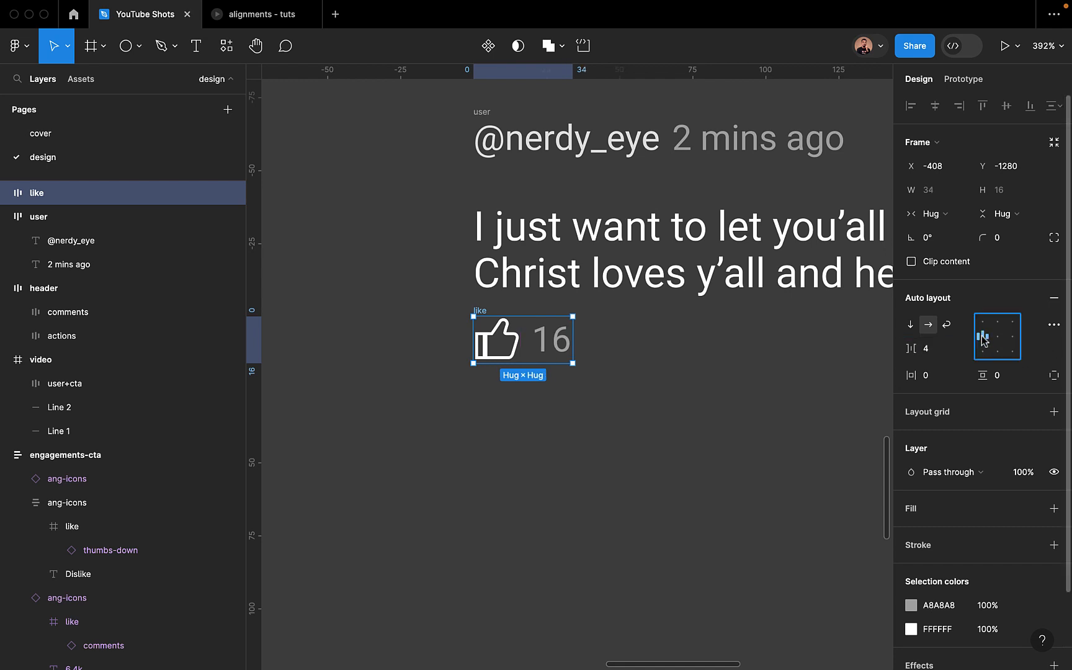
# Duplicate the thumbs-up icon beside the like count and flip the copy vertically and horizontally to make a thumbs-down
pyautogui.click(567, 450)
pyautogui.scroll(-2, 567, 450)
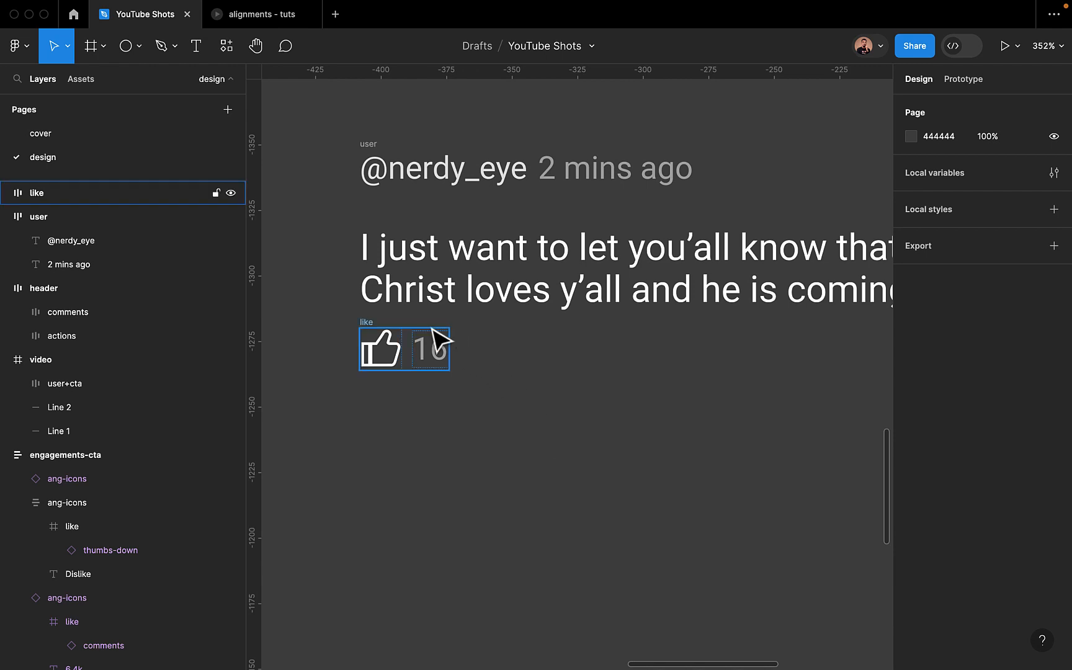
pyautogui.doubleClick(380, 341)
pyautogui.moveTo(385, 351); pyautogui.dragTo(518, 356)
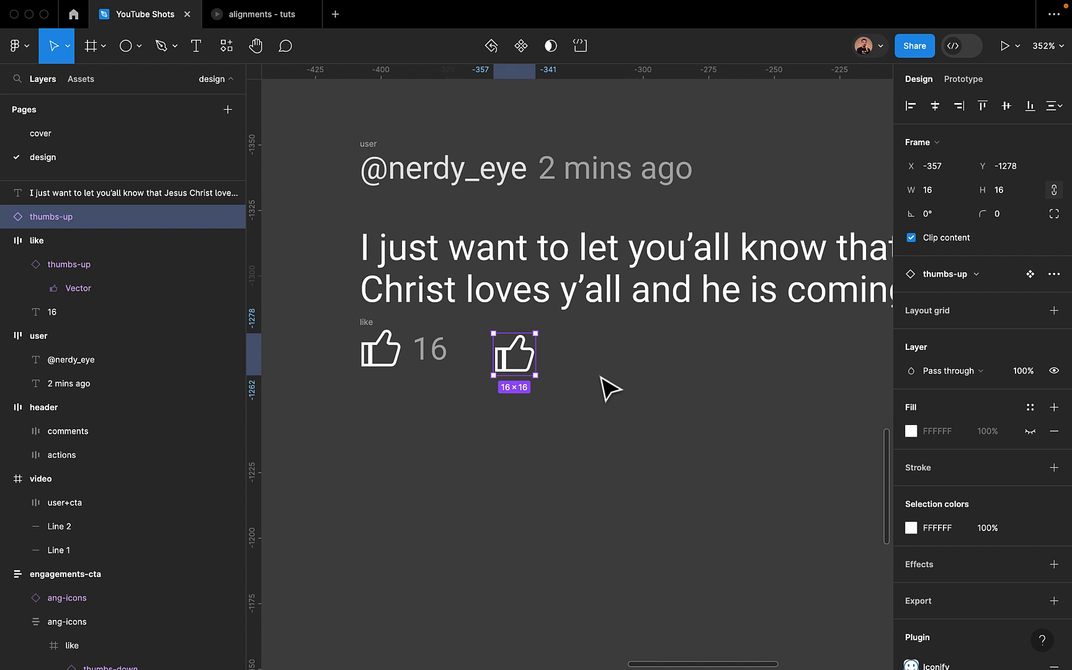
pyautogui.hotkey('shift', 'v')
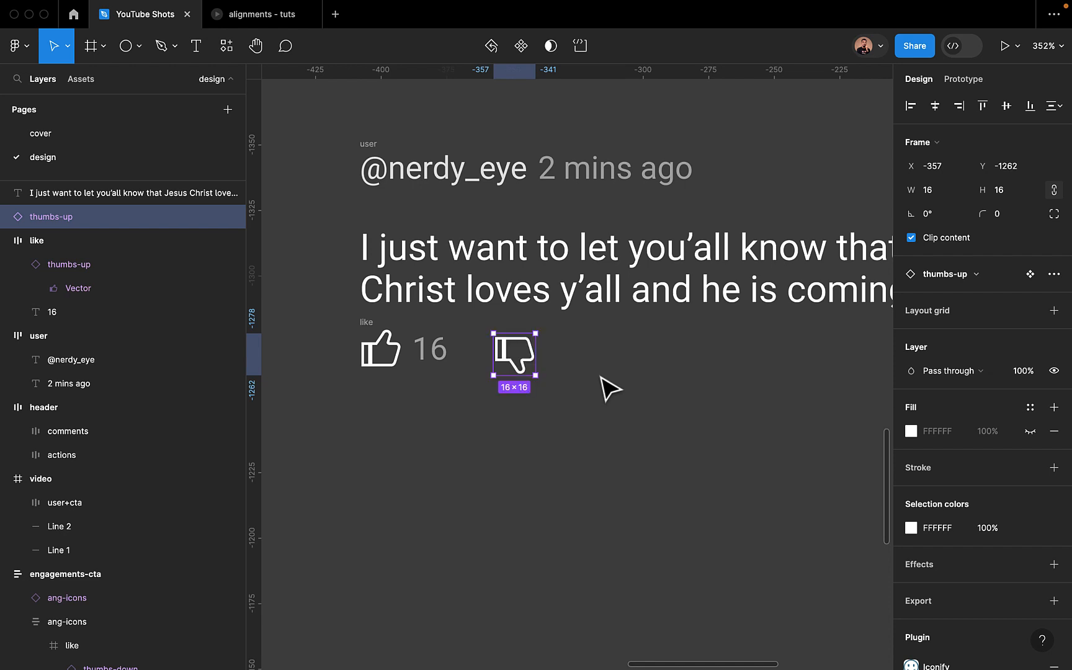
pyautogui.hotkey('shift', 'h')
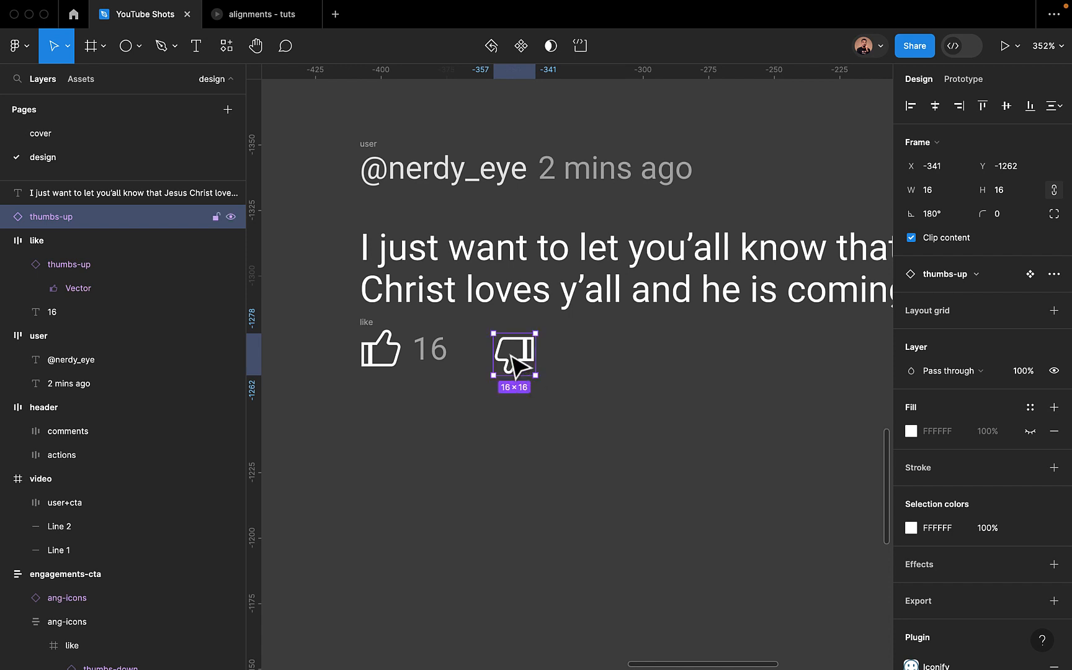
pyautogui.moveTo(515, 360); pyautogui.dragTo(527, 360)
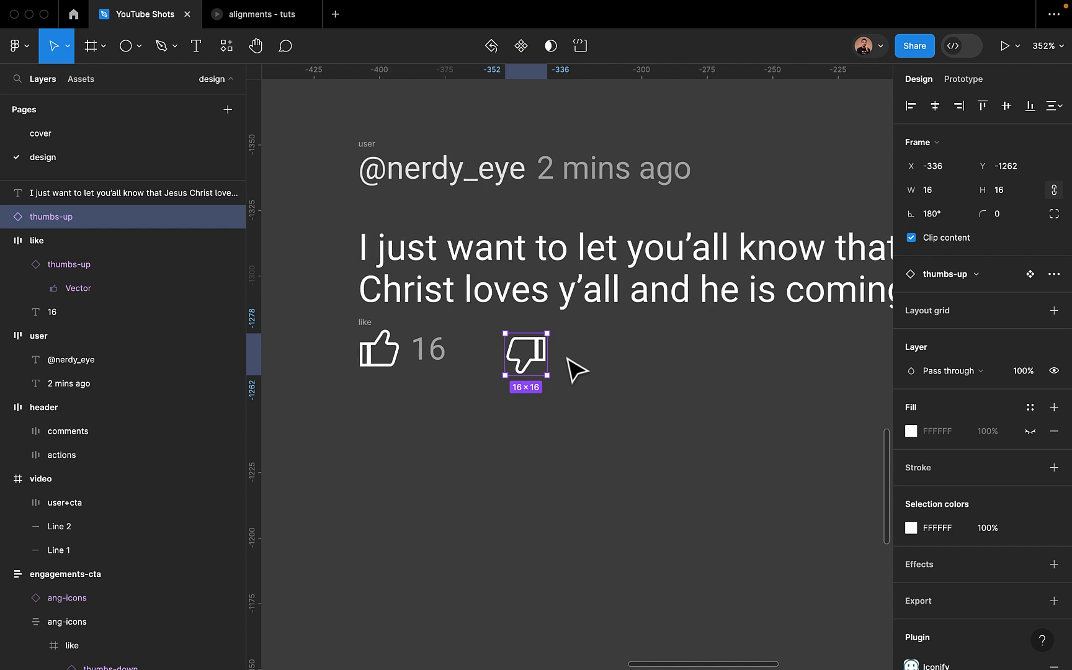
pyautogui.hscroll(1, 575, 369)
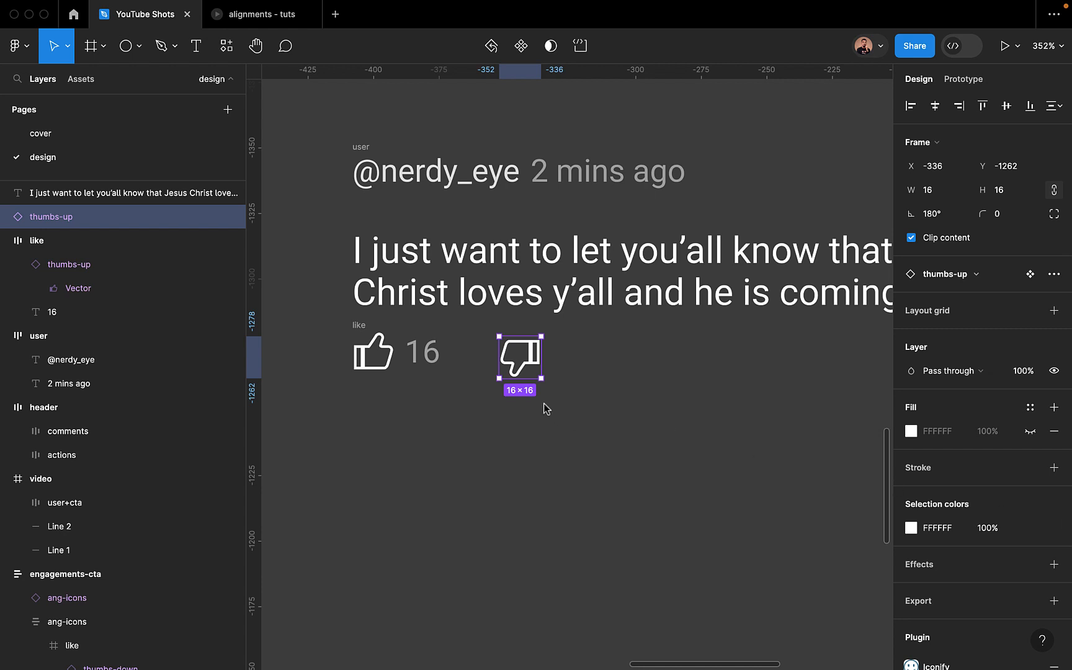
# Duplicate the like count "16" beyond the thumbs-down icon and change the copy's text to "Reply"
pyautogui.click(433, 368)
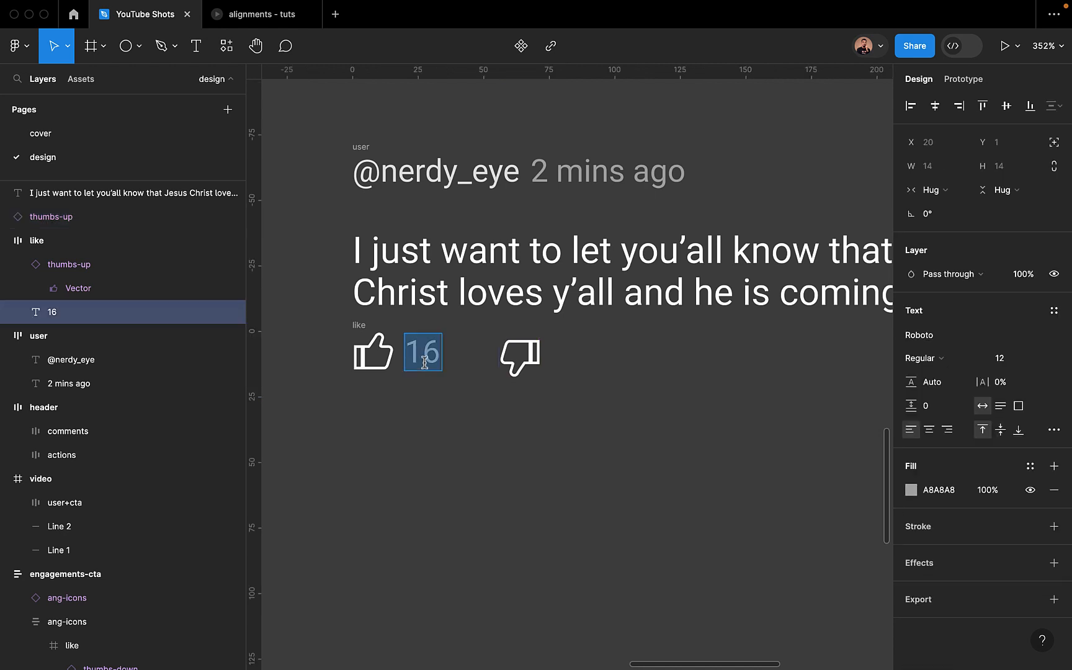
pyautogui.press('Escape')
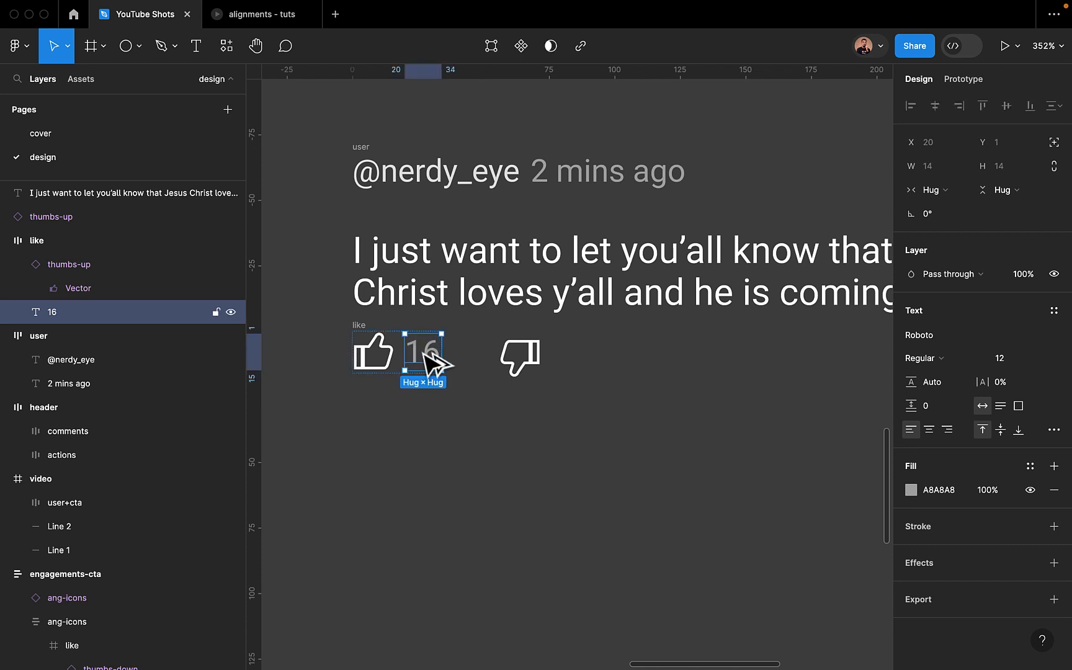
pyautogui.keyDown('alt'); pyautogui.moveTo(428, 360); pyautogui.dragTo(645, 373); pyautogui.keyUp('alt')
pyautogui.doubleClick(634, 364)
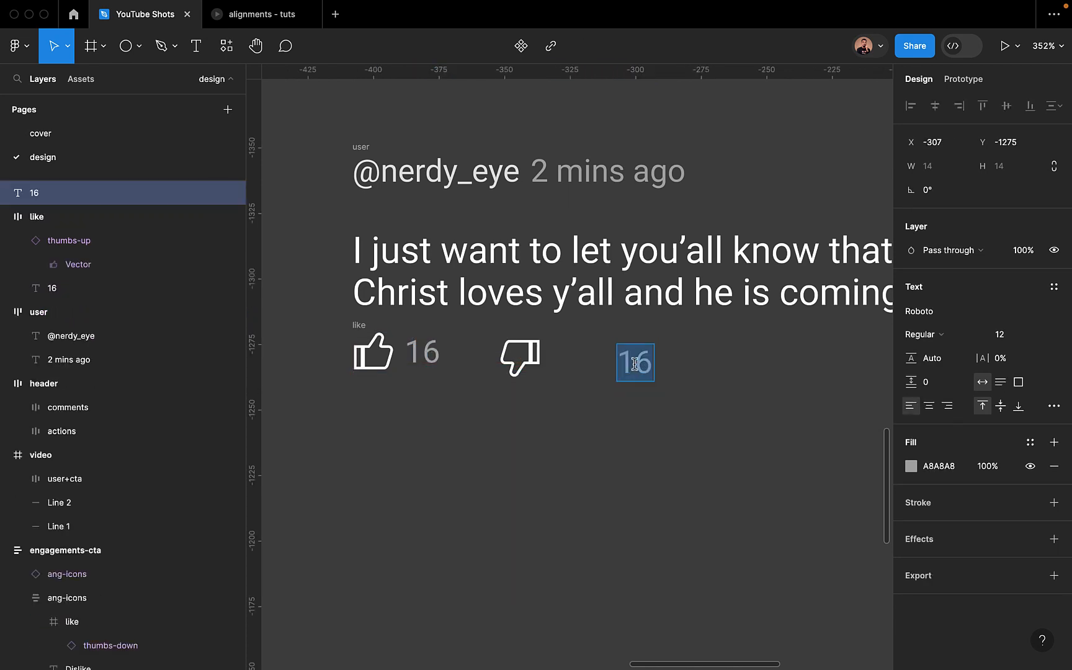
pyautogui.write('Reply')
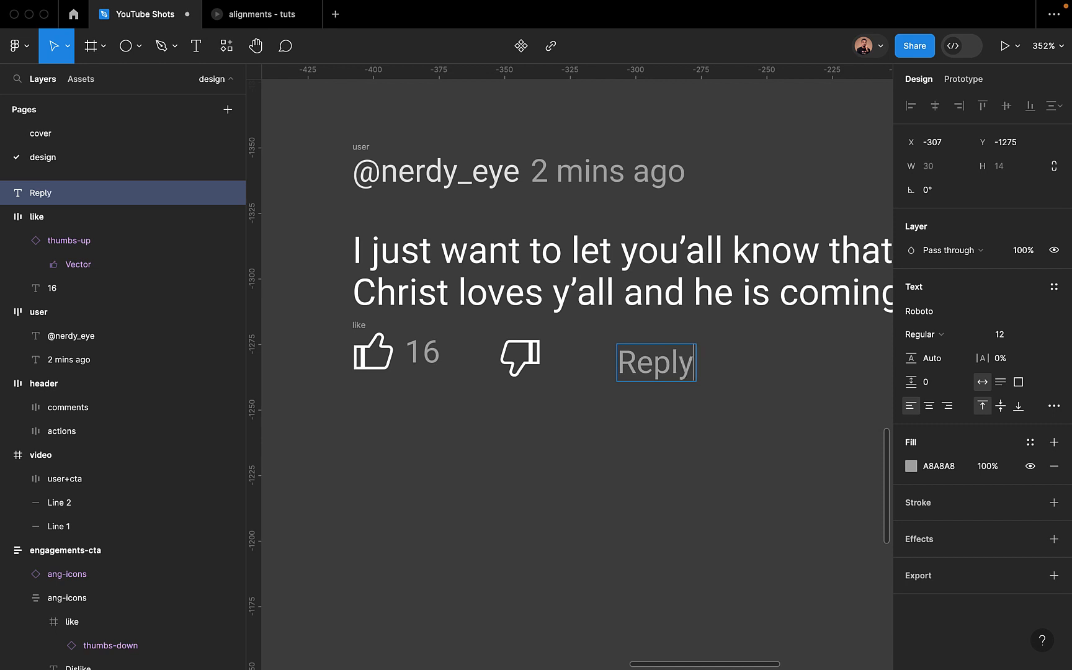
pyautogui.press('Escape')
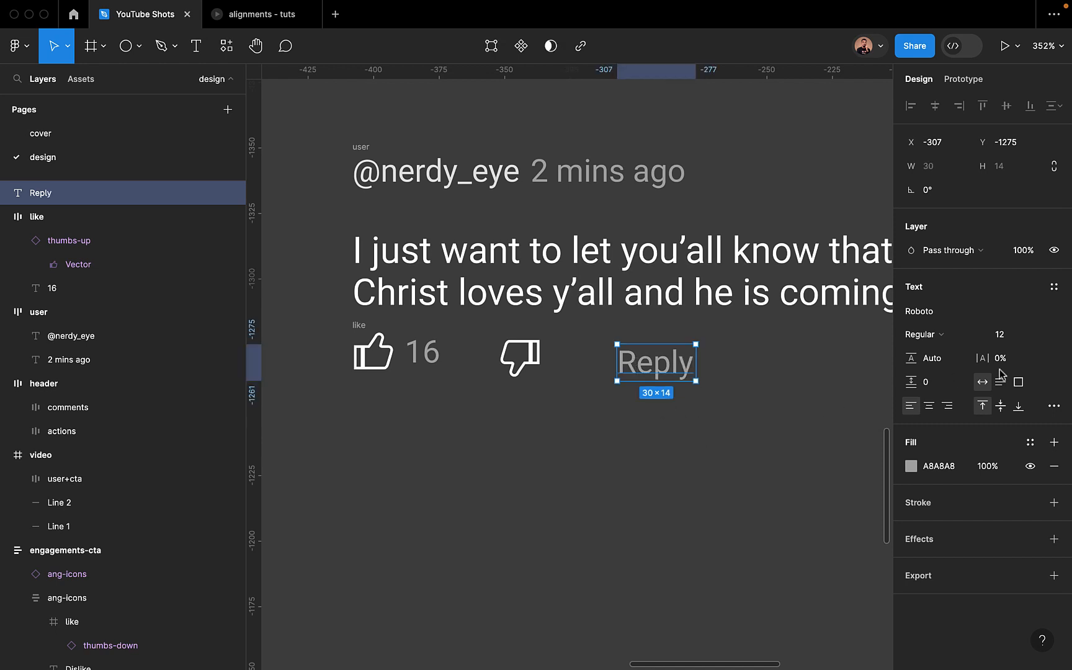
# Set the Reply text's fill to white (FFFFFF) and move it farther right of the thumbs-down icon
pyautogui.click(910, 467)
pyautogui.moveTo(821, 354); pyautogui.dragTo(730, 233)
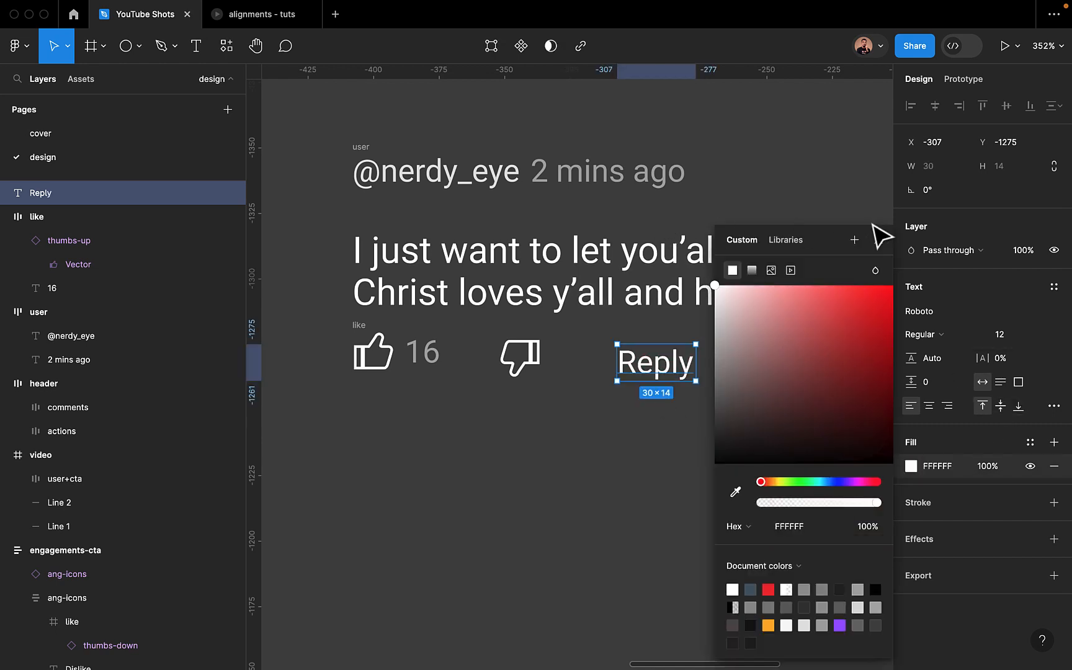
pyautogui.click(881, 236)
pyautogui.moveTo(648, 373); pyautogui.dragTo(730, 367)
pyautogui.press('Escape')
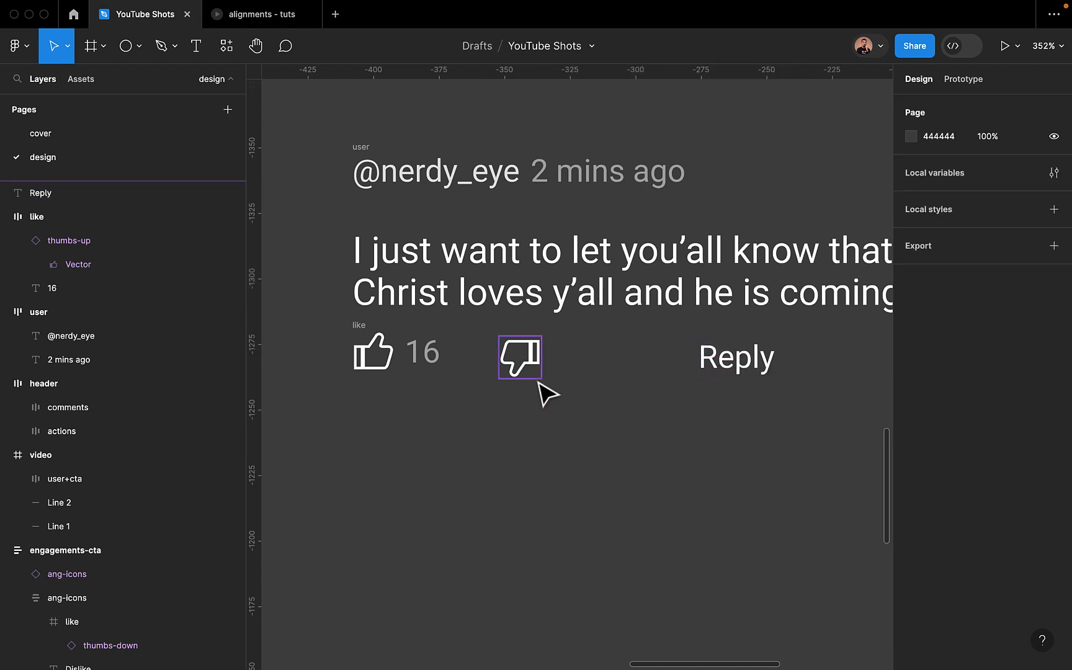
# Draw an 8 × 8 circle below the comment's action row and set its fill to 465A65
pyautogui.click(125, 46)
pyautogui.moveTo(580, 407); pyautogui.dragTo(603, 431)
pyautogui.scroll(3, 642, 471)
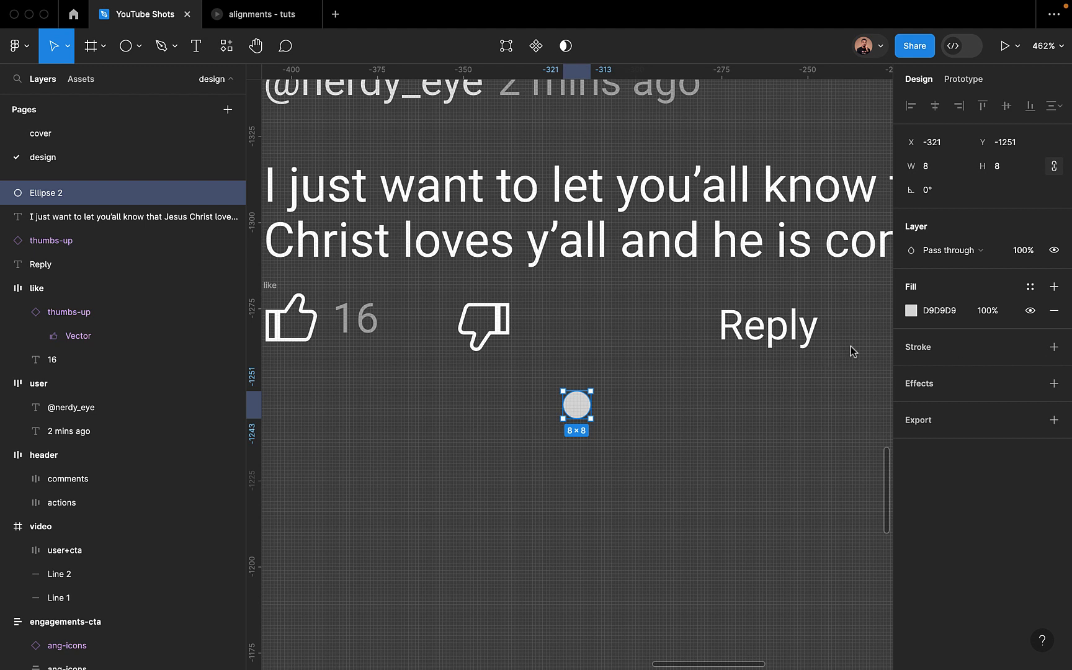
pyautogui.click(939, 312)
pyautogui.write('465A65')
pyautogui.press('Return')
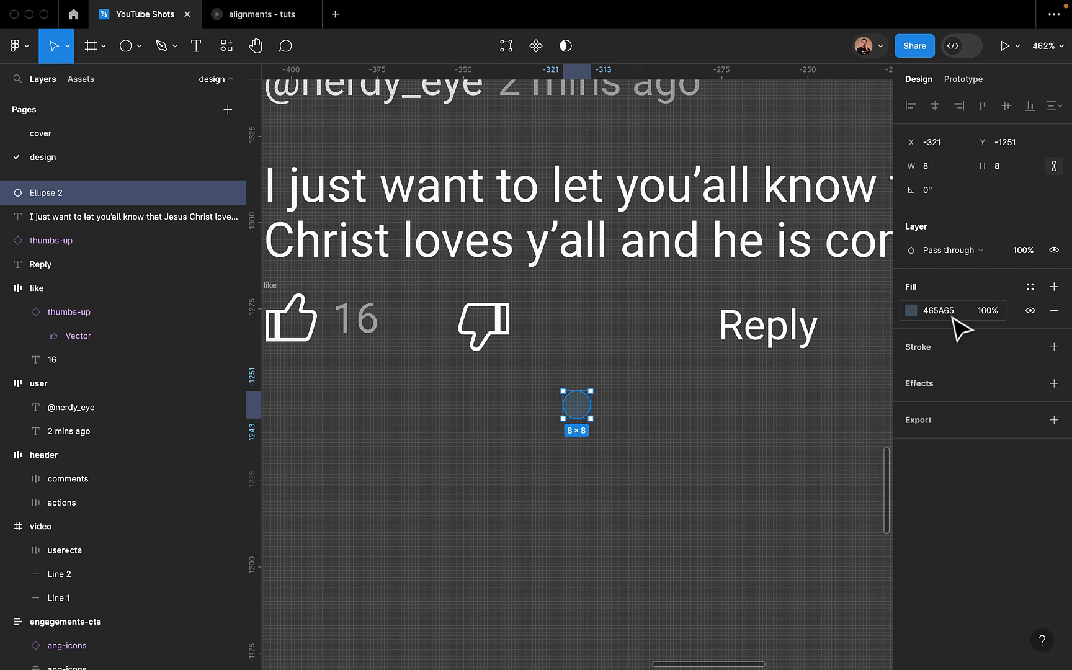
# Place the circle between the thumbs-down icon and Reply, and resize it to 12 × 12
pyautogui.click(611, 446)
pyautogui.click(582, 422)
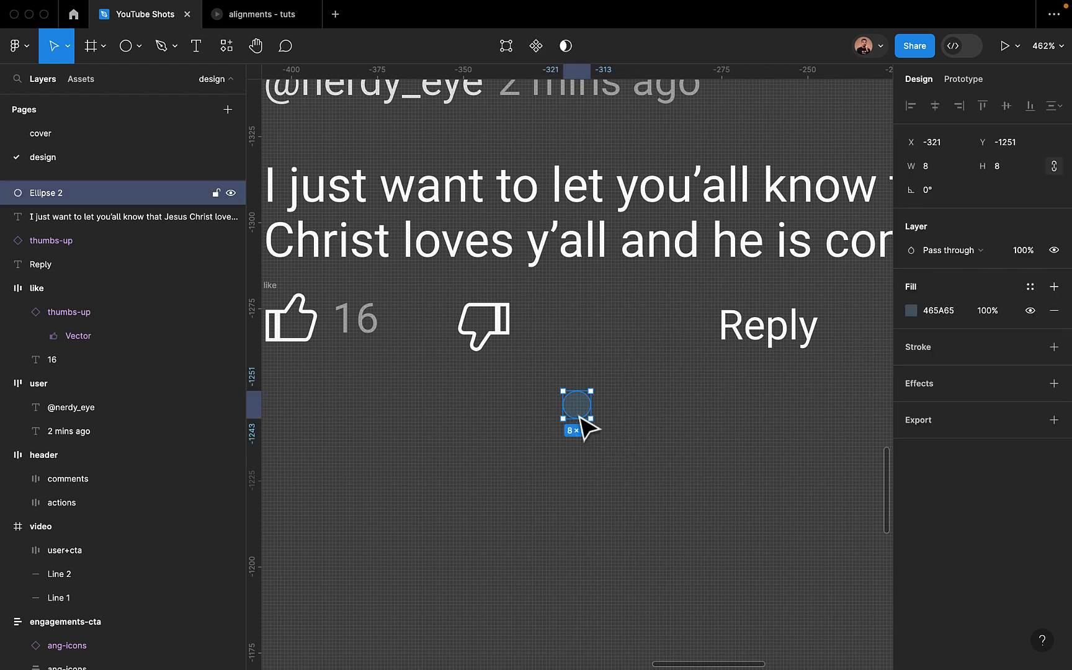
pyautogui.moveTo(578, 415); pyautogui.dragTo(599, 347)
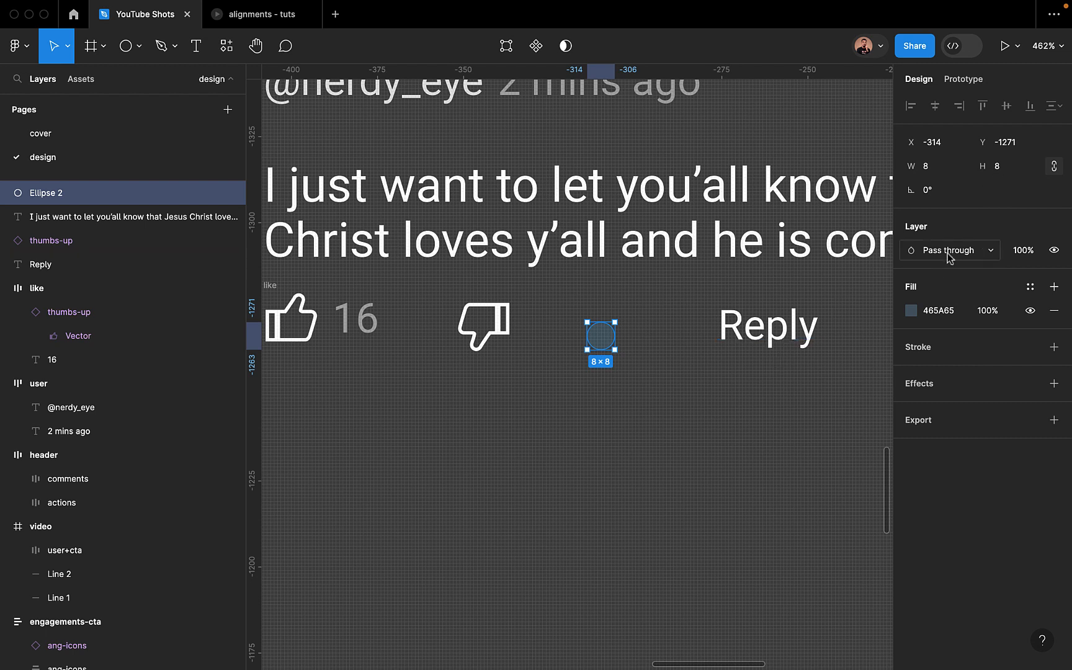
pyautogui.click(1011, 171)
pyautogui.write('12')
pyautogui.press('Return')
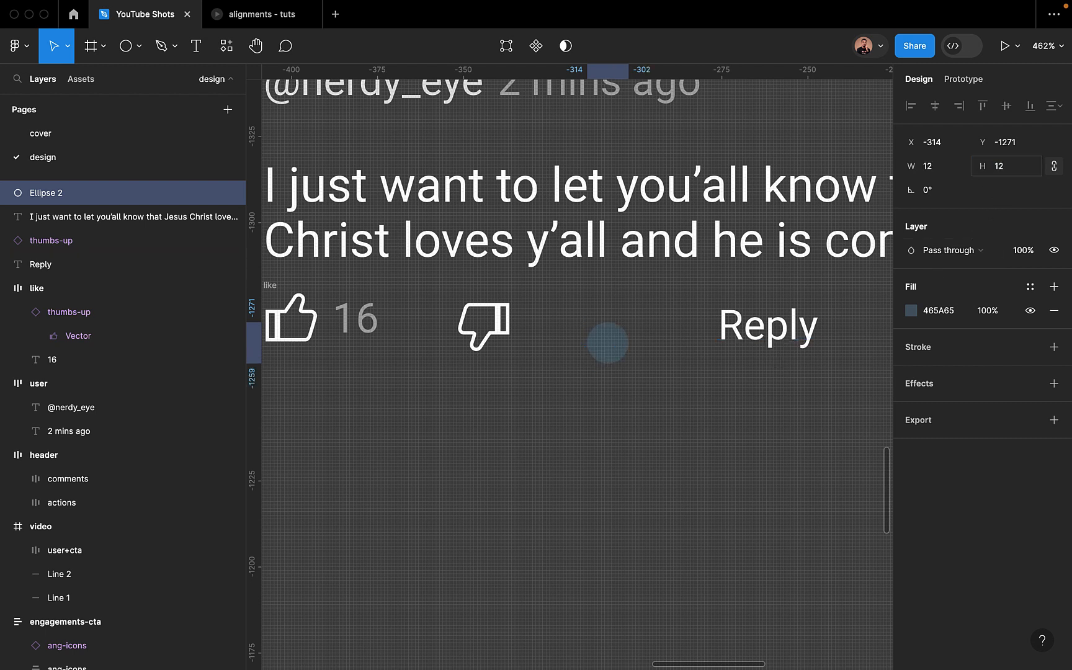
pyautogui.moveTo(615, 354); pyautogui.dragTo(587, 324)
# Copy the red heart icon from the icons frame to just below the comment's action row
pyautogui.scroll(-8, 587, 388)
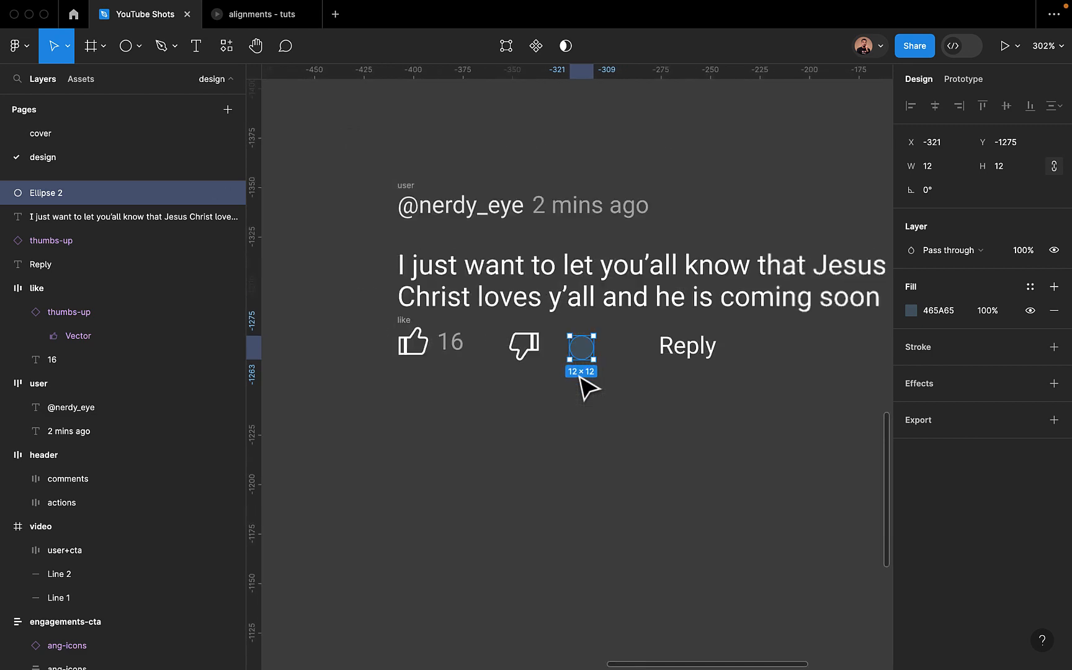
pyautogui.scroll(-4, 577, 372)
pyautogui.scroll(5, 598, 374)
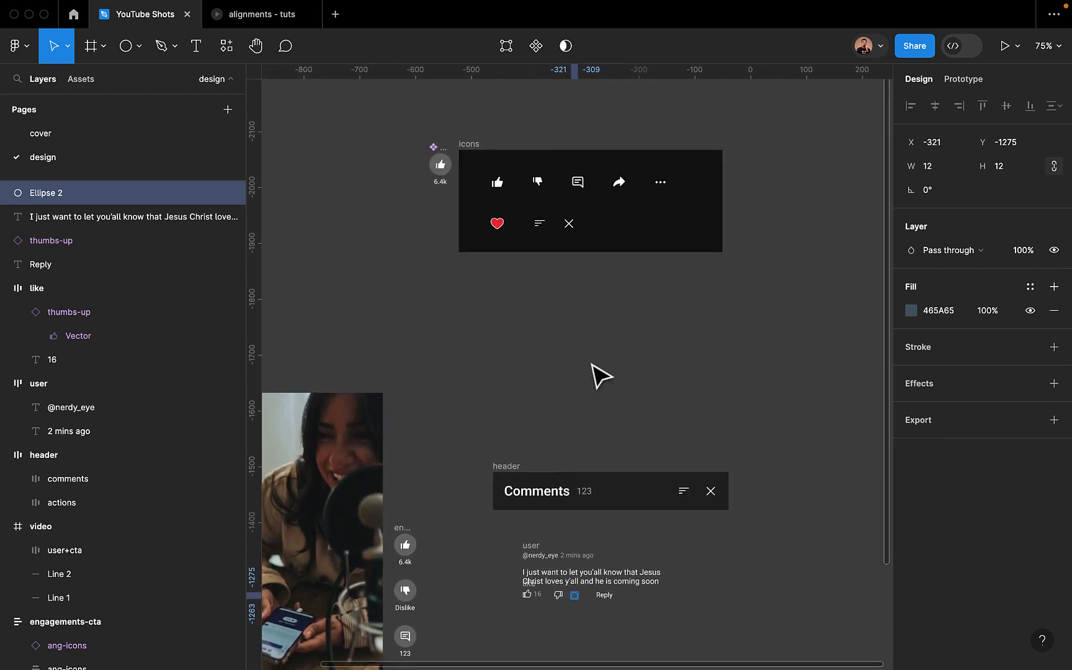
pyautogui.click(499, 242)
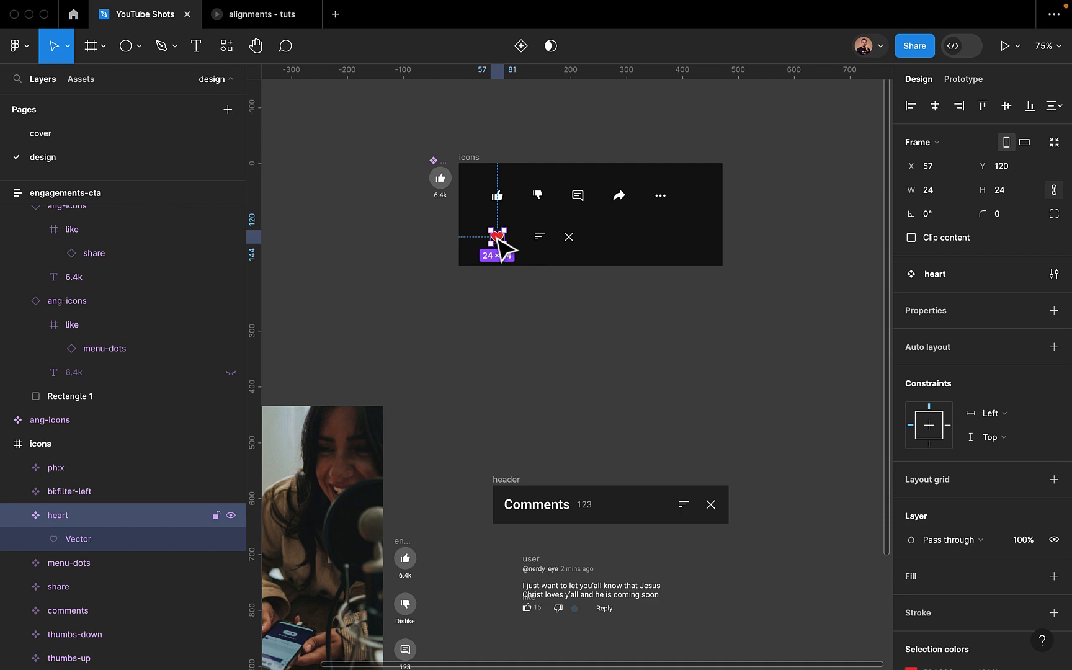
pyautogui.moveTo(498, 237); pyautogui.dragTo(594, 642)
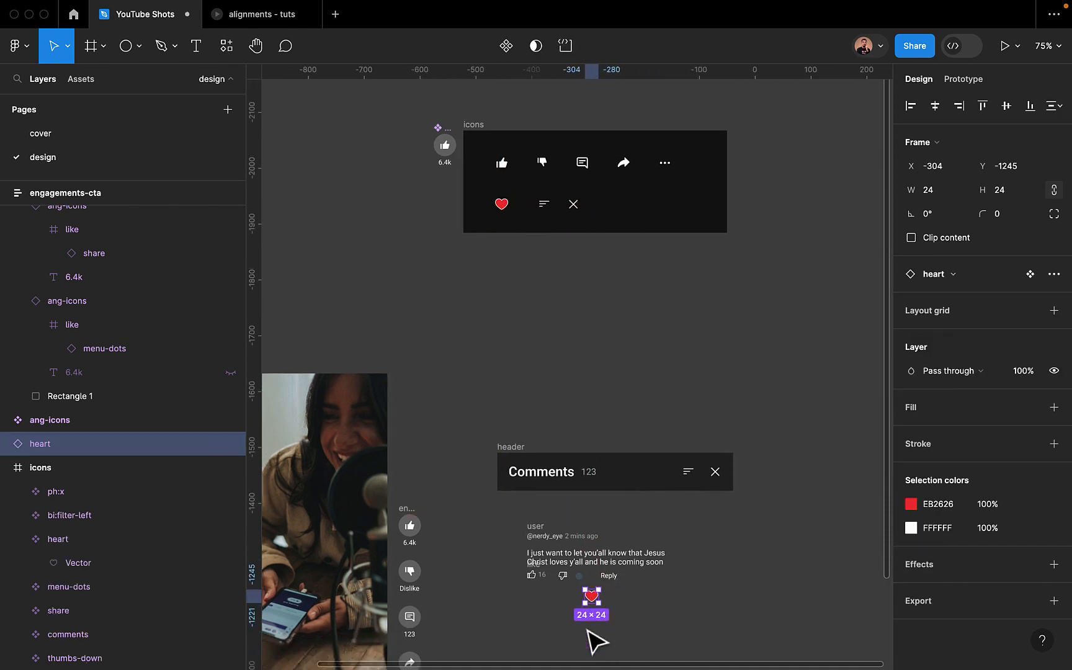
# Try to resize the copied heart instance to 8 × 8, and check its inner vector
pyautogui.scroll(5, 593, 641)
pyautogui.scroll(5, 629, 466)
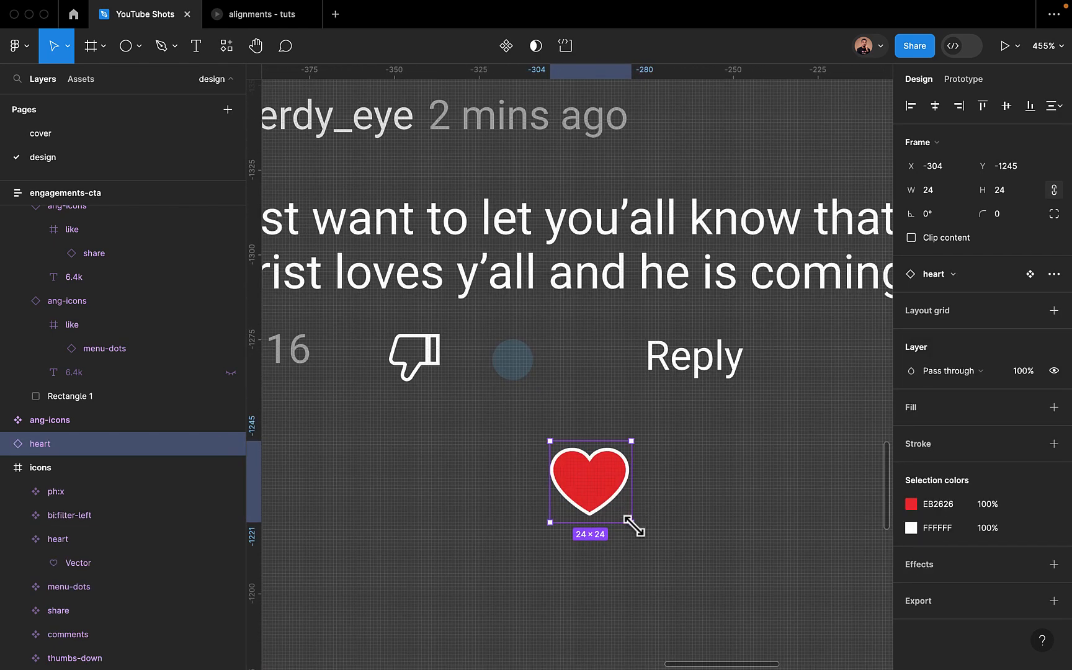
pyautogui.moveTo(620, 512); pyautogui.dragTo(575, 465)
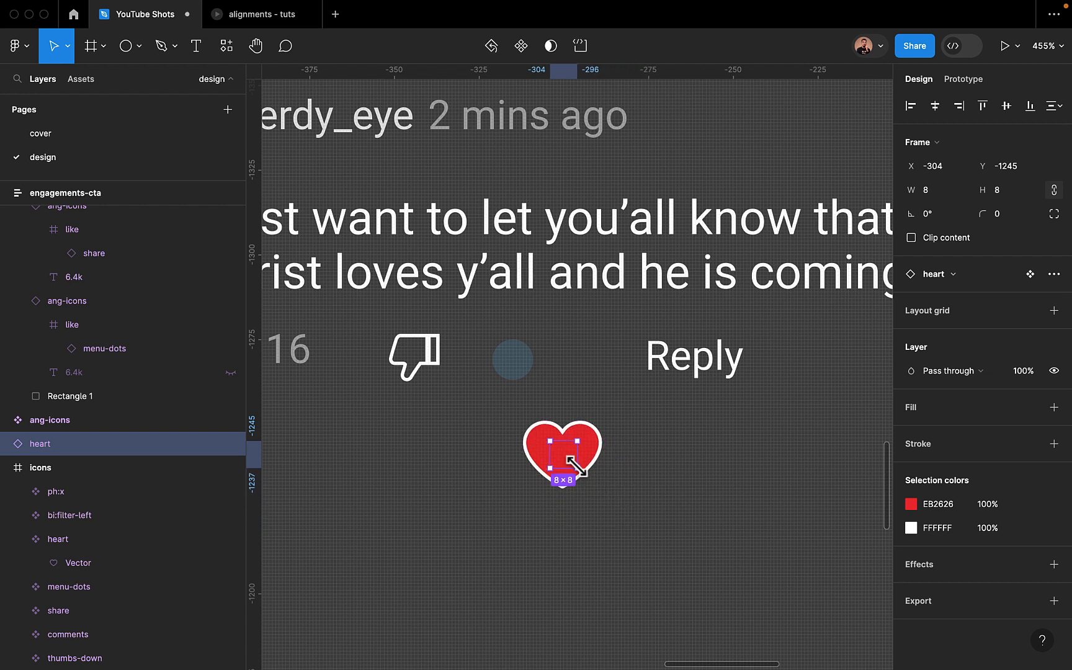
pyautogui.hotkey('ctrl', 'z')
pyautogui.click(947, 191)
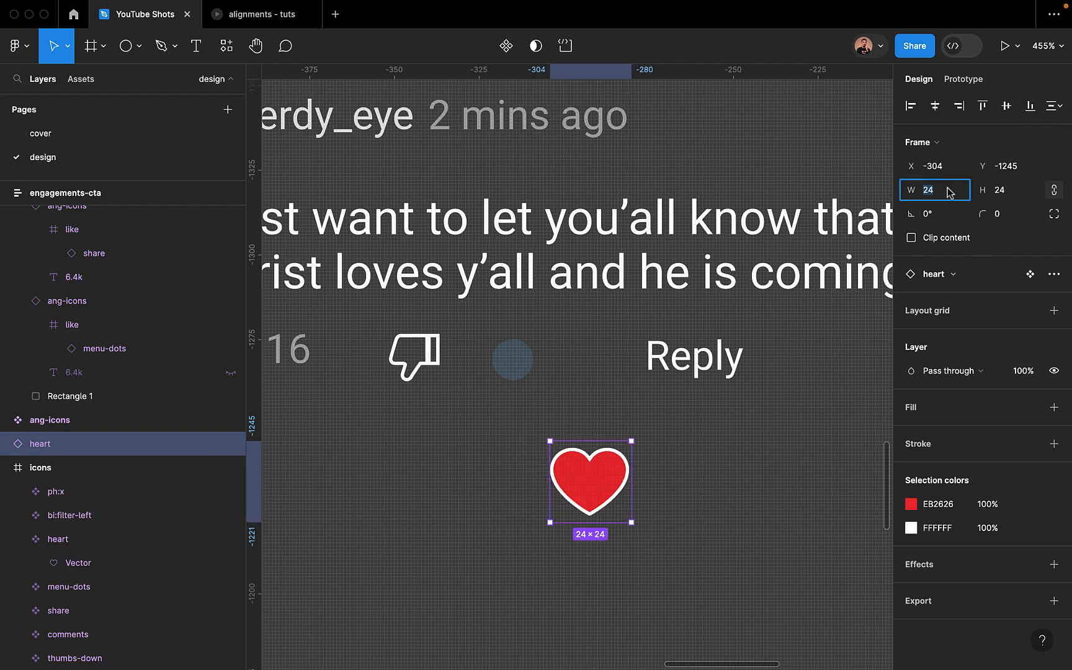
pyautogui.write('8')
pyautogui.press('Return')
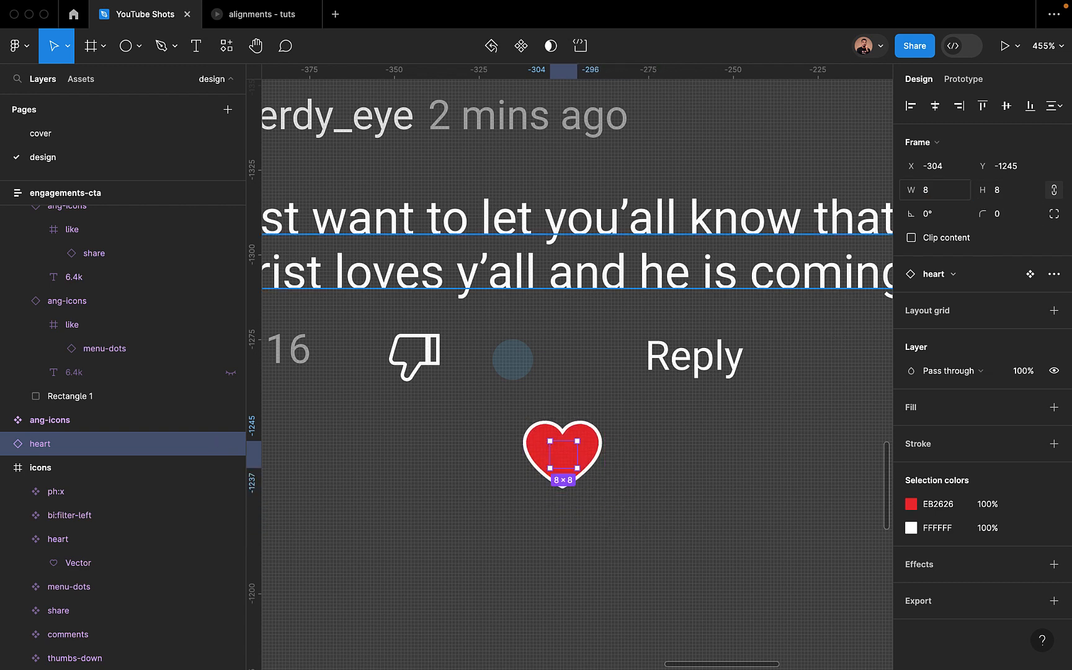
pyautogui.click(6, 443)
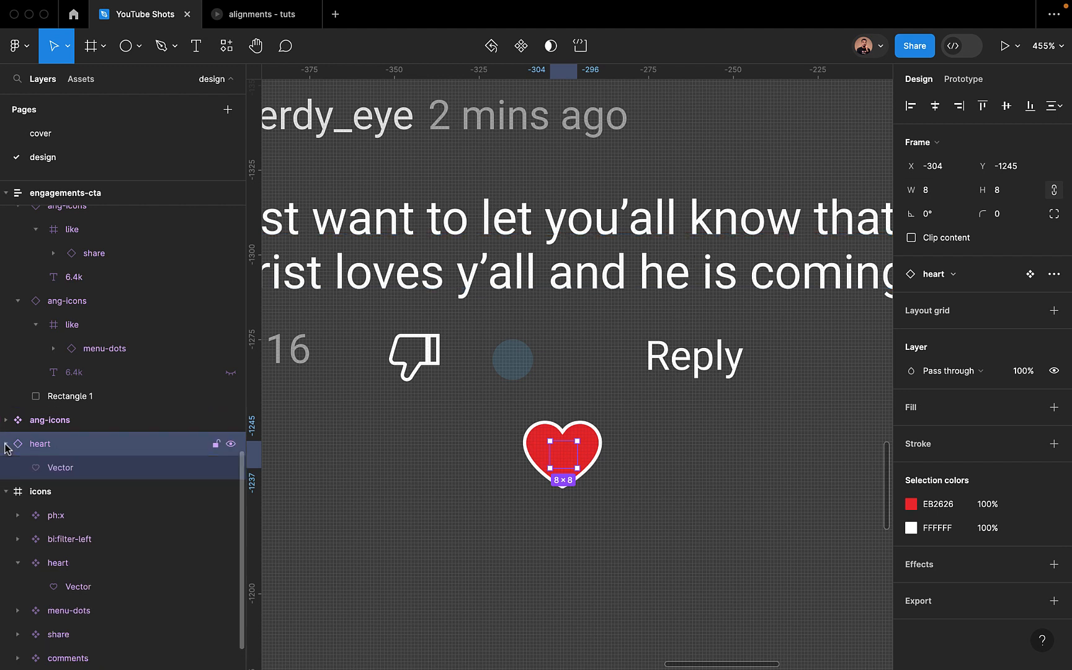
pyautogui.click(74, 468)
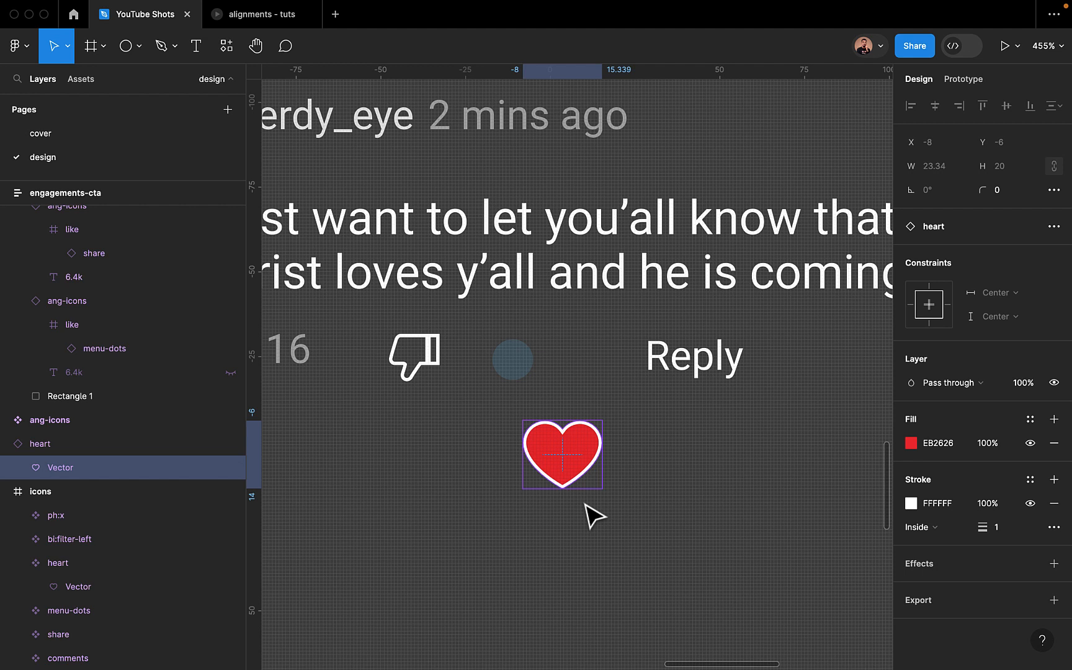
pyautogui.hotkey('shift', 'Return')
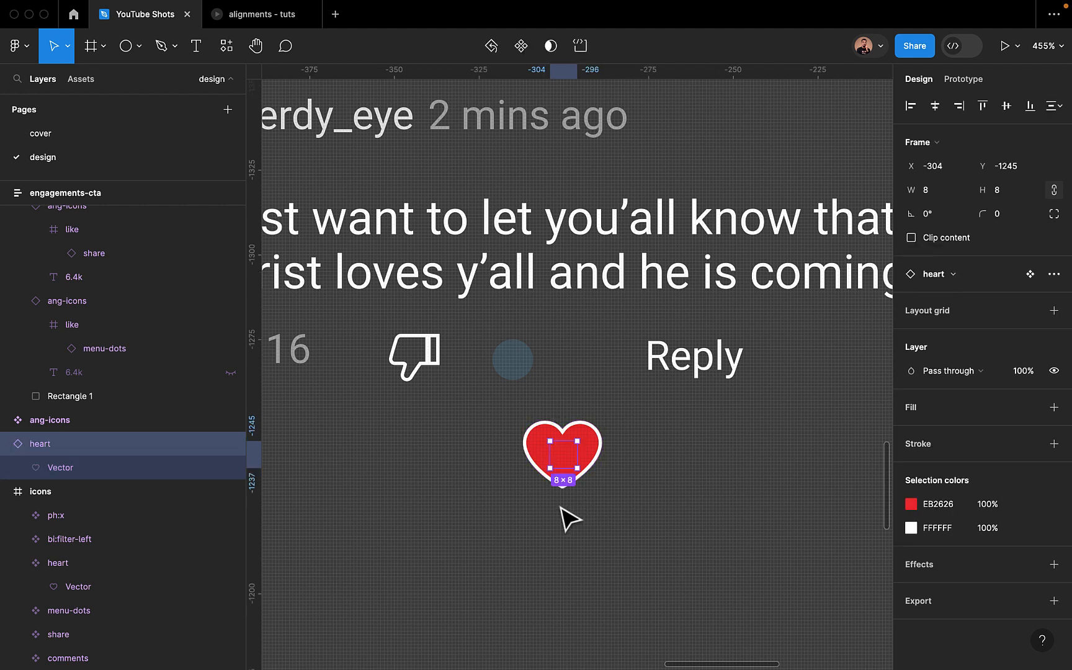
pyautogui.press('super+alt+shift+r')
# Detach the copied heart from its main component and resize its frame to 8 × 8
pyautogui.rightClick(585, 476)
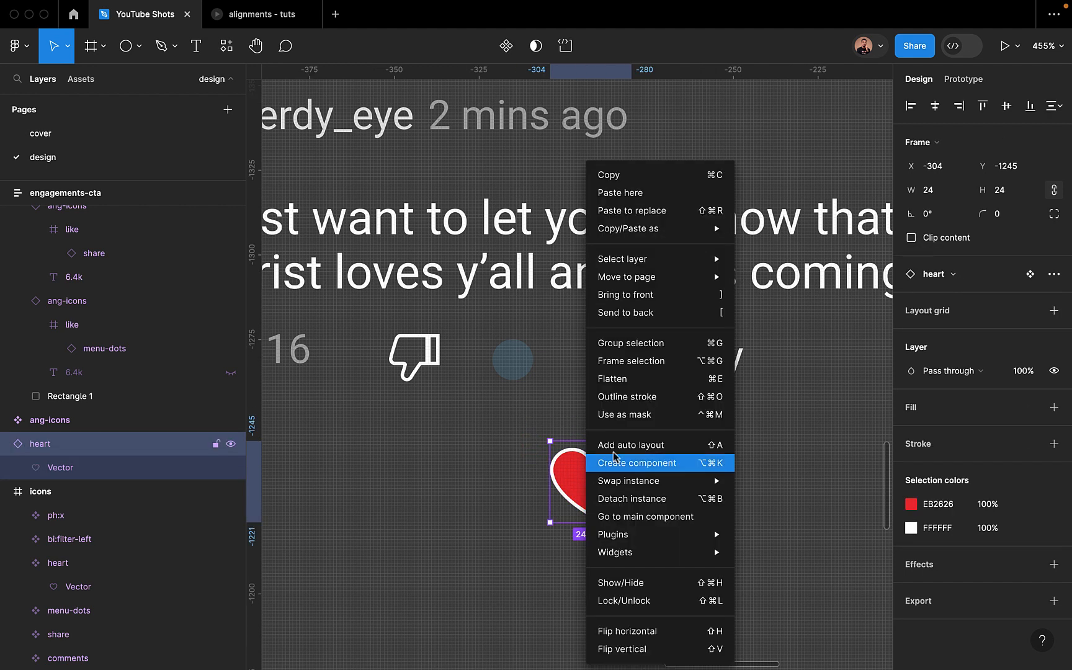
pyautogui.click(631, 500)
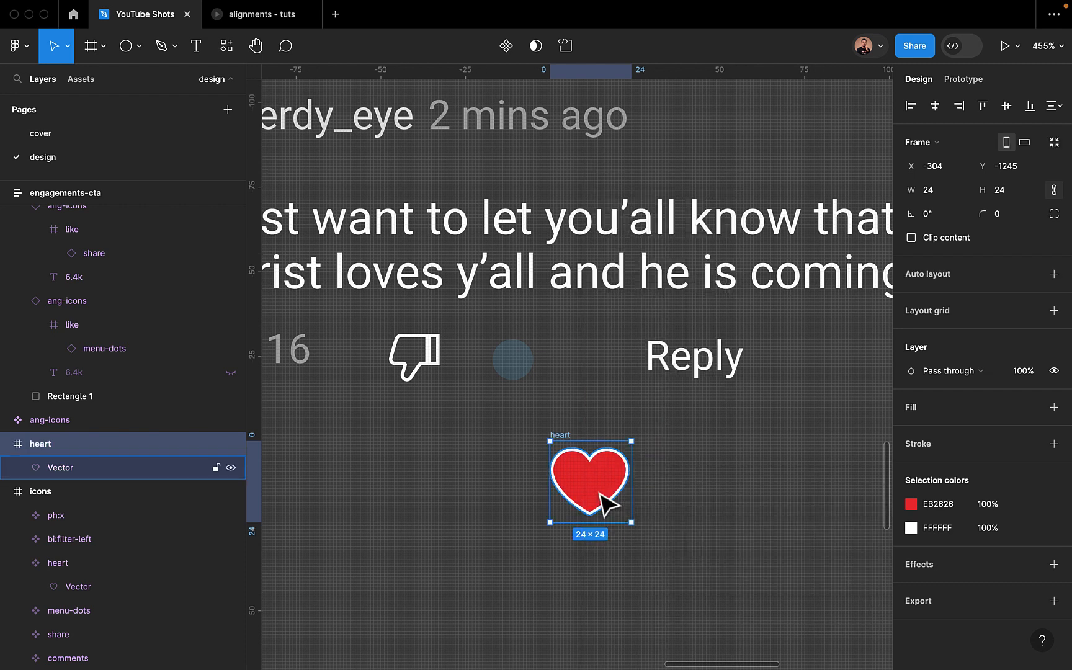
pyautogui.click(1015, 198)
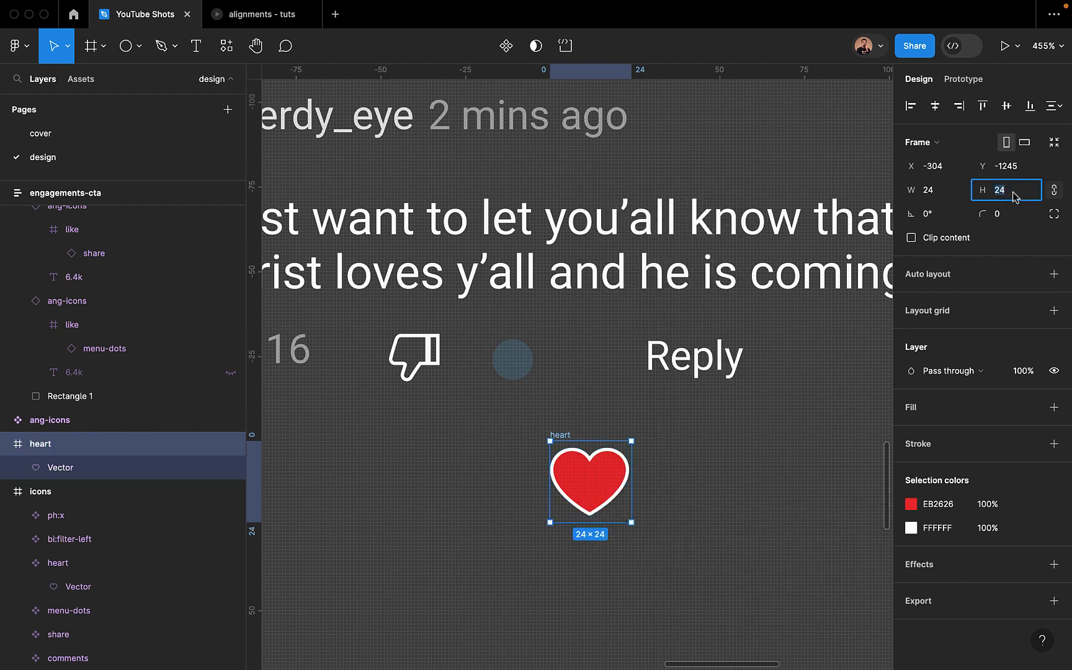
pyautogui.write('8')
pyautogui.press('Return')
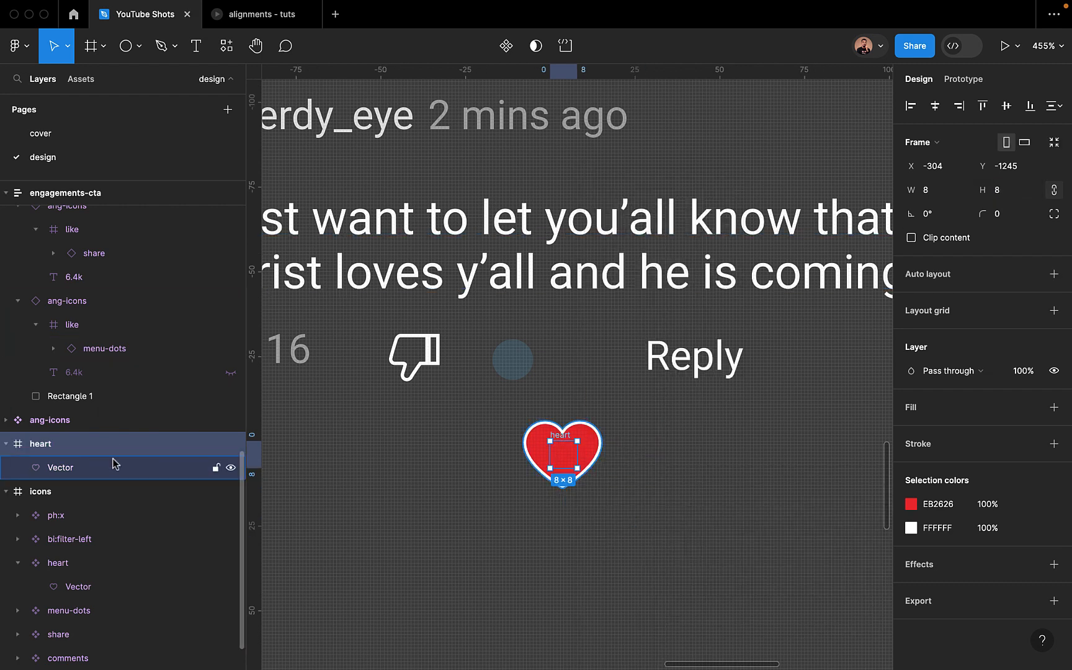
# Scale the vector inside the detached heart frame proportionally to a height of 8
pyautogui.click(112, 465)
pyautogui.click(1005, 165)
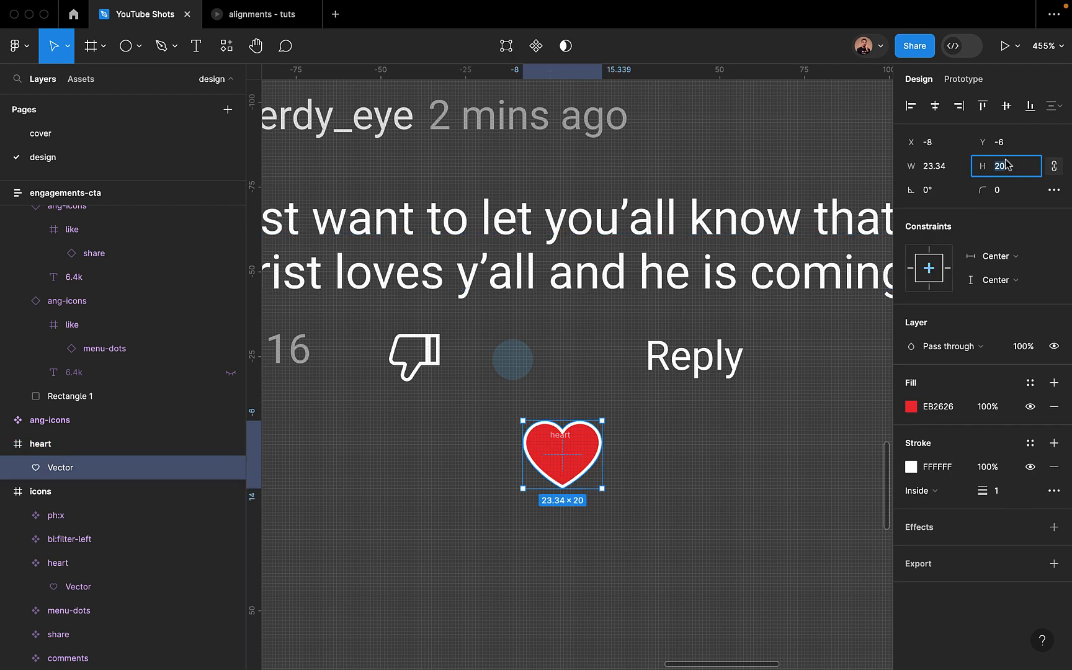
pyautogui.write('8')
pyautogui.press('Return')
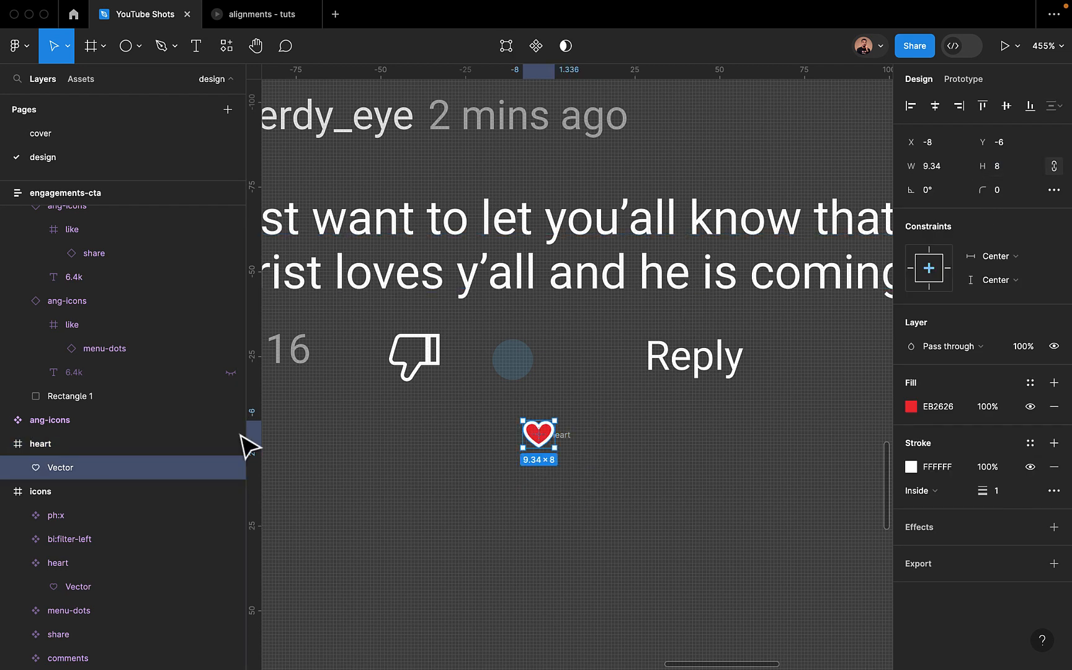
# Center the heart vector horizontally and vertically inside its 8 × 8 frame
pyautogui.click(934, 105)
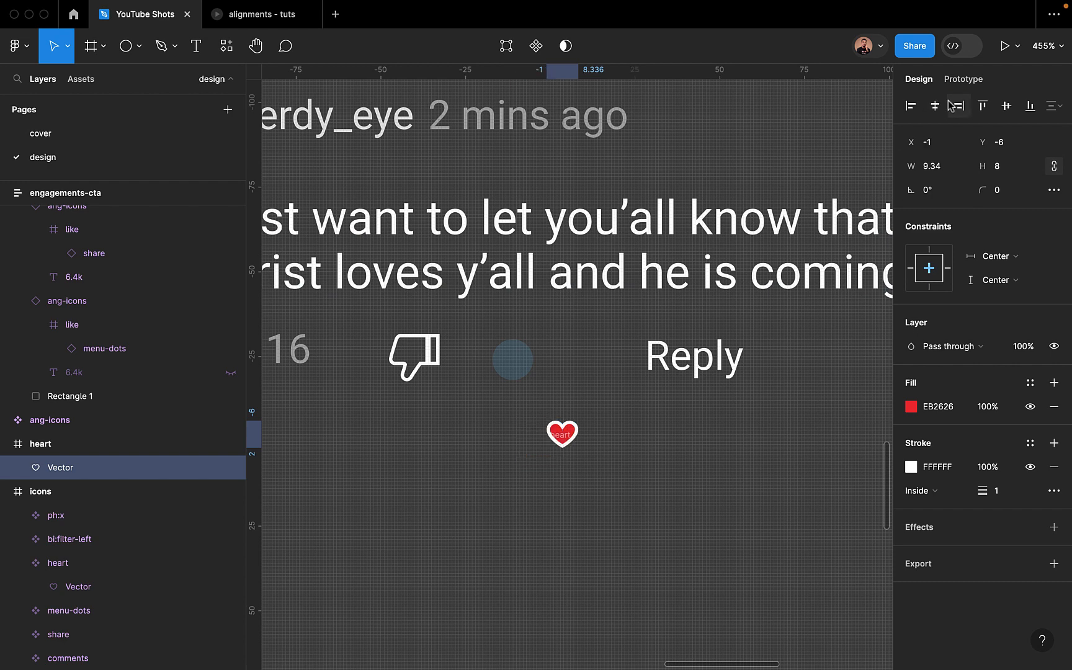
pyautogui.click(997, 108)
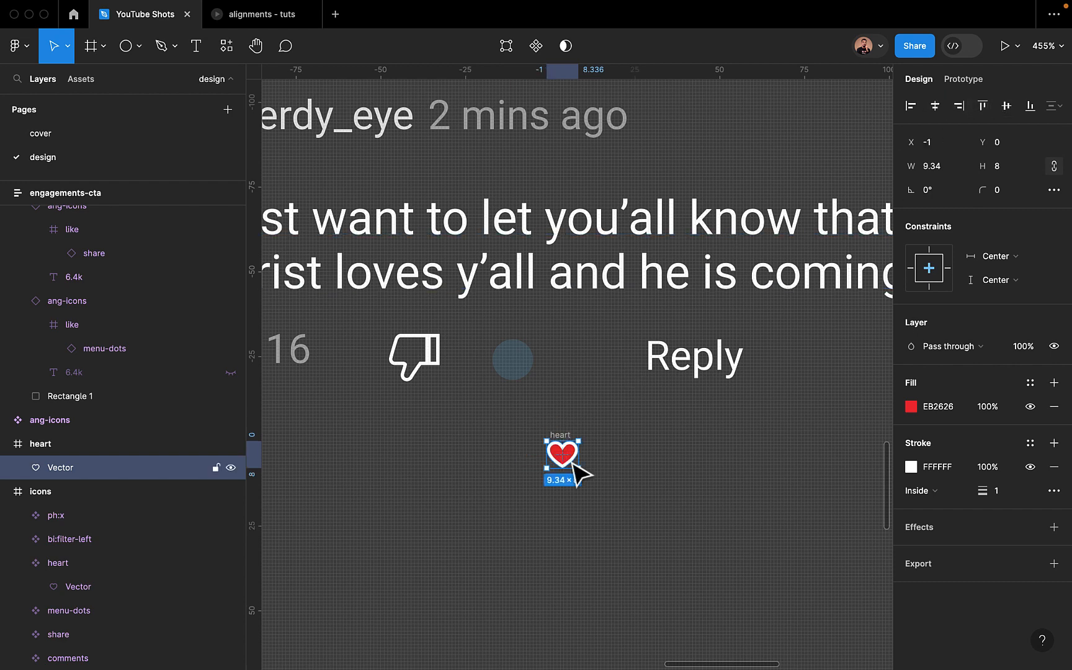
pyautogui.scroll(5, 572, 459)
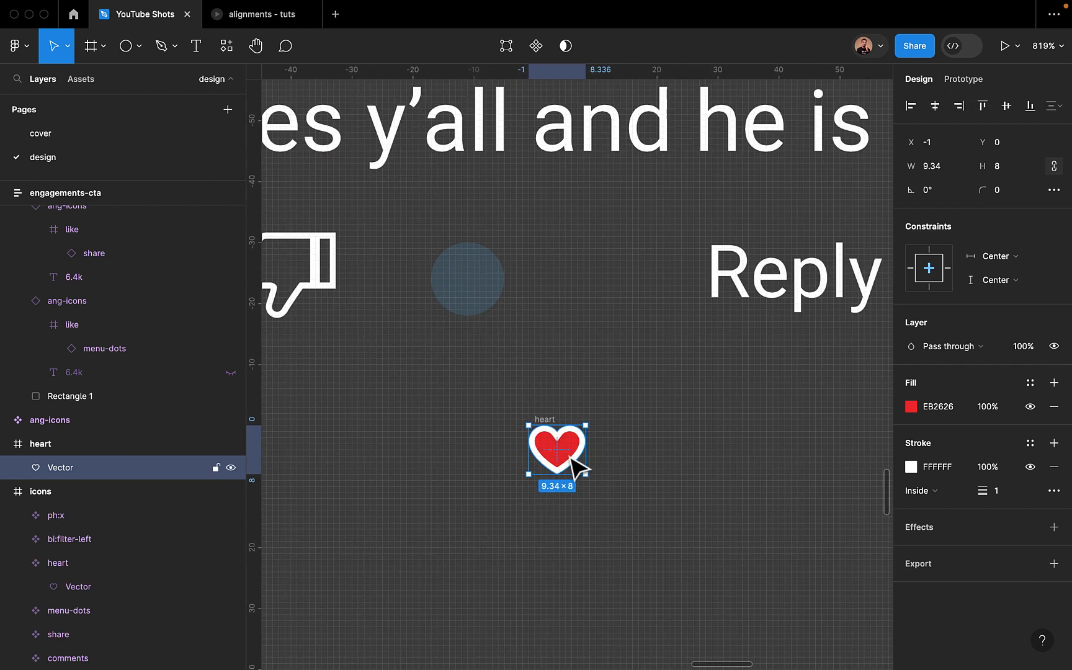
pyautogui.click(622, 498)
# Move the heart frame onto the lower-right edge of the blue-grey circle, nudging it one pixel up and one pixel left
pyautogui.moveTo(552, 416); pyautogui.dragTo(492, 279)
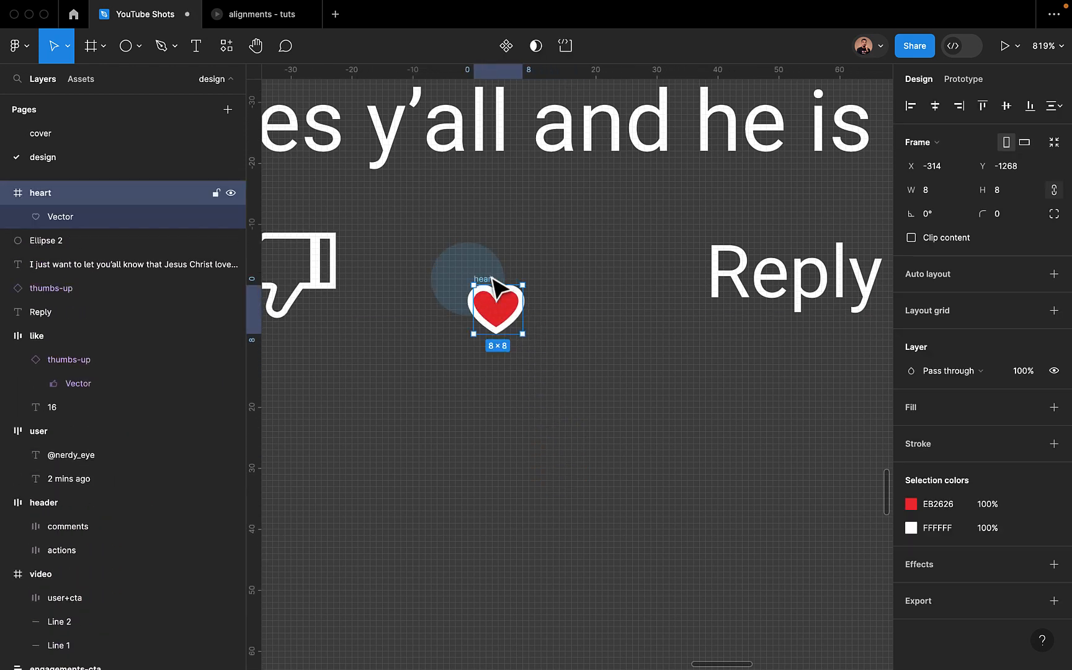
pyautogui.click(550, 328)
pyautogui.scroll(5, 481, 295)
pyautogui.click(481, 286)
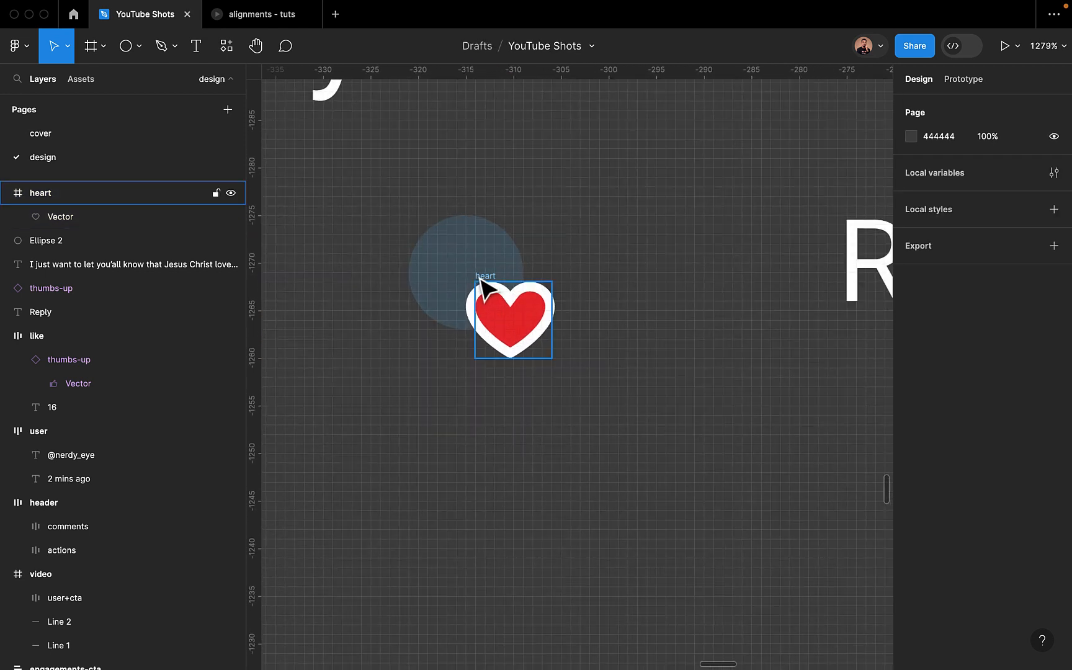
pyautogui.press('Up')
pyautogui.press('Left')
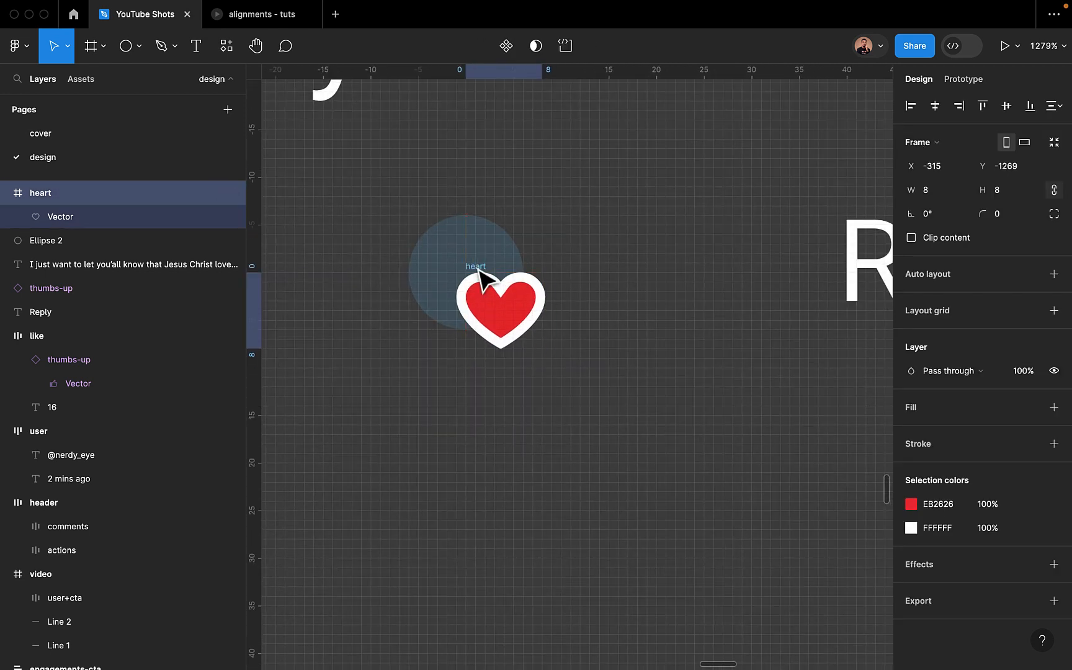
# Group the circle with the heart frame and rename the group "love"
pyautogui.click(348, 186)
pyautogui.moveTo(348, 186); pyautogui.dragTo(611, 401)
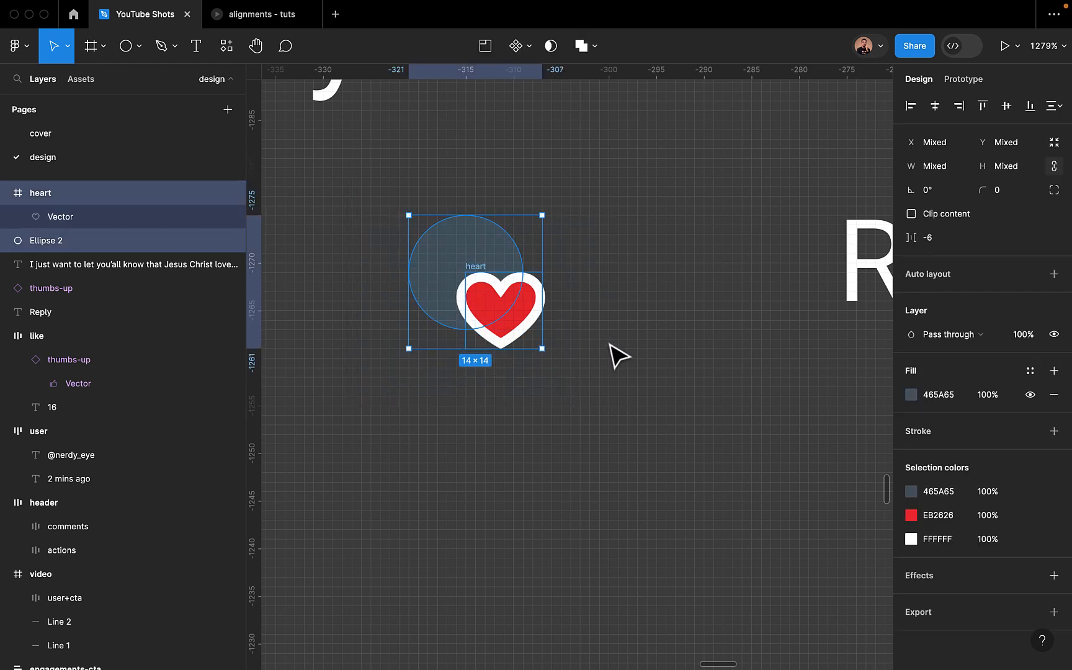
pyautogui.press('super+g')
pyautogui.doubleClick(42, 194)
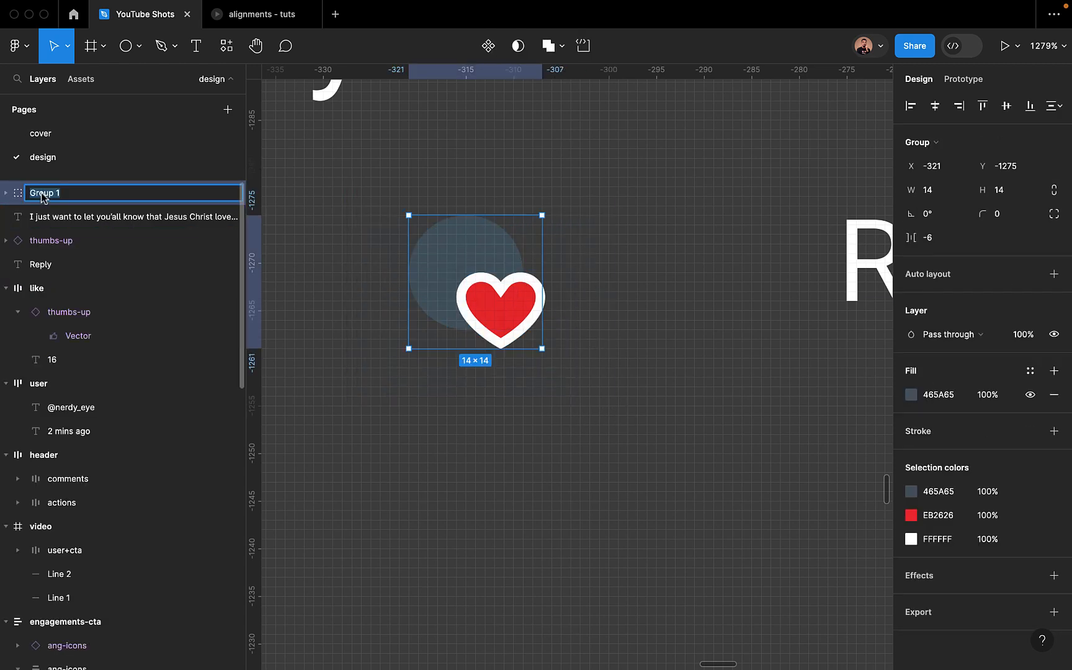
pyautogui.write('love')
pyautogui.press('Return')
pyautogui.click(365, 431)
# Combine the thumbs-down icon and the love group in a horizontal auto layout with a gap of 12
pyautogui.scroll(-10, 366, 434)
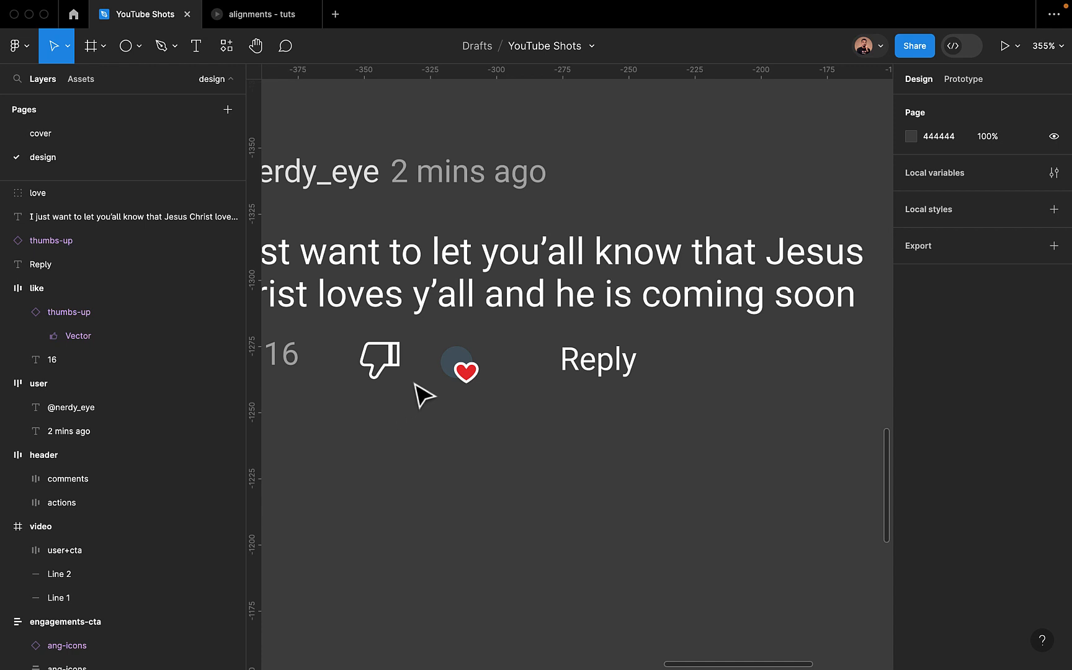
pyautogui.click(390, 366)
pyautogui.keyDown('shift'); pyautogui.click(462, 369); pyautogui.keyUp('shift')
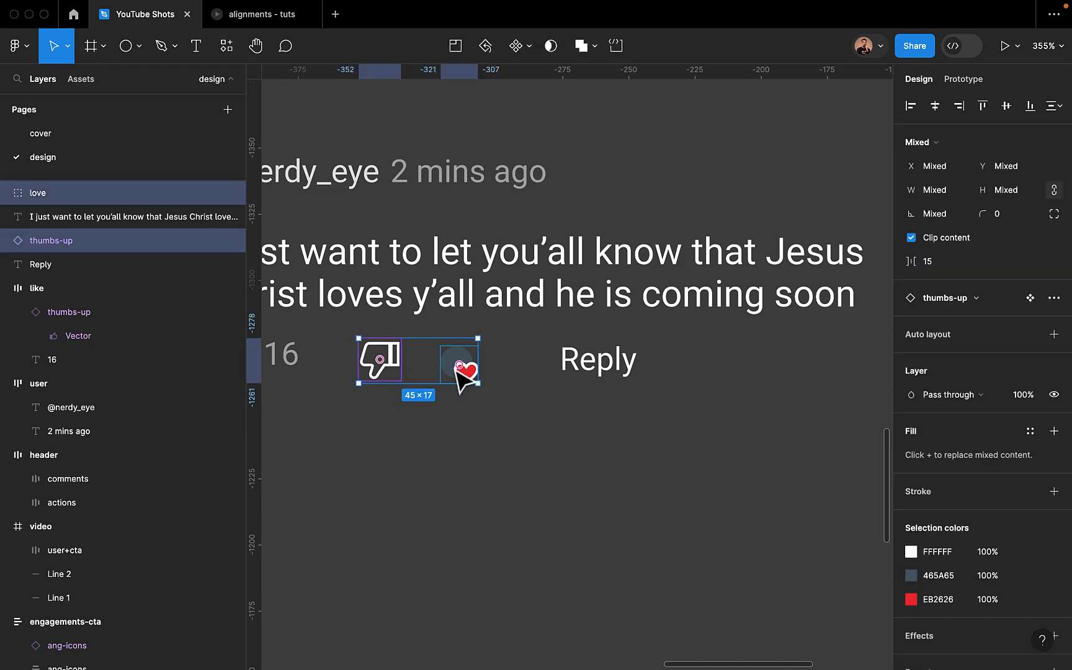
pyautogui.click(1054, 335)
pyautogui.click(929, 350)
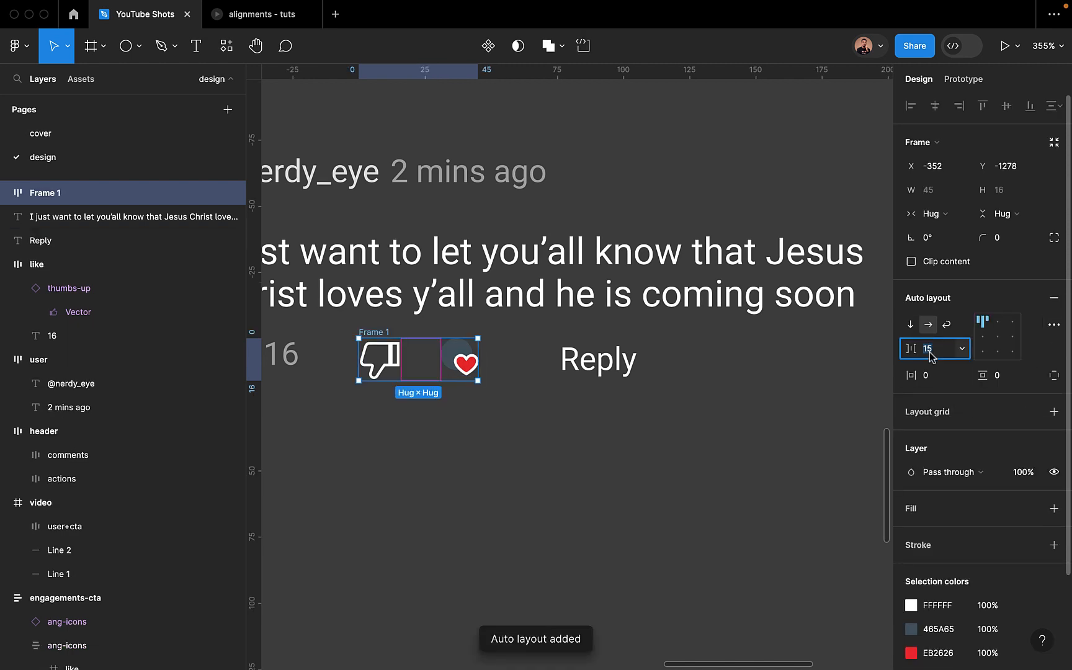
pyautogui.press('Return')
# Rename the new auto layout frame holding the thumbs-down icon and heart "dislike+love"
pyautogui.hscroll(-4, 434, 397)
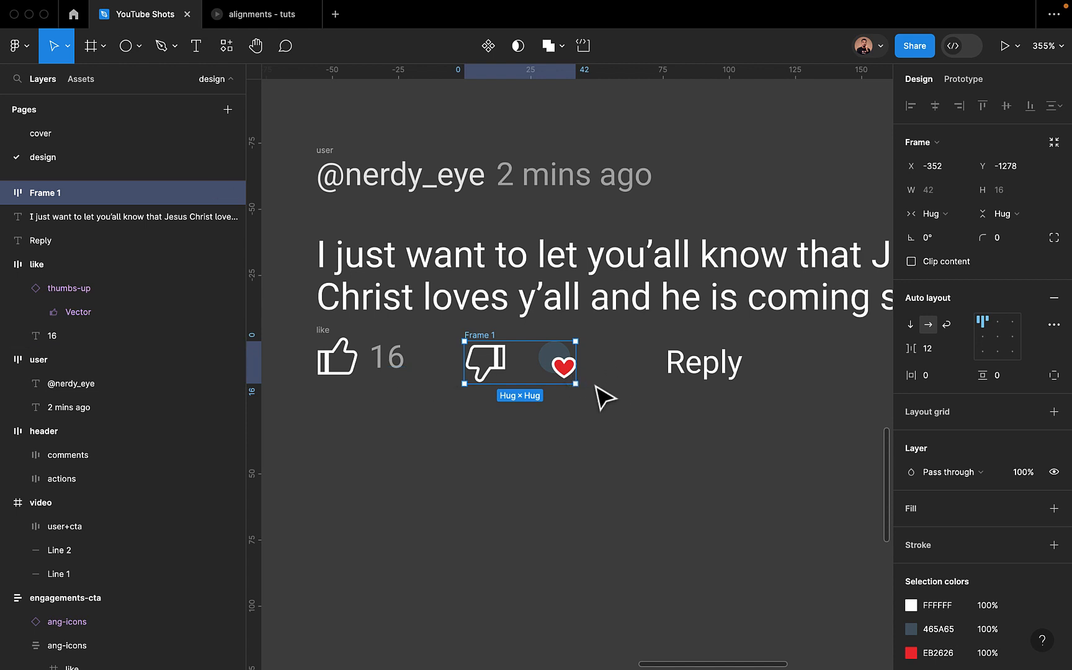
pyautogui.doubleClick(480, 335)
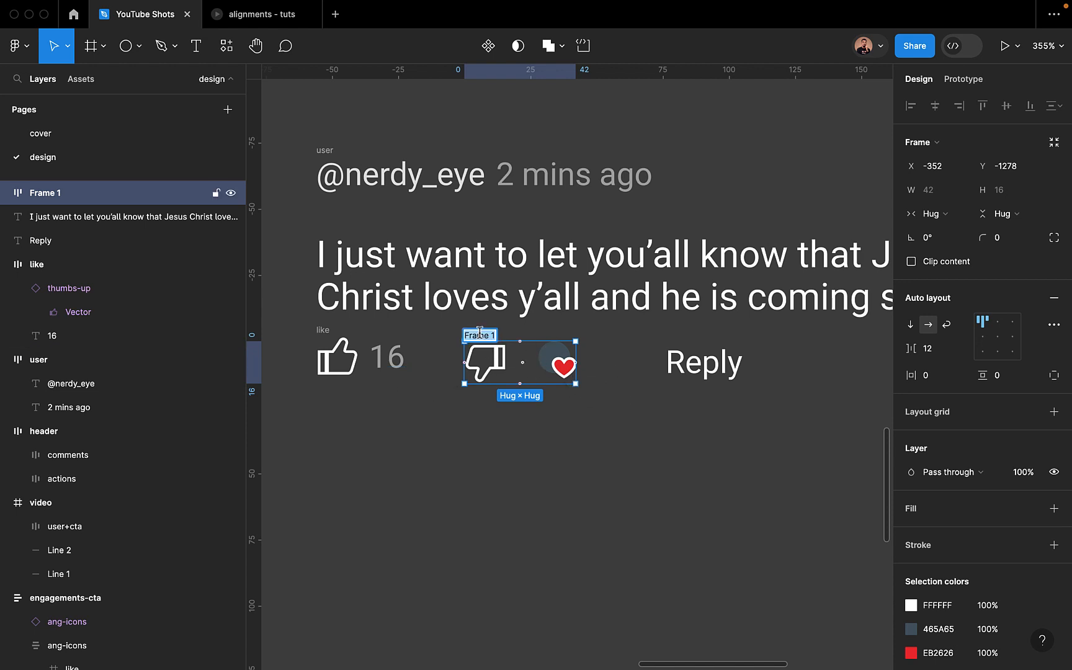
pyautogui.write('dislike+love')
pyautogui.press('Return')
pyautogui.click(565, 471)
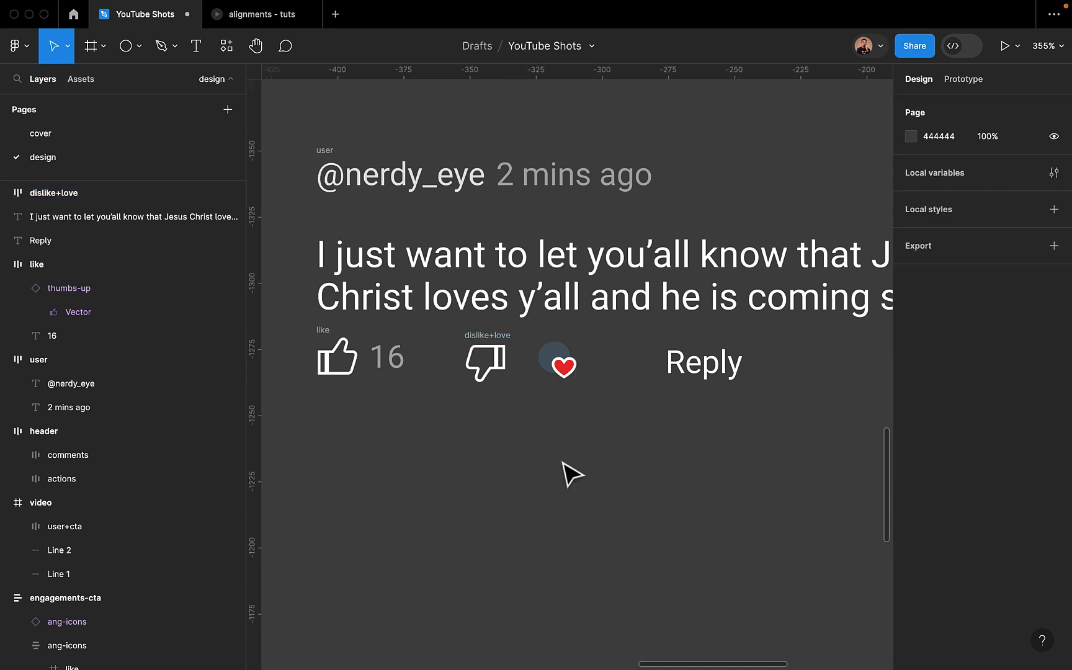
# Combine the like frame, the dislike+love frame and the Reply text in a horizontal auto layout with a gap of 24
pyautogui.click(330, 347)
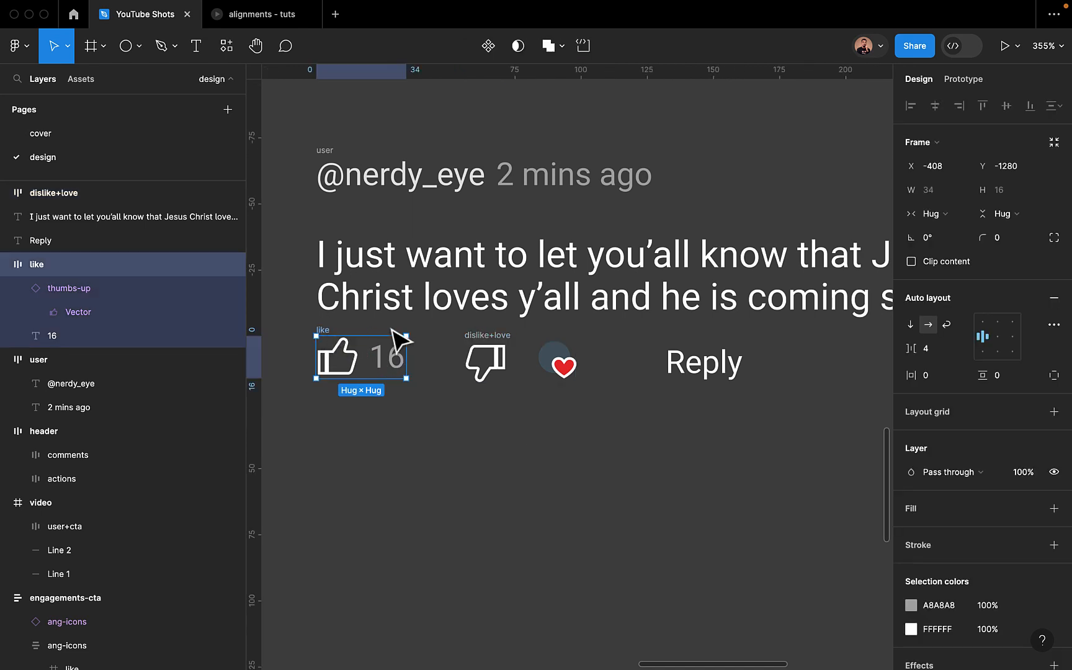
pyautogui.keyDown('shift'); pyautogui.click(487, 359); pyautogui.keyUp('shift')
pyautogui.keyDown('shift'); pyautogui.click(704, 374); pyautogui.keyUp('shift')
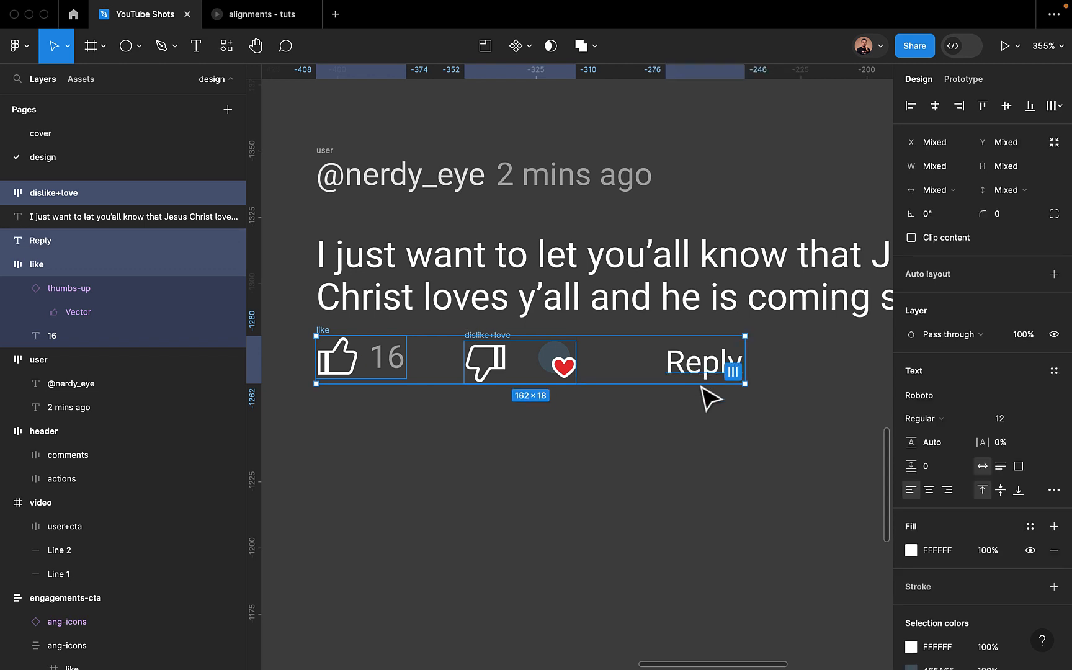
pyautogui.click(1054, 273)
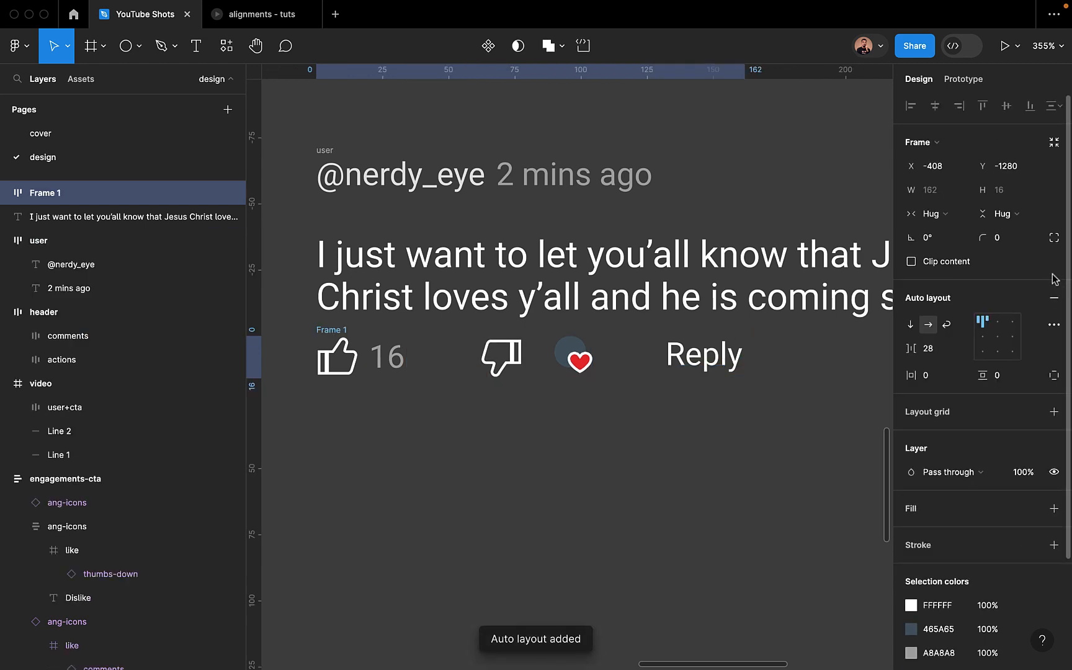
pyautogui.click(934, 356)
pyautogui.write('2')
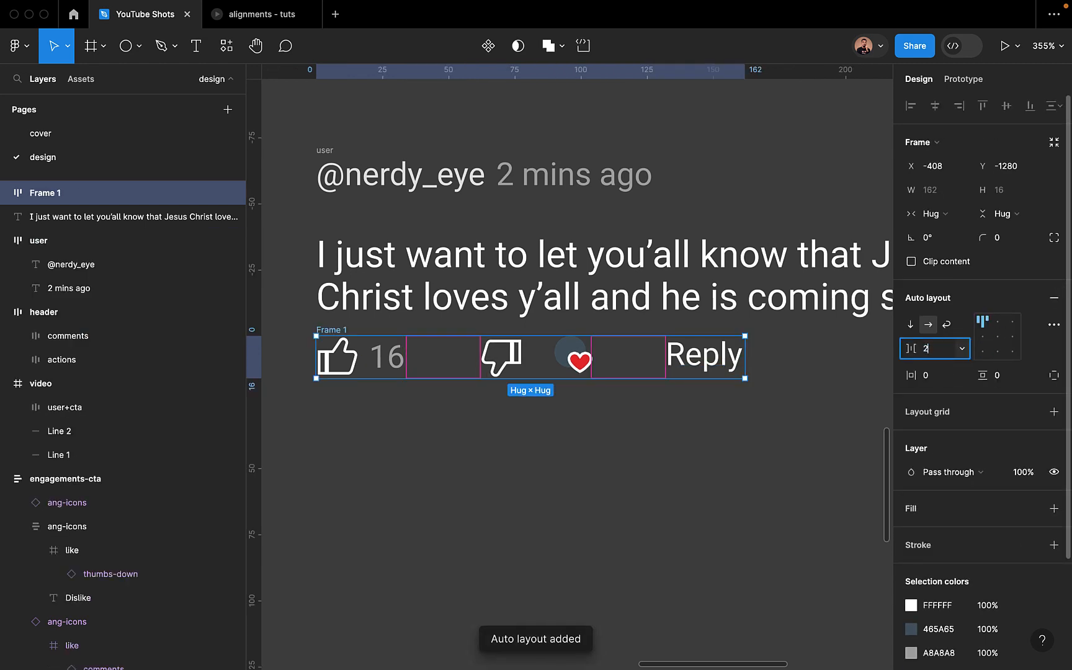
pyautogui.write('4')
pyautogui.press('Return')
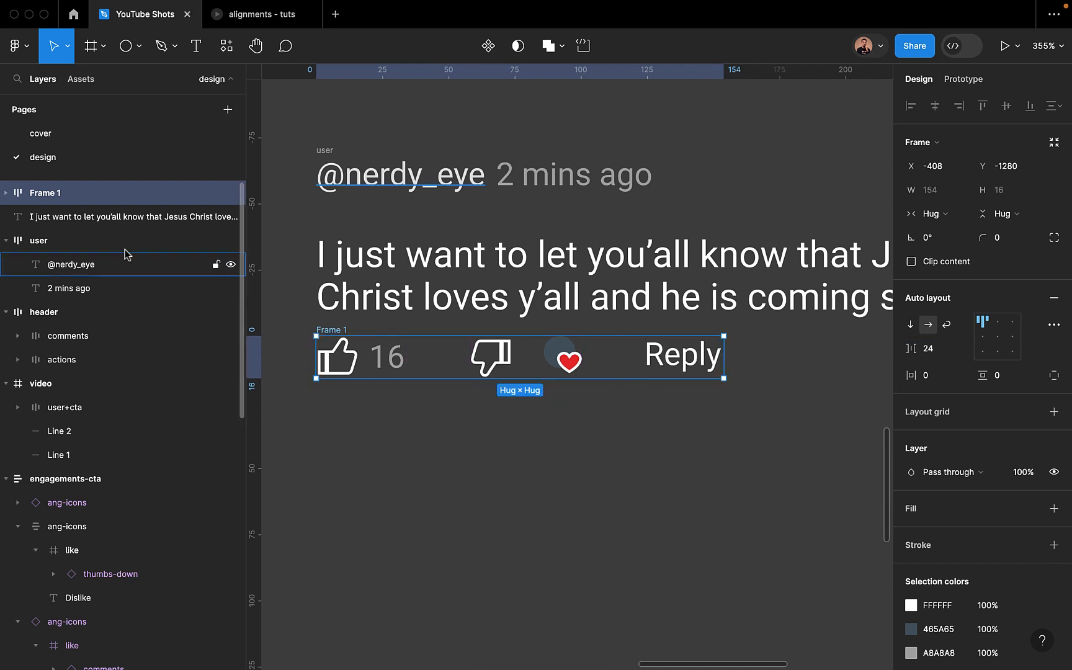
# Rename the action row's auto layout frame "reactions"
pyautogui.doubleClick(62, 193)
pyautogui.write('reactions')
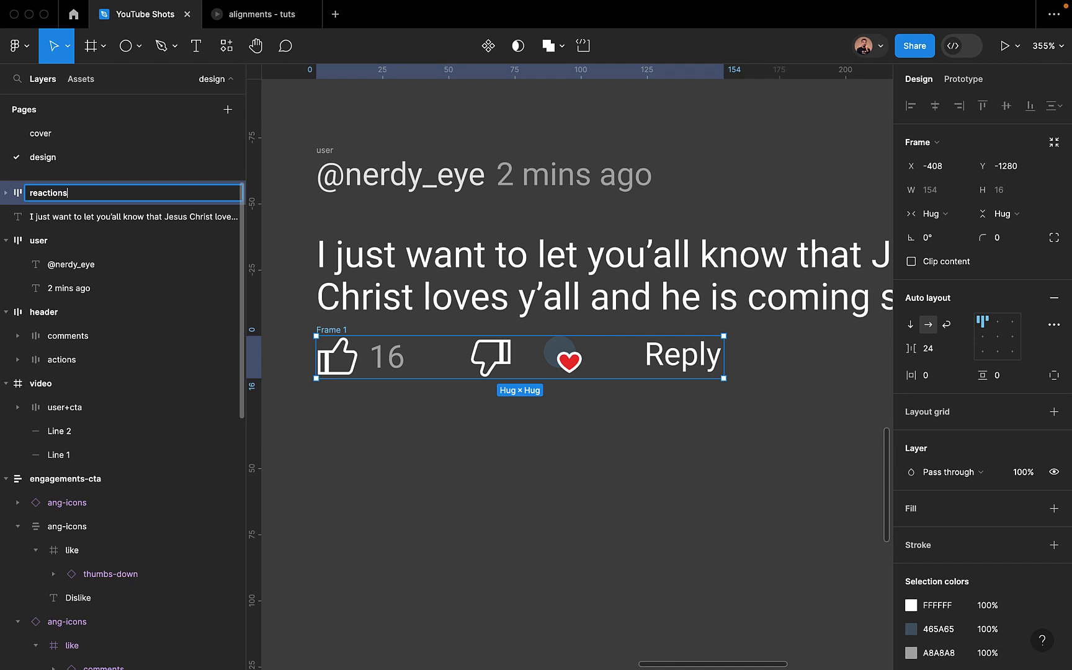
pyautogui.press('Return')
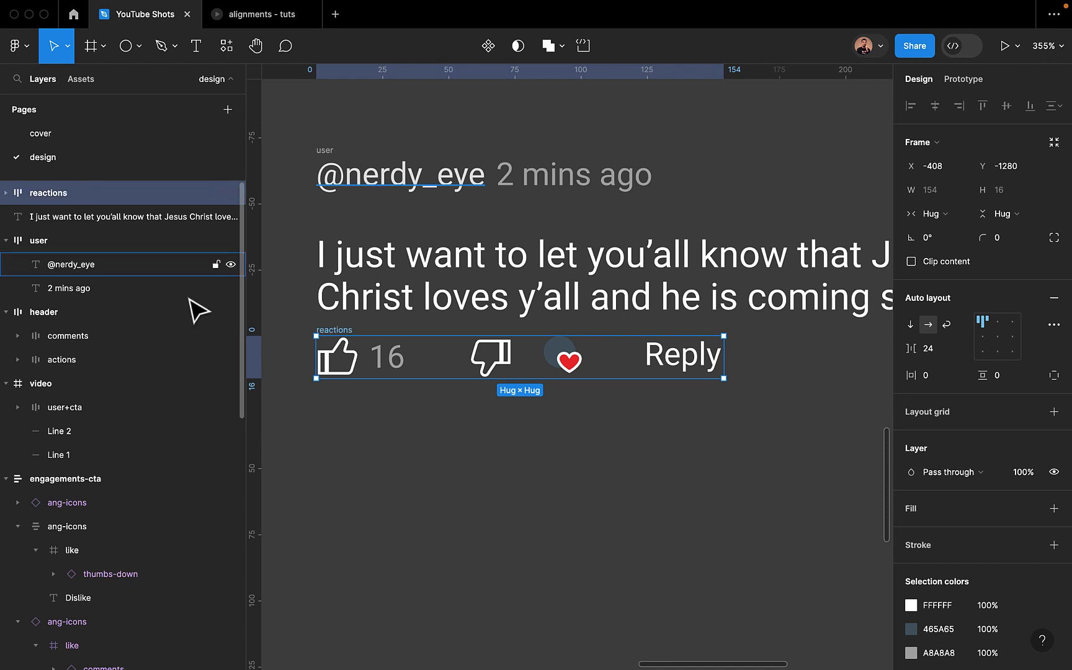
pyautogui.click(346, 478)
# Stack the user row, comment text and reactions row in a vertical auto layout with a gap of 12
pyautogui.scroll(-3, 347, 479)
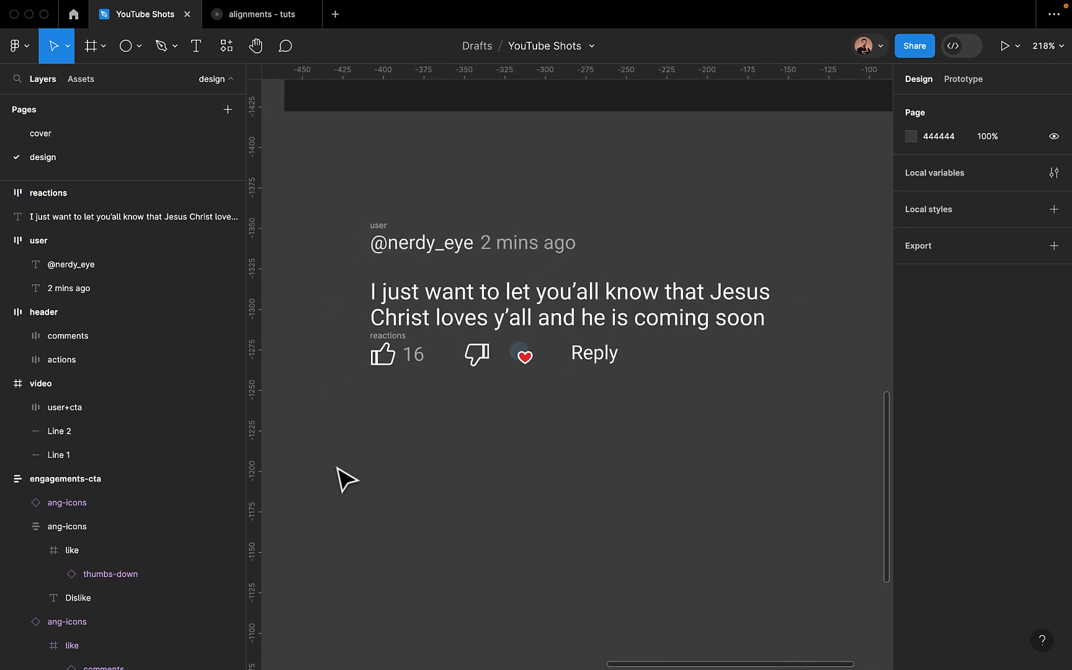
pyautogui.click(381, 235)
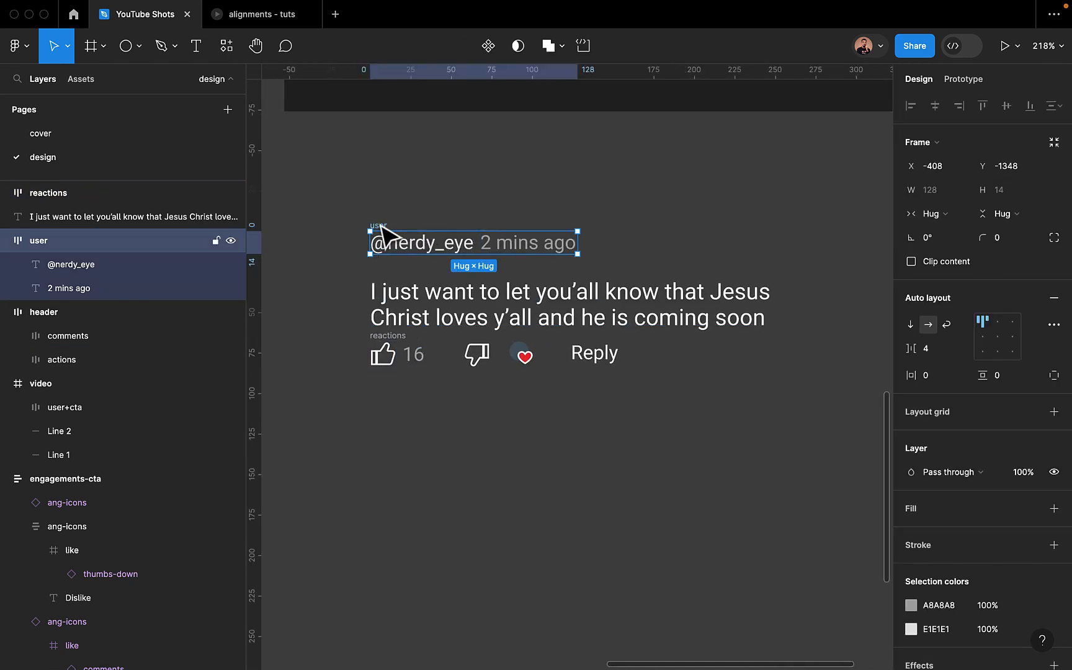
pyautogui.keyDown('shift'); pyautogui.click(403, 313); pyautogui.keyUp('shift')
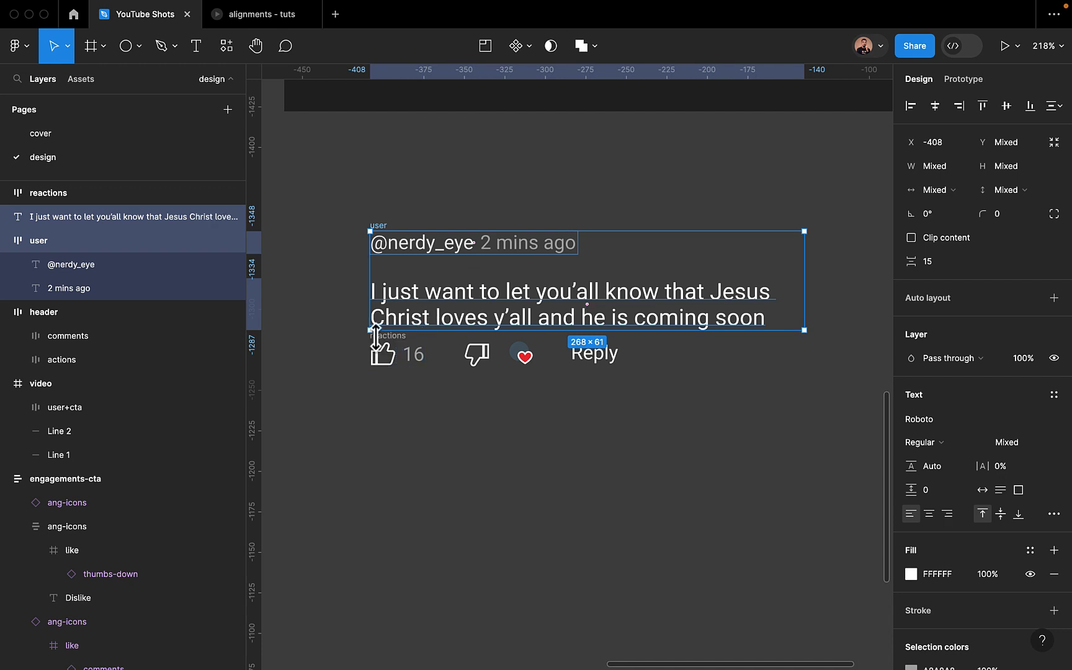
pyautogui.scroll(4, 375, 339)
pyautogui.keyDown('shift'); pyautogui.click(376, 345); pyautogui.keyUp('shift')
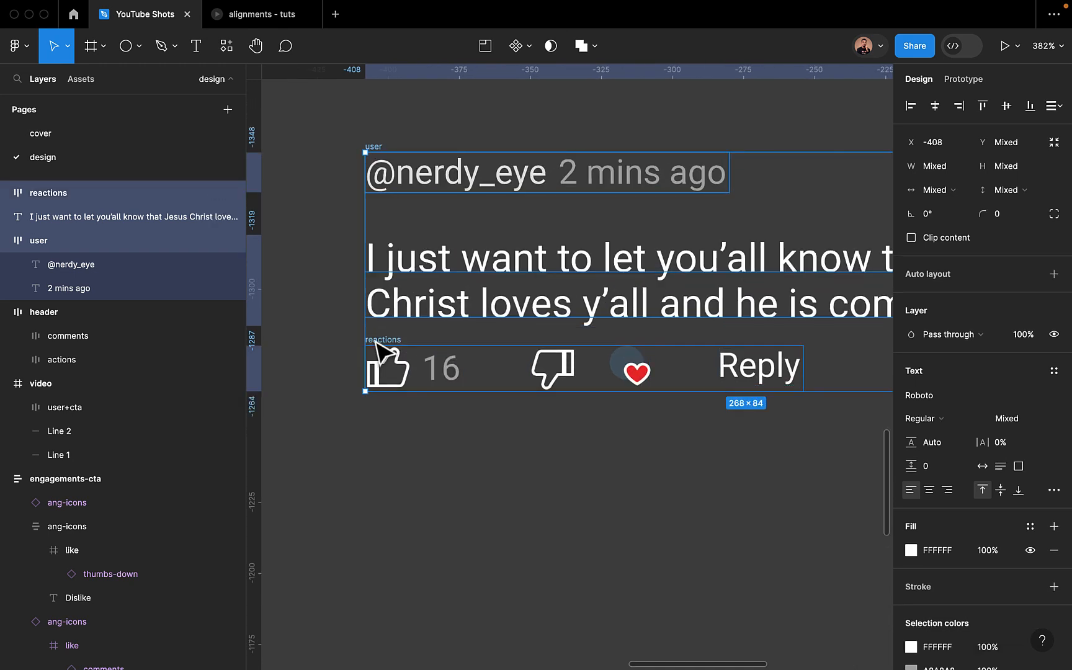
pyautogui.scroll(-4, 375, 344)
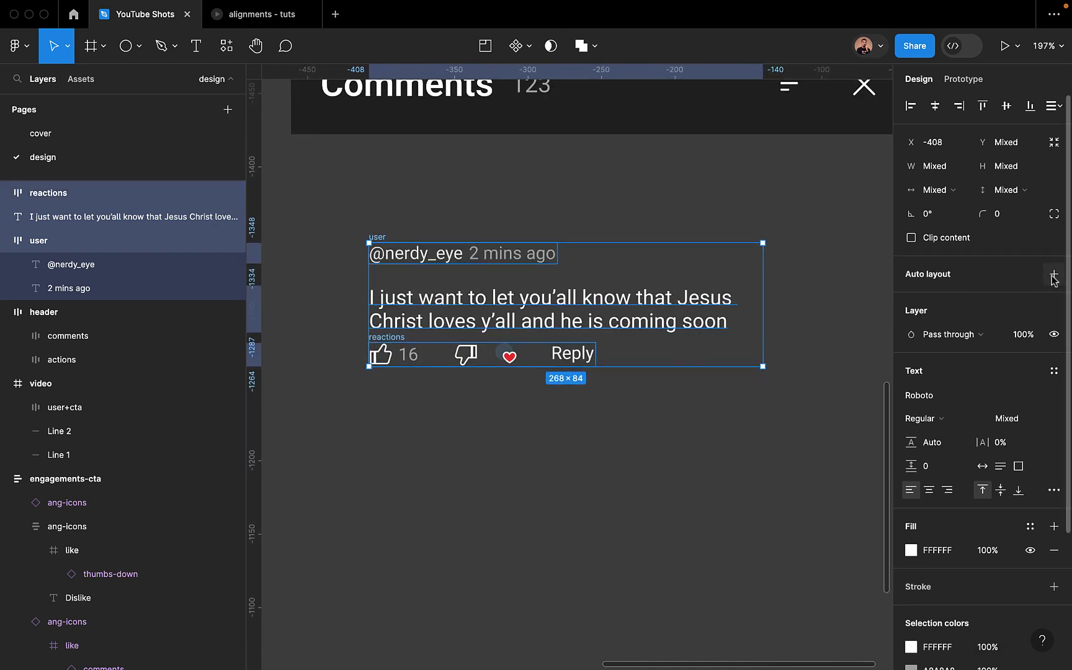
pyautogui.click(1053, 275)
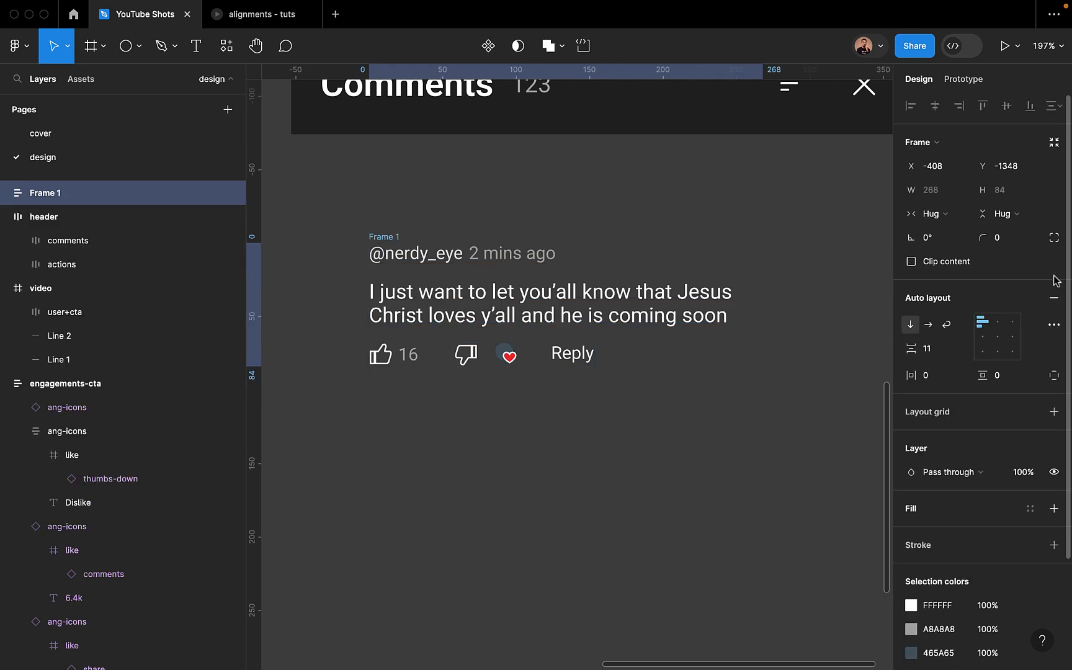
pyautogui.click(940, 355)
pyautogui.write('12')
pyautogui.press('Return')
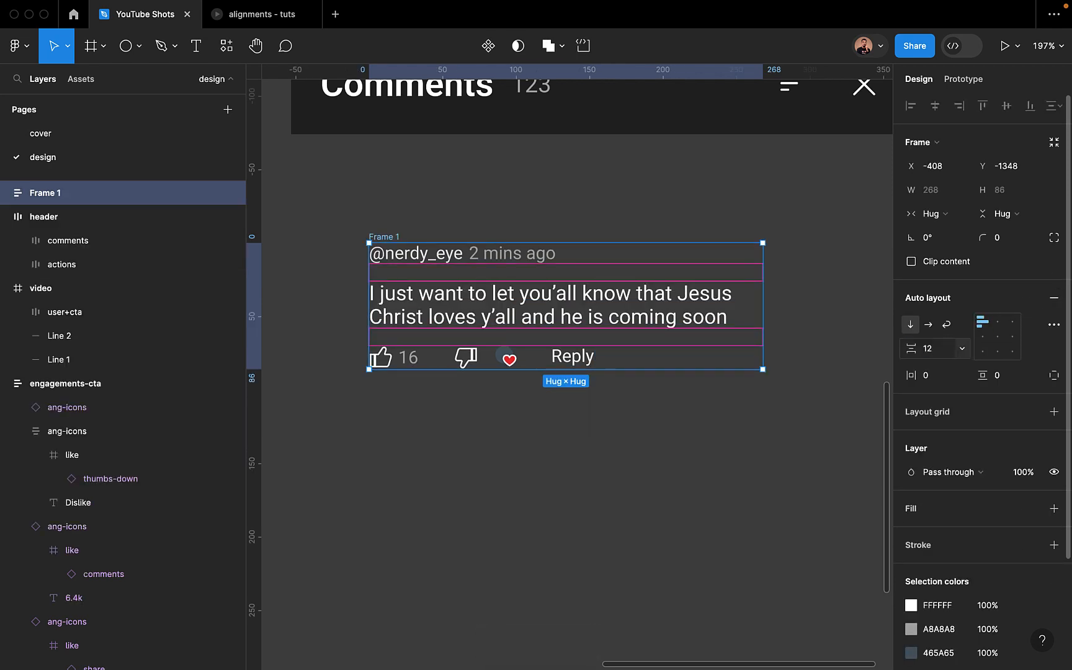
# Rename the vertical auto layout frame of the whole comment "comment"
pyautogui.doubleClick(62, 196)
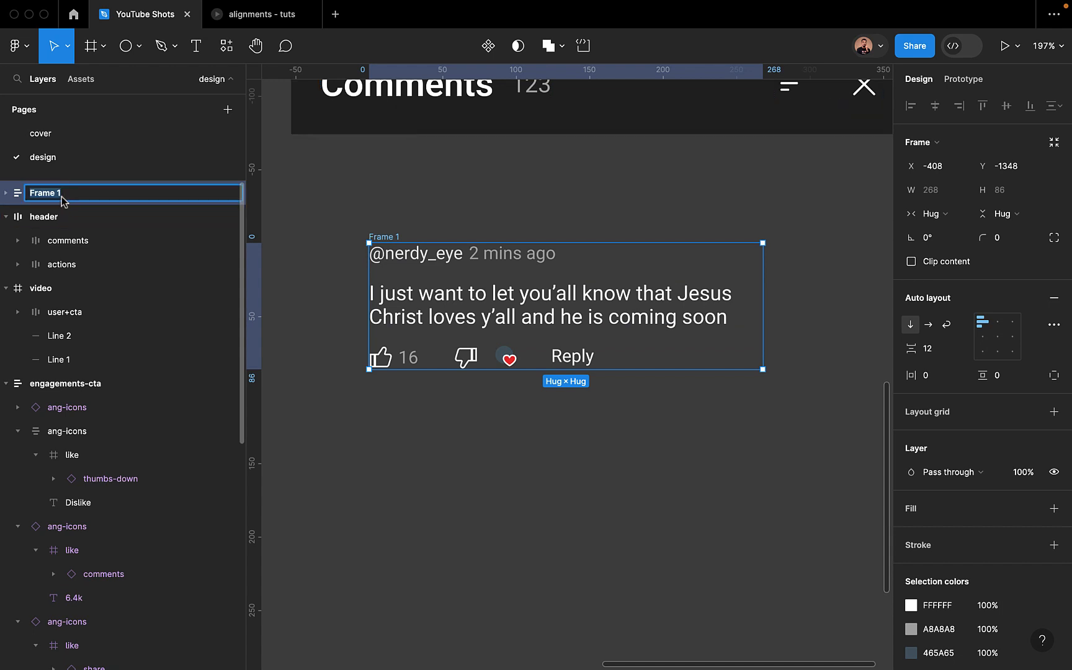
pyautogui.write('comments')
pyautogui.press('Return')
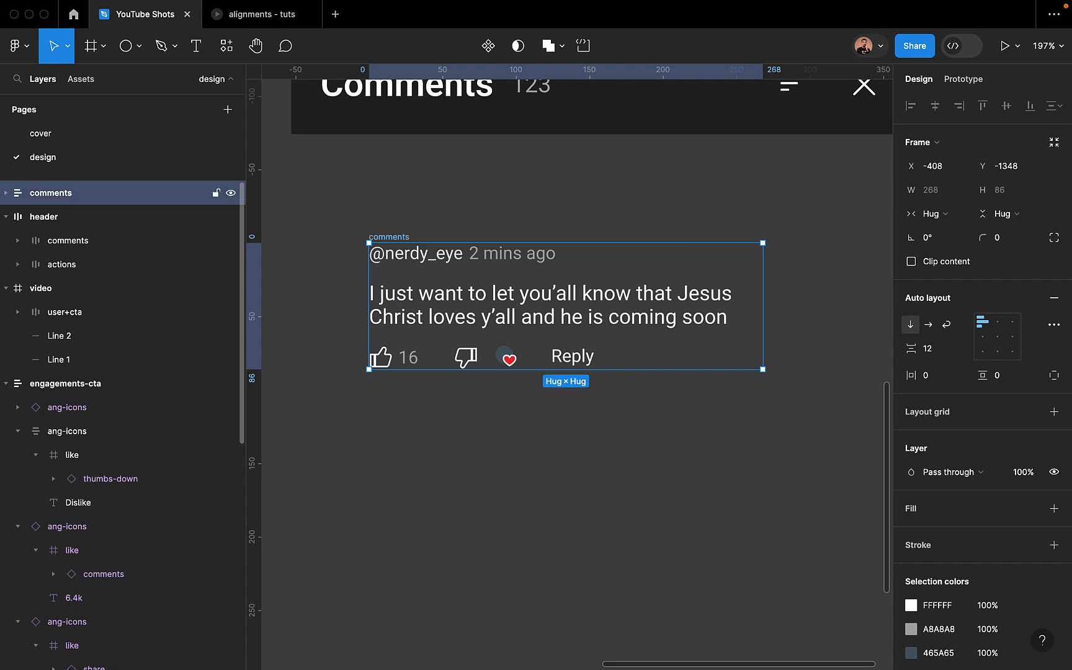
pyautogui.write('comment')
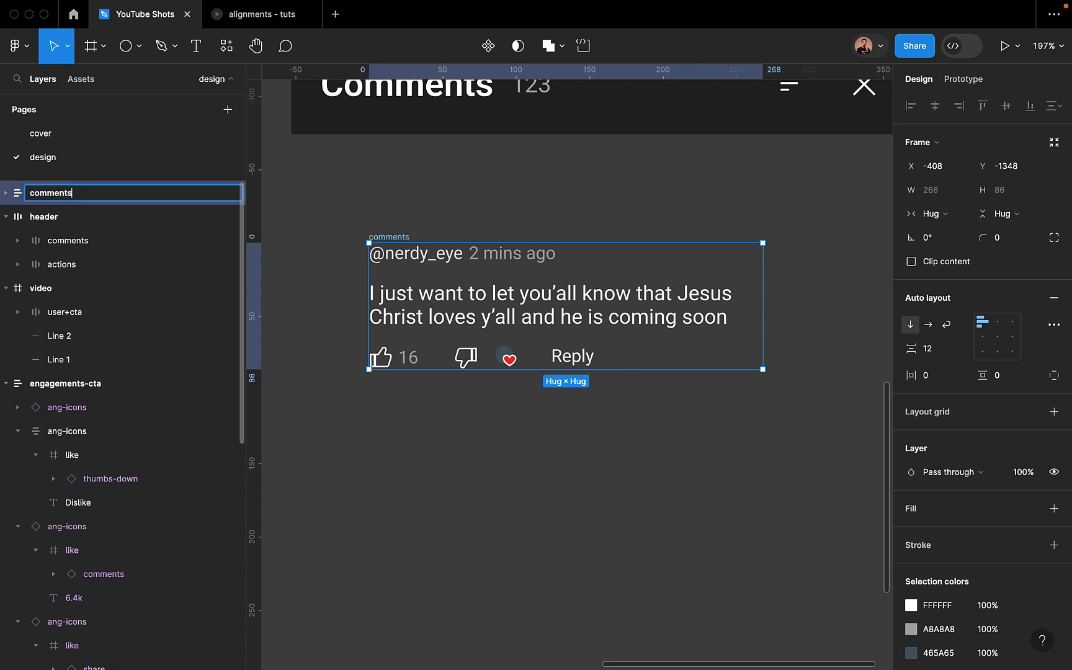
pyautogui.press('Return')
pyautogui.hscroll(-2, 569, 423)
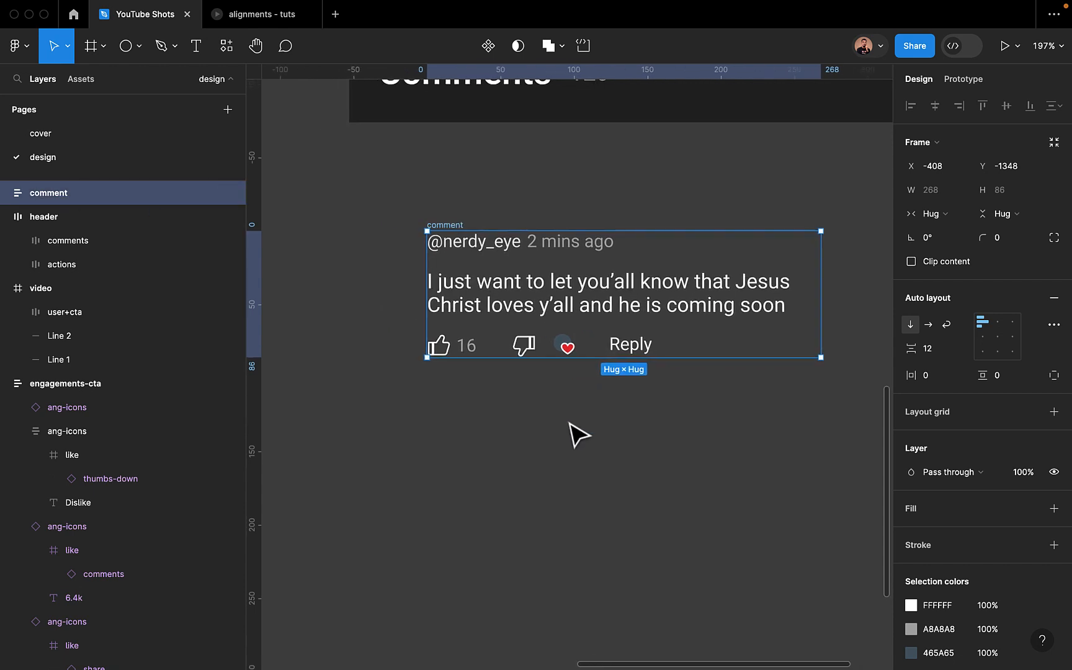
pyautogui.click(474, 386)
# Draw a 40 × 40 frame to the left of the comment, level with its user row
pyautogui.scroll(-4, 474, 386)
pyautogui.hscroll(-2, 474, 387)
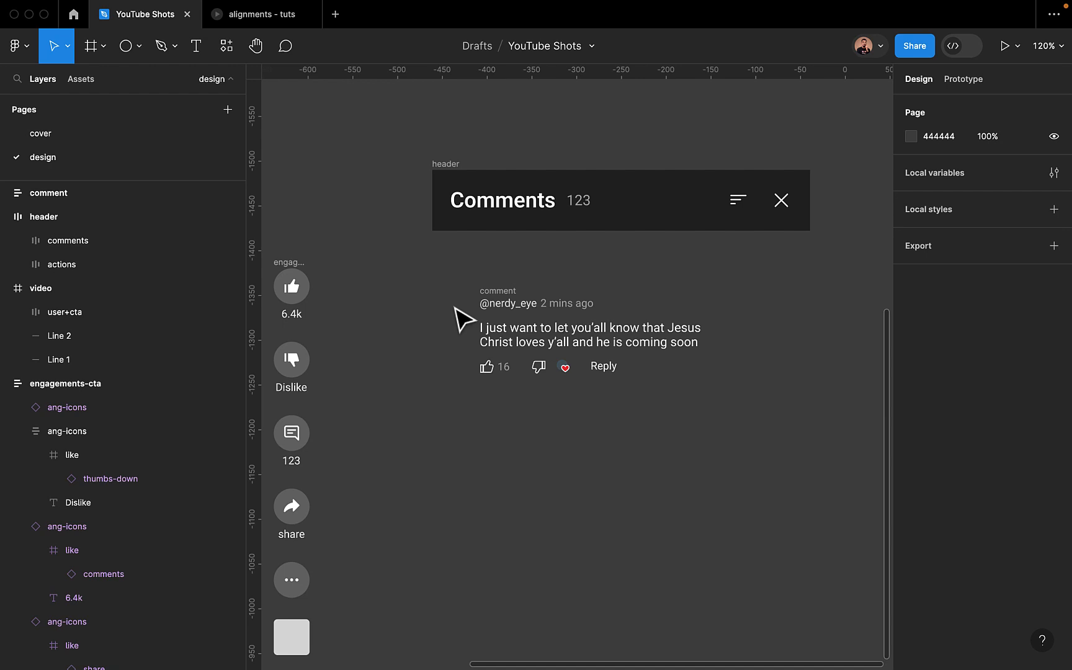
pyautogui.click(91, 51)
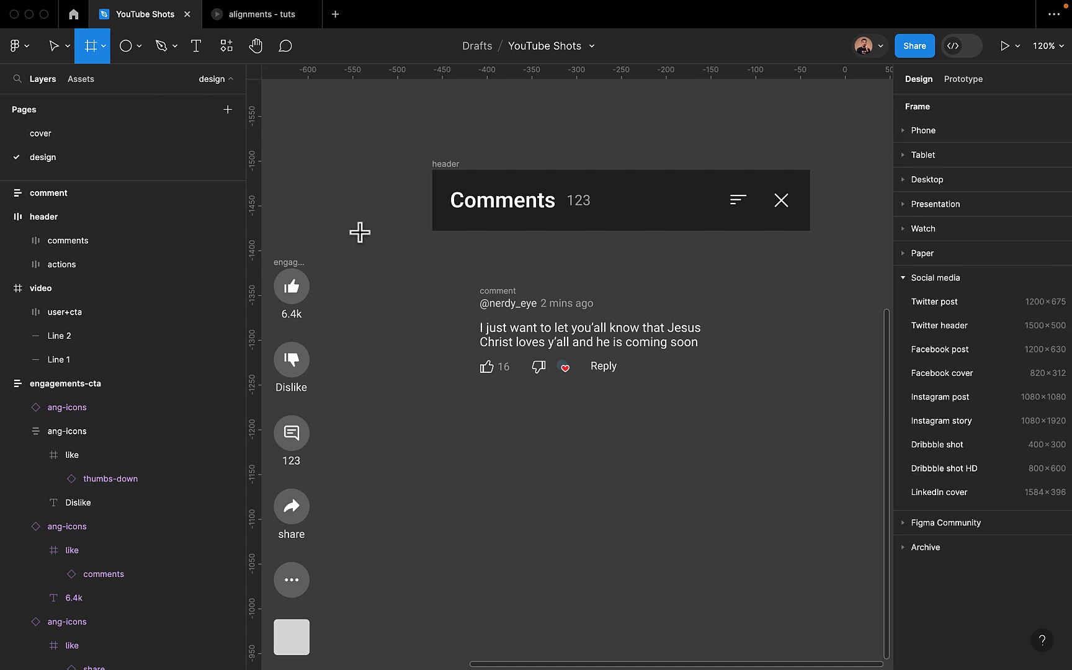
pyautogui.moveTo(389, 297); pyautogui.dragTo(420, 327)
pyautogui.scroll(5, 392, 296)
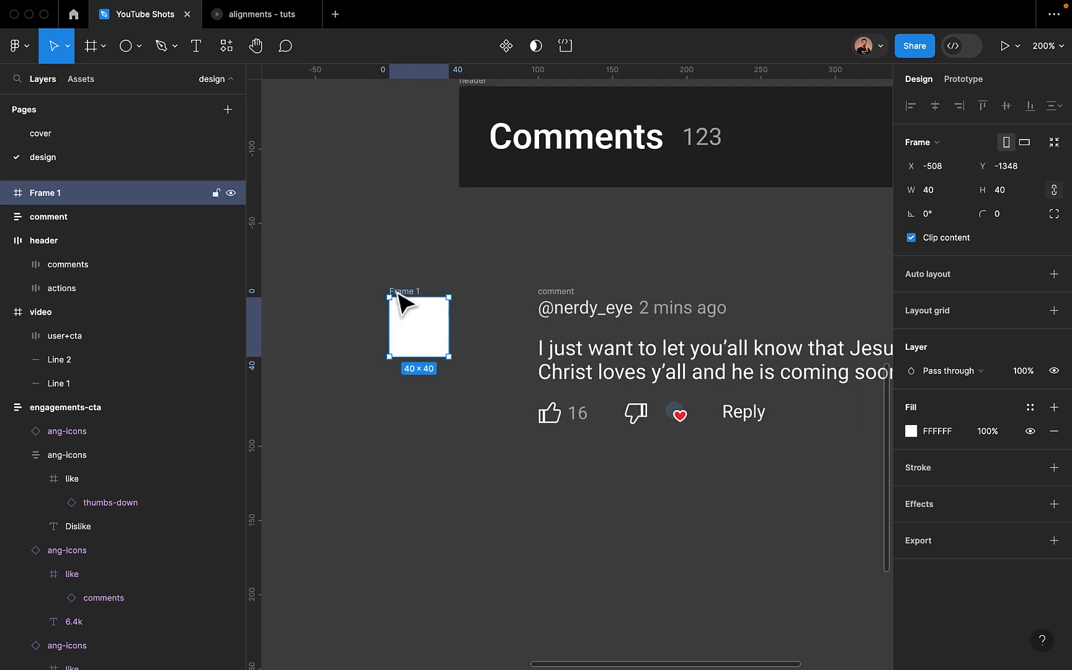
# Rename the 40 × 40 frame beside the comment "user-avater"
pyautogui.doubleClick(395, 290)
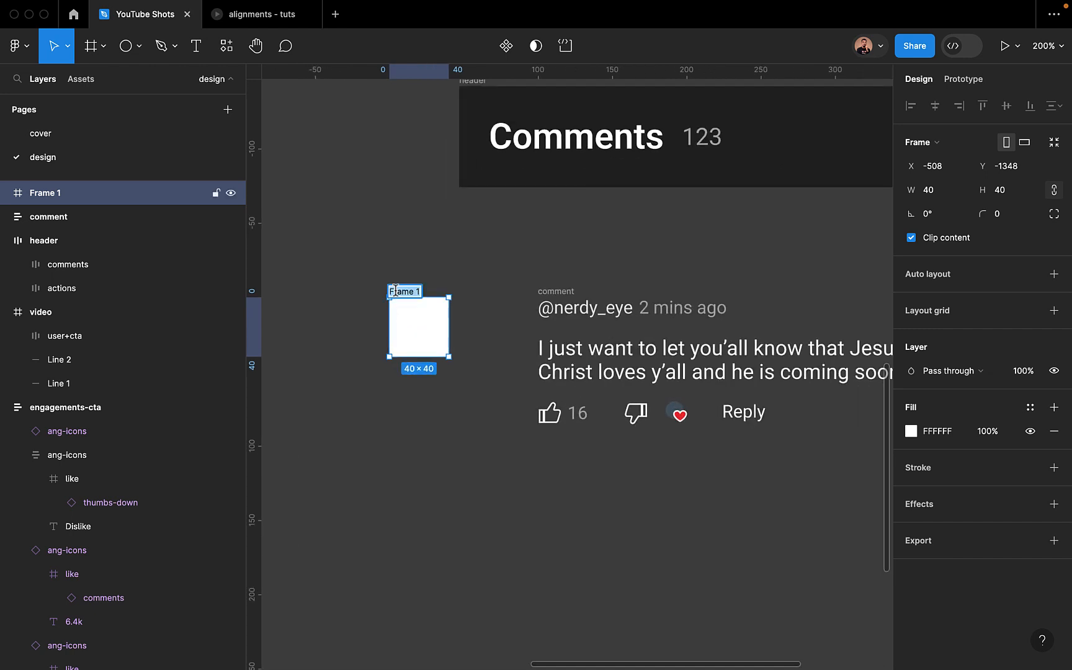
pyautogui.write('avater')
pyautogui.press('Return')
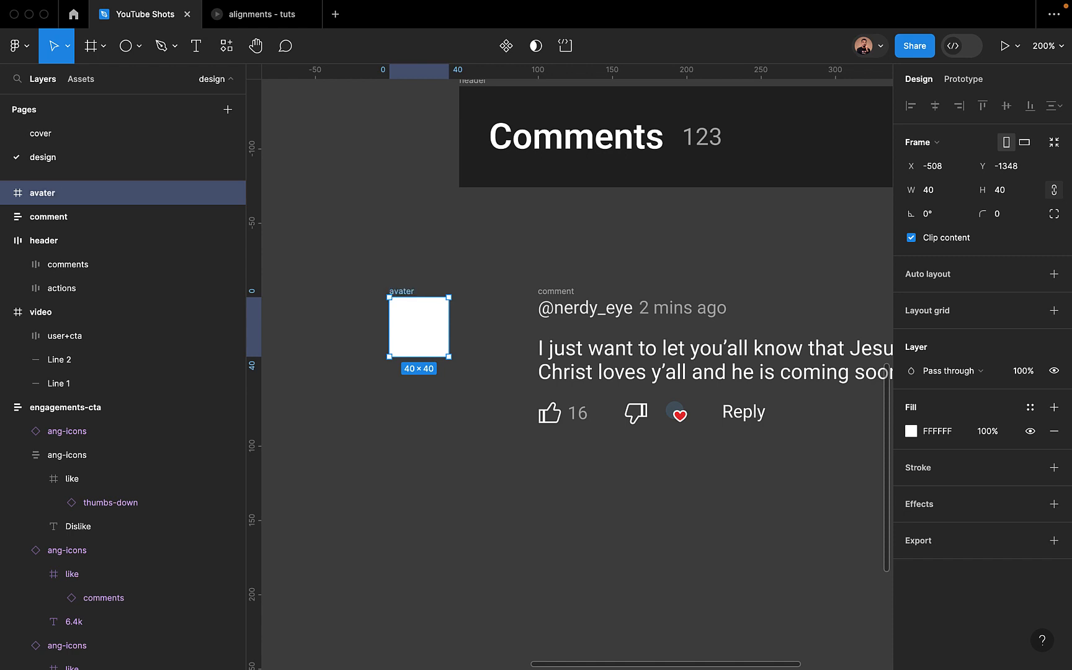
pyautogui.doubleClick(404, 291)
pyautogui.press('Left')
pyautogui.write('user-')
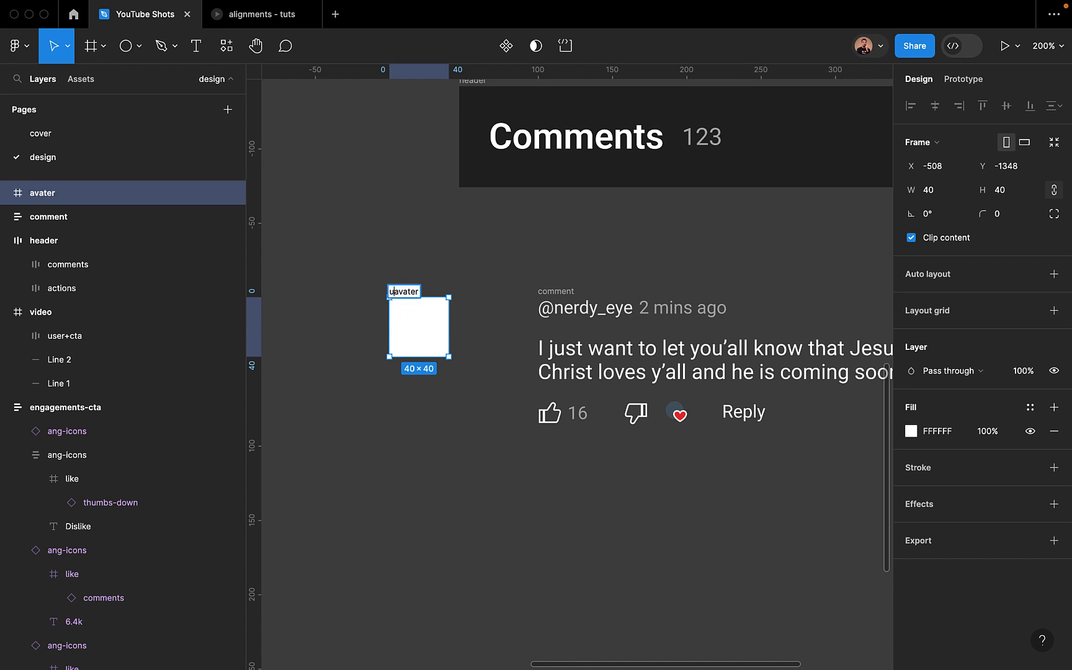
pyautogui.press('Return')
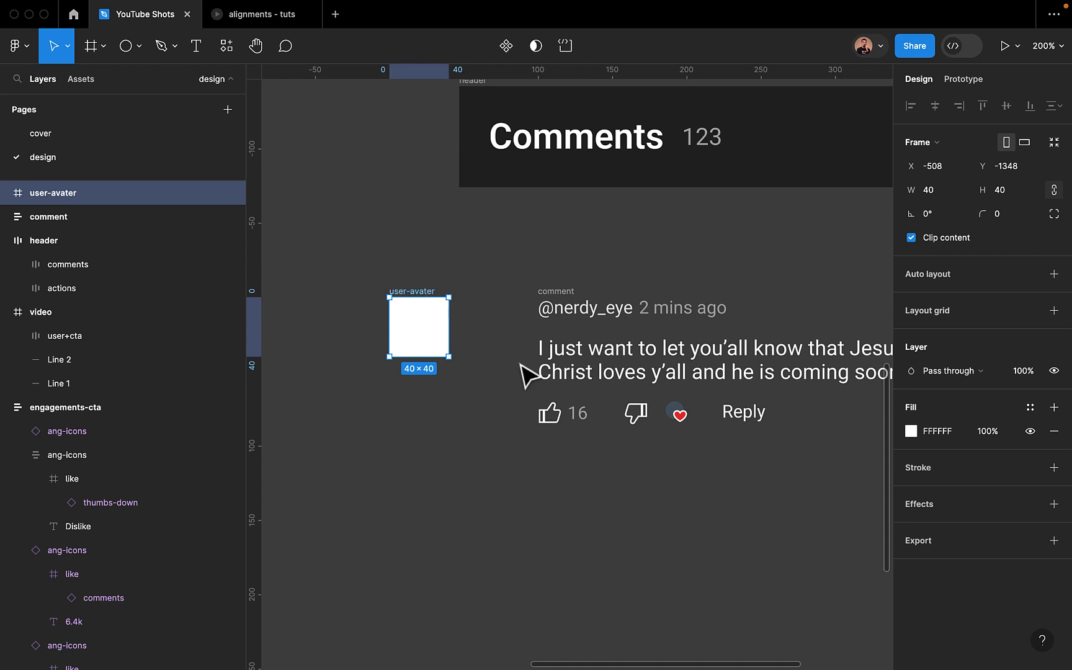
# Give the user-avater frame a corner radius of 20 and the document colour 465A65 as its fill
pyautogui.click(997, 216)
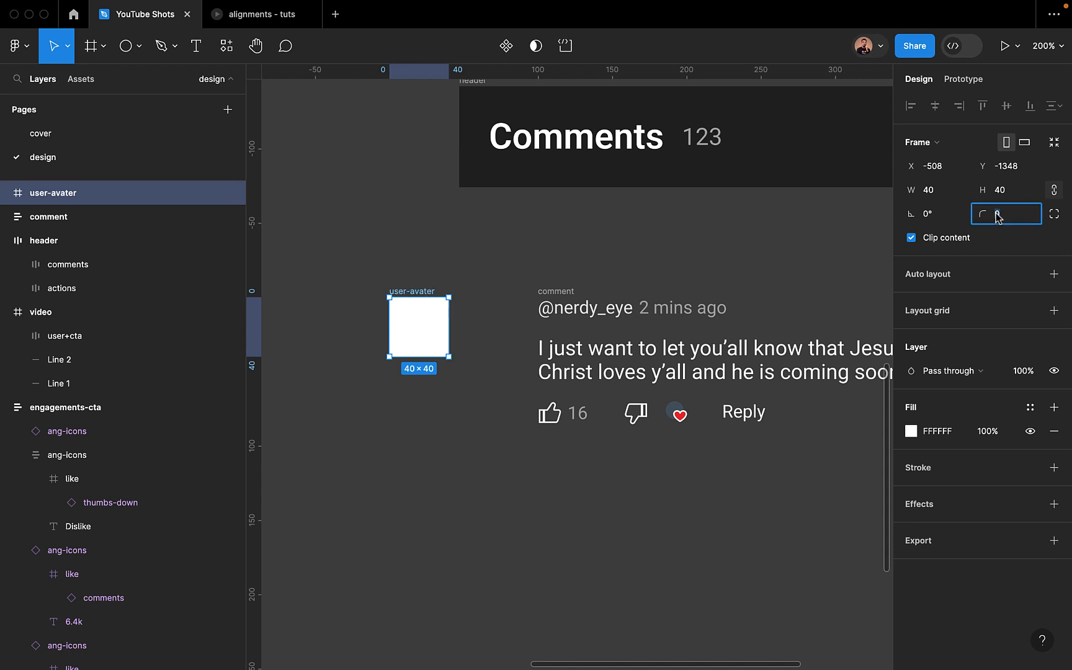
pyautogui.write('20')
pyautogui.press('Return')
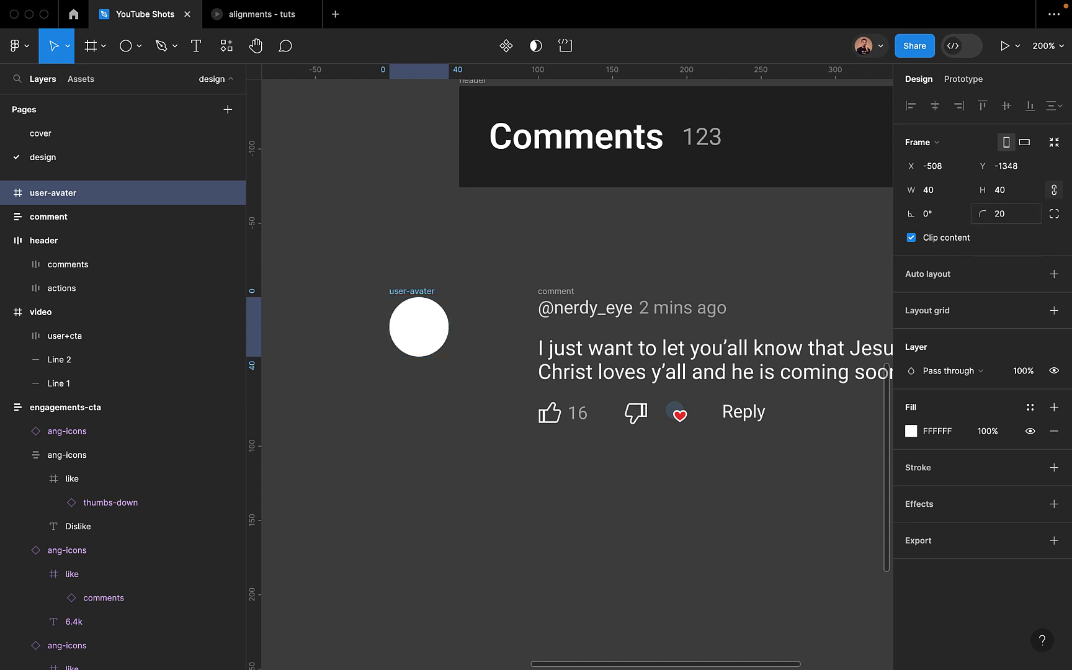
pyautogui.click(911, 431)
pyautogui.click(752, 589)
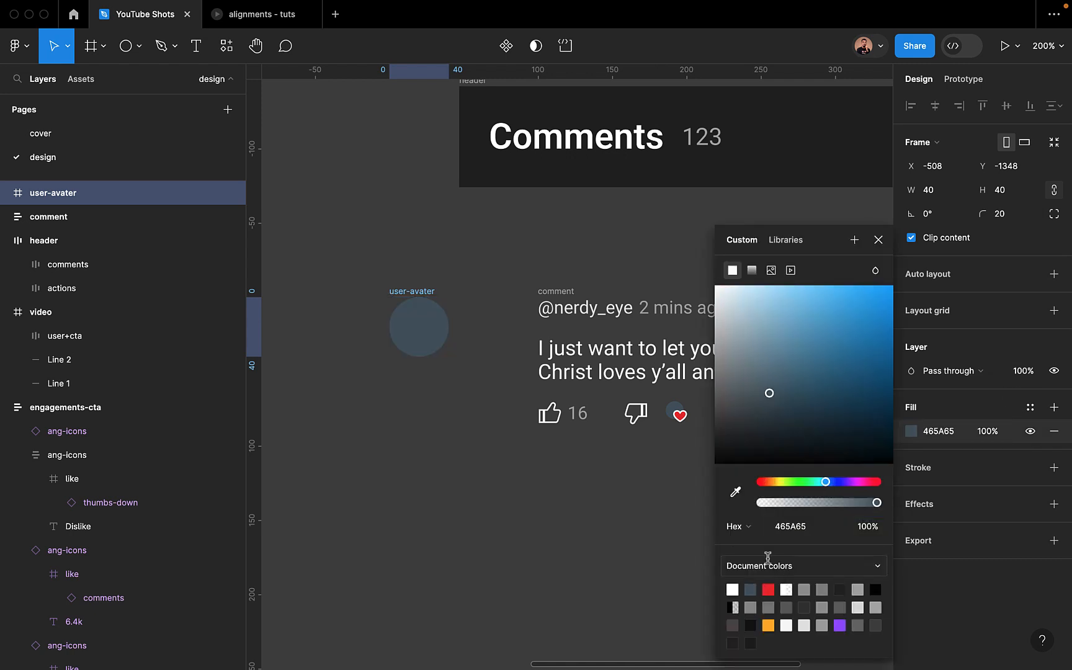
pyautogui.click(879, 240)
pyautogui.click(422, 420)
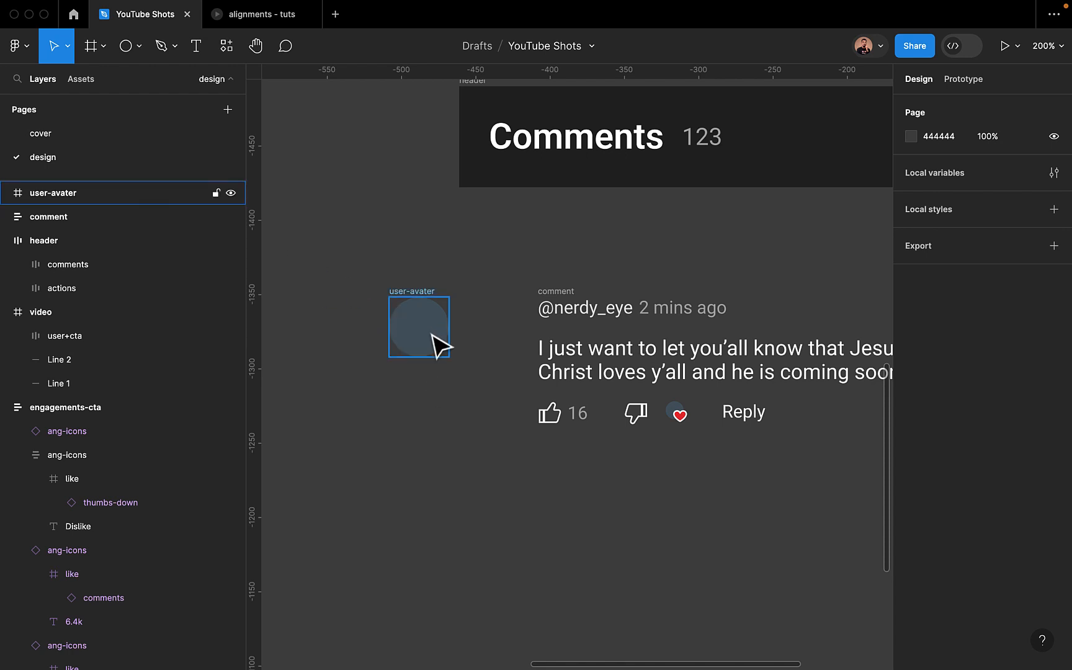
# Add the text "N" inside the user-avater circle
pyautogui.click(199, 53)
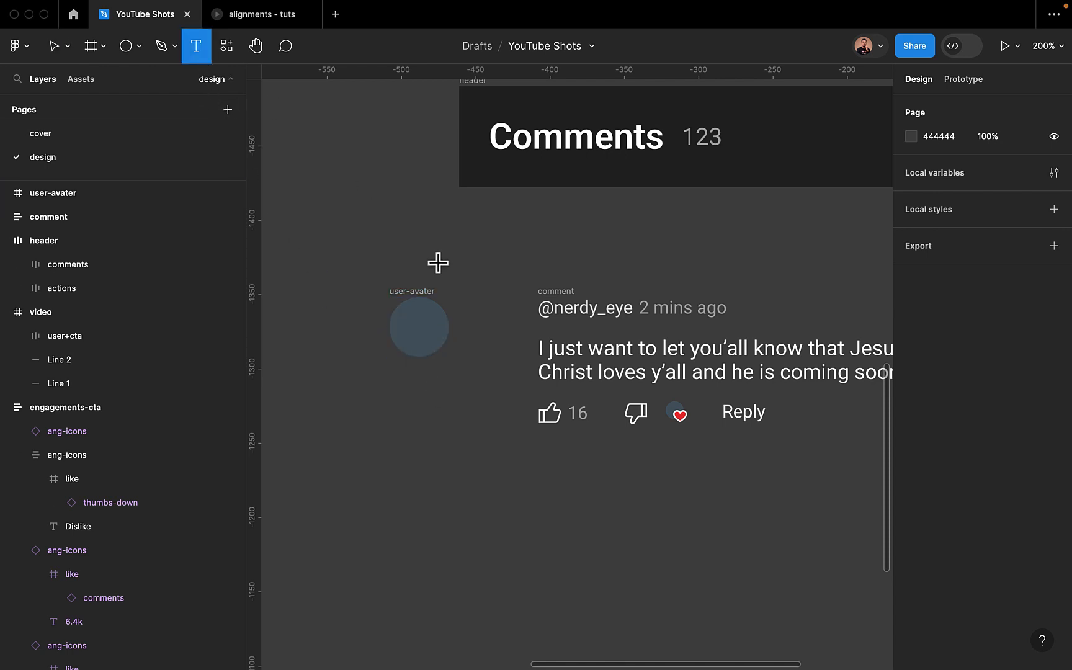
pyautogui.click(417, 321)
pyautogui.write('N')
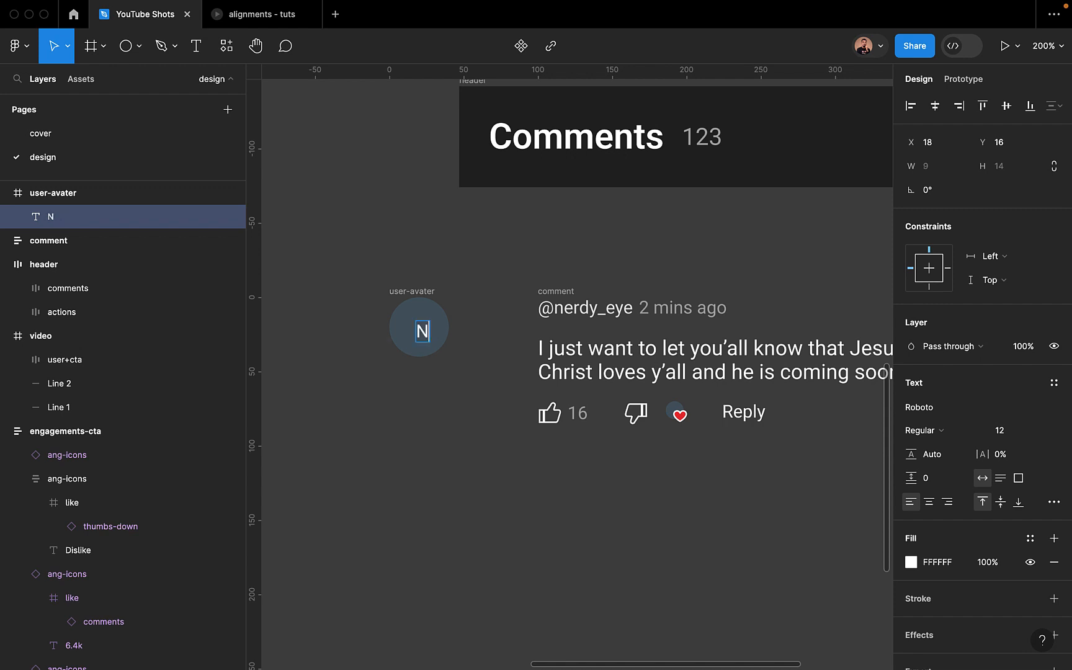
pyautogui.press('Escape')
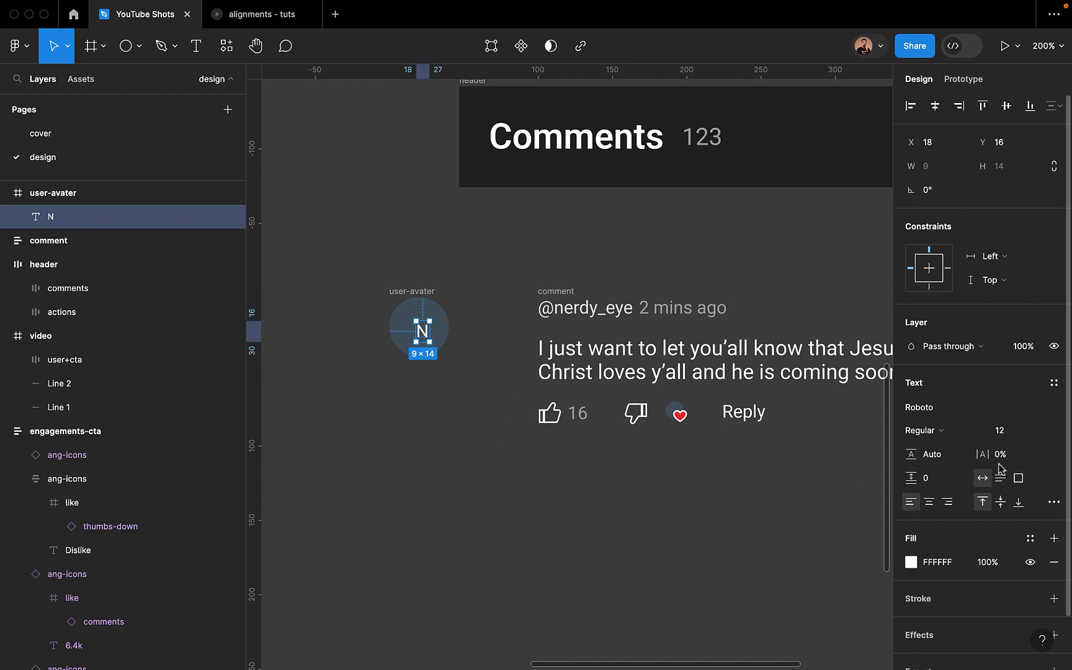
# Set the avatar letter N to Bold with a font size of 24
pyautogui.click(968, 434)
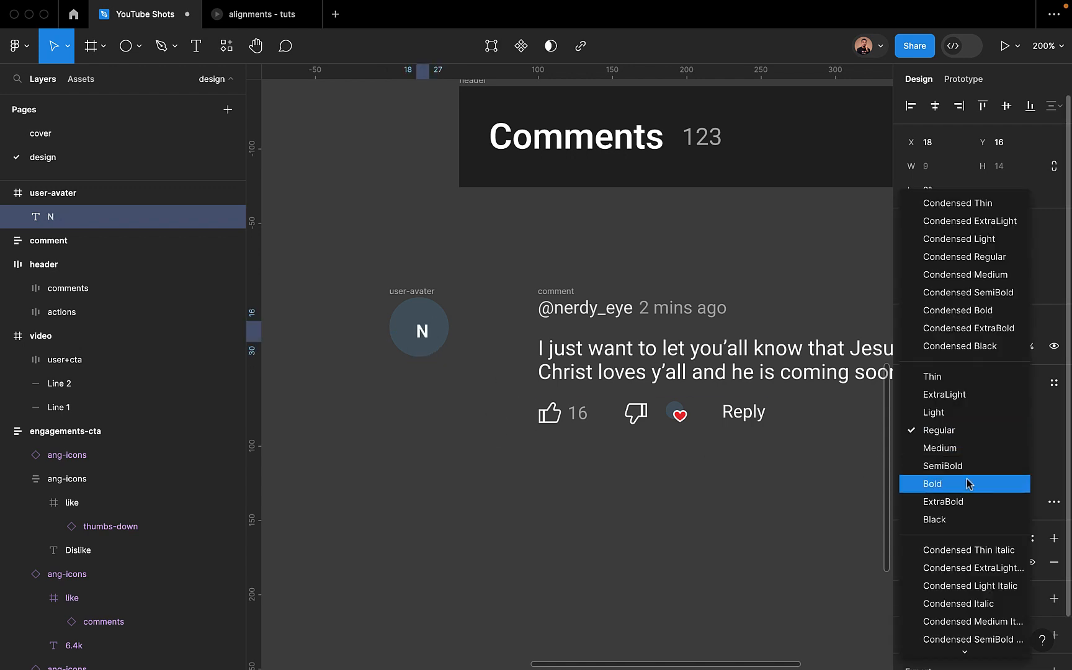
pyautogui.click(969, 483)
pyautogui.click(1010, 430)
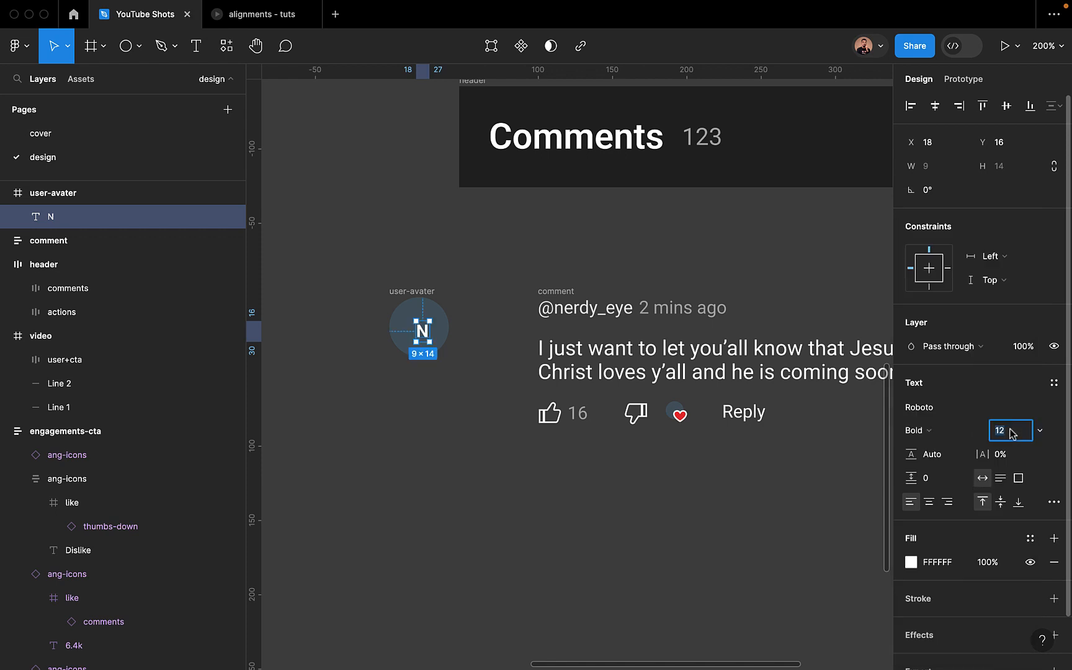
pyautogui.write('24')
pyautogui.press('Return')
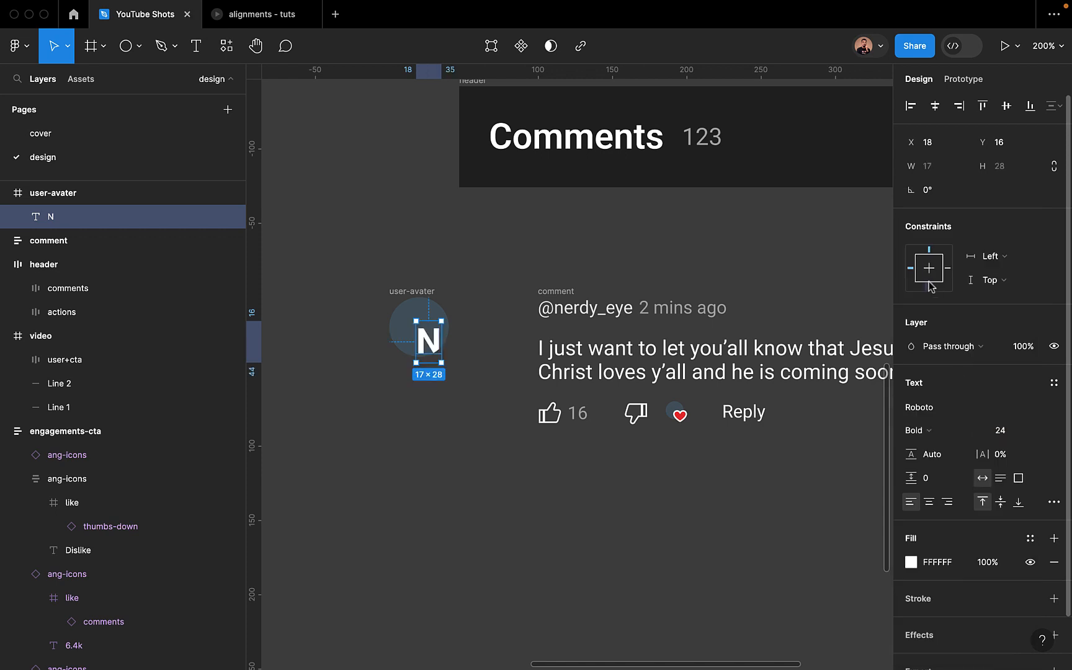
# Centre the letter N horizontally and vertically in the avatar circle and change its weight to SemiBold
pyautogui.click(935, 107)
pyautogui.click(1007, 107)
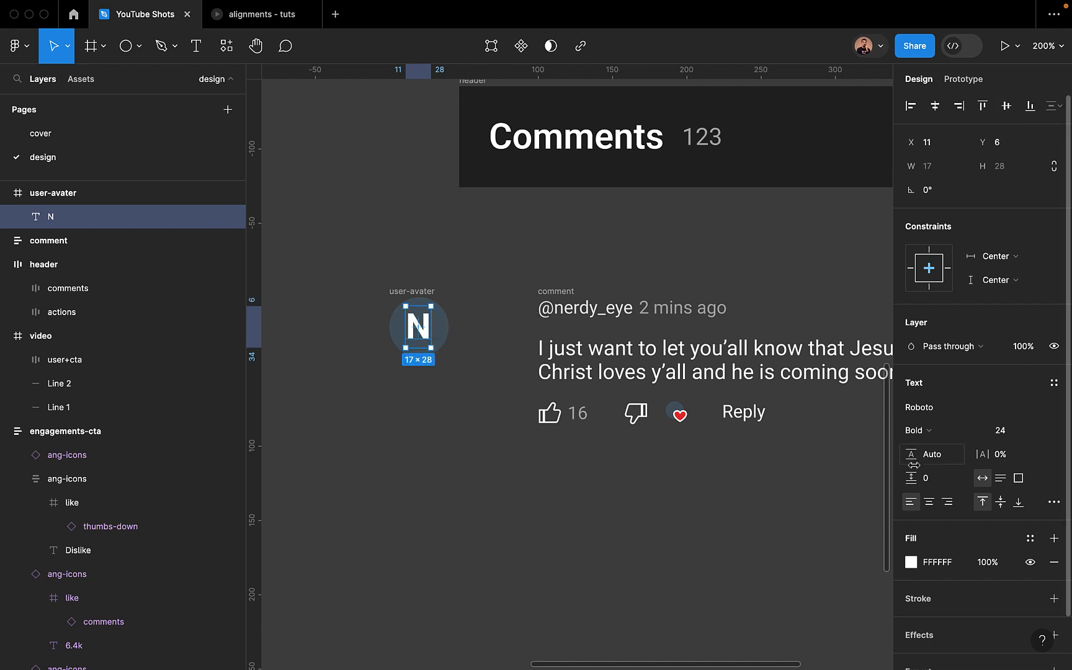
pyautogui.click(963, 430)
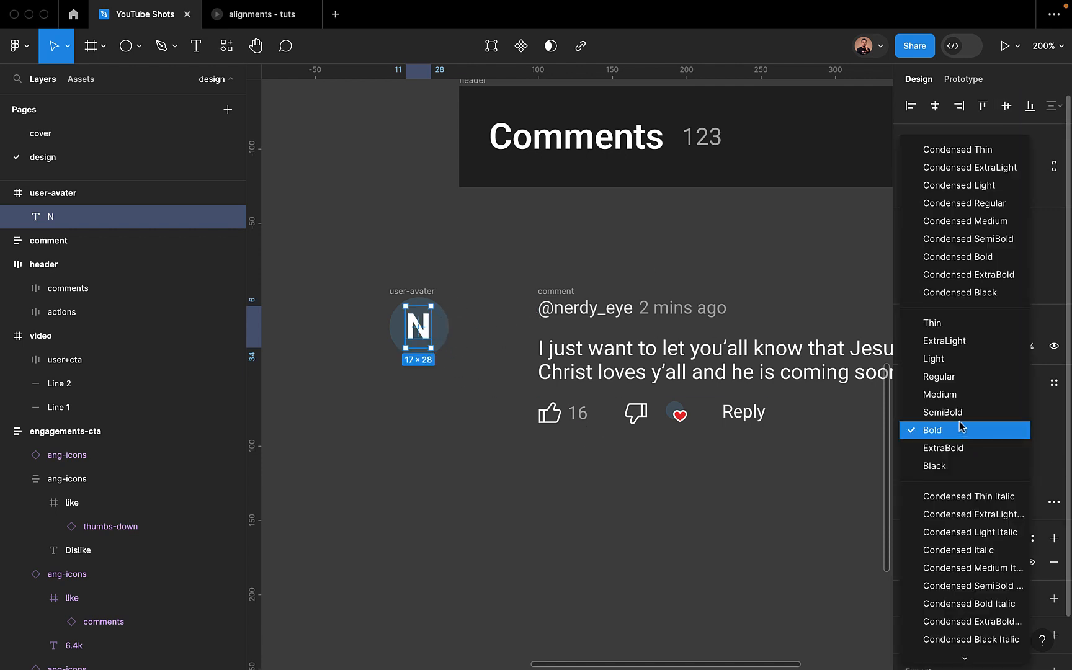
pyautogui.click(964, 411)
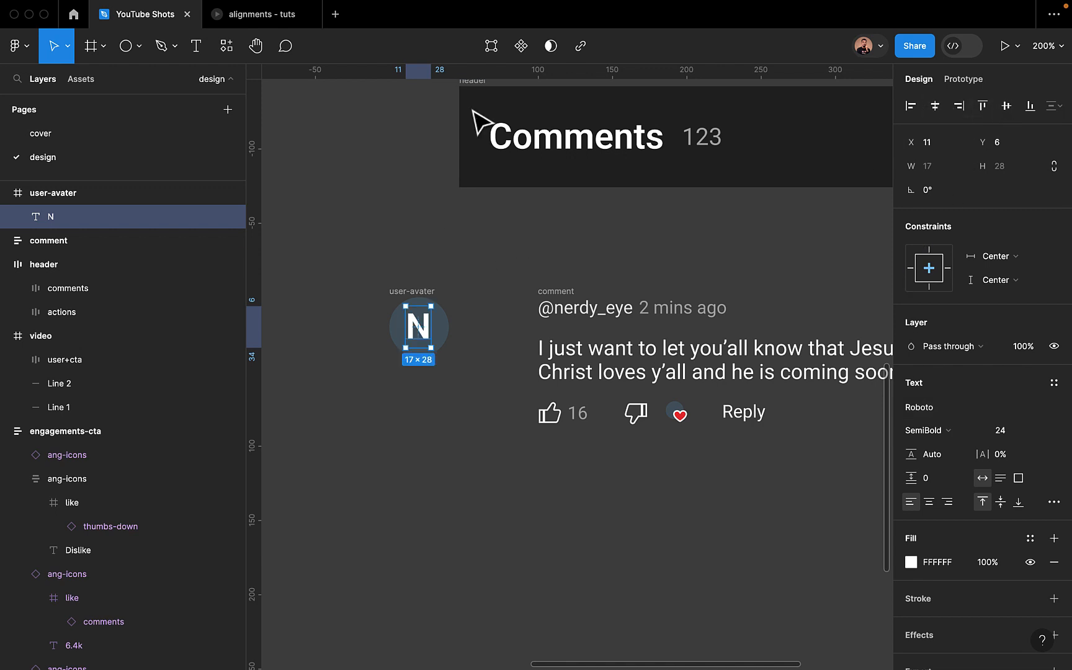
pyautogui.click(520, 46)
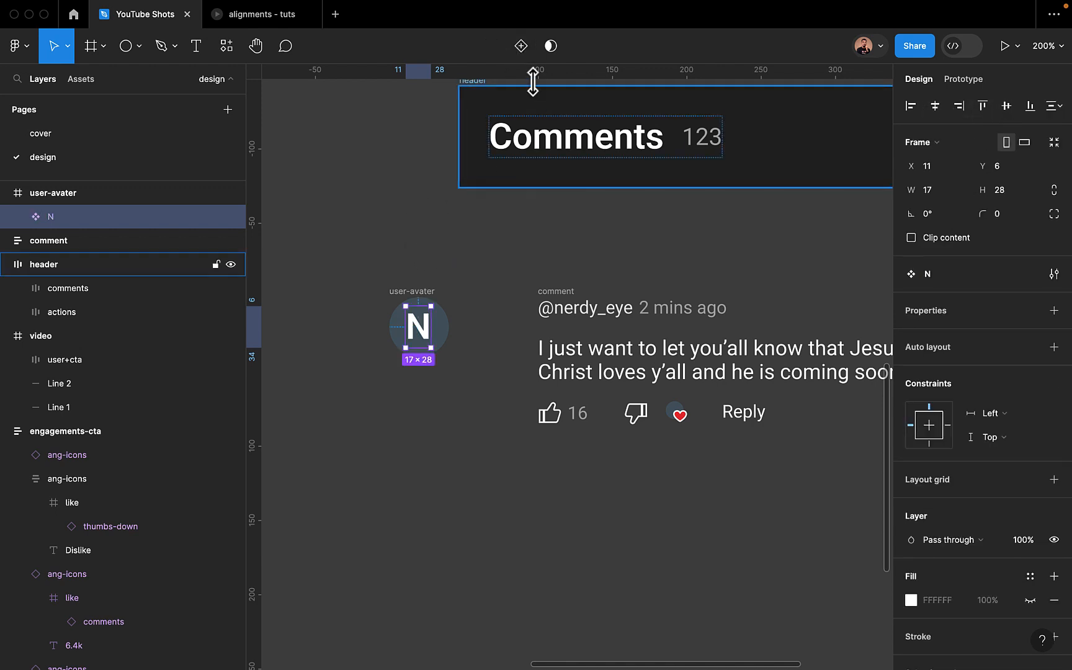
pyautogui.click(520, 46)
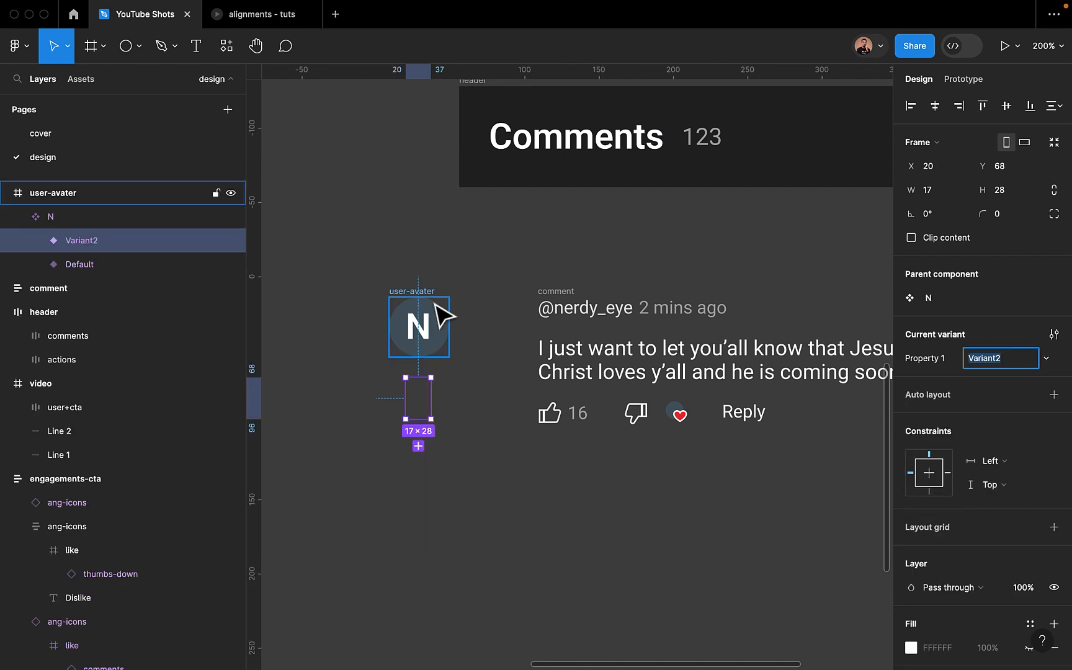
pyautogui.hotkey('ctrl', 'z')
pyautogui.hotkey('ctrl', 'z')
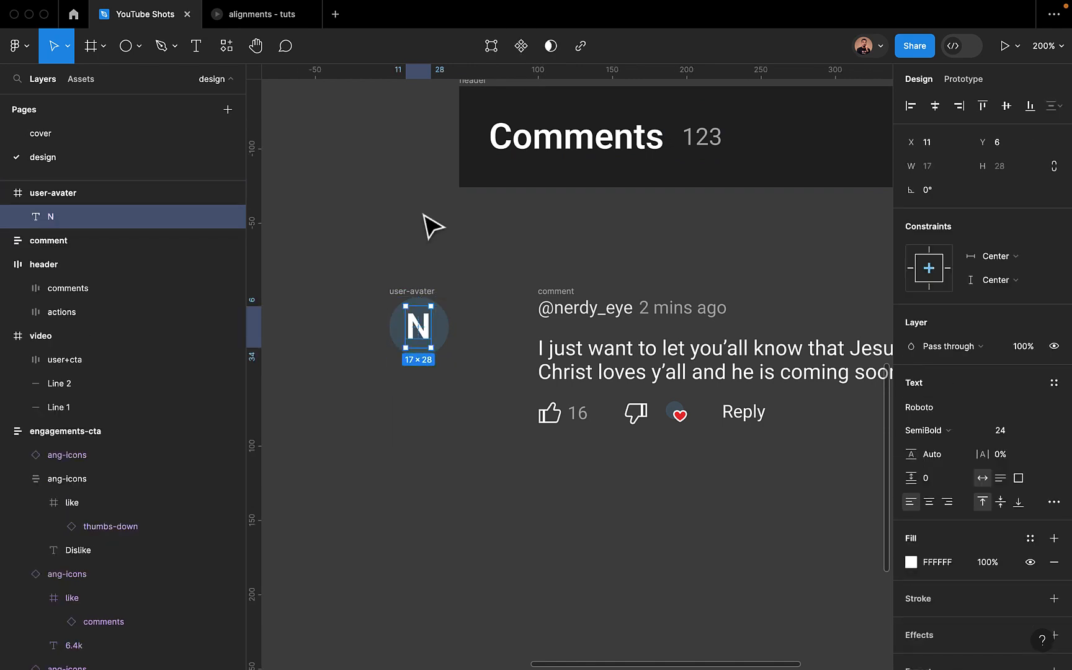
# Turn the whole user-avater frame into a component and add a second variant to it
pyautogui.click(71, 193)
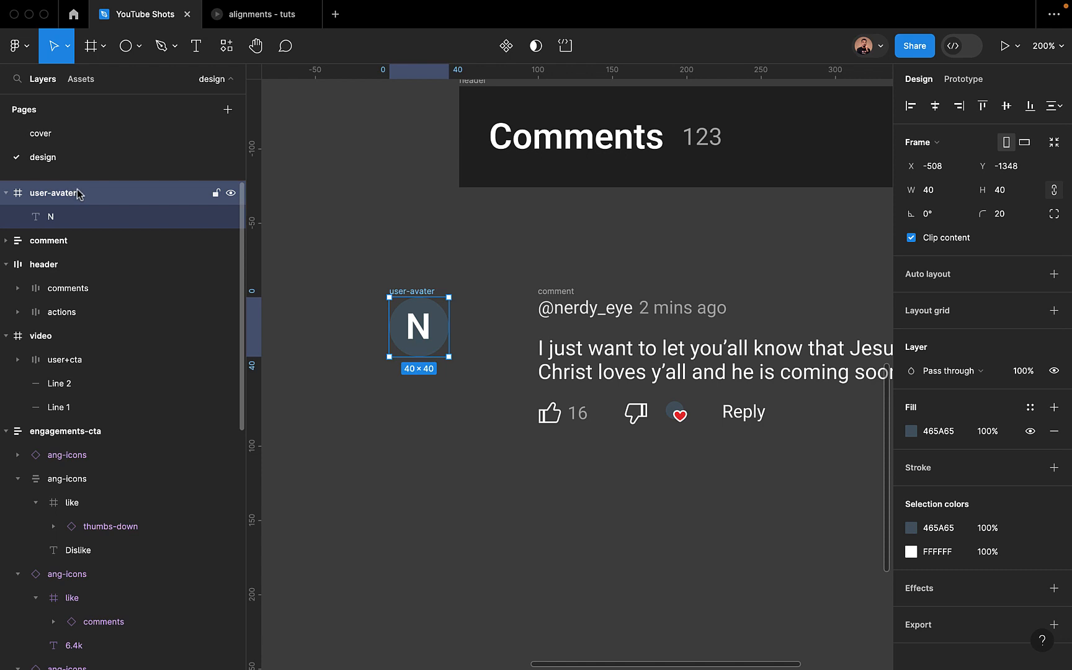
pyautogui.click(506, 46)
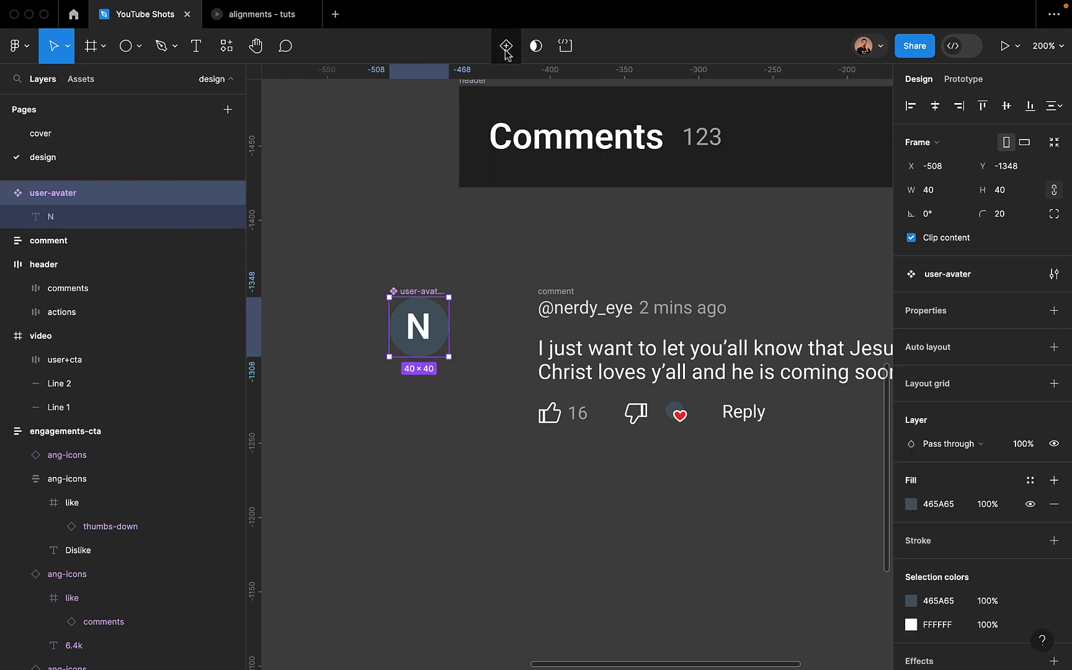
pyautogui.click(506, 47)
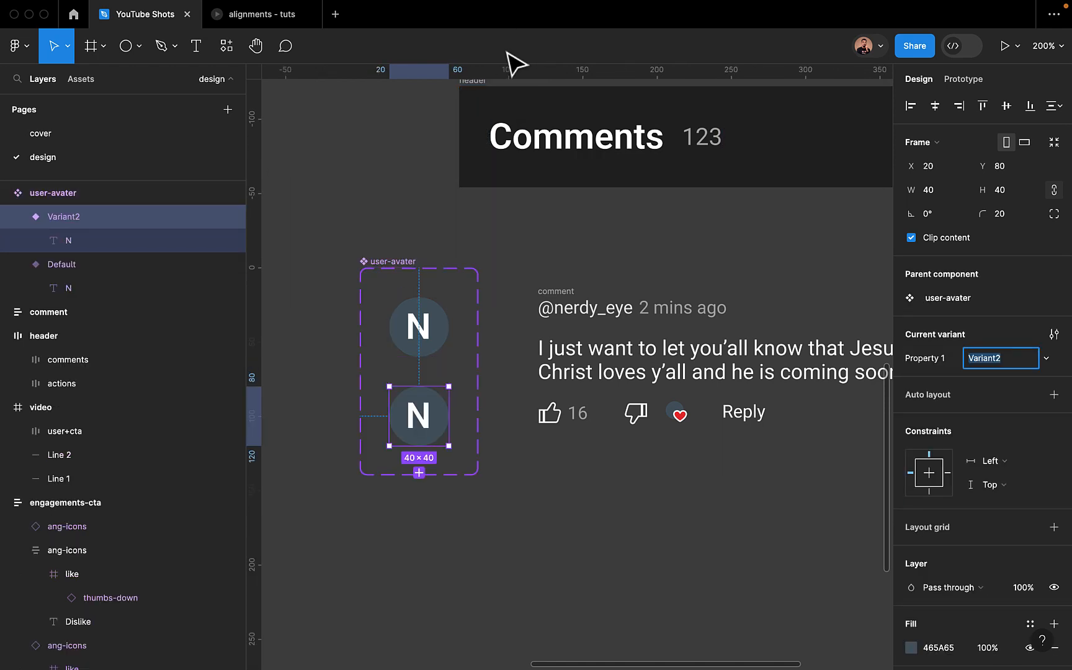
# Replace the letter N in the second avatar variant with a random photo from the User Profile plugin
pyautogui.doubleClick(421, 414)
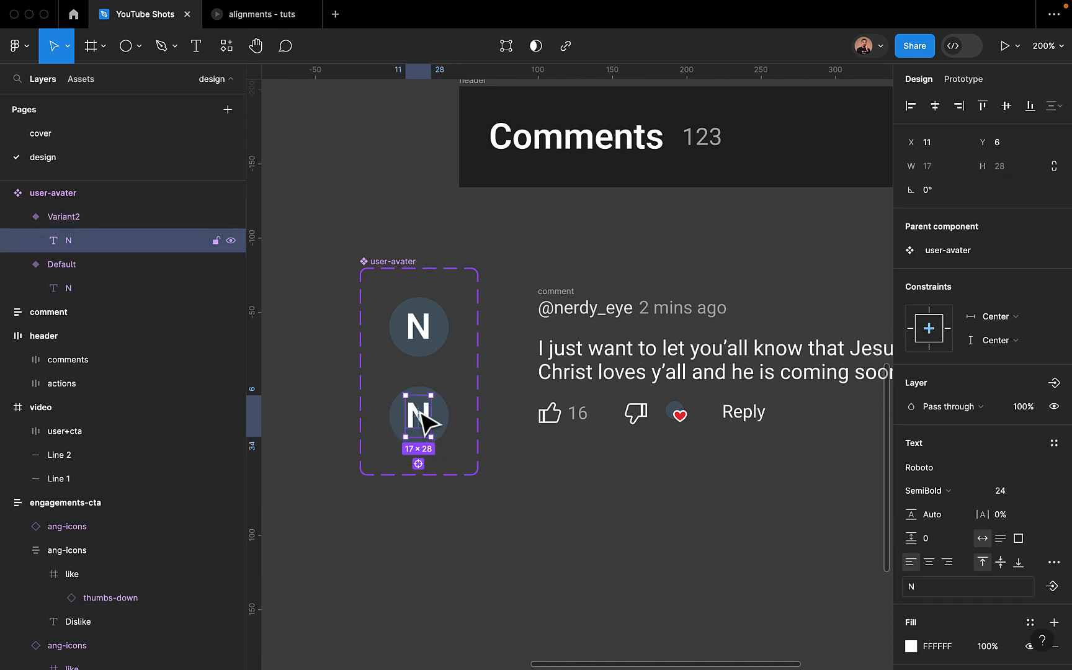
pyautogui.press('Delete')
pyautogui.click(431, 415)
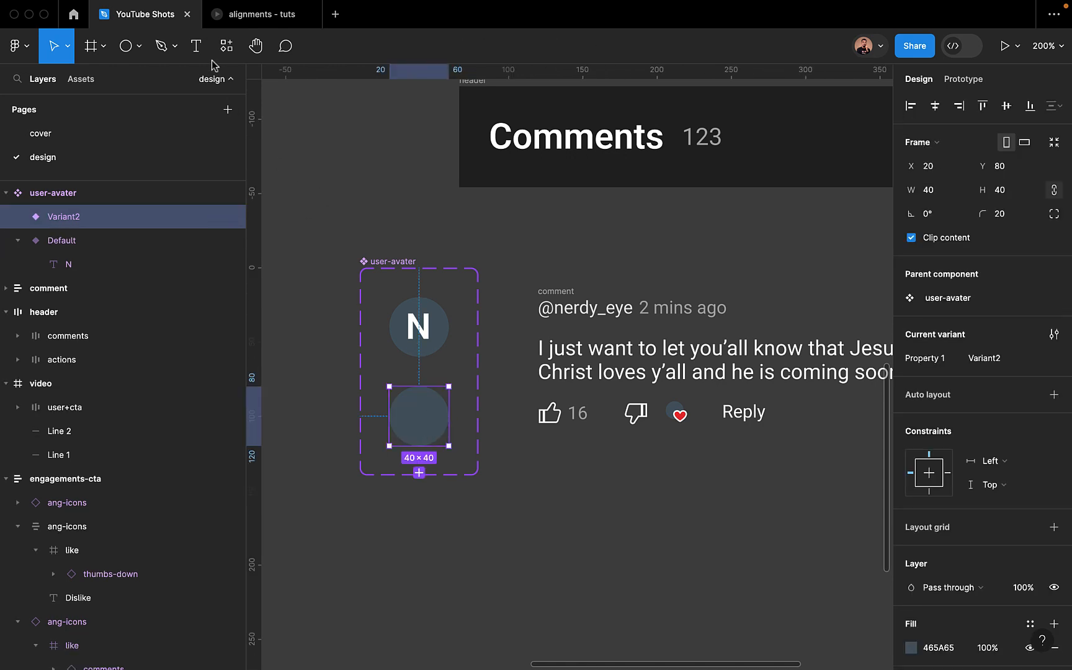
pyautogui.click(227, 47)
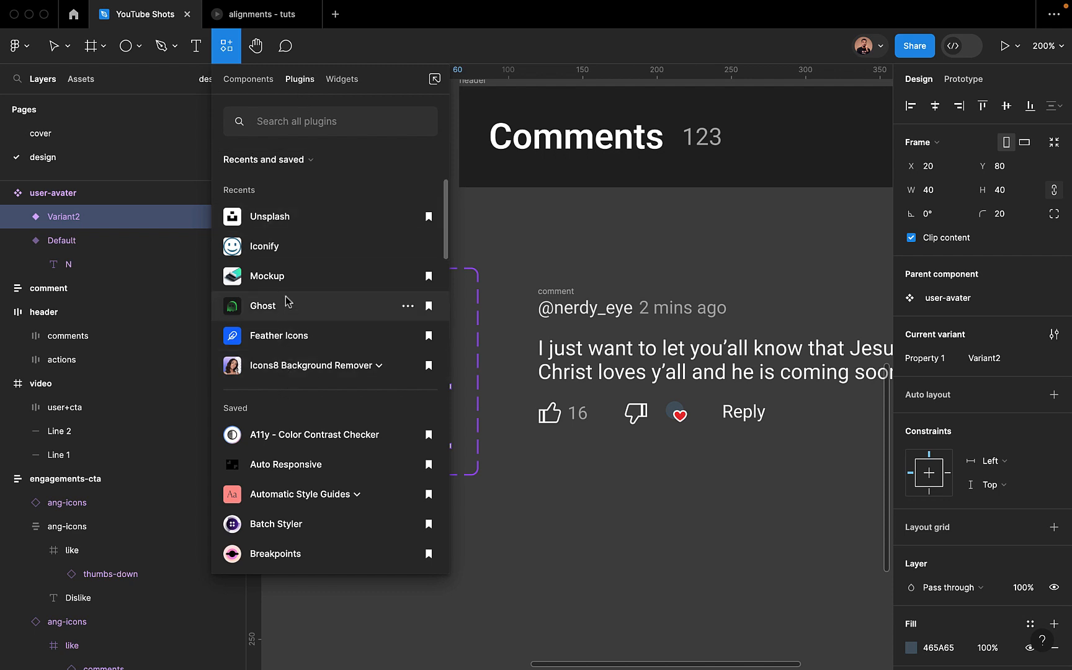
pyautogui.scroll(-1, 301, 301)
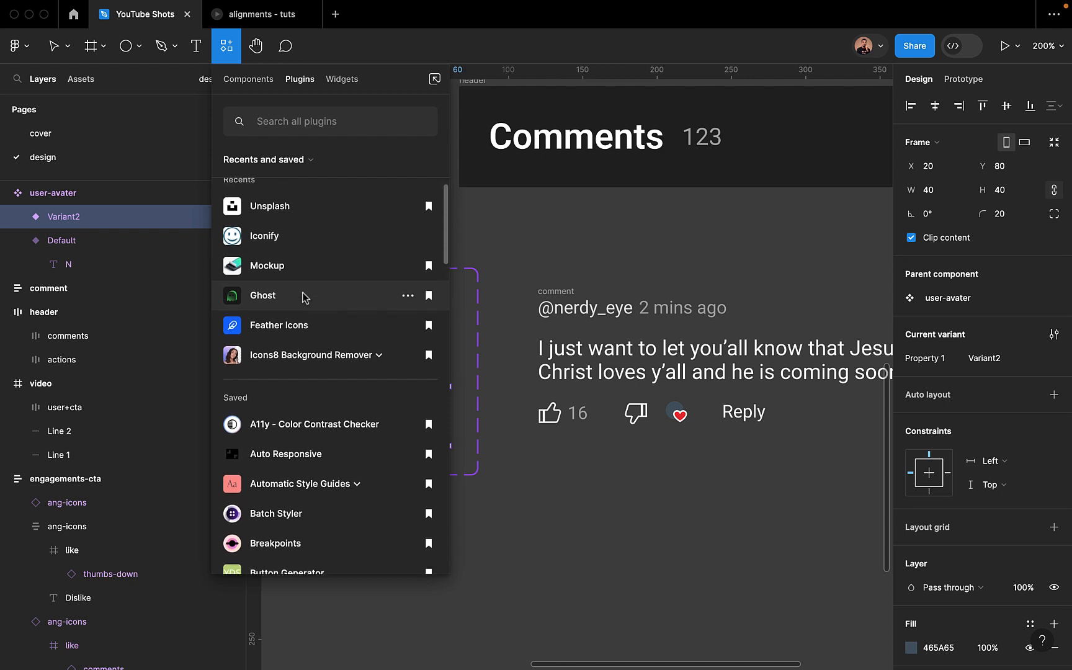
pyautogui.scroll(1, 304, 298)
pyautogui.write('user')
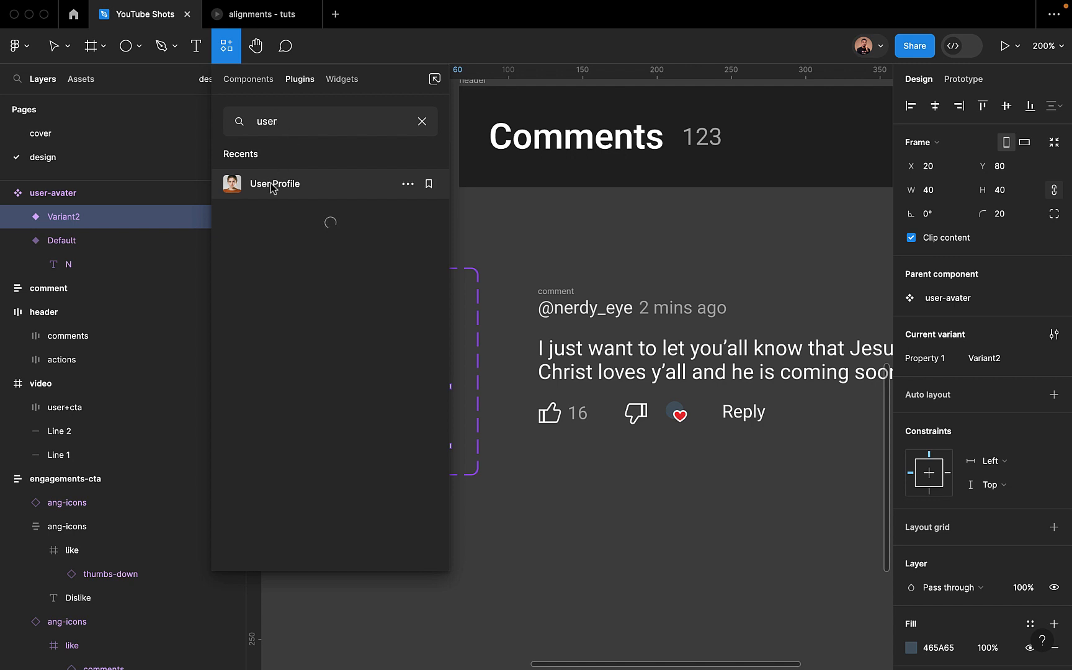
pyautogui.click(271, 184)
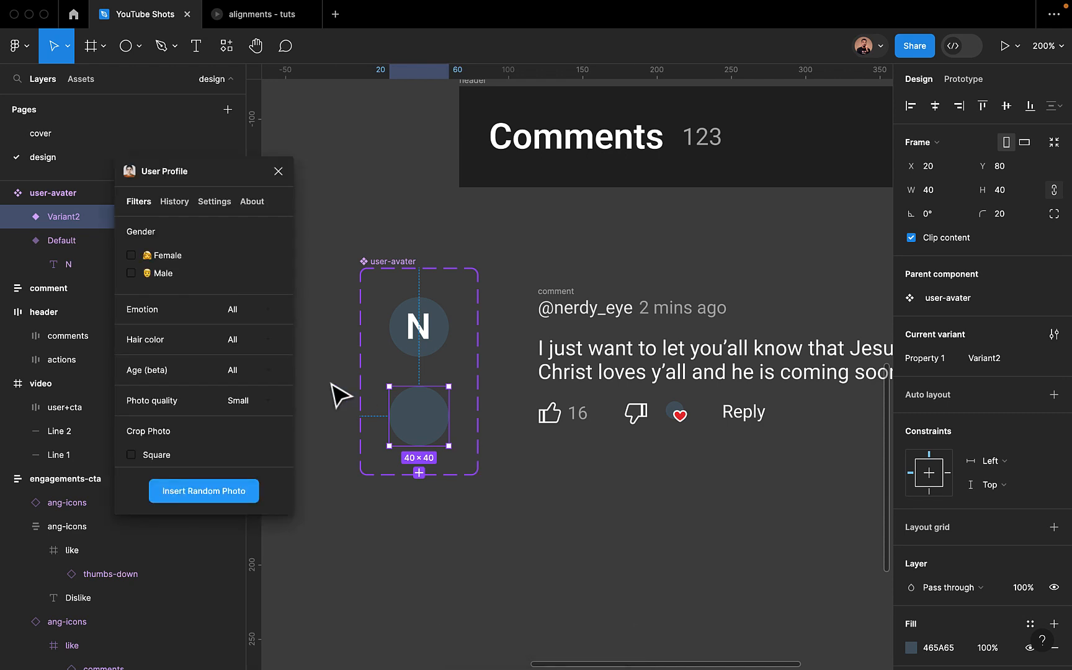
pyautogui.click(215, 490)
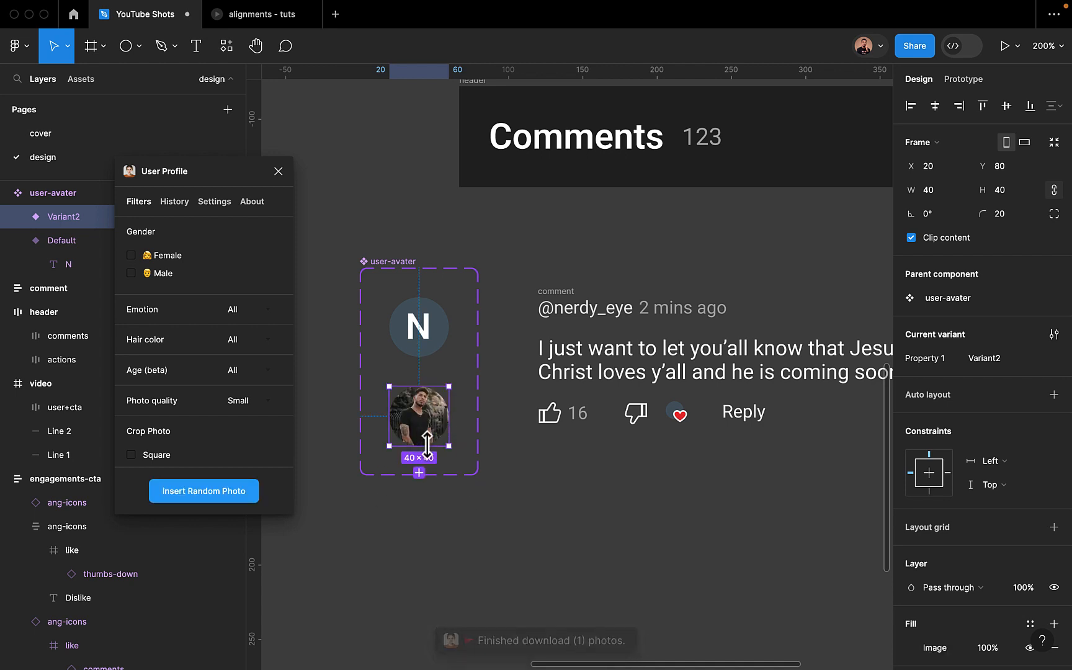
# Move the user-avater component set up beside the icons frame, to the left of the like icon component
pyautogui.scroll(-5, 427, 443)
pyautogui.hscroll(-2, 427, 444)
pyautogui.click(460, 327)
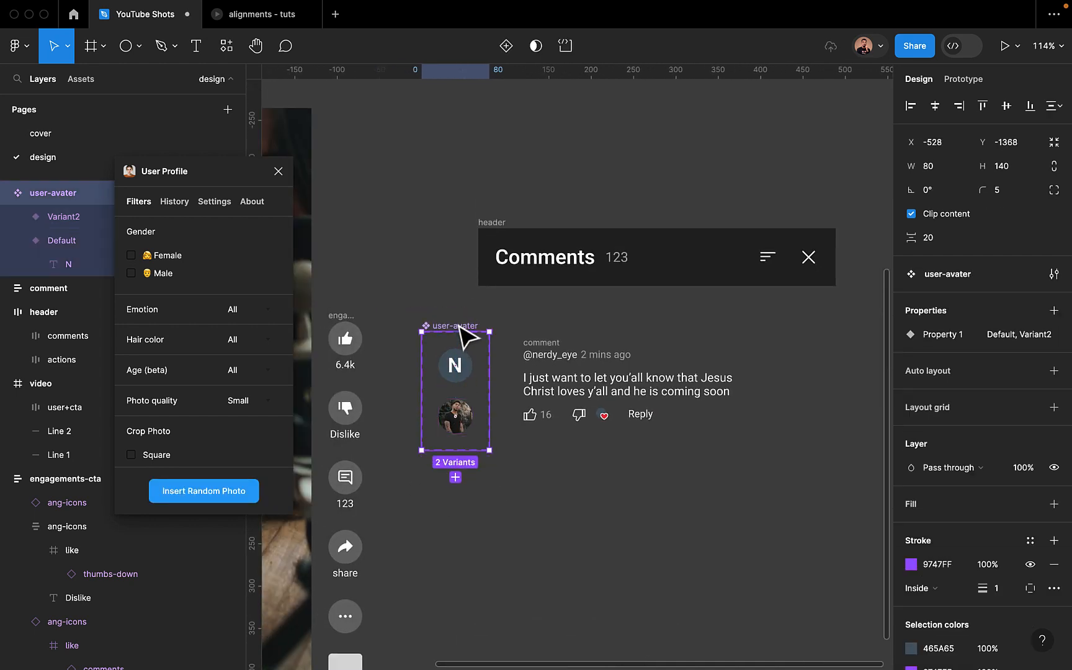
pyautogui.scroll(-5, 466, 338)
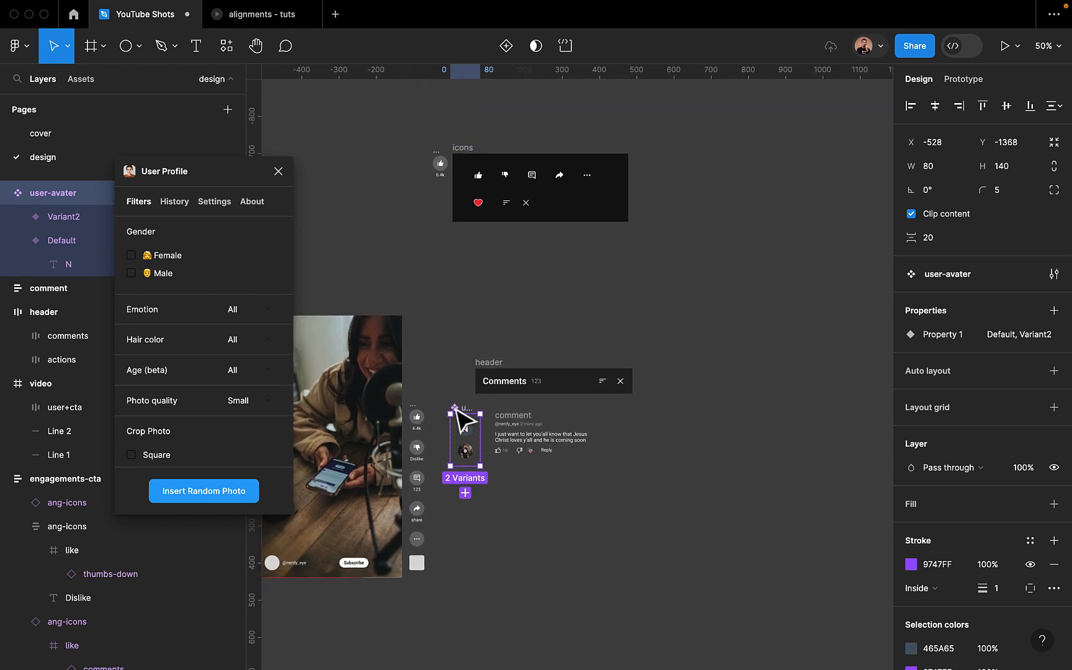
pyautogui.moveTo(464, 394); pyautogui.dragTo(420, 186)
pyautogui.scroll(4, 420, 178)
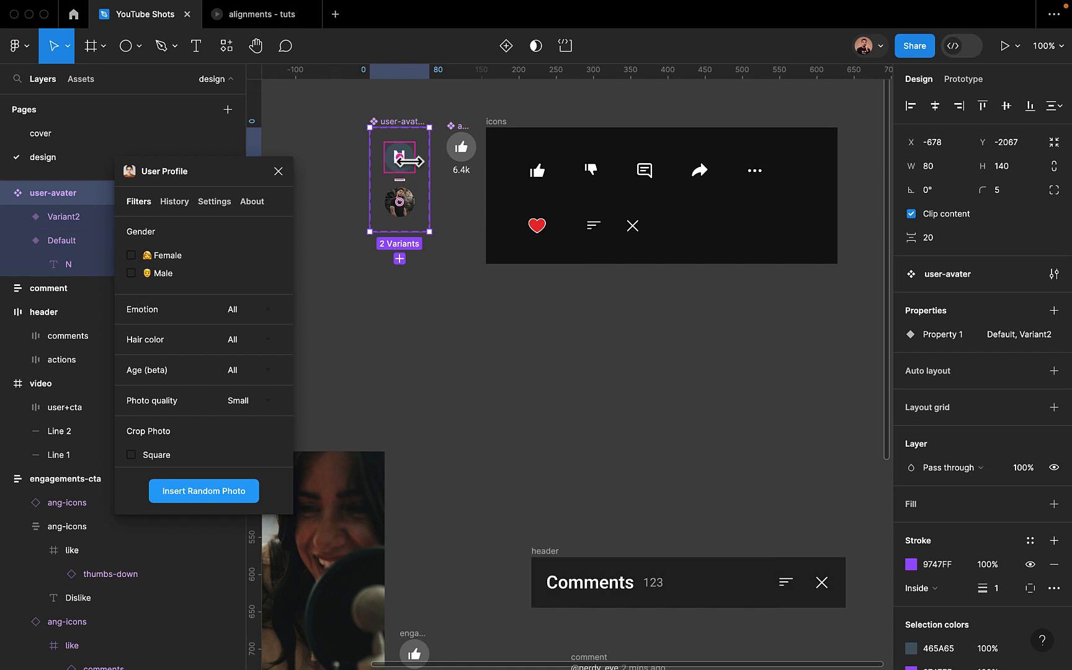
pyautogui.click(478, 288)
# Rename the user-avater component's variant property from the letter variant as "state"
pyautogui.click(410, 169)
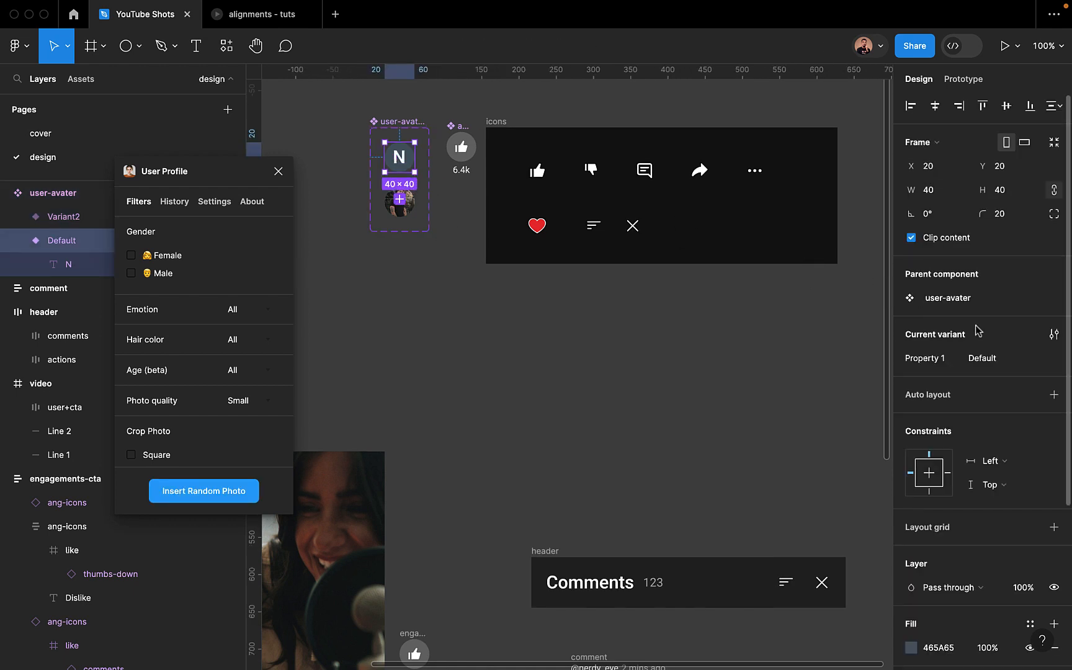
pyautogui.doubleClick(936, 359)
pyautogui.write('state')
pyautogui.press('Return')
# Name the letter avatar variant's state value "initial" and the photo variant's state value "dp"
pyautogui.doubleClick(995, 364)
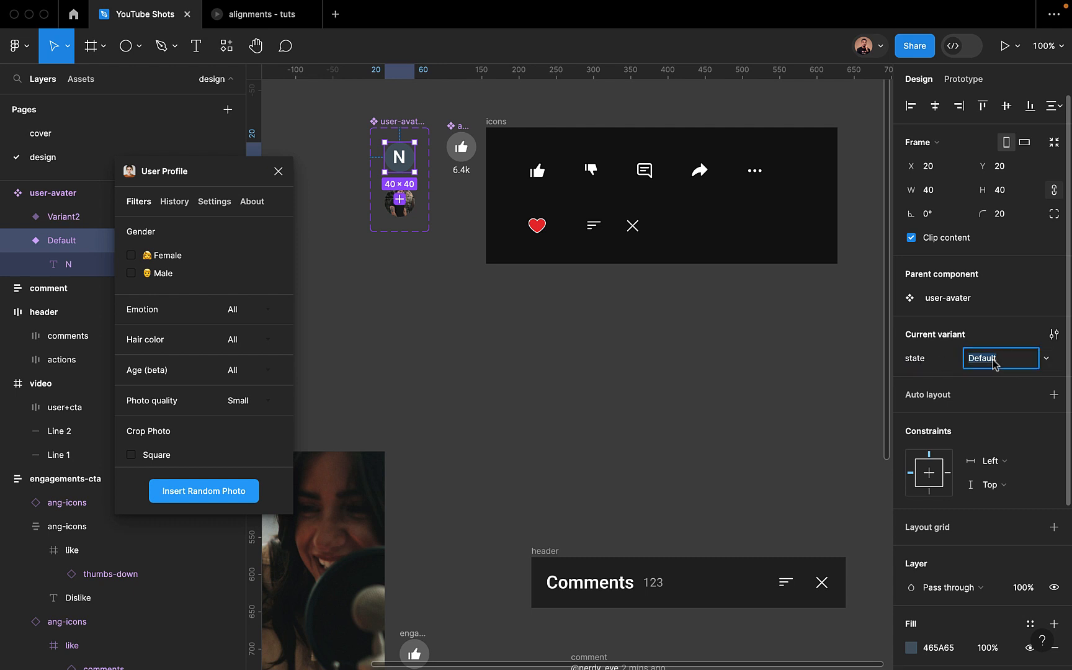
pyautogui.write('initial')
pyautogui.press('Return')
pyautogui.click(399, 202)
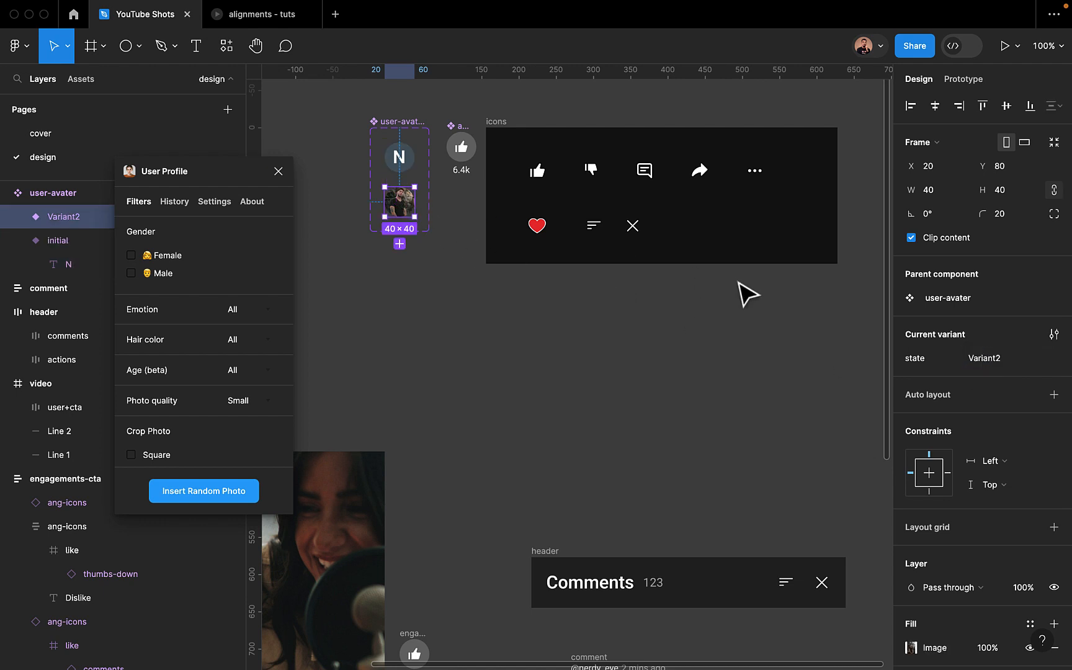
pyautogui.doubleClick(996, 364)
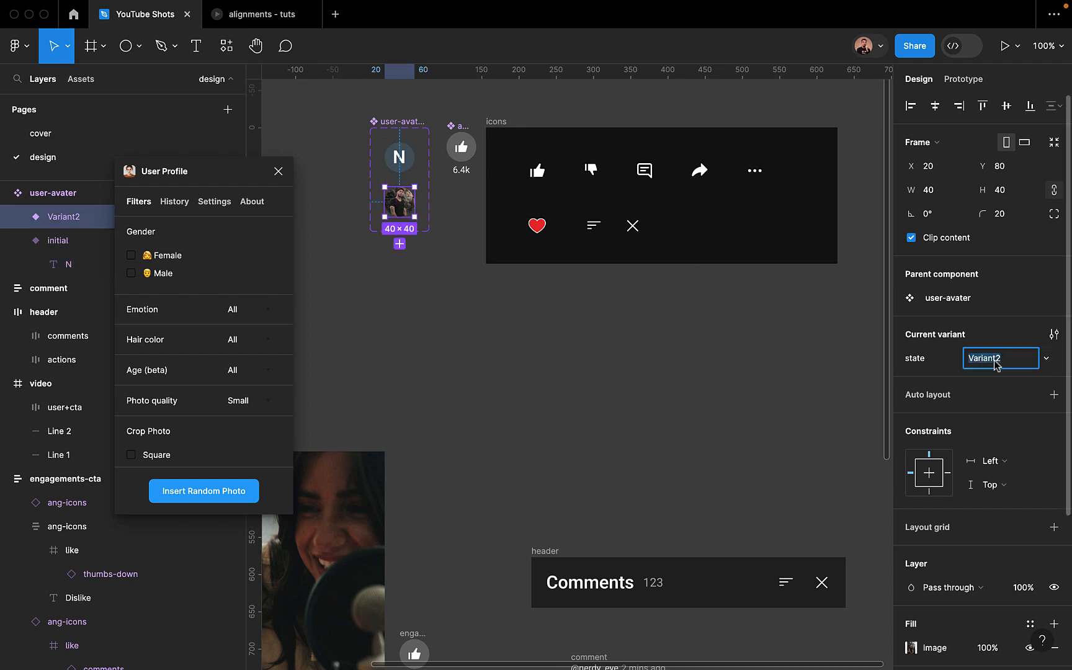
pyautogui.write('dp')
pyautogui.press('Return')
pyautogui.click(532, 507)
# Place an instance of the initial user-avater variant just left of the comment, level with its user name line
pyautogui.scroll(-3, 531, 507)
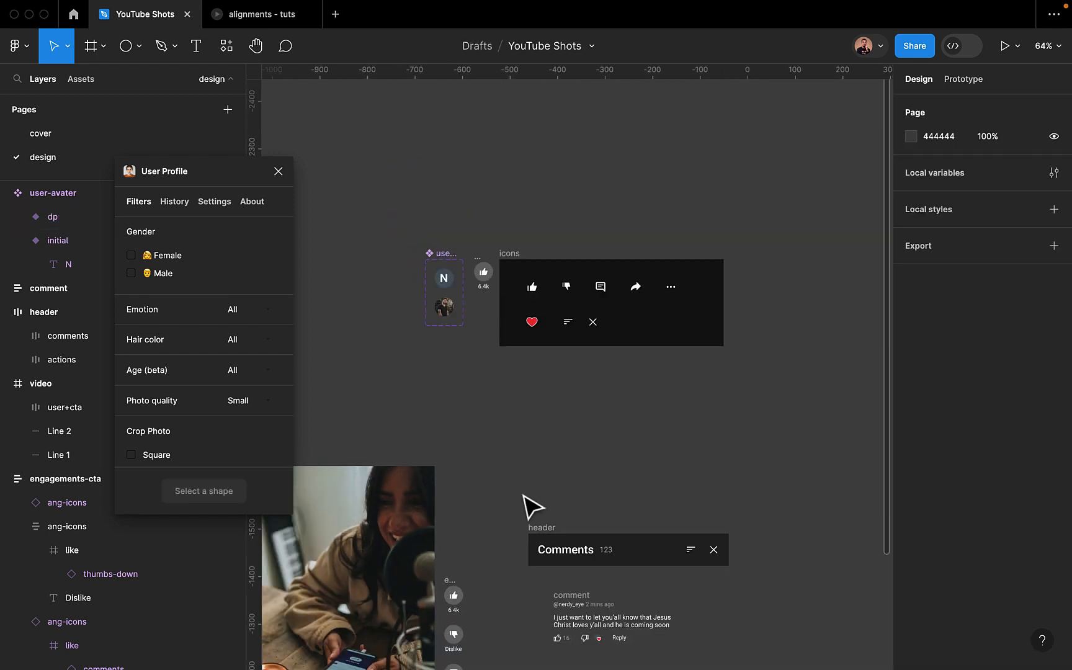
pyautogui.scroll(-5, 531, 507)
pyautogui.scroll(2, 494, 225)
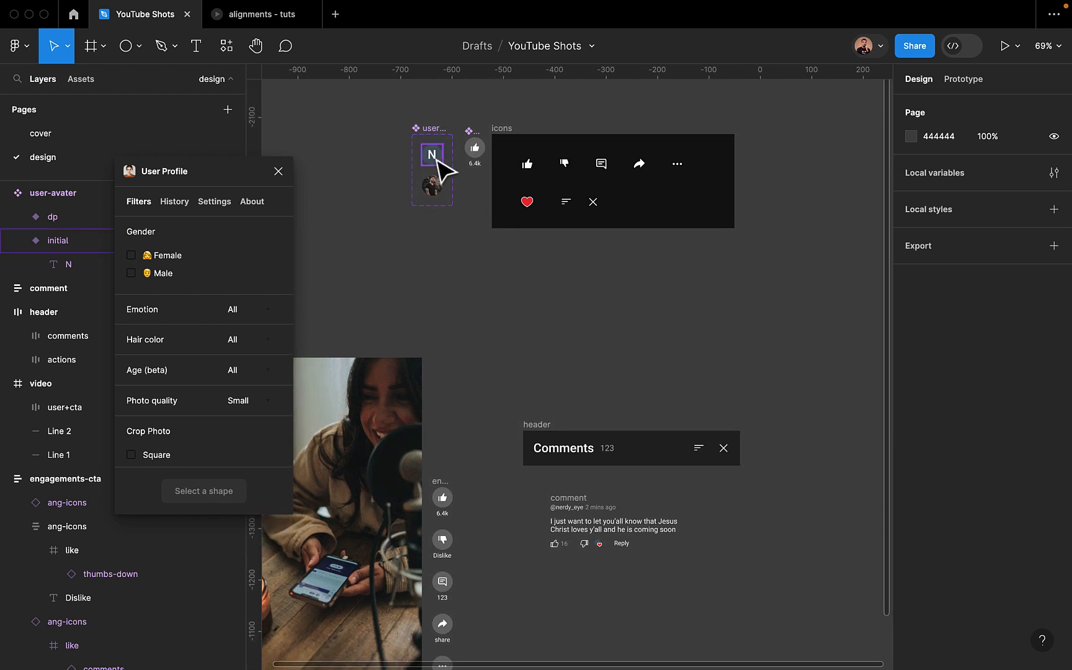
pyautogui.click(433, 157)
pyautogui.moveTo(434, 157); pyautogui.dragTo(540, 505)
pyautogui.scroll(3, 539, 506)
pyautogui.scroll(5, 540, 512)
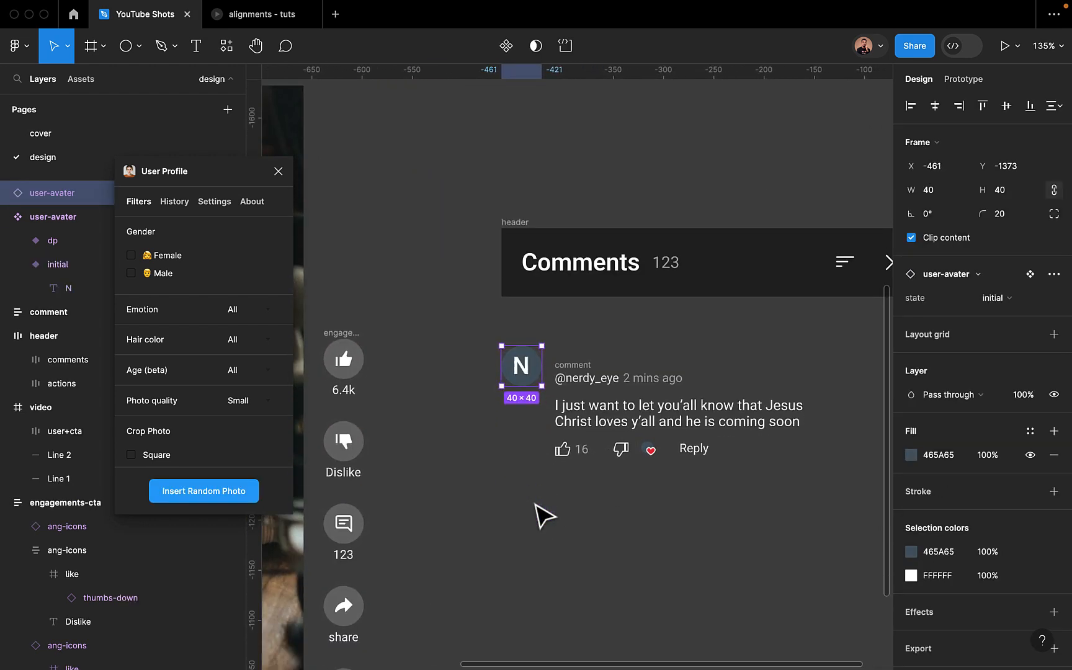
pyautogui.scroll(-2, 540, 514)
pyautogui.moveTo(520, 306); pyautogui.dragTo(505, 321)
pyautogui.hscroll(1, 505, 322)
# Wrap the avatar instance and the comment frame in a horizontal auto layout with a 12 gap between them
pyautogui.keyDown('shift'); pyautogui.click(607, 308); pyautogui.keyUp('shift')
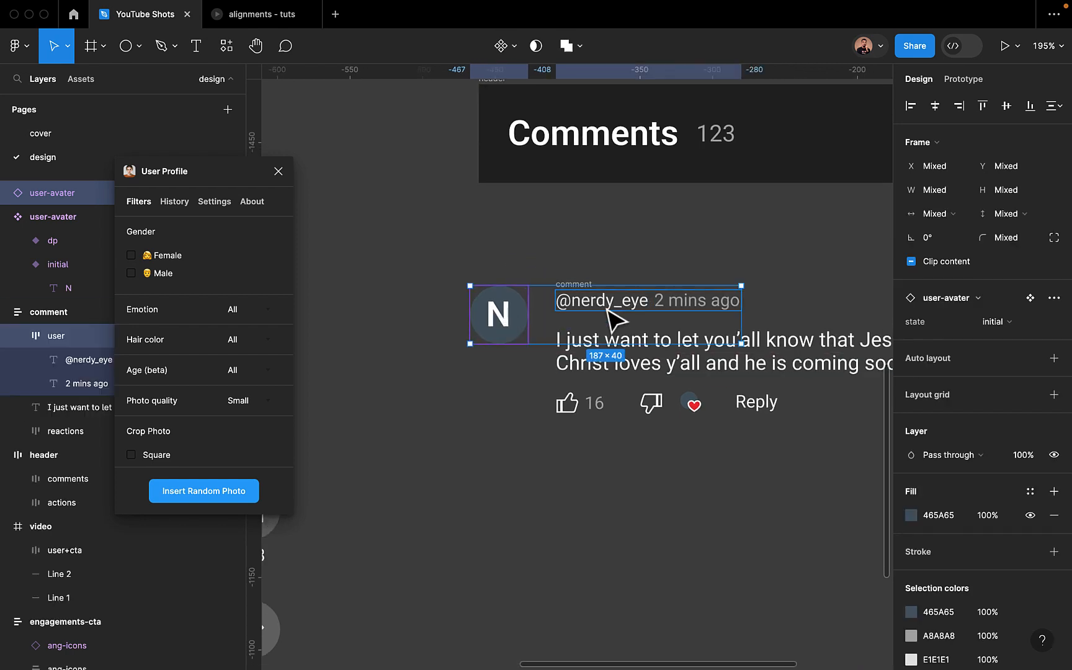
pyautogui.click(552, 396)
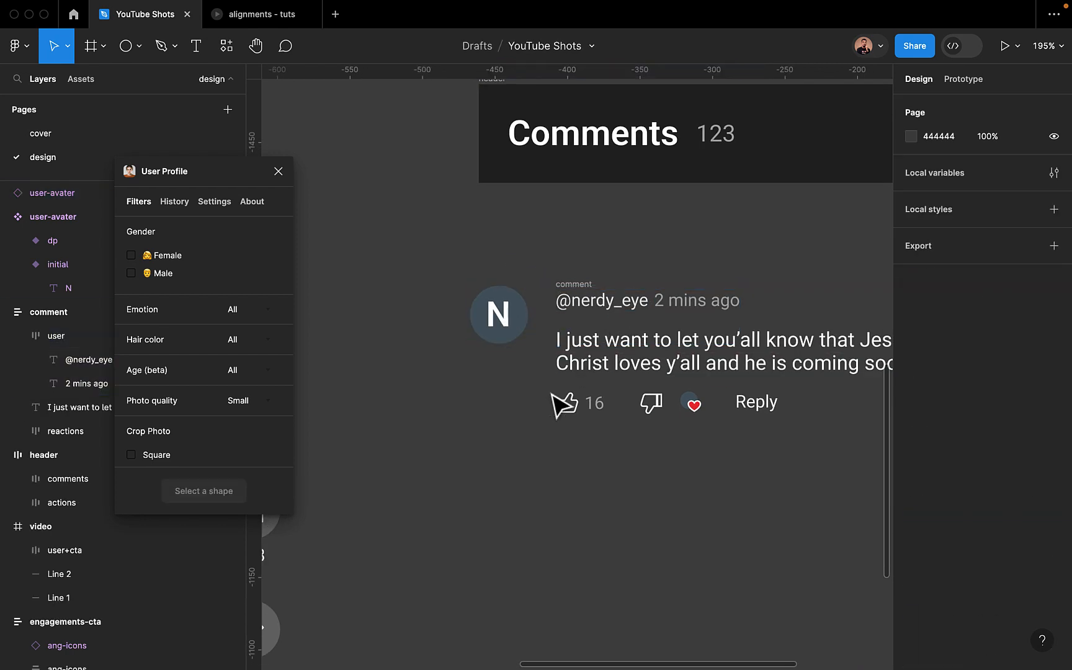
pyautogui.click(582, 288)
pyautogui.keyDown('shift'); pyautogui.click(502, 317); pyautogui.keyUp('shift')
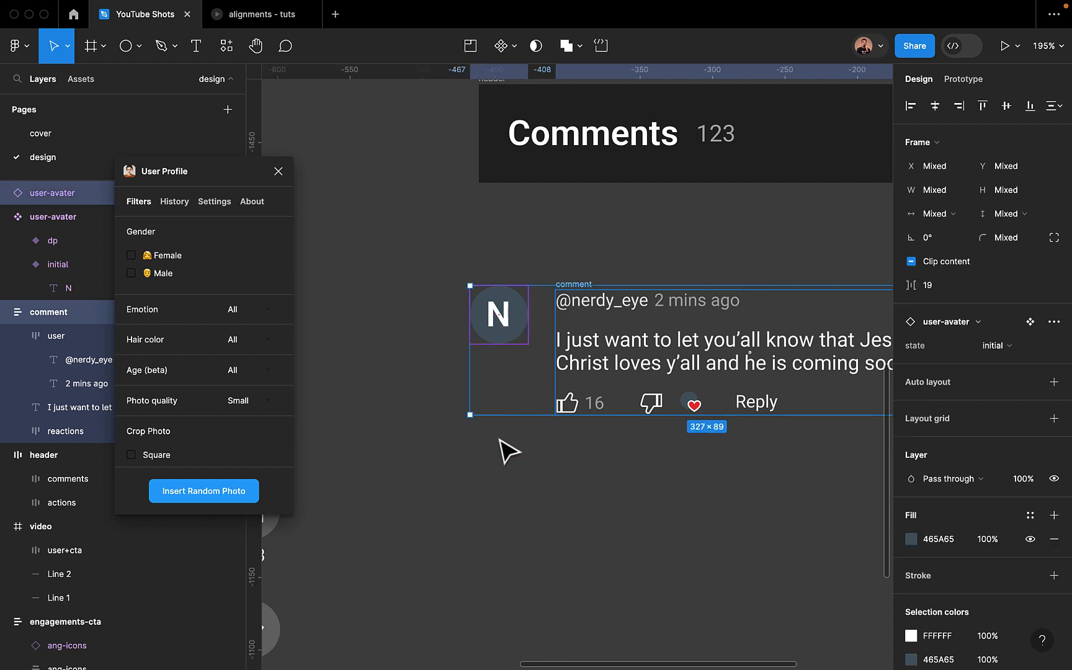
pyautogui.click(1053, 381)
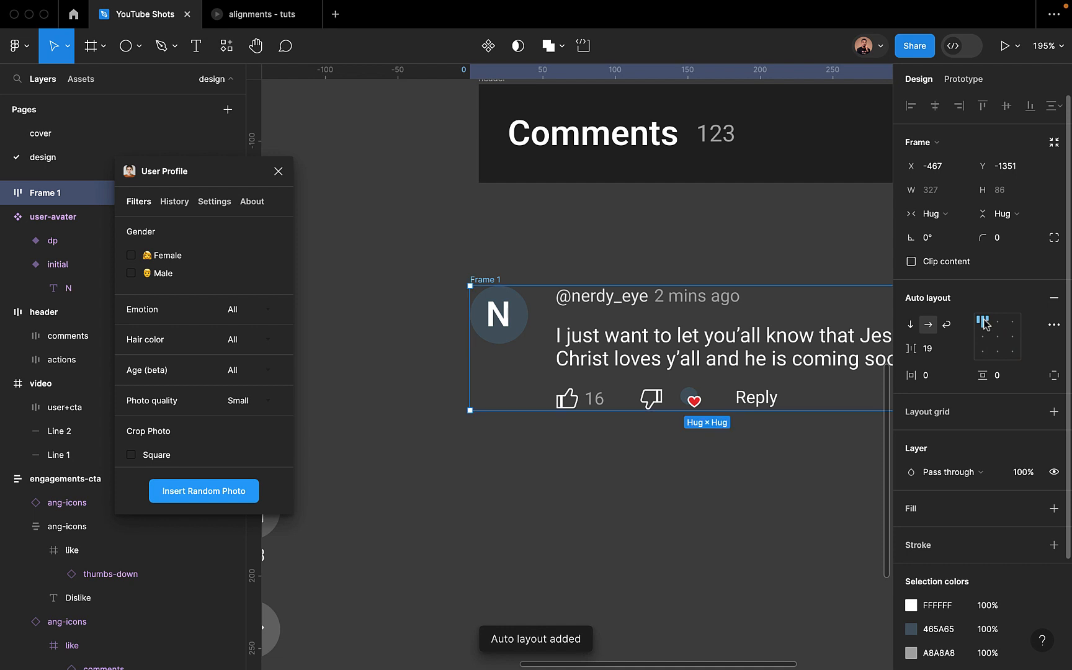
pyautogui.click(941, 351)
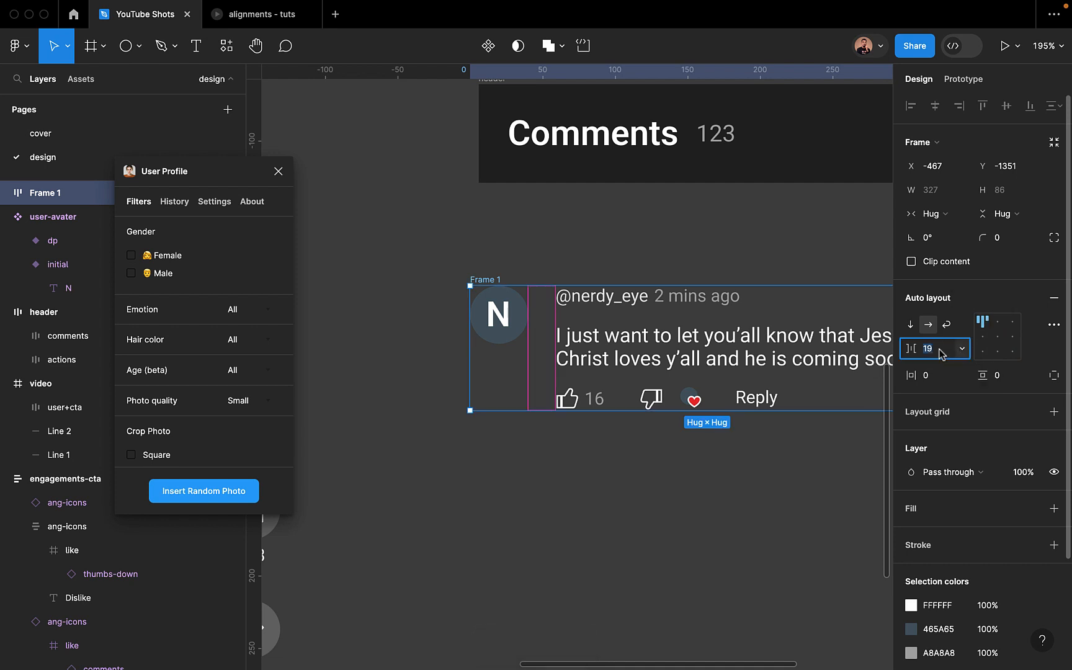
pyautogui.write('12')
pyautogui.press('Return')
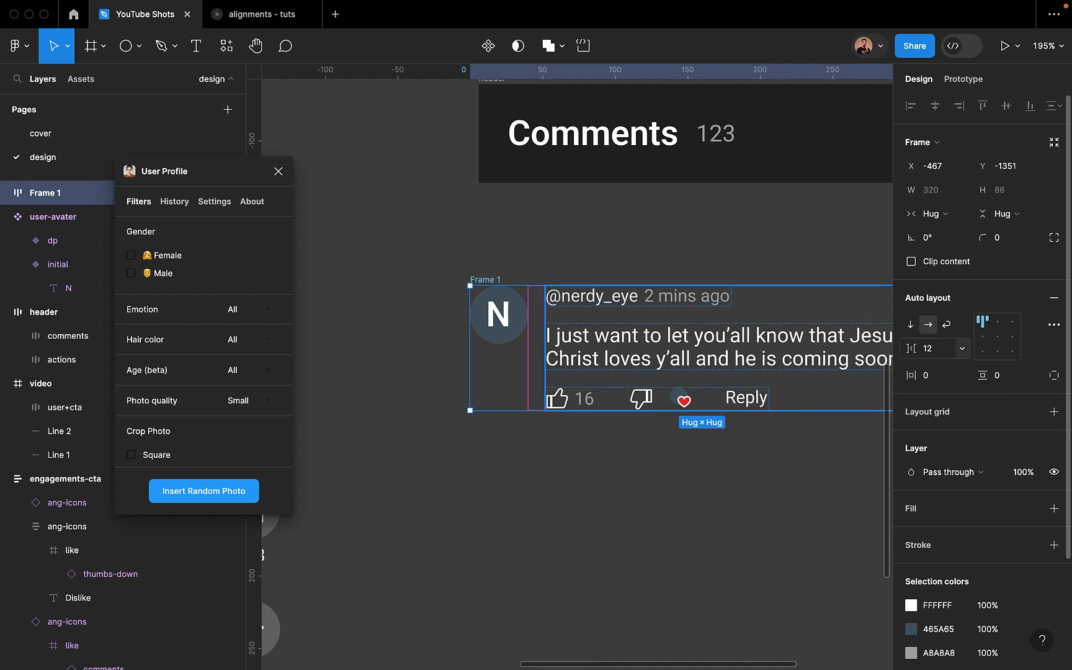
# Rename the new auto-layout frame holding the avatar and comment as "user-comments"
pyautogui.scroll(-3, 487, 385)
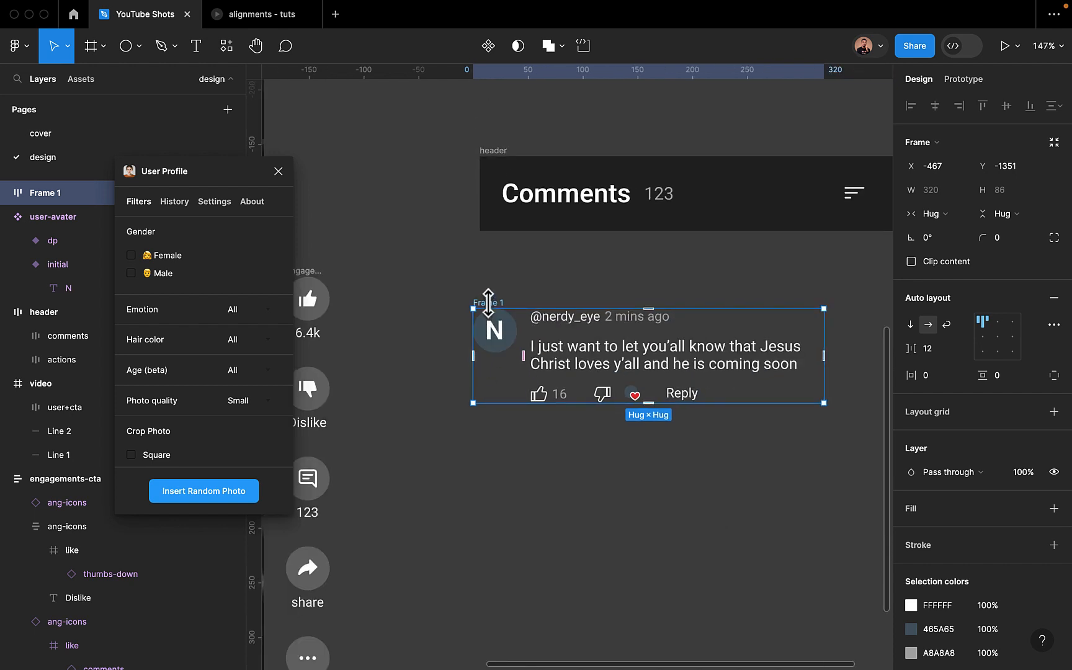
pyautogui.doubleClick(490, 302)
pyautogui.write('user-comme')
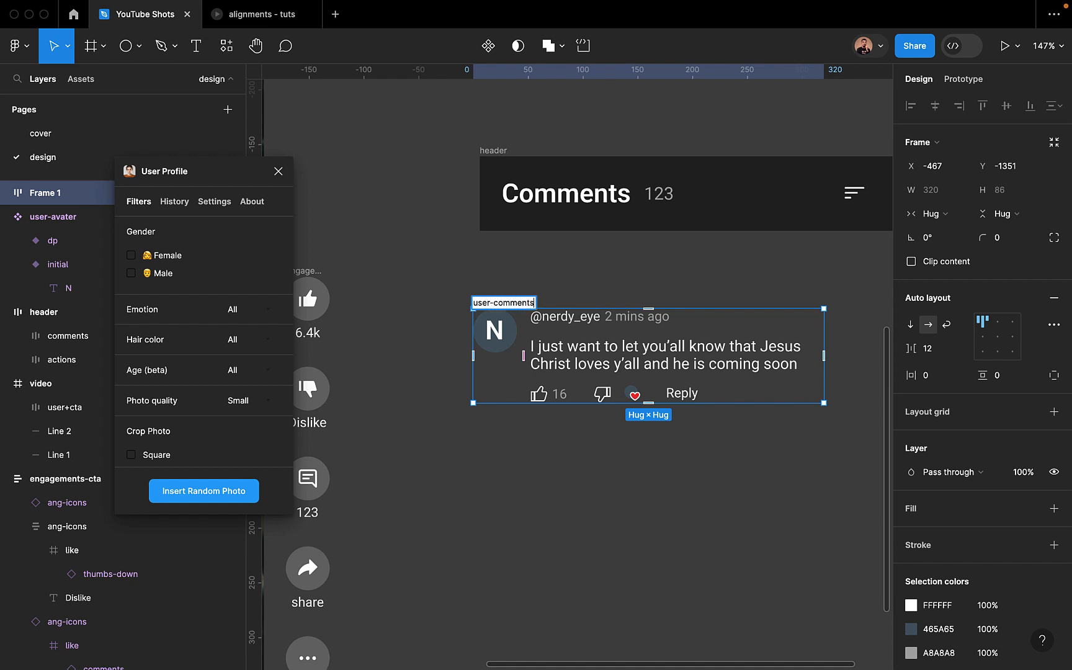
pyautogui.write('nts')
pyautogui.press('Return')
# Move the user-comments frame to just below the Comments header, at about X -445, Y -1366
pyautogui.scroll(-5, 555, 426)
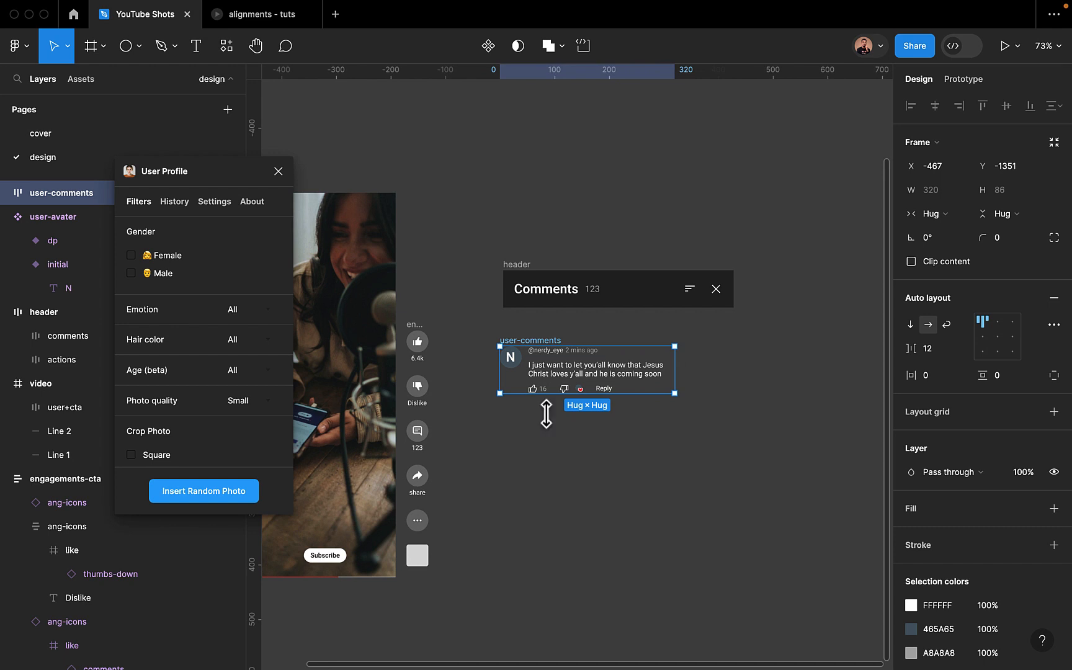
pyautogui.moveTo(524, 342); pyautogui.dragTo(554, 343)
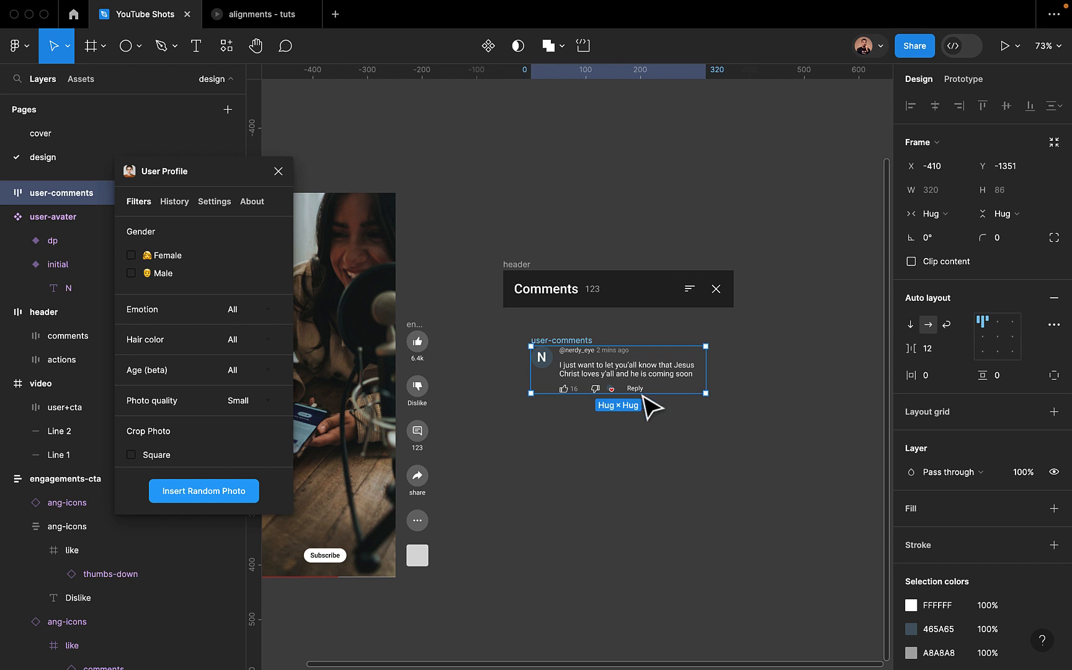
pyautogui.click(532, 273)
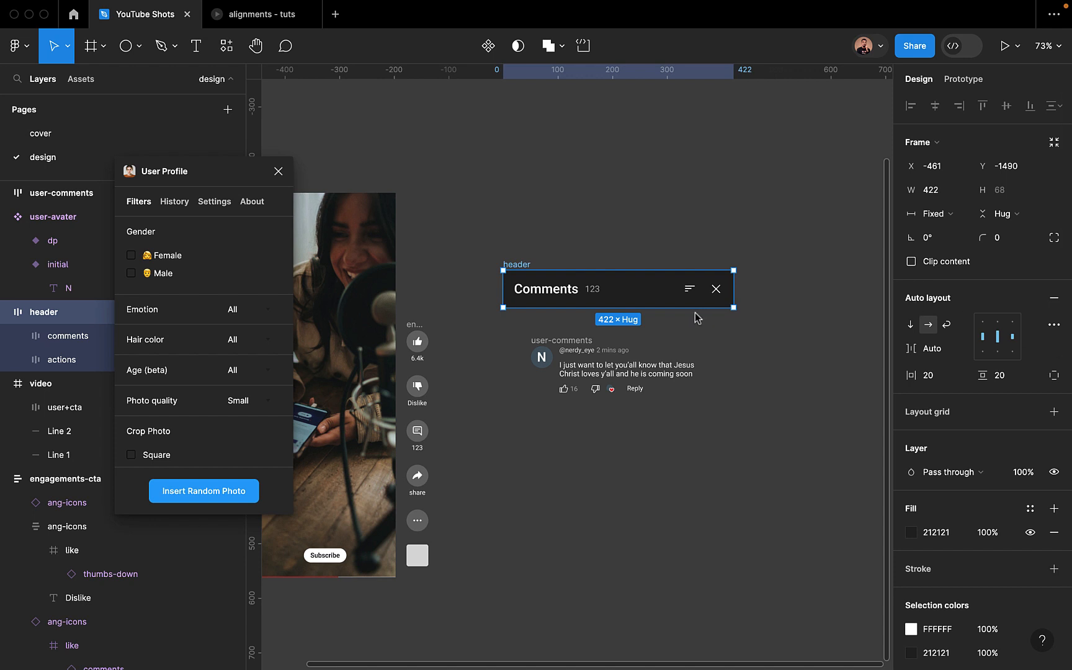
pyautogui.click(545, 346)
pyautogui.click(572, 500)
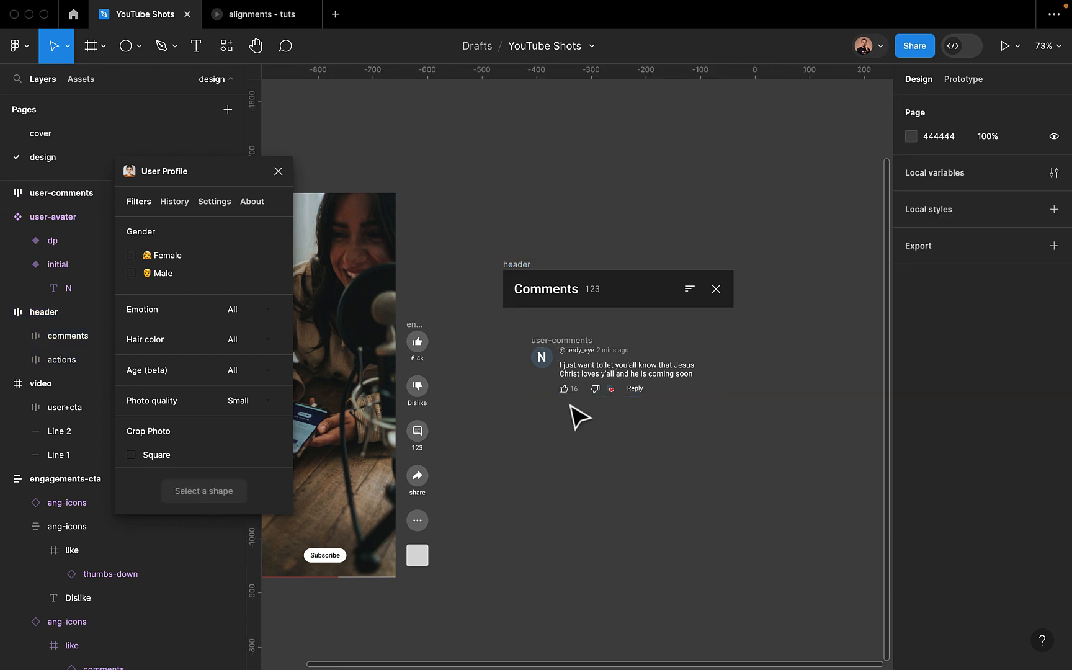
pyautogui.moveTo(551, 347); pyautogui.dragTo(542, 346)
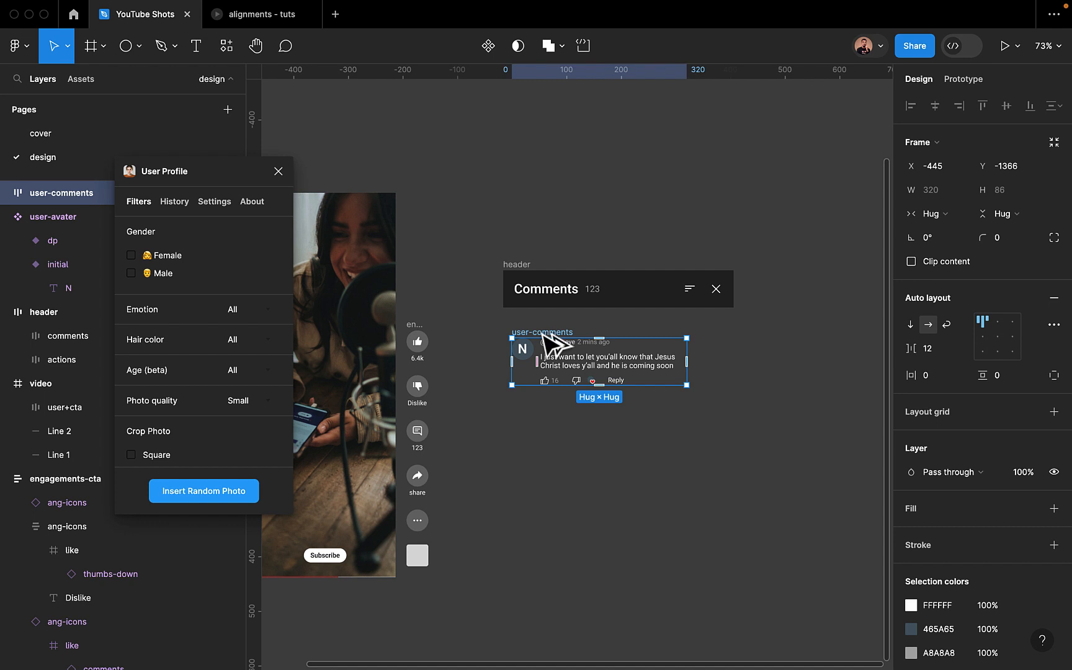
# Duplicate the user-comments frame below itself and stack both copies in a vertical auto layout with a gap of 24
pyautogui.keyDown('alt'); pyautogui.moveTo(543, 334); pyautogui.dragTo(550, 403); pyautogui.keyUp('alt')
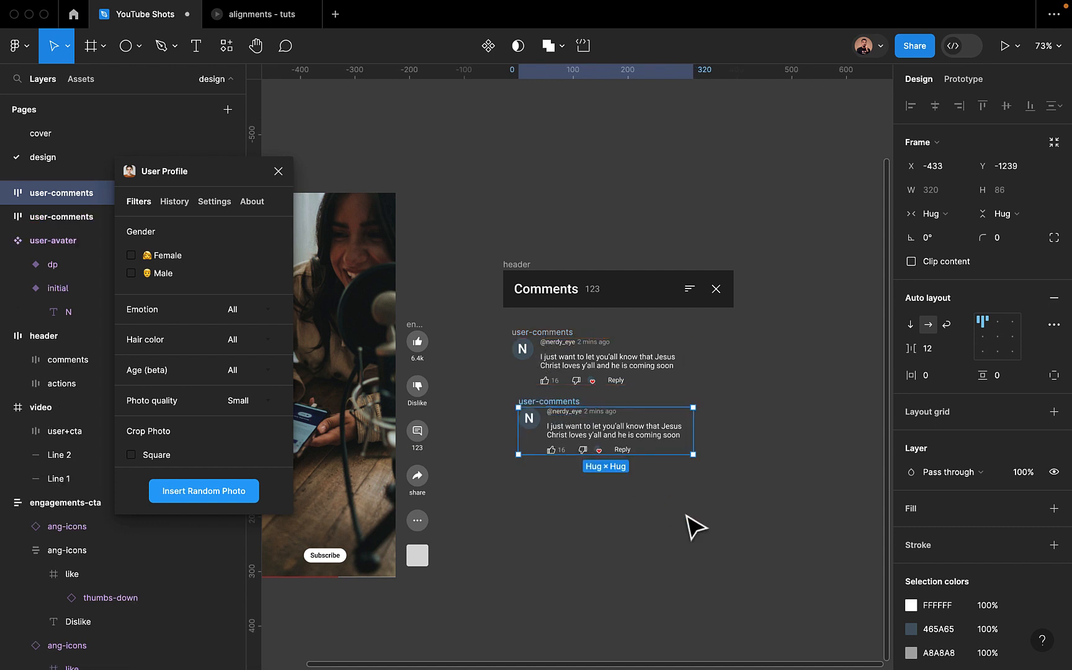
pyautogui.click(742, 498)
pyautogui.moveTo(734, 485); pyautogui.dragTo(478, 323)
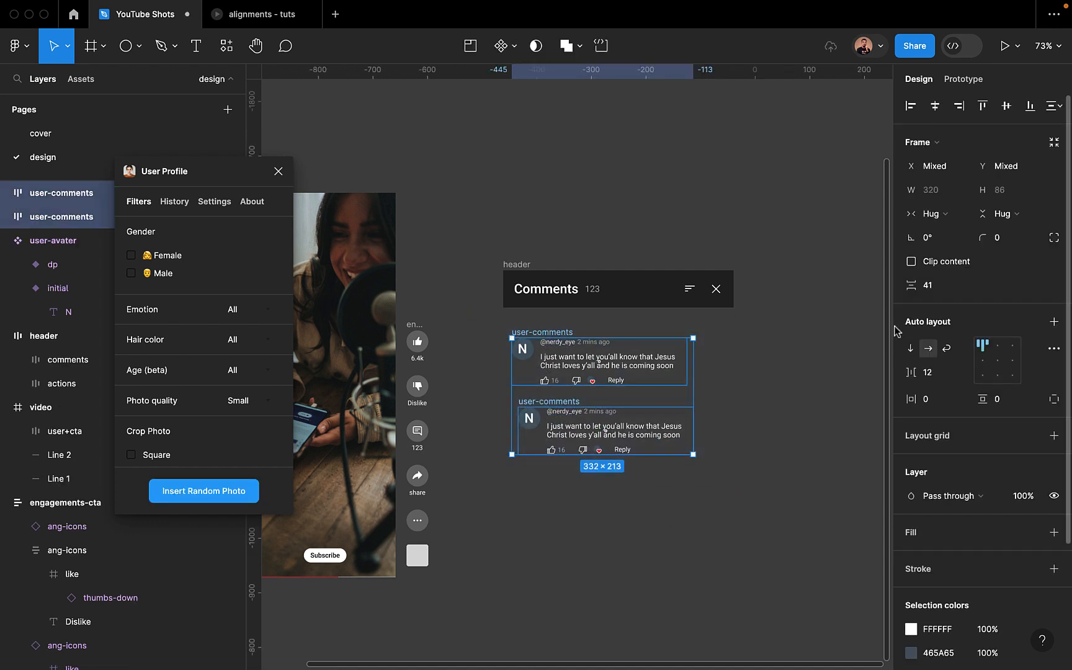
pyautogui.click(1054, 322)
pyautogui.click(939, 348)
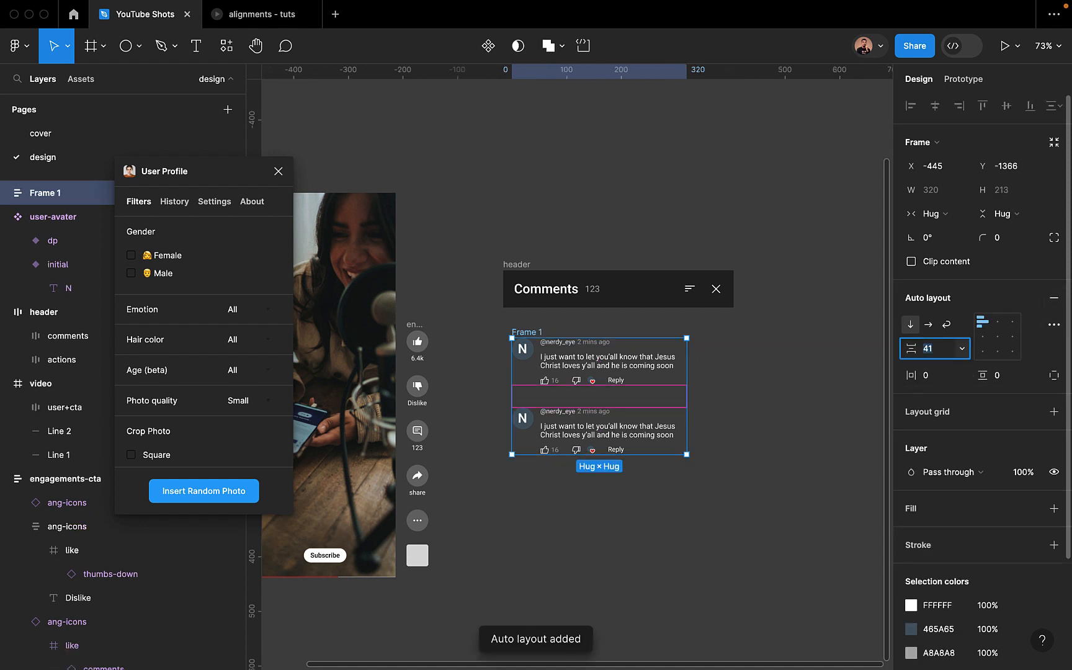
pyautogui.press('Return')
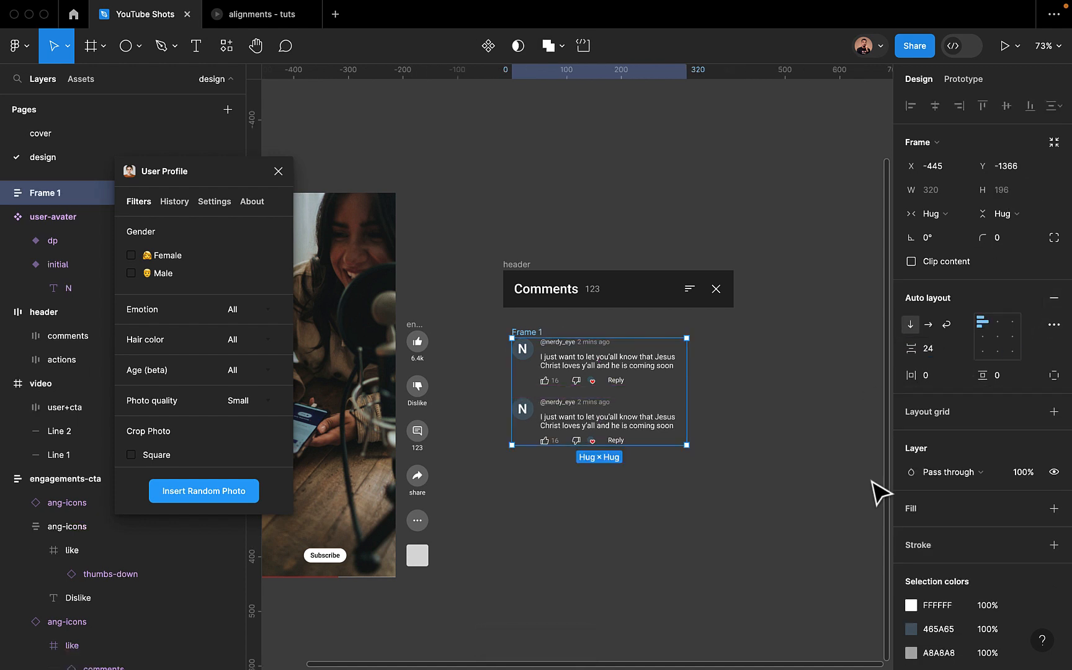
# Rename the frame stacking the two user comments as "comments"
pyautogui.doubleClick(535, 331)
pyautogui.write('comments')
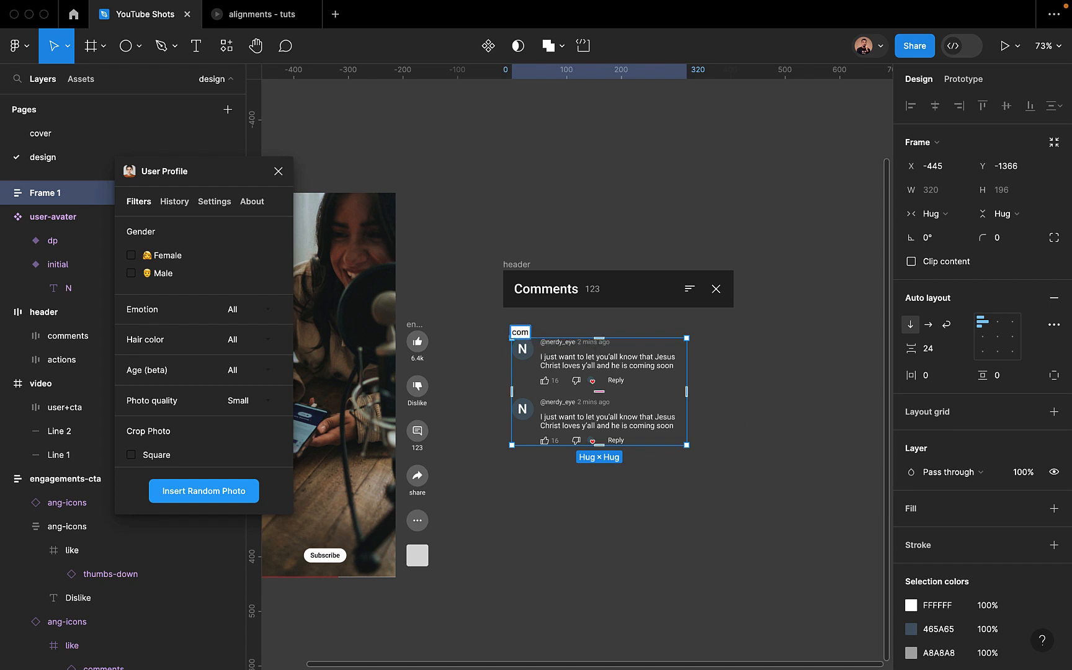
pyautogui.press('Return')
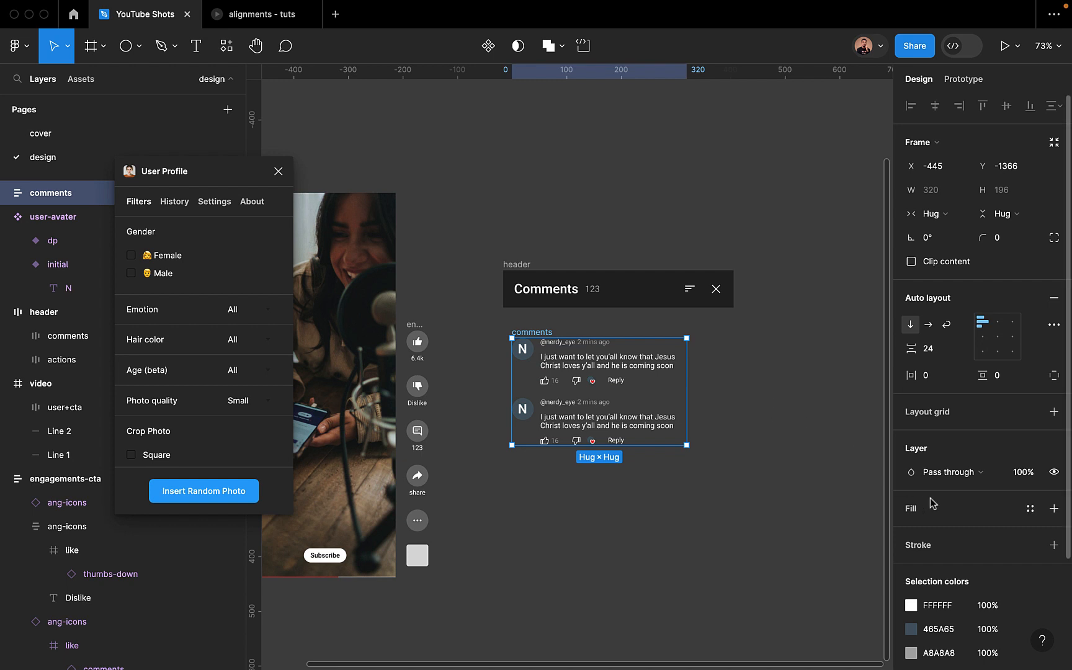
# Add a fill to the comments frame and sample its colour, 212121, from the header background
pyautogui.click(1053, 509)
pyautogui.click(911, 532)
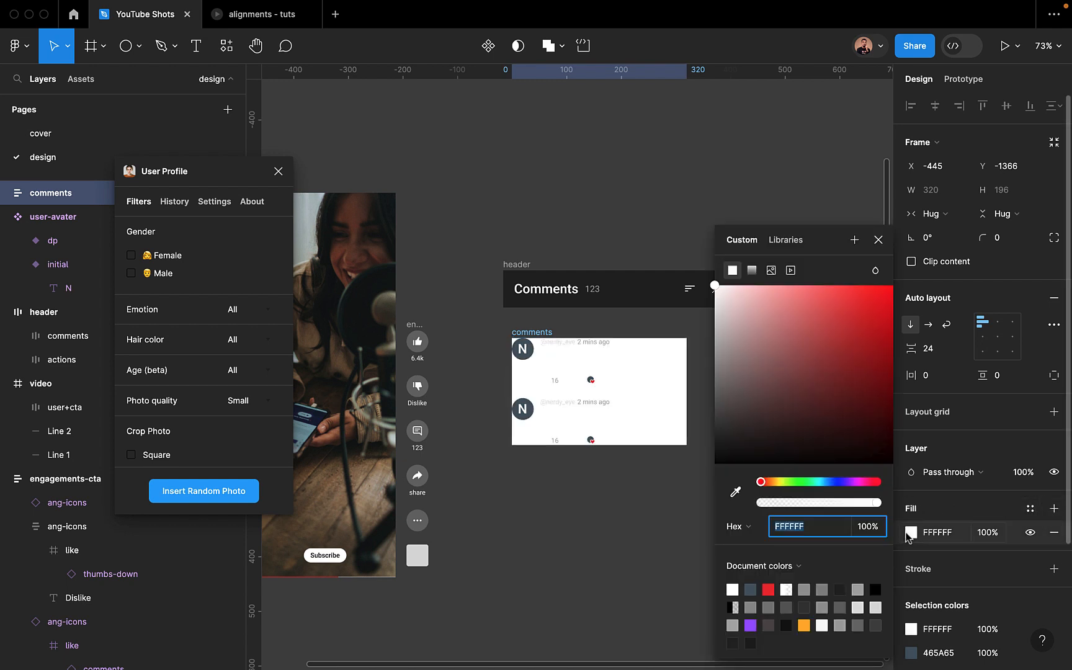
pyautogui.click(736, 491)
pyautogui.click(636, 280)
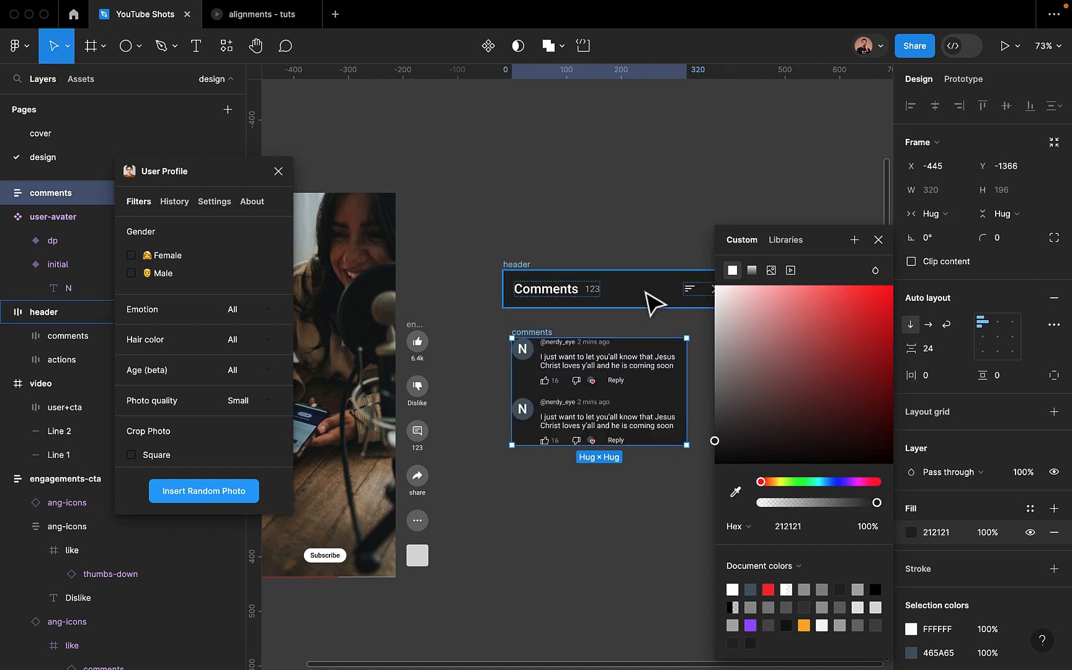
pyautogui.click(878, 239)
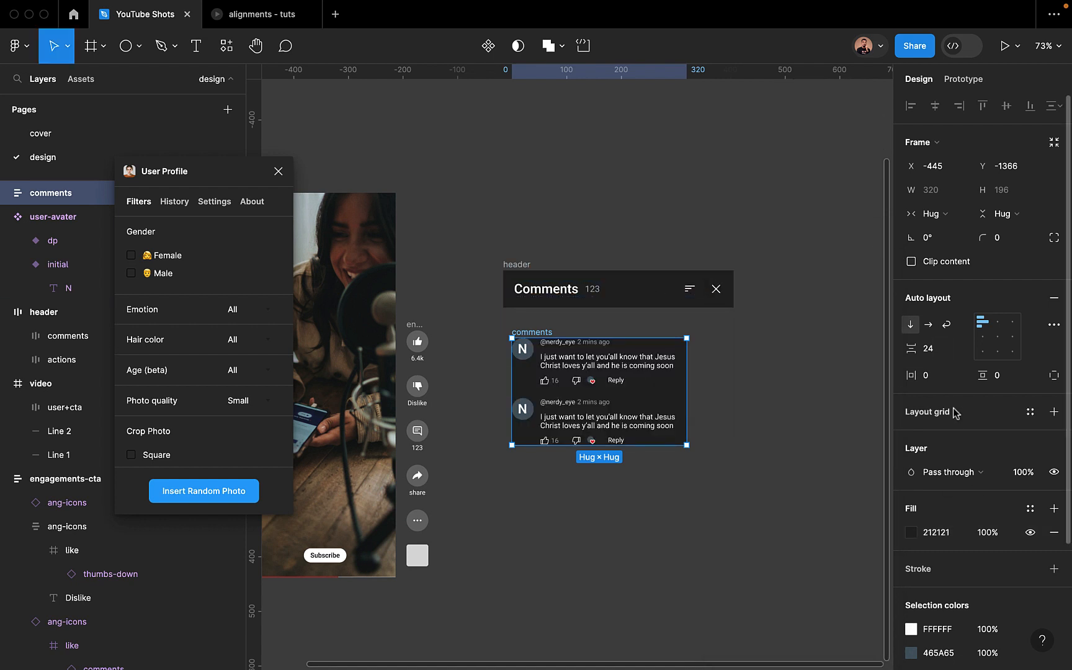
# Set the comments frame's horizontal and vertical padding to 20 each
pyautogui.click(943, 381)
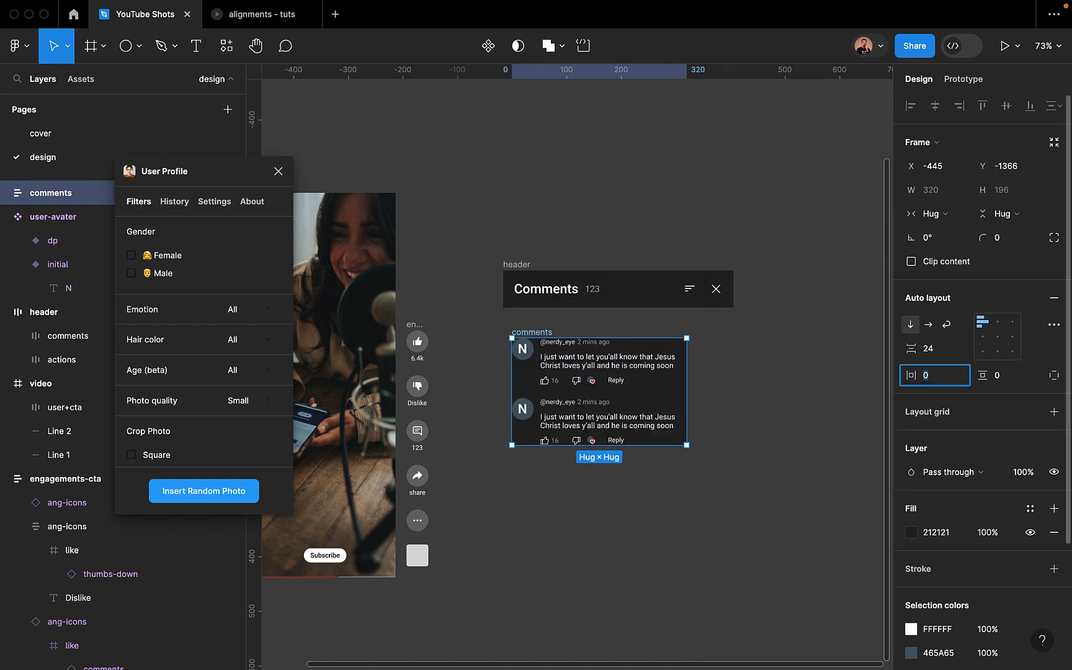
pyautogui.write('20')
pyautogui.press('Return')
pyautogui.click(1003, 385)
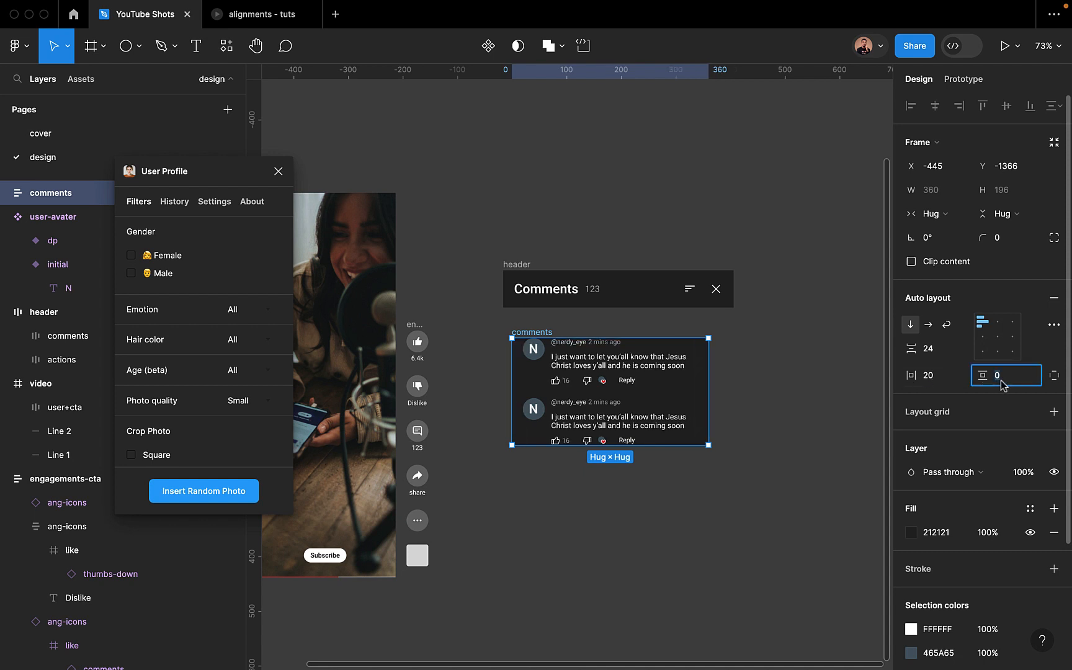
pyautogui.write('20')
pyautogui.press('Return')
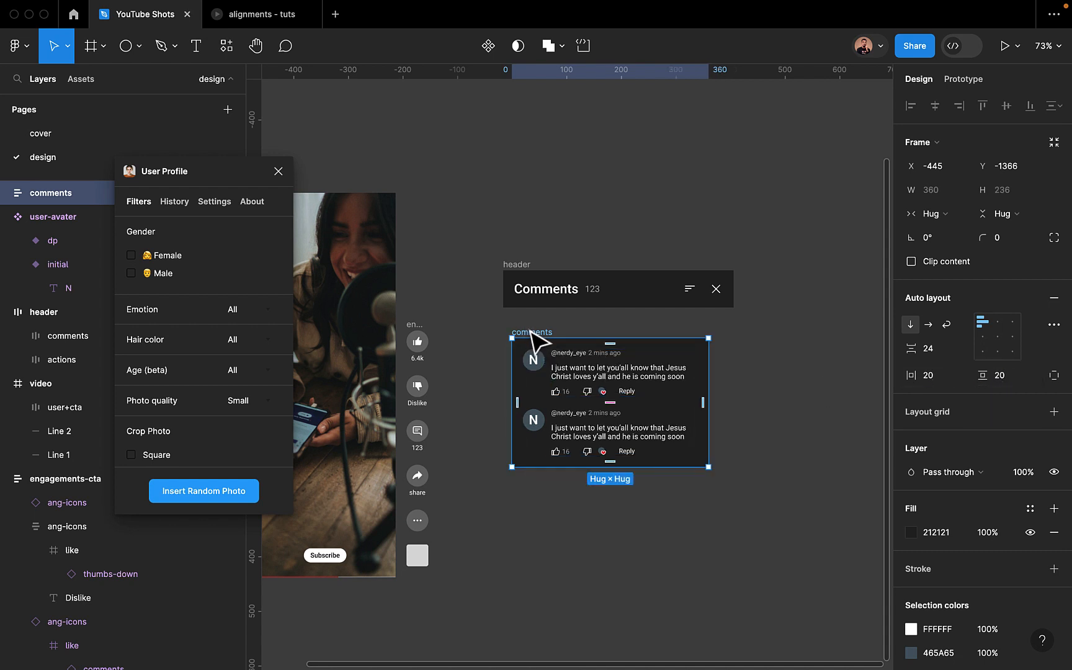
# Align the comments frame with the header's left edge and widen it to 422 to match the header
pyautogui.moveTo(529, 329); pyautogui.dragTo(521, 322)
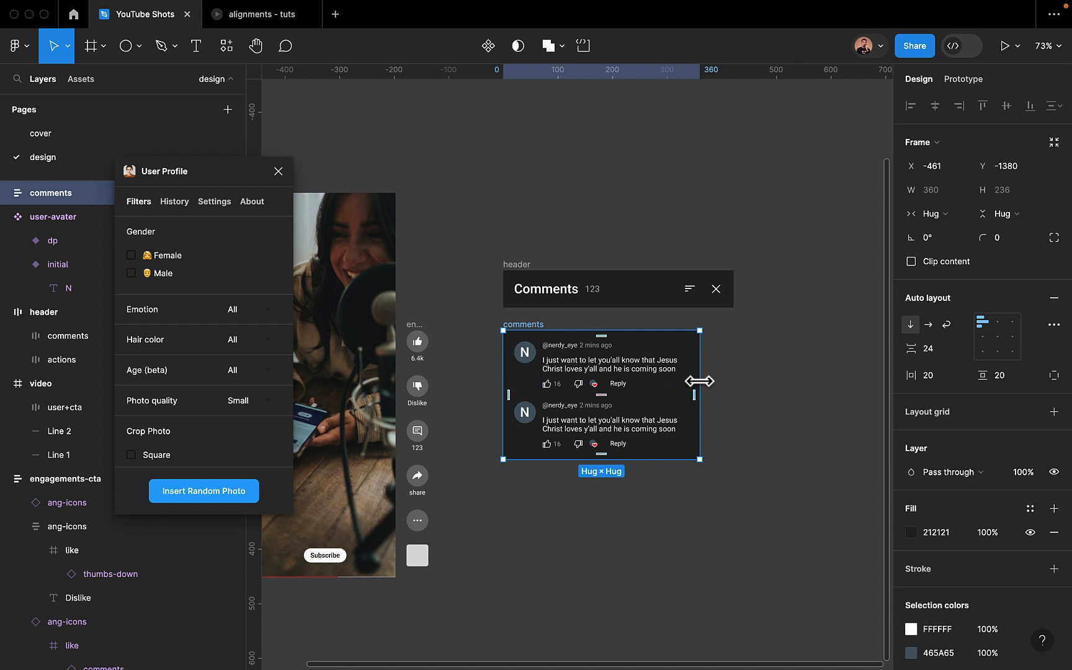
pyautogui.moveTo(699, 380); pyautogui.dragTo(733, 381)
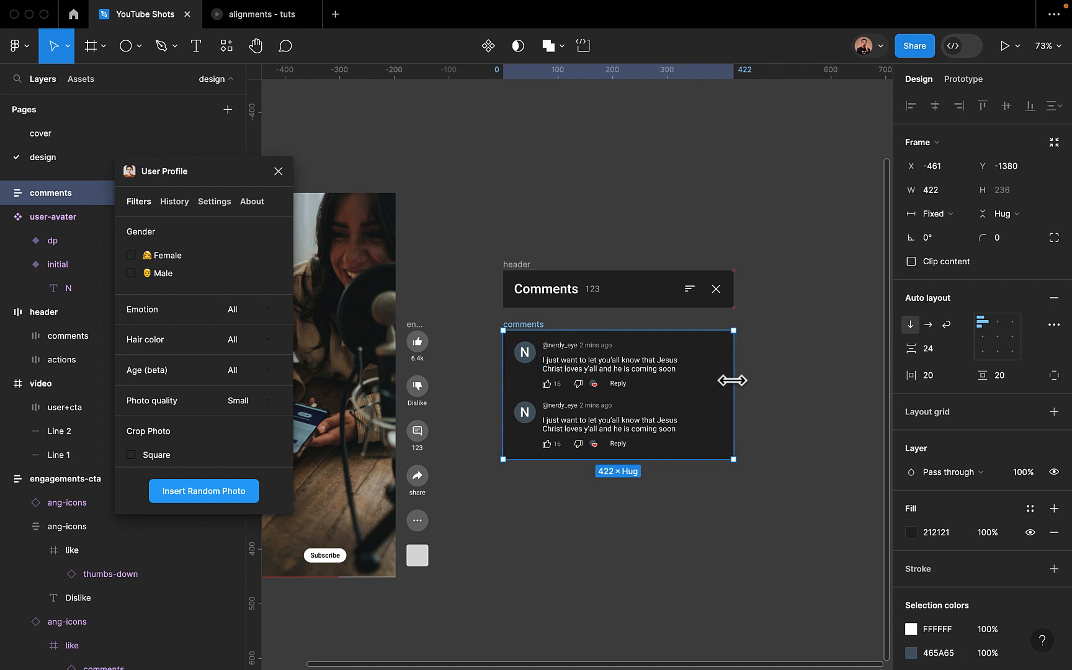
# Set the first user-comments row's horizontal resizing to Fill within the comments frame
pyautogui.click(641, 383)
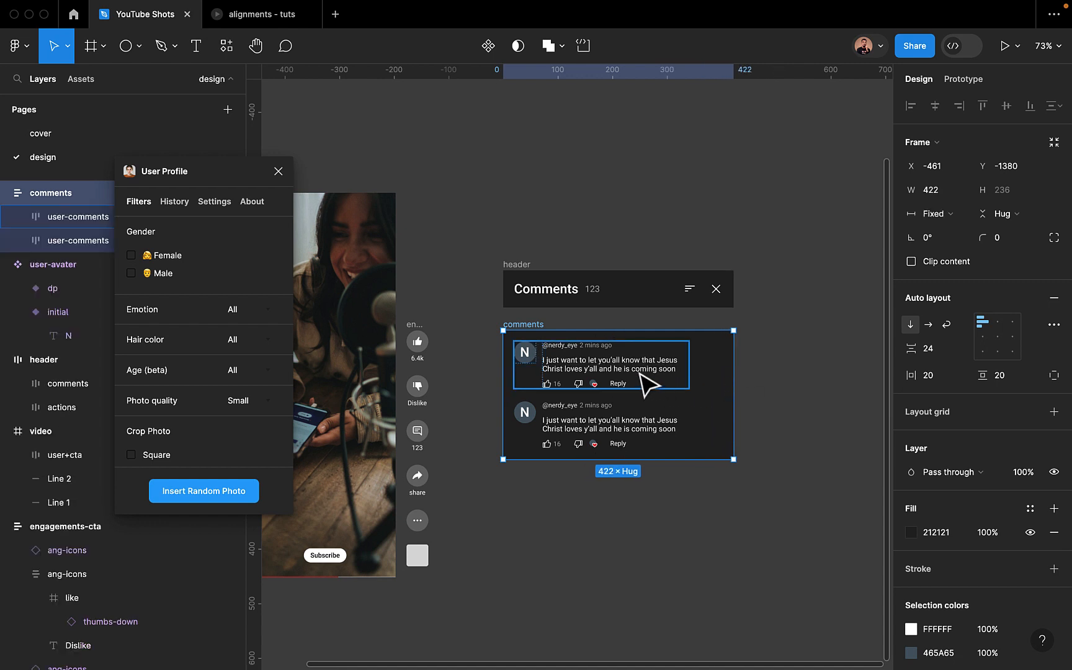
pyautogui.click(952, 214)
pyautogui.click(969, 231)
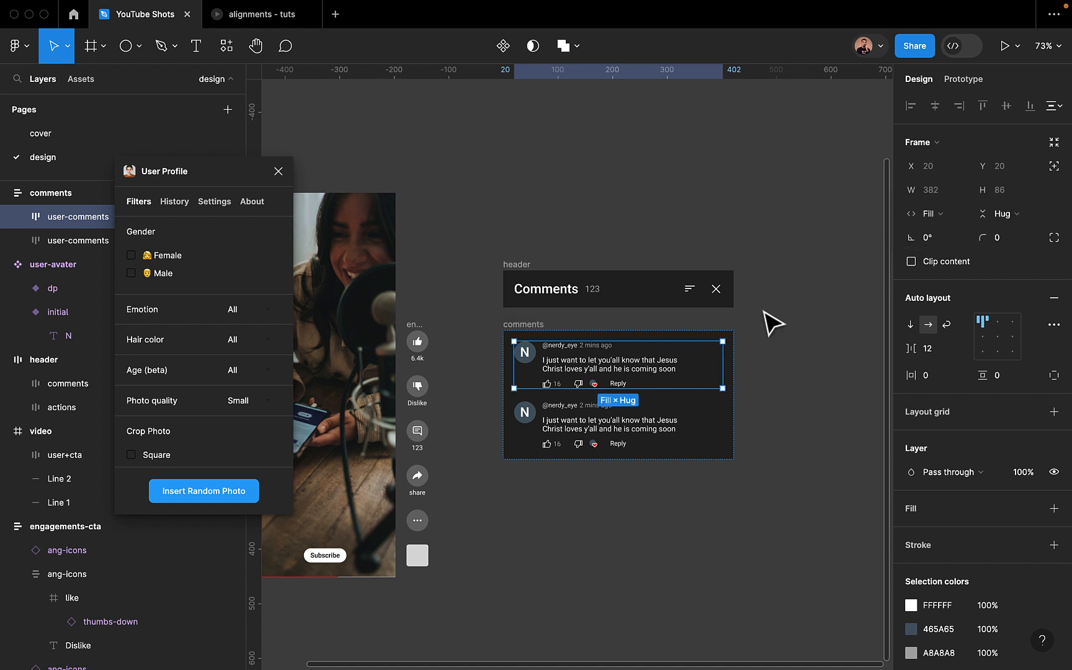
# Set the horizontal resizing of the first row's comment text and of its enclosing comment frame to Fill container
pyautogui.doubleClick(647, 363)
pyautogui.doubleClick(647, 363)
pyautogui.click(948, 191)
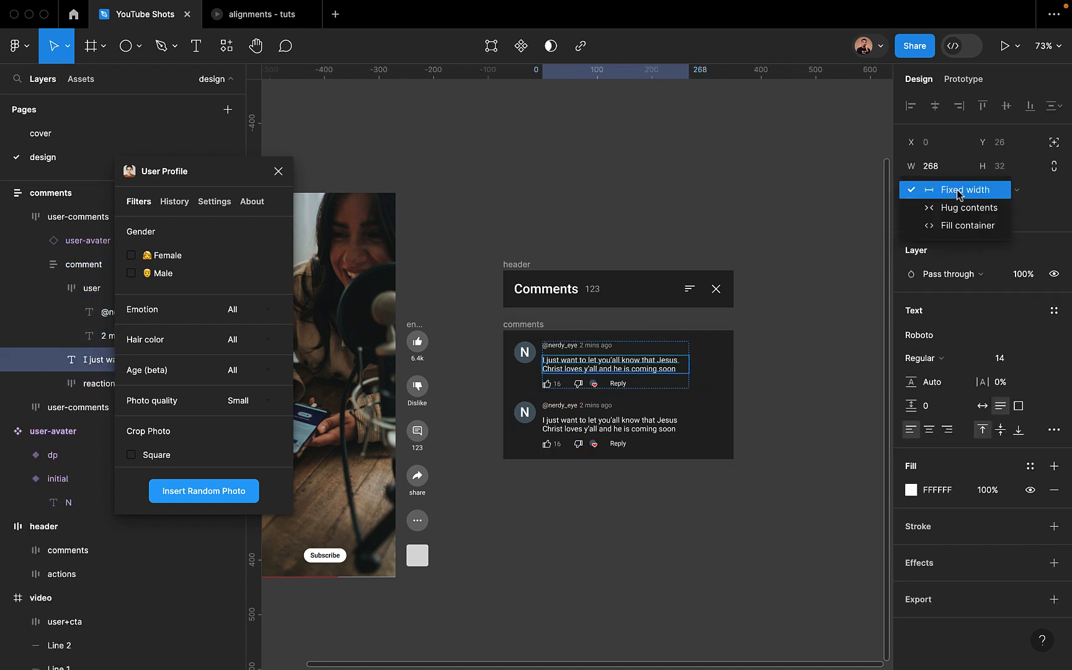
pyautogui.click(963, 225)
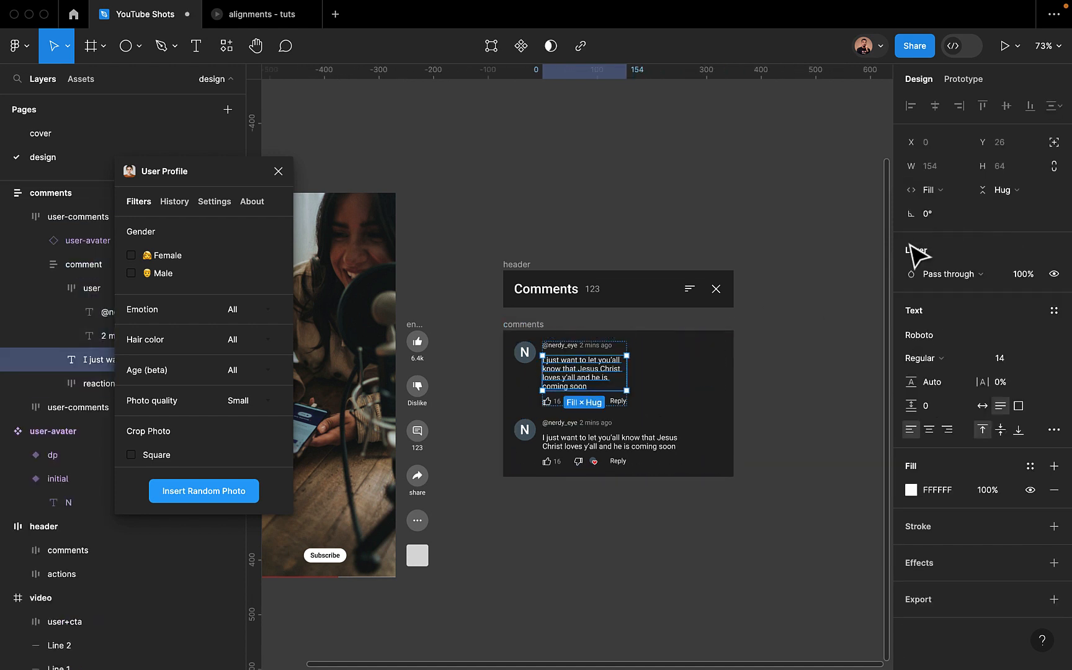
pyautogui.click(624, 355)
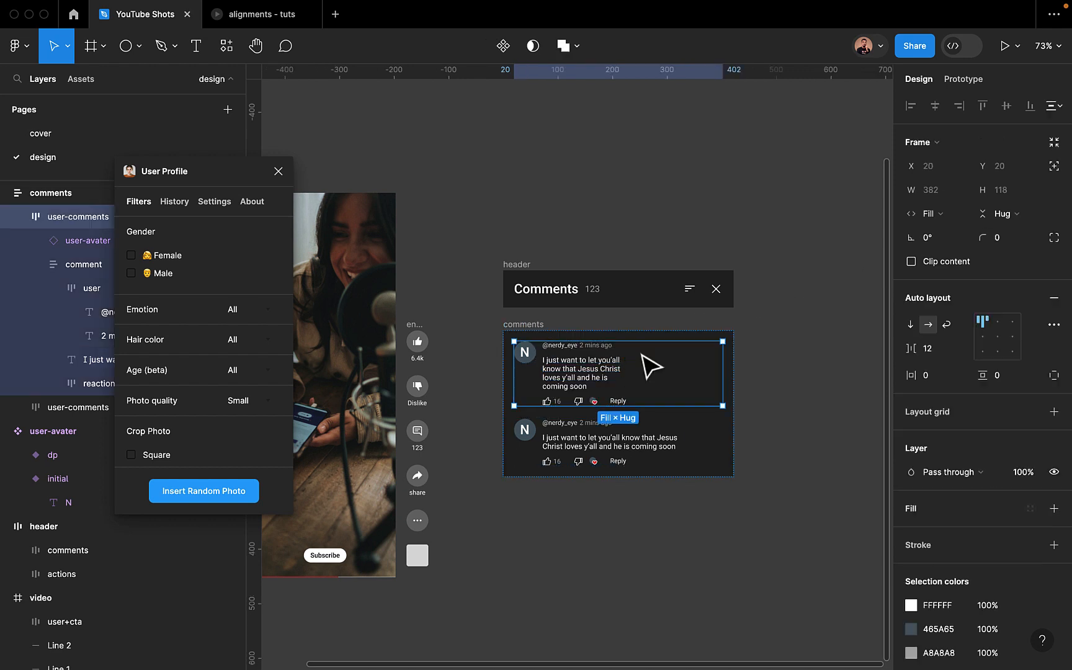
pyautogui.click(599, 365)
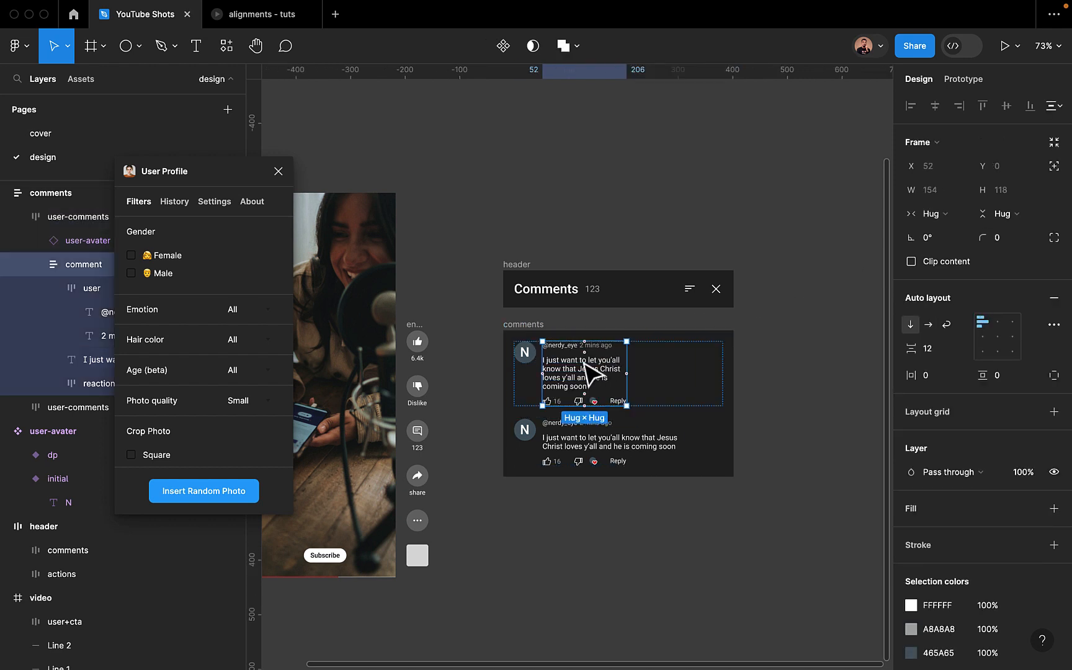
pyautogui.click(959, 217)
pyautogui.click(957, 230)
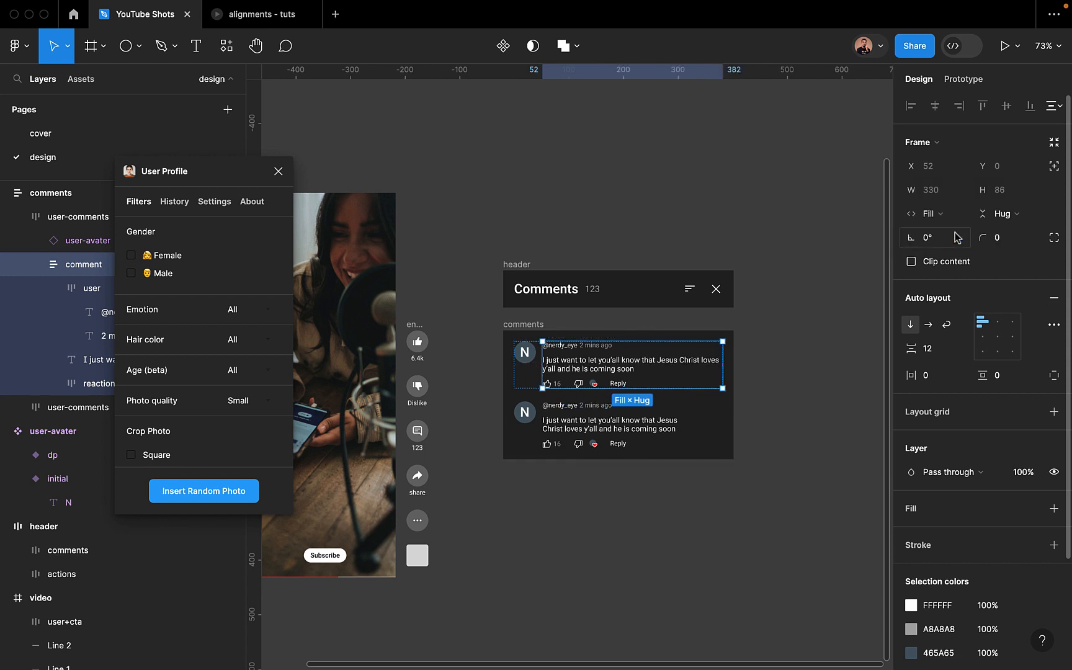
# Duplicate the first user-comments row and delete the old, narrower second row
pyautogui.click(652, 428)
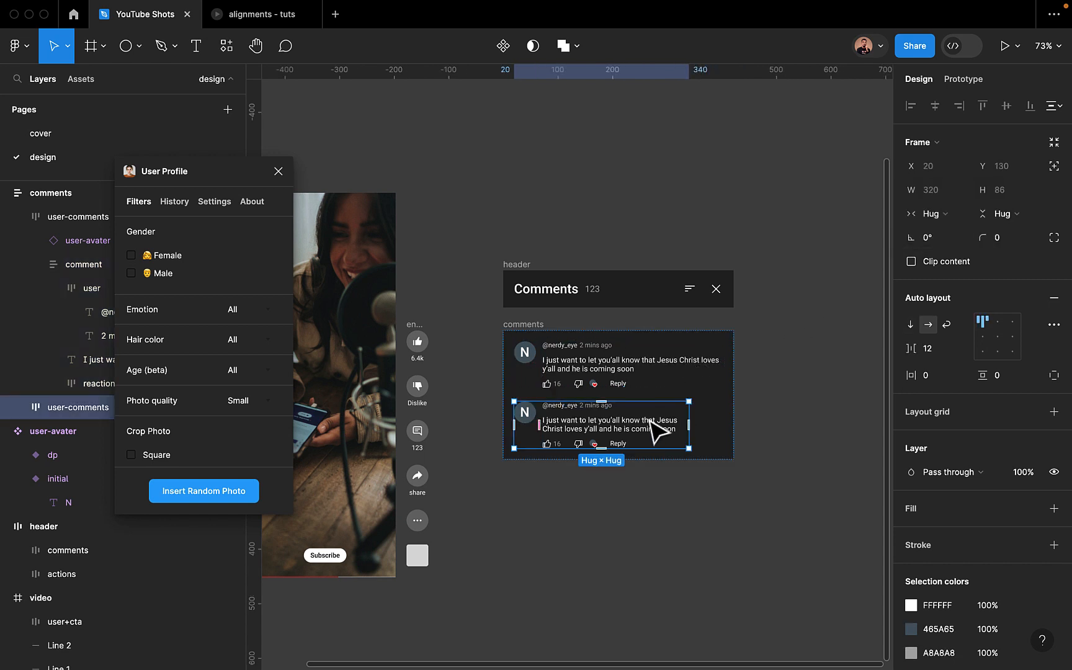
pyautogui.click(647, 377)
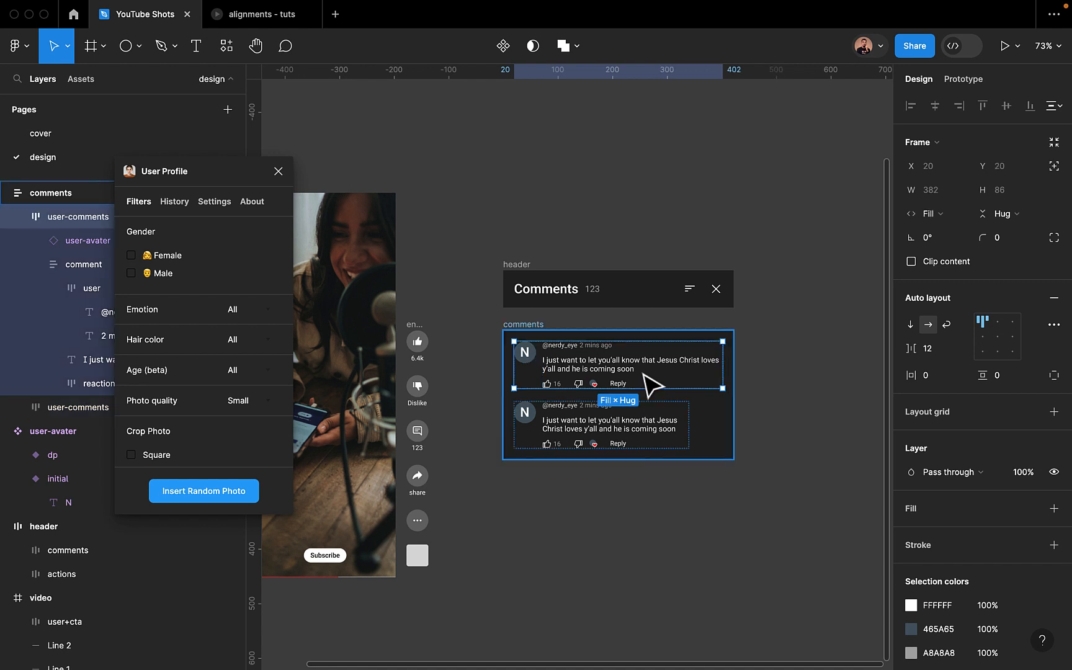
pyautogui.press('super+d')
pyautogui.click(652, 497)
pyautogui.press('Delete')
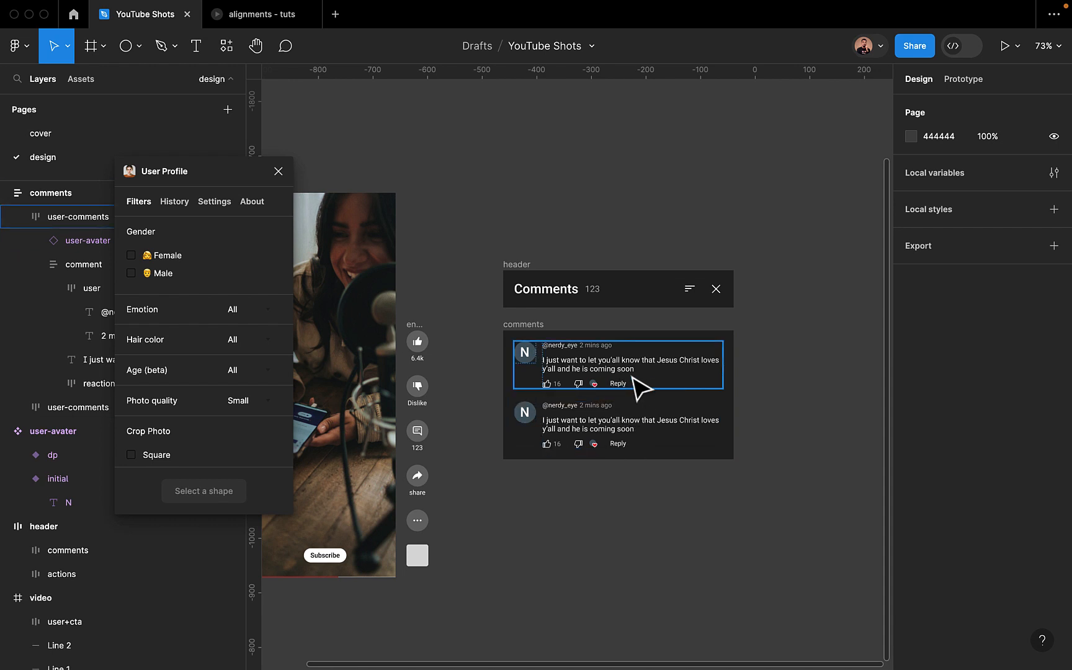
# Duplicate the second user-comments row three times and move the comments frame up closer beneath the header
pyautogui.click(642, 431)
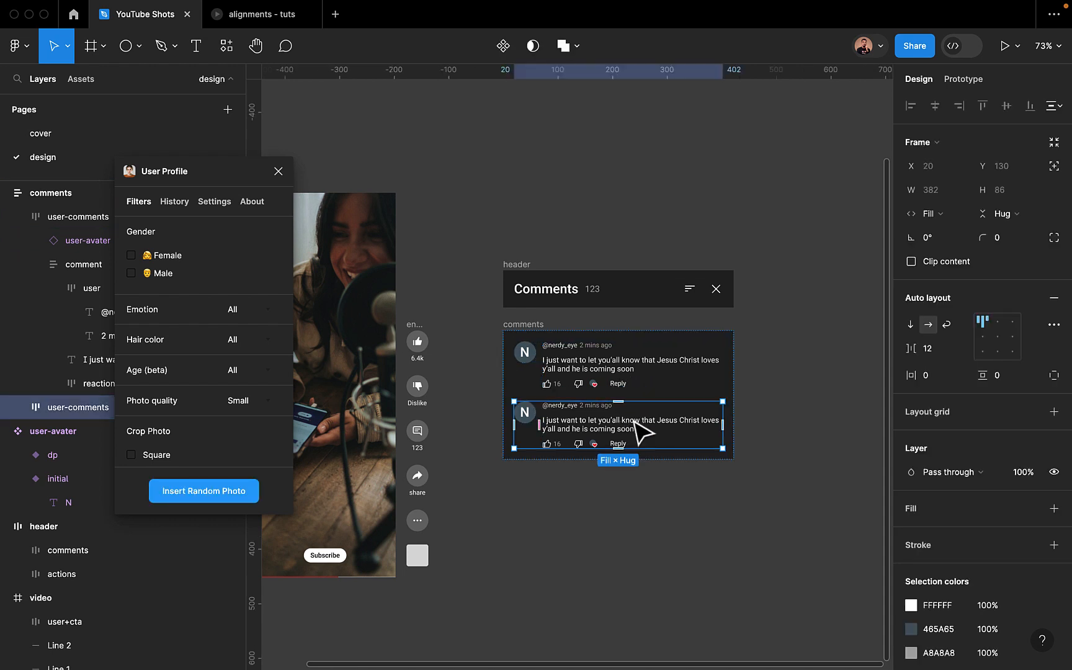
pyautogui.hotkey('ctrl', 'd')
pyautogui.hotkey('ctrl', 'd')
pyautogui.hotkey('ctrl', 'd')
pyautogui.scroll(-3, 642, 431)
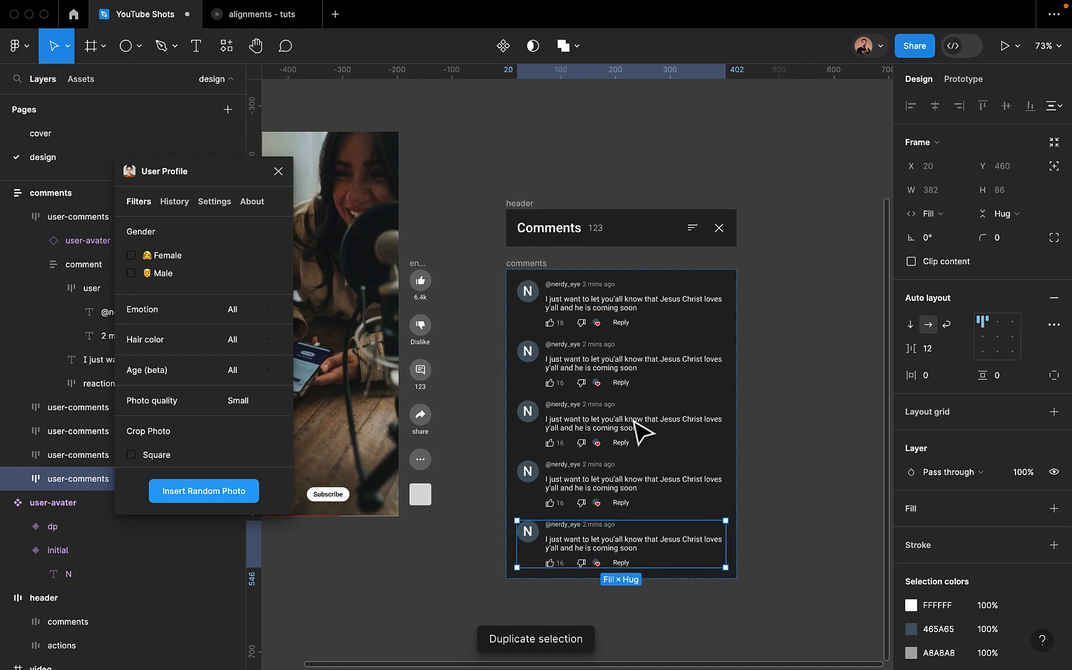
pyautogui.moveTo(528, 241)
pyautogui.mouseDown()
pyautogui.moveTo(528, 217)
pyautogui.moveTo(513, 219)
pyautogui.moveTo(513, 233)
pyautogui.mouseUp()
pyautogui.click(484, 312)
# Examine the comments panel and its add-comment row in the alignments - tuts prototype, closing and reopening the panel, and return to the YouTube Shots design
pyautogui.click(254, 14)
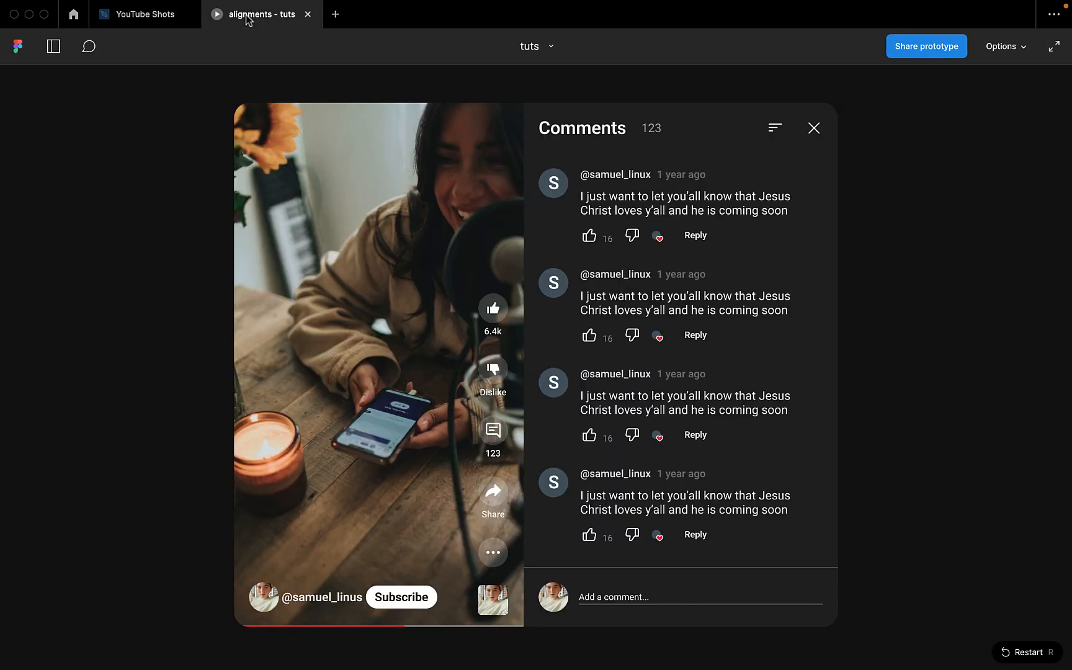
pyautogui.click(708, 594)
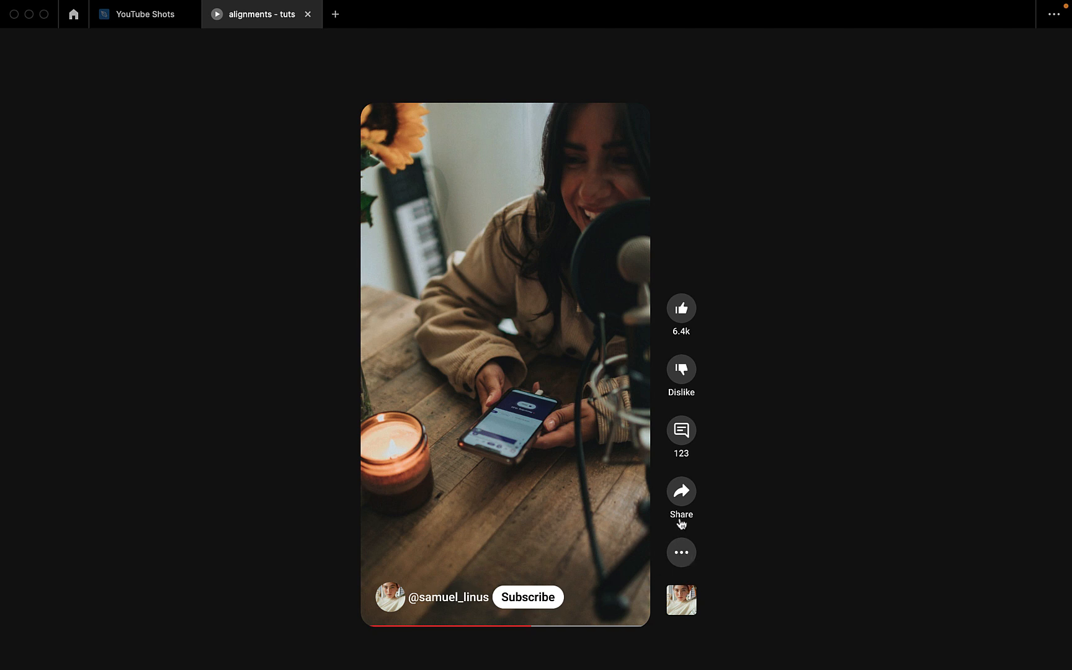
pyautogui.click(681, 433)
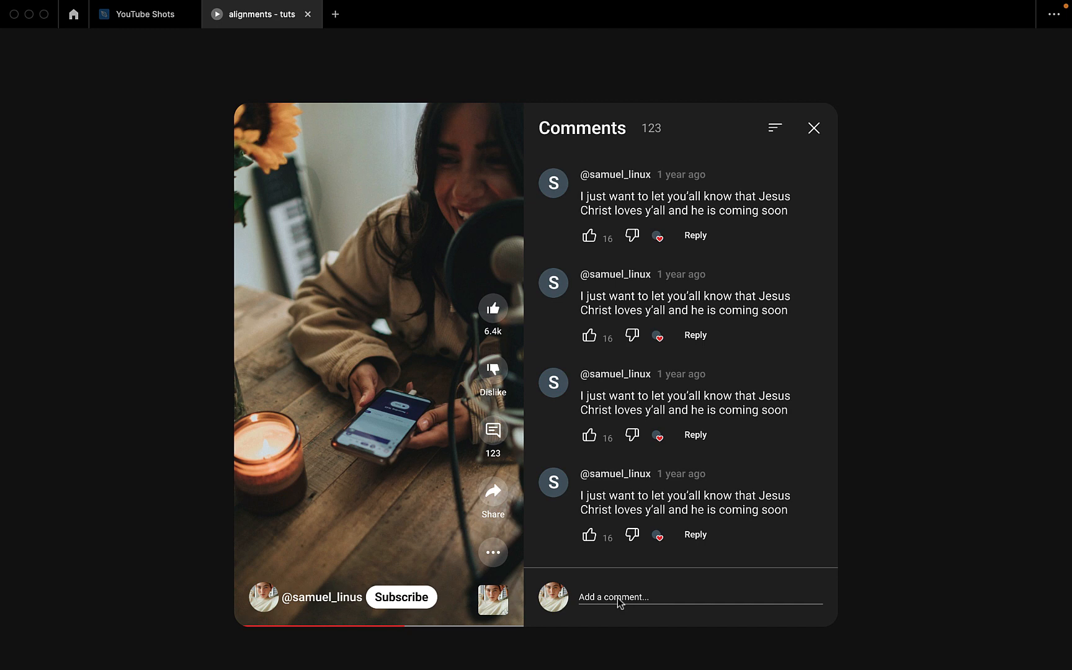
pyautogui.click(149, 15)
pyautogui.scroll(-5, 493, 400)
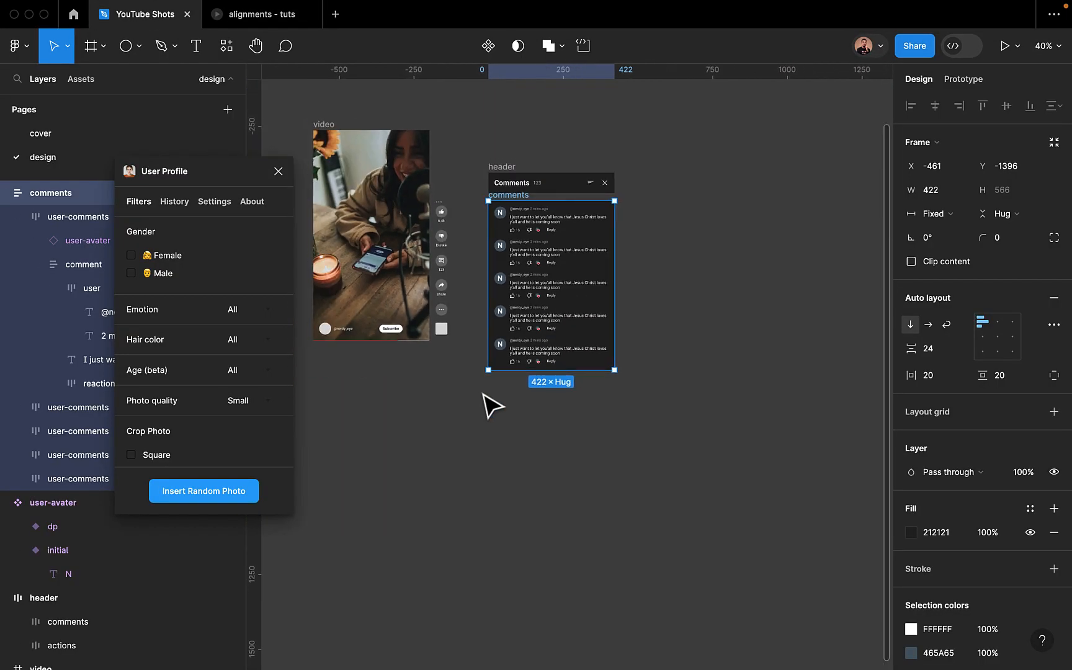
# Clear the selection and close the User Profile plugin window
pyautogui.click(493, 404)
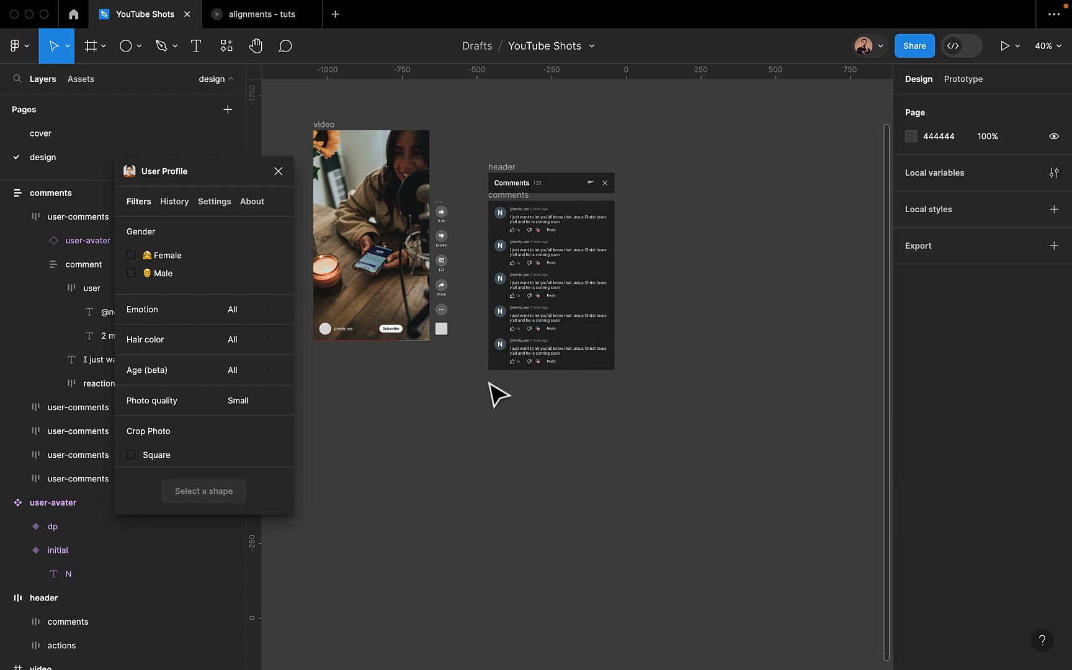
pyautogui.click(502, 347)
pyautogui.click(482, 446)
pyautogui.moveTo(230, 180); pyautogui.dragTo(313, 344)
pyautogui.click(363, 335)
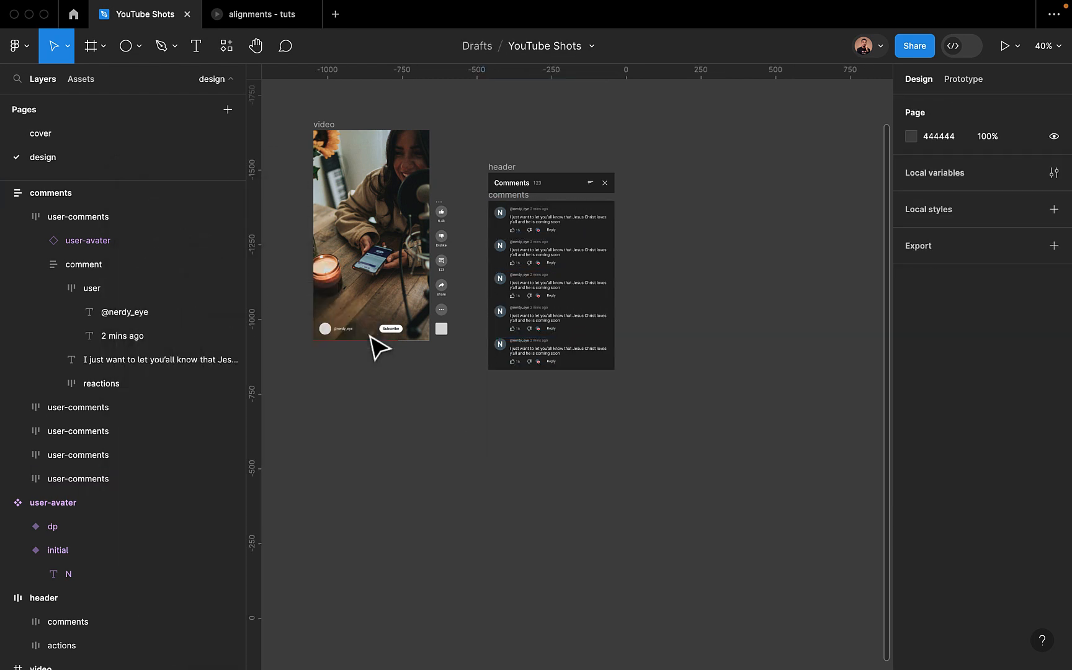
# Place a user-avater instance with its state set to dp just below the comments frame, near its left edge
pyautogui.click(81, 80)
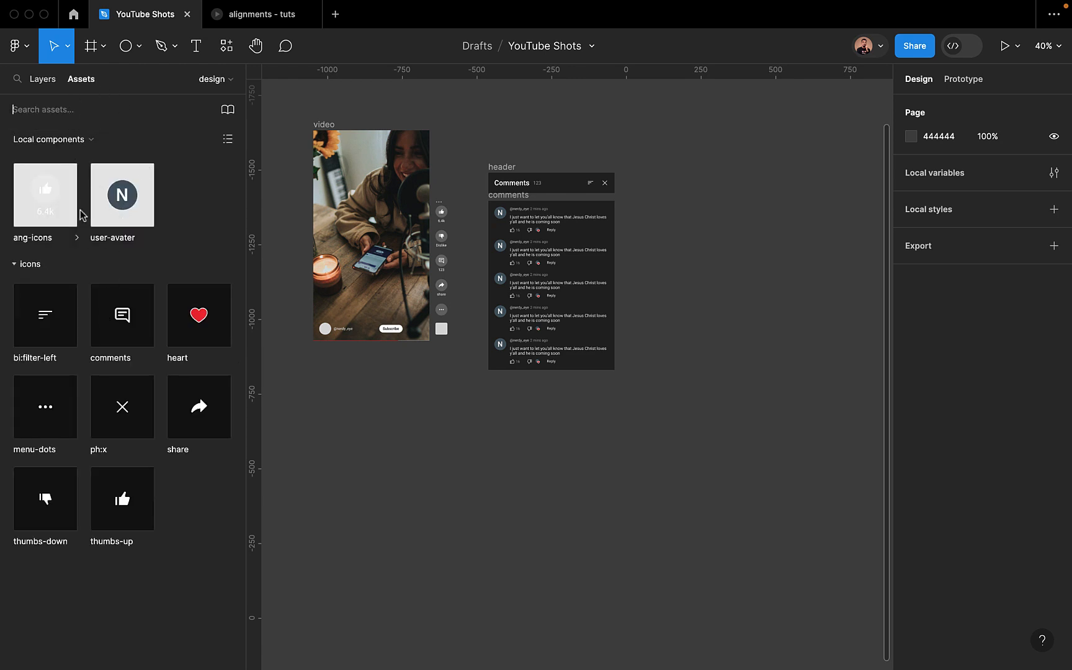
pyautogui.moveTo(120, 198); pyautogui.dragTo(532, 409)
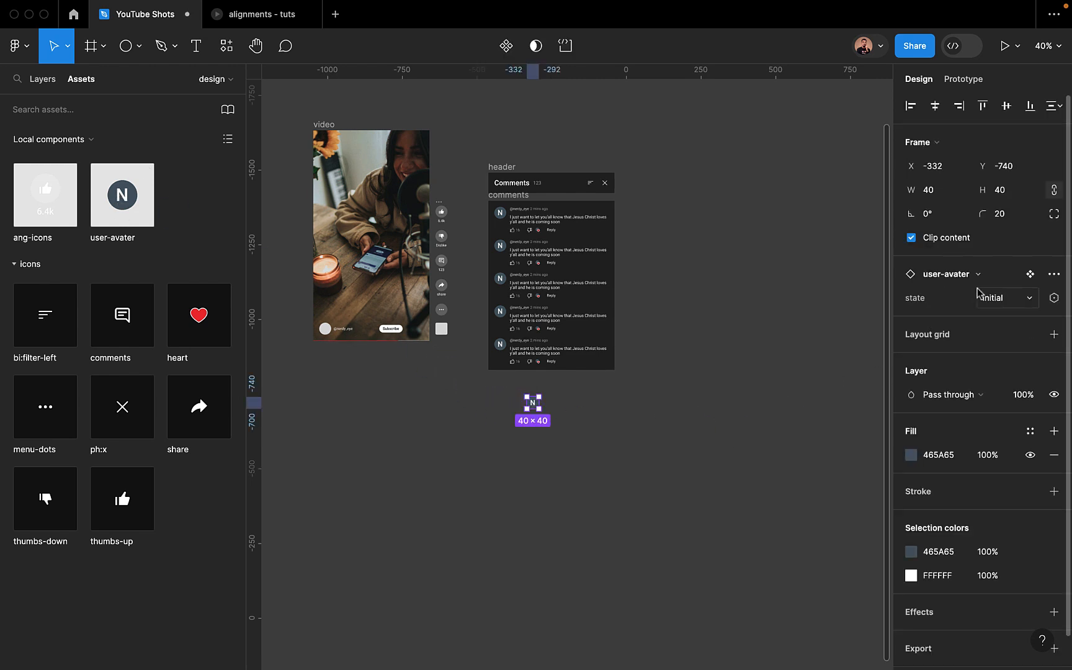
pyautogui.click(1010, 298)
pyautogui.click(984, 315)
pyautogui.scroll(5, 643, 402)
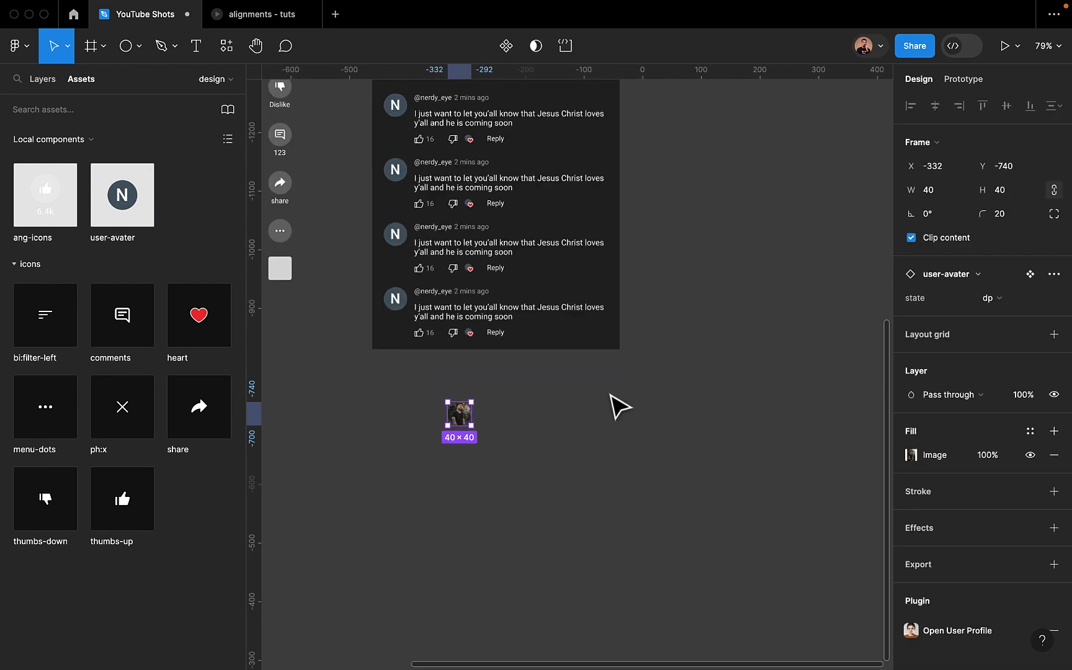
pyautogui.moveTo(461, 430); pyautogui.dragTo(397, 388)
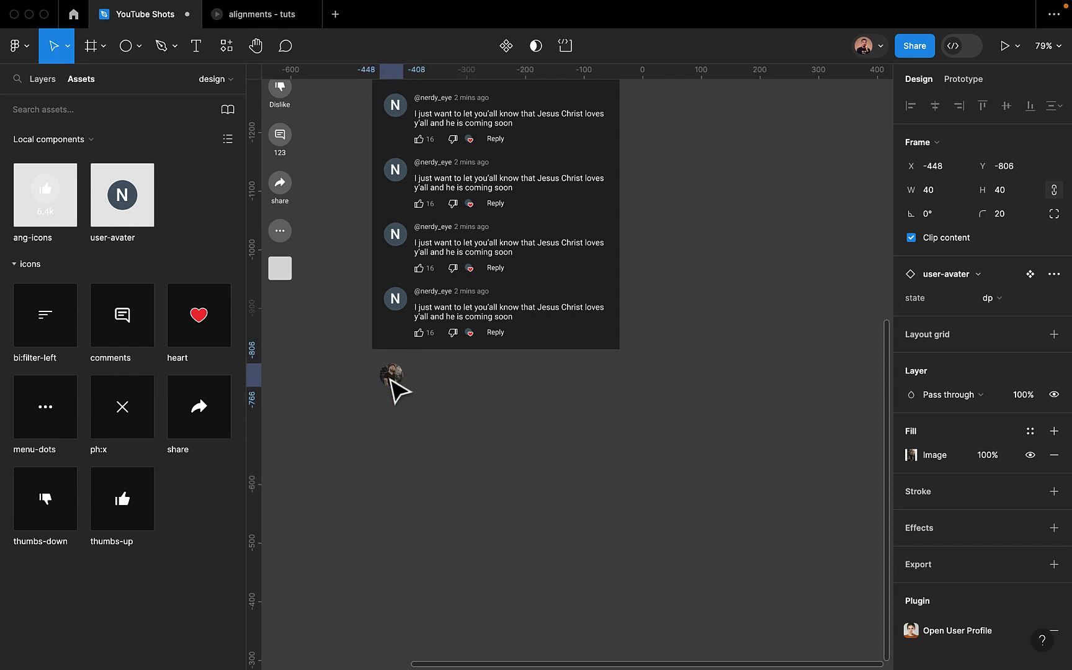
pyautogui.scroll(3, 396, 389)
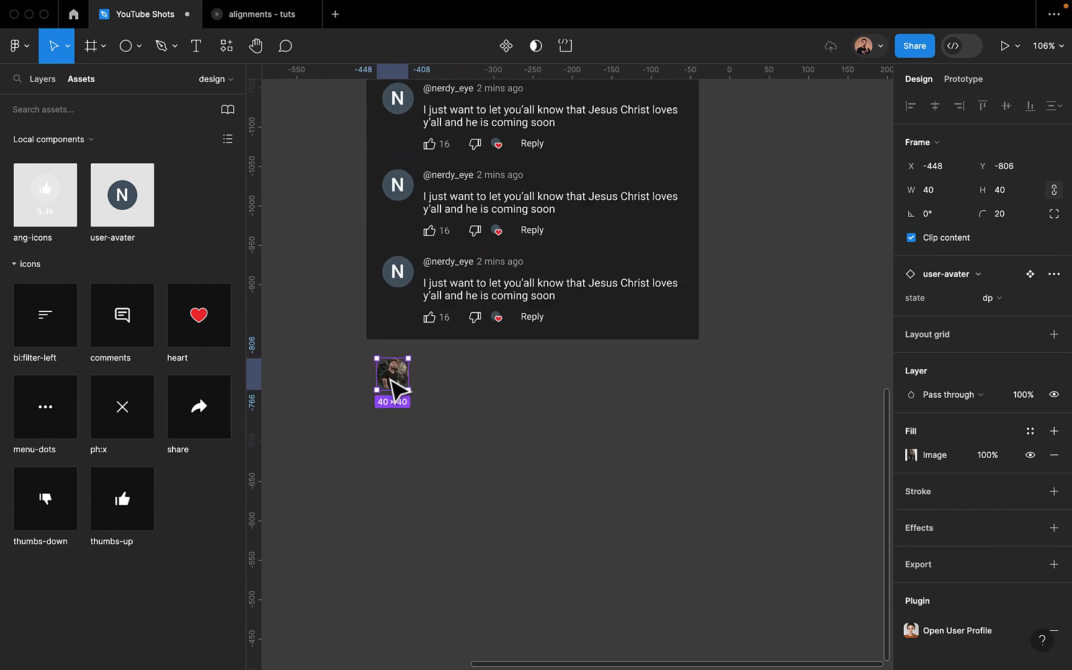
pyautogui.click(437, 402)
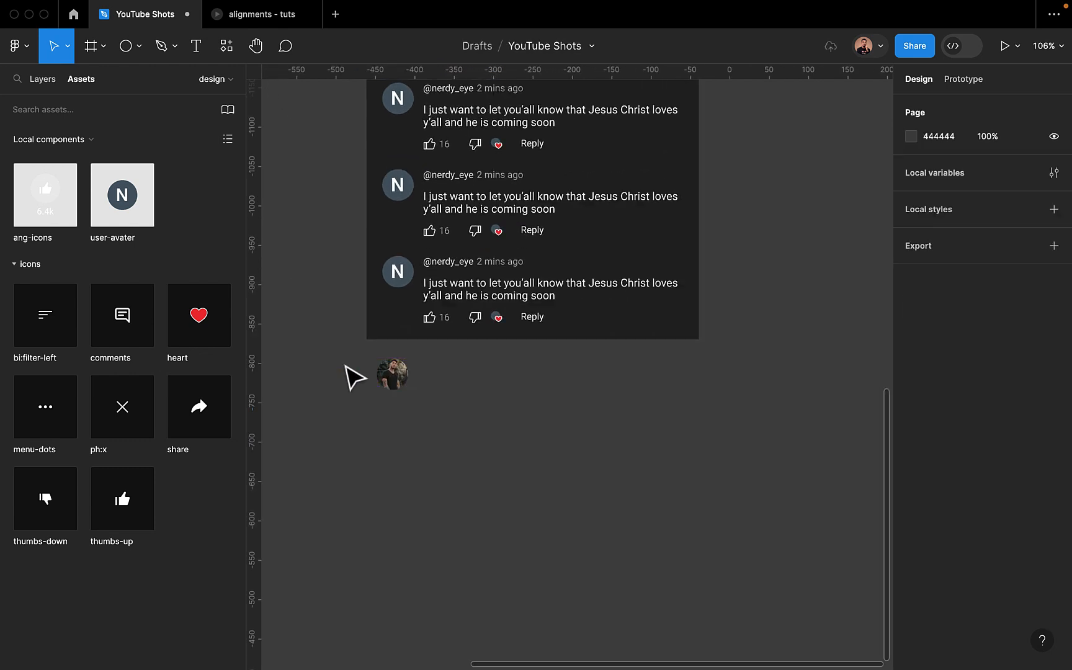
# Add the text "Add a comment..." beside the photo avatar below the comments frame
pyautogui.click(197, 47)
pyautogui.click(428, 371)
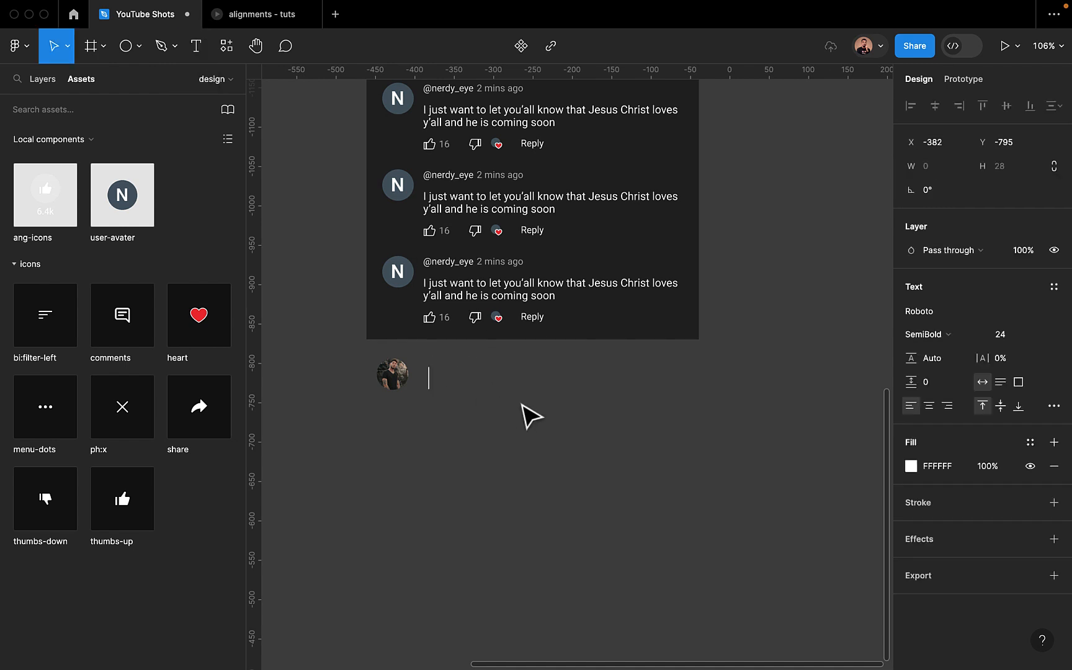
pyautogui.write('Add a c')
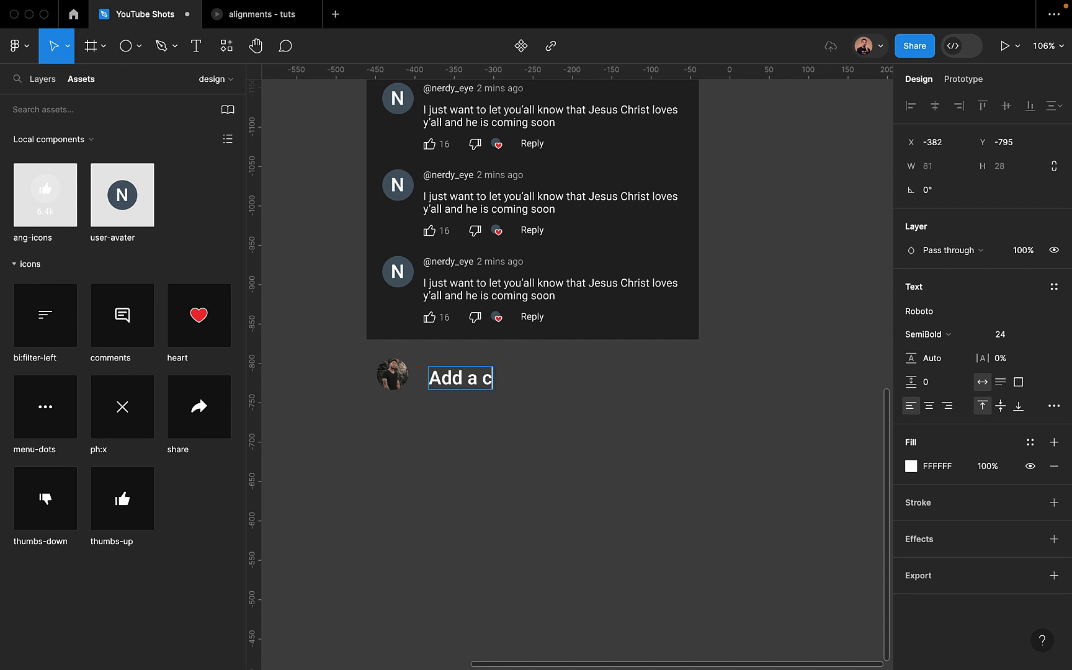
pyautogui.write('ommen')
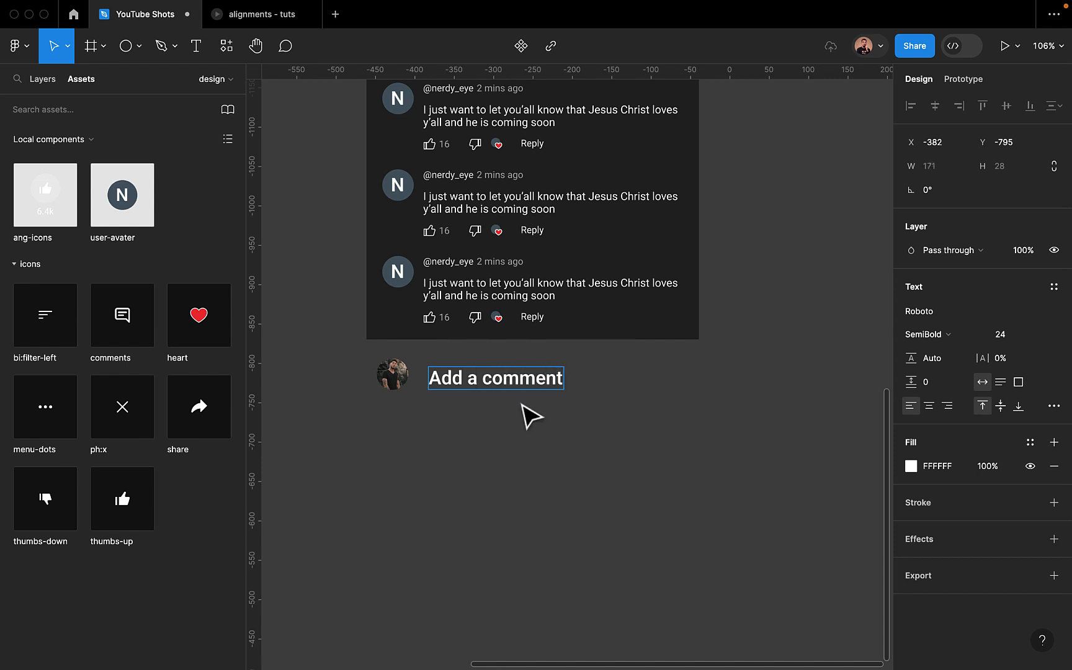
pyautogui.write('t')
pyautogui.press('Escape')
pyautogui.doubleClick(512, 389)
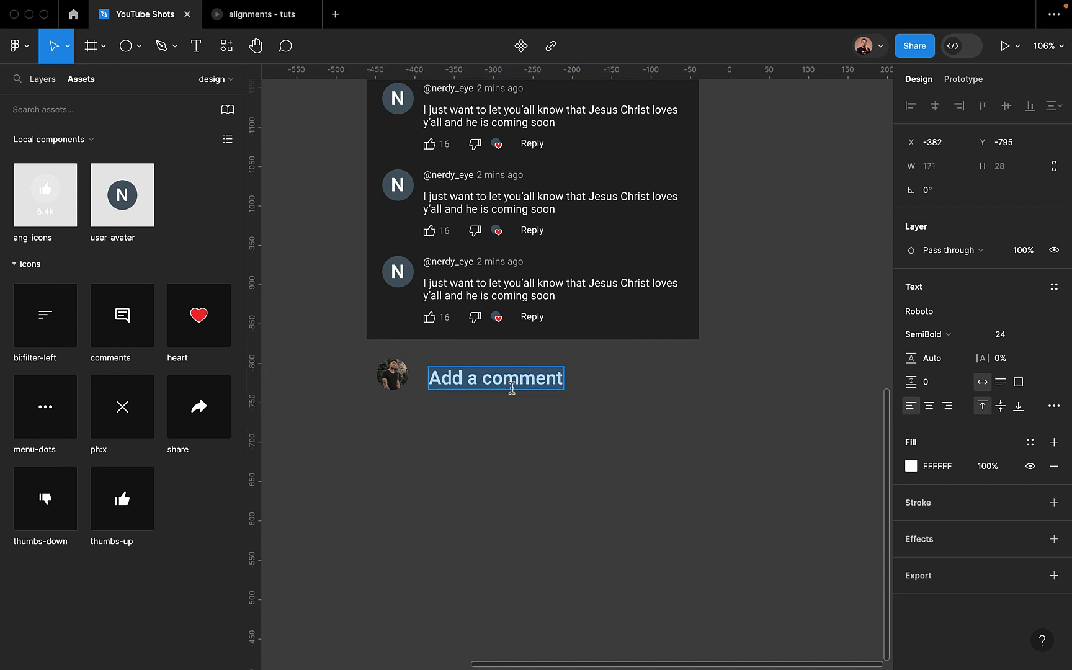
pyautogui.press('Right')
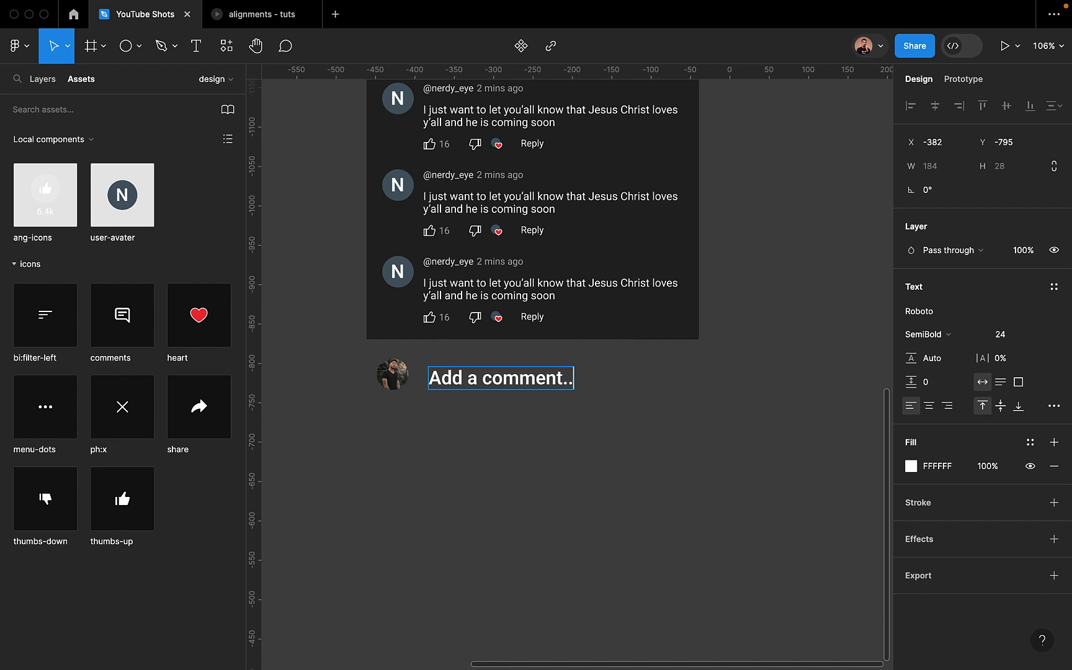
pyautogui.press('Escape')
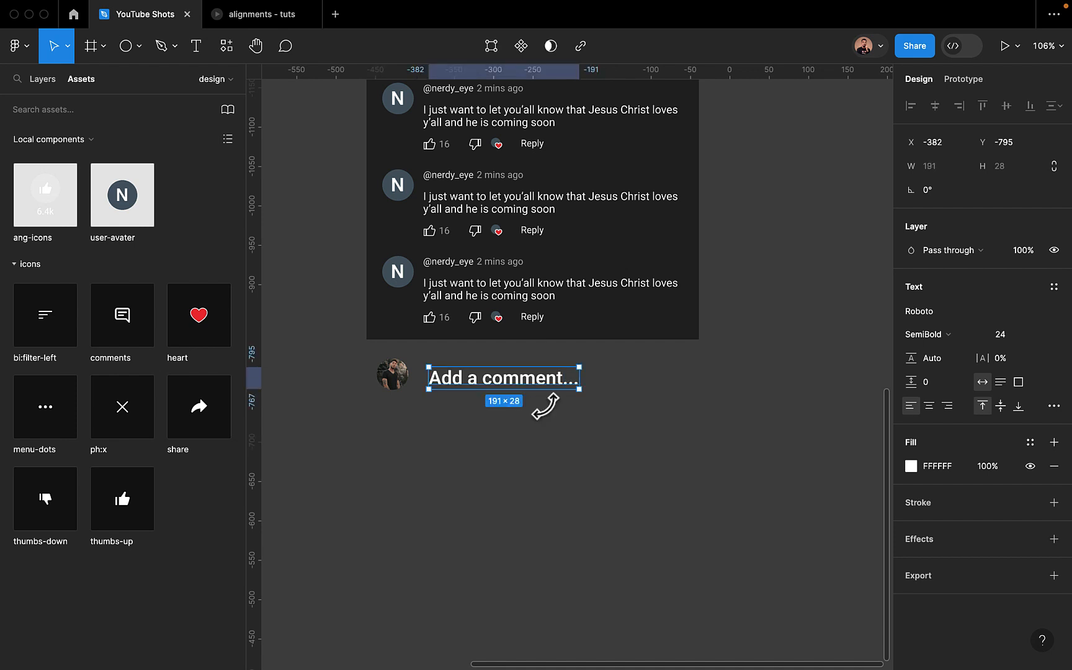
# Set the "Add a comment..." text to Roboto Regular at size 16
pyautogui.click(969, 334)
pyautogui.click(956, 316)
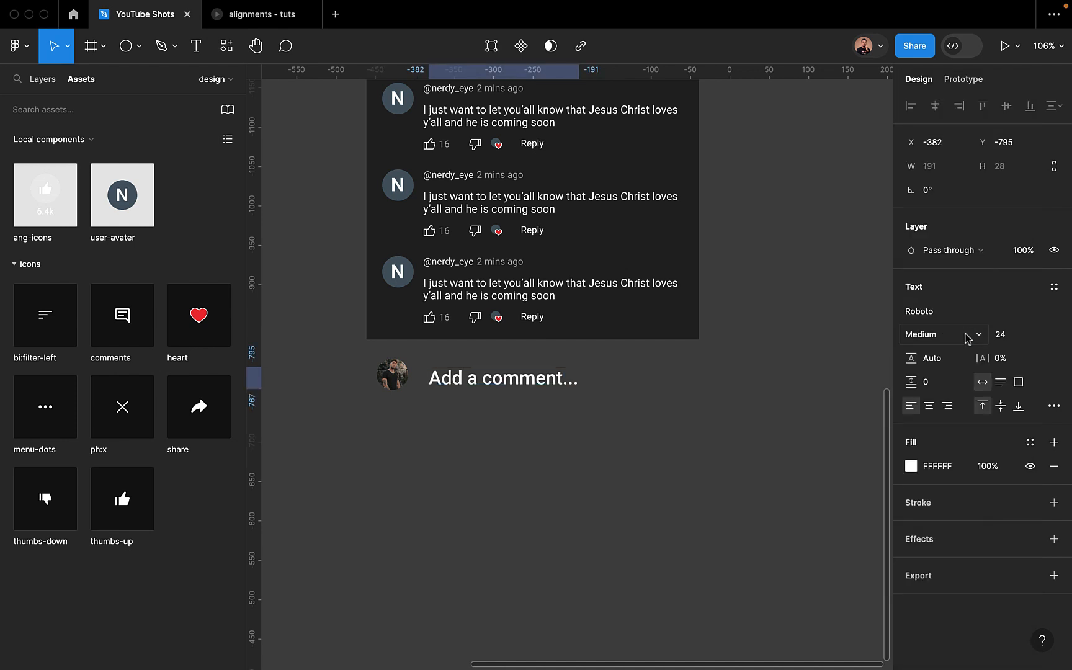
pyautogui.click(966, 337)
pyautogui.click(961, 317)
pyautogui.click(1002, 338)
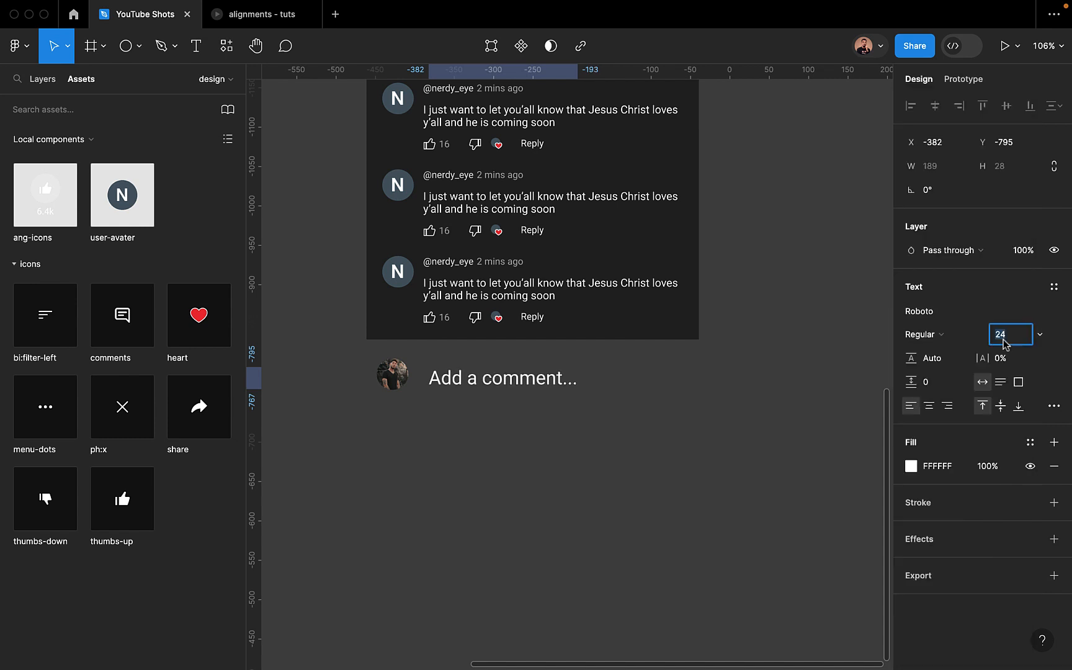
pyautogui.write('16')
pyautogui.press('Return')
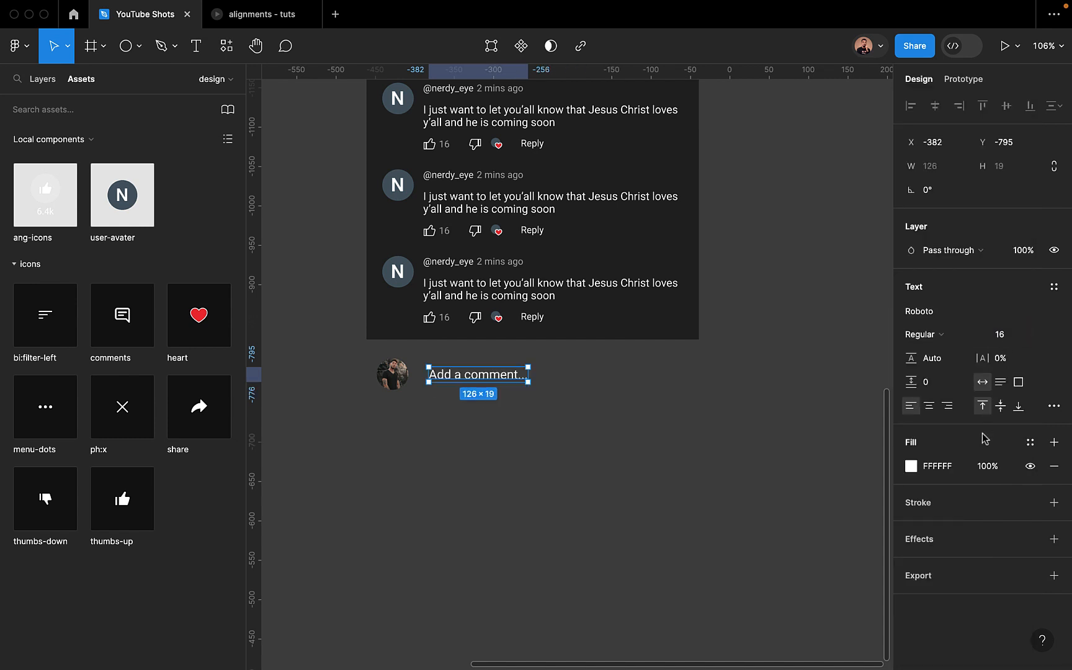
# Change the fill of the "Add a comment..." text to the light grey C4C4C4
pyautogui.click(911, 466)
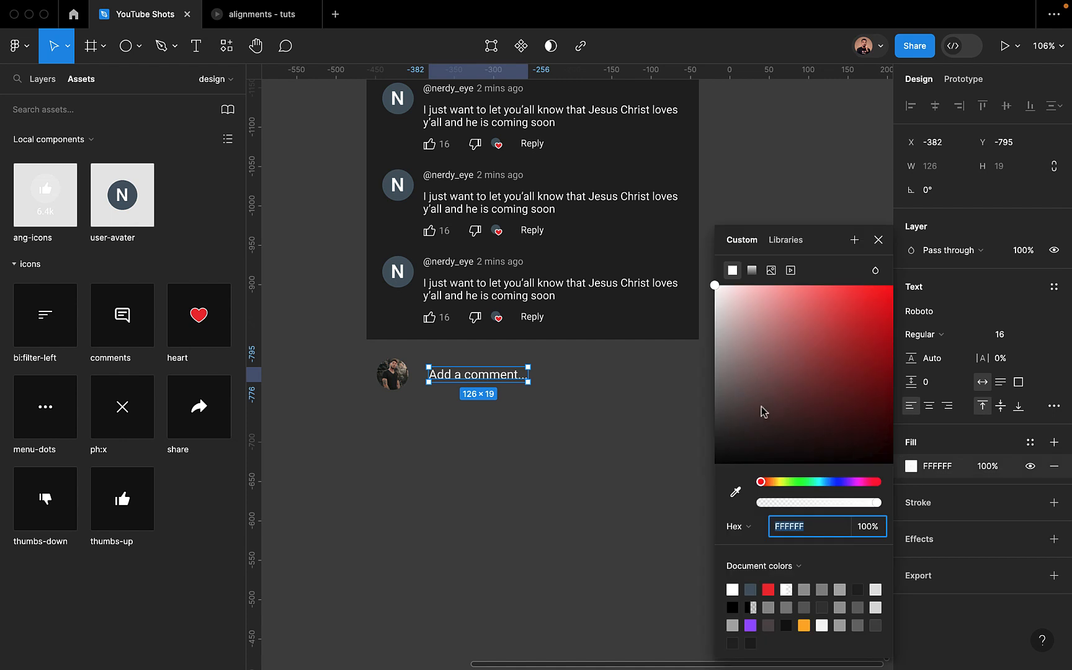
pyautogui.moveTo(738, 372); pyautogui.dragTo(689, 332)
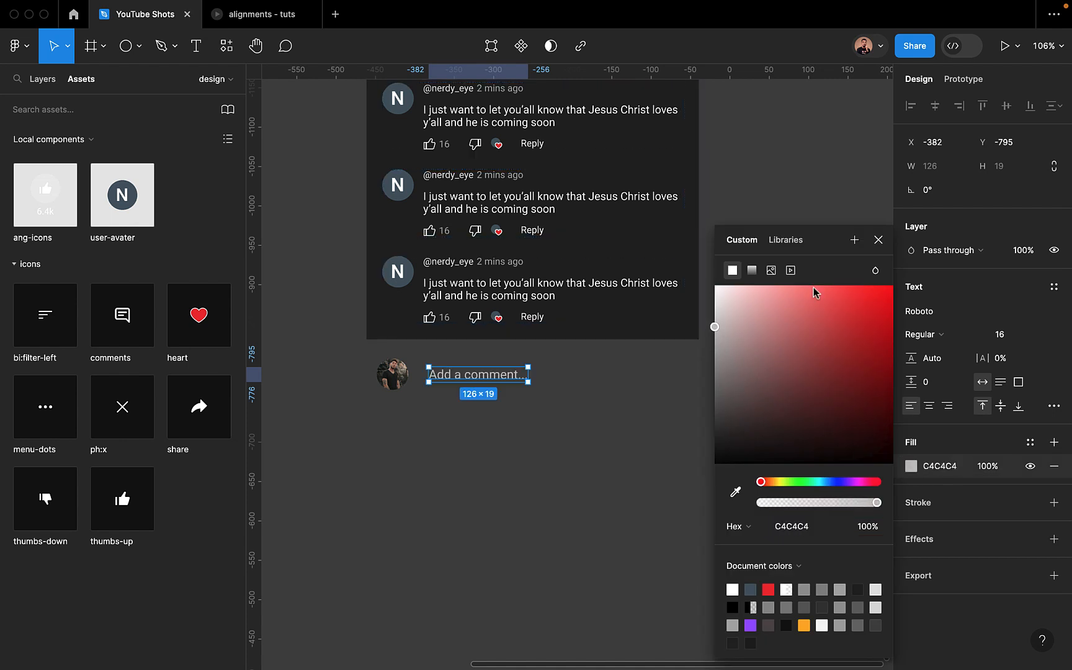
pyautogui.click(878, 240)
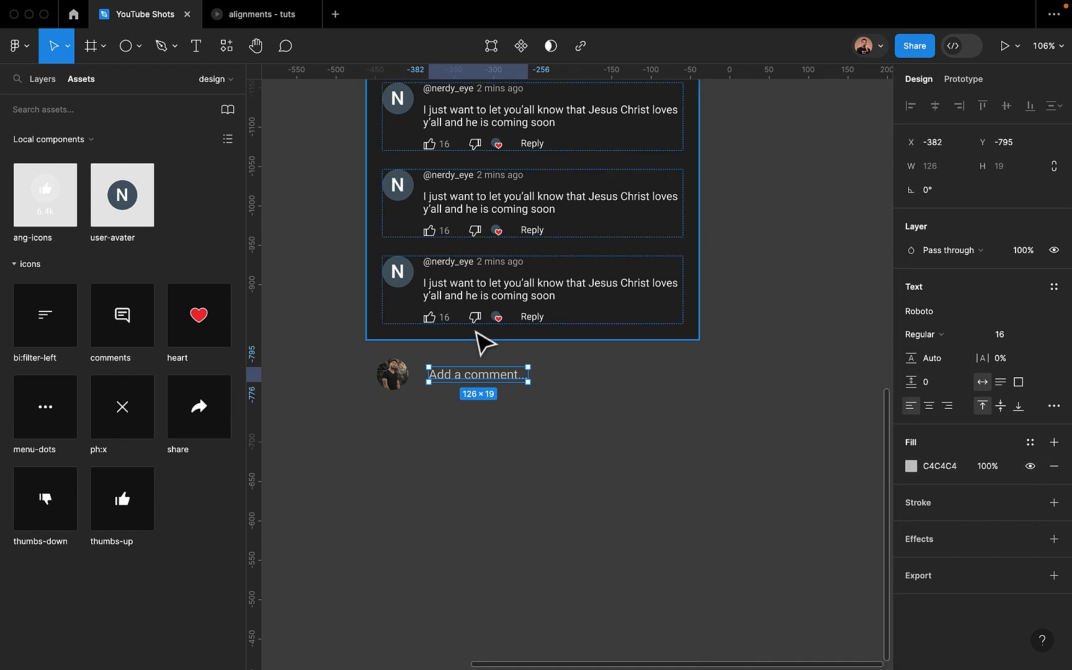
# Draw a horizontal line about 328 px long just below the "Add a comment..." text
pyautogui.click(139, 48)
pyautogui.click(116, 99)
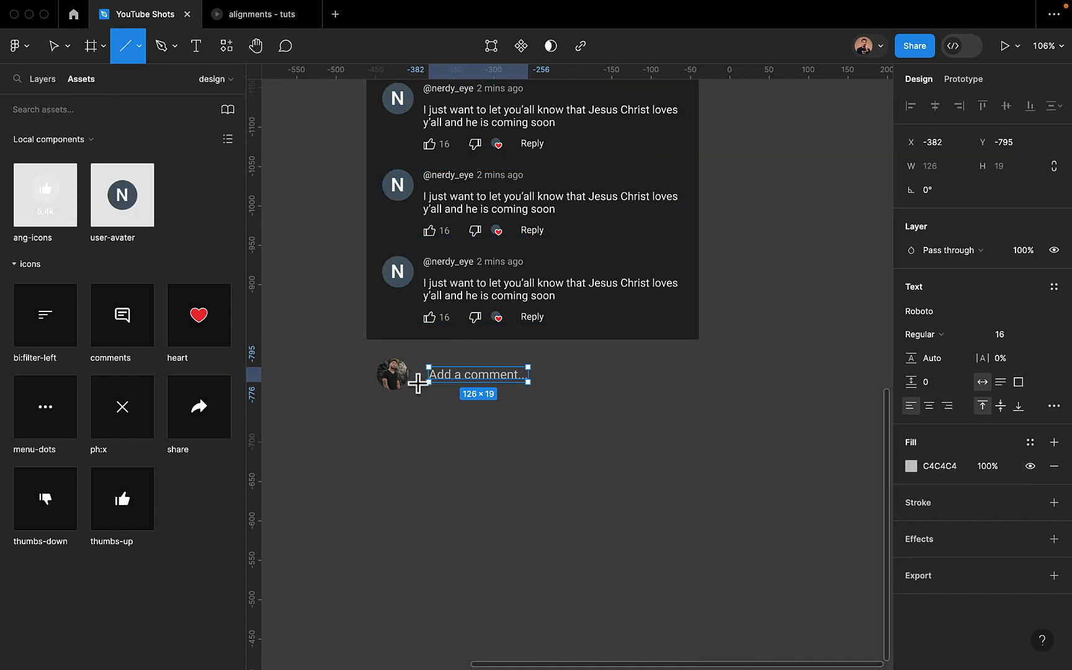
pyautogui.scroll(4, 435, 407)
pyautogui.moveTo(424, 381)
pyautogui.mouseDown()
pyautogui.moveTo(617, 406)
pyautogui.moveTo(725, 380)
pyautogui.moveTo(830, 381)
pyautogui.mouseUp()
pyautogui.click(683, 438)
pyautogui.click(514, 382)
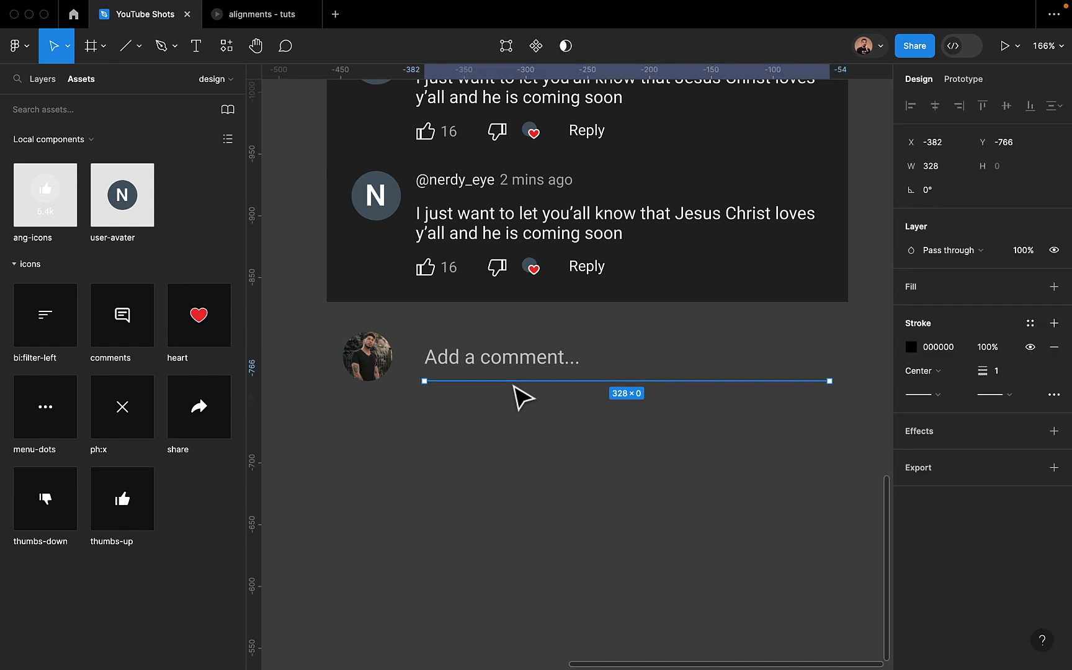
# Set the line's stroke to grey 8B8B8B and apply the same colour to the "Add a comment..." text
pyautogui.click(911, 347)
pyautogui.moveTo(757, 343)
pyautogui.mouseDown()
pyautogui.moveTo(677, 323)
pyautogui.moveTo(665, 376)
pyautogui.mouseUp()
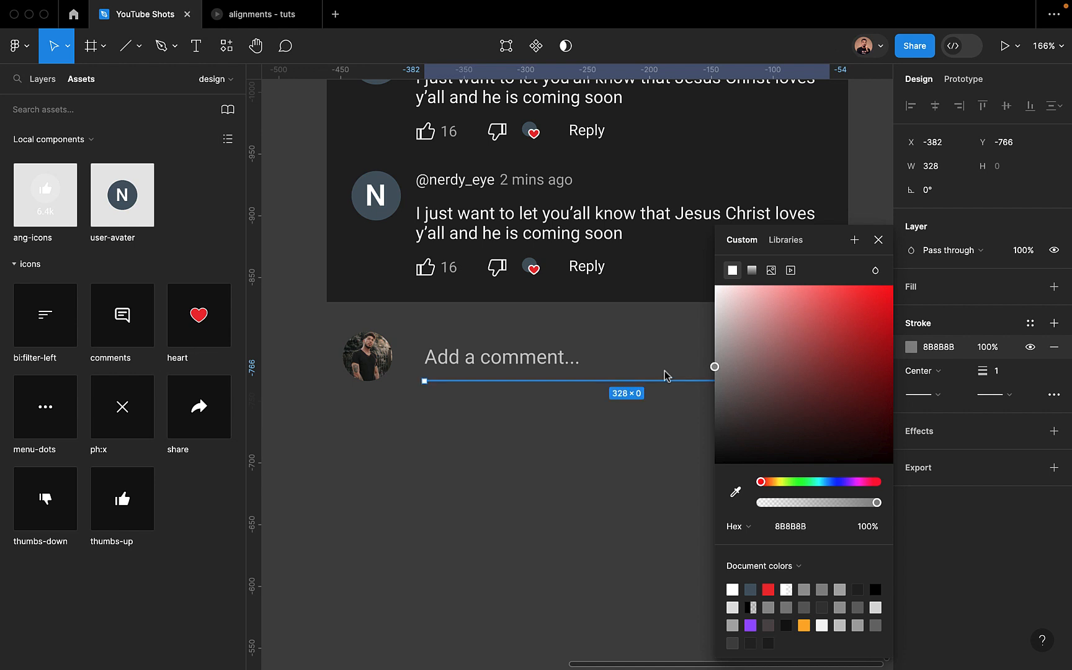
pyautogui.click(940, 351)
pyautogui.hotkey('ctrl', 'c')
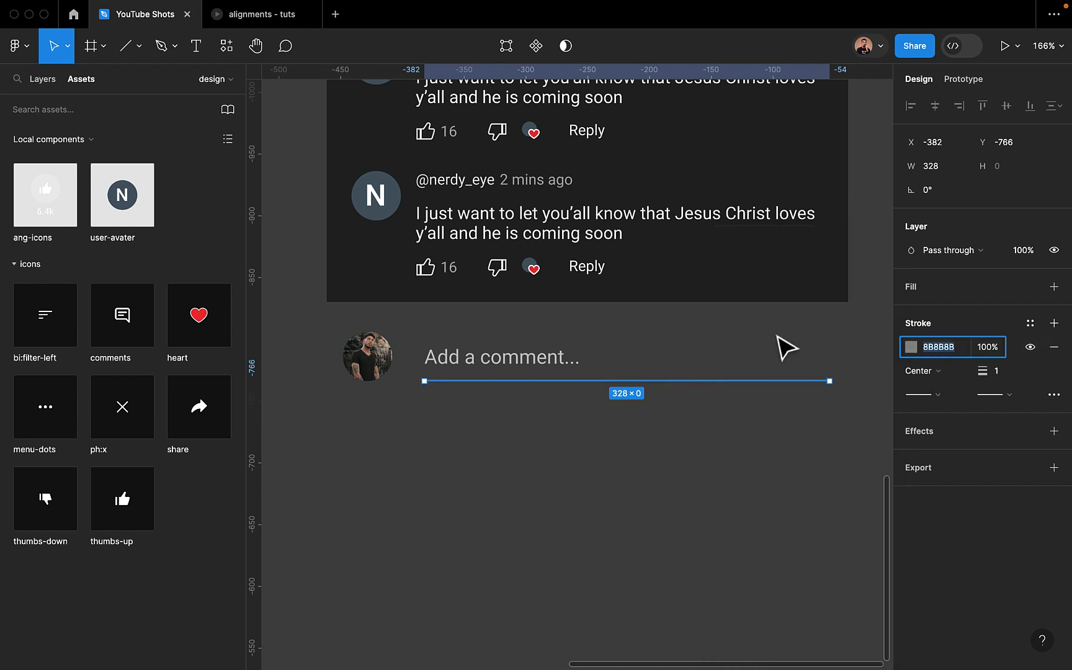
pyautogui.click(577, 360)
pyautogui.click(940, 472)
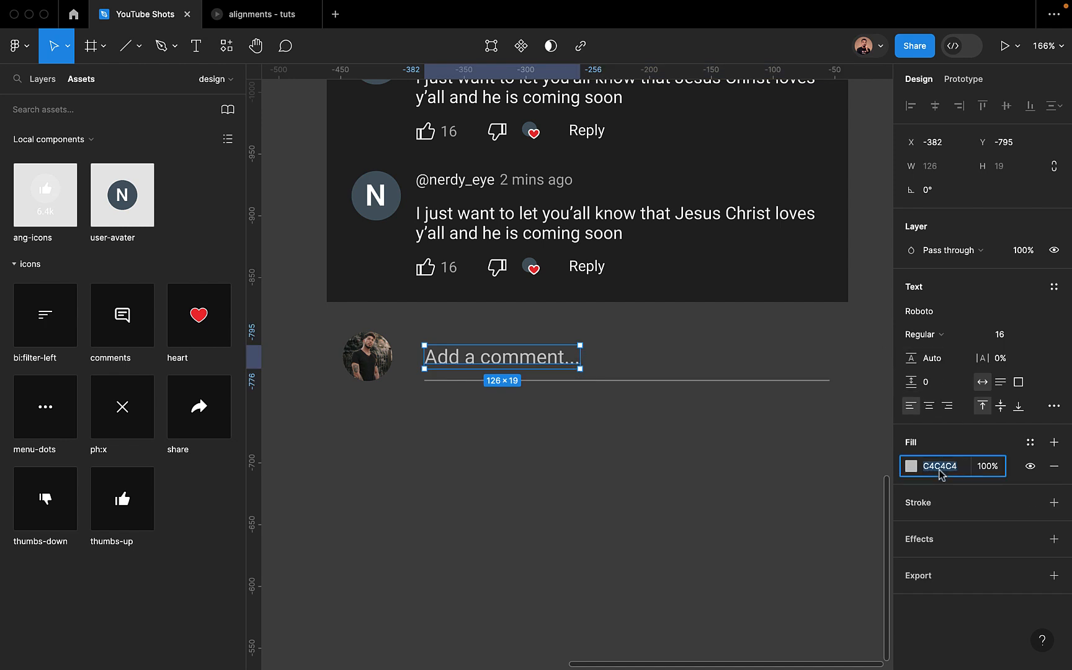
pyautogui.hotkey('ctrl', 'v')
pyautogui.press('Return')
pyautogui.click(673, 537)
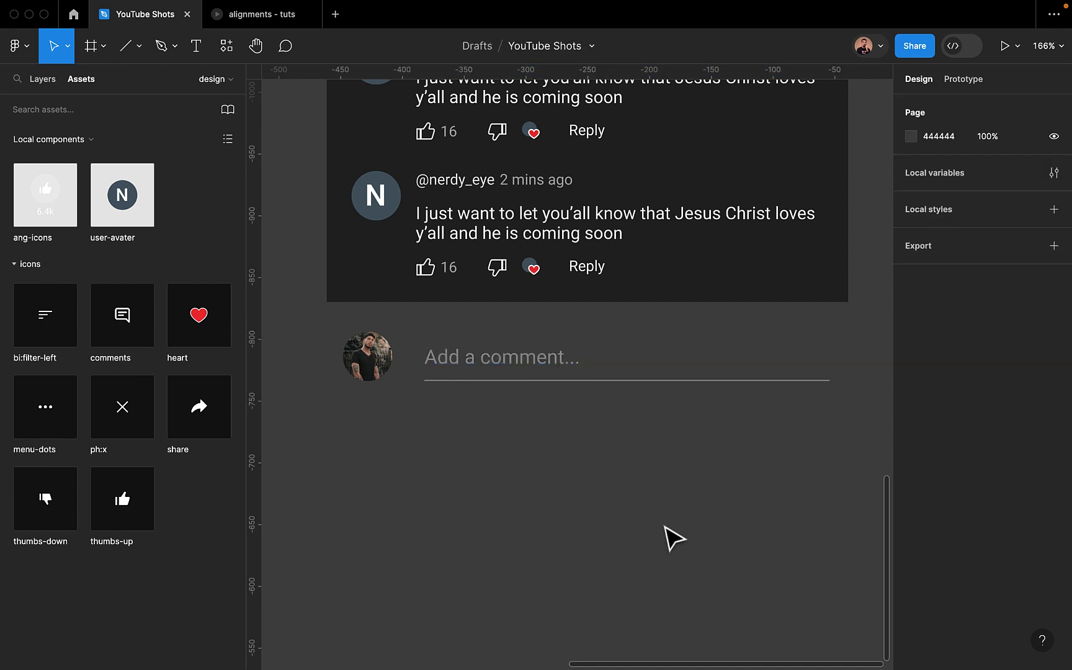
# Wrap the "Add a comment..." text and the line below it in a vertical auto layout
pyautogui.click(570, 361)
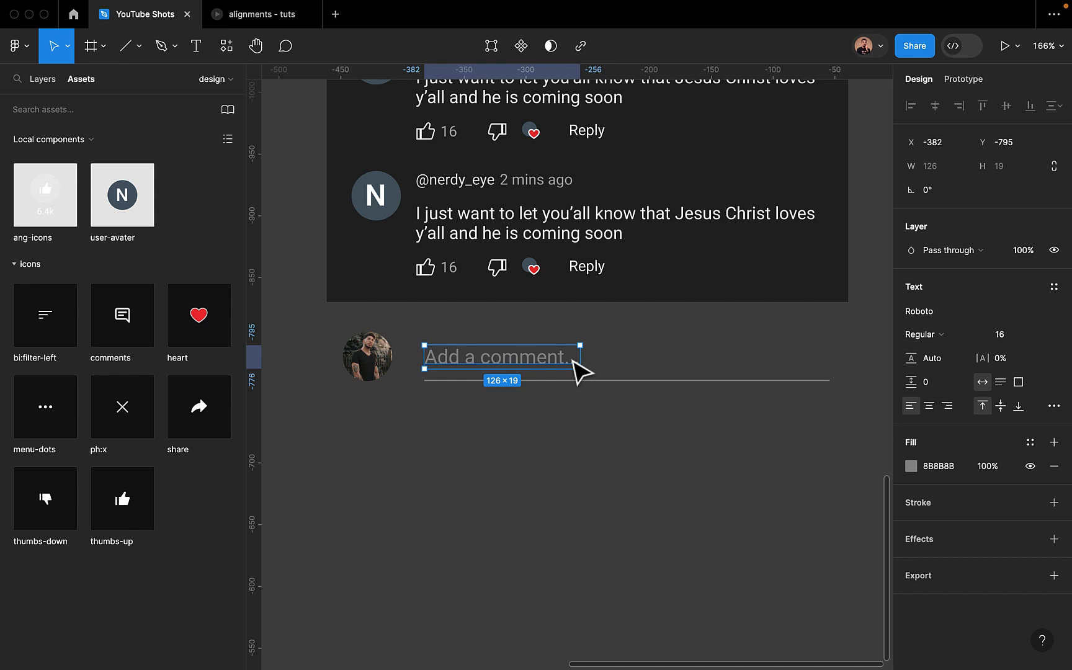
pyautogui.keyDown('shift'); pyautogui.click(648, 382); pyautogui.keyUp('shift')
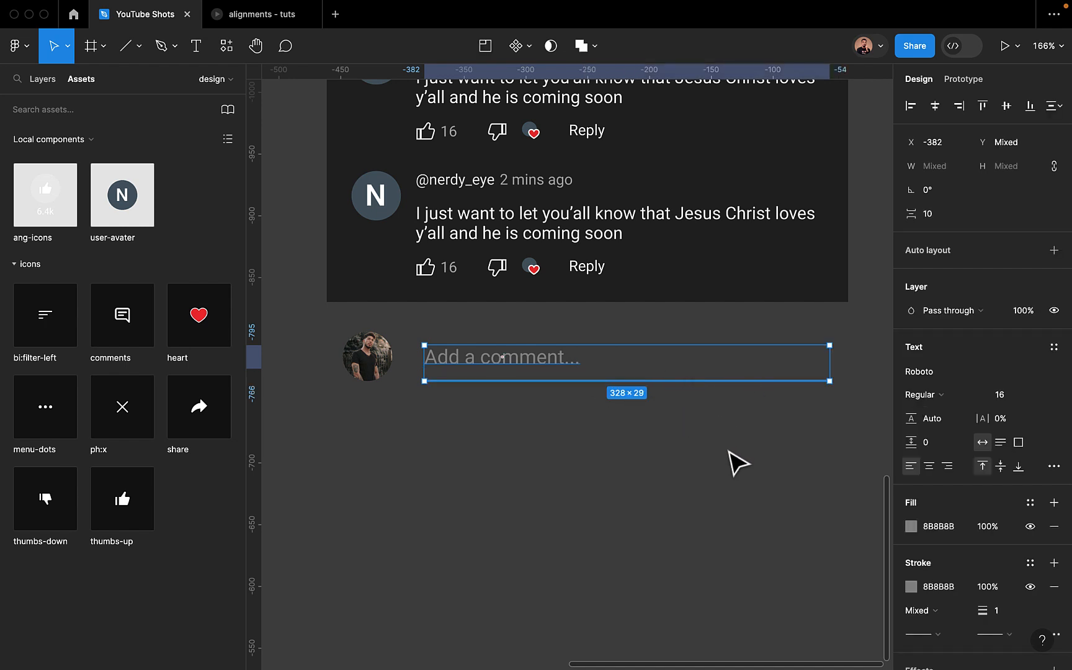
pyautogui.click(1054, 250)
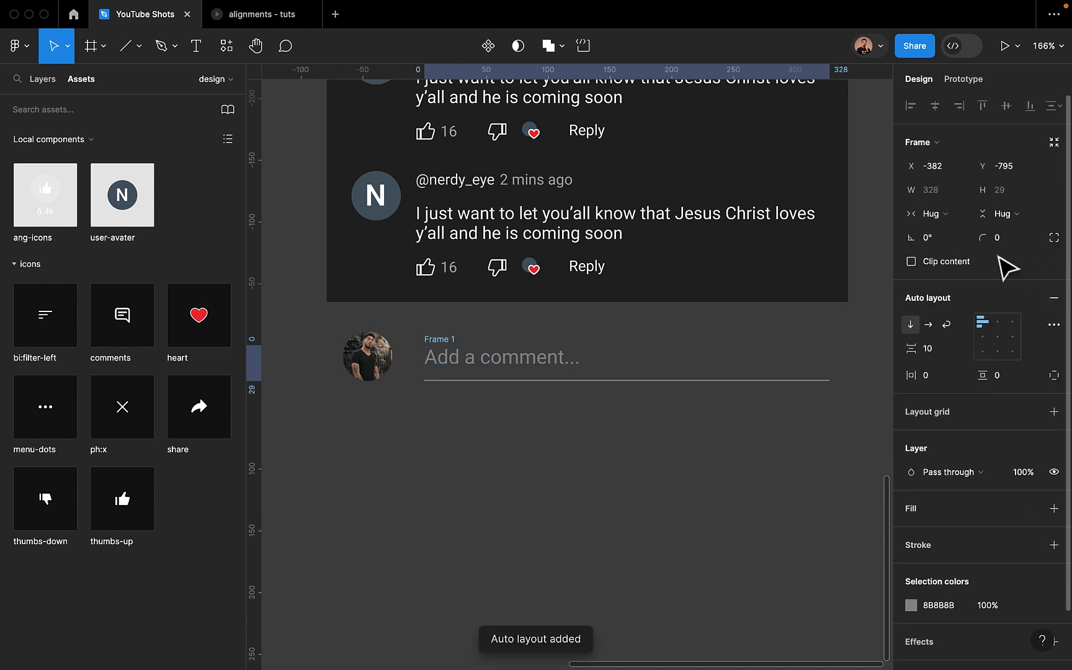
# Rename the auto-layout frame holding the text and line as input
pyautogui.click(55, 85)
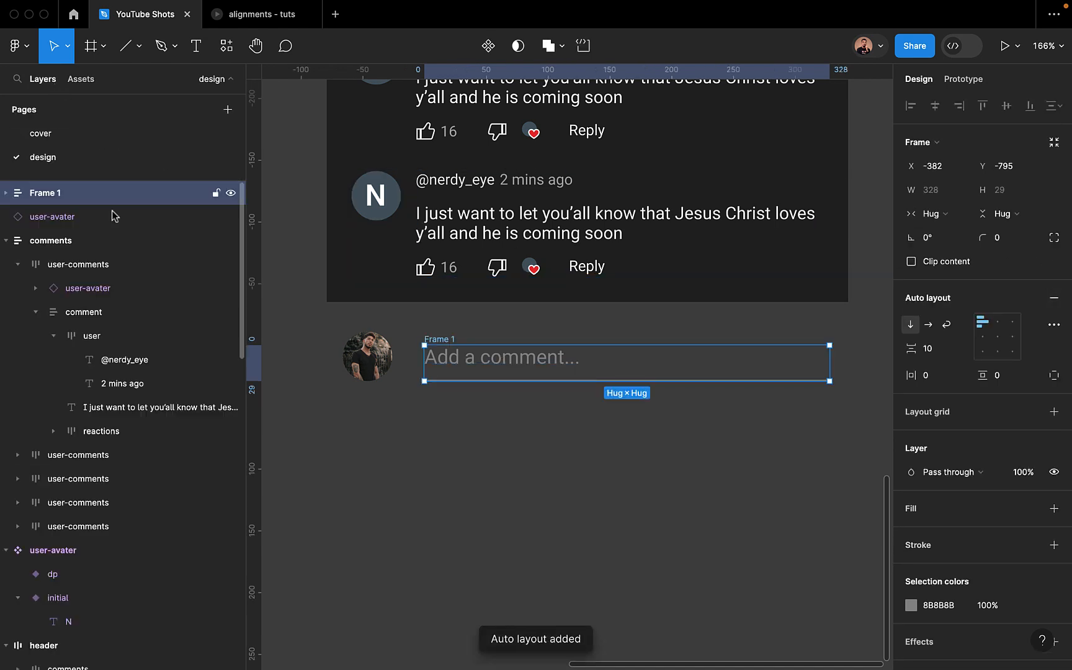
pyautogui.doubleClick(46, 193)
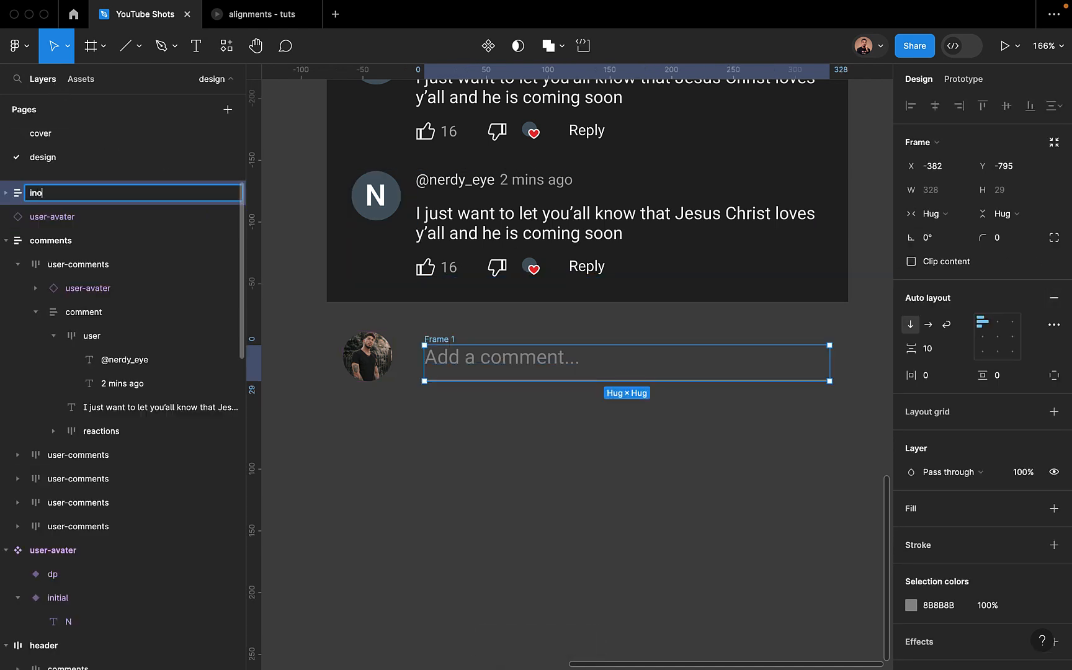
pyautogui.write('inout')
pyautogui.press('Return')
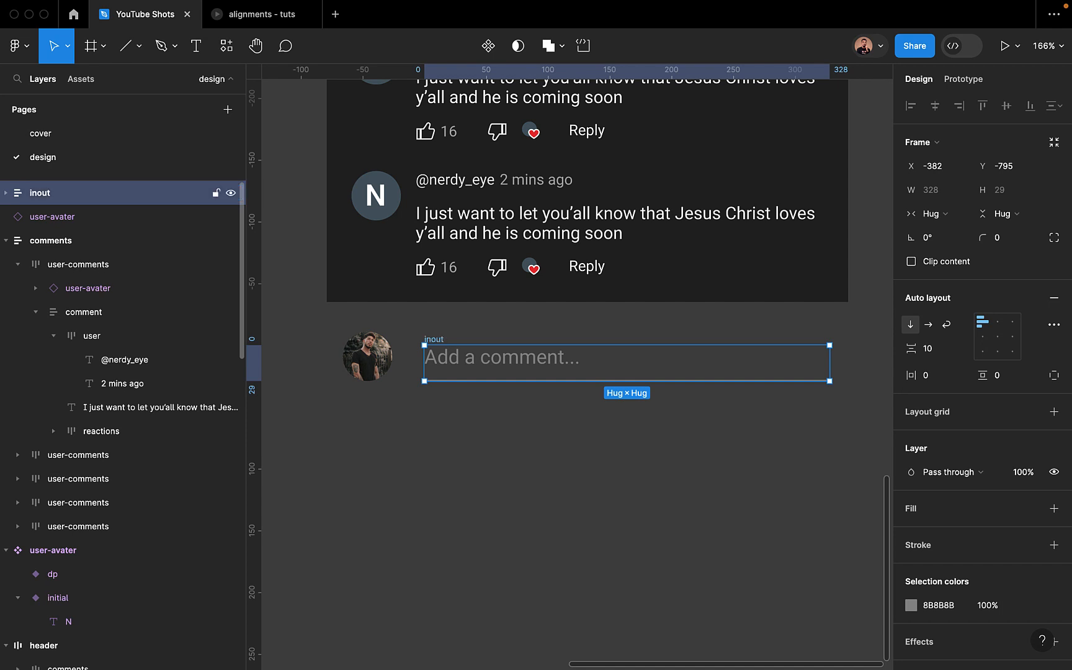
pyautogui.doubleClick(39, 193)
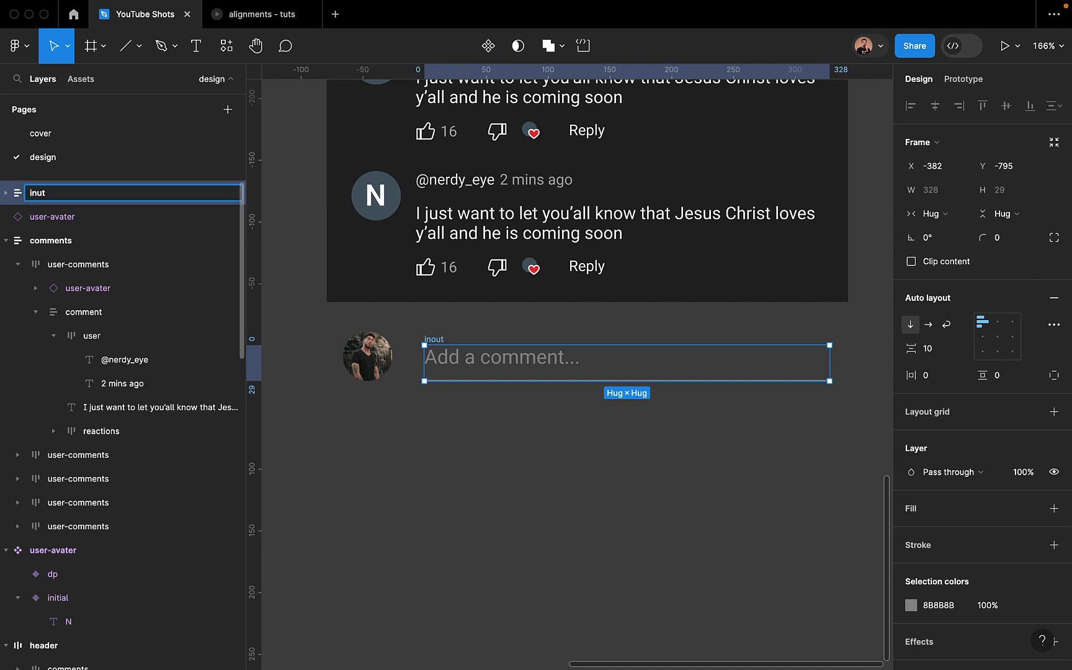
pyautogui.press('Return')
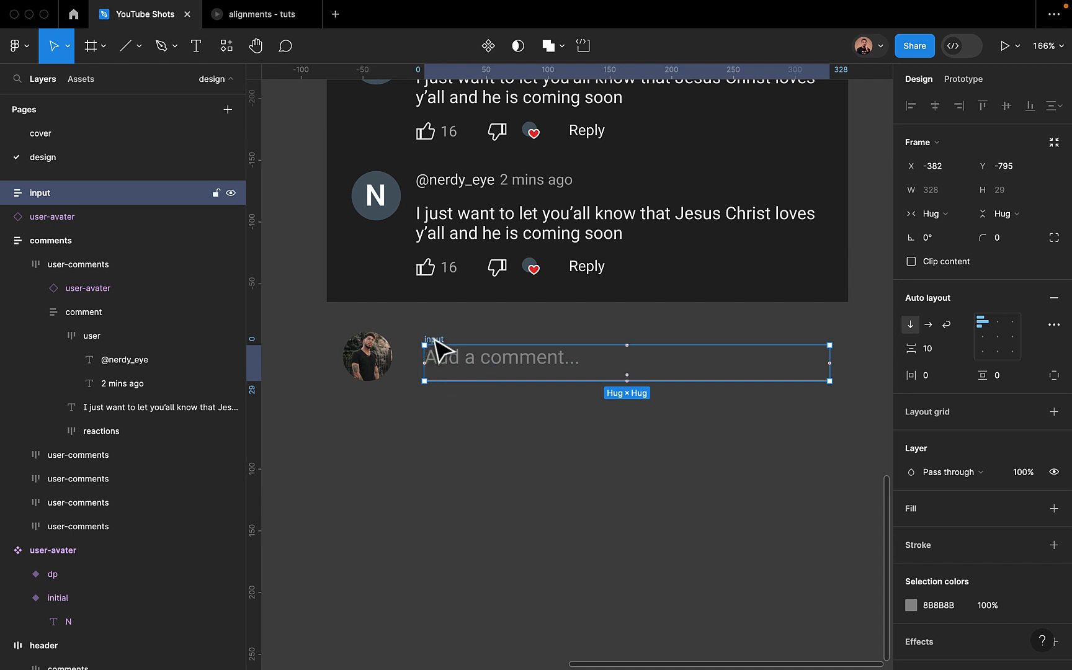
# Wrap the photo avatar and input frame in a horizontal auto layout and fill it with the comments frame's dark grey 212121
pyautogui.keyDown('shift'); pyautogui.click(388, 358); pyautogui.keyUp('shift')
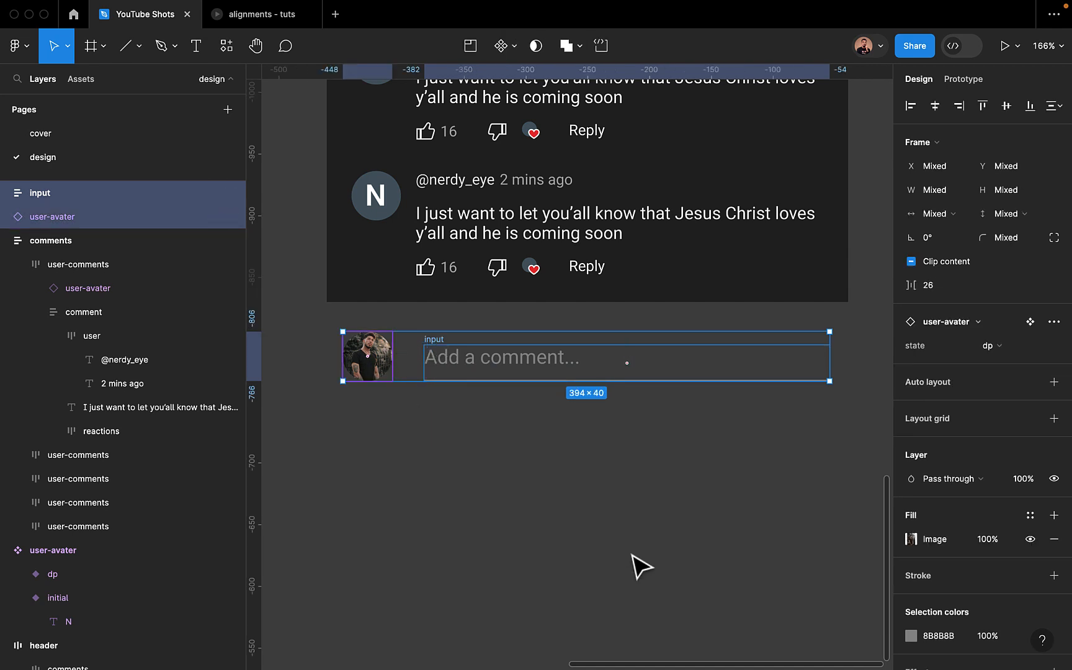
pyautogui.click(1054, 382)
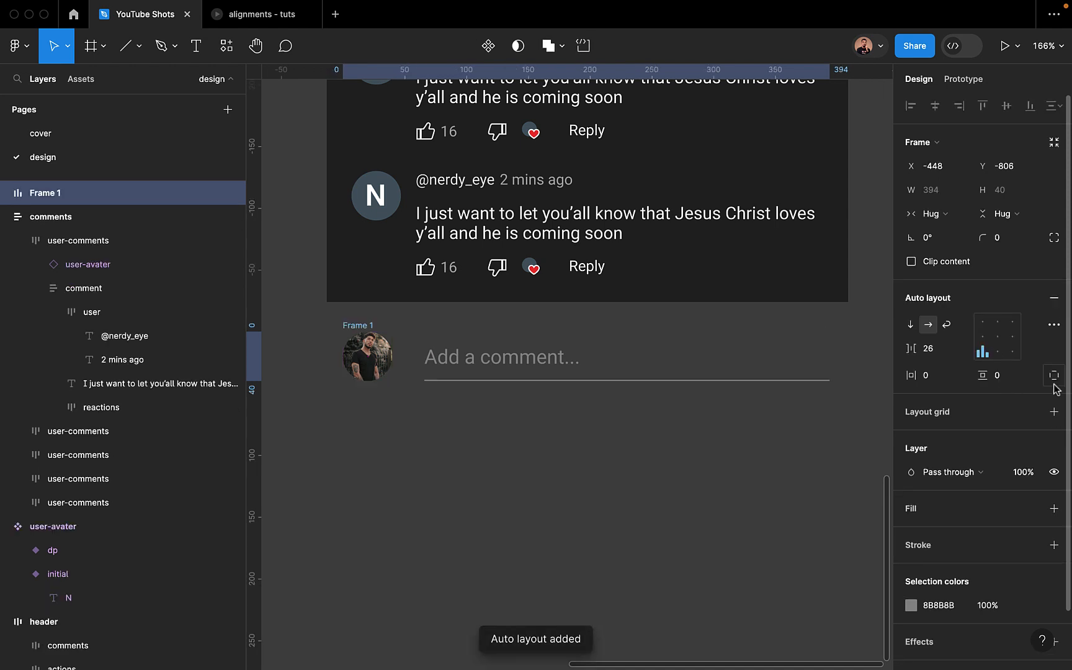
pyautogui.click(1054, 508)
pyautogui.click(912, 532)
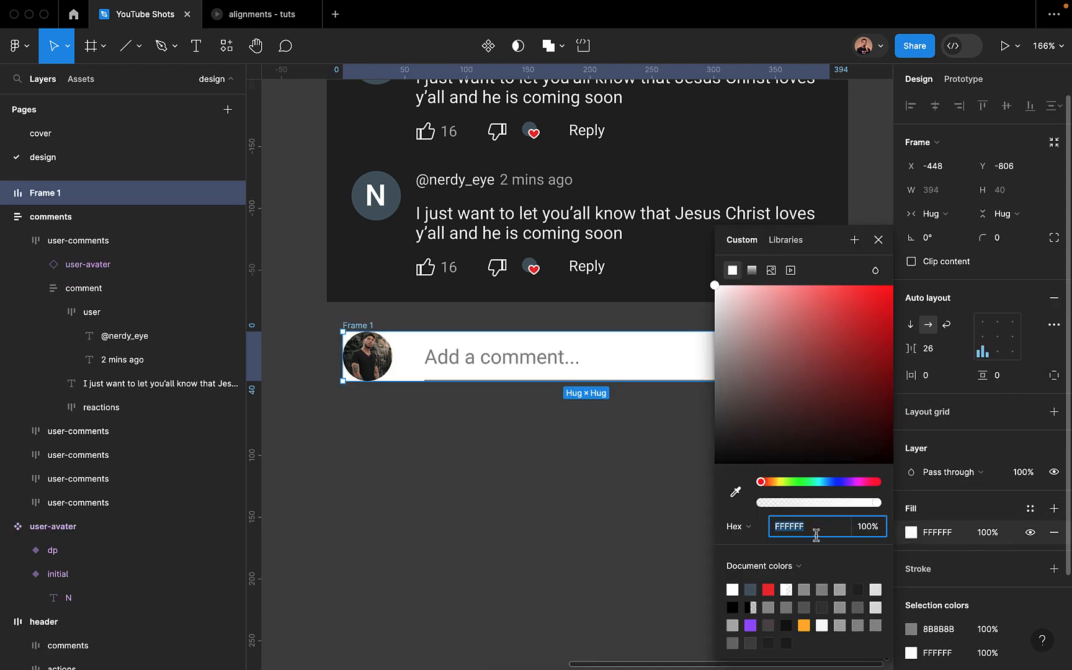
pyautogui.click(735, 492)
pyautogui.click(371, 282)
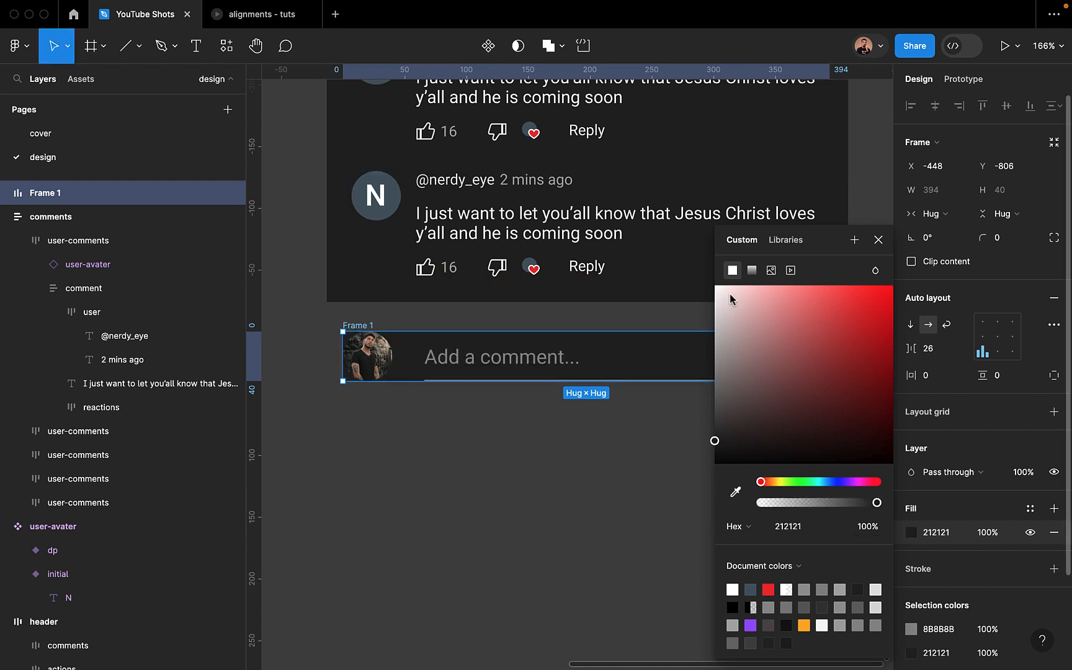
pyautogui.click(878, 240)
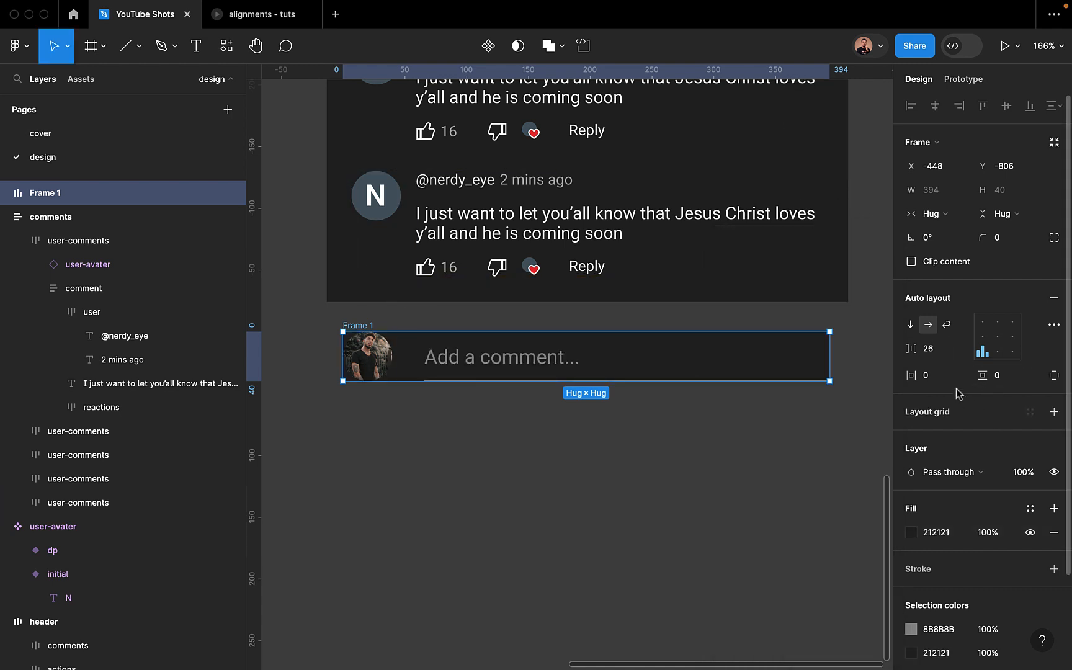
# Set the add-comment row's horizontal and vertical padding to 20
pyautogui.click(941, 379)
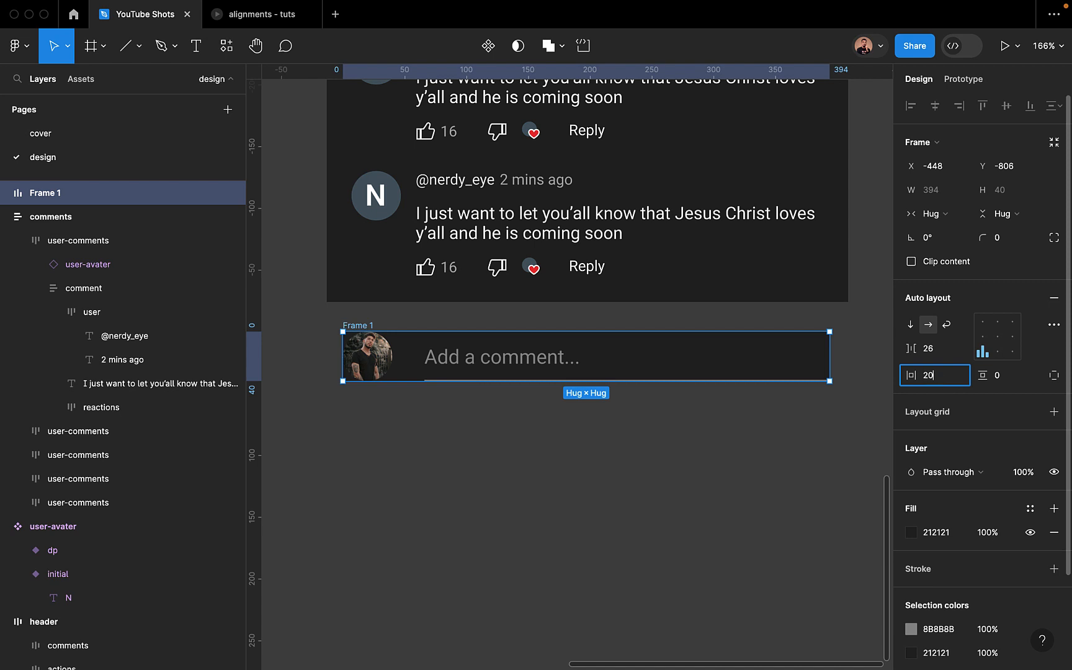
pyautogui.press('Return')
pyautogui.click(1003, 375)
pyautogui.write('2')
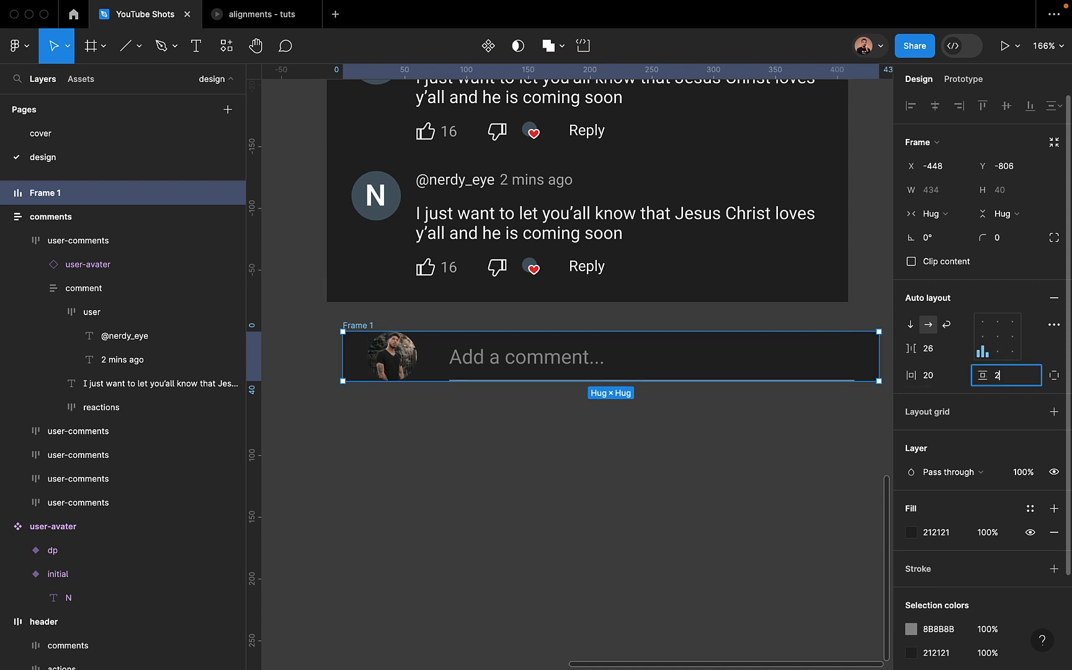
pyautogui.write('0')
pyautogui.press('Return')
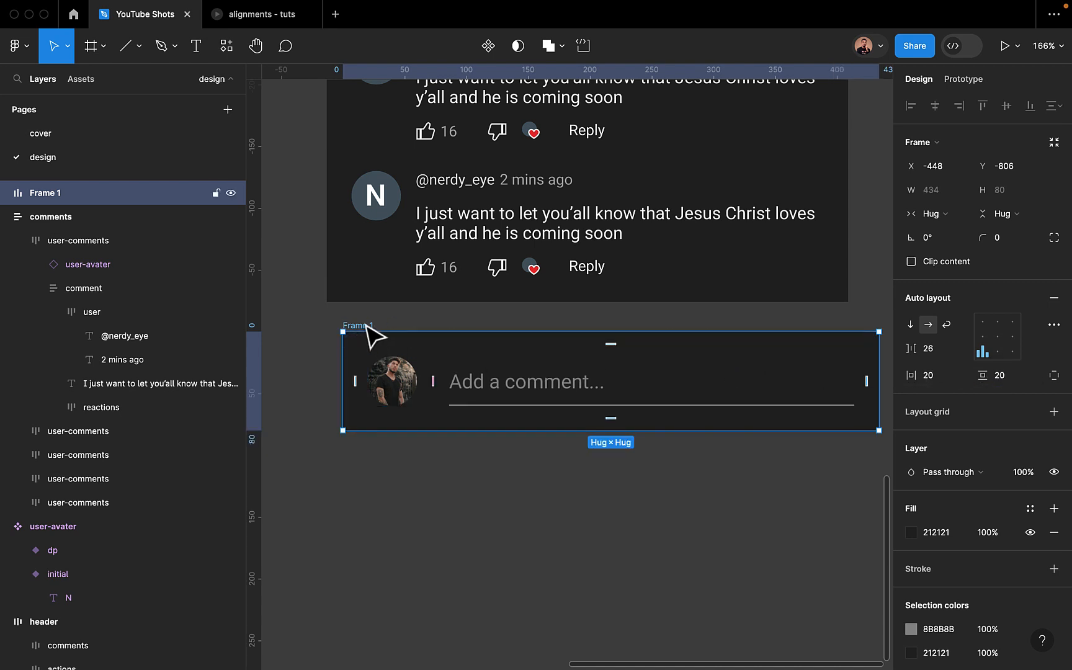
# Align the add-comment row with the comments frame's left edge and resize it to match that frame's width, 422
pyautogui.moveTo(365, 327); pyautogui.dragTo(350, 322)
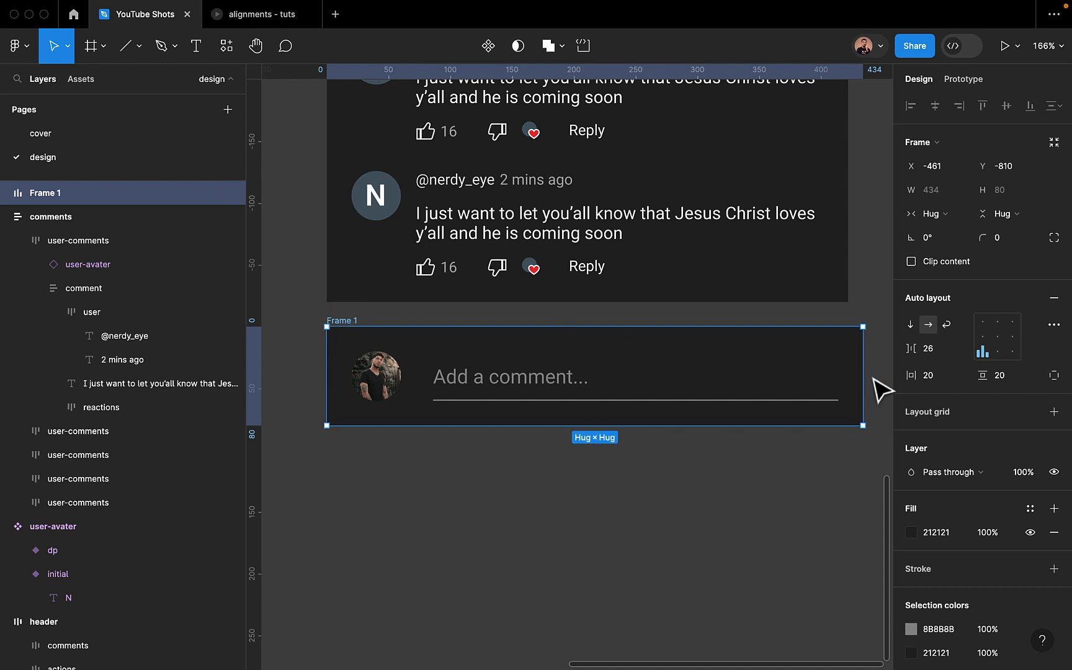
pyautogui.moveTo(862, 372); pyautogui.dragTo(845, 372)
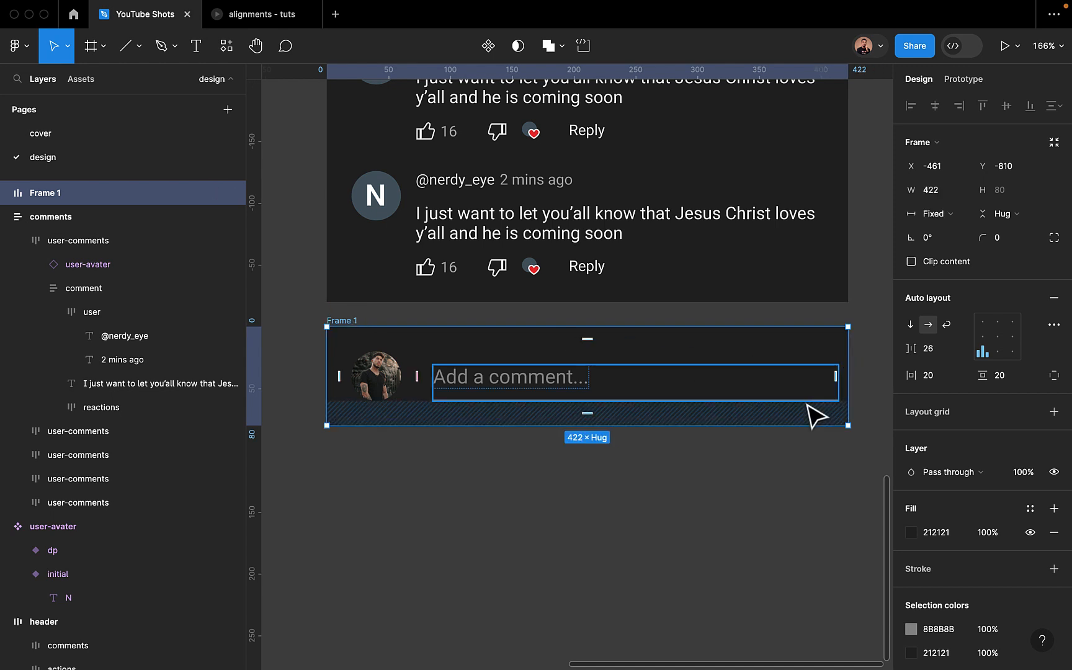
# Set the width of both the input frame and the line inside it to Fill container
pyautogui.click(809, 400)
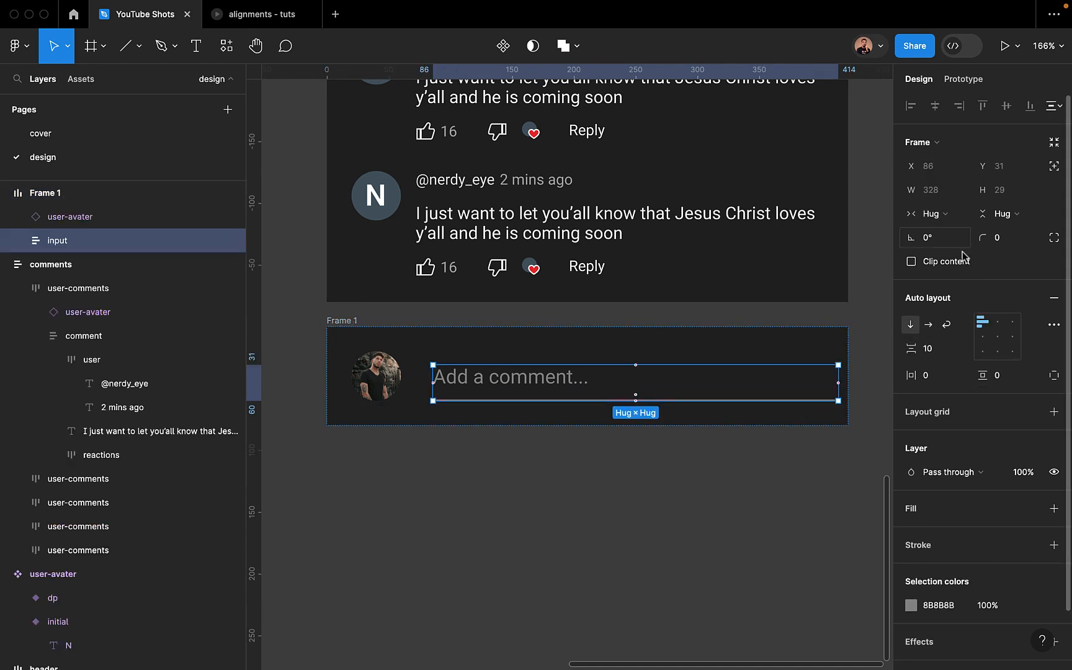
pyautogui.click(955, 213)
pyautogui.click(960, 233)
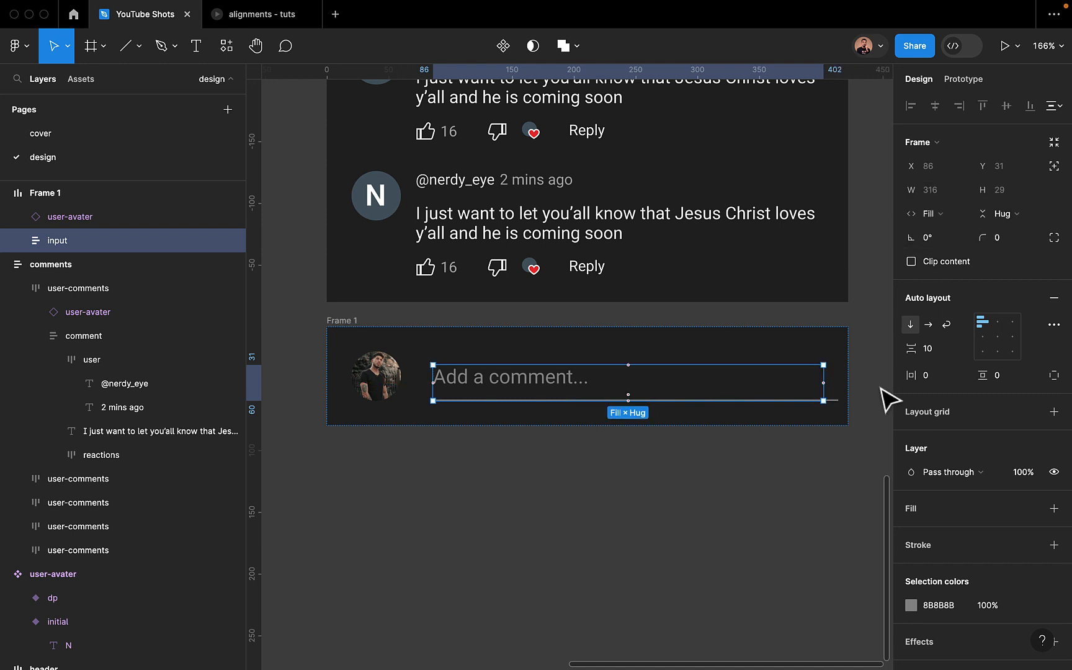
pyautogui.click(847, 453)
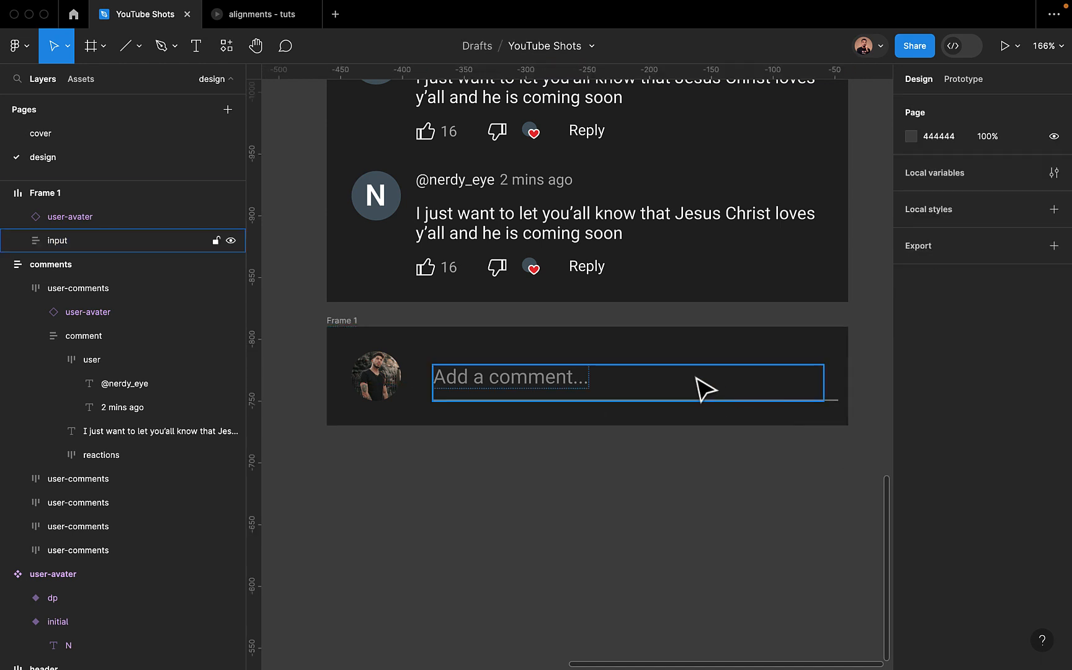
pyautogui.click(19, 241)
pyautogui.click(79, 288)
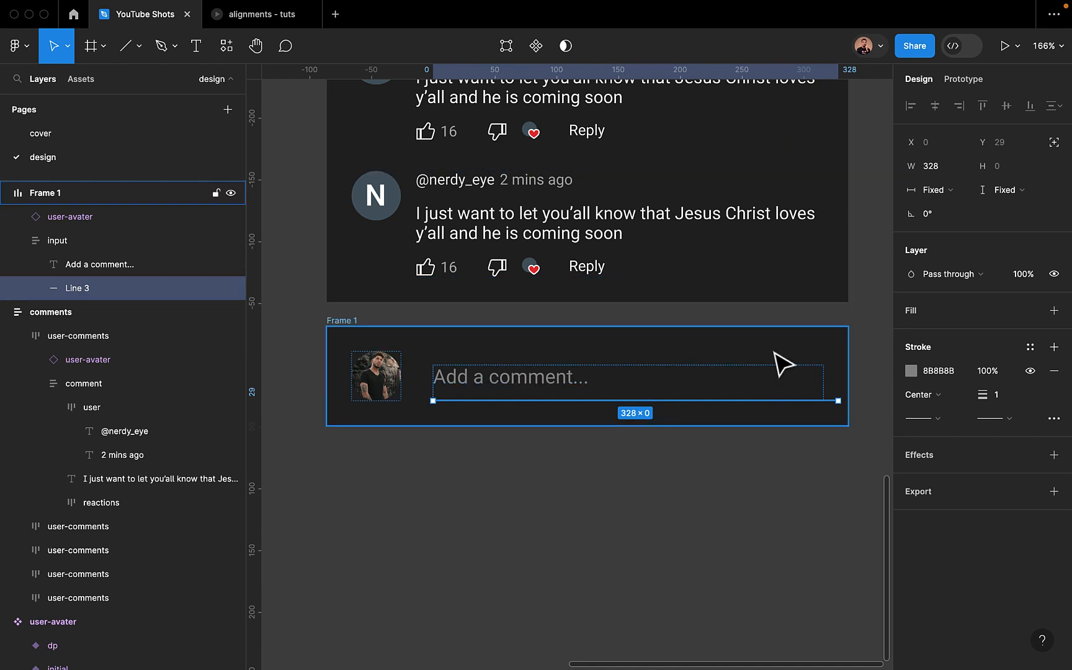
pyautogui.click(935, 190)
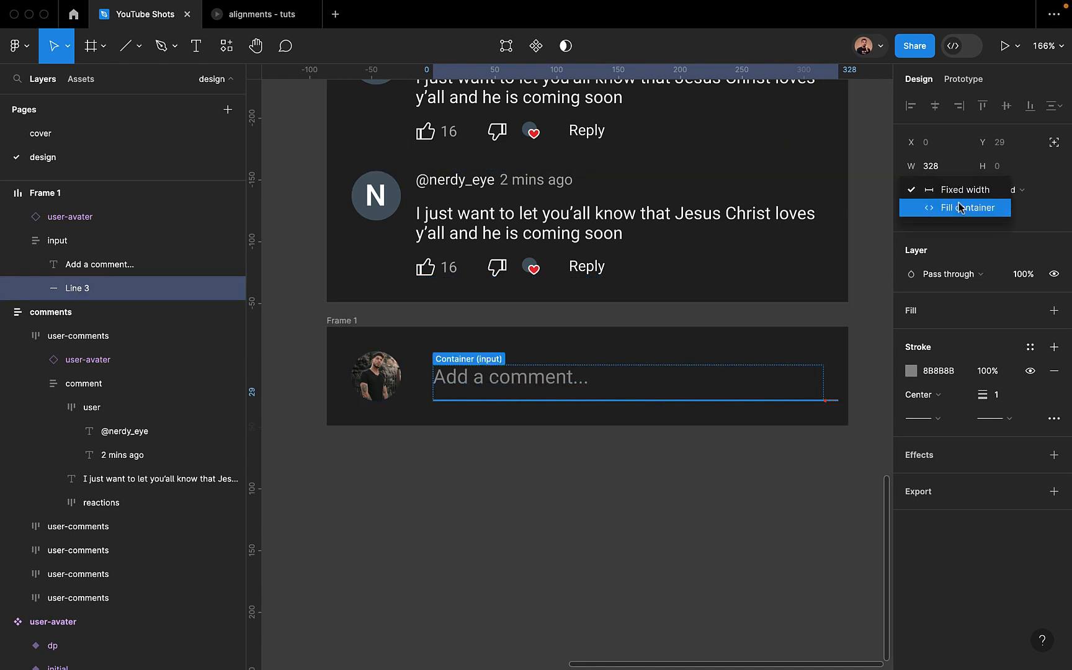
pyautogui.click(943, 208)
pyautogui.click(800, 531)
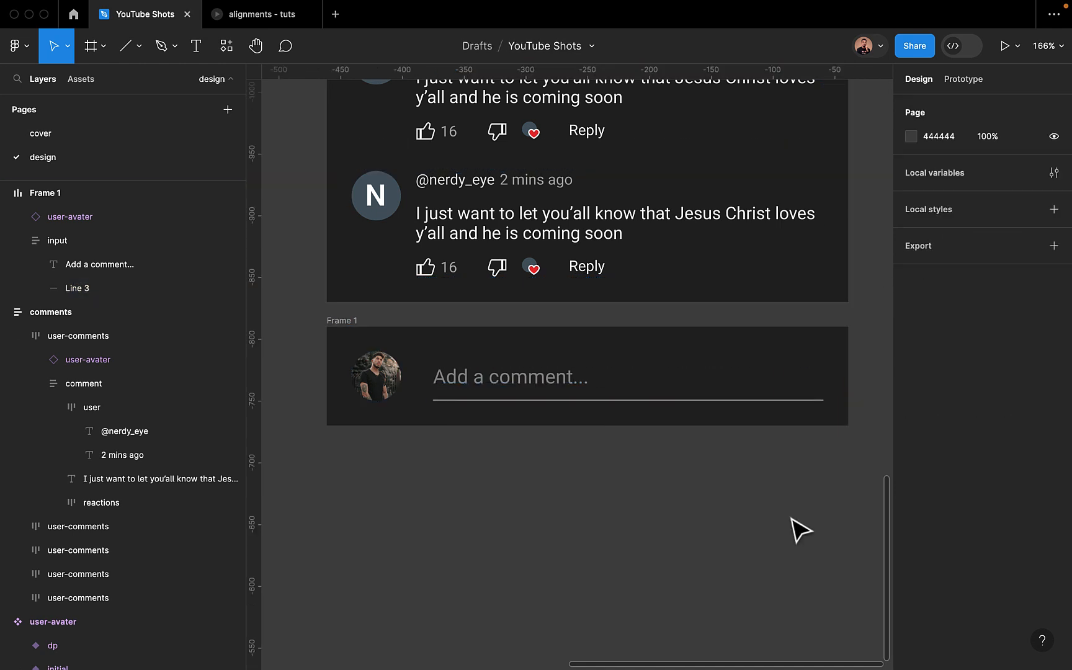
# Align the add-comment row's contents to left centre and set the gap between items to 24
pyautogui.click(345, 321)
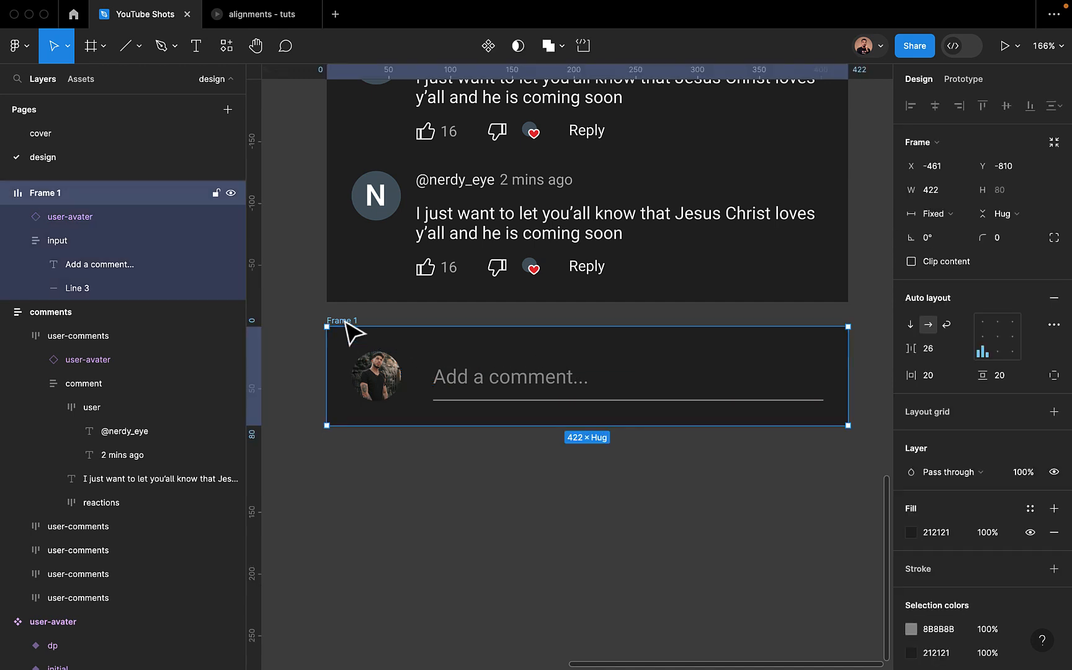
pyautogui.click(982, 344)
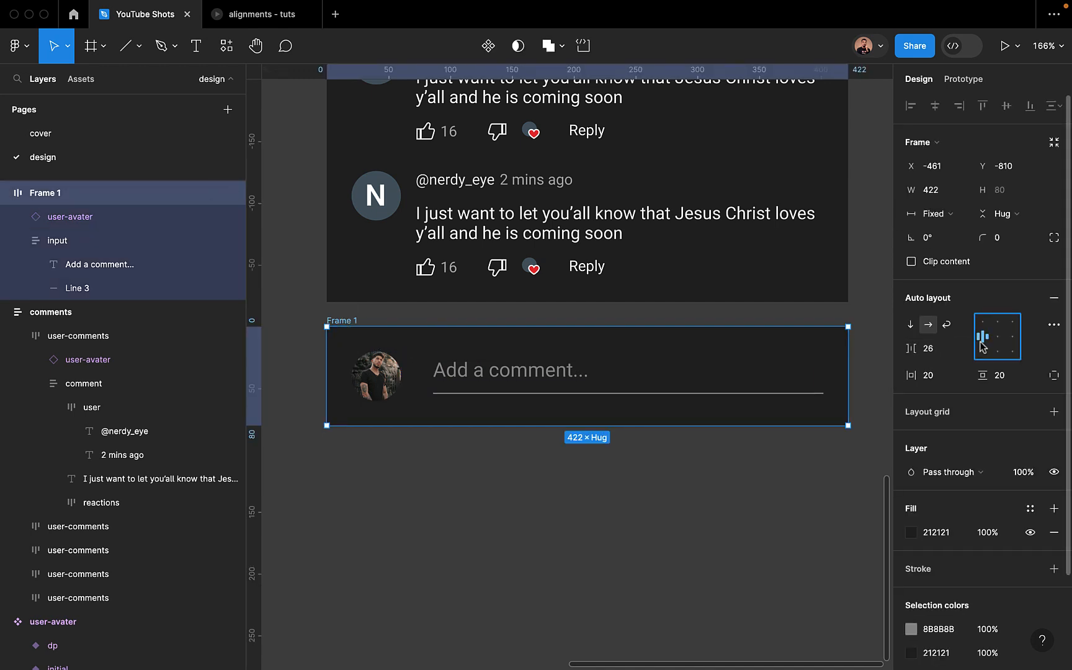
pyautogui.click(938, 351)
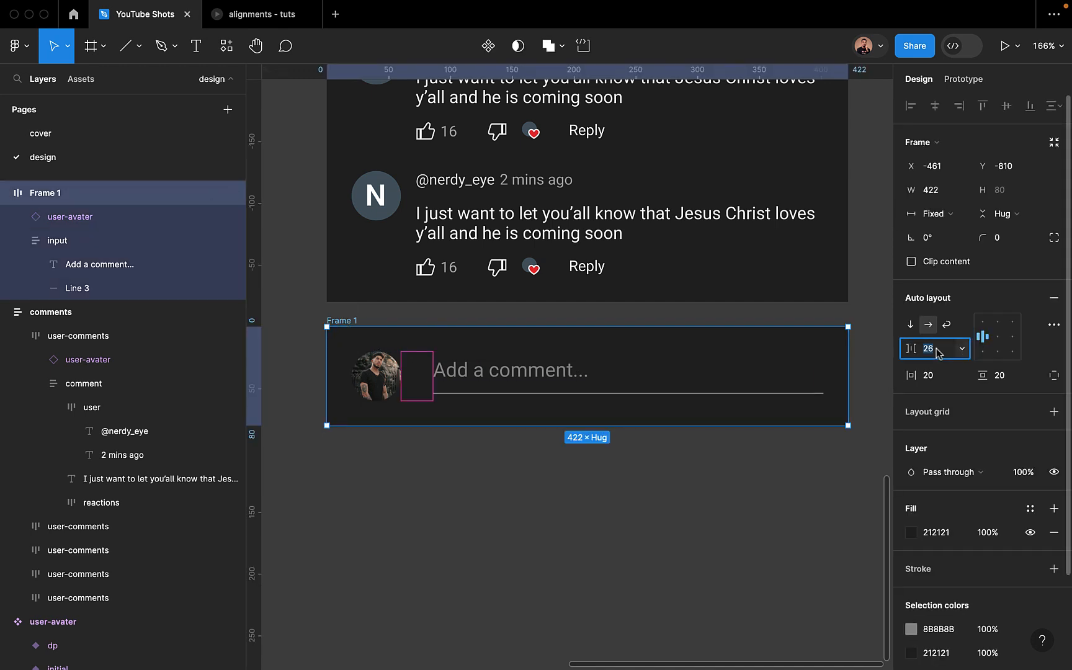
pyautogui.write('24')
pyautogui.press('Return')
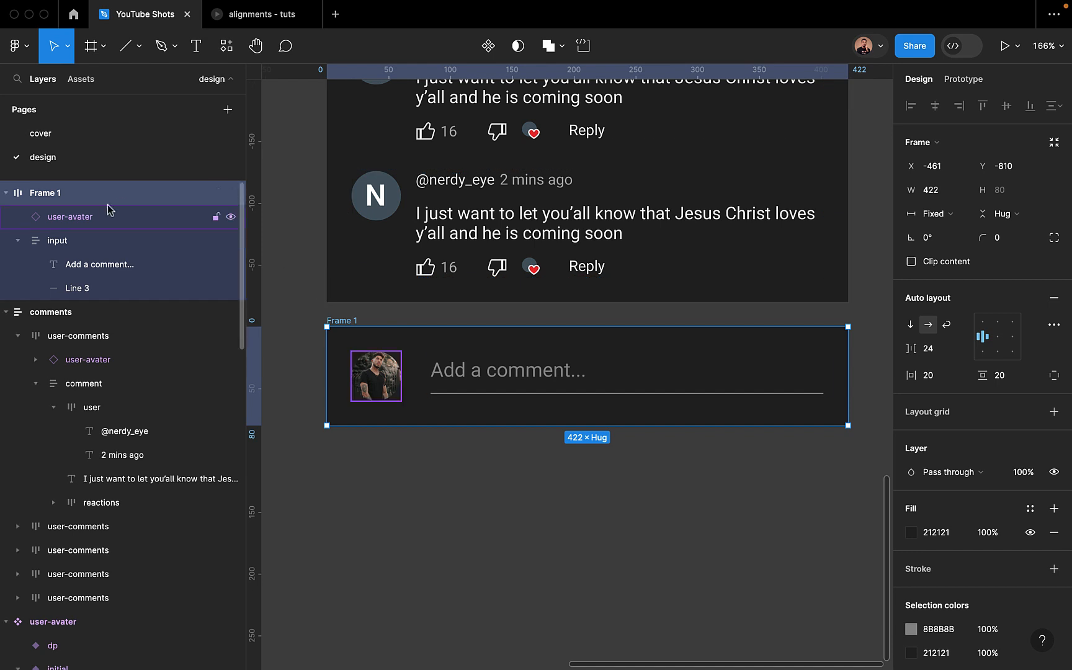
# Rename the add-comment row's frame as footer and give it an inside stroke of 1 on its top side only
pyautogui.doubleClick(81, 194)
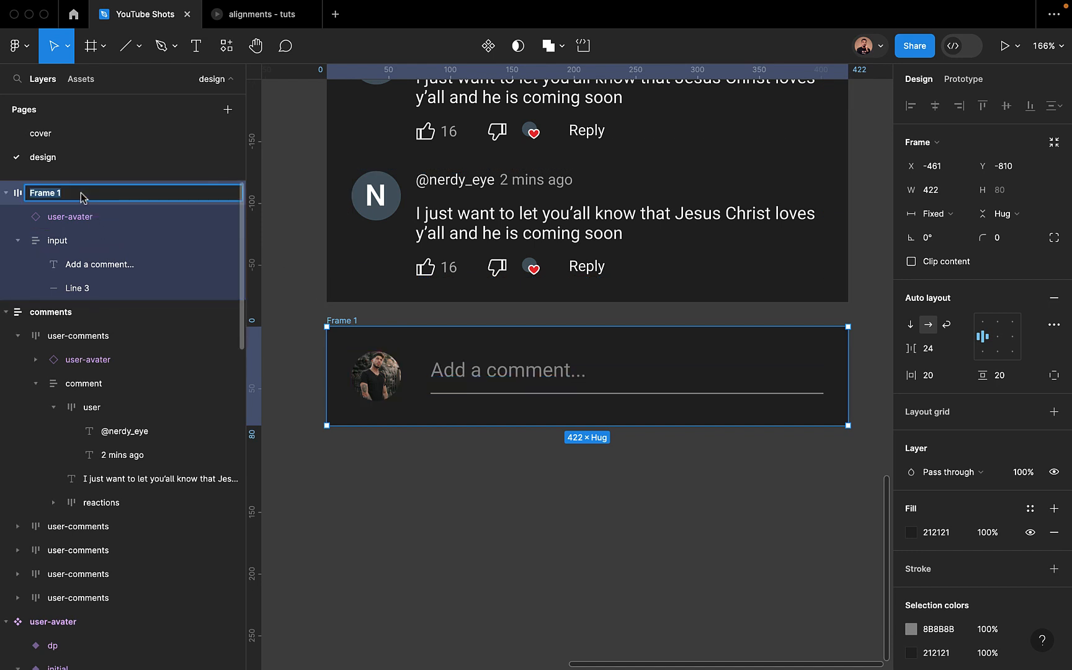
pyautogui.press('Return')
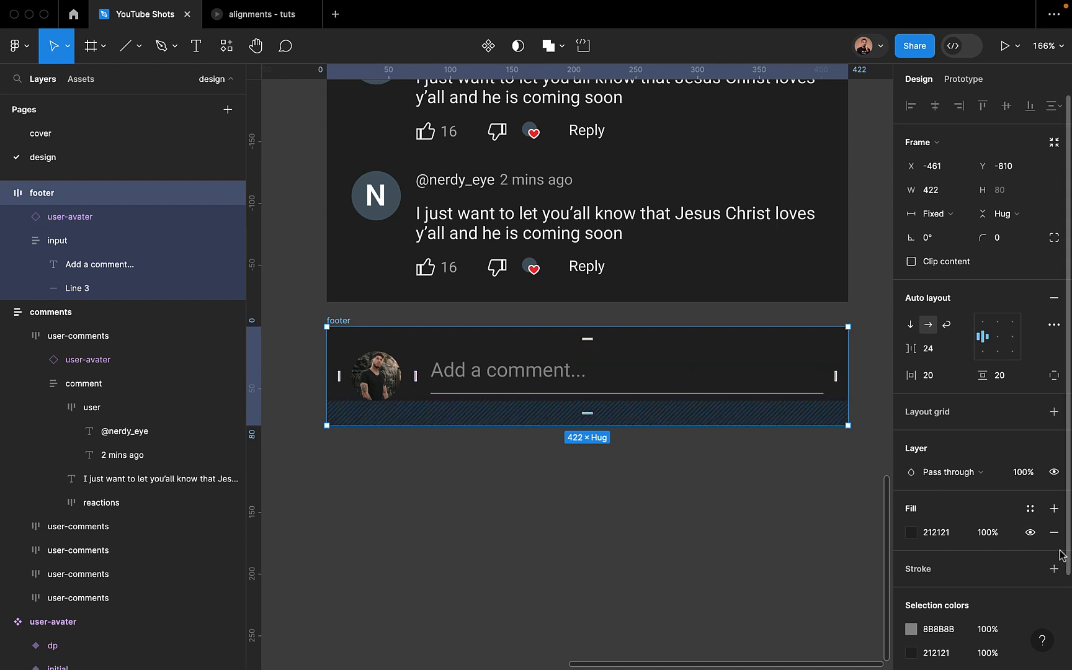
pyautogui.scroll(-3, 1021, 546)
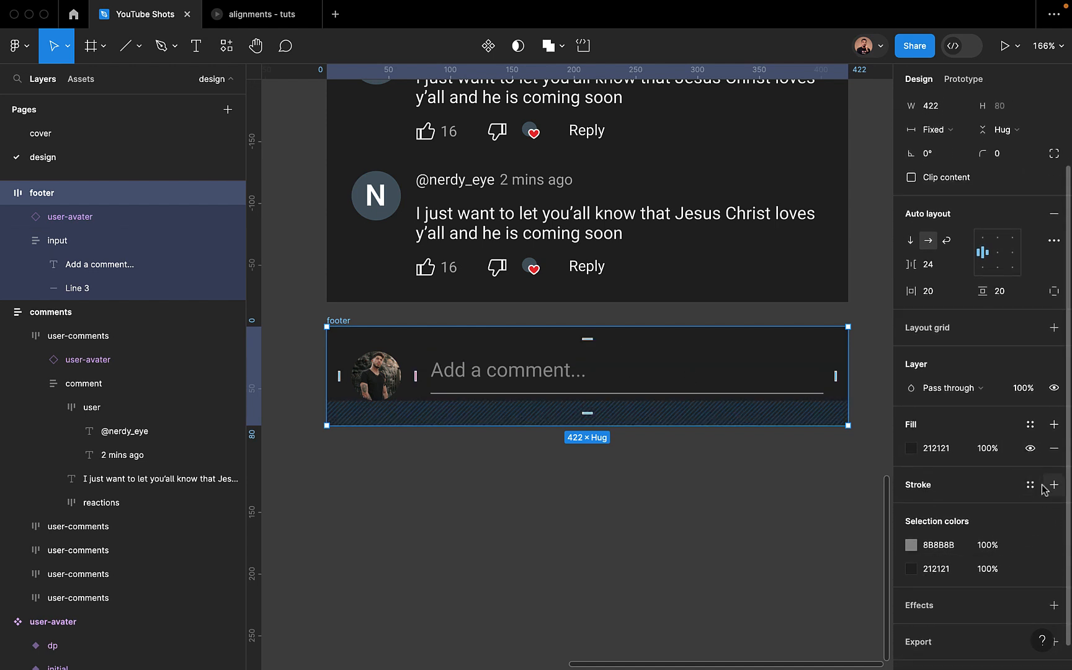
pyautogui.click(1054, 485)
pyautogui.click(1030, 533)
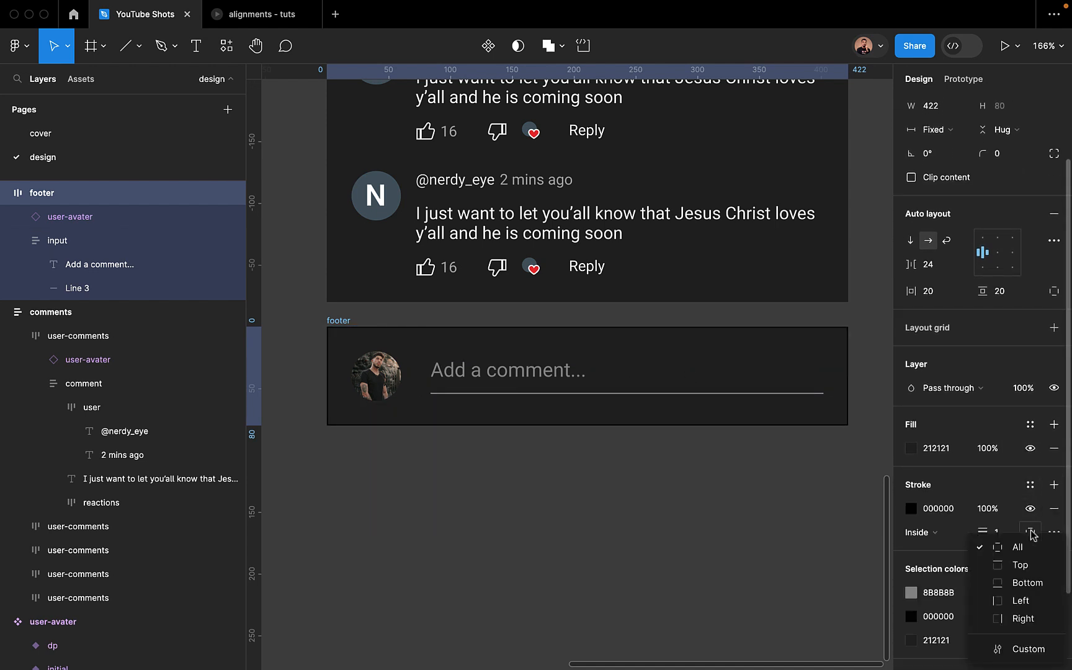
pyautogui.click(1027, 565)
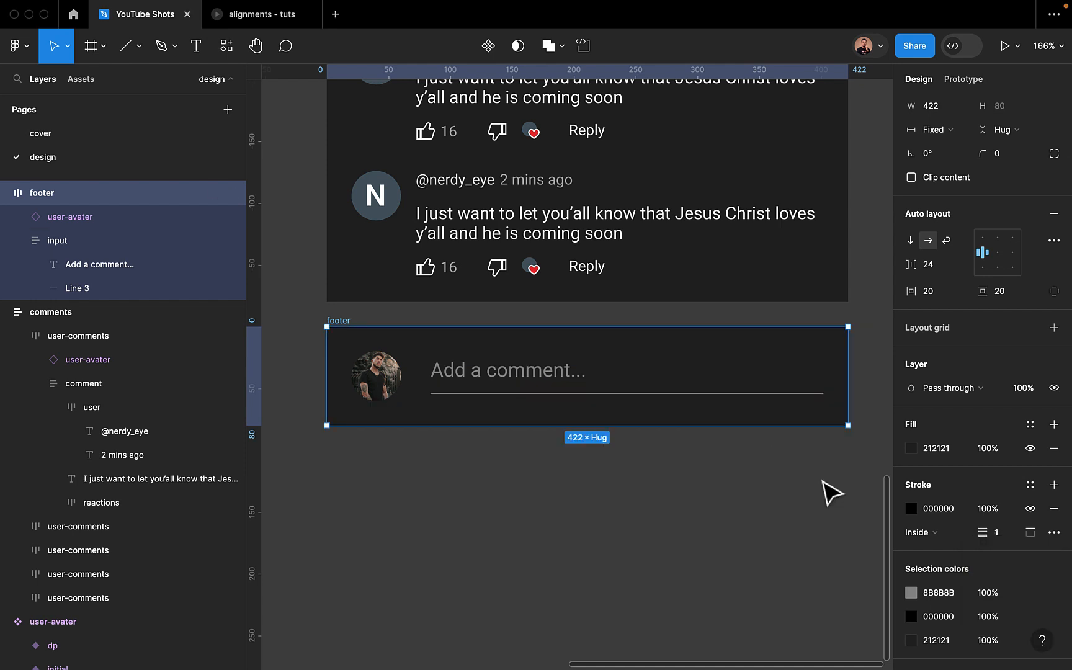
# Change the footer's top stroke colour to grey 656565
pyautogui.click(912, 509)
pyautogui.moveTo(719, 345); pyautogui.dragTo(700, 403)
pyautogui.click(878, 239)
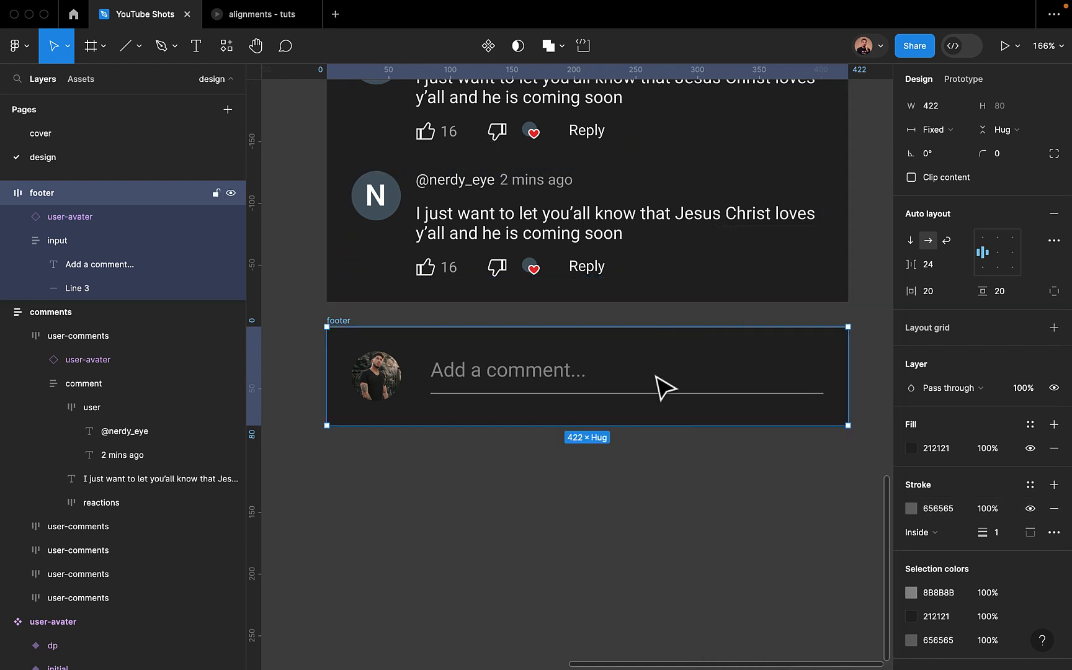
pyautogui.click(644, 488)
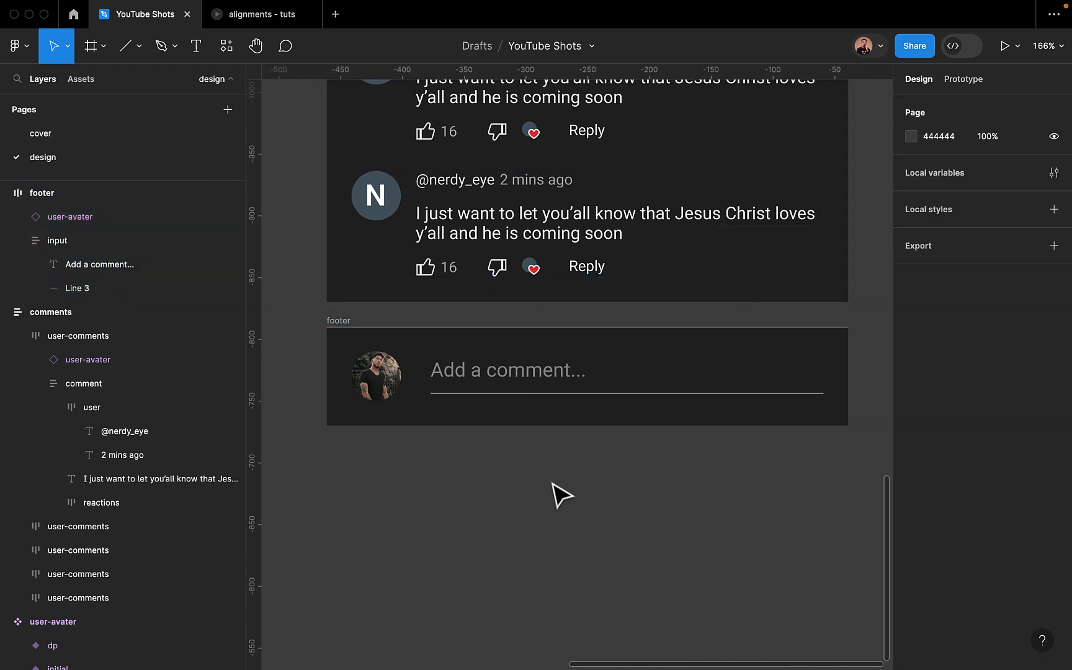
# Combine the header, comments and footer frames into one vertical auto layout with a gap of 0 between items
pyautogui.scroll(-10, 559, 495)
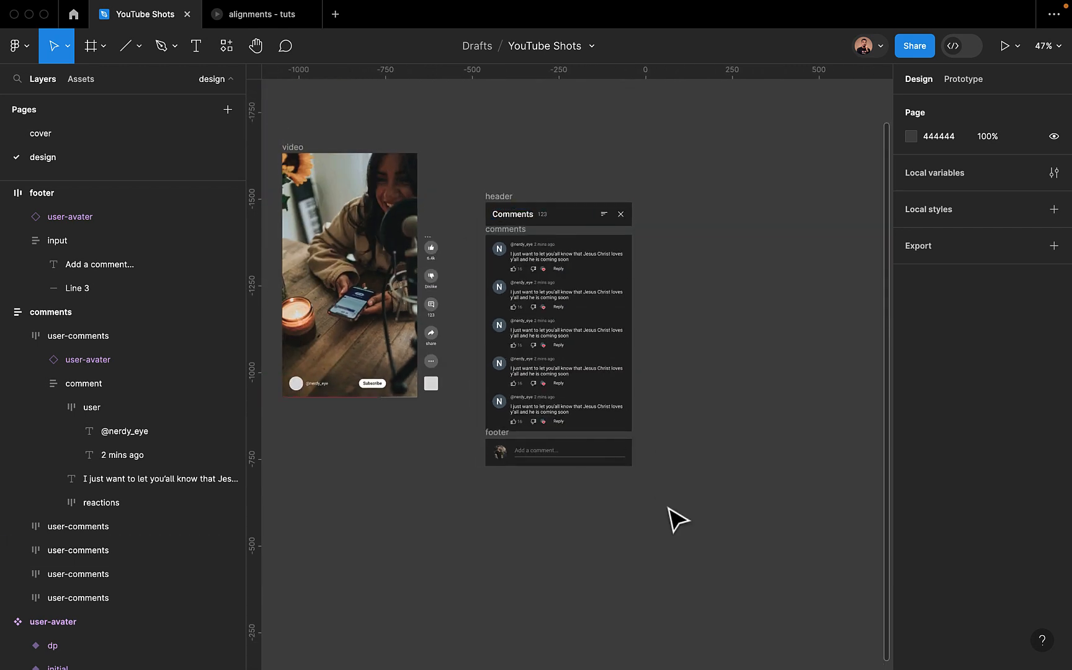
pyautogui.moveTo(692, 519); pyautogui.dragTo(486, 192)
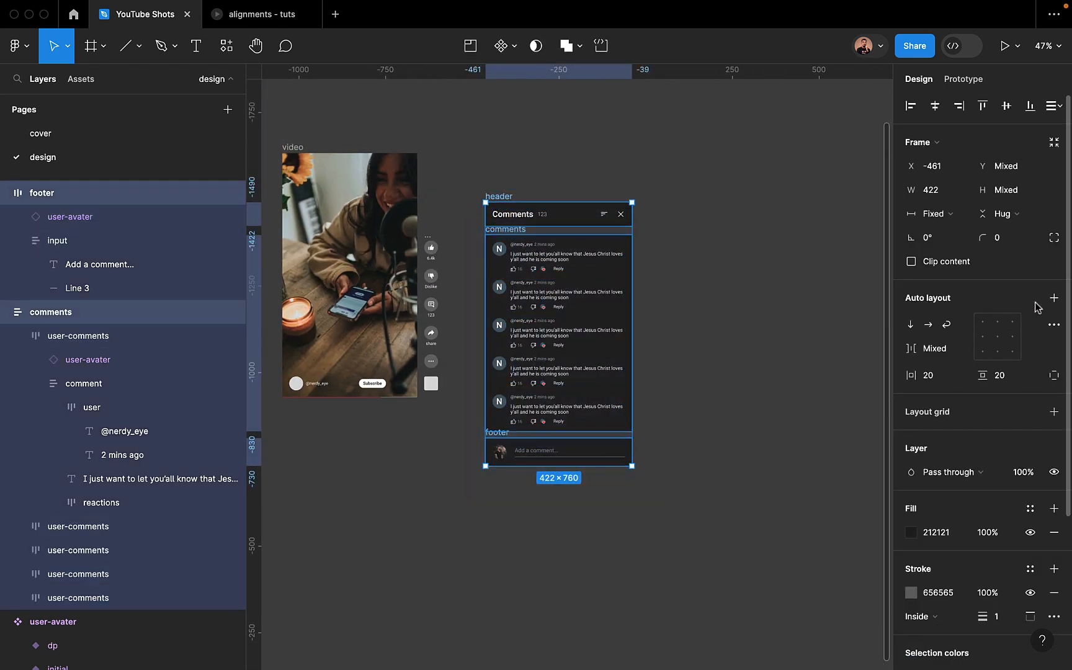
pyautogui.click(1054, 299)
pyautogui.click(938, 349)
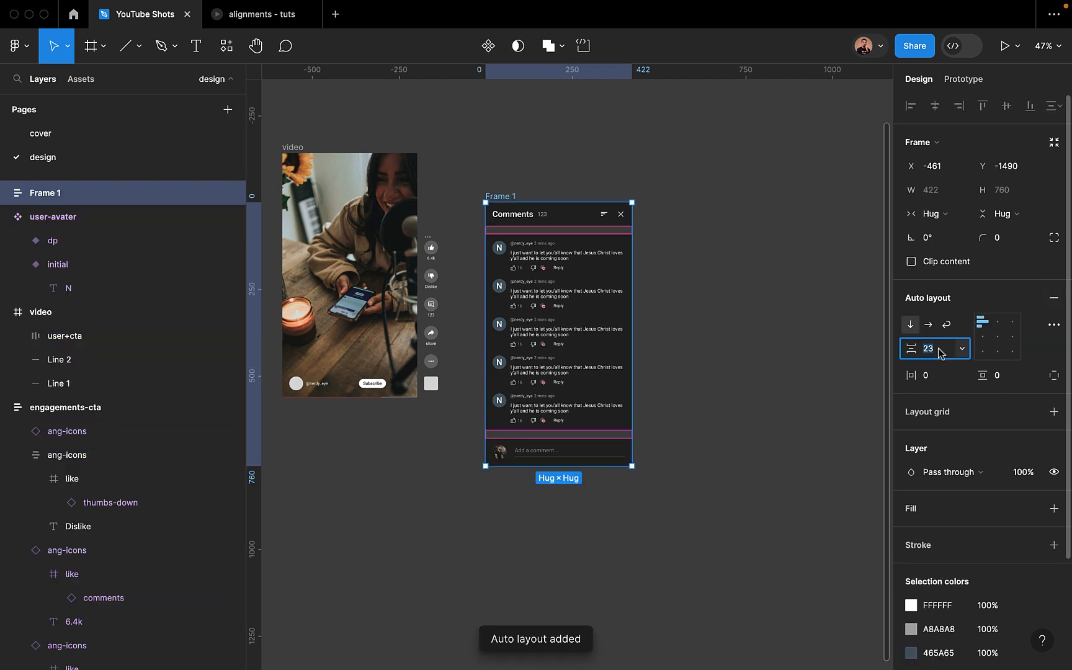
pyautogui.write('0')
pyautogui.press('Return')
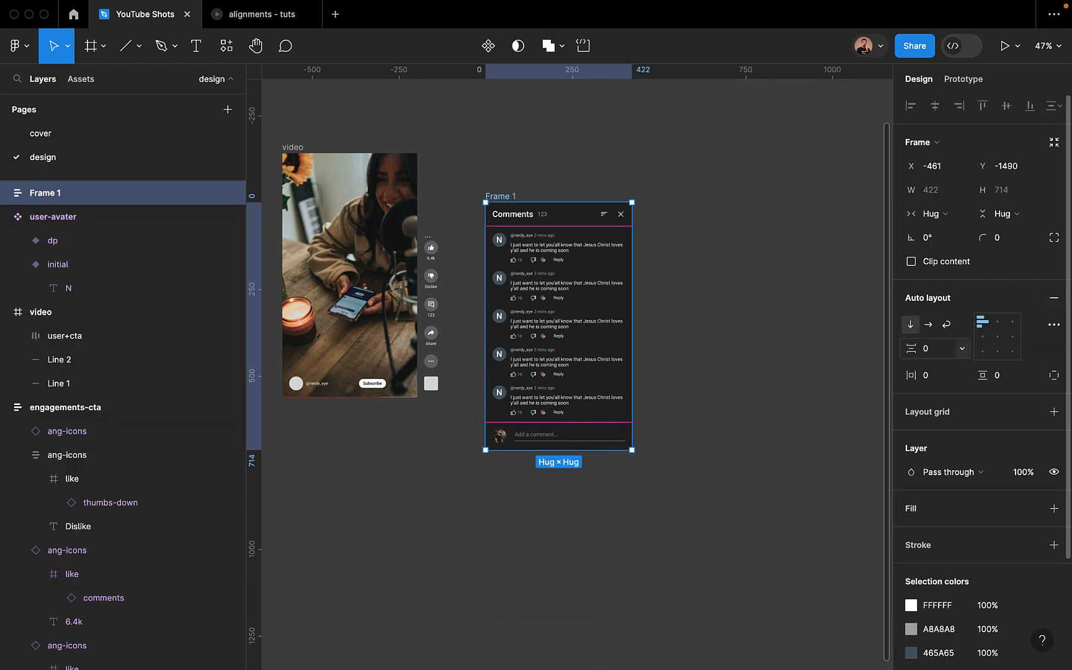
# Rename the combined frame as comment-sidebar and move it farther from the video frame
pyautogui.doubleClick(55, 193)
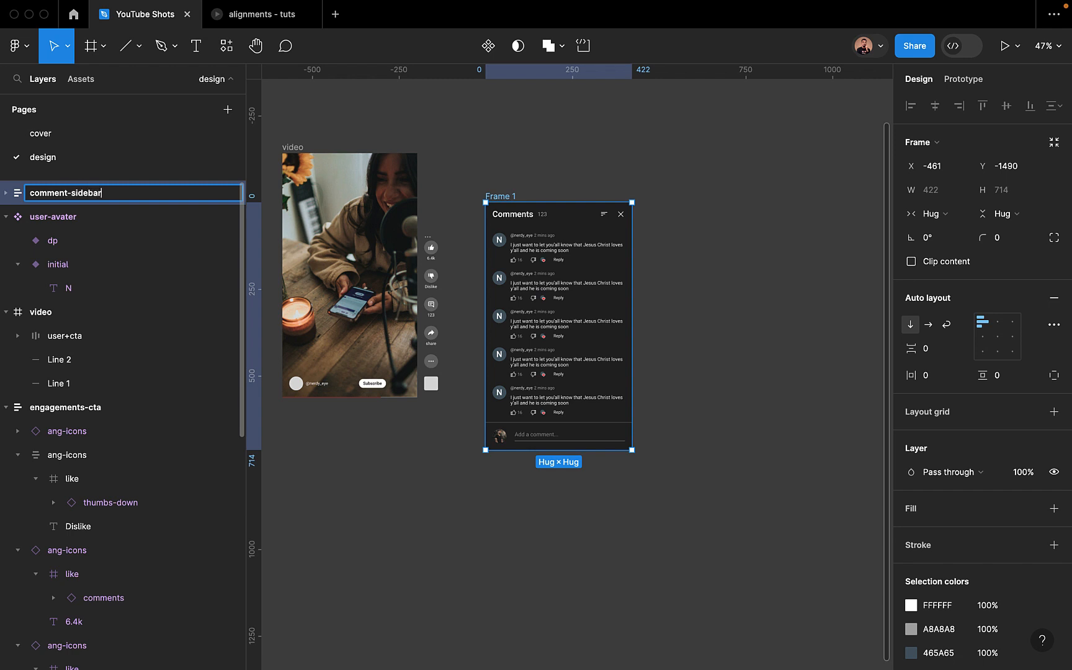
pyautogui.press('Return')
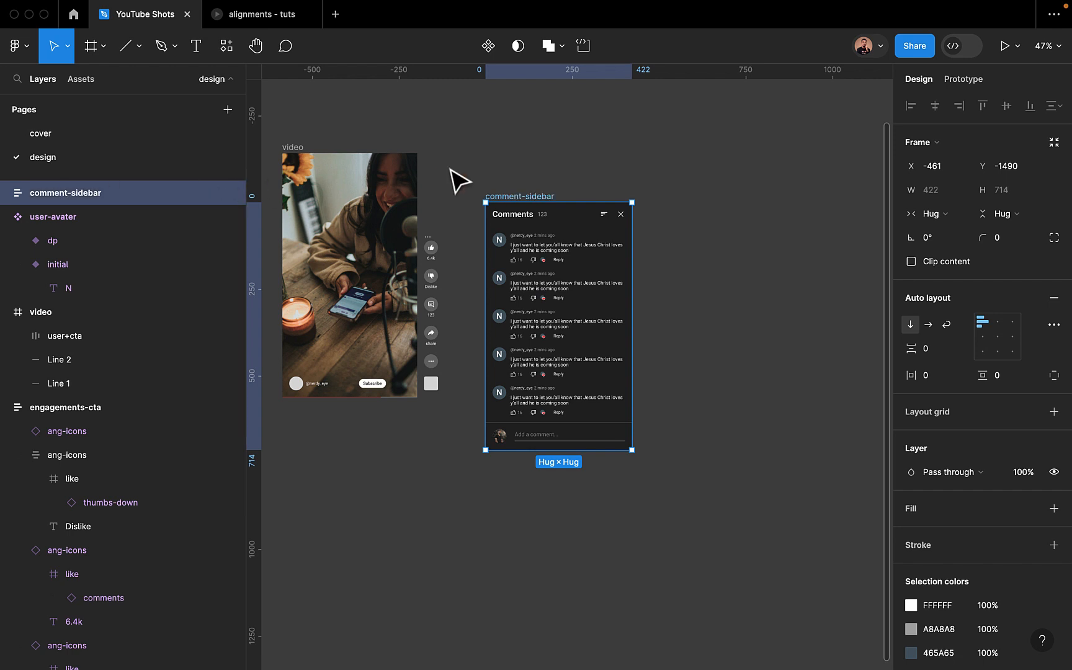
pyautogui.moveTo(513, 205); pyautogui.dragTo(547, 179)
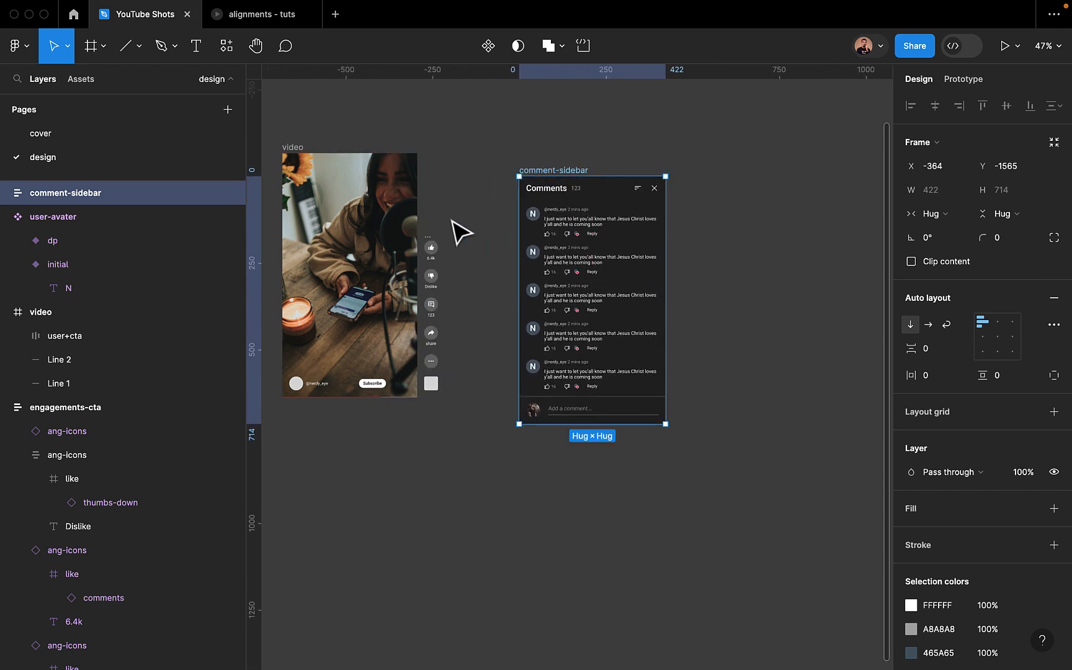
# Move the engagements-cta column below the video and snap comment-sidebar to the video's right edge, aligned with its top
pyautogui.click(431, 248)
pyautogui.click(467, 313)
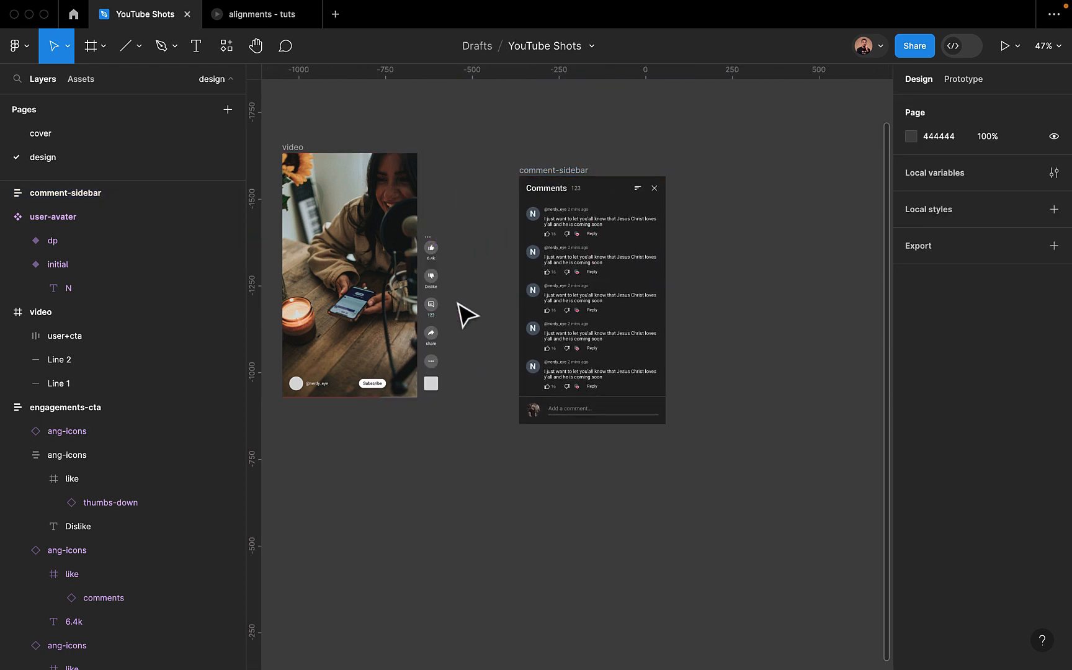
pyautogui.click(433, 385)
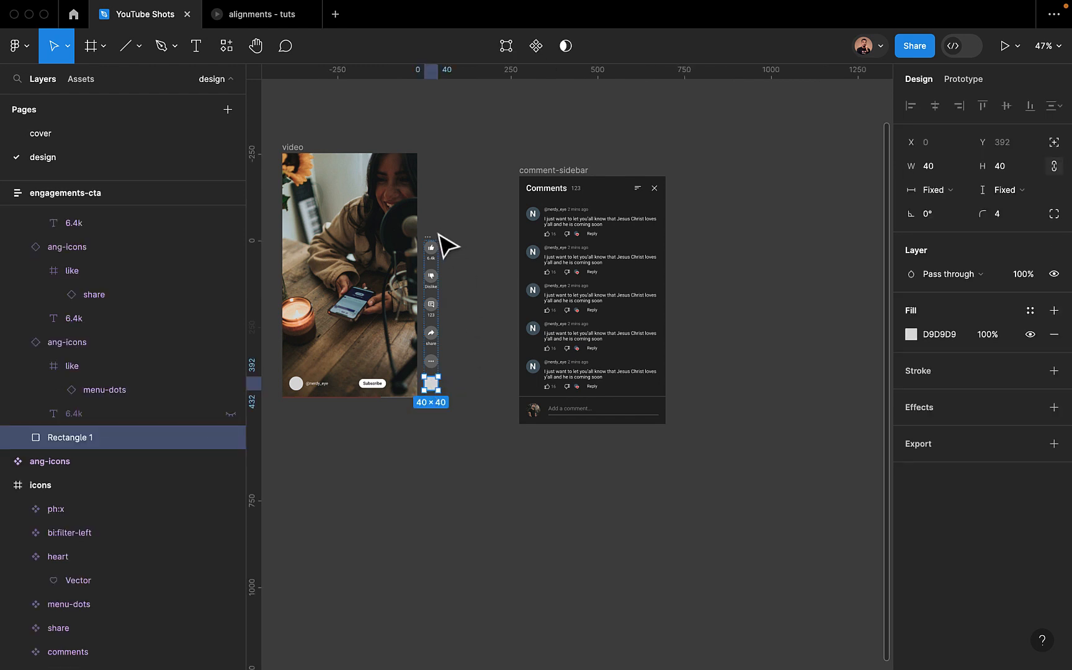
pyautogui.hotkey('shift', 'Return')
pyautogui.moveTo(466, 256); pyautogui.dragTo(397, 428)
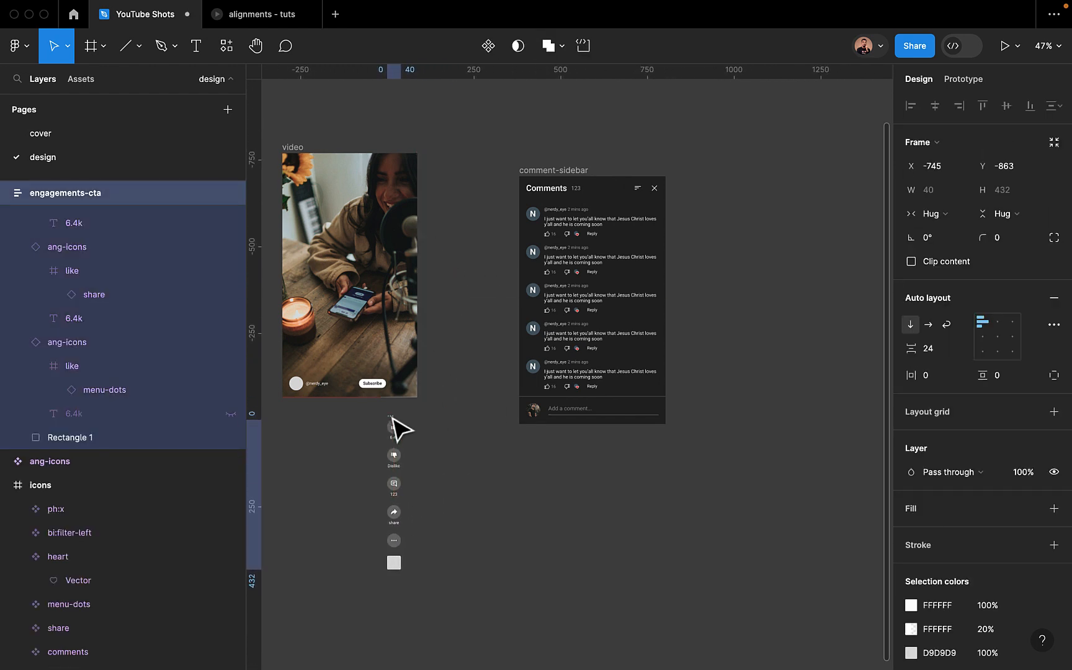
pyautogui.moveTo(562, 175); pyautogui.dragTo(461, 148)
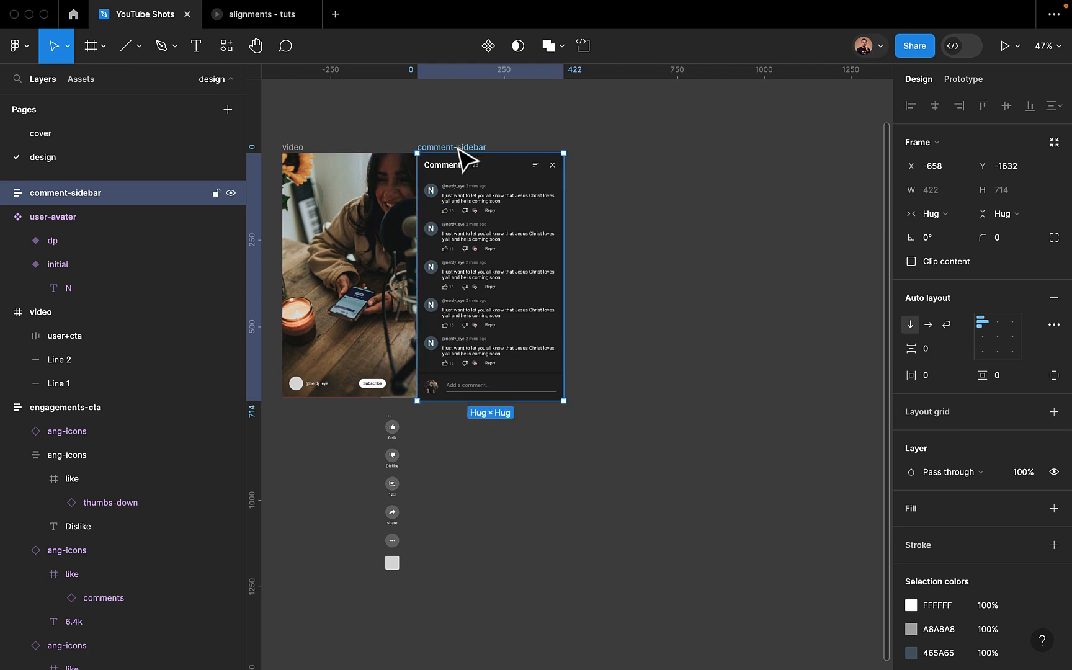
# Shorten the comments frame to a fixed height of 556 so the sidebar ends level with the video's bottom edge
pyautogui.scroll(5, 484, 354)
pyautogui.doubleClick(478, 375)
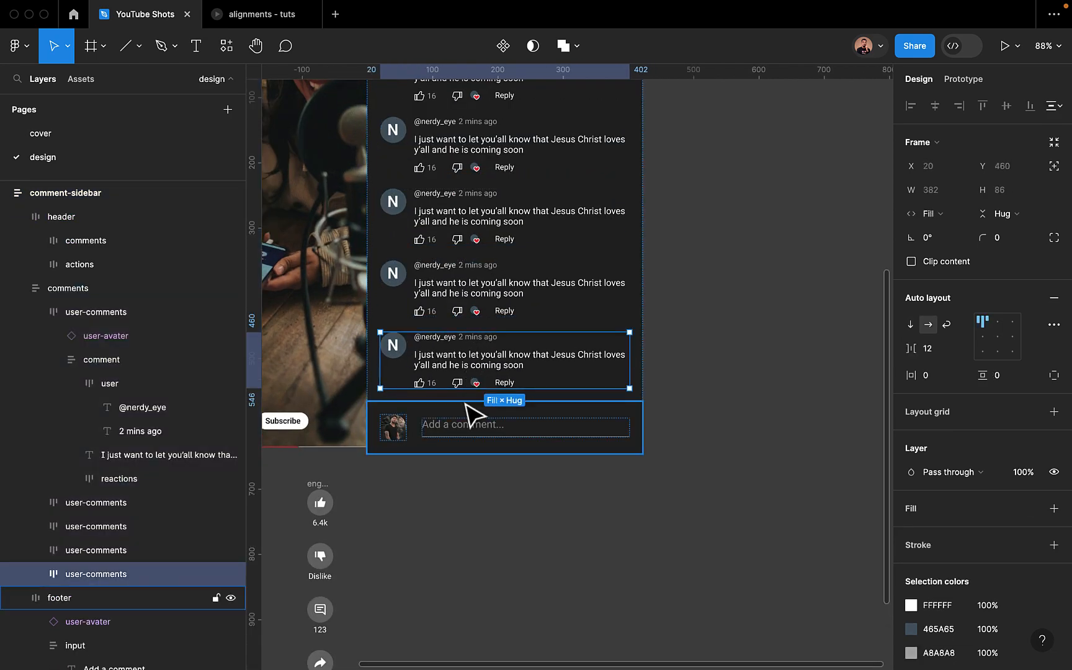
pyautogui.click(729, 375)
pyautogui.click(636, 365)
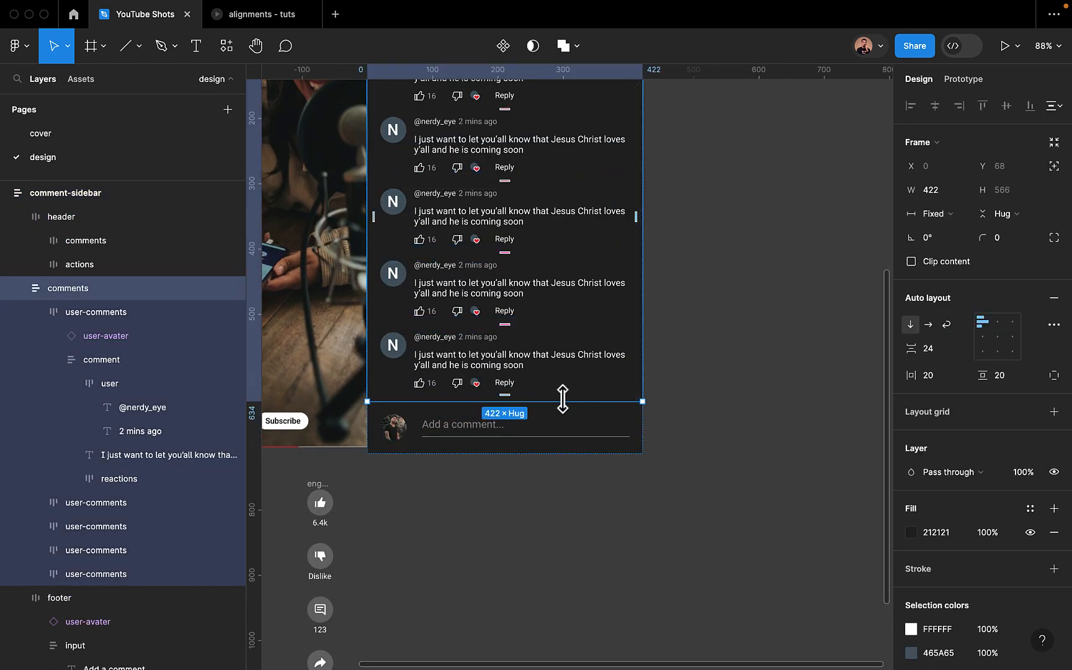
pyautogui.moveTo(557, 402); pyautogui.dragTo(557, 395)
pyautogui.scroll(15, 338, 412)
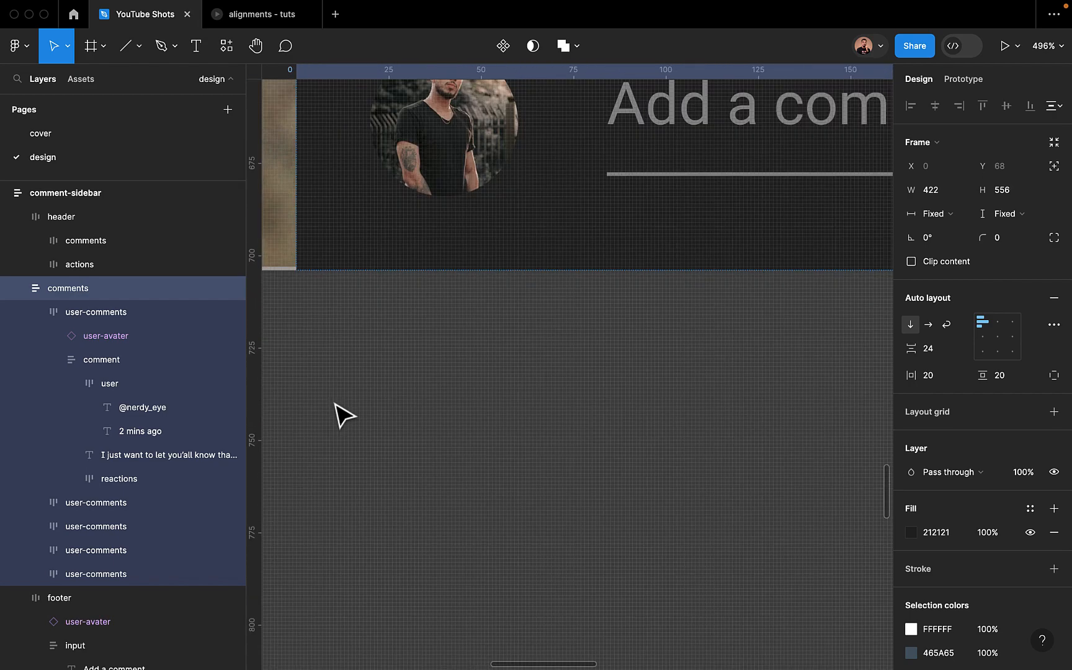
pyautogui.scroll(-15, 338, 413)
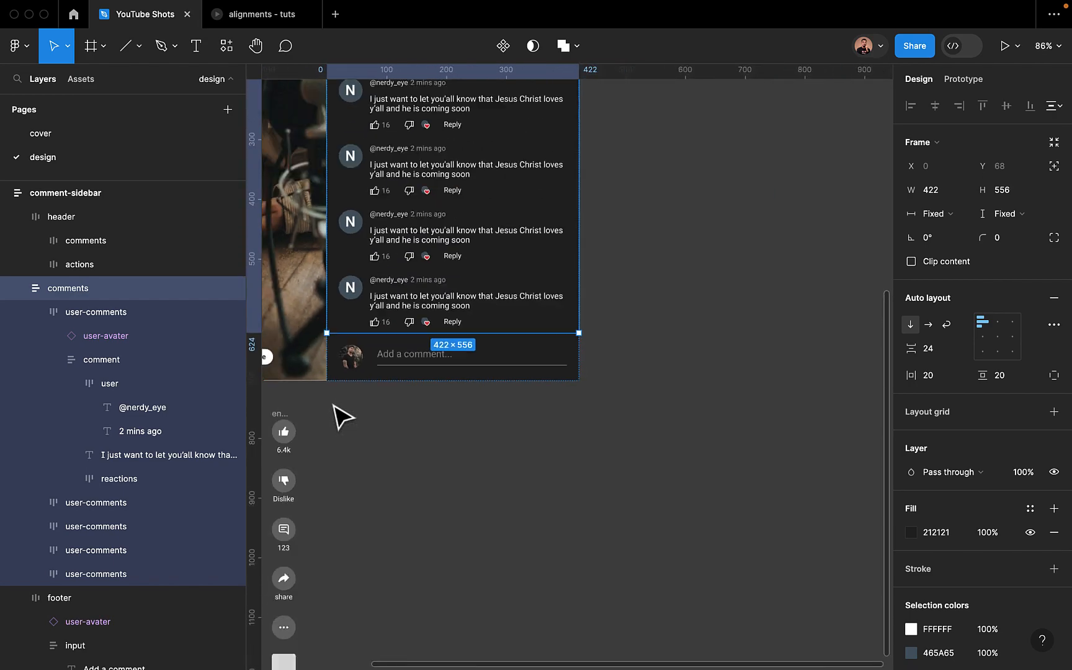
pyautogui.scroll(-3, 335, 411)
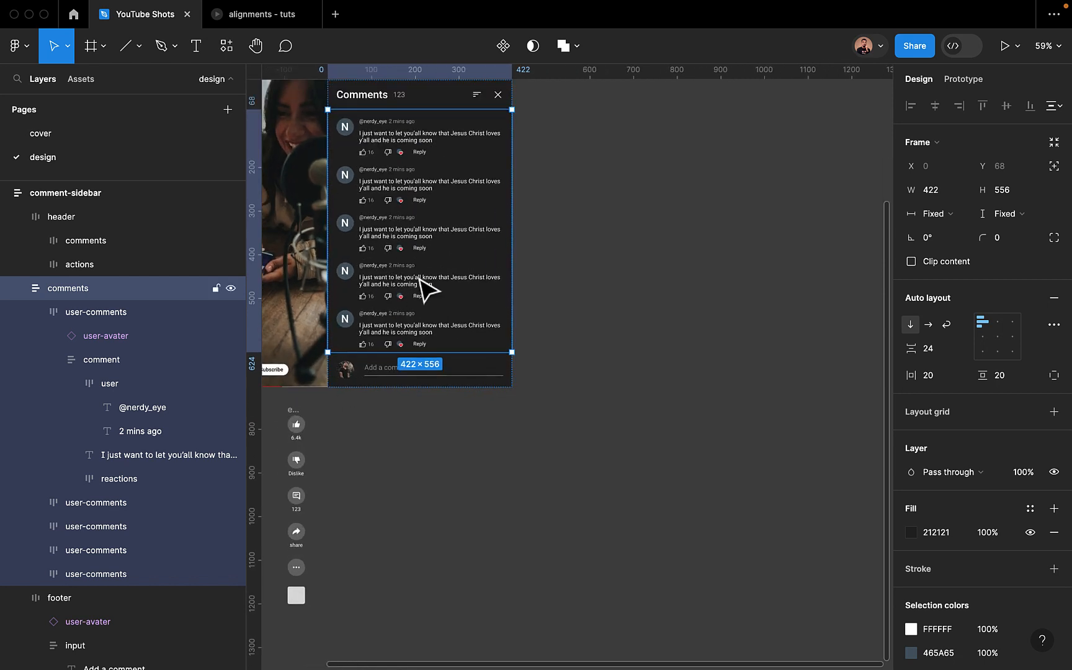
pyautogui.moveTo(437, 352)
pyautogui.mouseDown()
pyautogui.moveTo(438, 299)
pyautogui.moveTo(437, 351)
pyautogui.mouseUp()
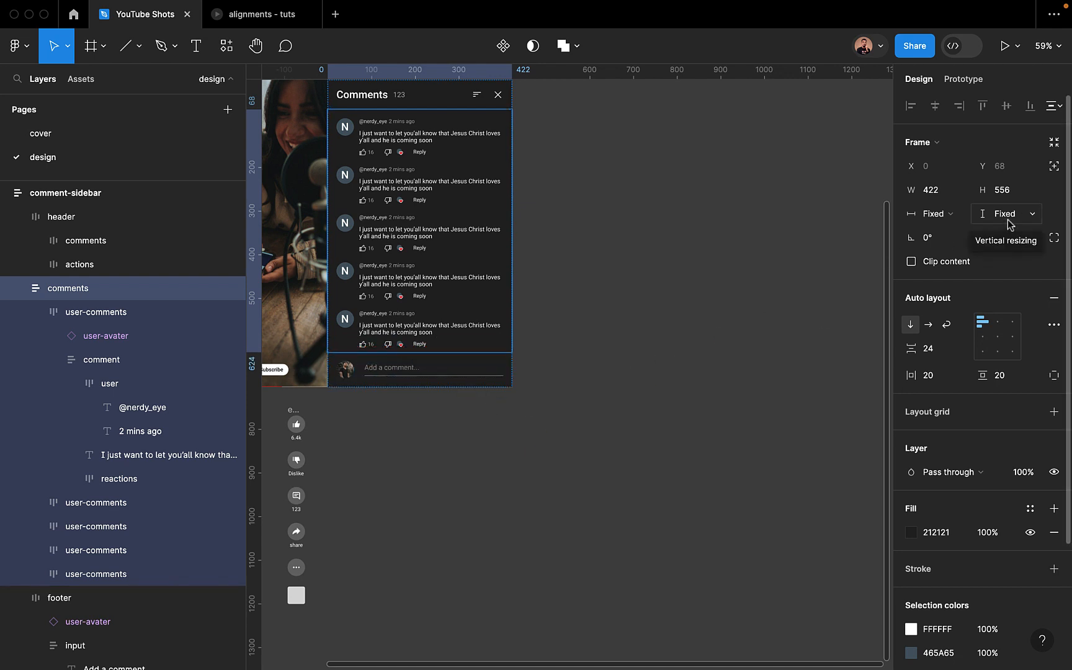
# Duplicate the fourth user comment four times within the comments frame
pyautogui.click(420, 293)
pyautogui.press('super+d')
pyautogui.press('super+d')
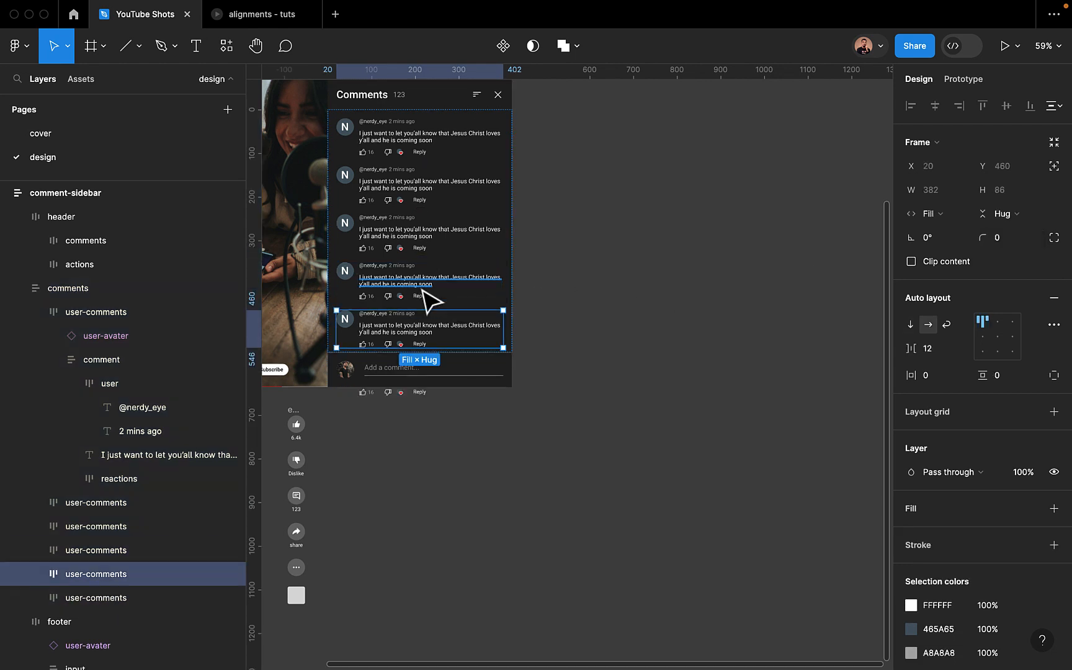
pyautogui.press('super+d')
pyautogui.press('super+d')
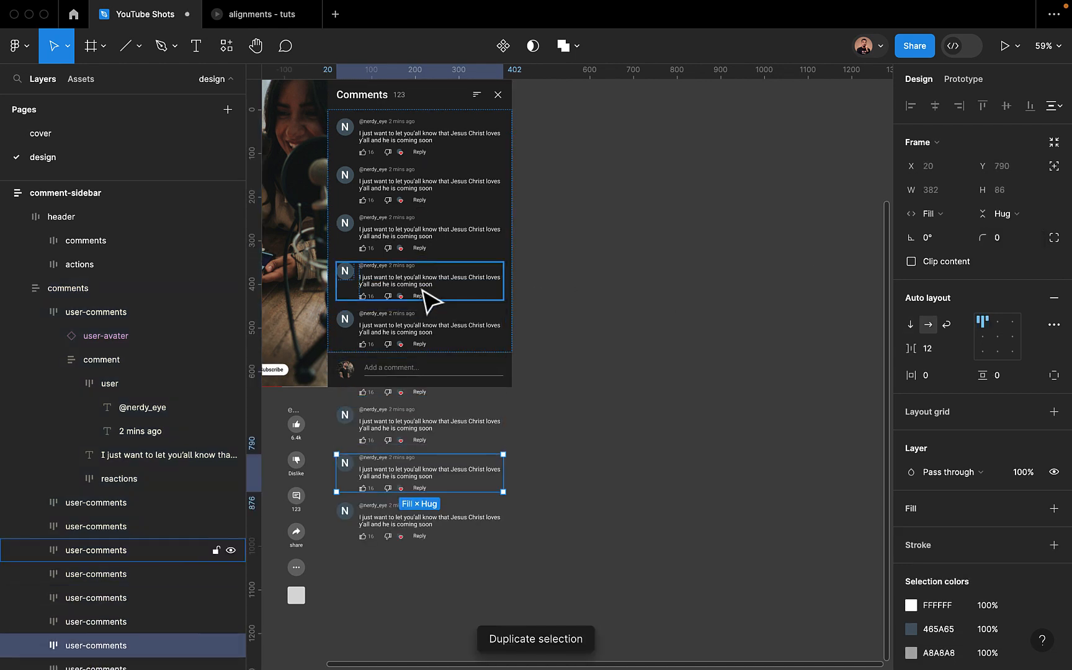
# Turn on Clip content for the comments frame to hide the comments that overflow it
pyautogui.click(621, 341)
pyautogui.click(456, 282)
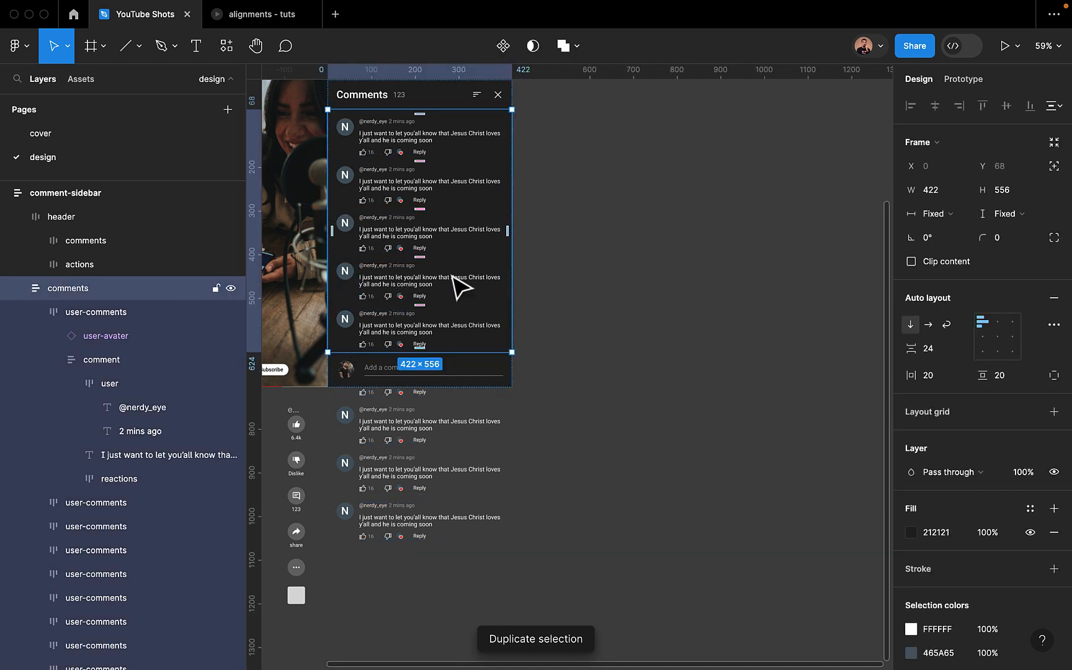
pyautogui.click(910, 262)
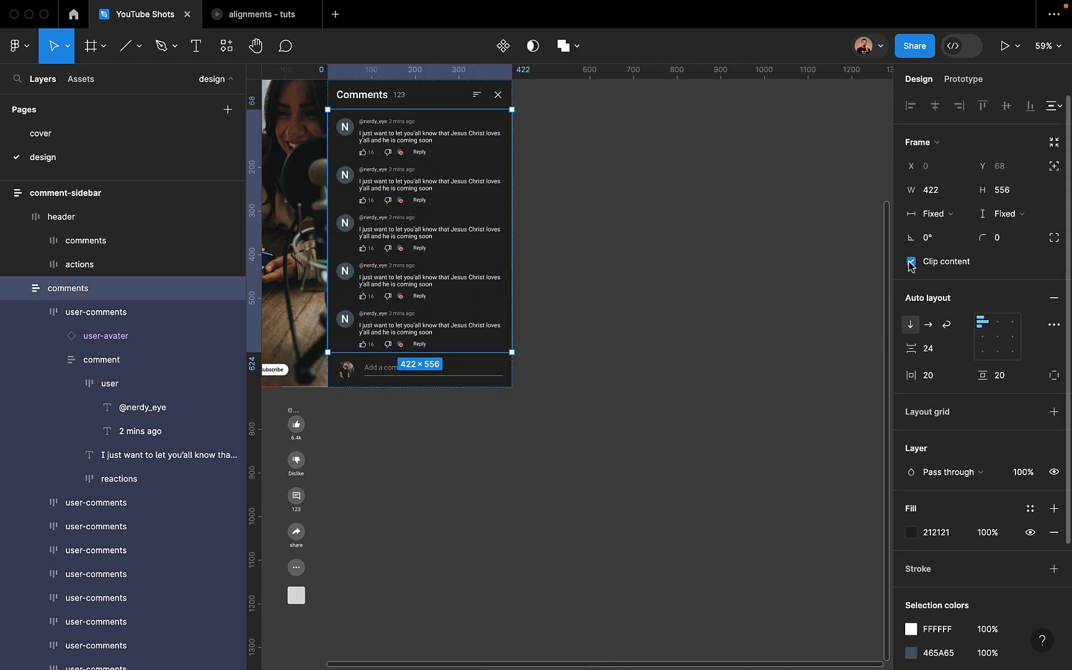
pyautogui.click(911, 262)
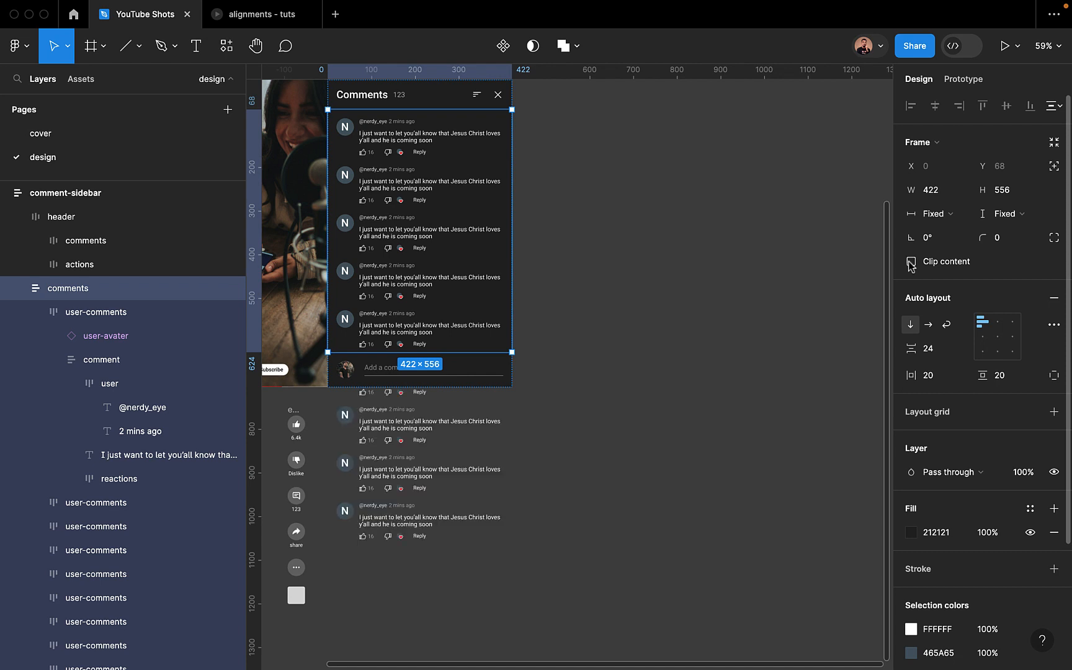
pyautogui.click(910, 263)
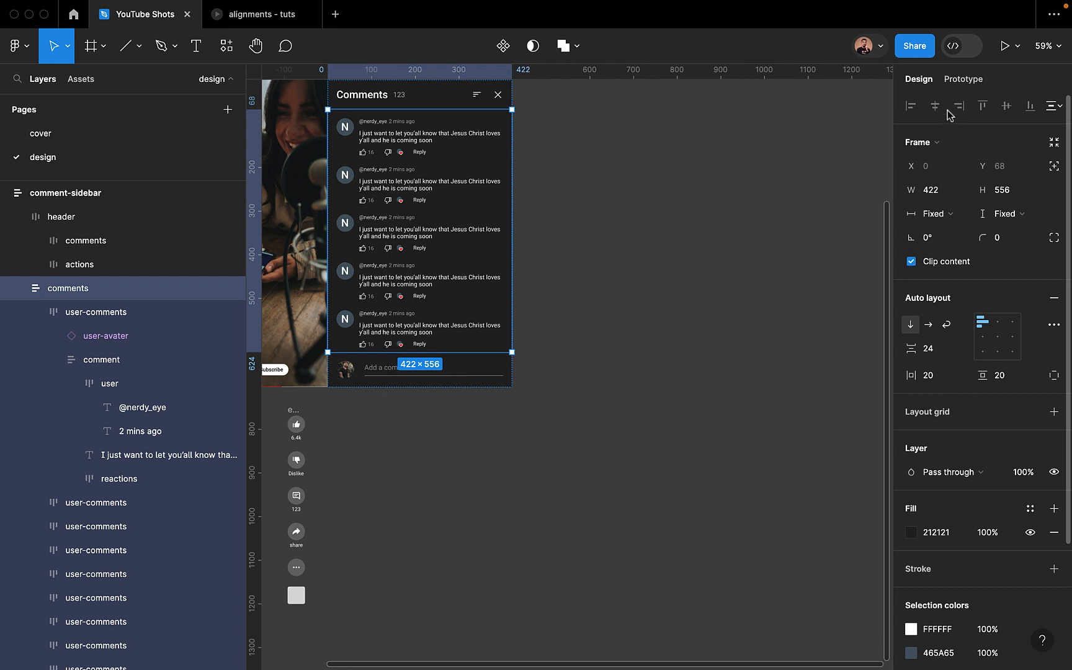
# Set the comments frame's prototype overflow scrolling to Vertical and return to its design properties
pyautogui.click(960, 79)
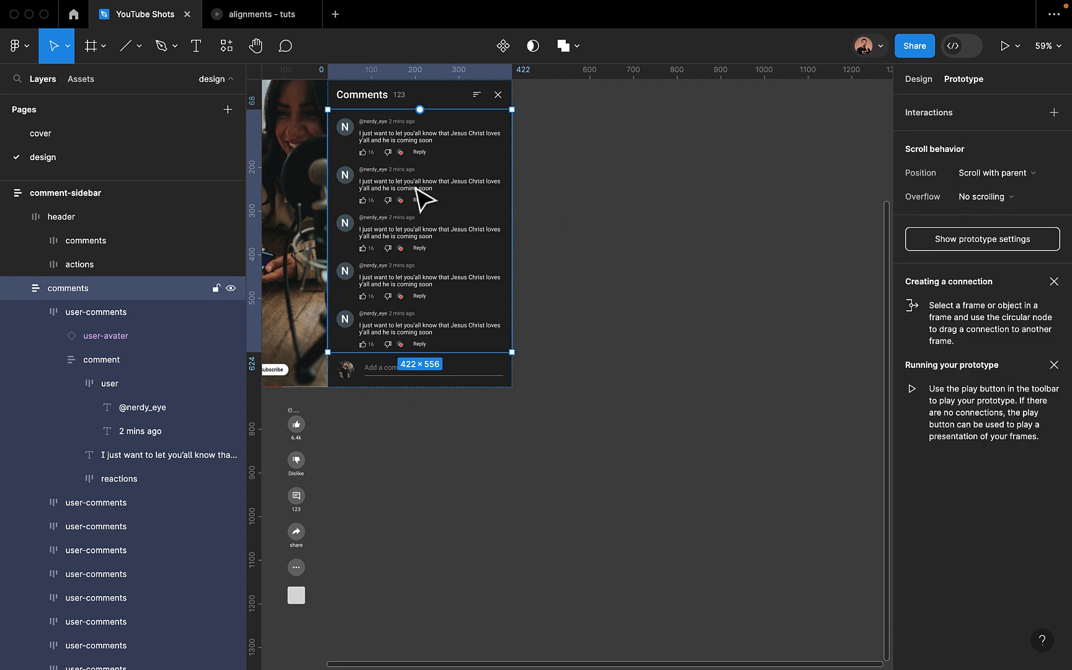
pyautogui.click(1005, 200)
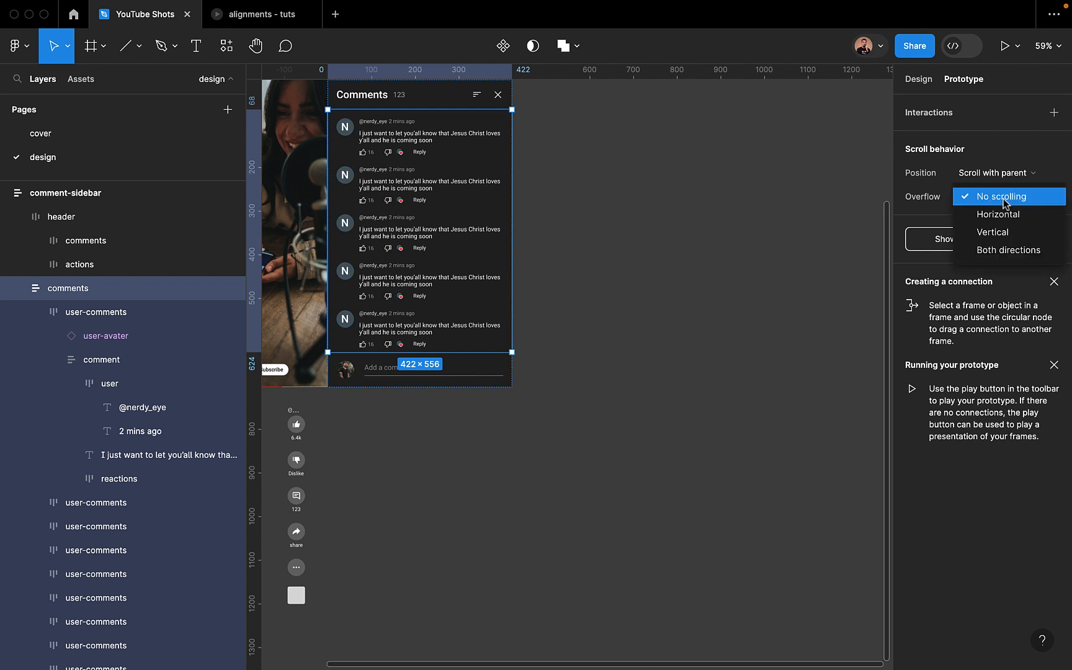
pyautogui.click(1003, 233)
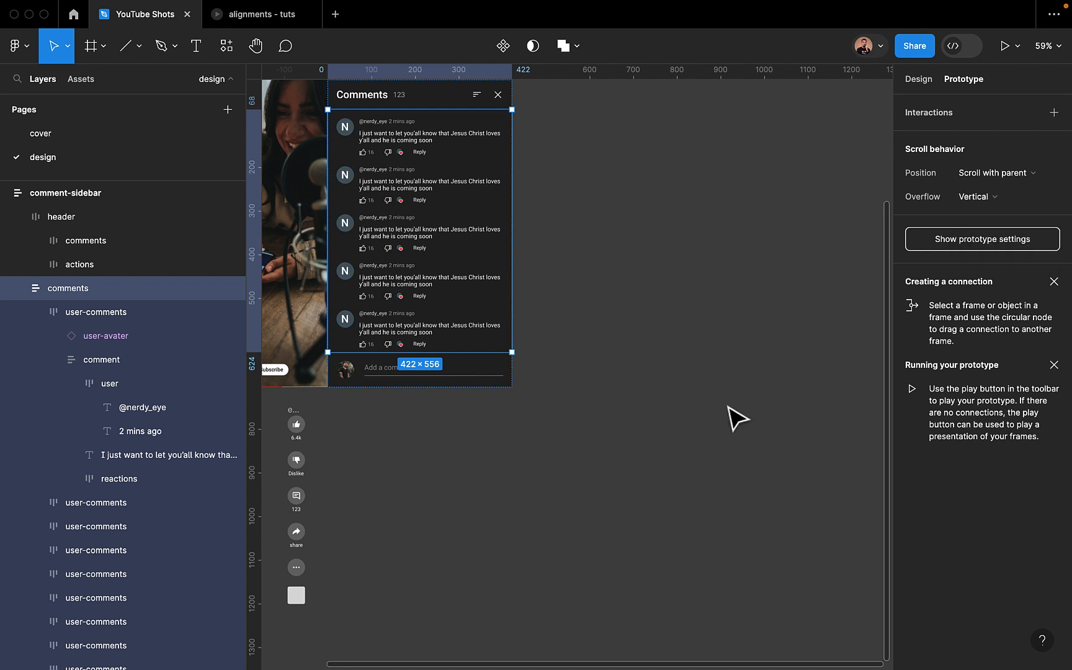
pyautogui.click(919, 79)
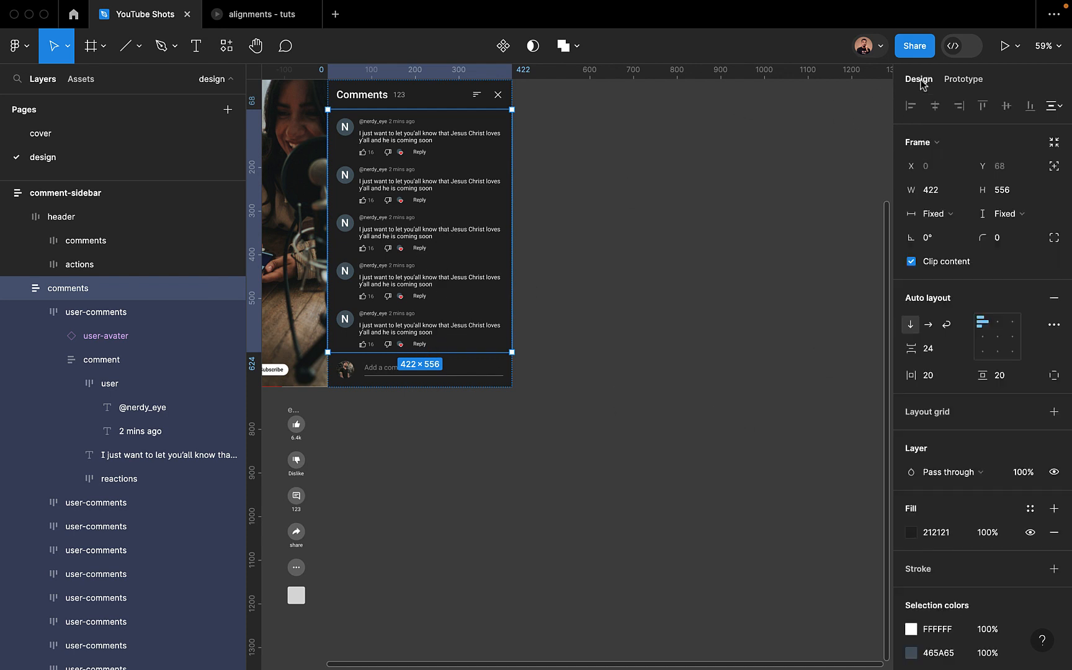
pyautogui.hscroll(-3, 587, 312)
pyautogui.keyDown('ctrl'); pyautogui.scroll(-5, 586, 312); pyautogui.keyUp('ctrl')
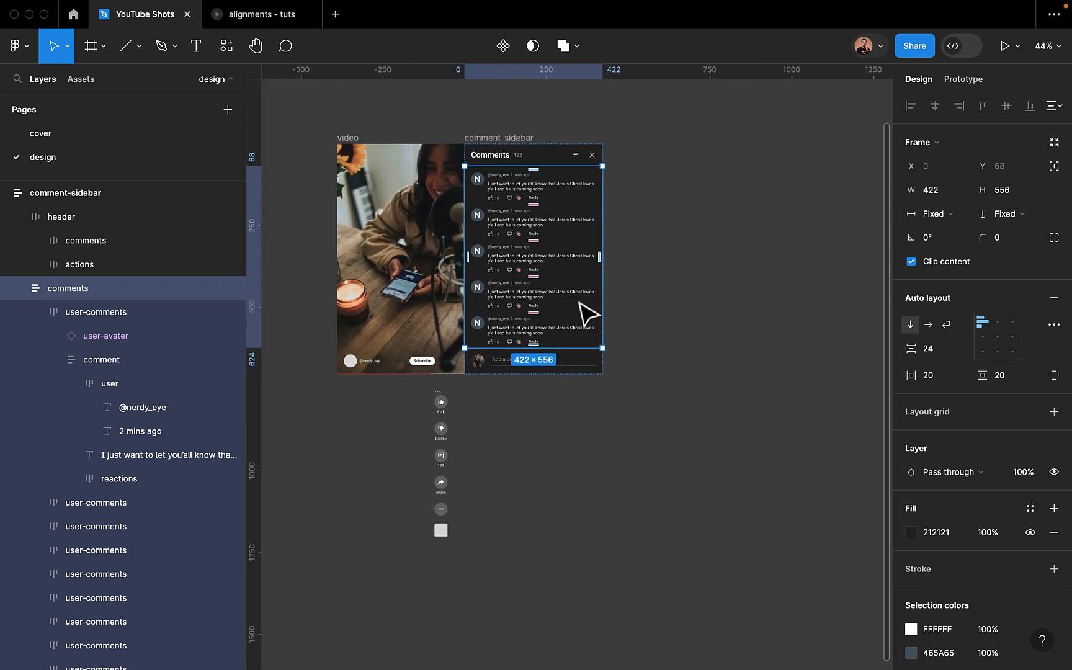
# Move the engagements-cta icon column onto the video, near its right edge at X 333
pyautogui.click(554, 451)
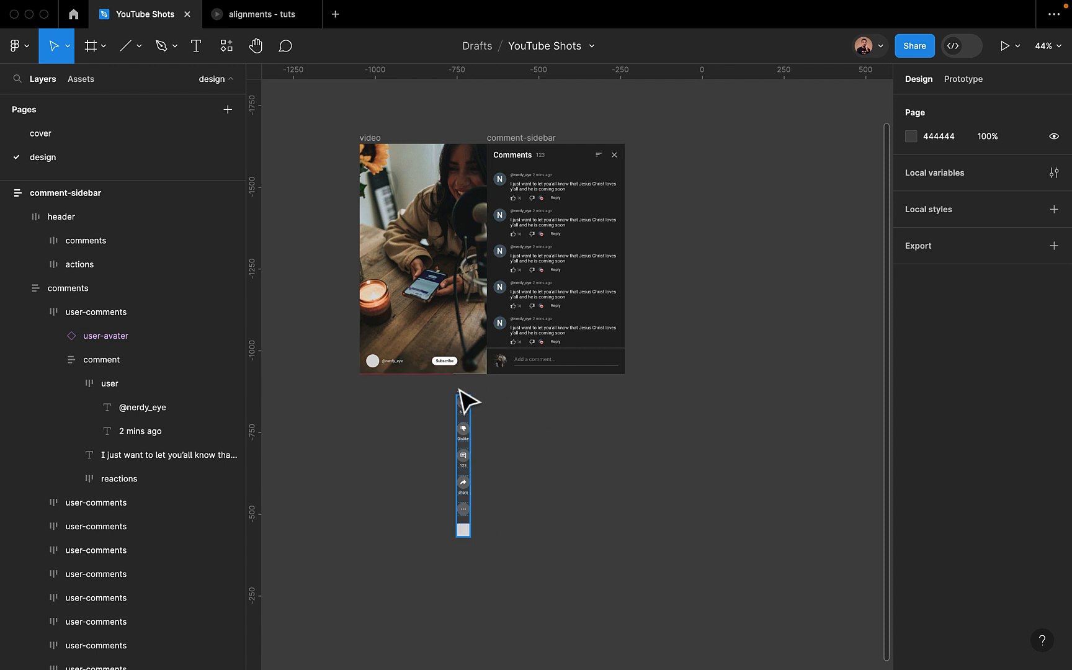
pyautogui.moveTo(462, 401); pyautogui.dragTo(472, 221)
pyautogui.scroll(5, 450, 394)
pyautogui.scroll(1, 497, 411)
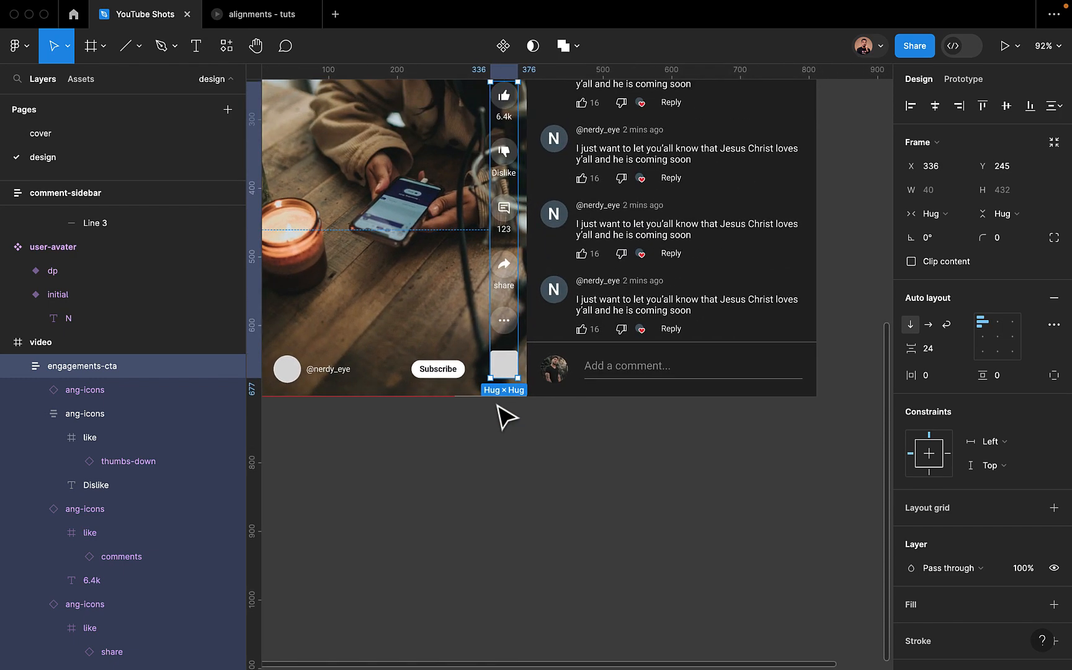
pyautogui.scroll(3, 524, 478)
pyautogui.press('Left')
pyautogui.press('Left')
pyautogui.press('Left')
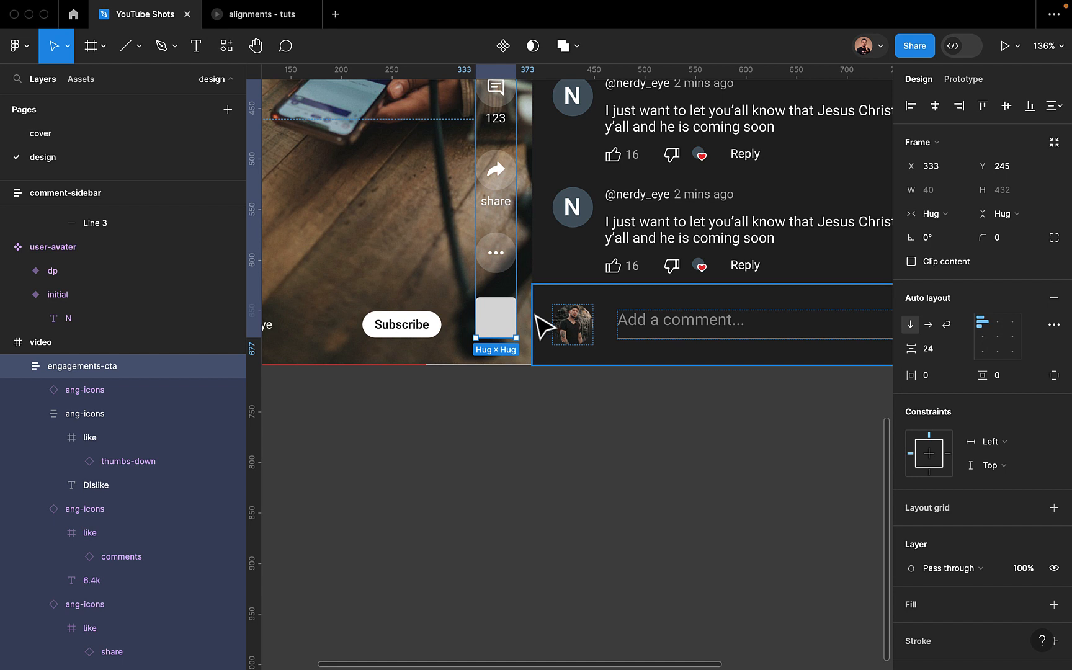
# Align the bottom of the engagements-cta column with the bottom of the user+cta row, at Y 252
pyautogui.scroll(3, 537, 323)
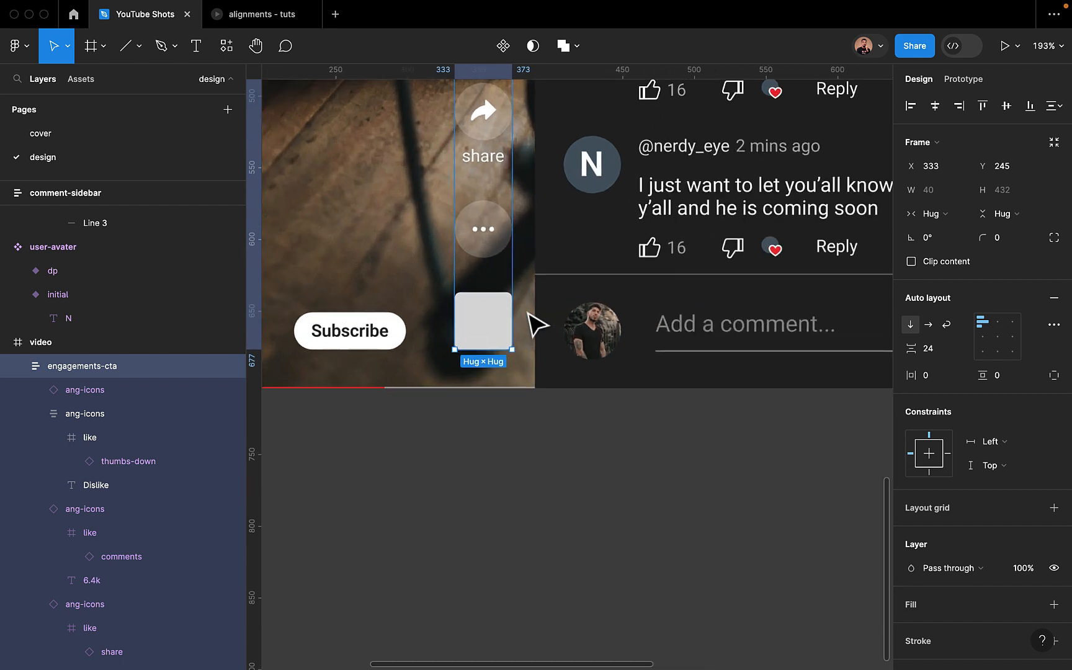
pyautogui.press('alt')
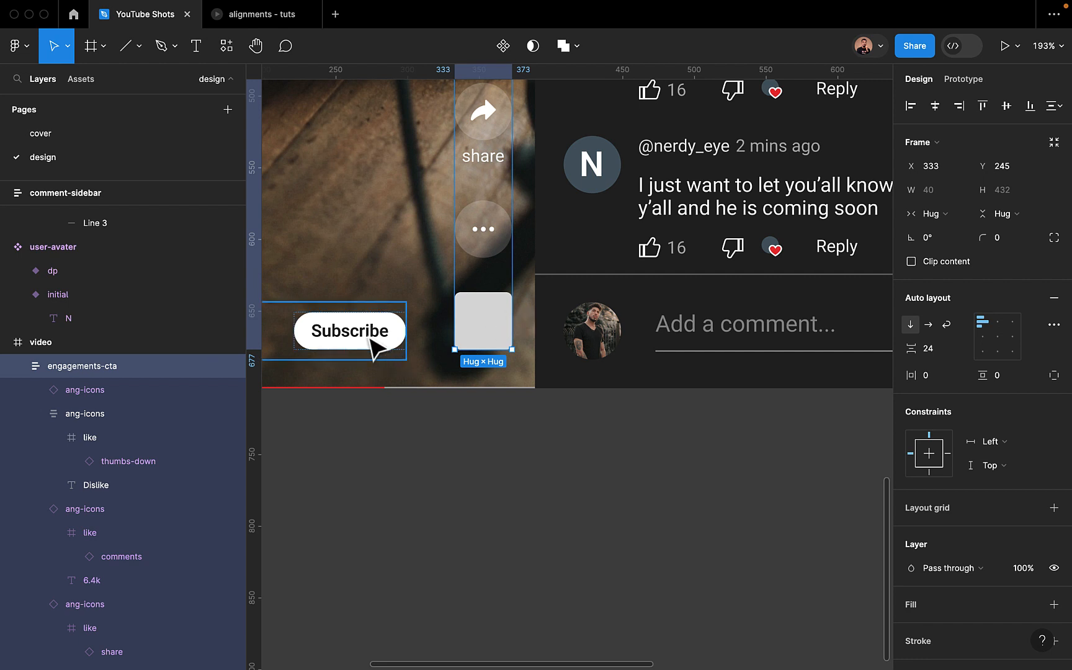
pyautogui.click(377, 346)
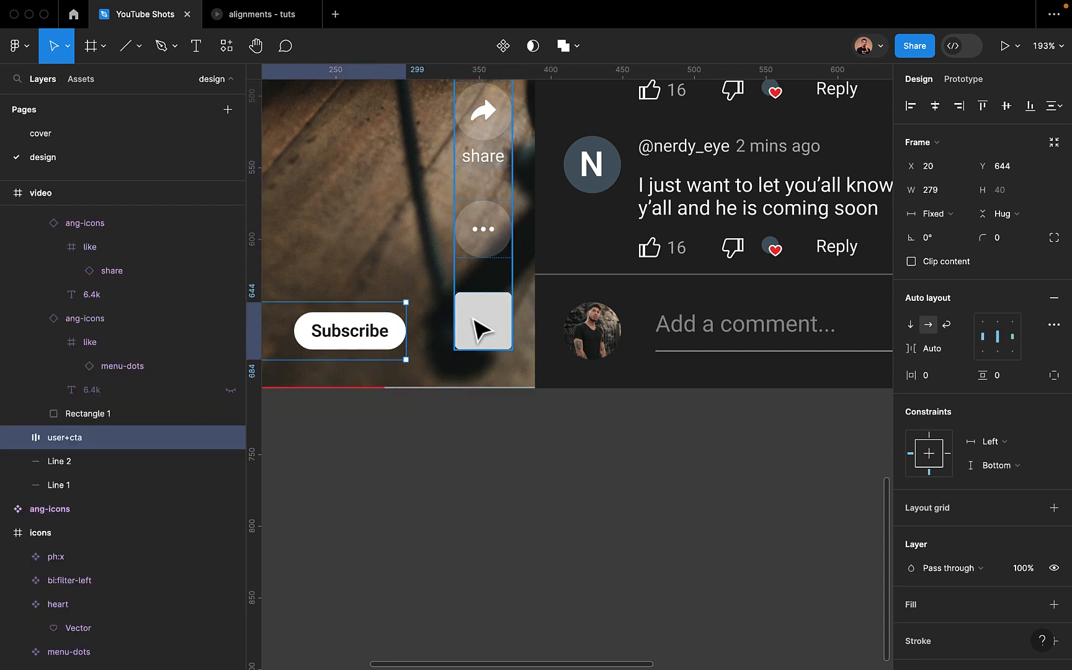
pyautogui.click(481, 329)
pyautogui.moveTo(472, 318); pyautogui.dragTo(474, 328)
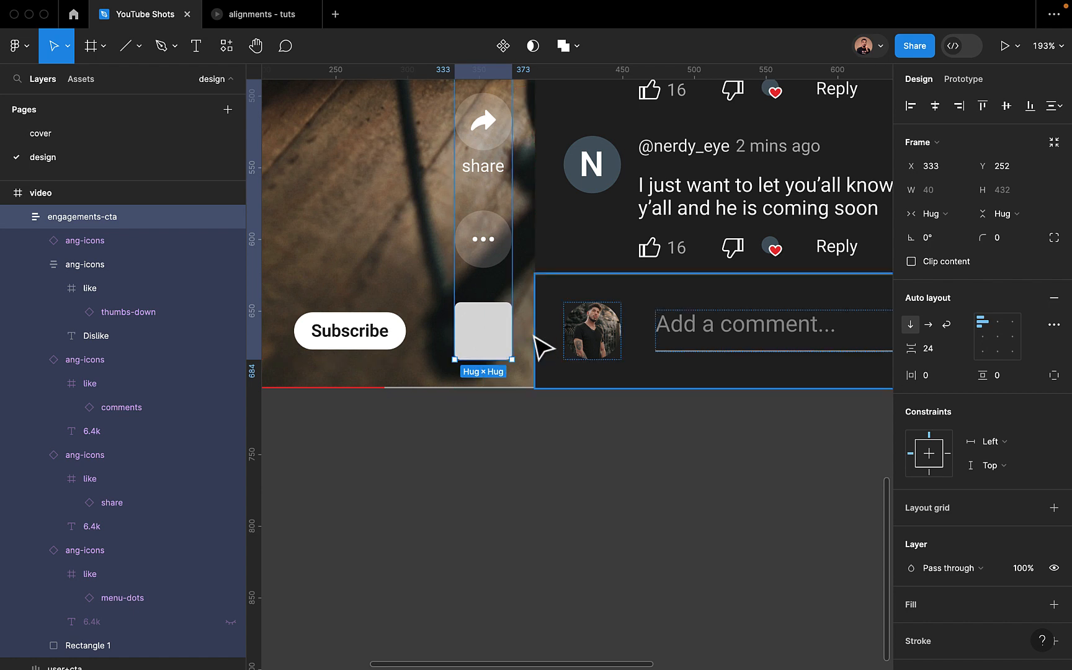
# Nudge the engagements-cta column left to X 329, leaving 20 px to the video's right edge
pyautogui.press('alt')
pyautogui.press('Left')
pyautogui.press('Left')
pyautogui.press('Left')
pyautogui.press('Left')
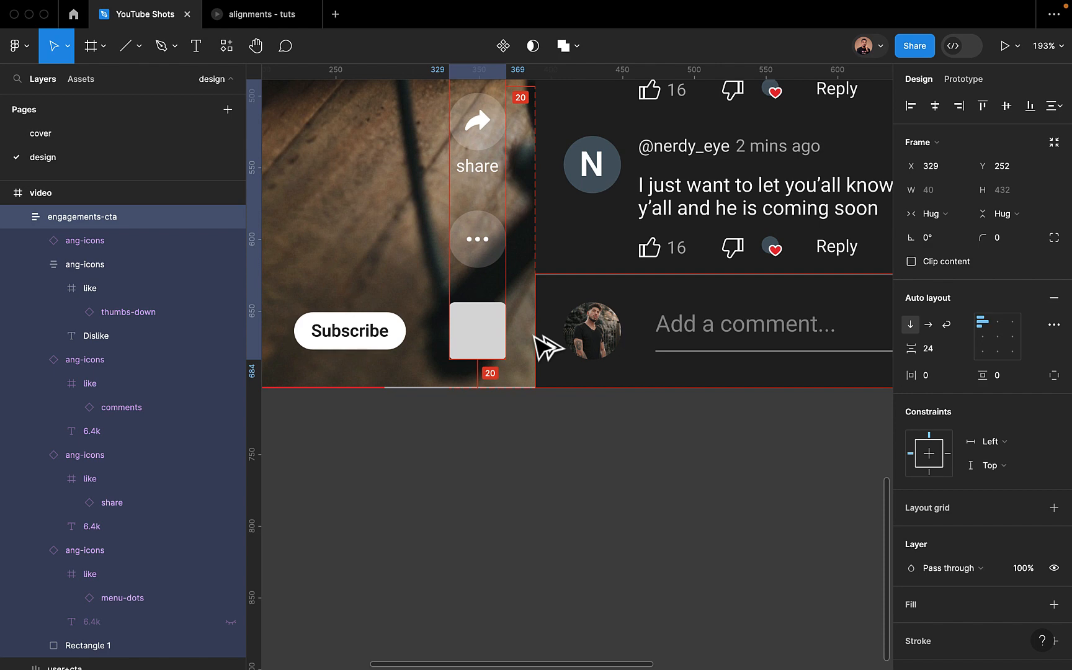
pyautogui.scroll(-5, 545, 345)
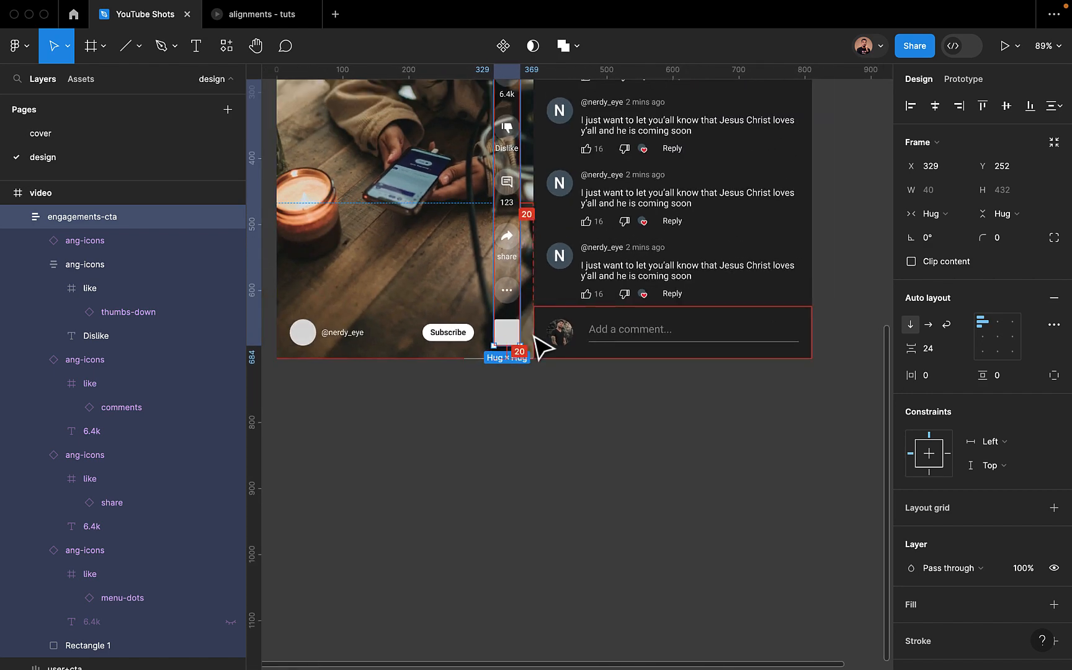
pyautogui.click(531, 407)
pyautogui.scroll(-5, 534, 410)
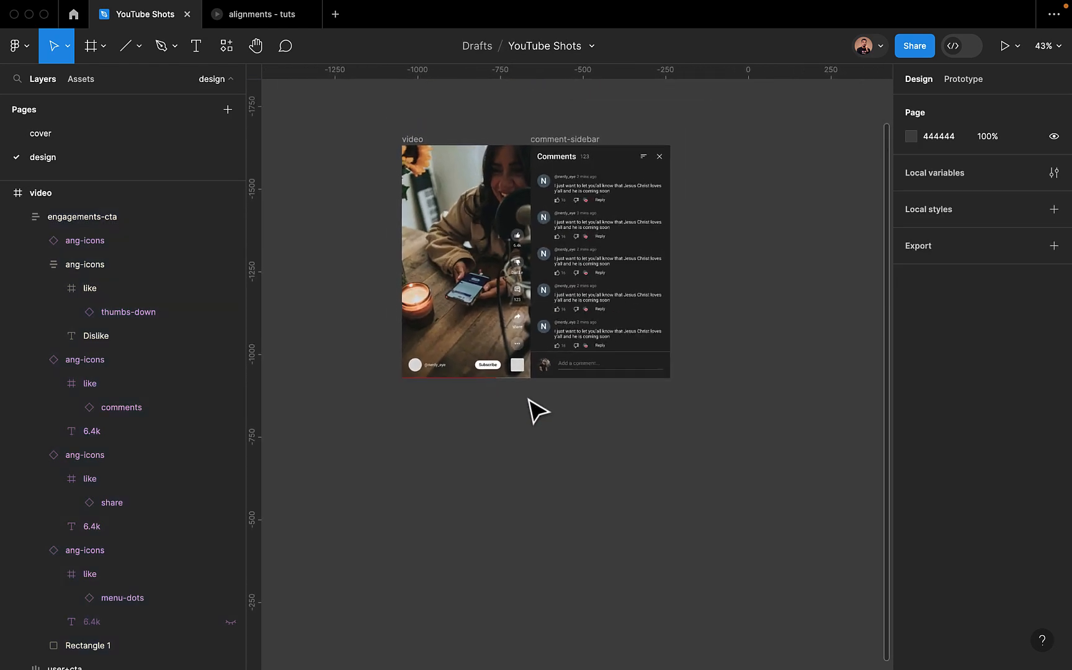
# Group the video and comment-sidebar frames together and convert the group to a frame
pyautogui.scroll(3, 538, 410)
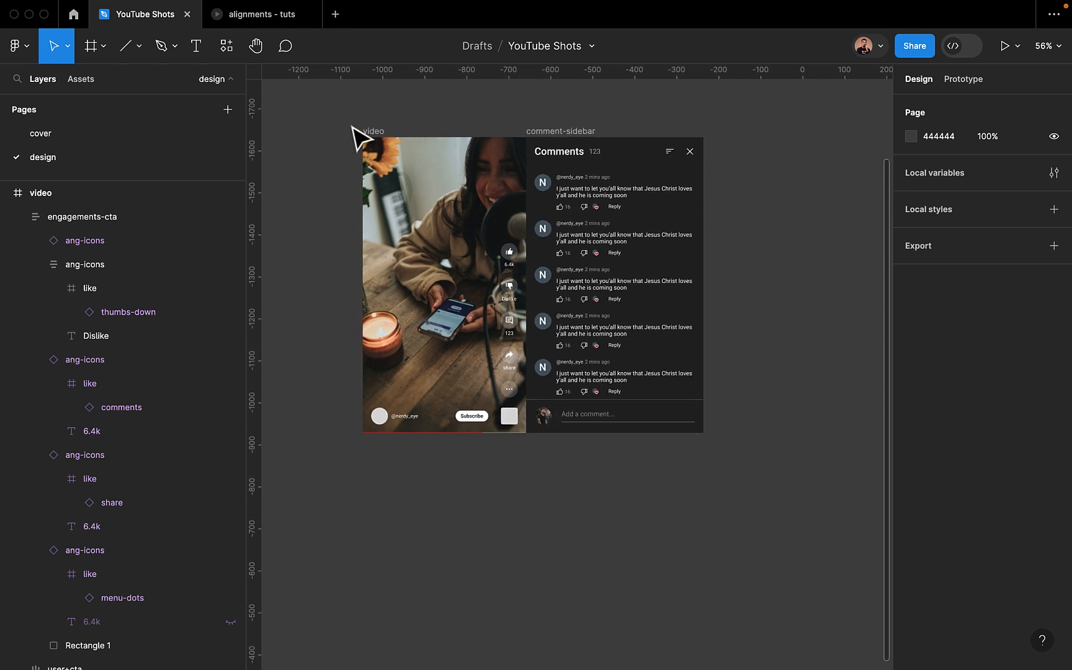
pyautogui.click(370, 132)
pyautogui.keyDown('shift'); pyautogui.click(559, 135); pyautogui.keyUp('shift')
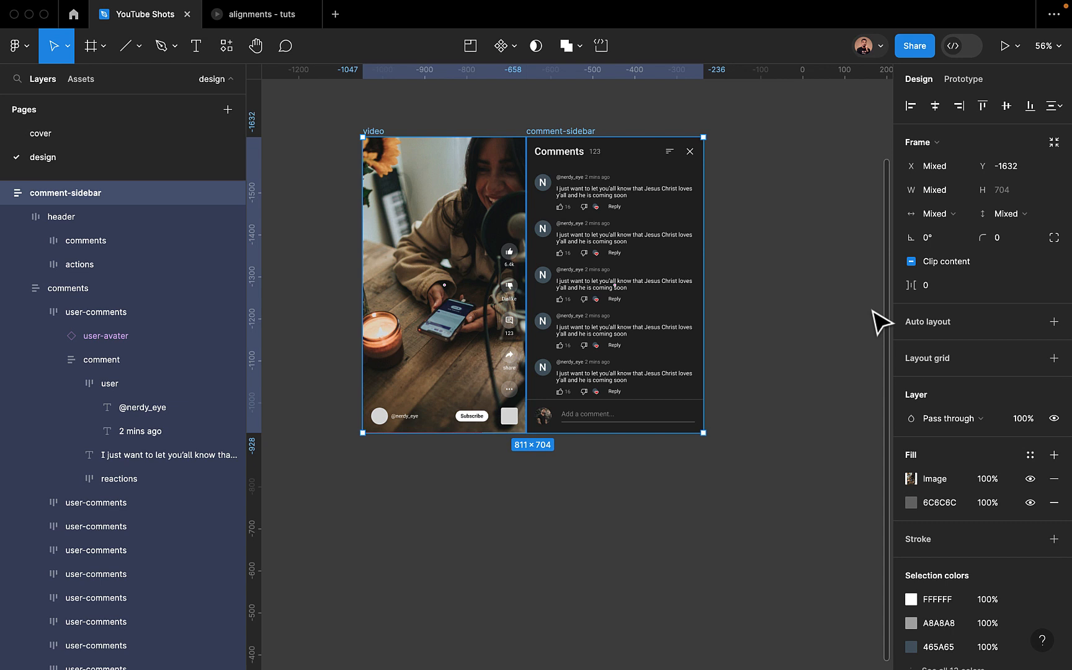
pyautogui.rightClick(572, 211)
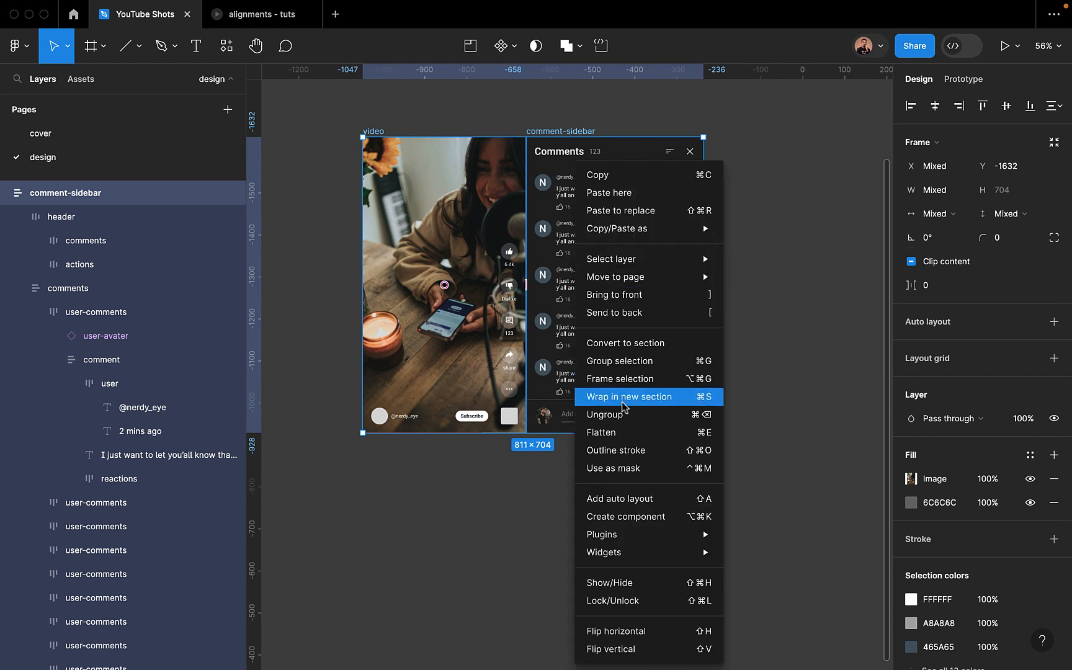
pyautogui.click(623, 361)
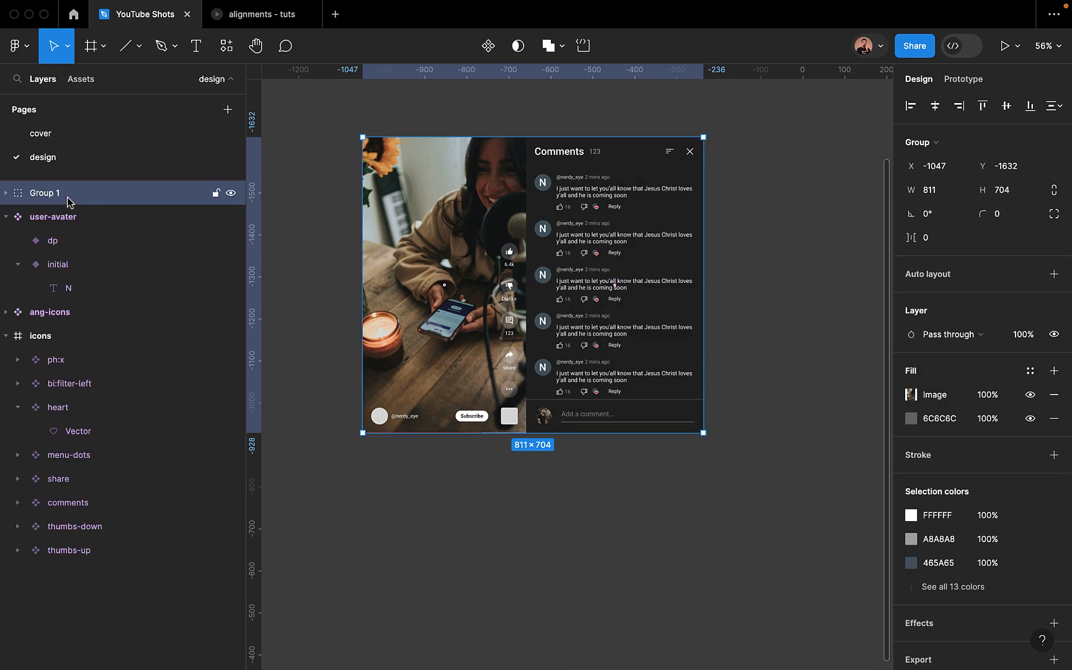
pyautogui.click(920, 142)
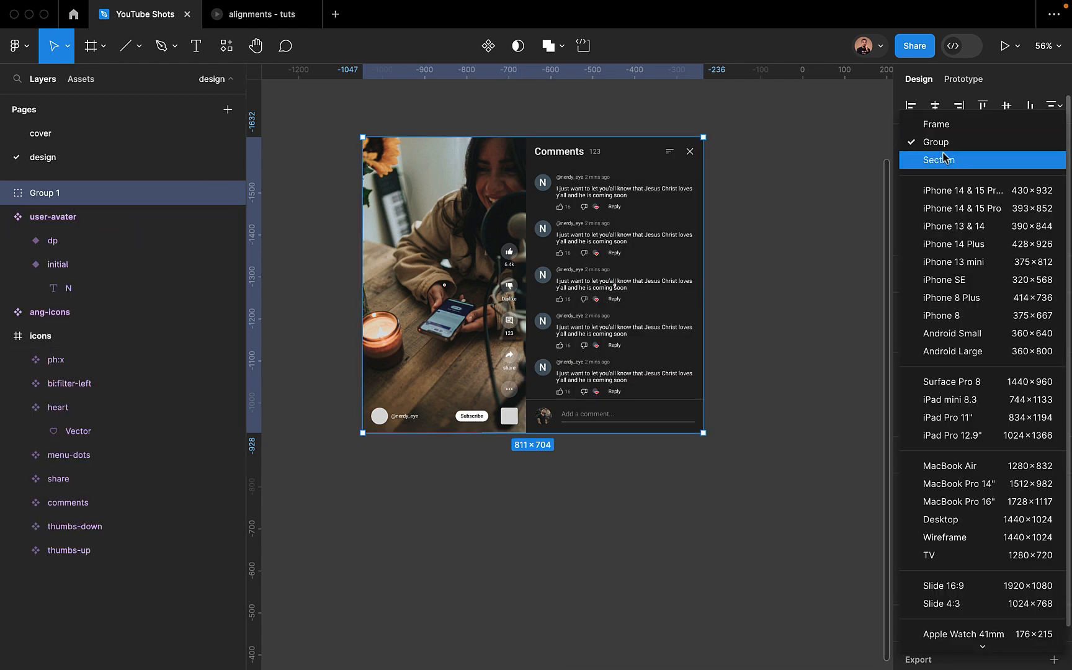
pyautogui.click(938, 125)
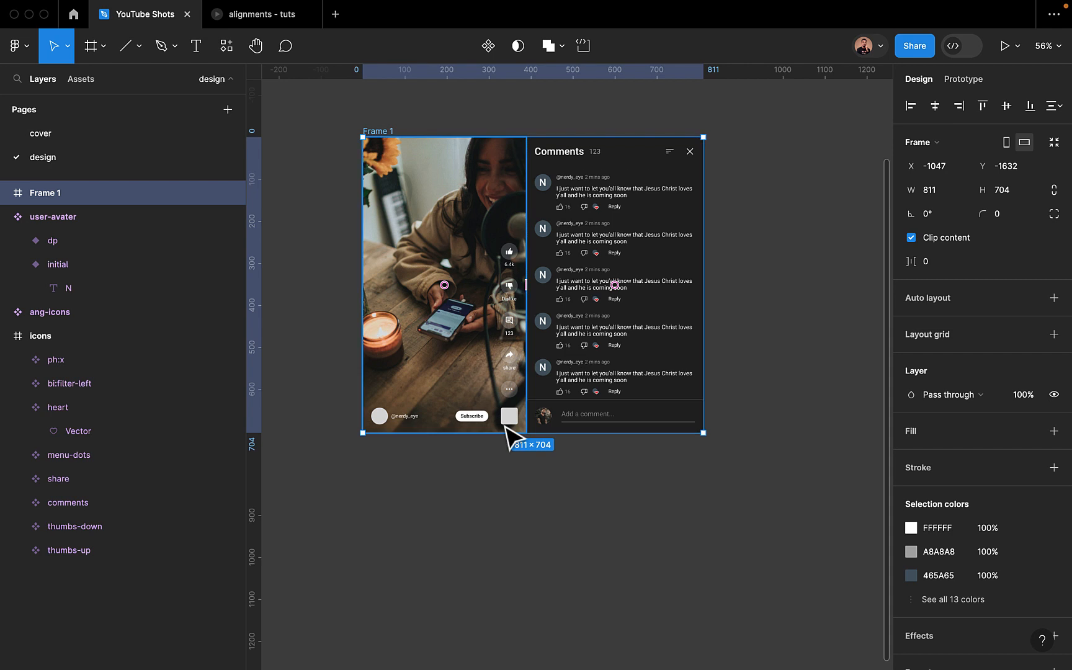
# Rename the new enclosing frame as short
pyautogui.doubleClick(374, 130)
pyautogui.write('short')
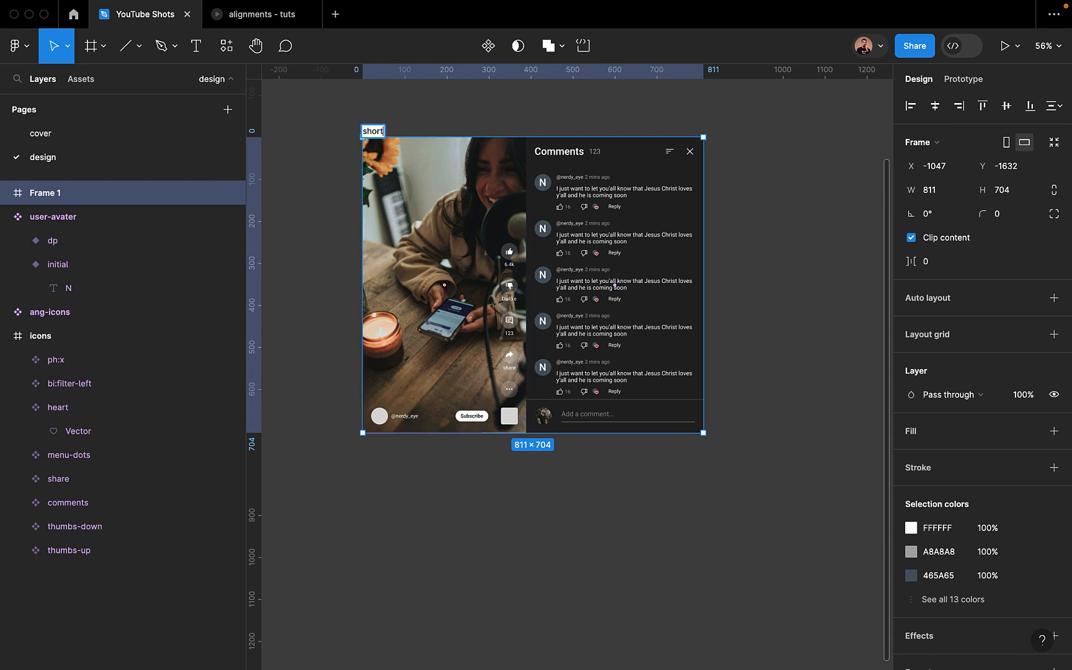
pyautogui.press('Return')
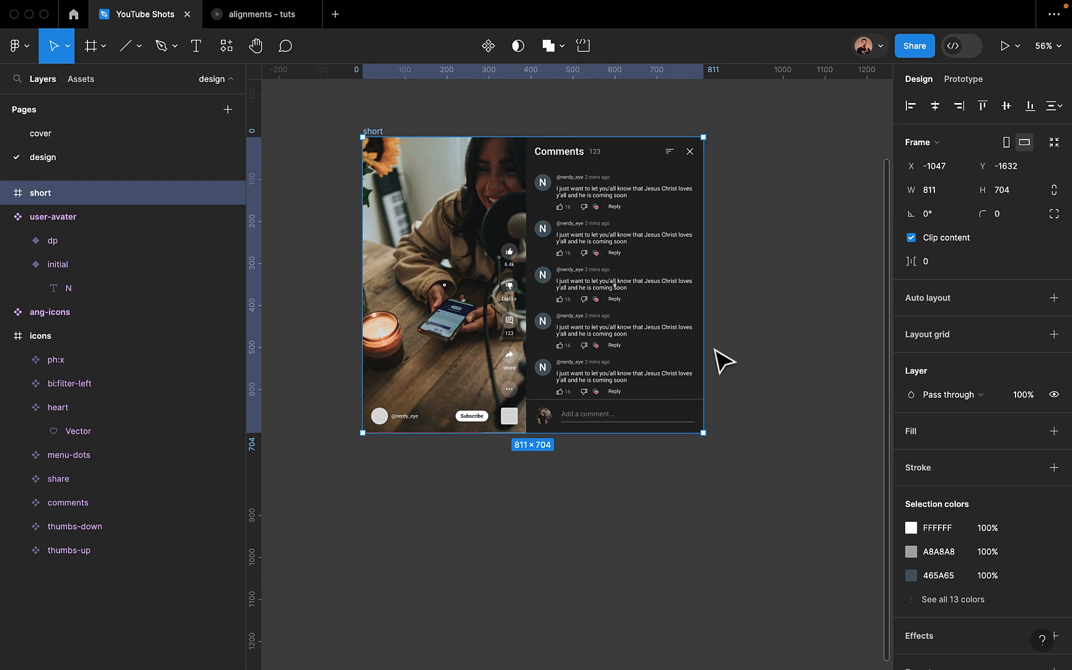
# Expand the short frame's layers and collapse its comment-sidebar and video children
pyautogui.click(6, 193)
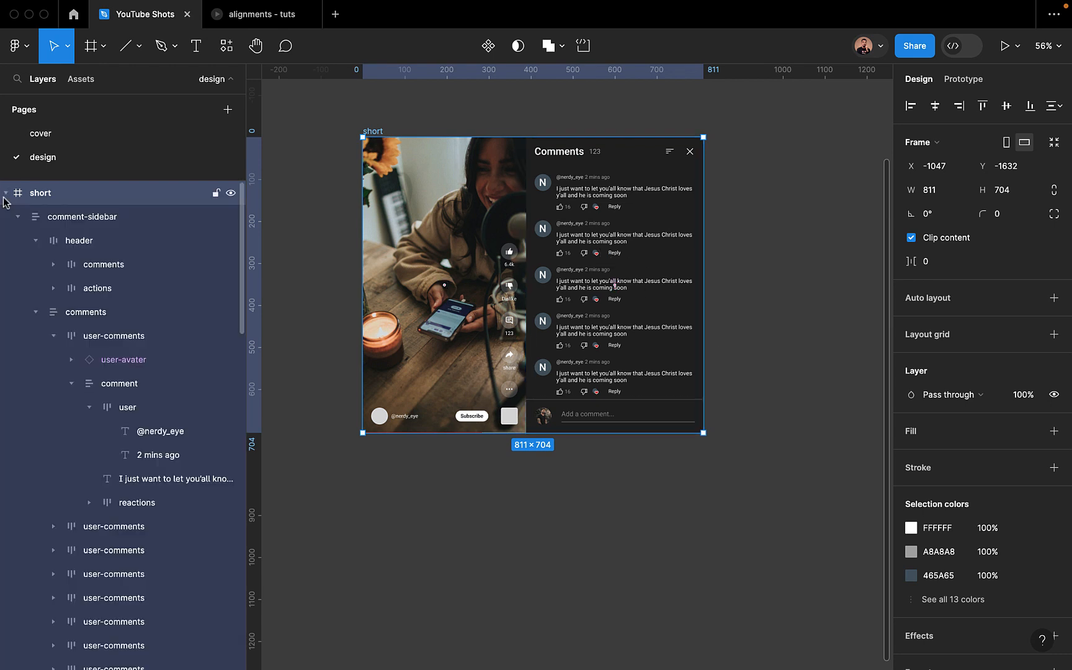
pyautogui.click(17, 218)
pyautogui.click(19, 241)
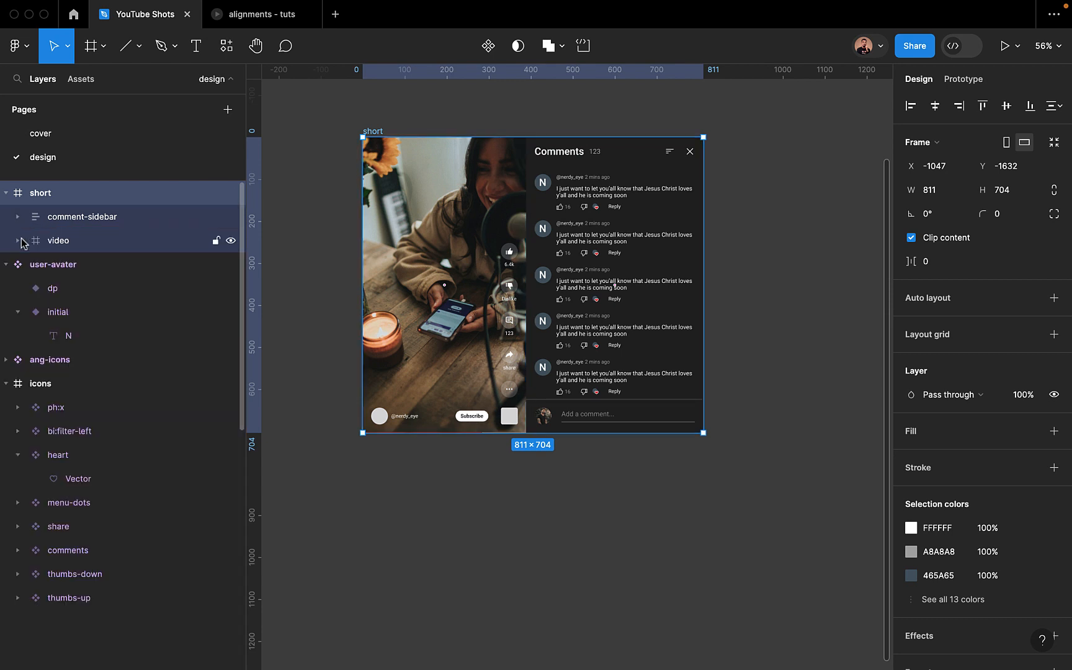
pyautogui.click(98, 228)
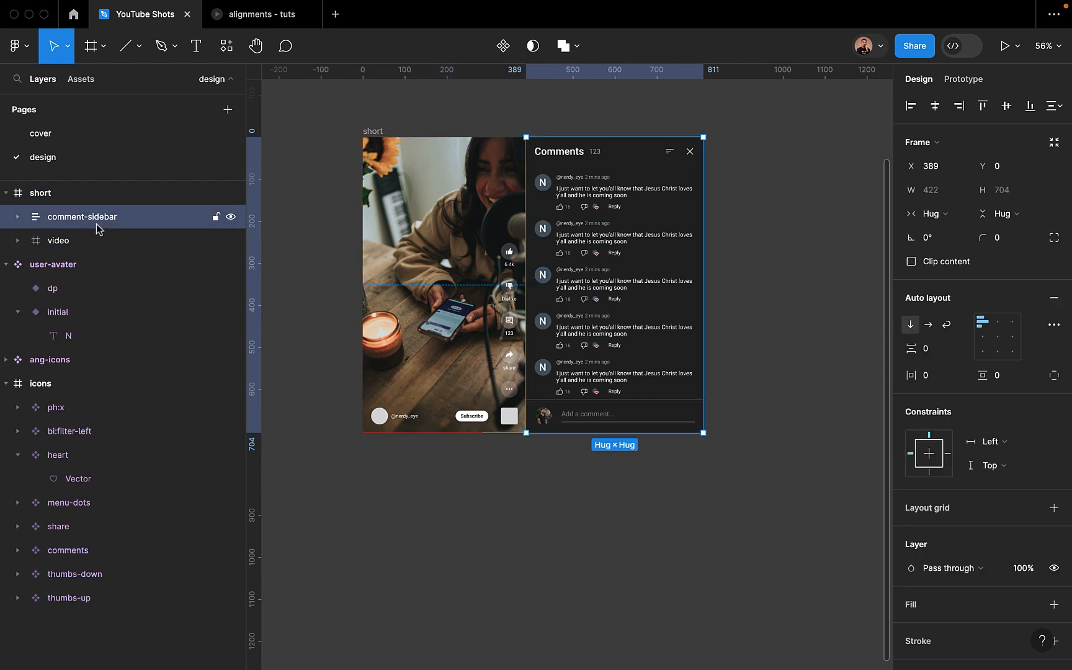
pyautogui.click(16, 217)
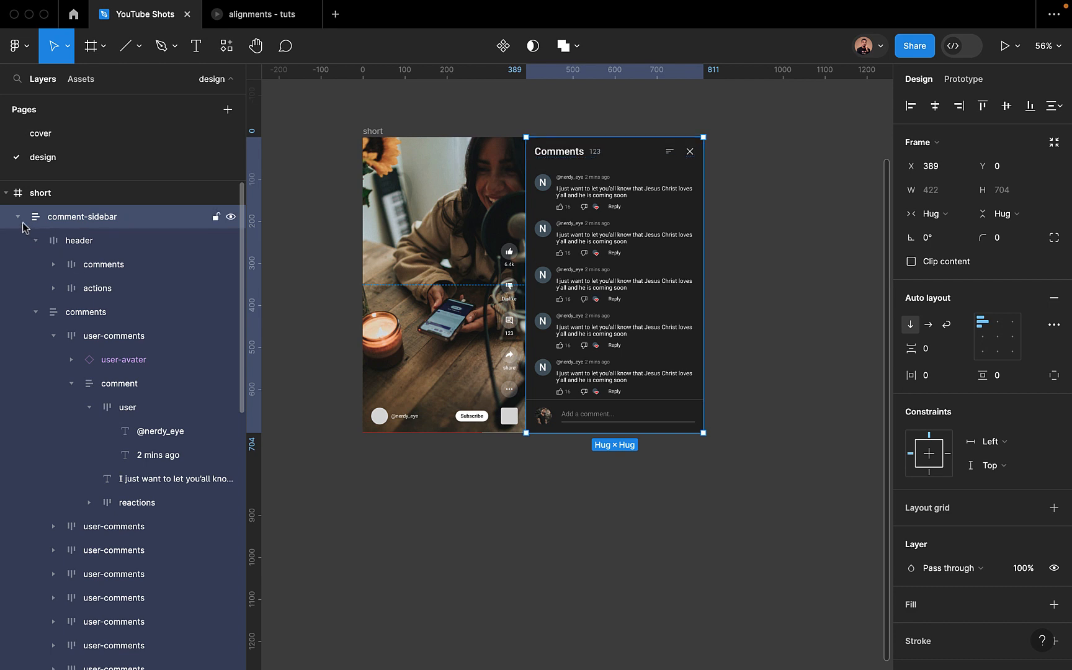
pyautogui.click(21, 220)
pyautogui.click(21, 218)
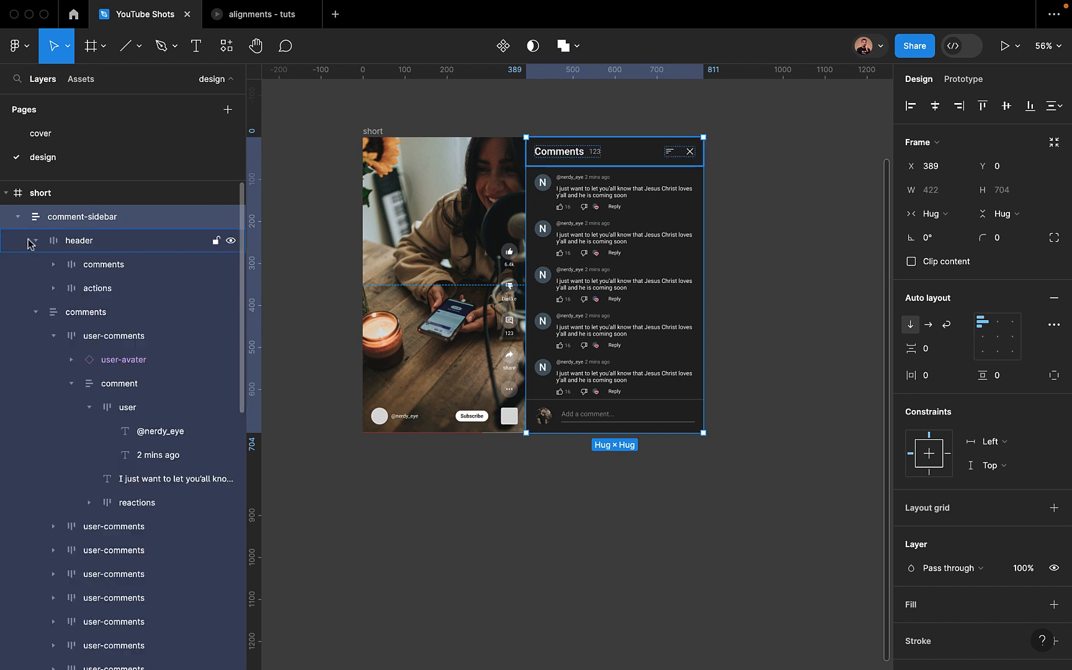
pyautogui.click(18, 217)
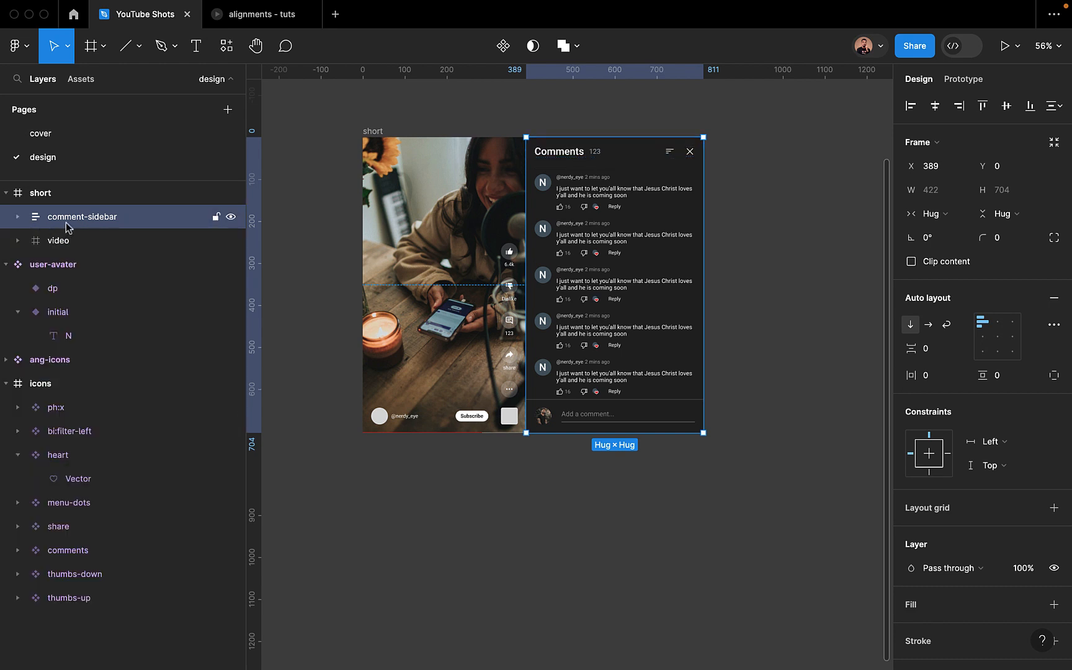
# Reorder the layers inside the short frame so that video sits above comment-sidebar
pyautogui.moveTo(88, 226); pyautogui.dragTo(89, 246)
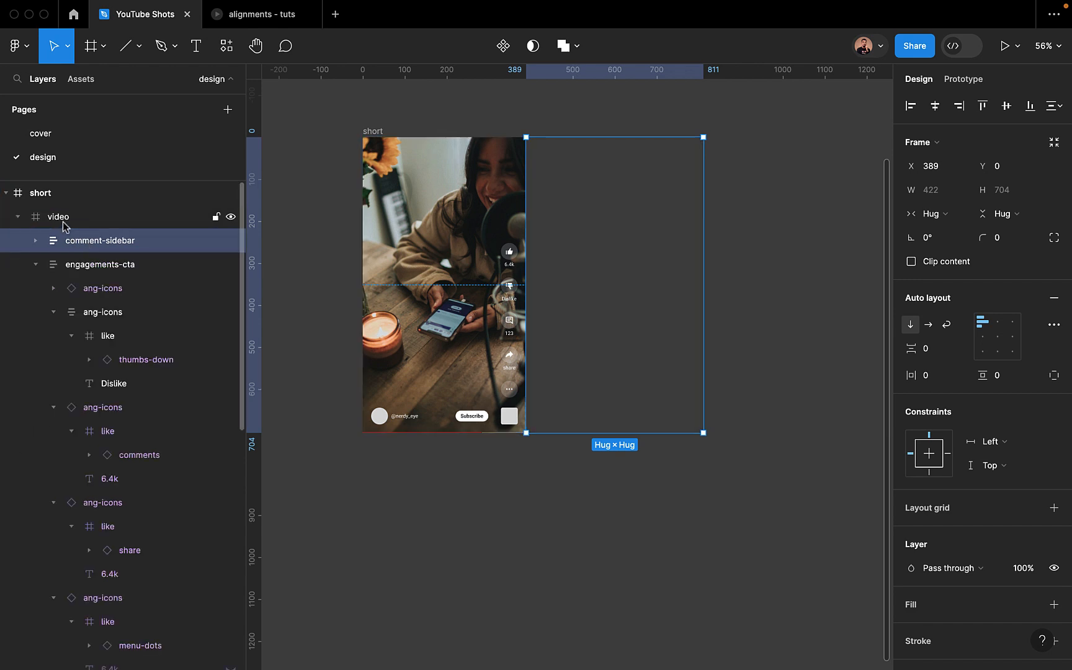
pyautogui.hotkey('ctrl', 'z')
pyautogui.click(19, 242)
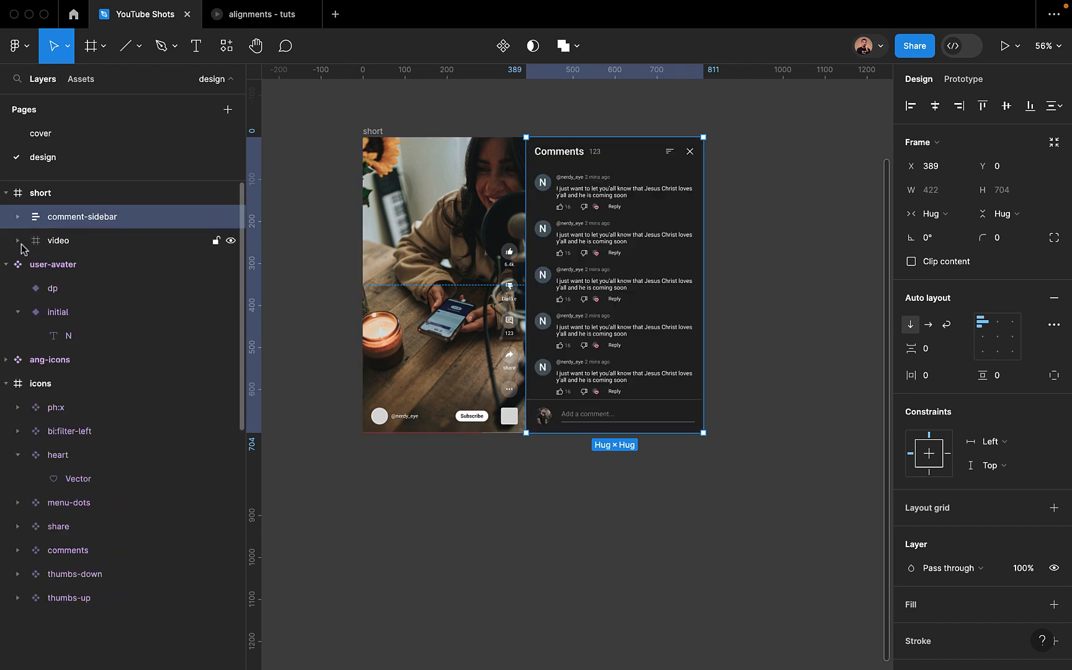
pyautogui.click(60, 246)
pyautogui.moveTo(74, 242); pyautogui.dragTo(80, 216)
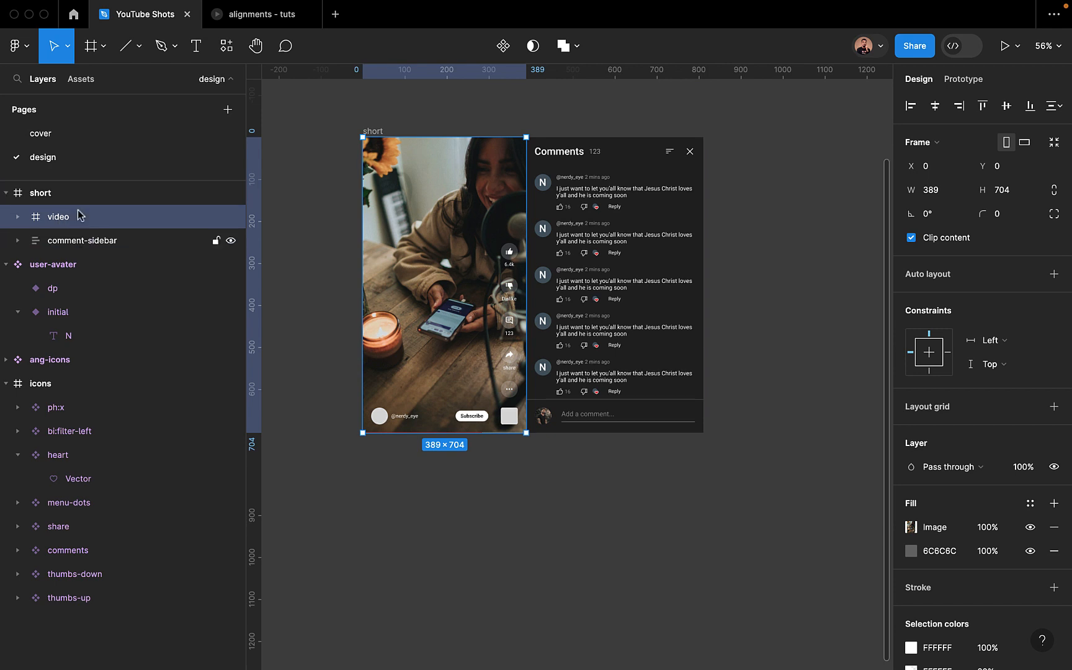
pyautogui.click(76, 245)
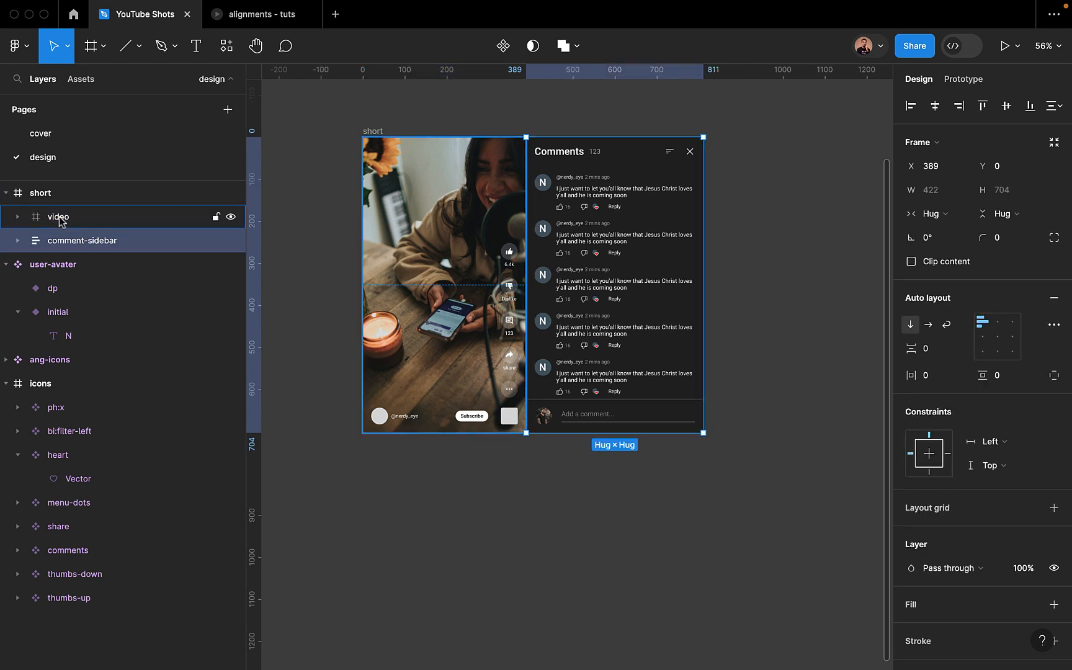
pyautogui.click(59, 218)
pyautogui.click(76, 236)
# Move engagements-cta out of the video frame to sit directly inside short, above the video layer
pyautogui.click(19, 216)
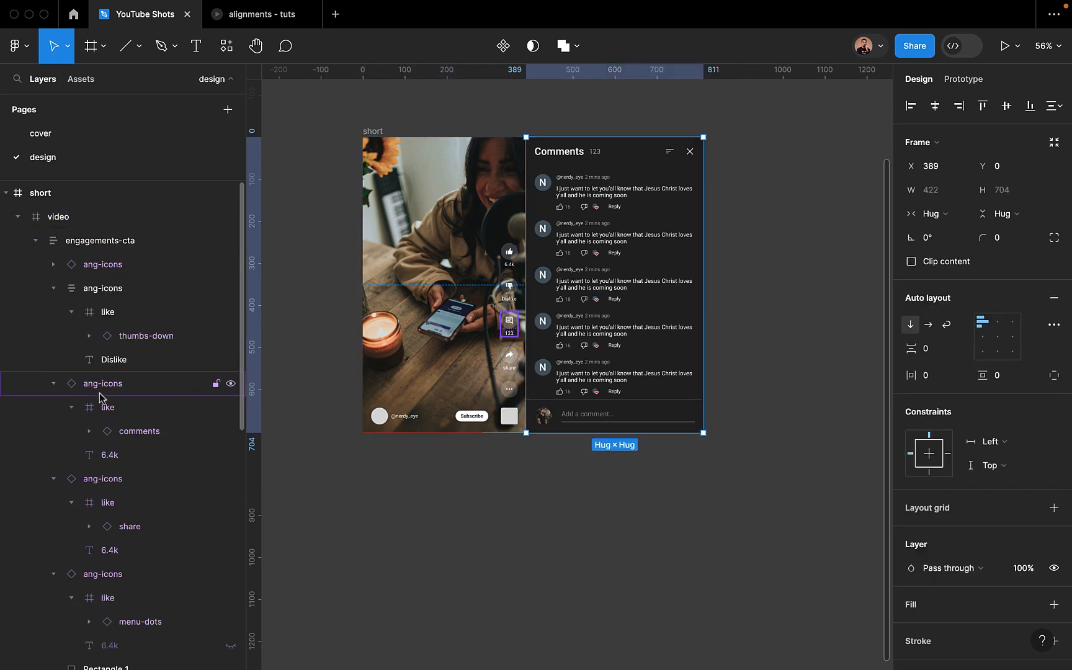
pyautogui.click(36, 241)
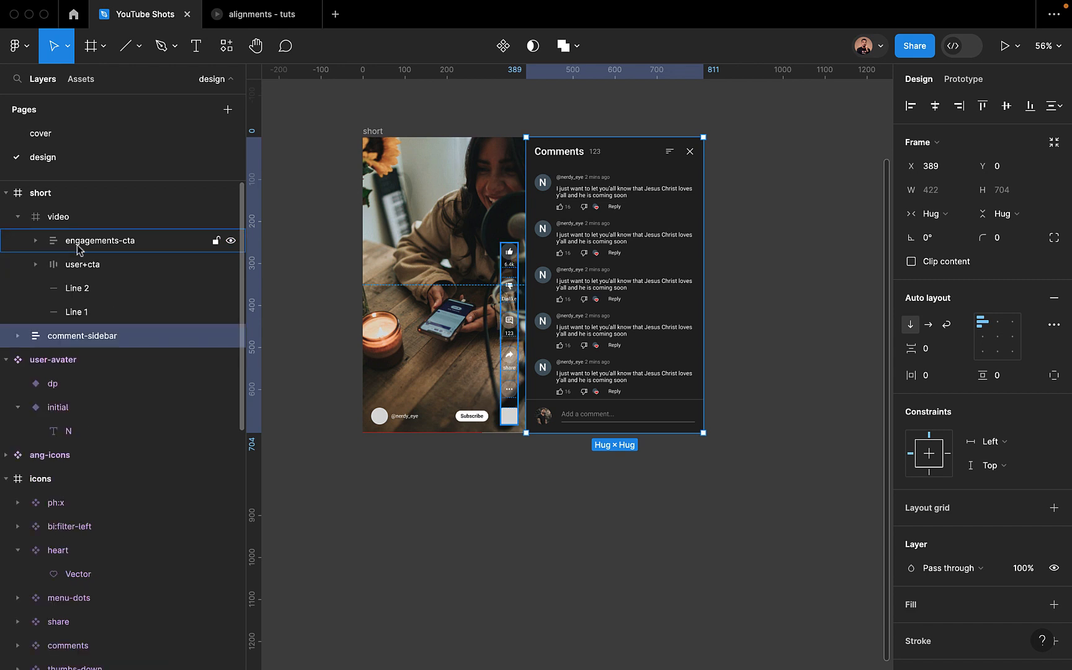
pyautogui.click(93, 248)
pyautogui.moveTo(96, 242); pyautogui.dragTo(96, 214)
pyautogui.click(18, 241)
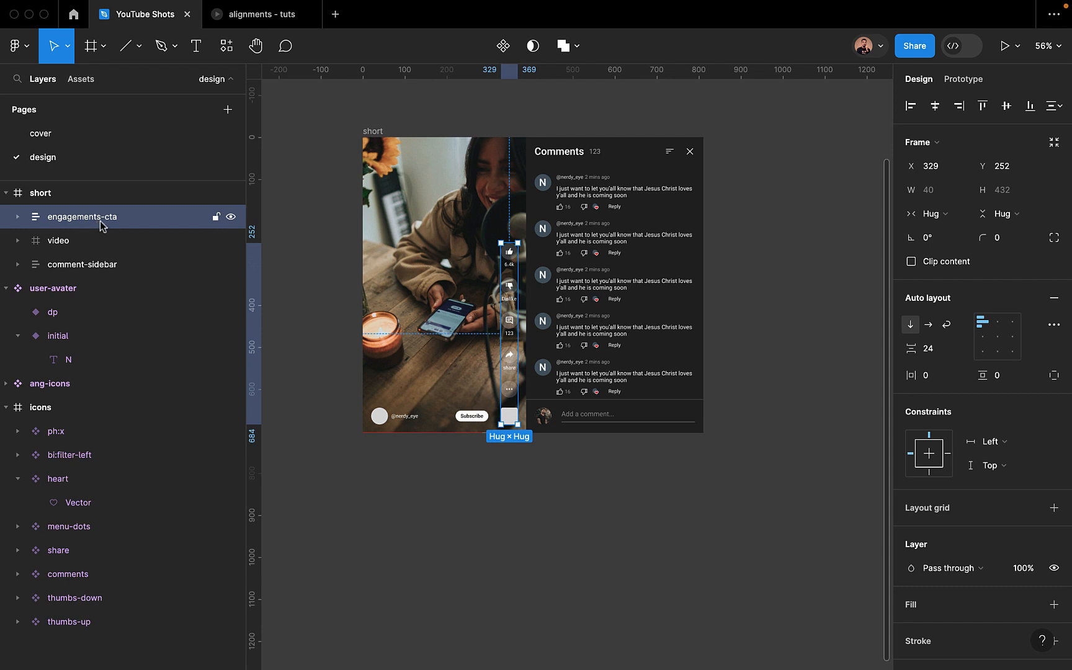
pyautogui.click(95, 242)
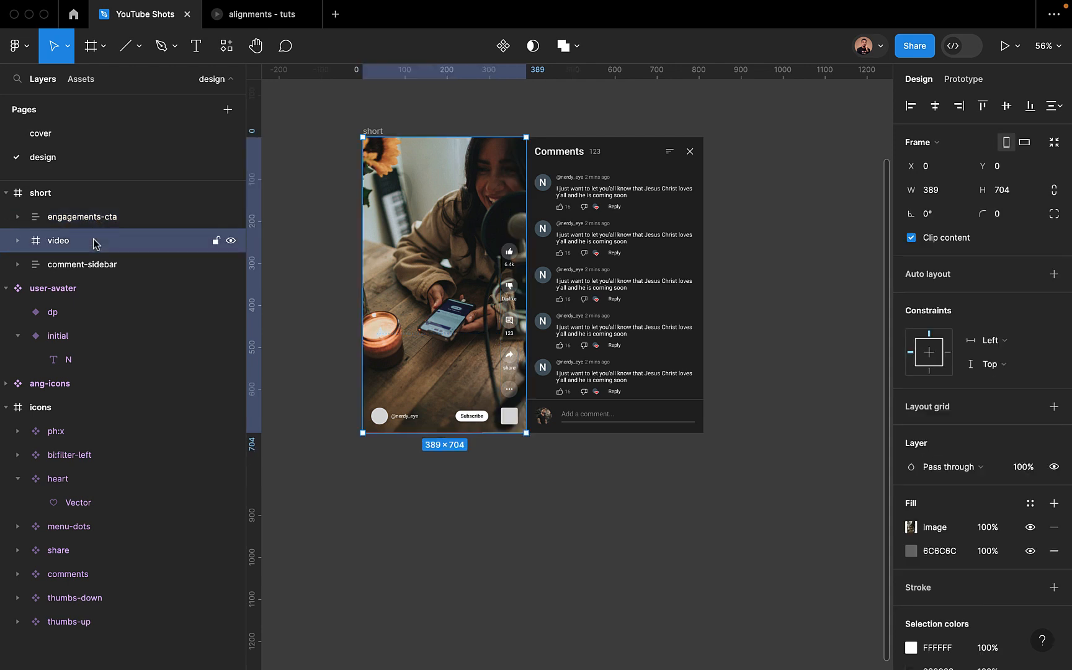
pyautogui.click(122, 266)
pyautogui.click(275, 470)
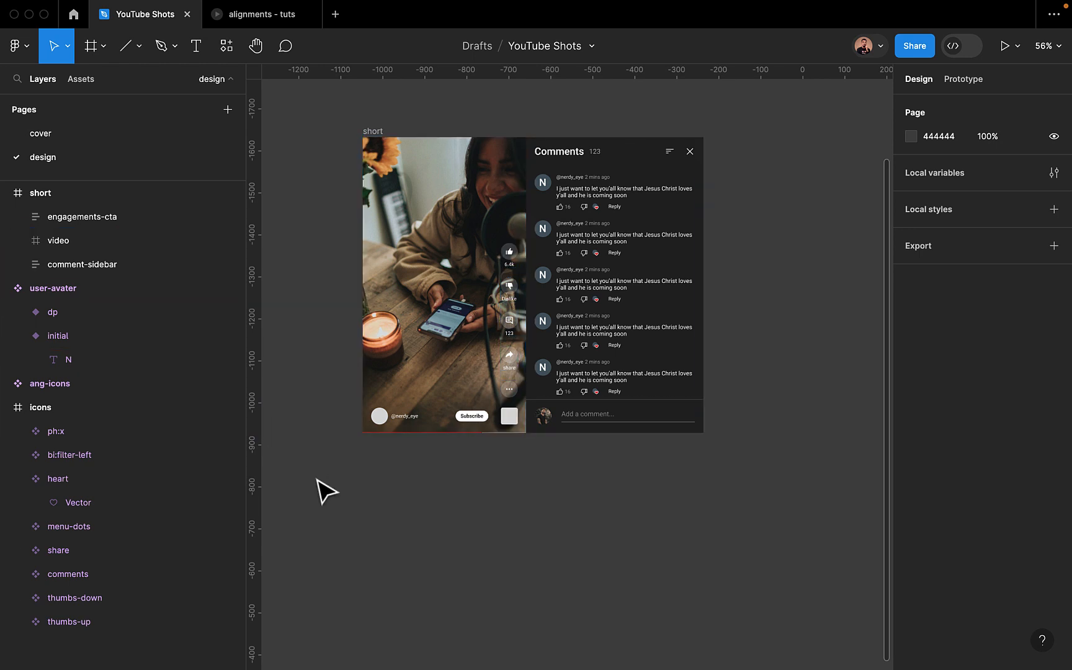
# Fill the circular avatar placeholder beside the channel handle with the recent man's photo from the User Profile plugin's history
pyautogui.scroll(5, 371, 422)
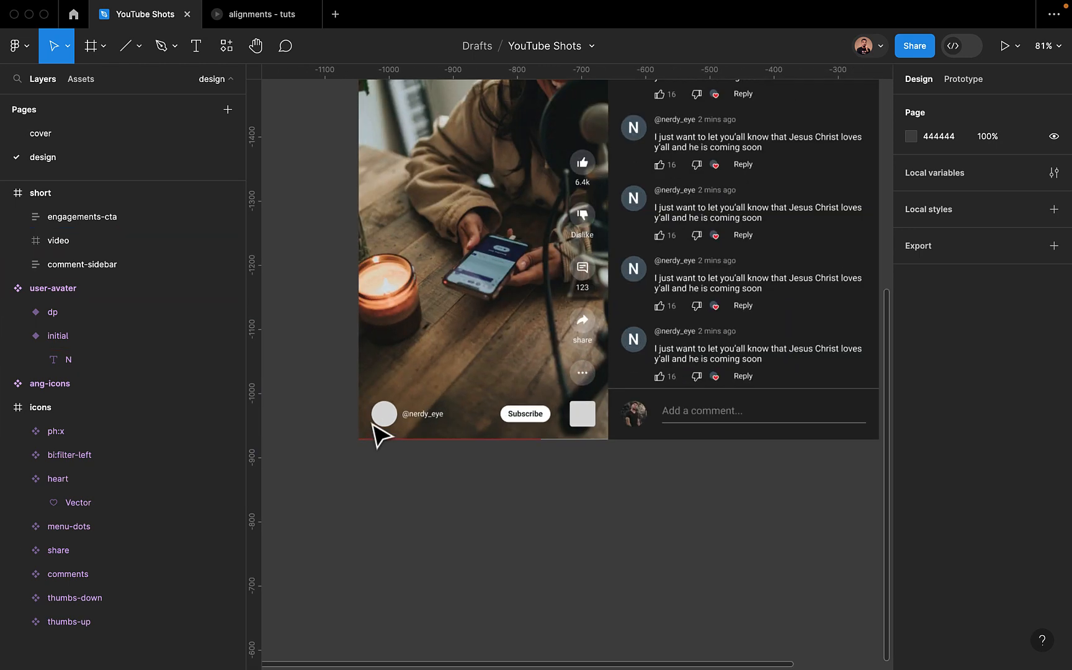
pyautogui.doubleClick(385, 420)
pyautogui.doubleClick(385, 420)
pyautogui.doubleClick(388, 417)
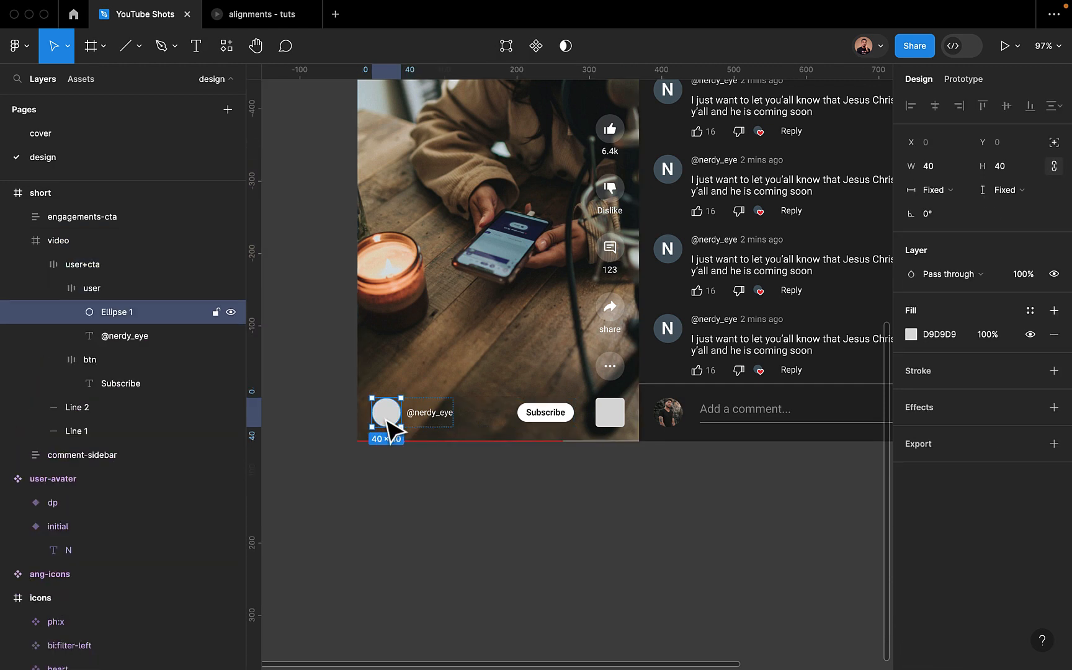
pyautogui.click(227, 46)
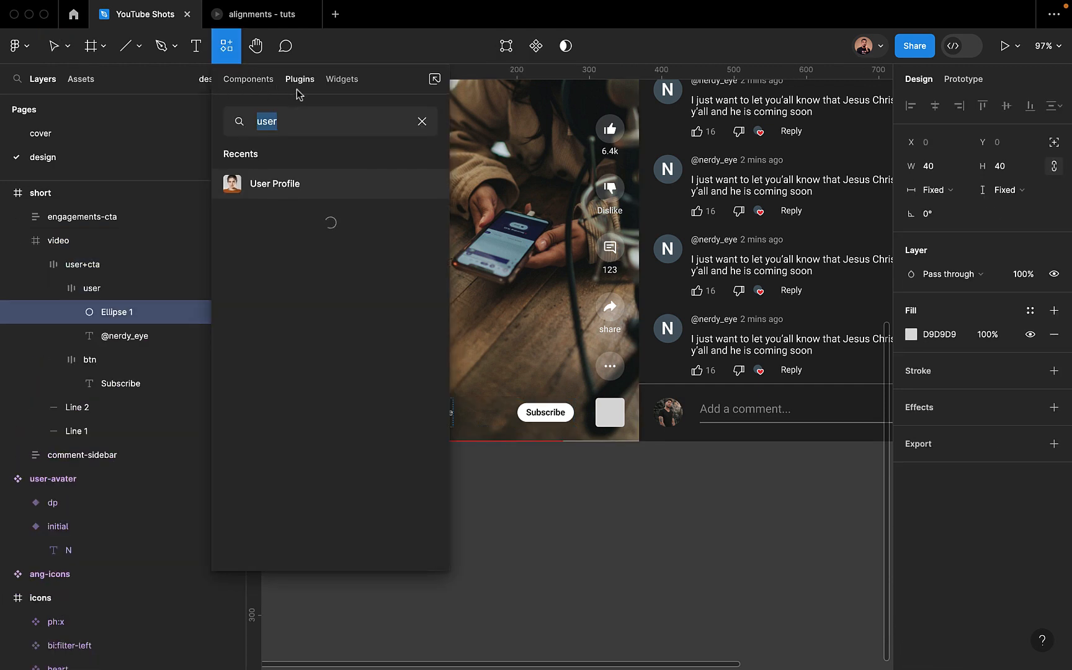
pyautogui.click(282, 185)
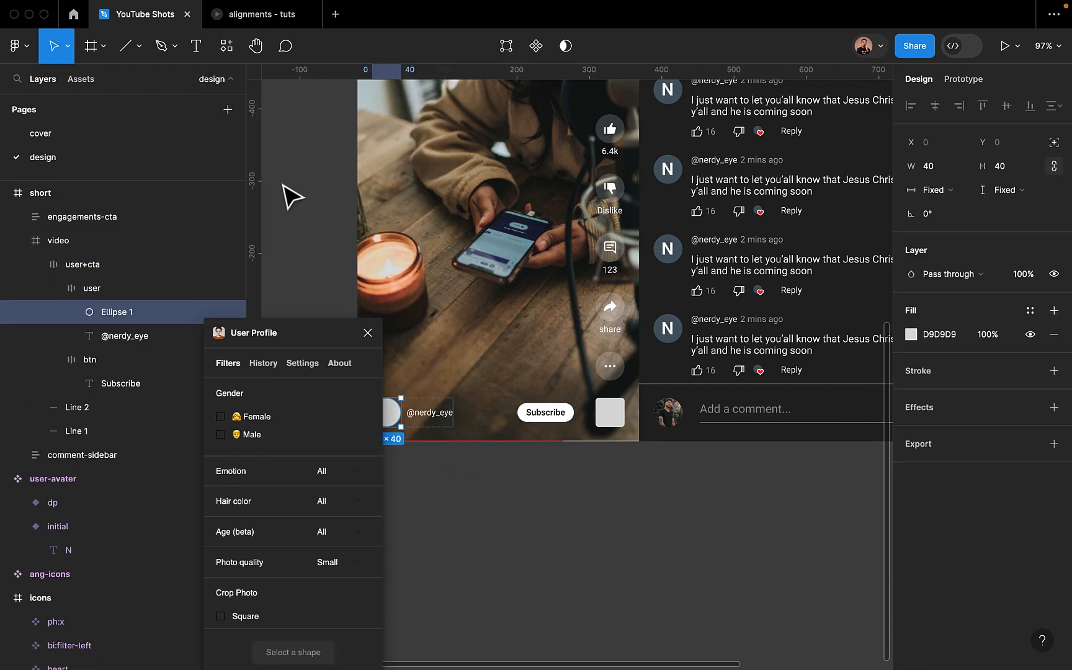
pyautogui.click(268, 366)
pyautogui.click(254, 478)
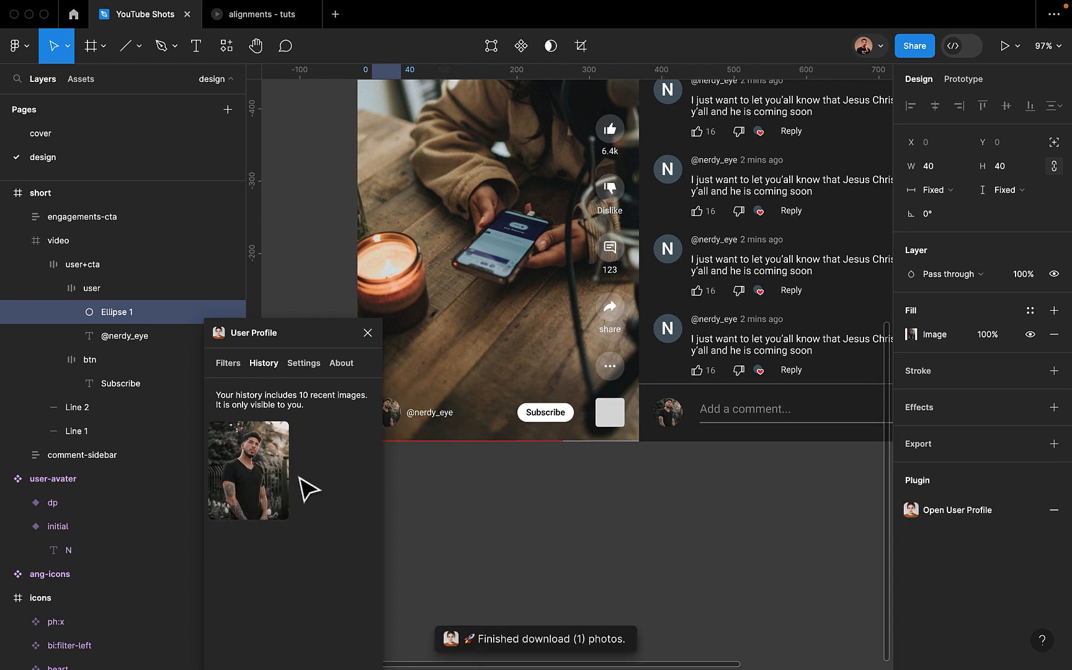
# Fill the square placeholder below the engagement icons with the same photo from the User Profile history and close the plugin
pyautogui.click(610, 412)
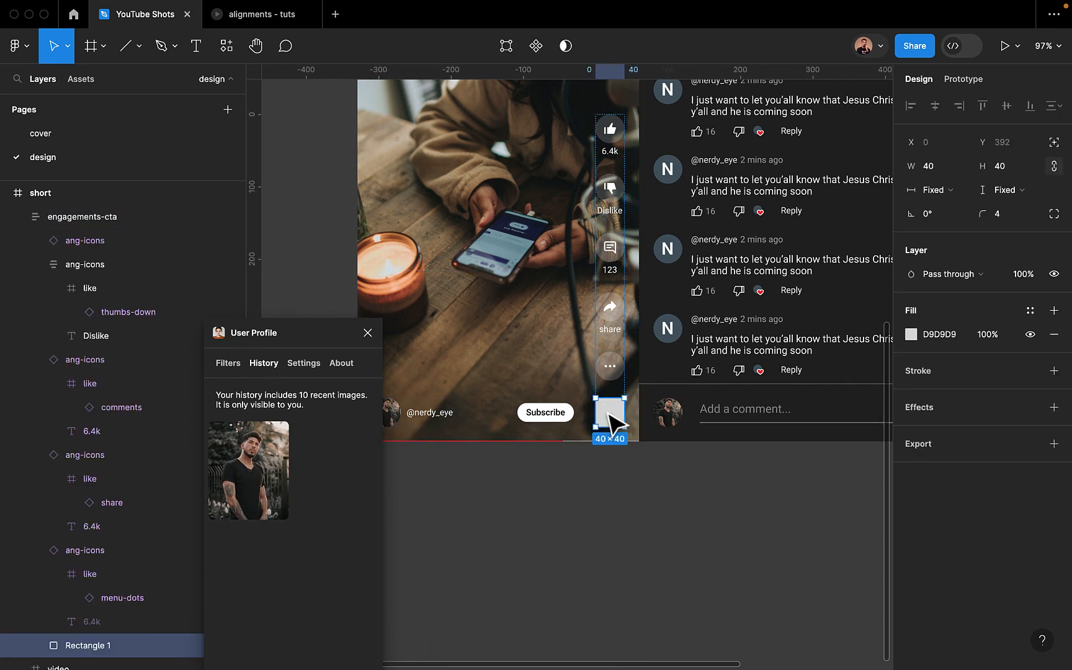
pyautogui.click(220, 469)
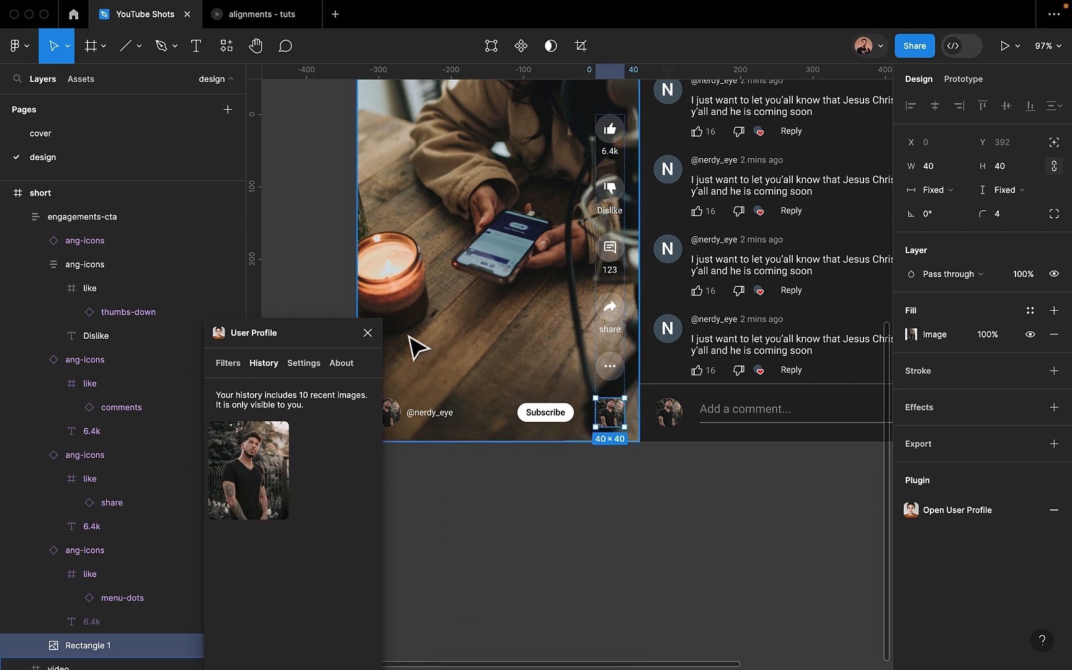
pyautogui.click(368, 334)
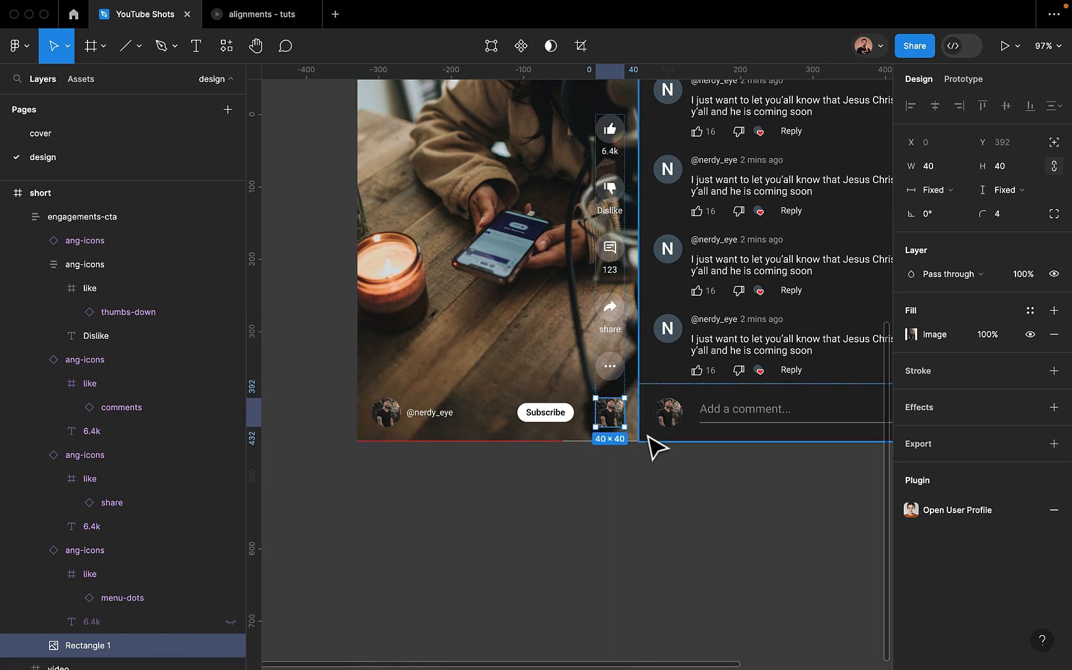
# Replace the comment footer's user-avater image with a random small photo from the User Profile plugin, leaving gender and other filters unset
pyautogui.hscroll(3, 676, 428)
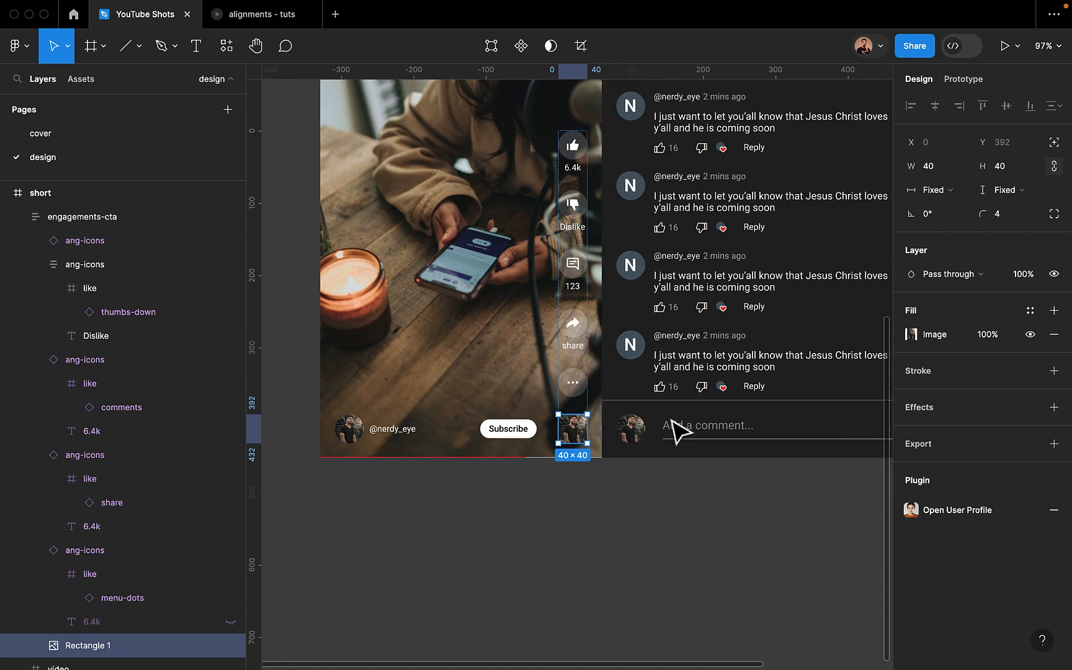
pyautogui.click(637, 433)
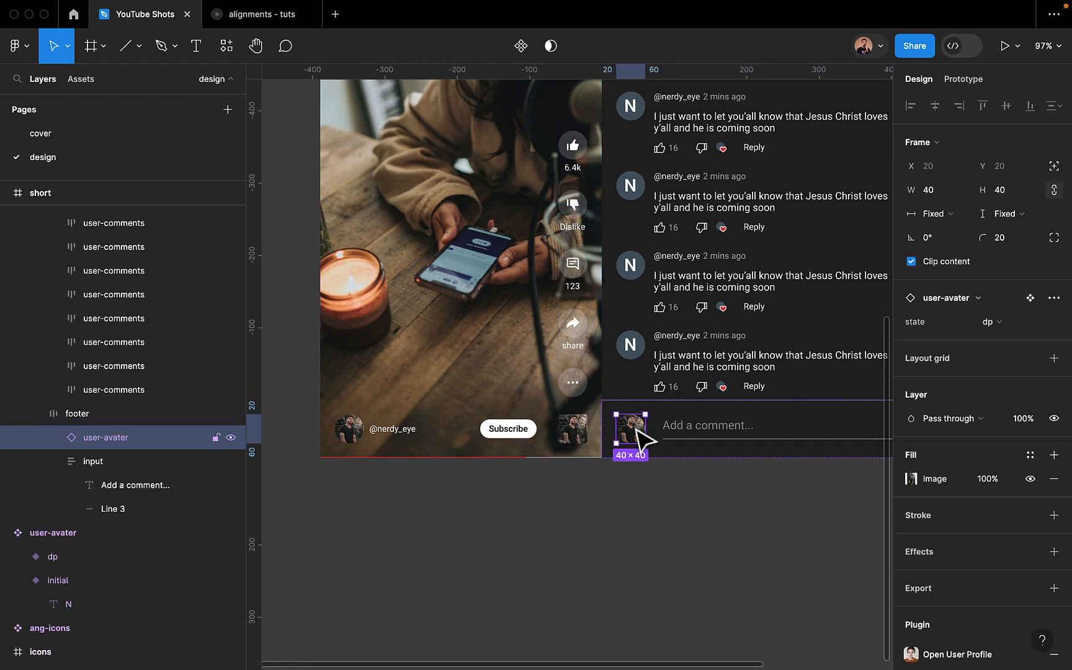
pyautogui.click(226, 46)
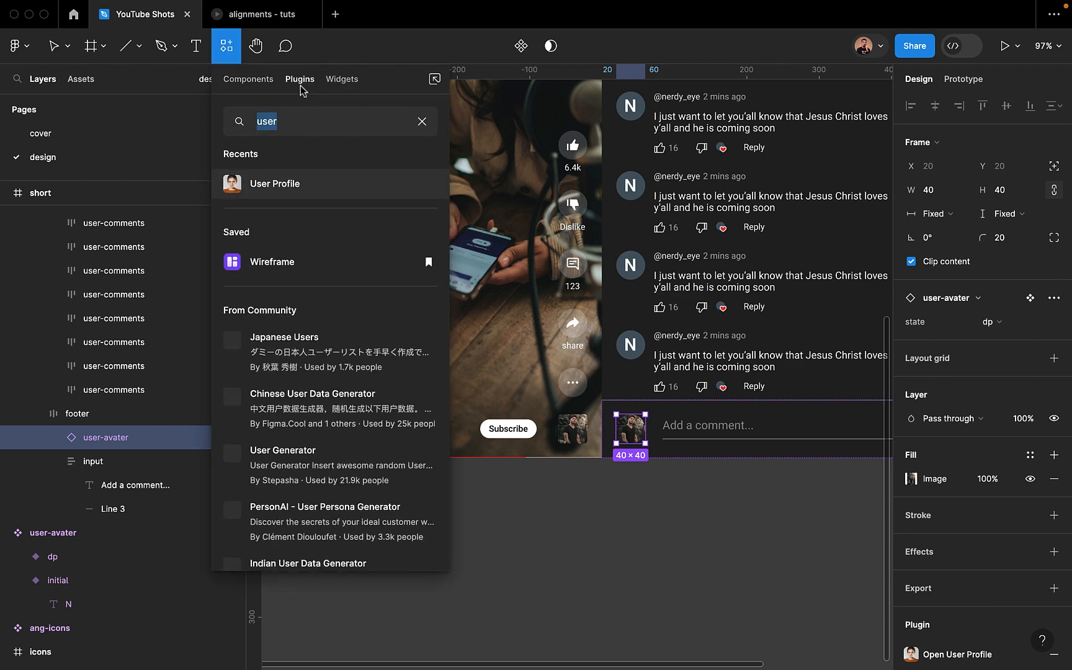
pyautogui.click(277, 184)
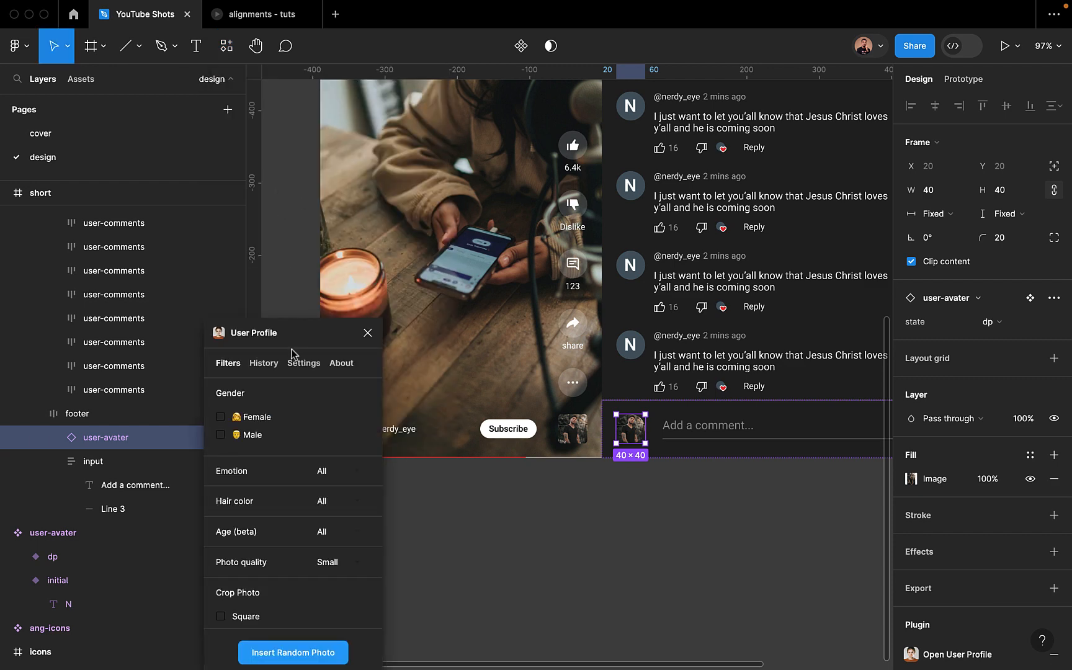
pyautogui.click(263, 366)
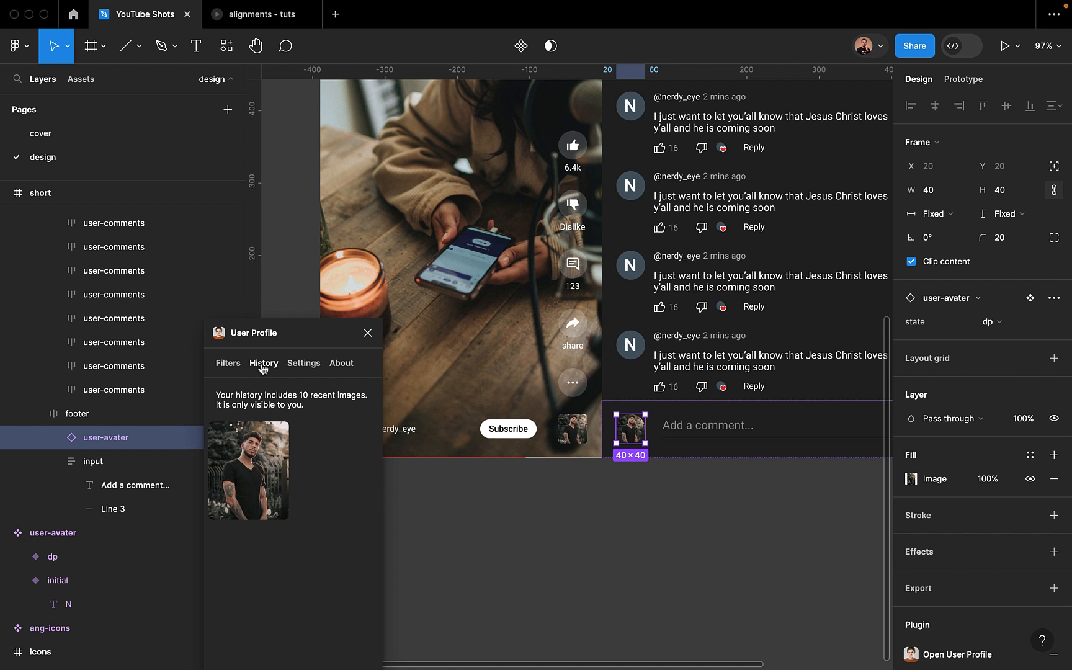
pyautogui.click(229, 364)
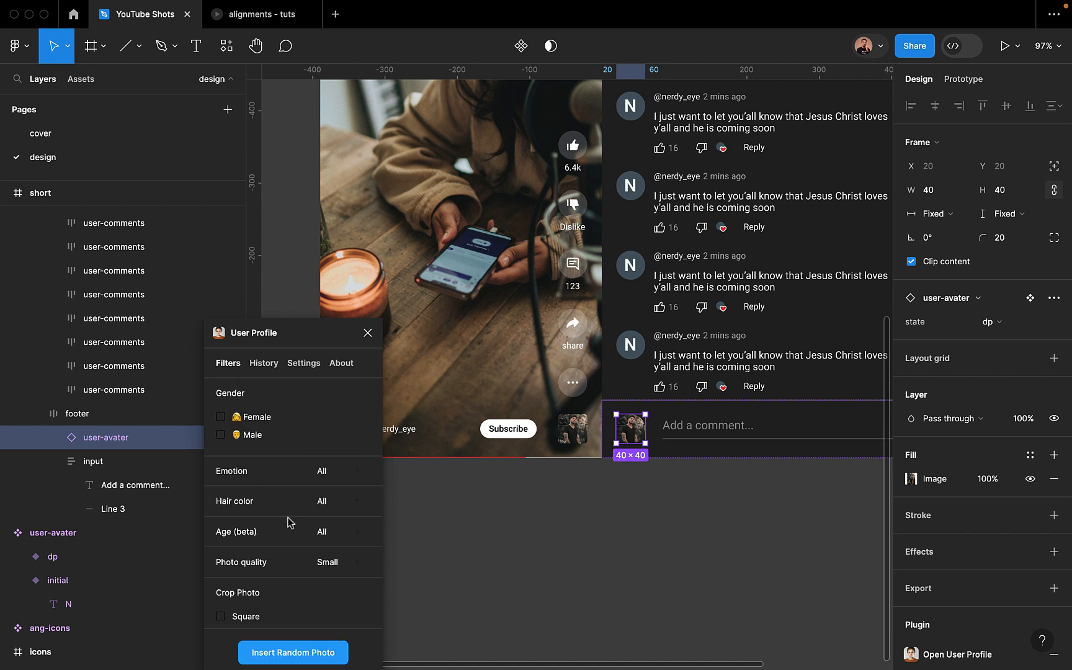
pyautogui.click(291, 653)
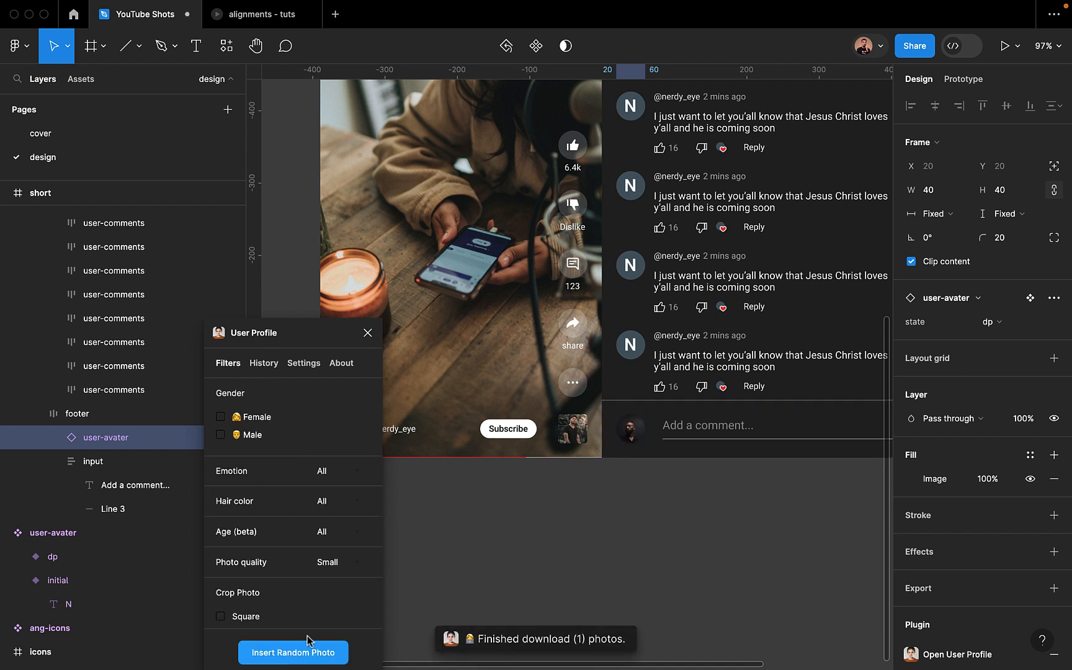
pyautogui.click(368, 333)
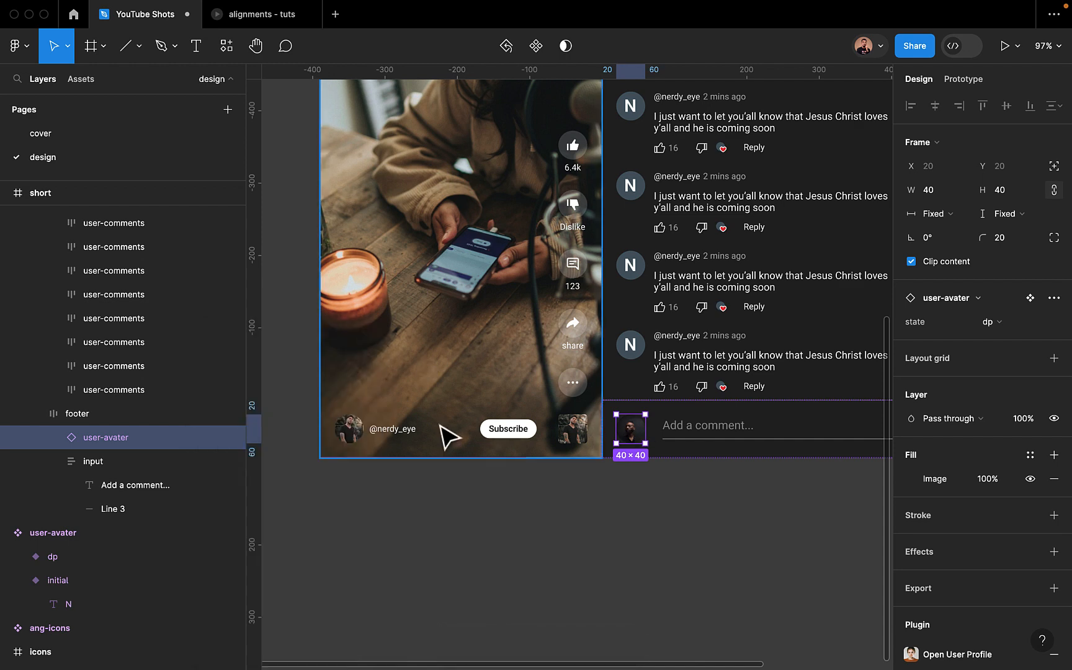
pyautogui.click(526, 537)
# Move the whole short frame farther left of the icons frame, to about X -1706, Y -1717
pyautogui.scroll(-5, 525, 537)
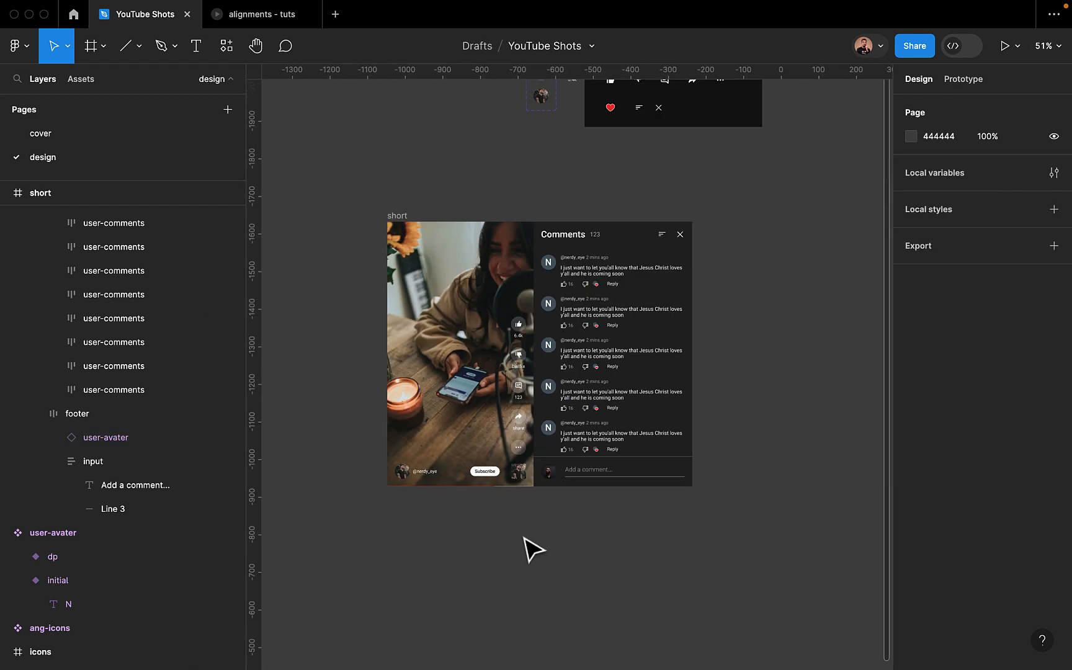
pyautogui.click(390, 218)
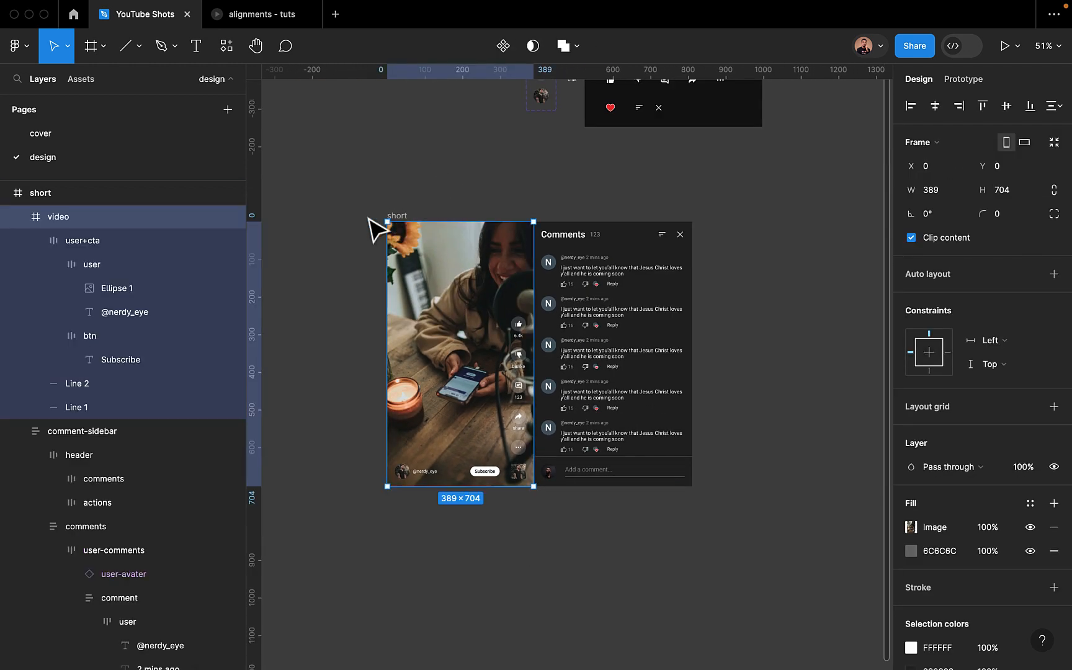
pyautogui.click(371, 227)
pyautogui.click(390, 216)
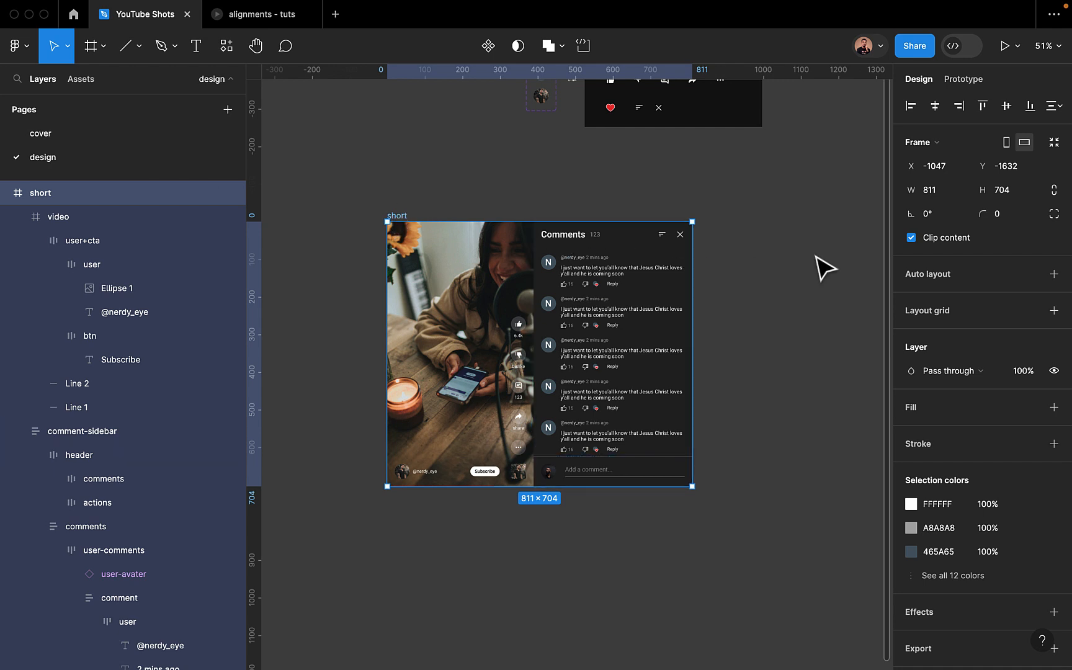
pyautogui.scroll(-5, 672, 203)
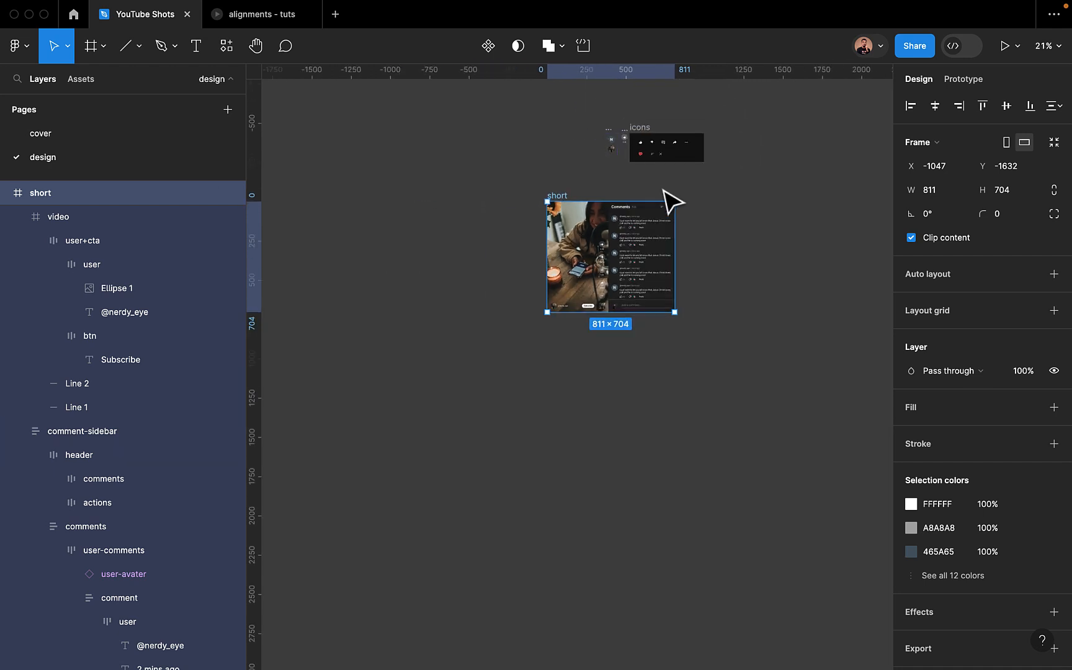
pyautogui.moveTo(568, 196); pyautogui.dragTo(465, 183)
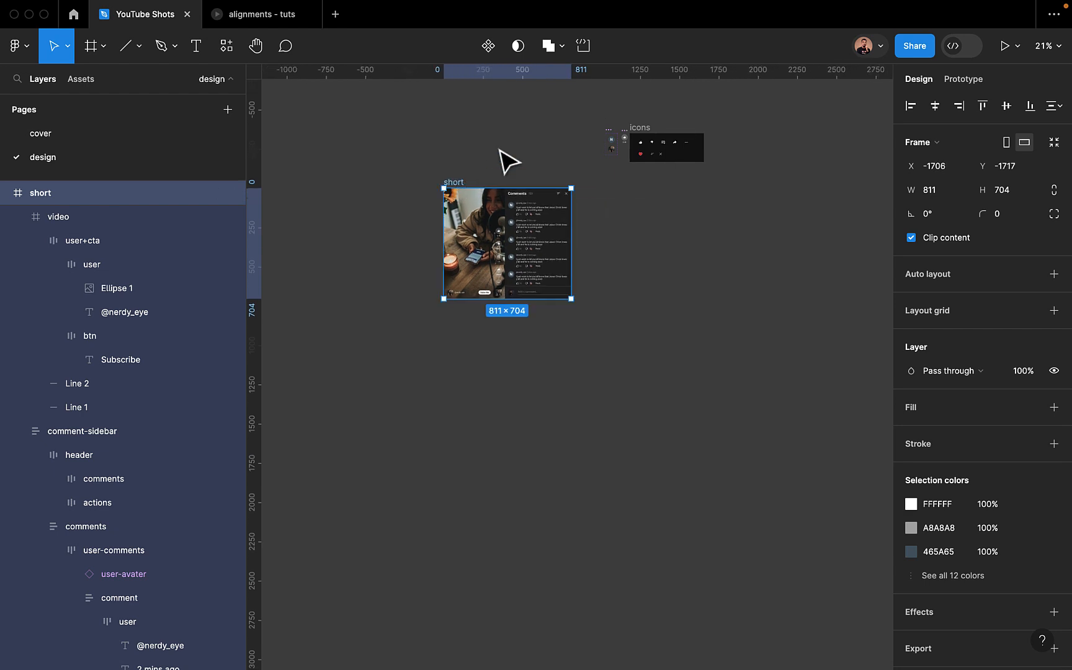
# Convert the short frame into a component and add a second variant to it
pyautogui.click(488, 47)
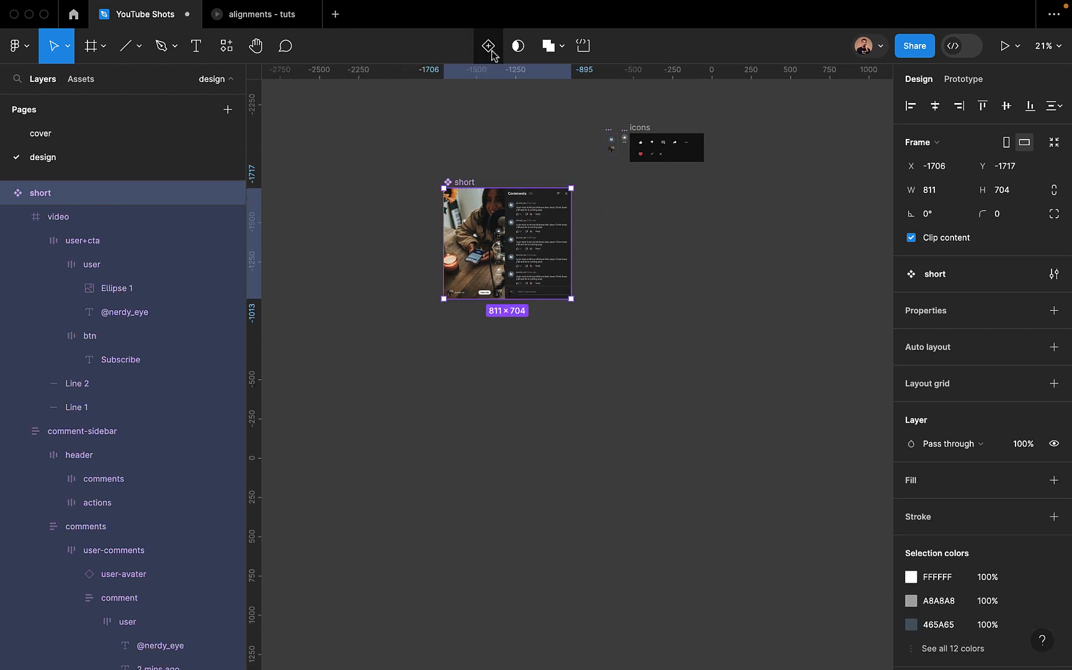
pyautogui.click(488, 47)
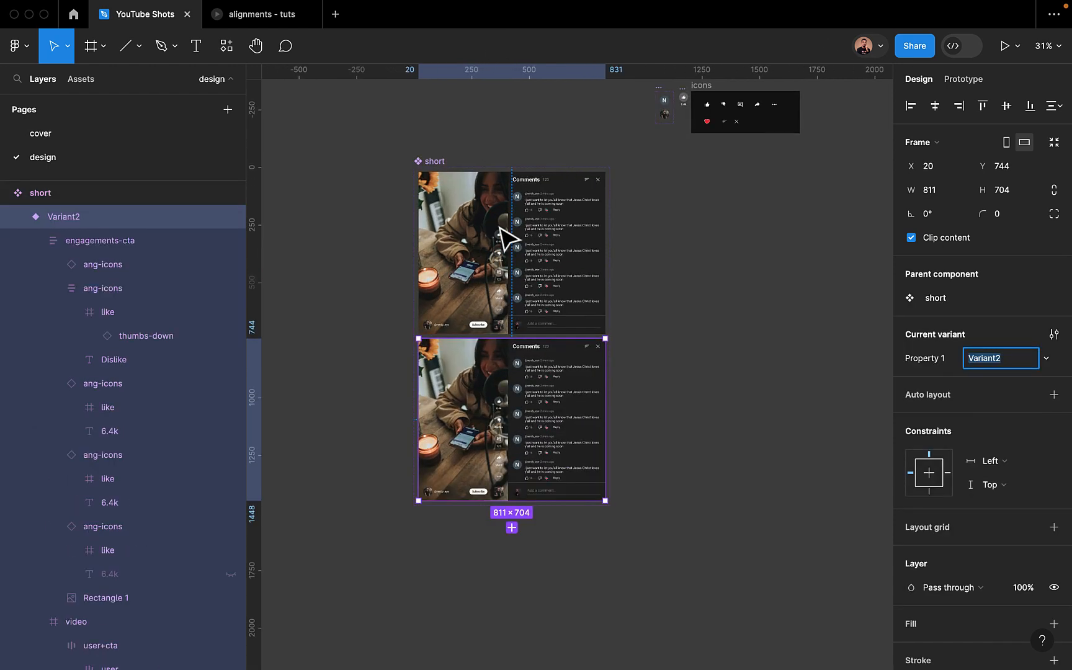
# Select the Default variant's comment-sidebar and collapse its comment-sidebar, engagements-cta and video layers
pyautogui.scroll(3, 503, 239)
pyautogui.scroll(3, 555, 239)
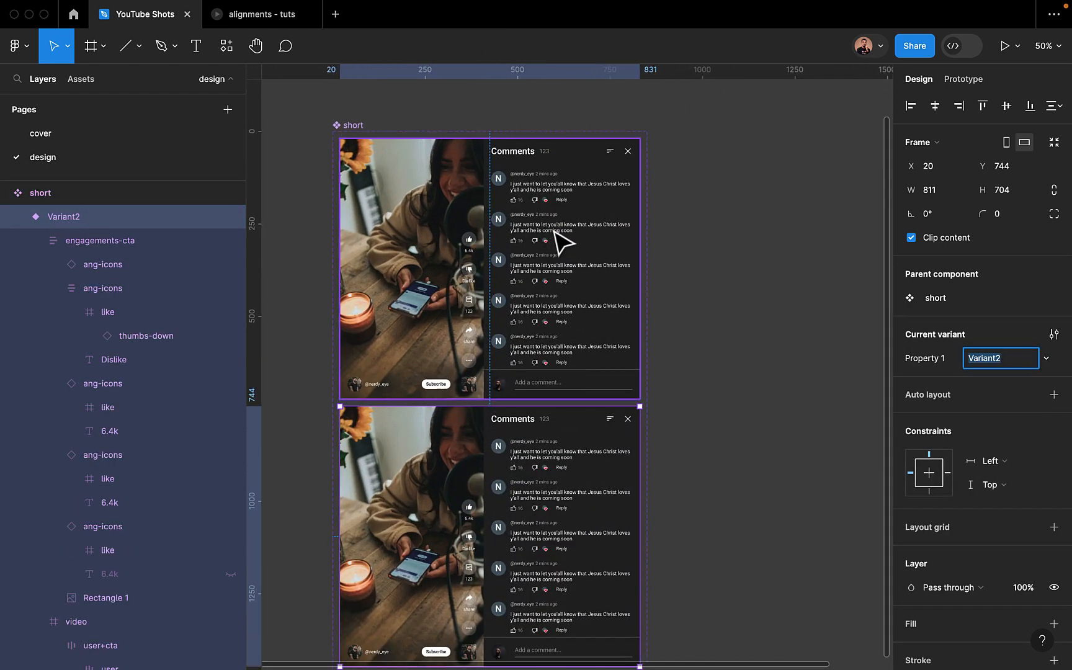
pyautogui.click(555, 239)
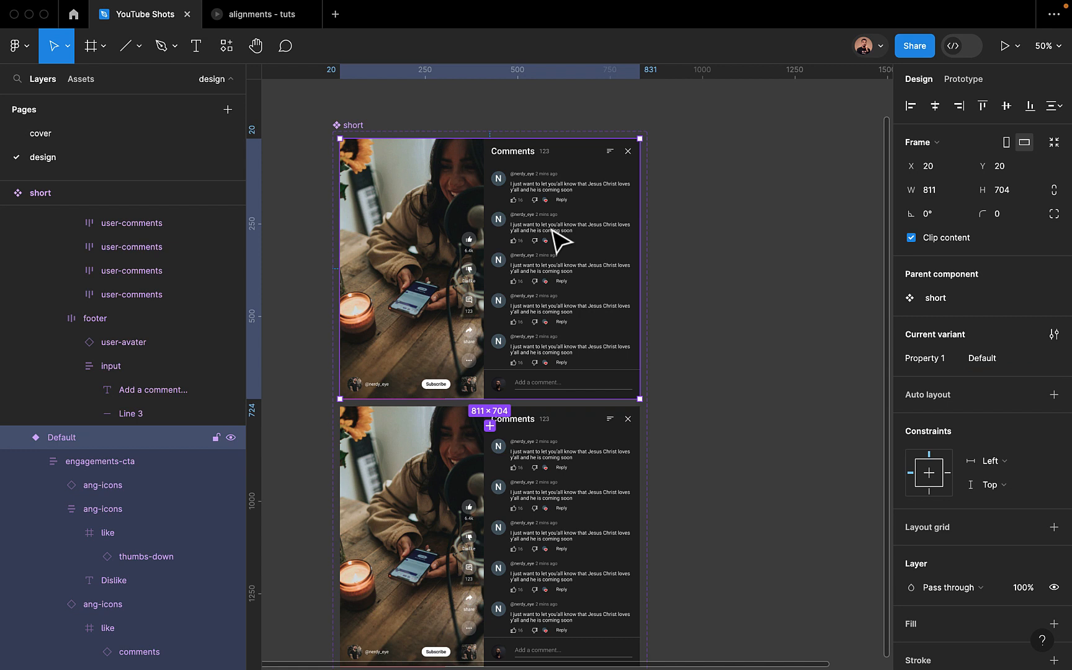
pyautogui.click(555, 238)
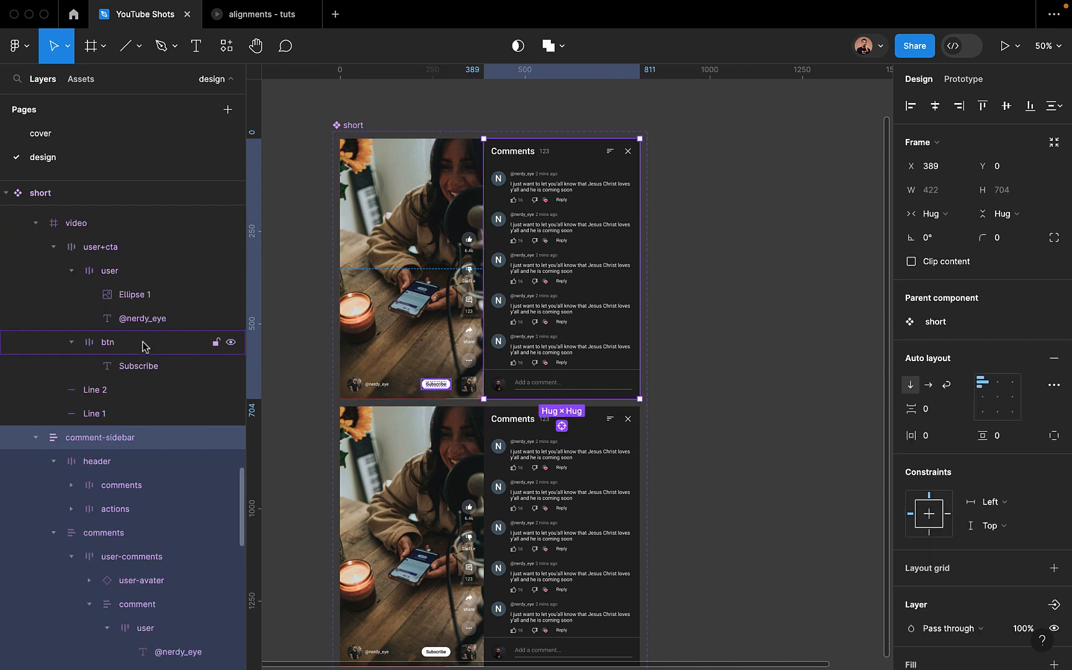
pyautogui.click(35, 437)
pyautogui.scroll(10, 36, 372)
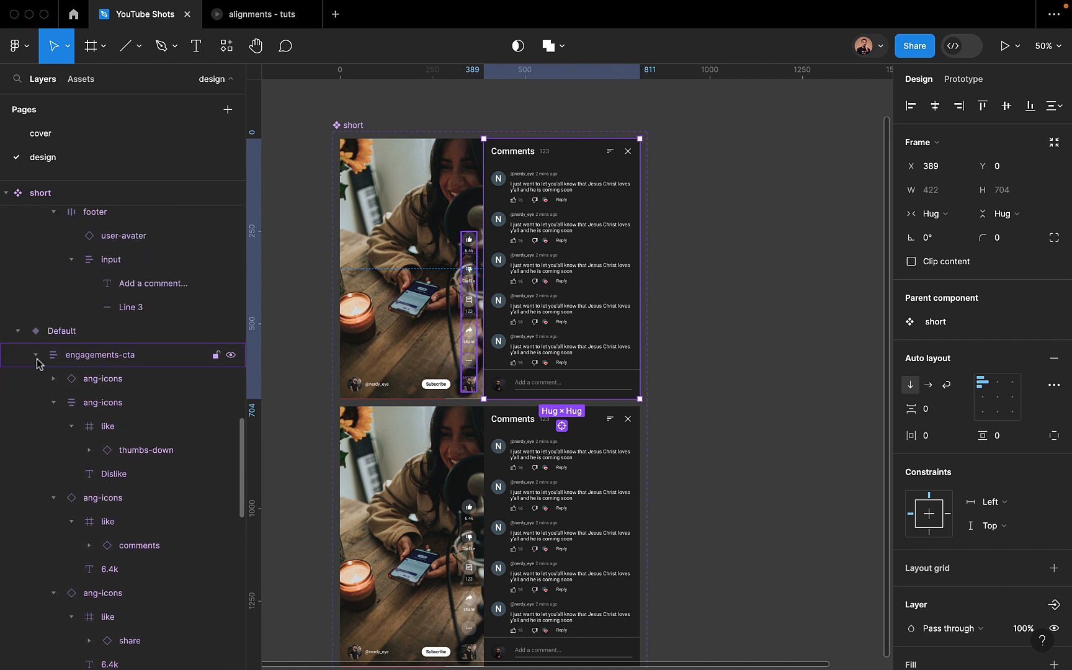
pyautogui.click(36, 355)
pyautogui.click(35, 378)
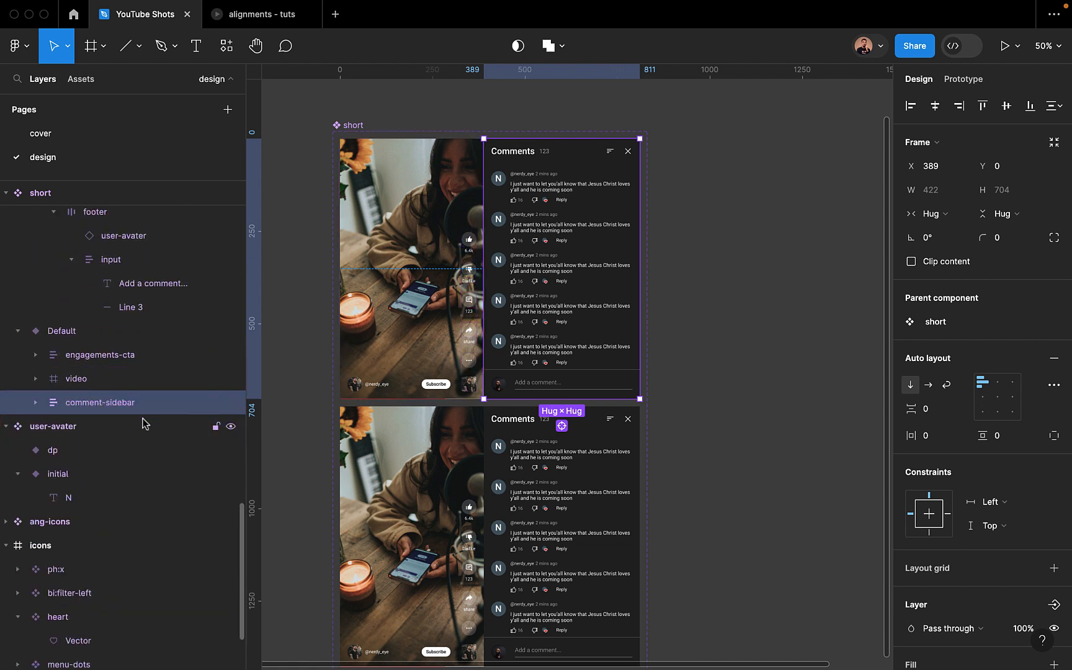
# Shift the Default variant's comment-sidebar left behind the video to X -1 and hide the sidebar layer
pyautogui.hotkey('shift', 'Left')
pyautogui.hotkey('shift', 'Left')
pyautogui.hotkey('shift', 'Left')
pyautogui.hotkey('shift', 'Left')
pyautogui.hotkey('shift', 'Left')
pyautogui.hotkey('shift', 'Left')
pyautogui.hotkey('shift', 'Left')
pyautogui.hotkey('shift', 'Left')
pyautogui.hotkey('shift', 'Left')
pyautogui.hotkey('shift', 'Left')
pyautogui.hotkey('shift', 'Left')
pyautogui.hotkey('shift', 'Left')
pyautogui.hotkey('shift', 'Left')
pyautogui.hotkey('shift', 'Left')
pyautogui.hotkey('shift', 'Left')
pyautogui.hotkey('shift', 'Left')
pyautogui.hotkey('shift', 'Left')
pyautogui.hotkey('shift', 'Left')
pyautogui.hotkey('shift', 'Left')
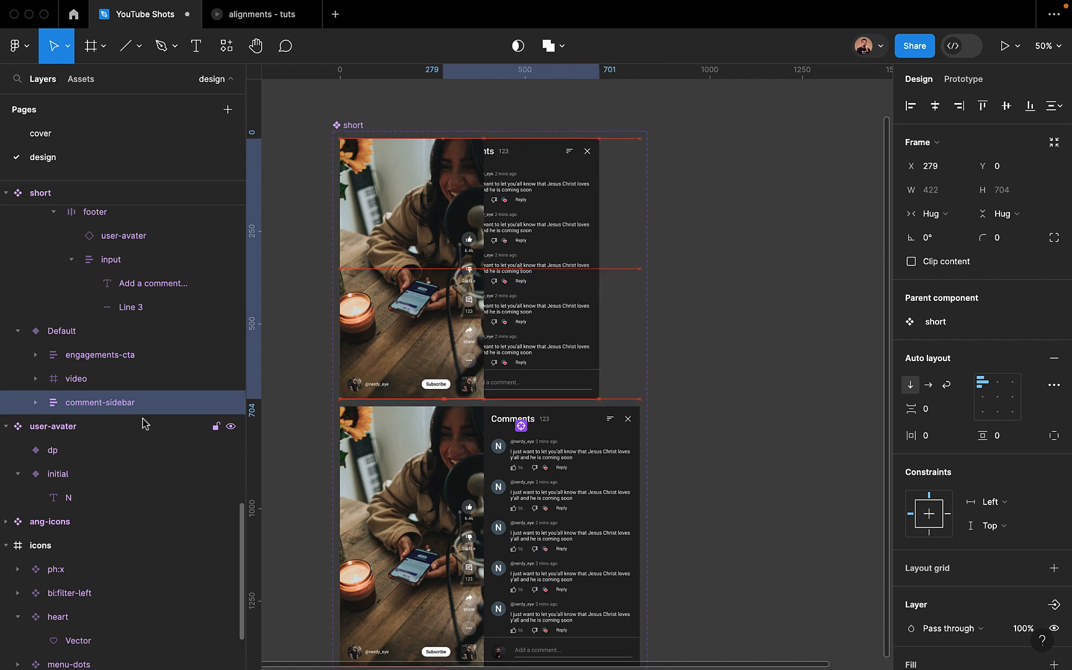
pyautogui.hotkey('shift', 'Left')
pyautogui.hotkey('shift', 'Left')
pyautogui.hotkey('shift', 'Left')
pyautogui.hotkey('shift', 'Left')
pyautogui.hotkey('shift', 'Left')
pyautogui.hotkey('shift', 'Left')
pyautogui.hotkey('shift', 'Left')
pyautogui.hotkey('shift', 'Left')
pyautogui.hotkey('shift', 'Left')
pyautogui.hotkey('shift', 'Left')
pyautogui.hotkey('shift', 'Left')
pyautogui.hotkey('shift', 'Left')
pyautogui.hotkey('shift', 'Left')
pyautogui.hotkey('shift', 'Left')
pyautogui.hotkey('shift', 'Left')
pyautogui.hotkey('shift', 'Left')
pyautogui.hotkey('shift', 'Left')
pyautogui.hotkey('shift', 'Left')
pyautogui.hotkey('shift', 'Left')
pyautogui.hotkey('shift', 'Left')
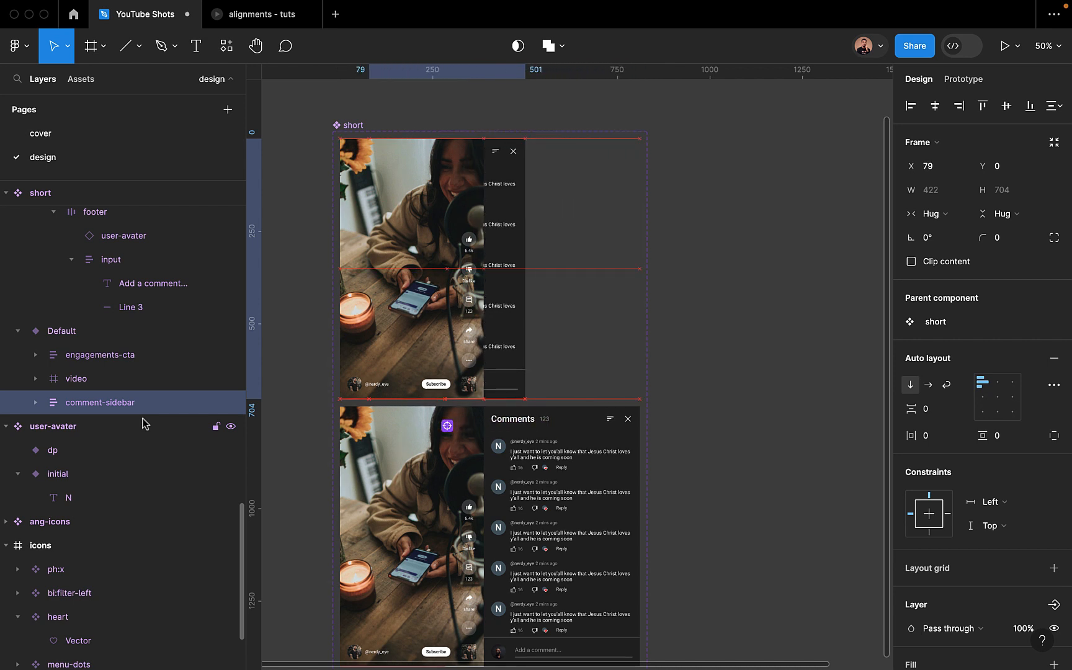
pyautogui.hotkey('shift', 'Left')
pyautogui.hotkey('shift', 'Left')
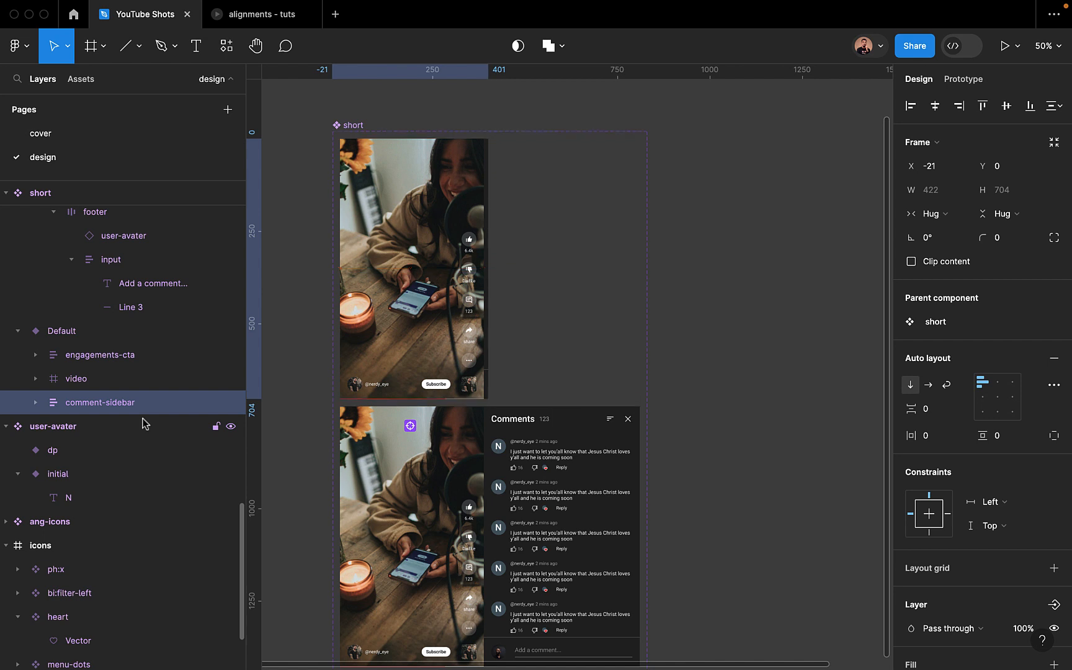
pyautogui.hotkey('shift', 'Right')
pyautogui.hotkey('shift', 'Right')
pyautogui.hotkey('shift', 'Right')
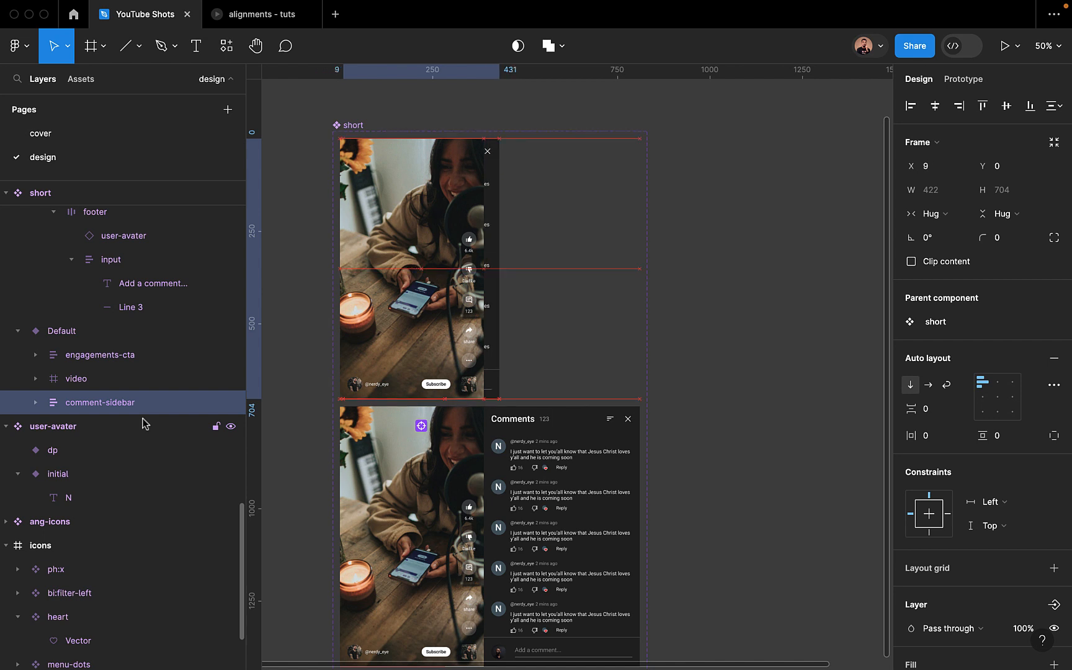
pyautogui.hotkey('shift', 'Left')
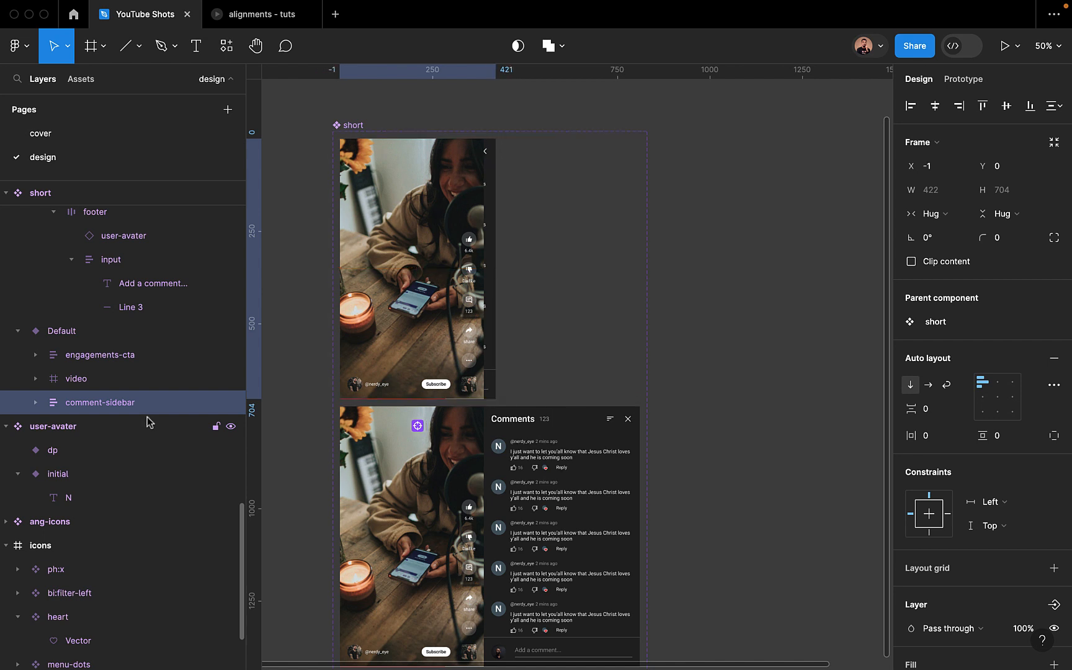
pyautogui.click(231, 403)
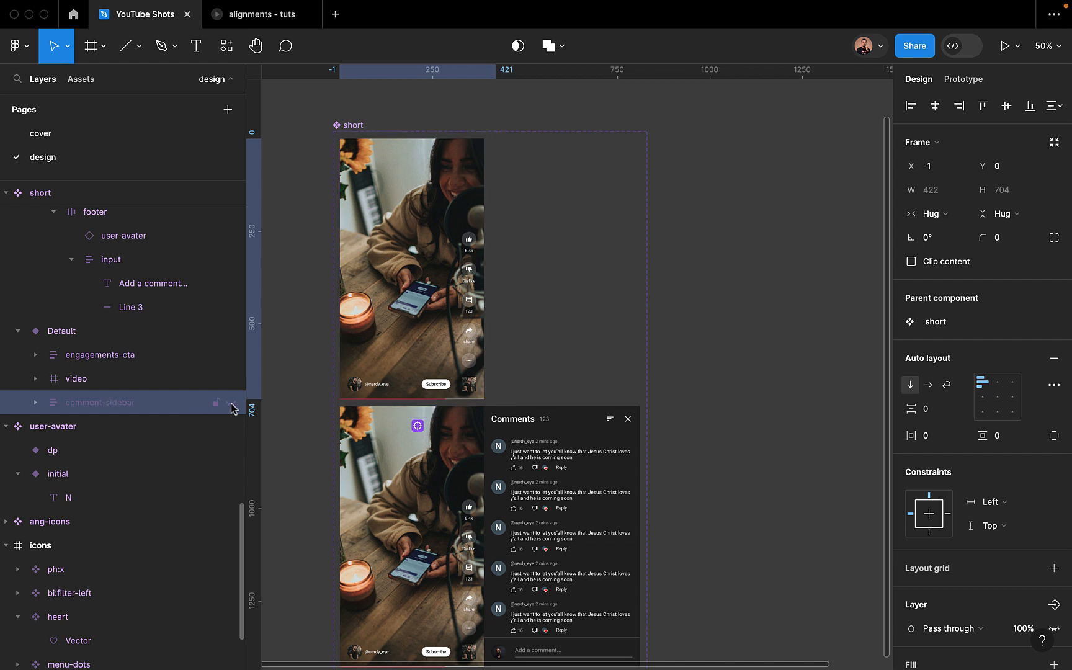
# Move the Default variant's engagements-cta column right, outside the video, to X 409
pyautogui.click(157, 364)
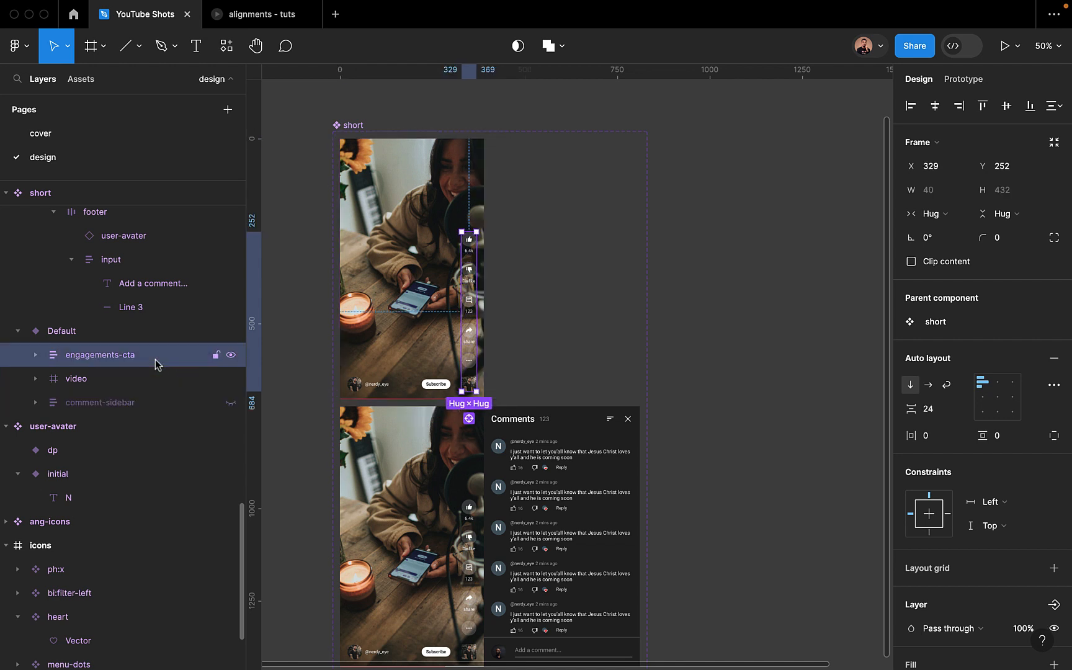
pyautogui.hotkey('shift', 'Right')
pyautogui.hotkey('shift', 'Right')
pyautogui.hotkey('shift', 'Right')
pyautogui.hotkey('shift', 'Right')
pyautogui.hotkey('shift', 'Right')
pyautogui.hotkey('shift', 'Right')
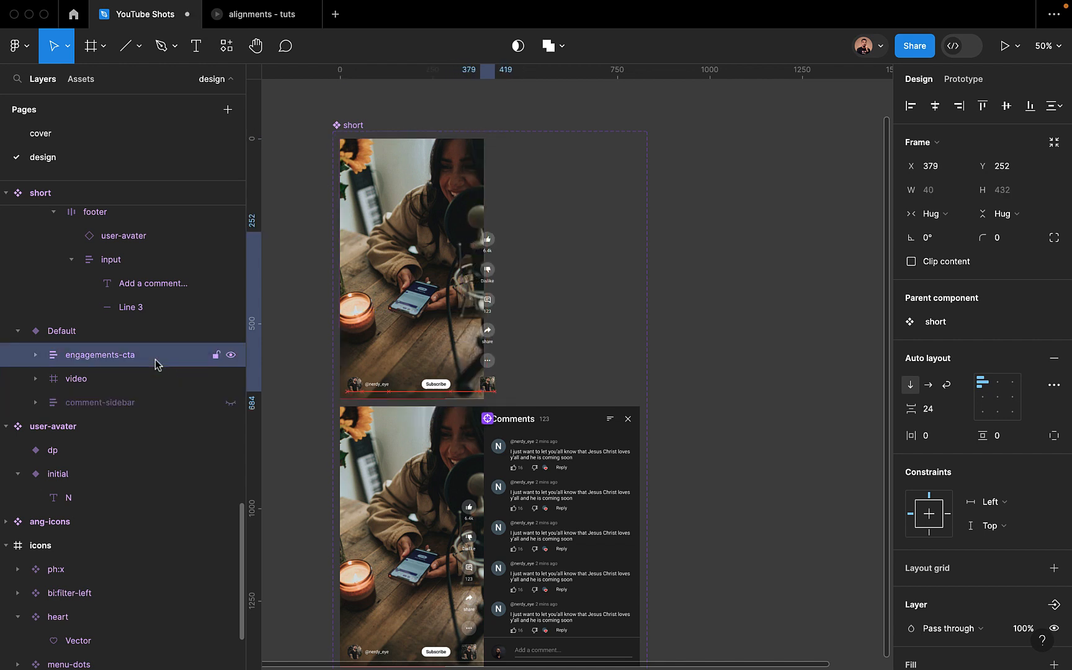
pyautogui.hotkey('shift', 'Right')
pyautogui.hotkey('shift', 'Right')
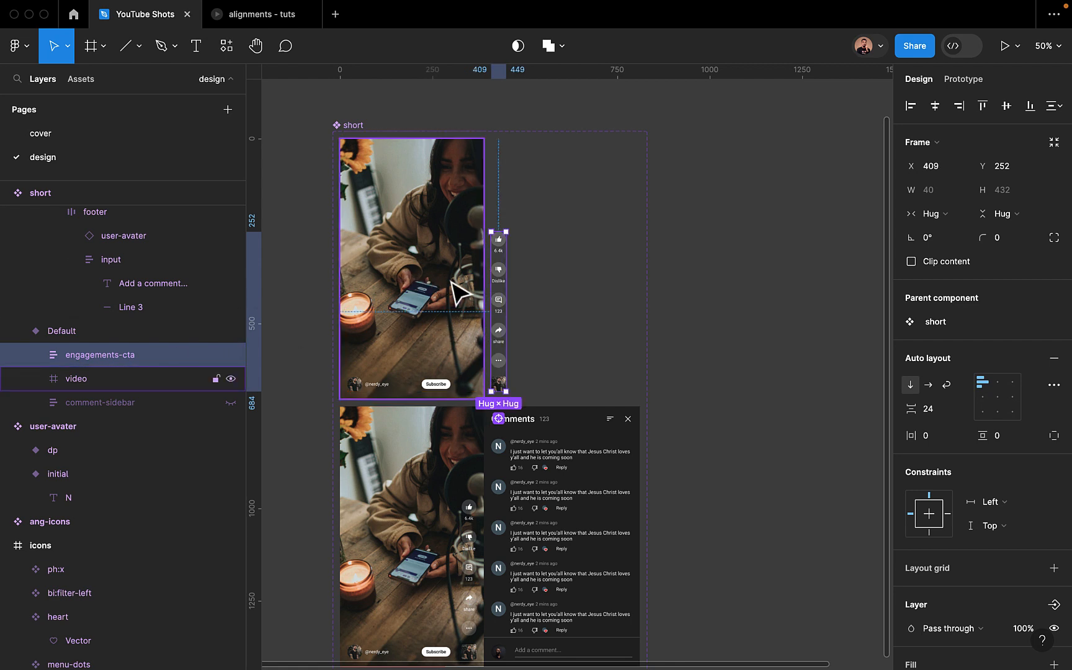
pyautogui.scroll(-3, 675, 503)
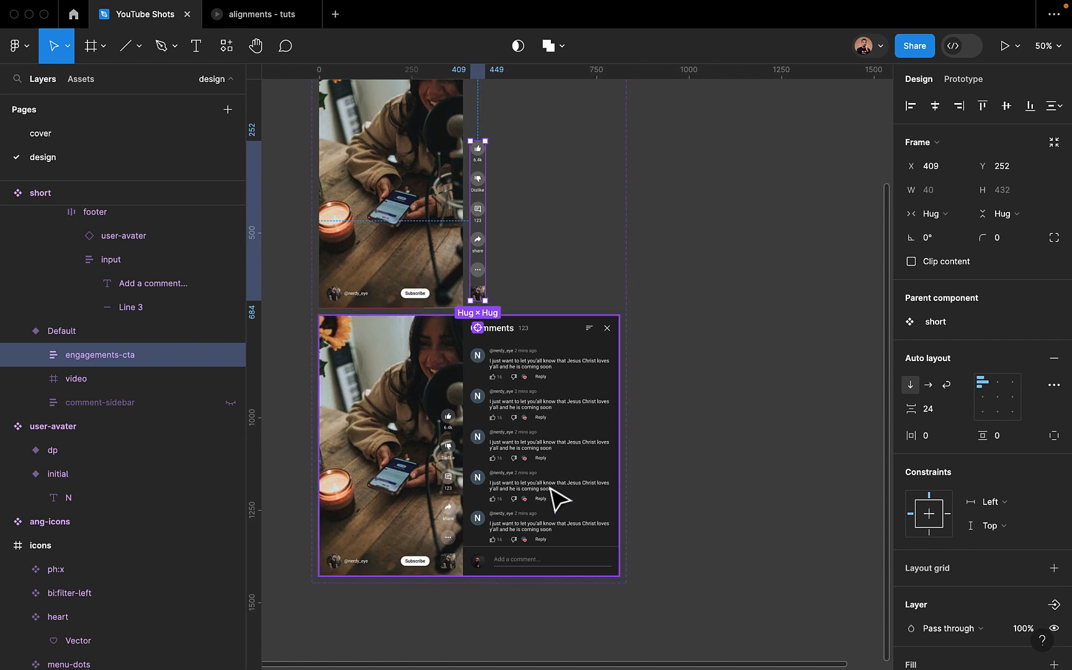
pyautogui.click(710, 466)
pyautogui.scroll(-5, 711, 465)
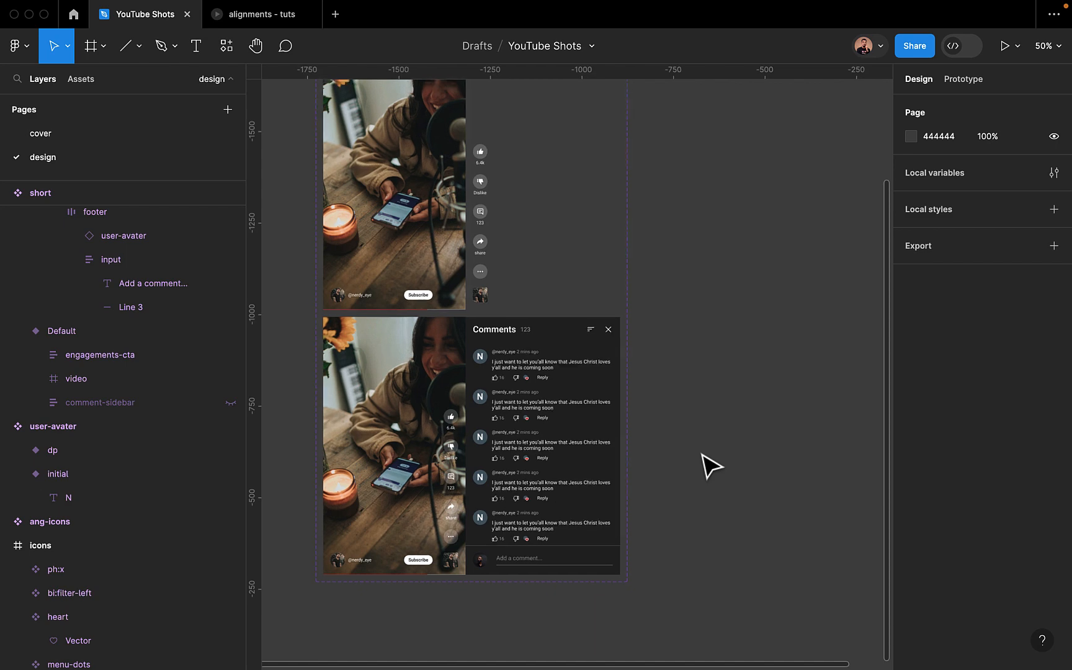
# Narrow the Default variant's frame to a width of about 463 so it ends just past the engagement icons
pyautogui.click(537, 329)
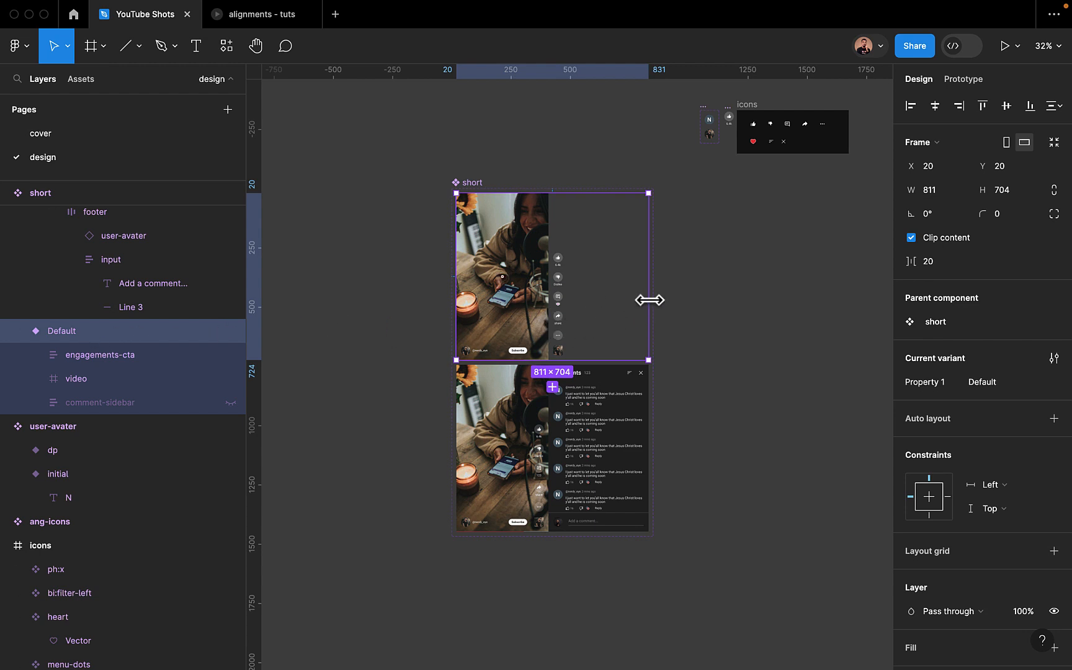
pyautogui.moveTo(649, 299); pyautogui.dragTo(567, 295)
pyautogui.scroll(5, 567, 294)
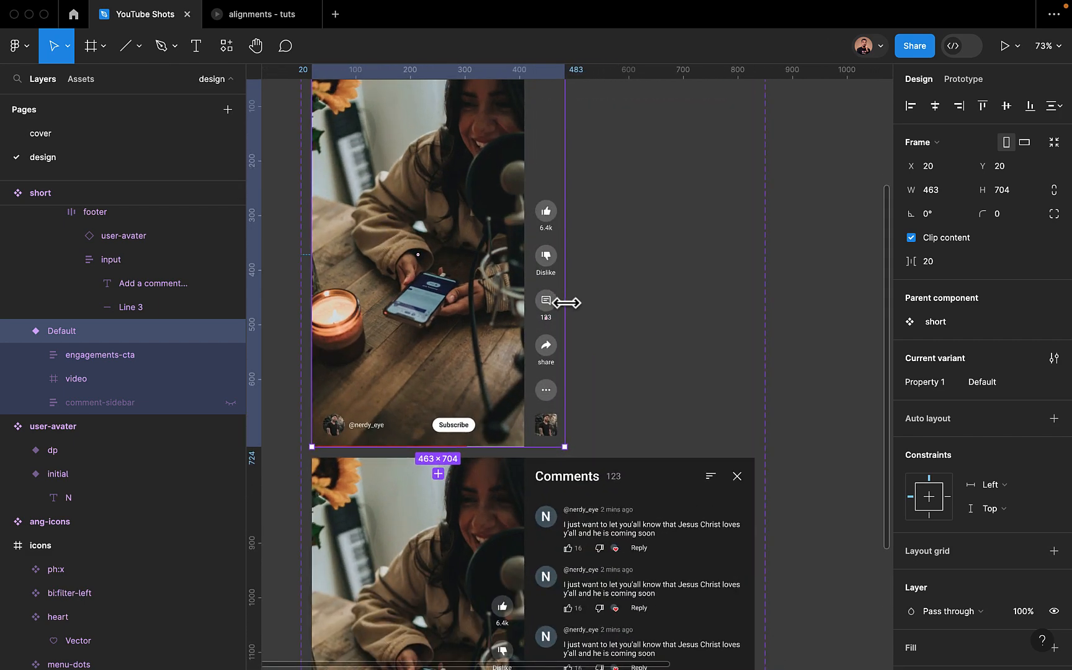
pyautogui.scroll(-6, 566, 303)
pyautogui.click(694, 313)
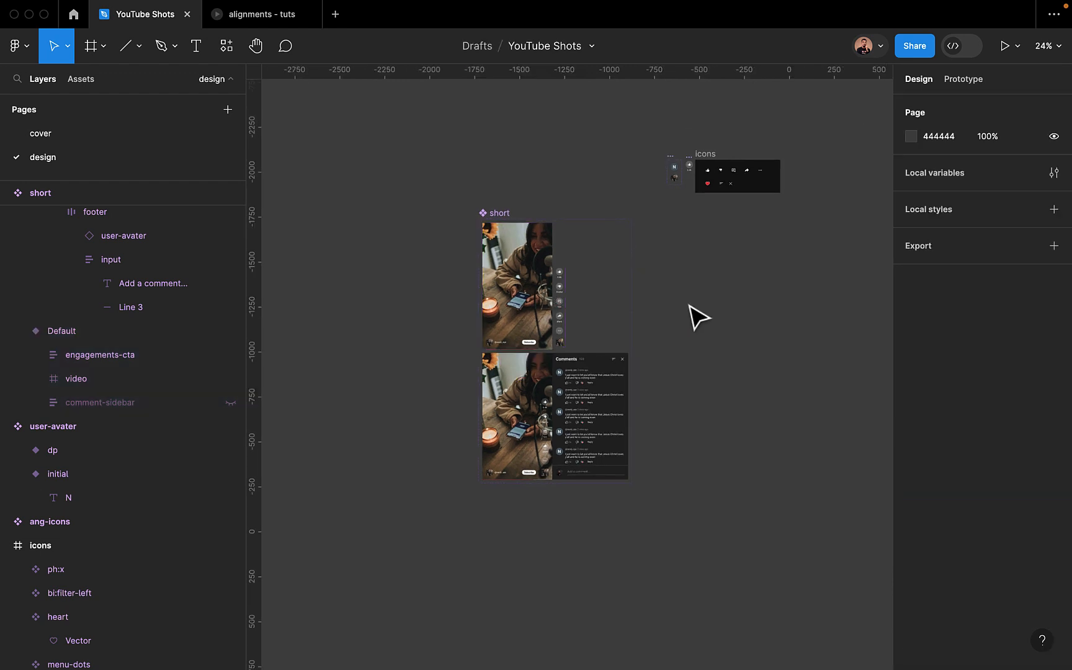
pyautogui.click(524, 316)
pyautogui.click(574, 409)
pyautogui.click(719, 397)
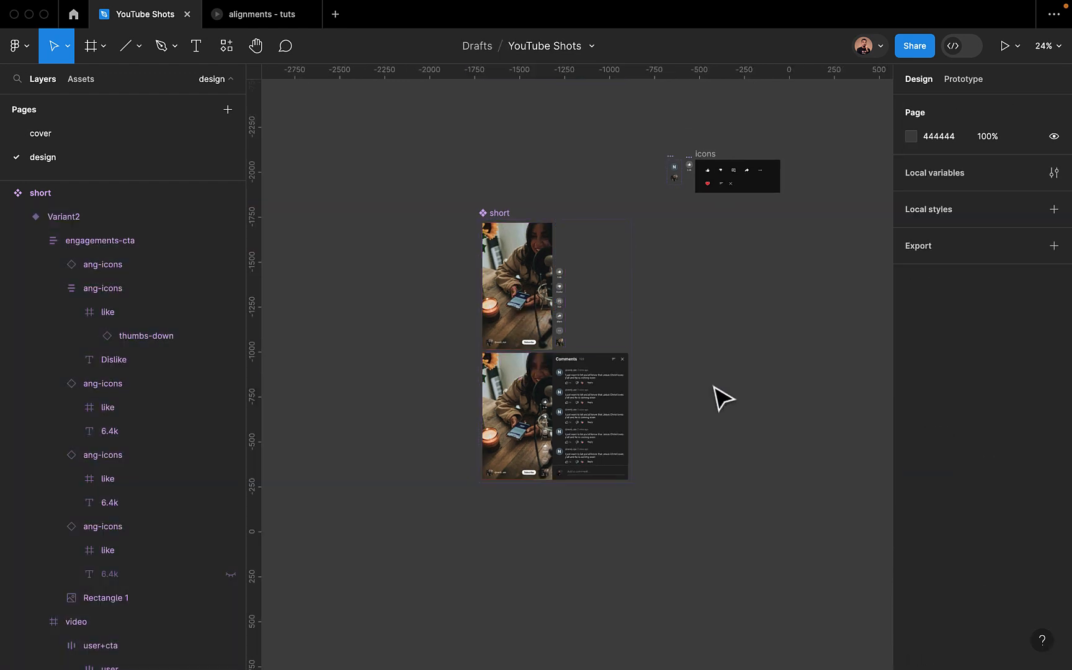
# Connect the Default variant's comments icon instance to Variant2 with an on-click Change to interaction
pyautogui.click(546, 320)
pyautogui.scroll(3, 598, 354)
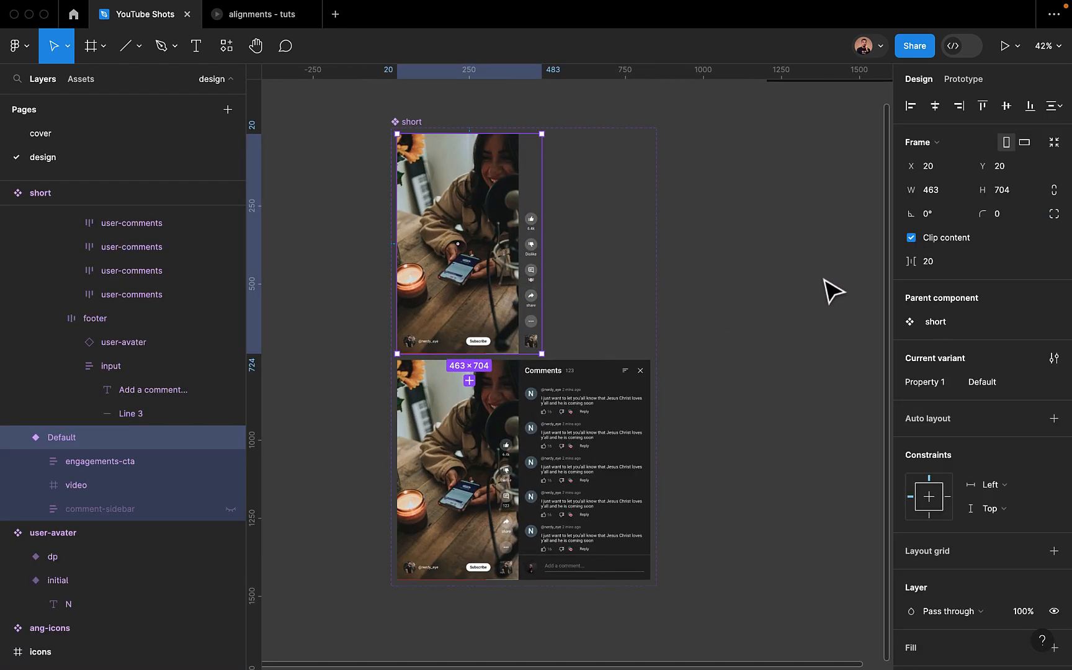
pyautogui.scroll(3, 545, 294)
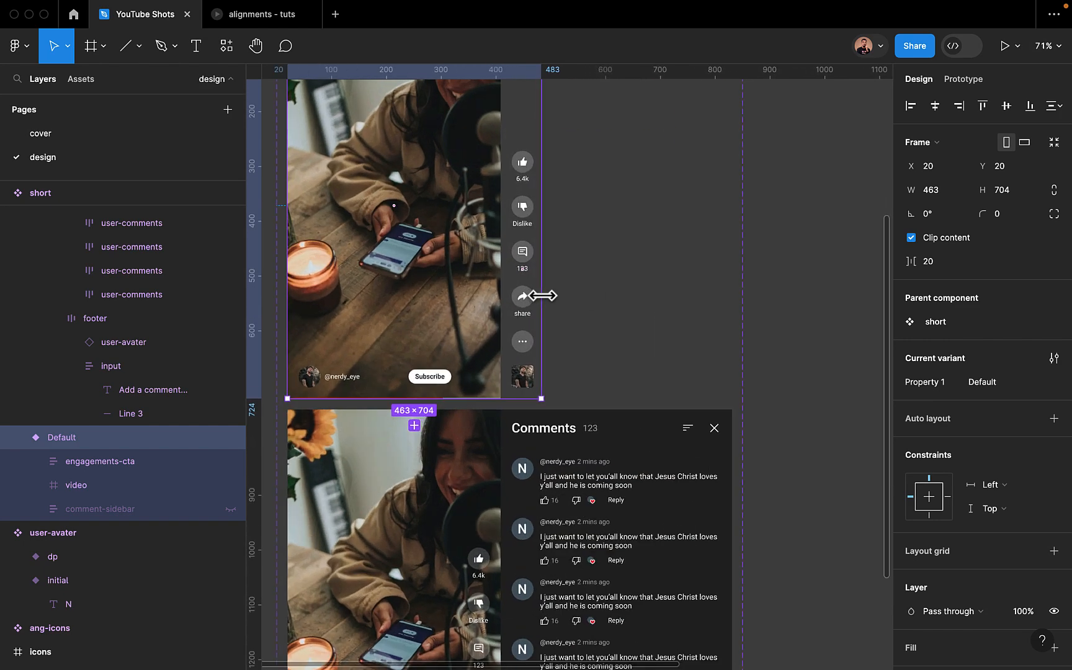
pyautogui.doubleClick(524, 253)
pyautogui.doubleClick(525, 253)
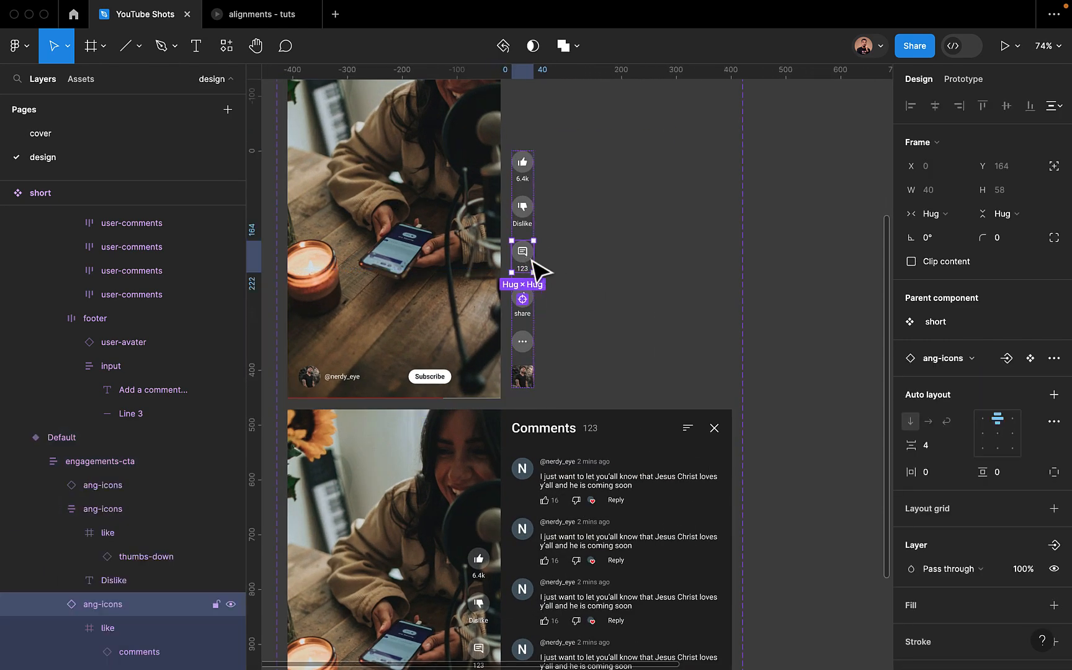
pyautogui.click(964, 79)
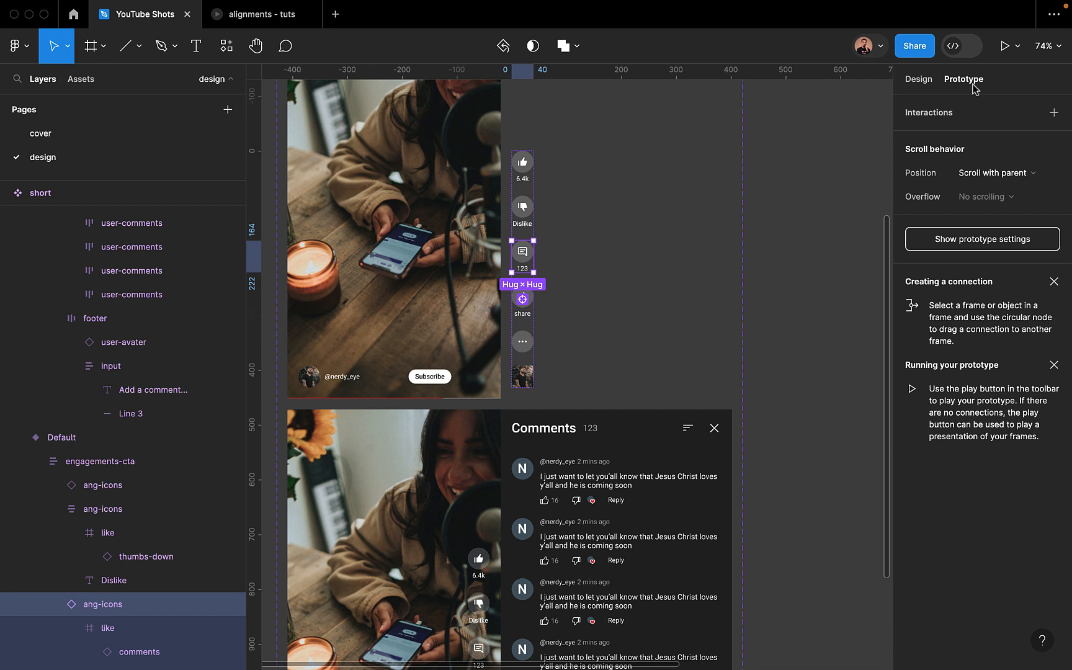
pyautogui.moveTo(538, 259)
pyautogui.moveTo(533, 257); pyautogui.dragTo(645, 467)
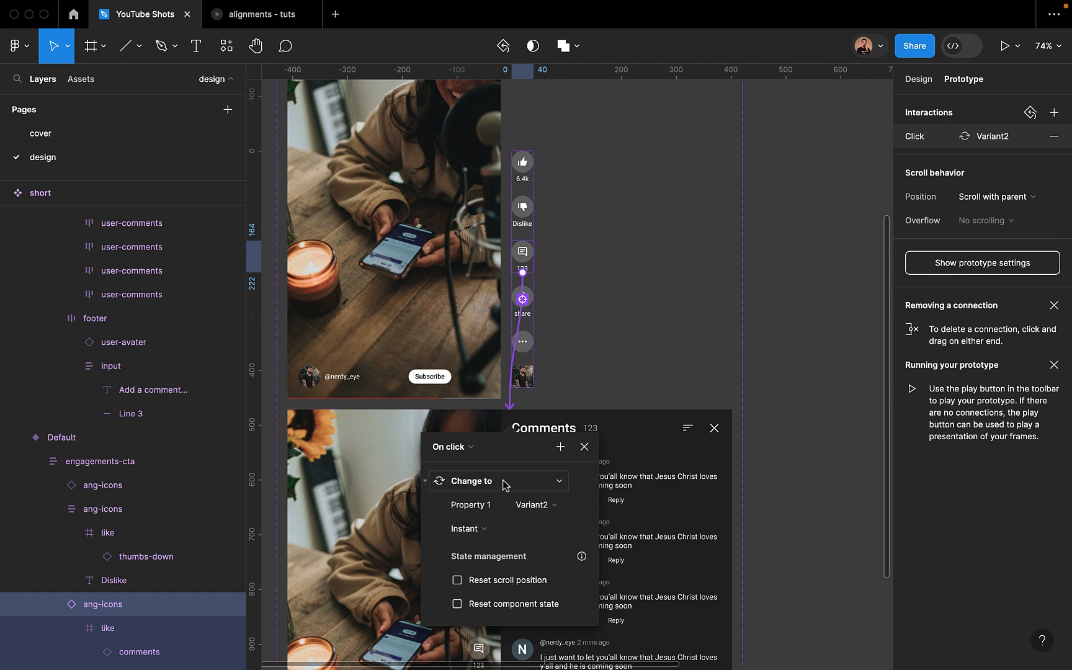
# Set the comments icon interaction's animation to Smart animate
pyautogui.click(501, 529)
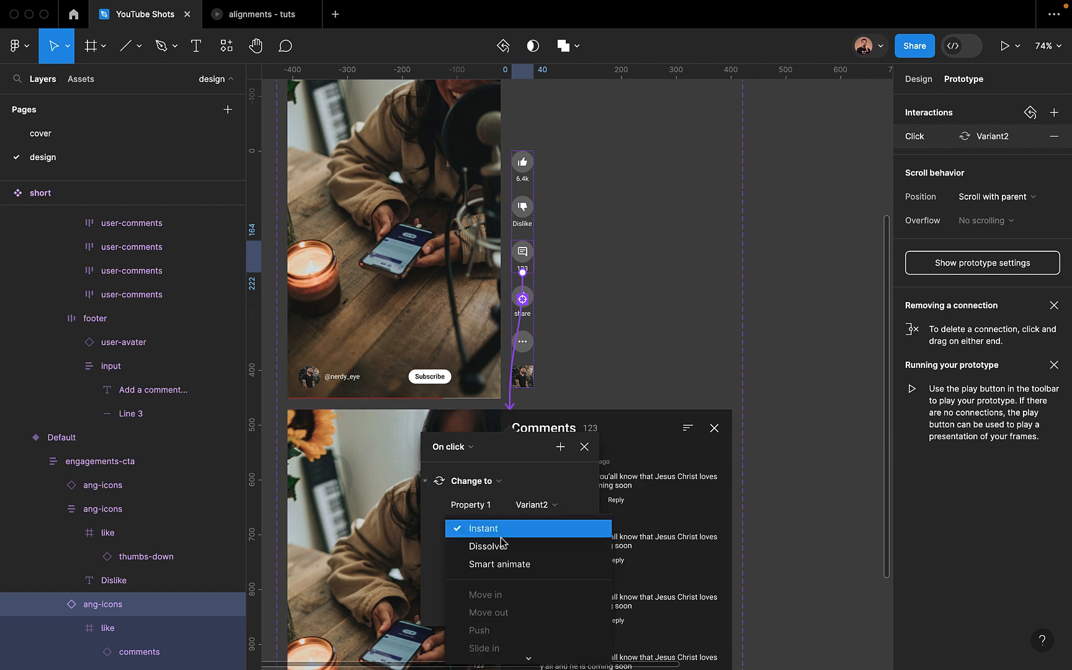
pyautogui.click(502, 563)
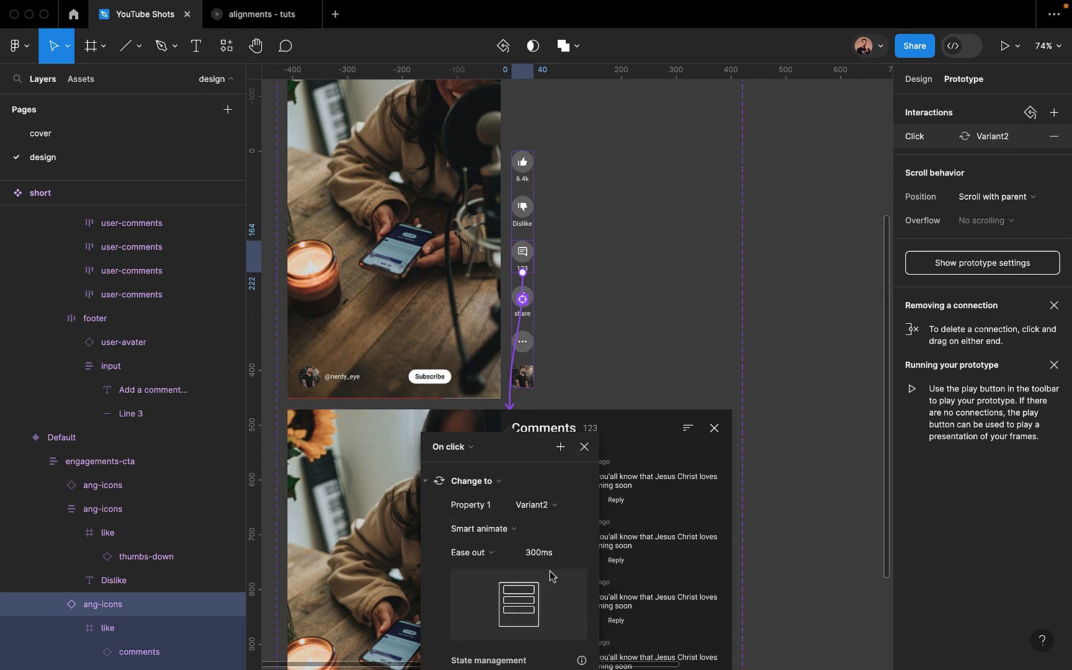
pyautogui.scroll(-3, 550, 577)
pyautogui.scroll(4, 548, 598)
pyautogui.hscroll(2, 548, 598)
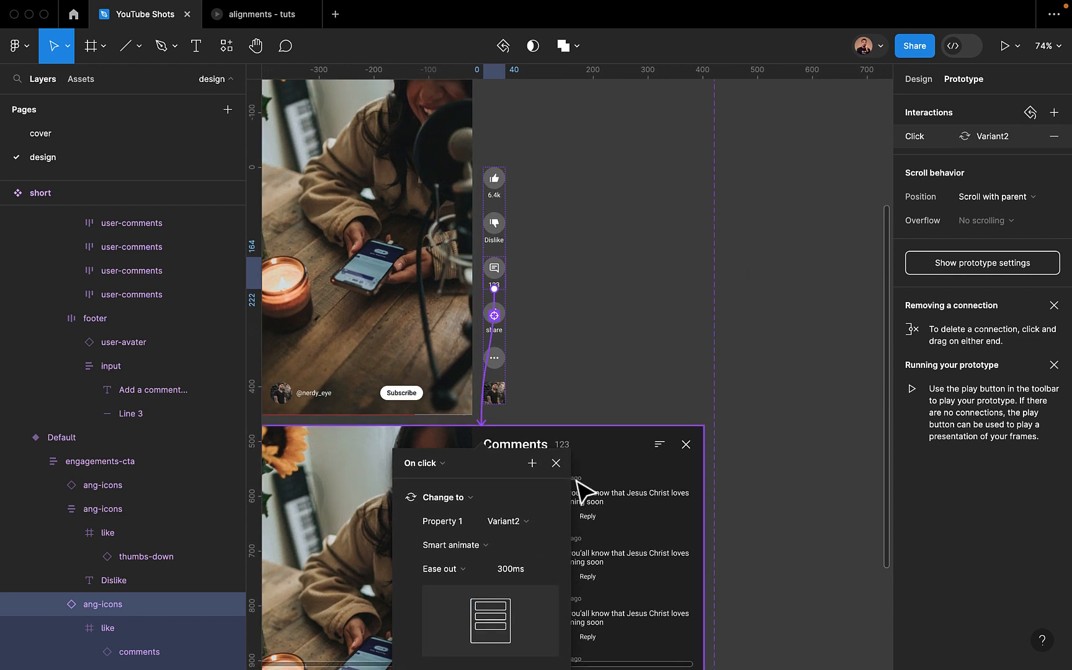
pyautogui.click(557, 464)
# Connect the ph:x close icon in Variant2's comments header to the Default variant with an on-click Change to interaction
pyautogui.click(688, 449)
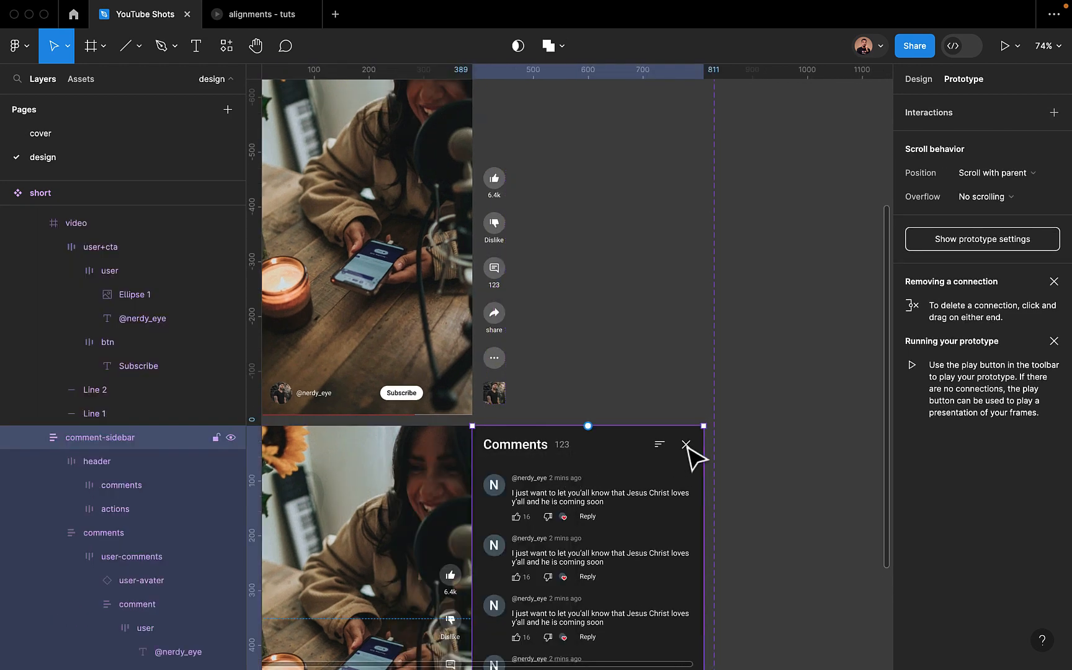
pyautogui.click(689, 449)
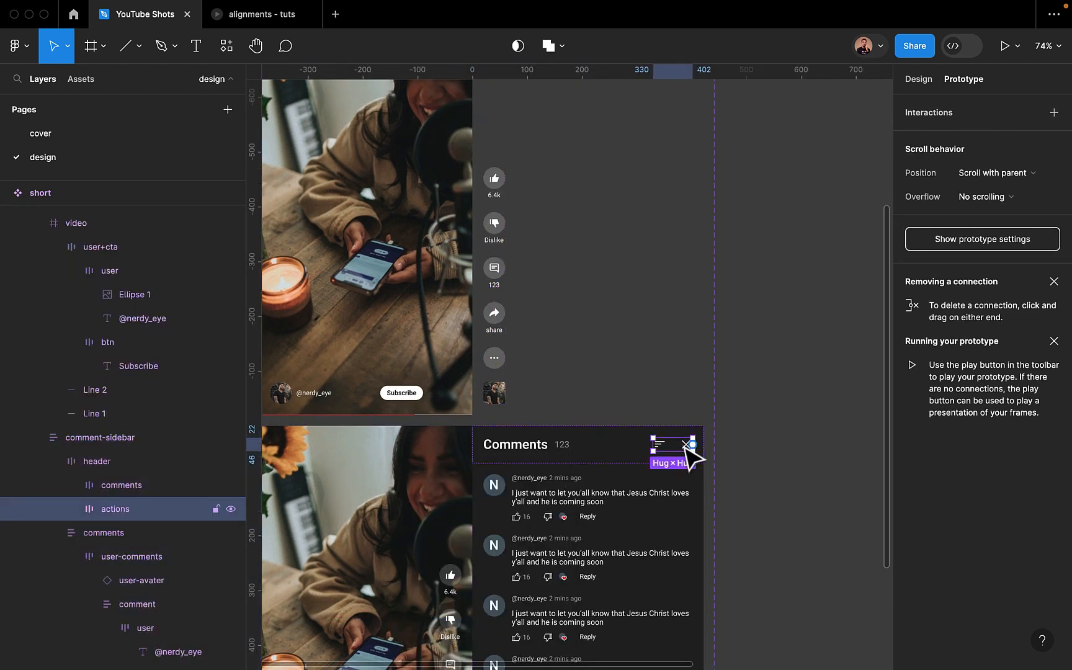
pyautogui.click(690, 448)
pyautogui.moveTo(692, 444); pyautogui.dragTo(499, 313)
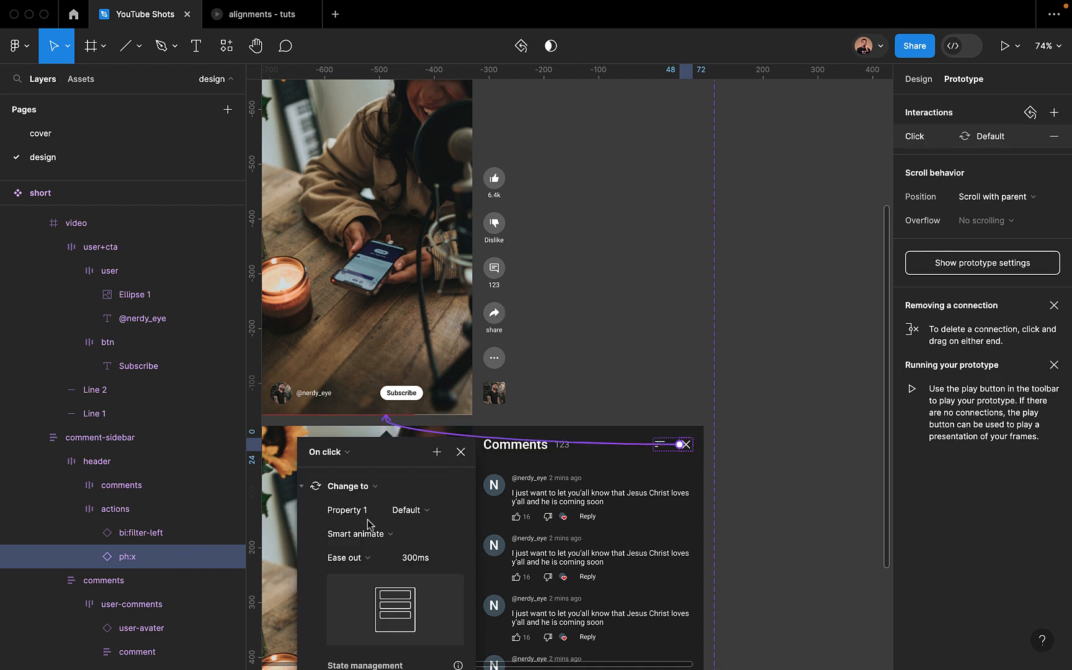
pyautogui.click(461, 451)
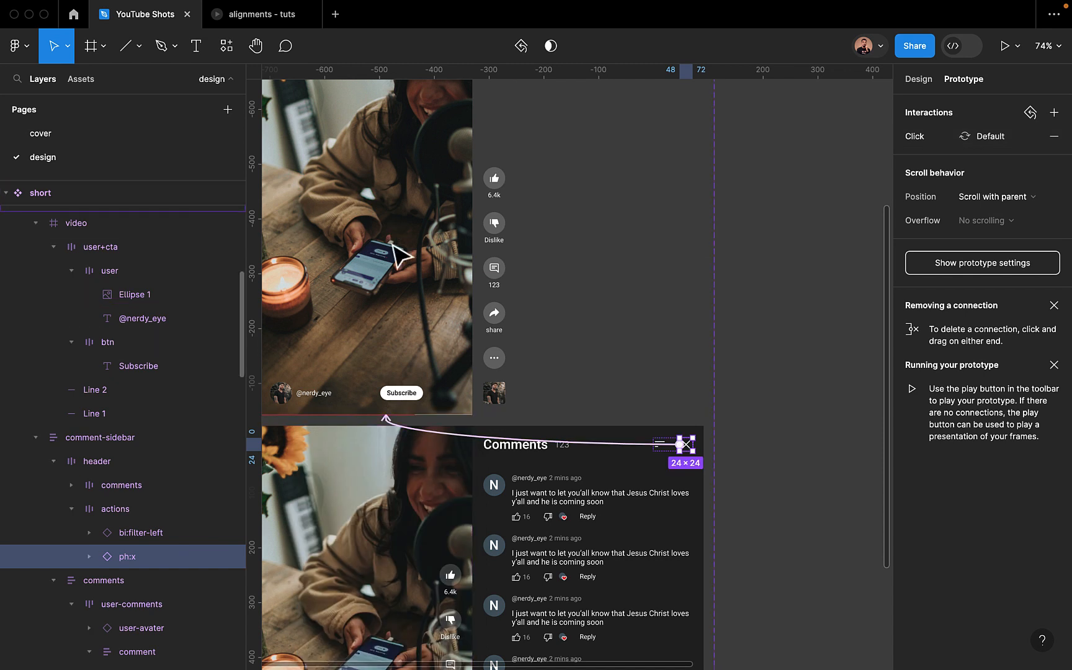
# Return to the design properties, collapse both short variants in the layer list and select Variant2
pyautogui.click(919, 79)
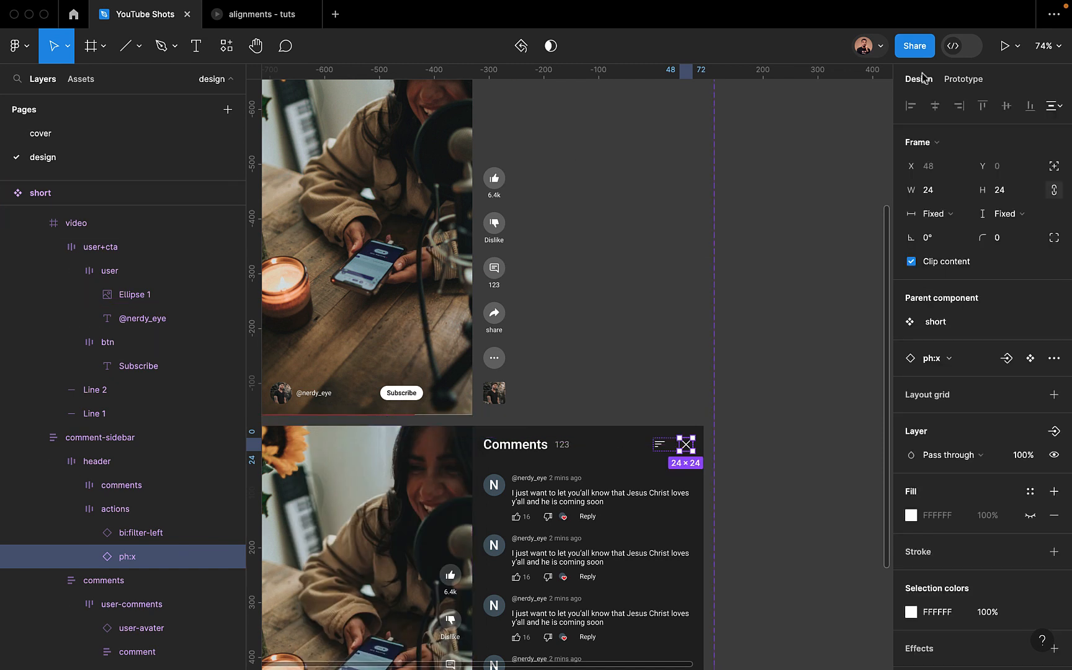
pyautogui.click(512, 518)
pyautogui.scroll(10, 143, 467)
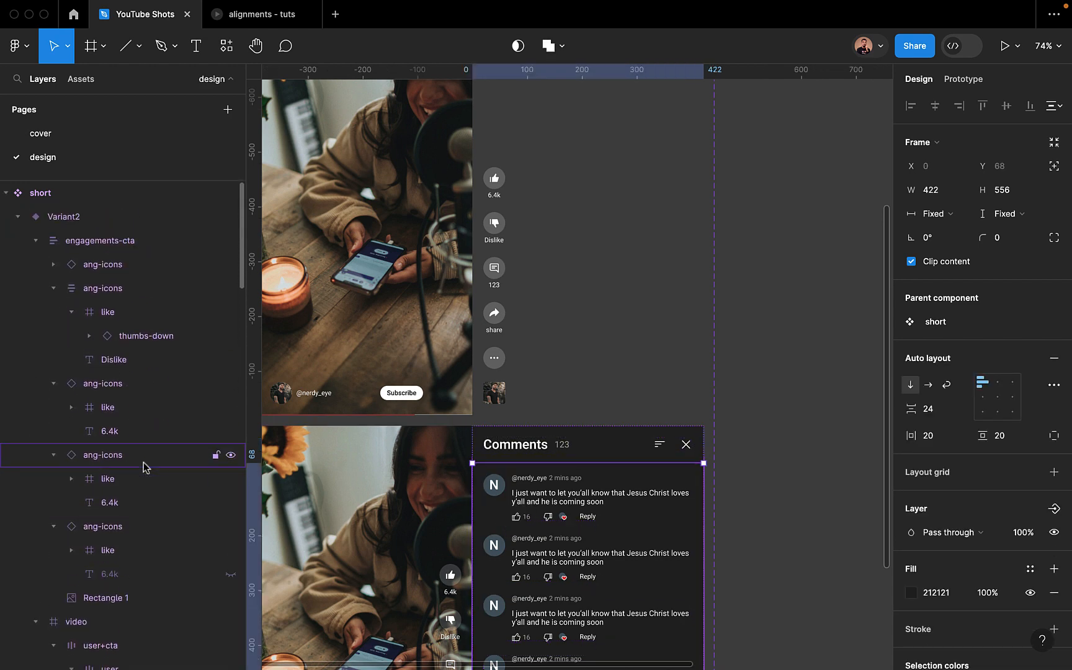
pyautogui.click(17, 216)
pyautogui.click(28, 218)
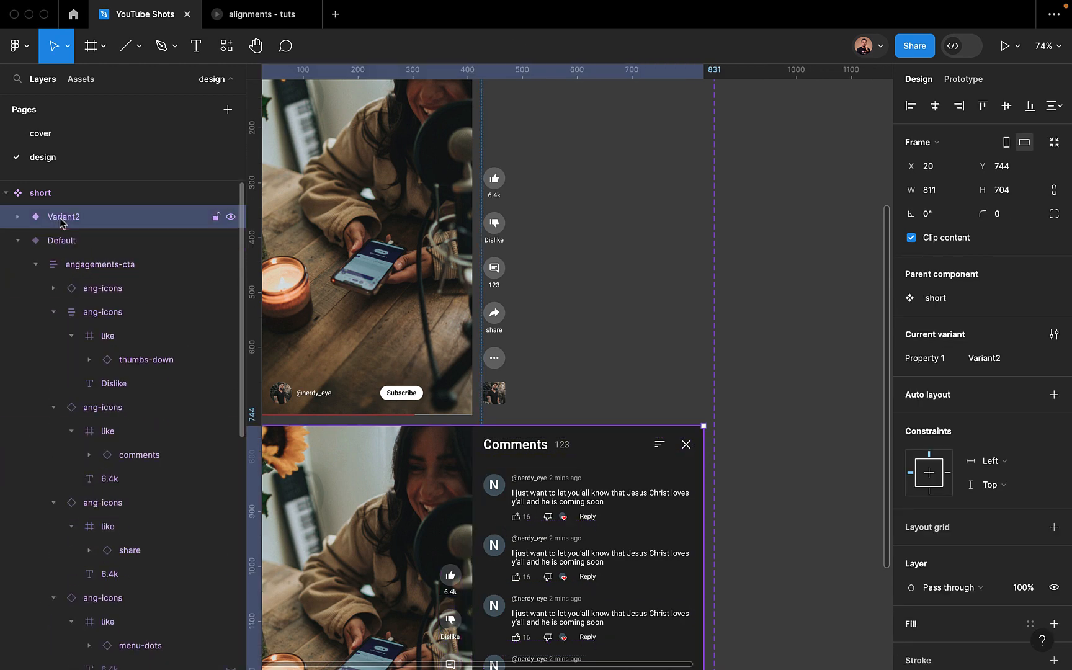
pyautogui.click(20, 241)
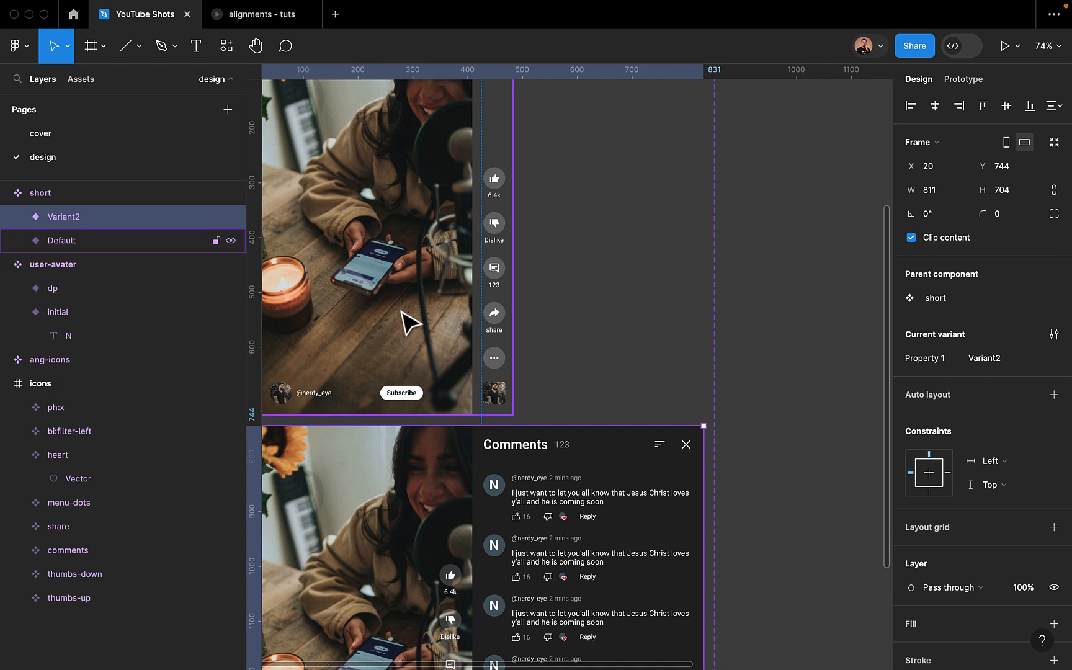
# Rename the variant property Property 1 to open and set its value to true for Variant2
pyautogui.click(986, 360)
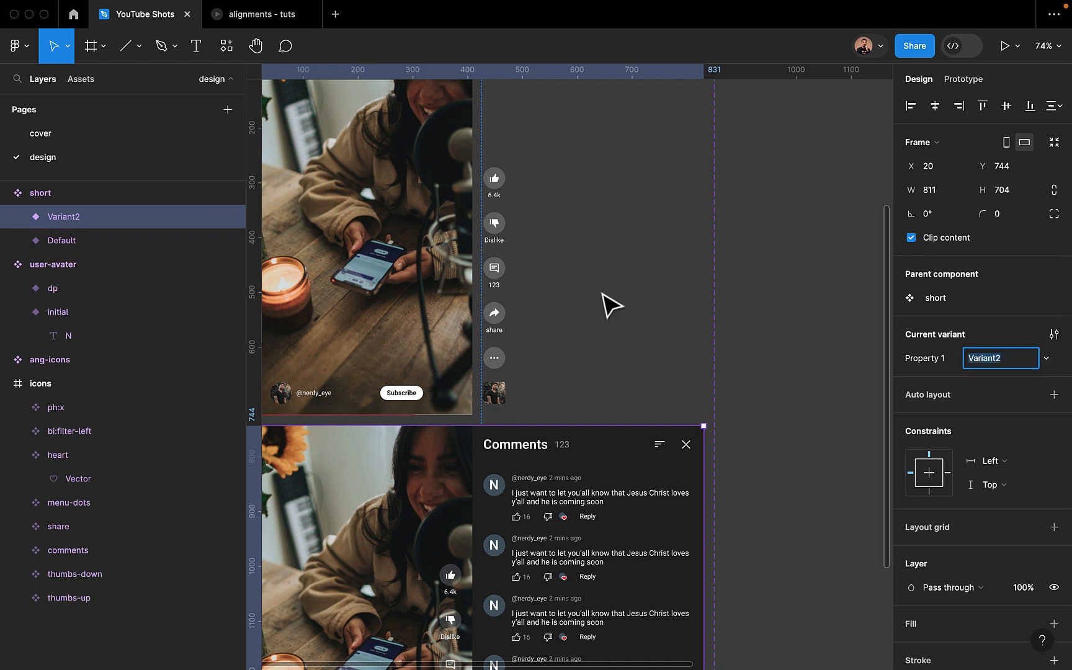
pyautogui.click(914, 359)
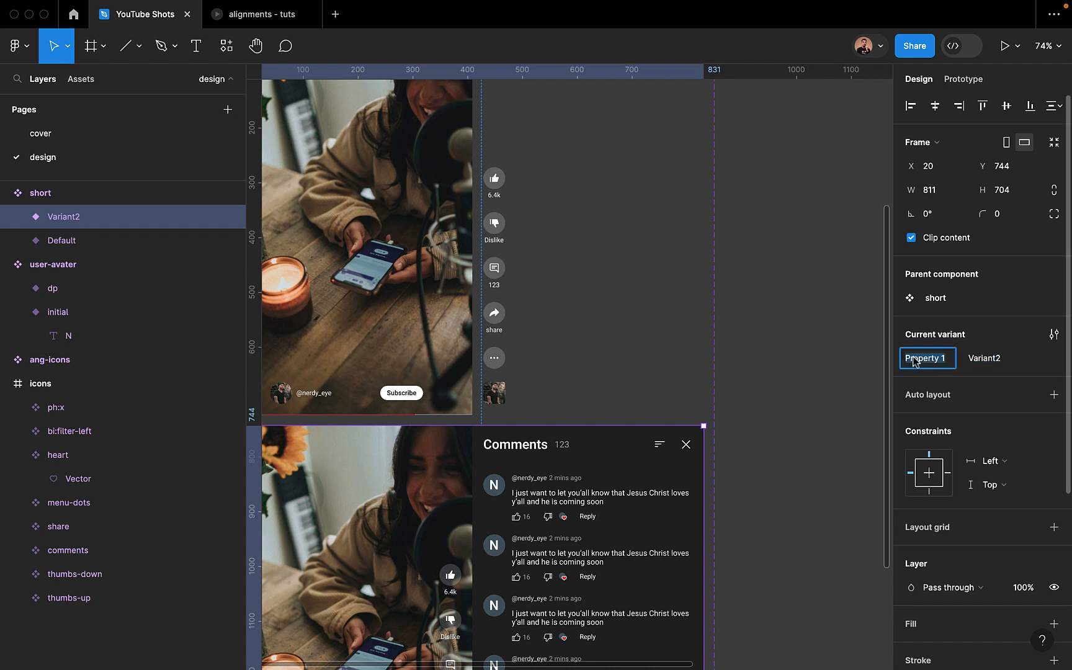
pyautogui.write('open')
pyautogui.press('Return')
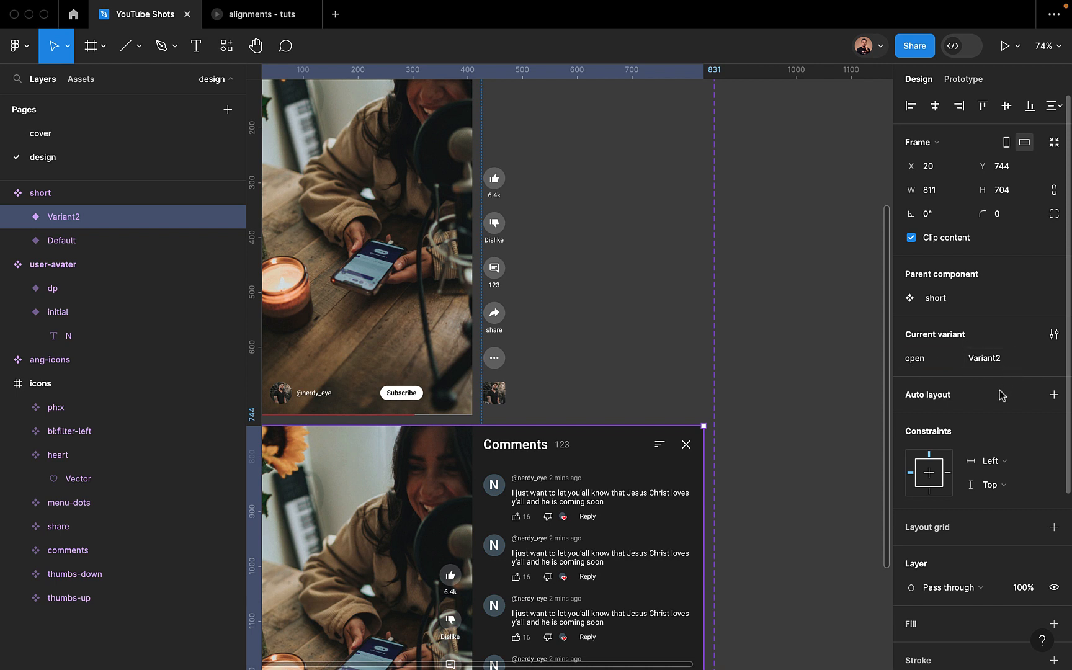
pyautogui.click(996, 363)
pyautogui.write('true')
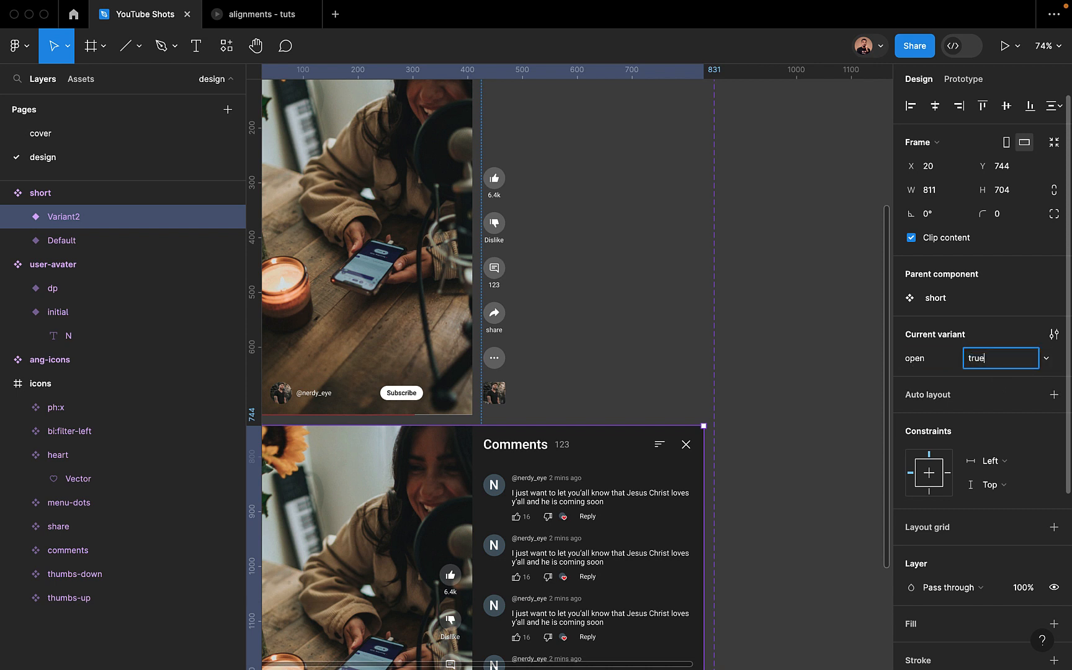
pyautogui.press('Return')
# Set the Default variant's open property to false
pyautogui.click(469, 404)
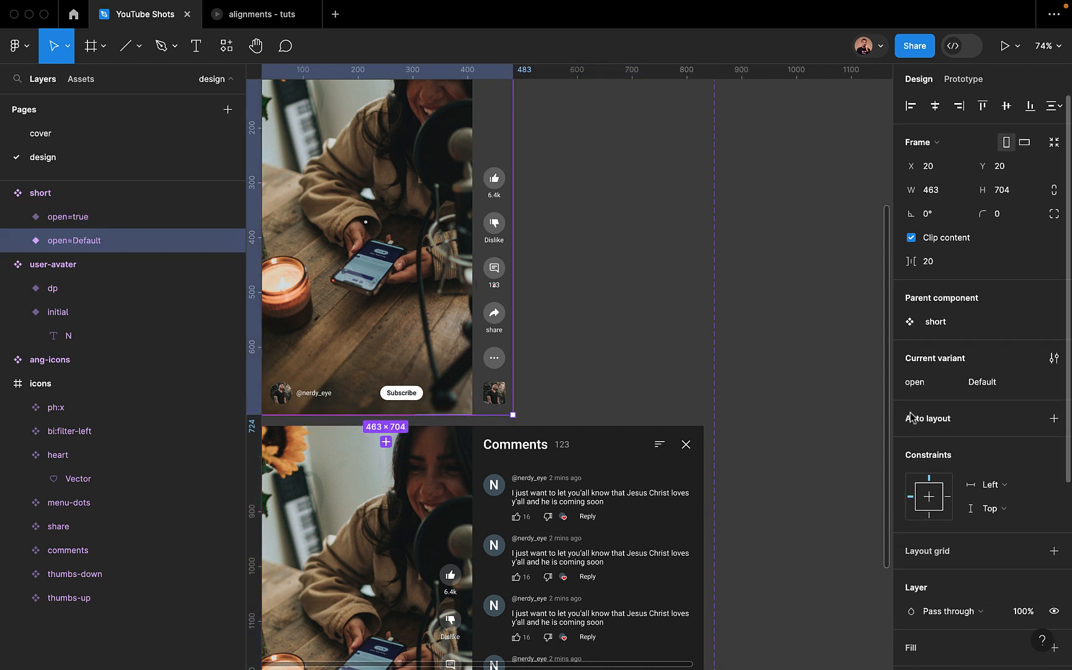
pyautogui.click(991, 382)
pyautogui.write('false')
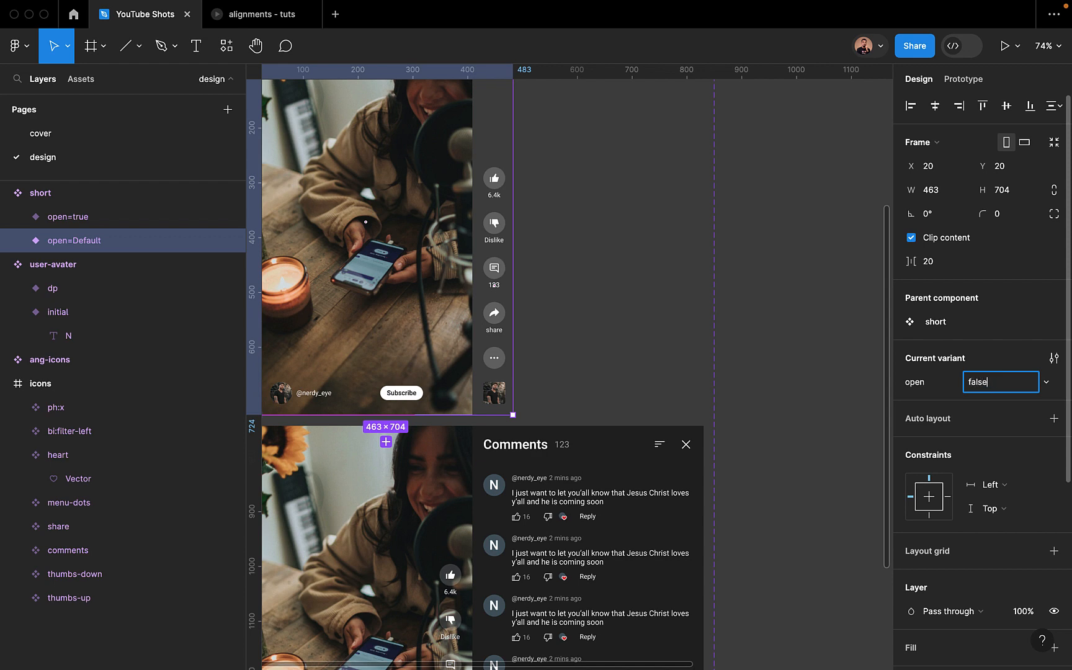
pyautogui.press('Return')
pyautogui.click(835, 407)
pyautogui.scroll(-6, 835, 407)
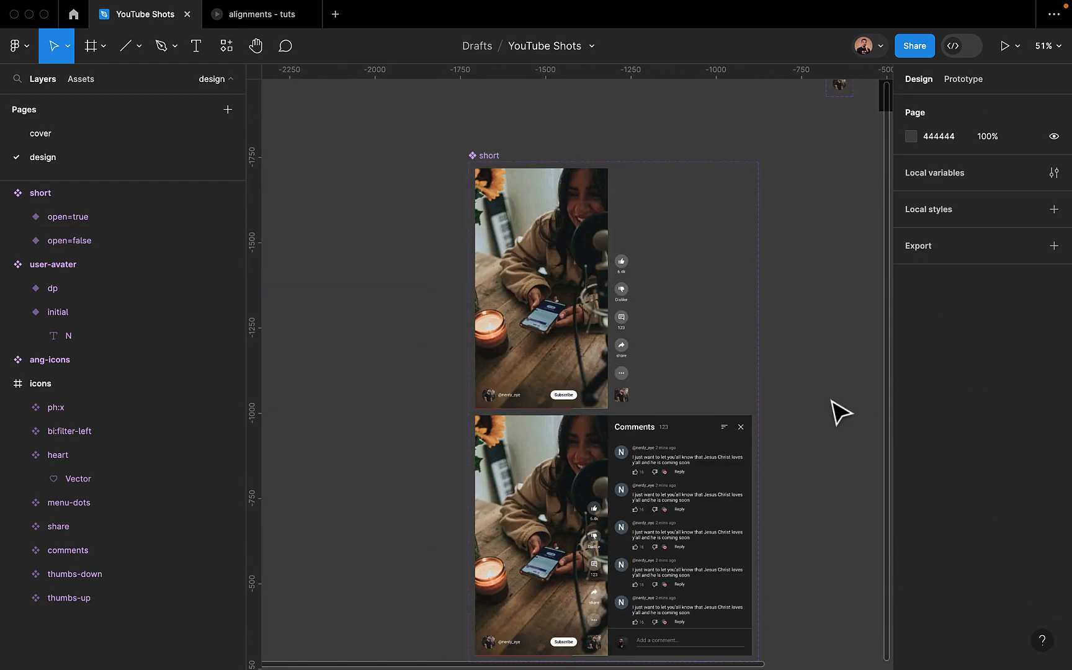
# Move the short component set up to about X -1717, Y -2120 and place an open=false instance at about X -210, Y -1141
pyautogui.hscroll(5, 838, 412)
pyautogui.scroll(-2, 839, 412)
pyautogui.click(432, 199)
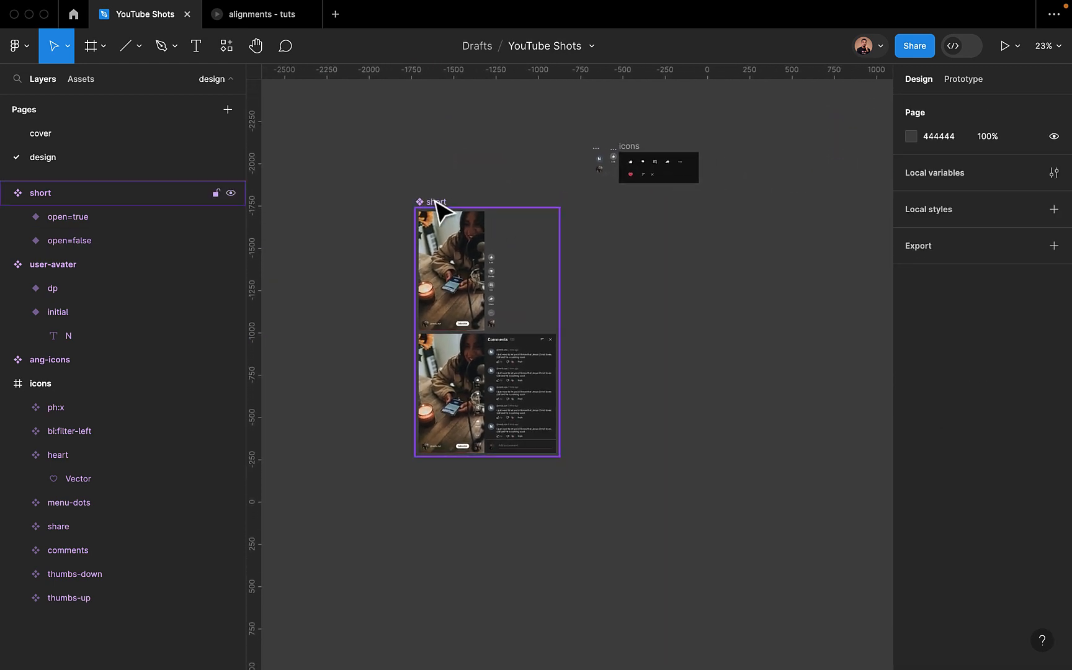
pyautogui.scroll(-2, 441, 202)
pyautogui.click(450, 208)
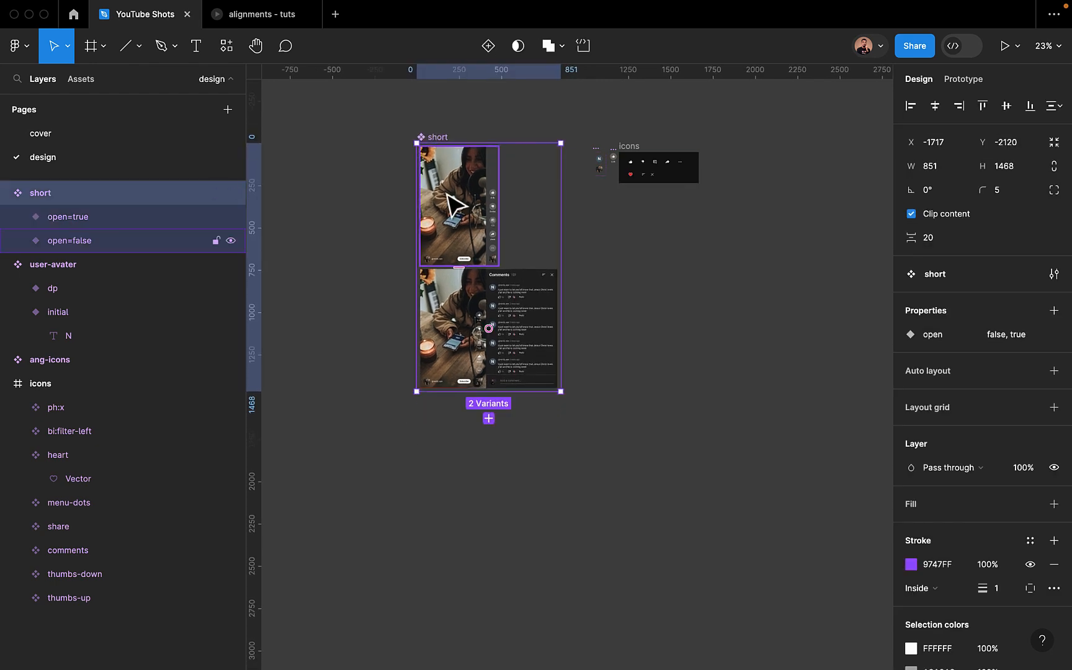
pyautogui.moveTo(454, 204); pyautogui.dragTo(710, 375)
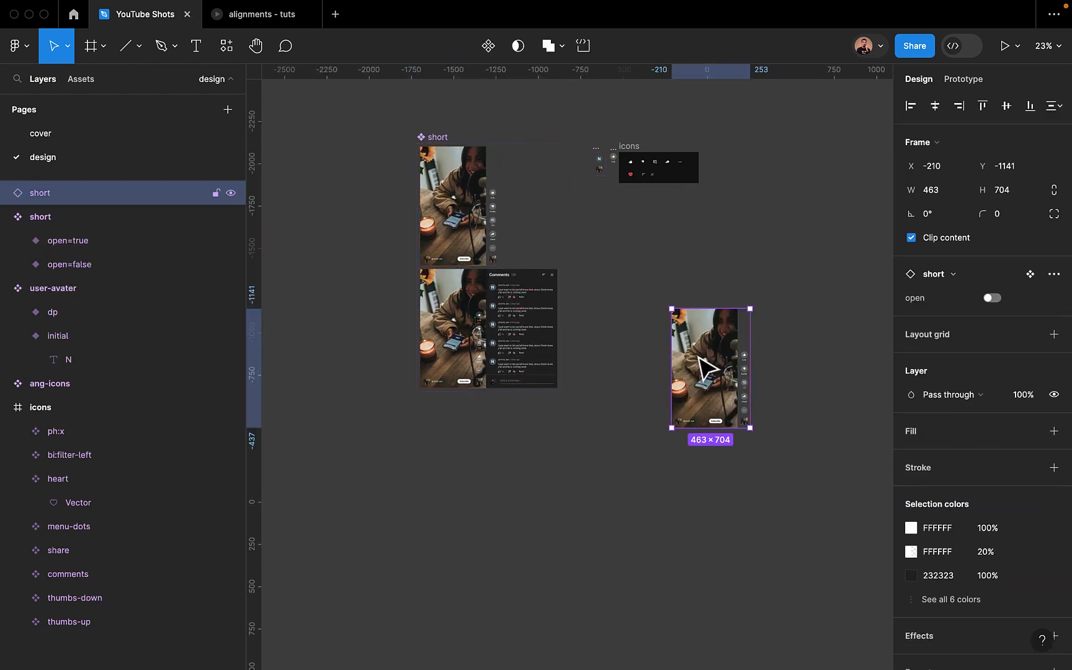
# Try the placed short instance's open property on and off several times, leave it on true, and deselect the instance
pyautogui.hscroll(3, 709, 373)
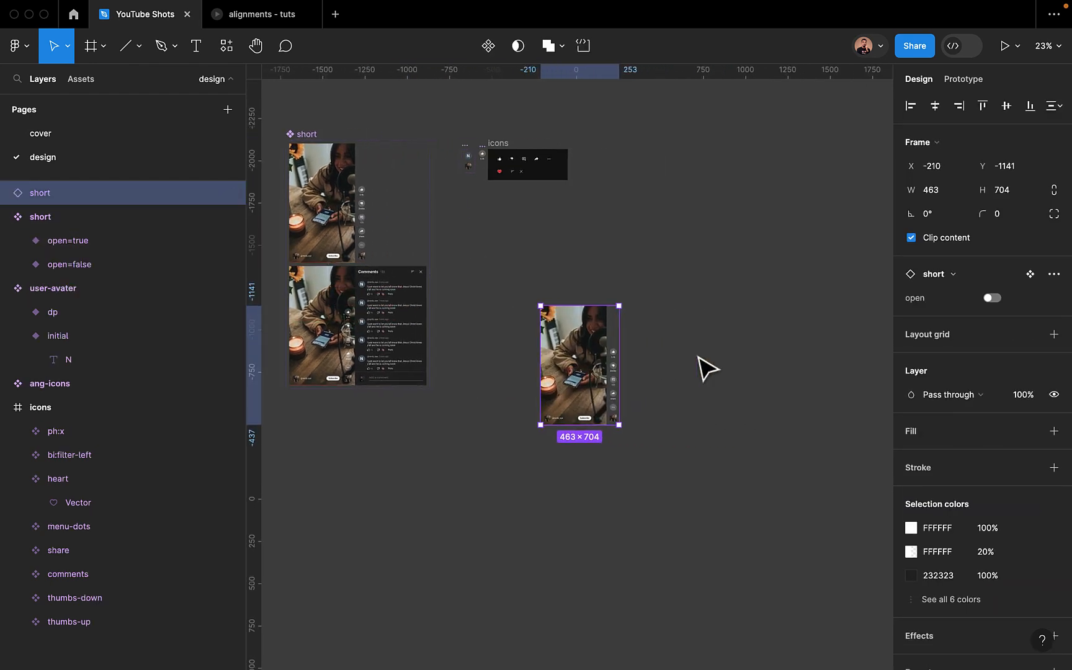
pyautogui.click(995, 298)
pyautogui.click(988, 300)
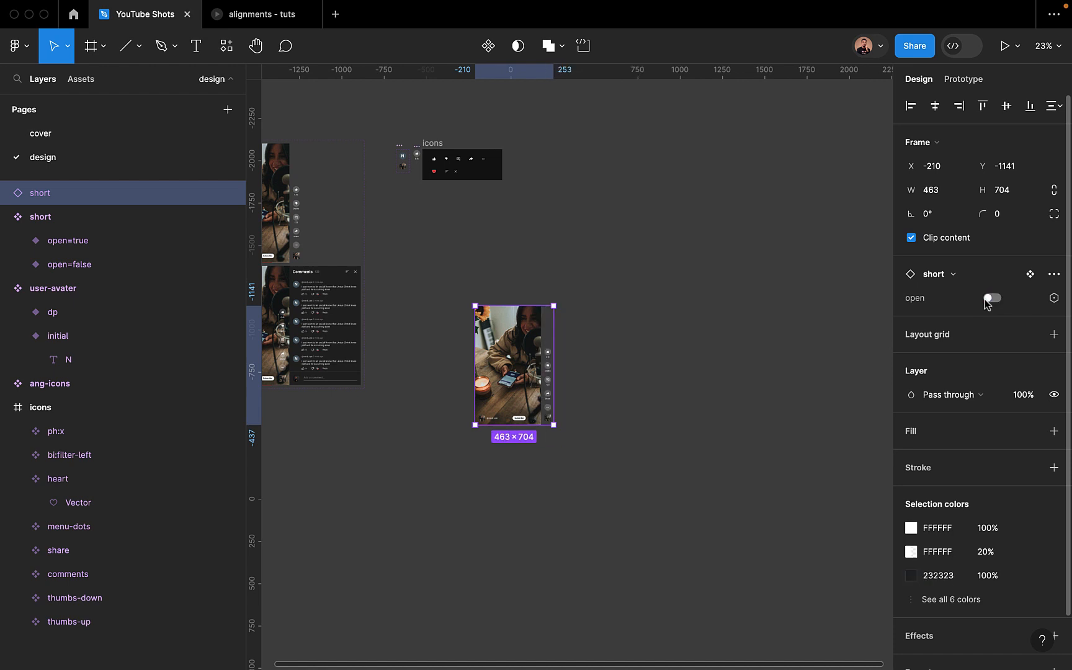
pyautogui.click(988, 300)
pyautogui.scroll(5, 548, 350)
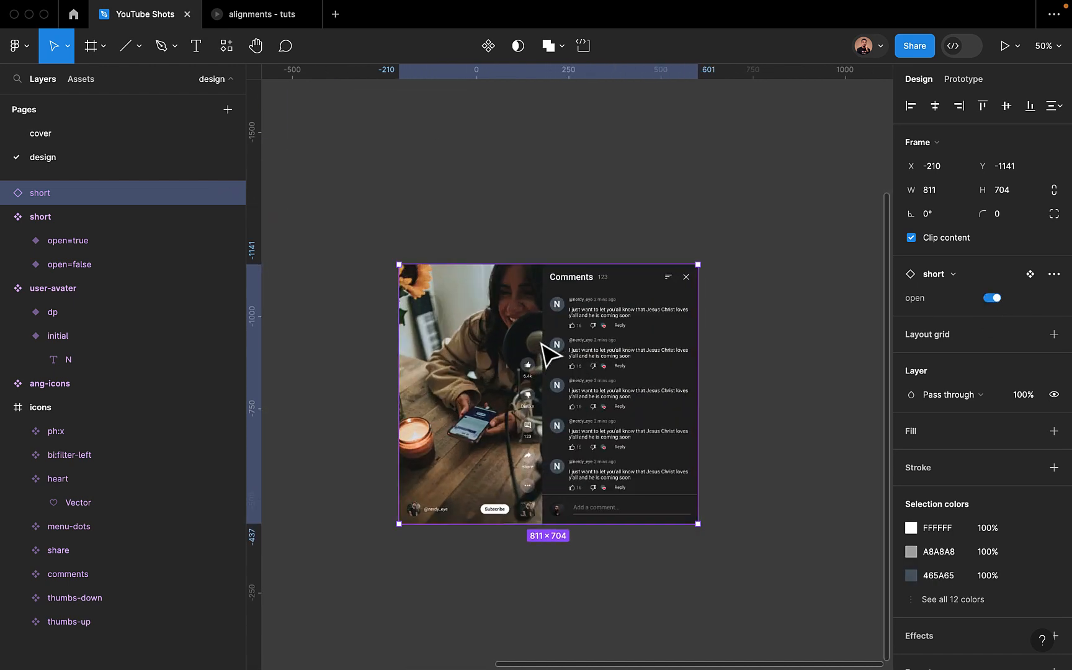
pyautogui.click(990, 300)
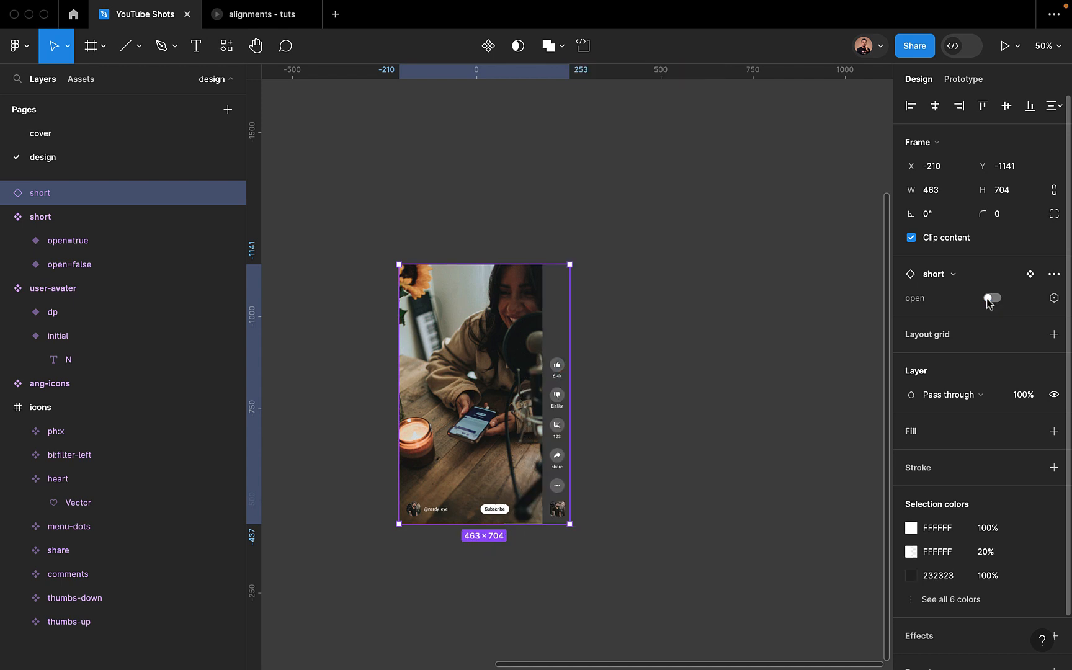
pyautogui.click(992, 299)
pyautogui.click(992, 300)
pyautogui.click(992, 299)
pyautogui.click(723, 384)
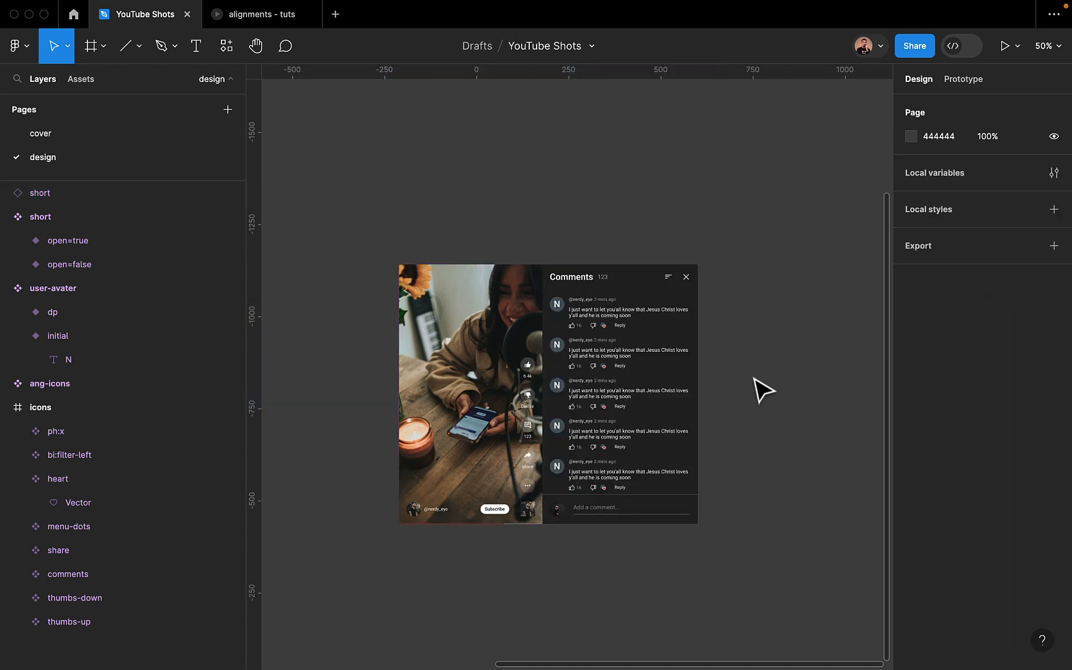
# Add a 1440 × 1024 Desktop preset frame beside the short instance, at about X 641, Y -1043
pyautogui.scroll(-5, 768, 391)
pyautogui.hscroll(3, 768, 391)
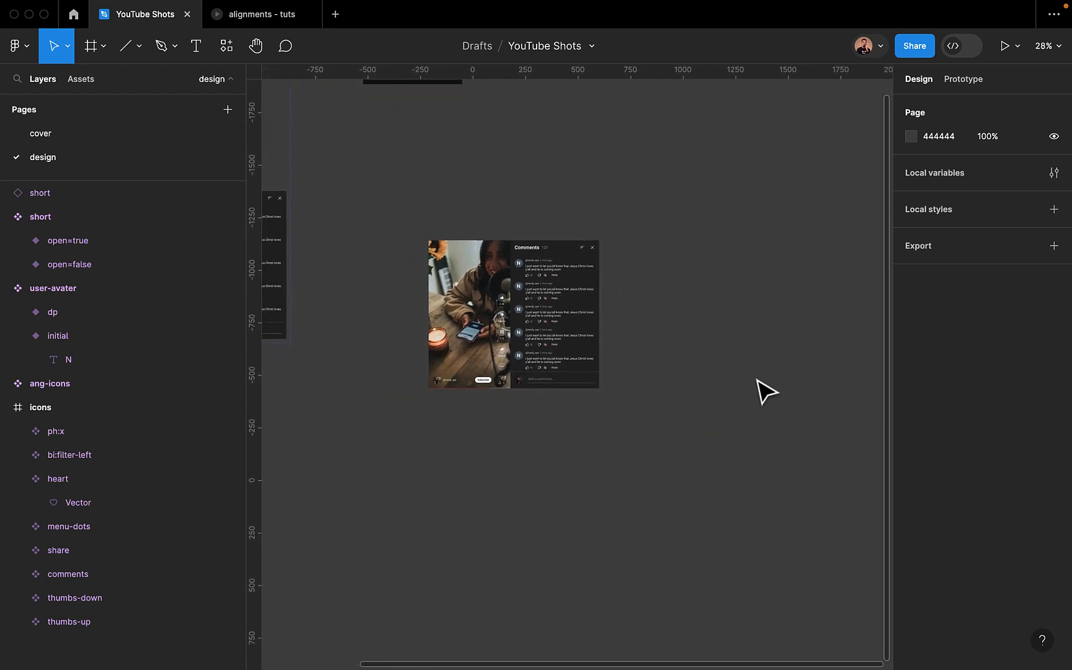
pyautogui.click(89, 48)
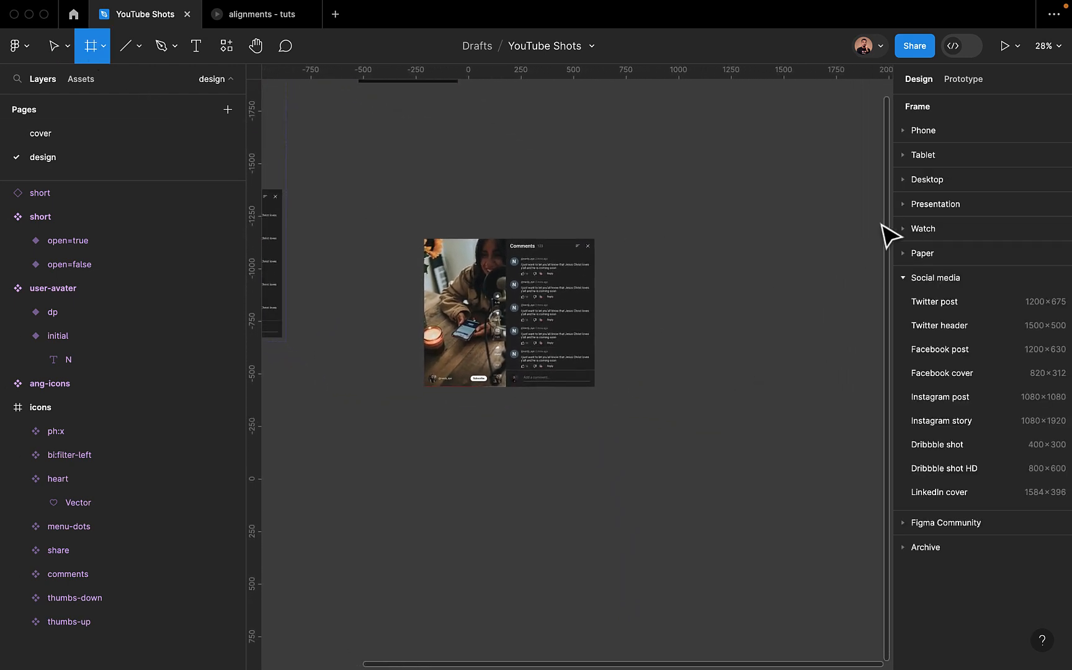
pyautogui.click(906, 179)
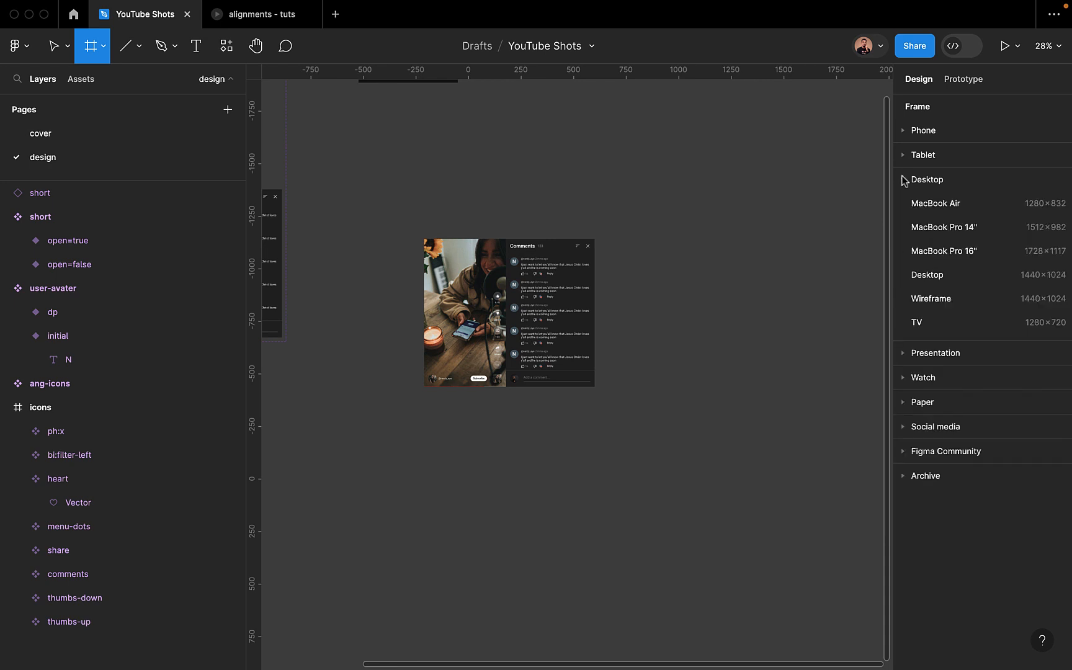
pyautogui.click(921, 277)
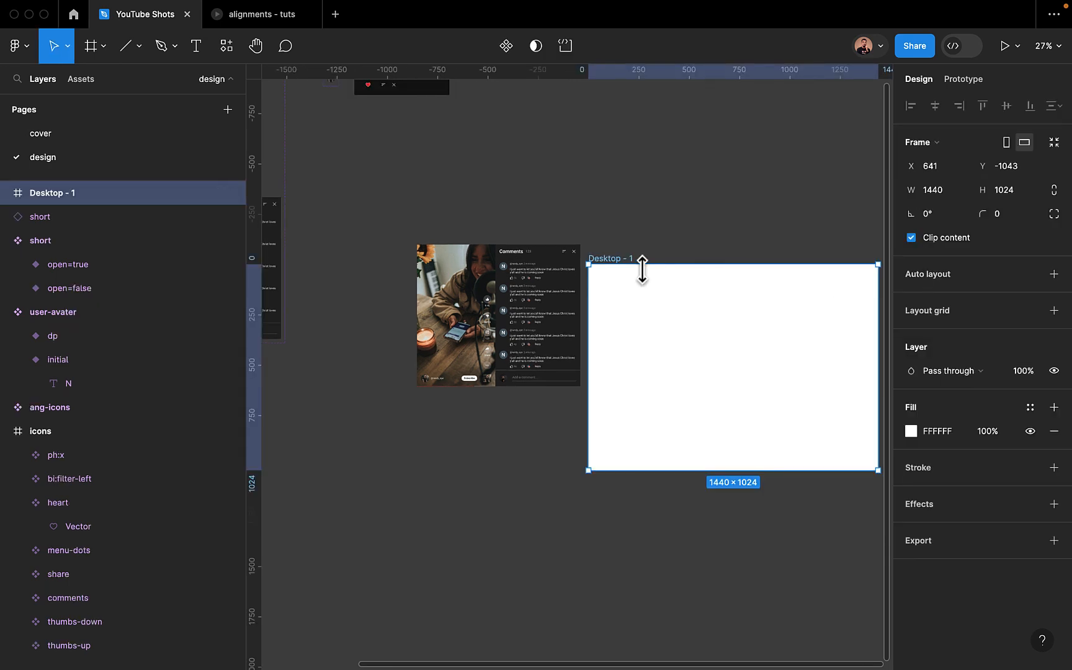
# Change the new desktop frame's fill colour to black, 000000
pyautogui.click(911, 431)
pyautogui.click(719, 443)
pyautogui.moveTo(703, 471); pyautogui.dragTo(646, 550)
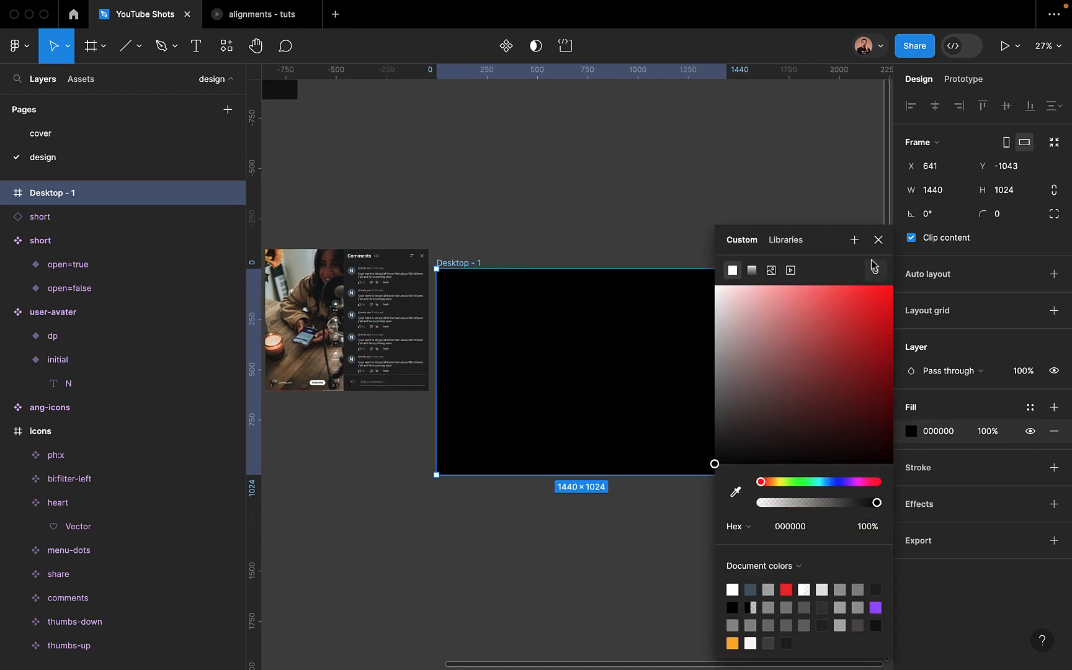
pyautogui.click(879, 240)
# Move the short instance into the black desktop frame and centre it horizontally and vertically
pyautogui.hscroll(-3, 465, 248)
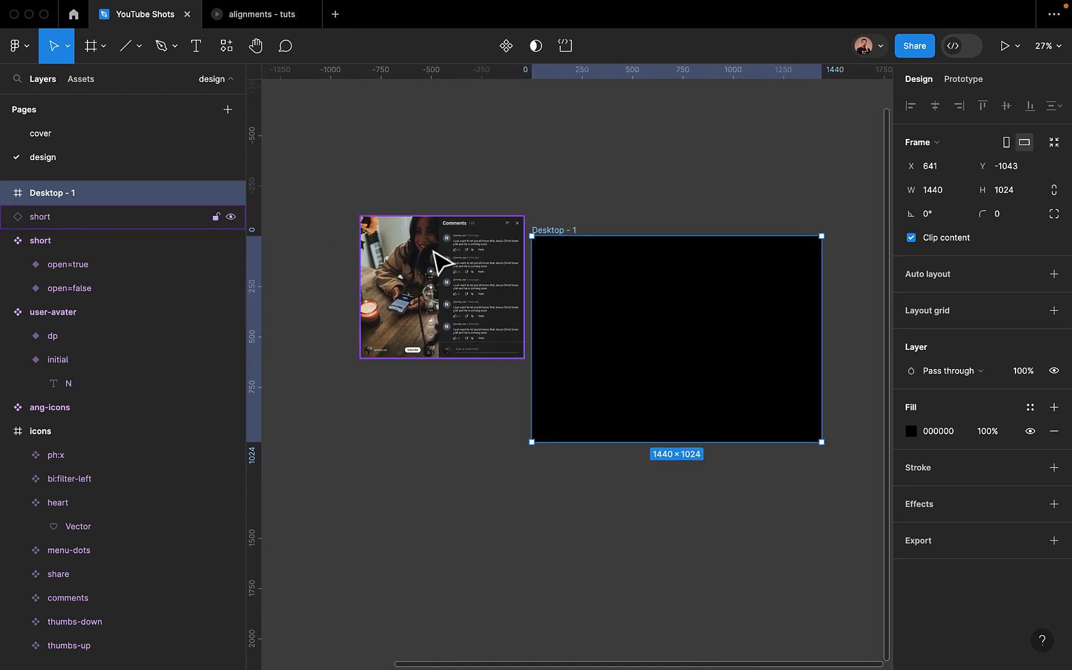
pyautogui.click(408, 285)
pyautogui.moveTo(406, 267); pyautogui.dragTo(647, 319)
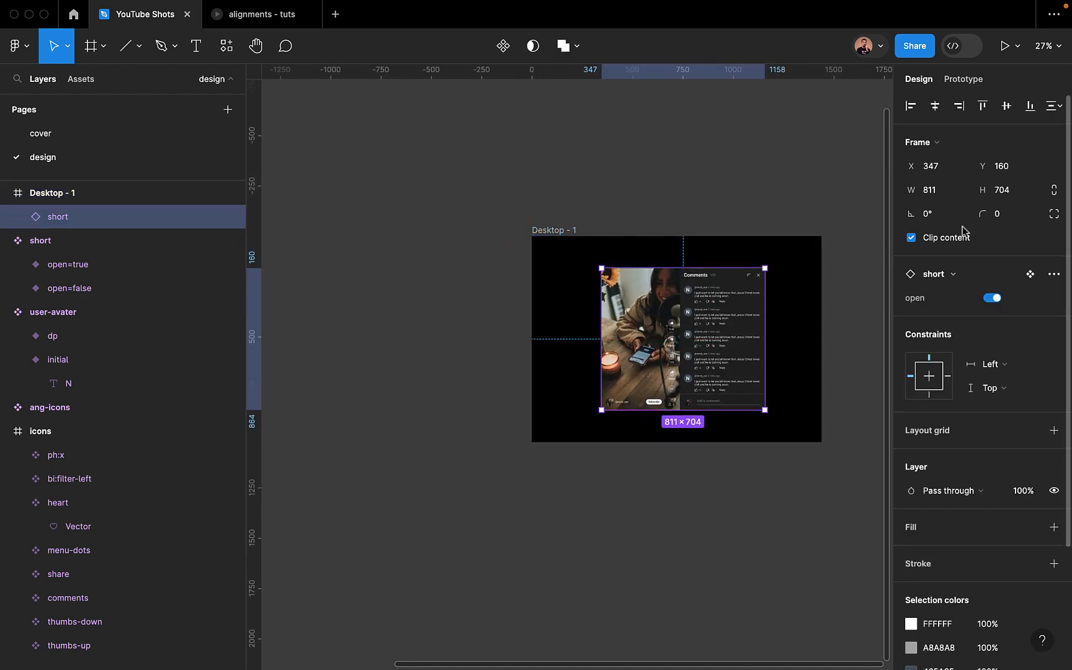
pyautogui.click(935, 106)
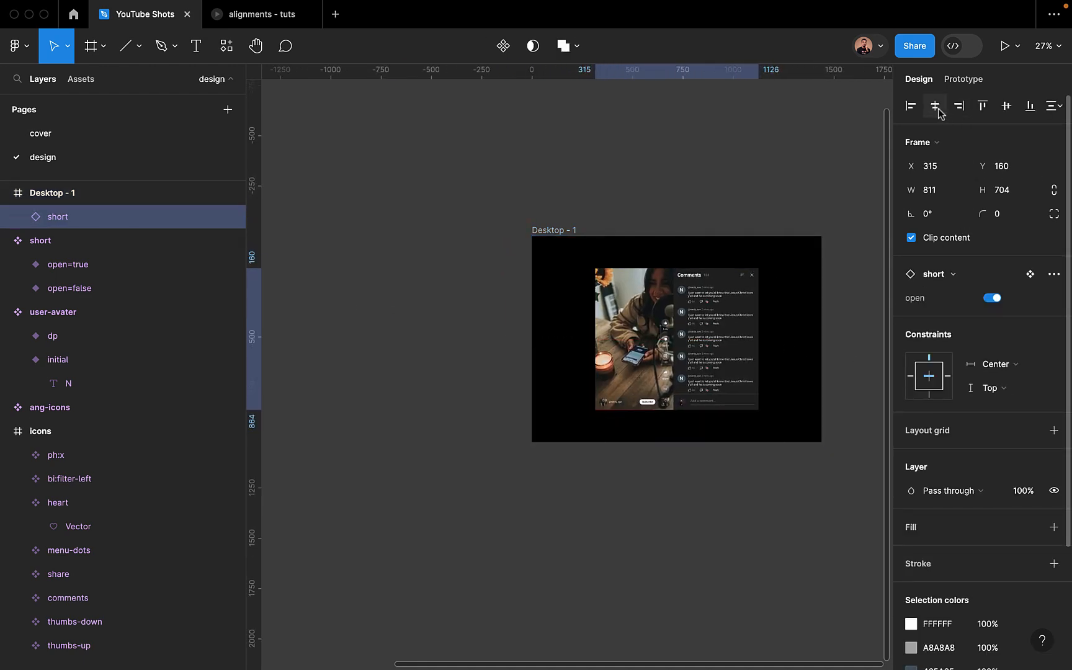
pyautogui.click(1007, 108)
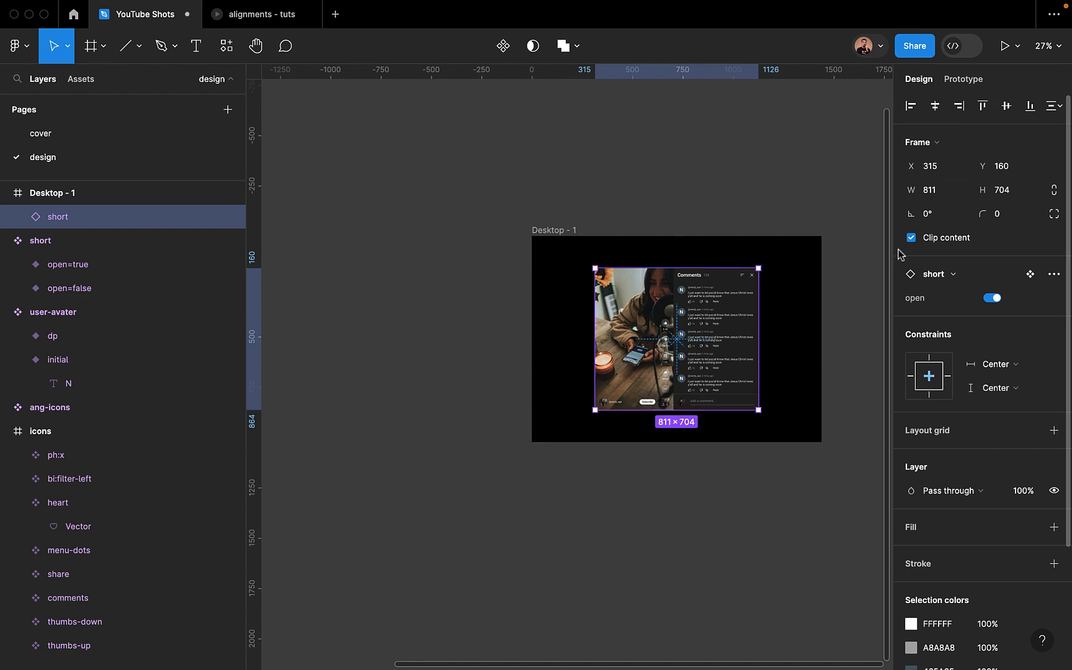
# Switch the nested short instance's open property off and back on to check its centring in the frame
pyautogui.click(992, 301)
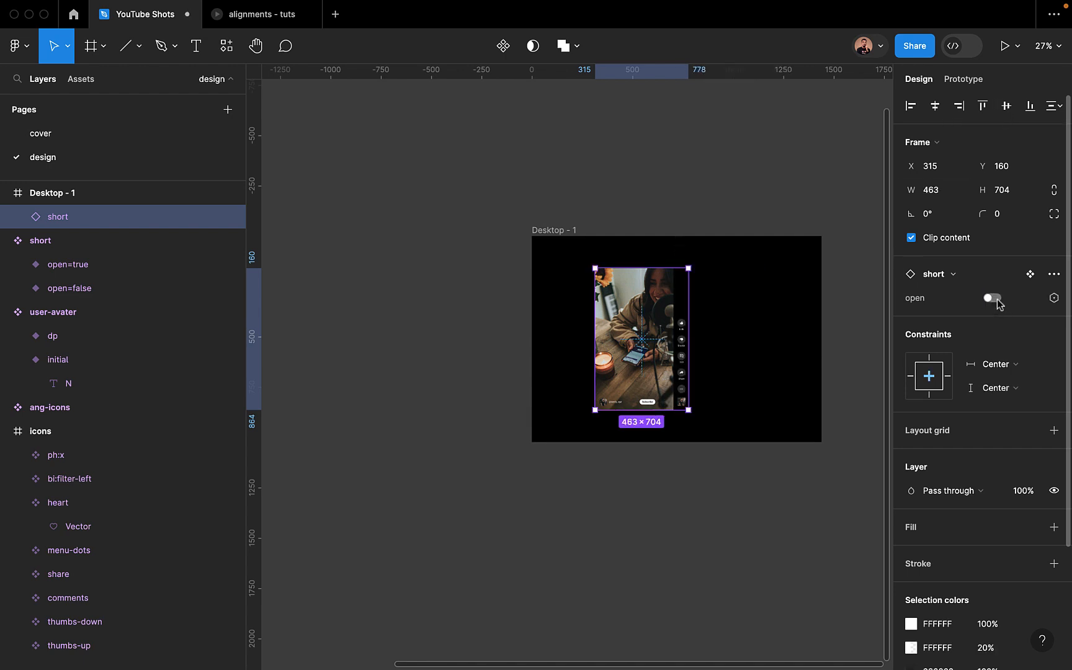
pyautogui.click(993, 299)
pyautogui.hscroll(2, 850, 345)
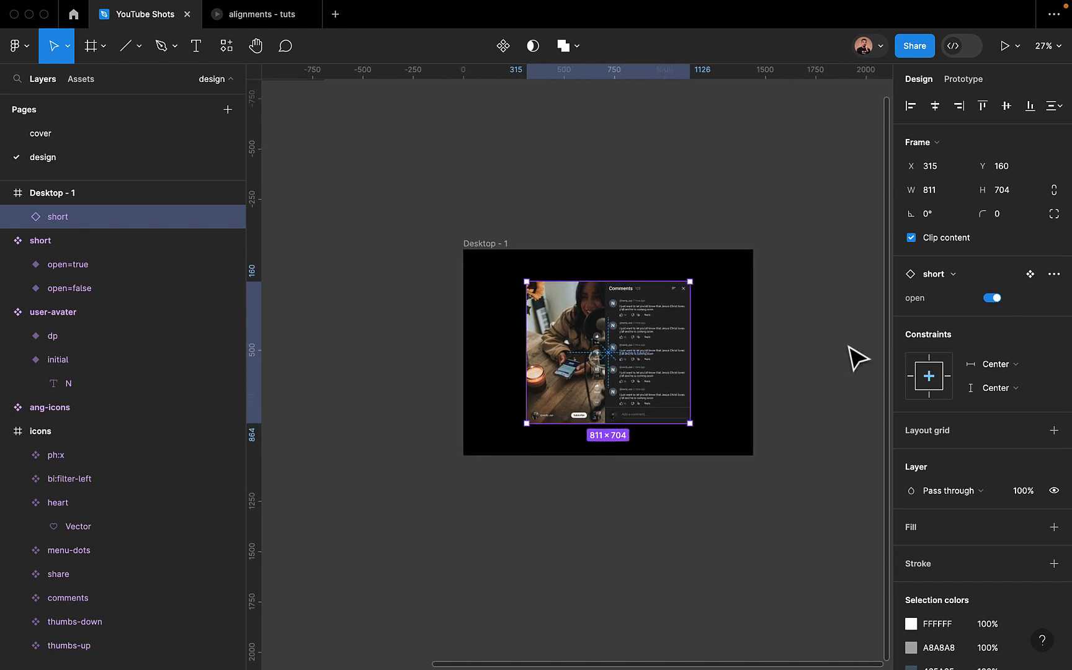
# Rename the black 1440 × 1024 frame as Desktop
pyautogui.click(782, 326)
pyautogui.doubleClick(447, 243)
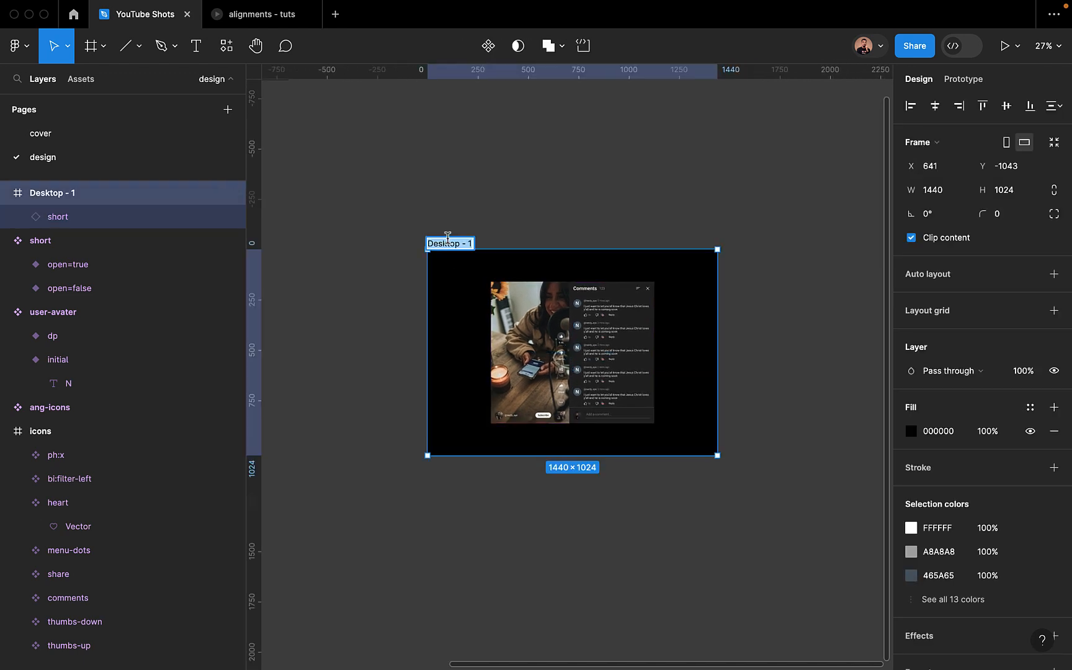
pyautogui.press('Right')
pyautogui.press('BackSpace')
pyautogui.press('Return')
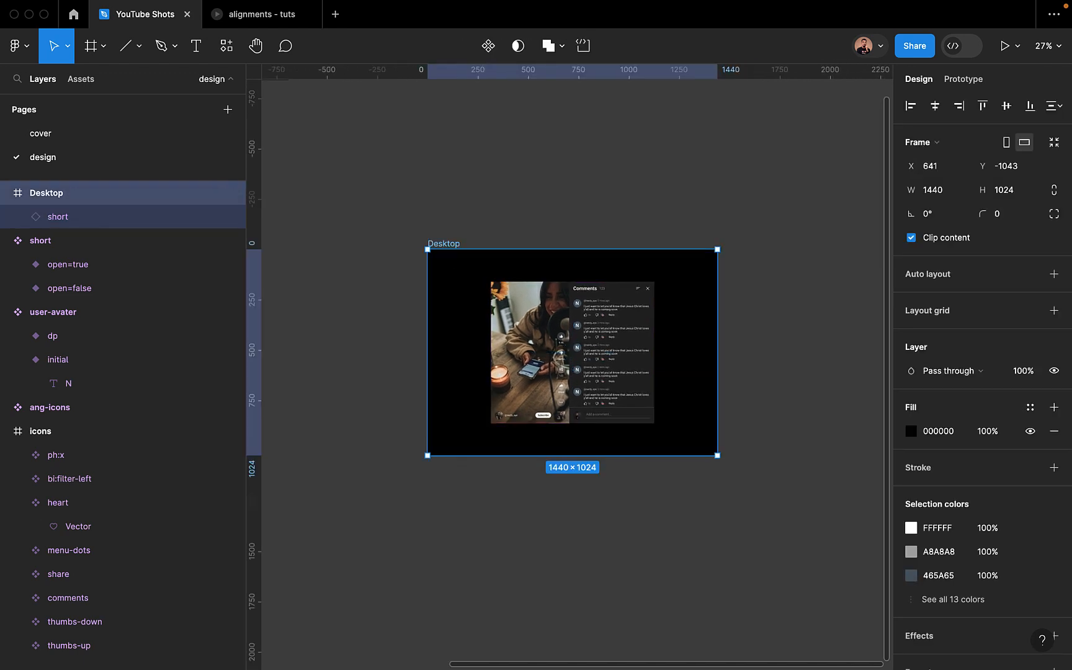
# Recheck how the short instance is positioned in the Desktop frame by toggling its open property off and on
pyautogui.click(610, 338)
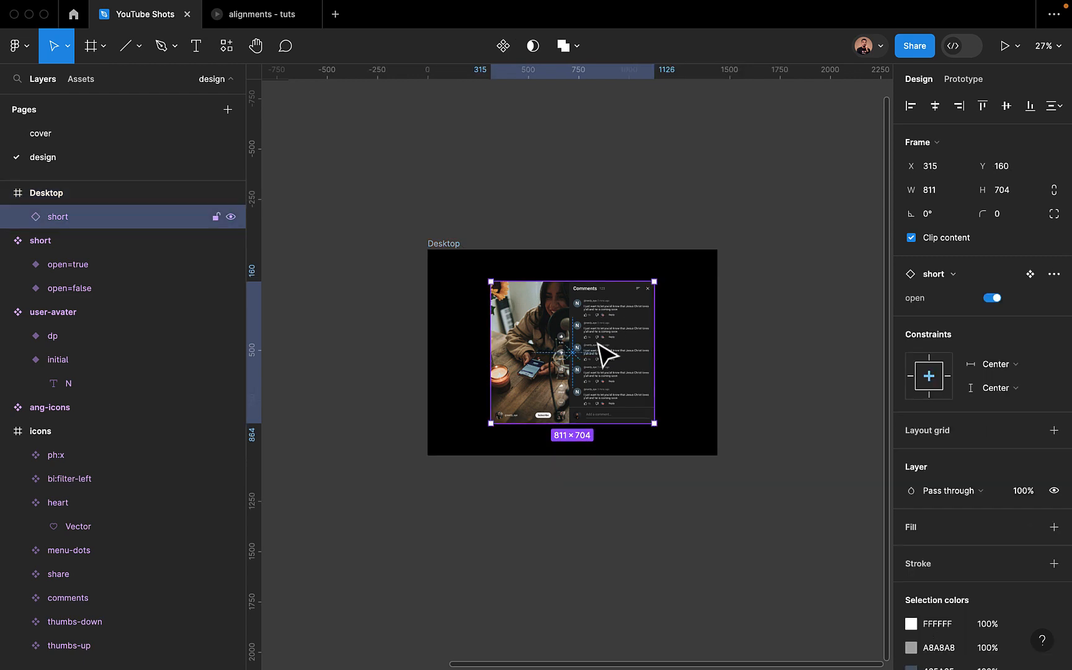
pyautogui.click(992, 298)
pyautogui.click(993, 299)
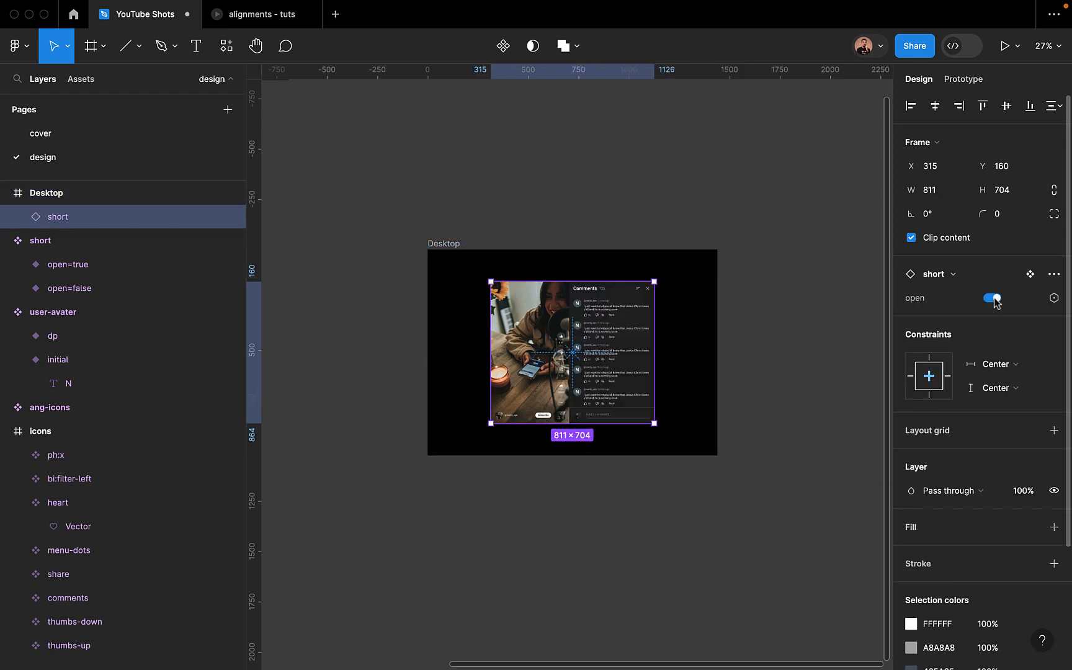
# Add auto layout to the Desktop frame and align its content to the centre
pyautogui.click(444, 242)
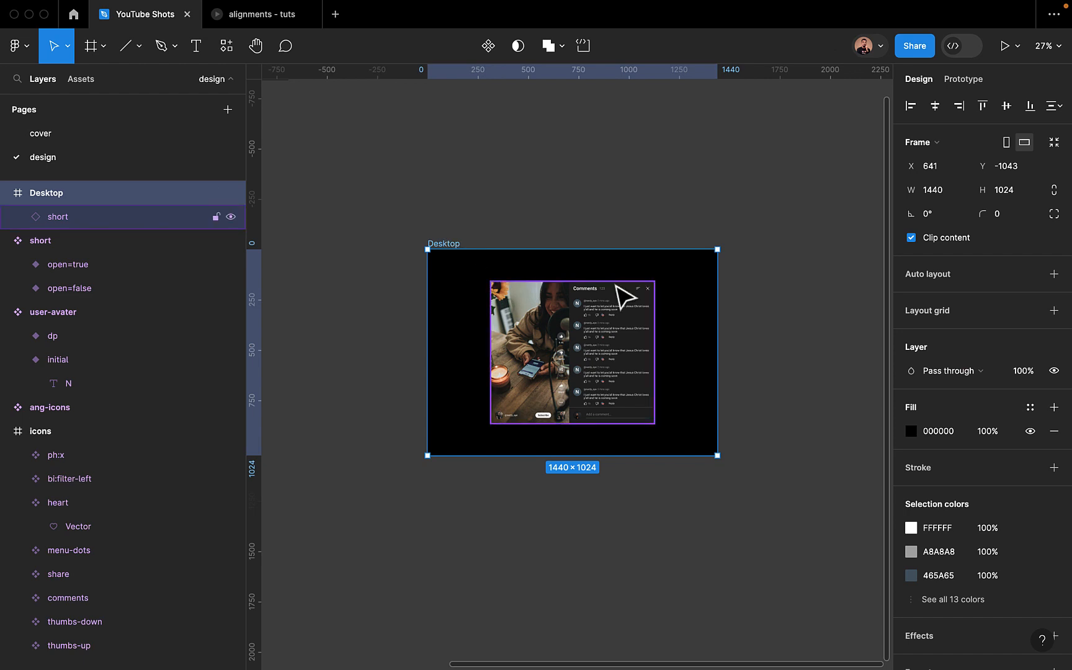
pyautogui.click(1054, 276)
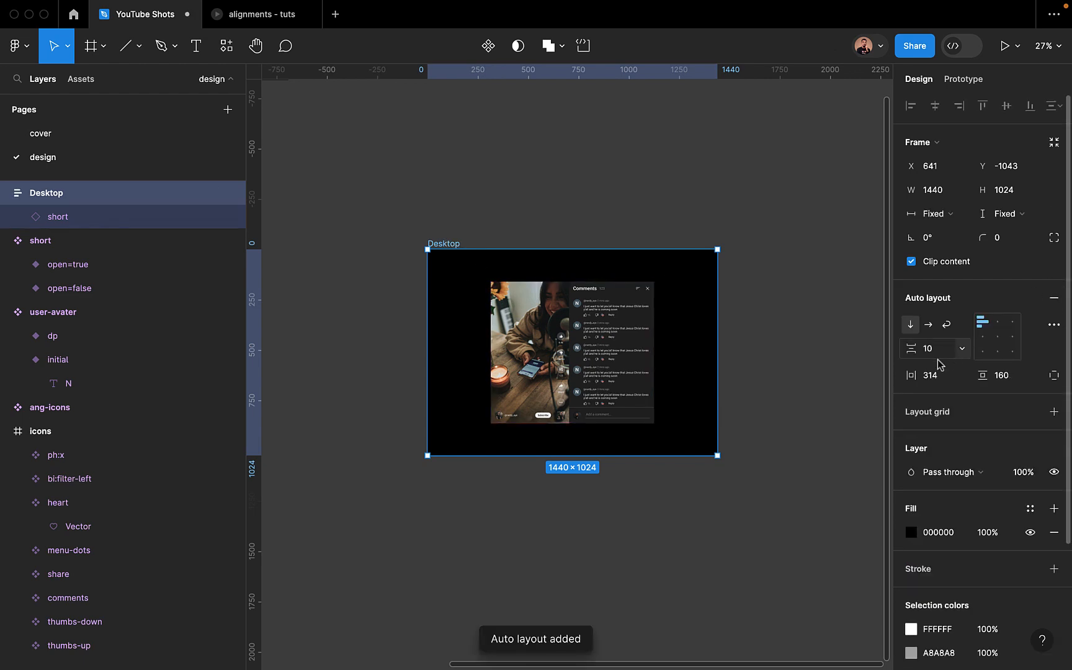
pyautogui.click(996, 338)
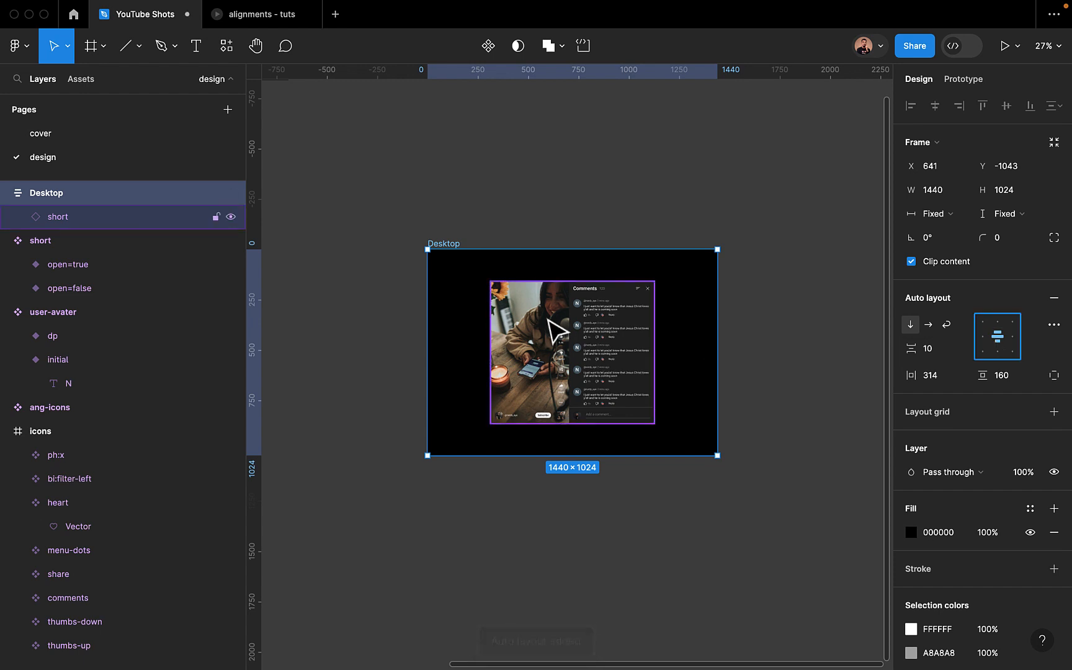
# Toggle the short instance's open property repeatedly to examine its alignment under the frame's auto layout, ending on true
pyautogui.click(593, 354)
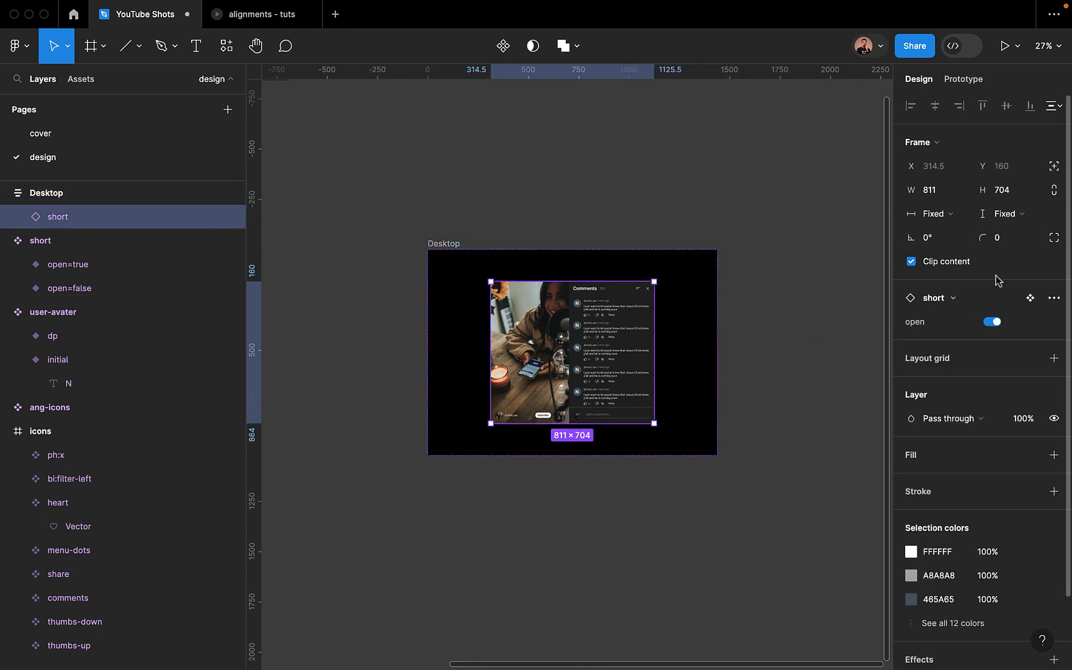
pyautogui.click(993, 322)
pyautogui.click(993, 321)
pyautogui.click(993, 321)
pyautogui.click(992, 322)
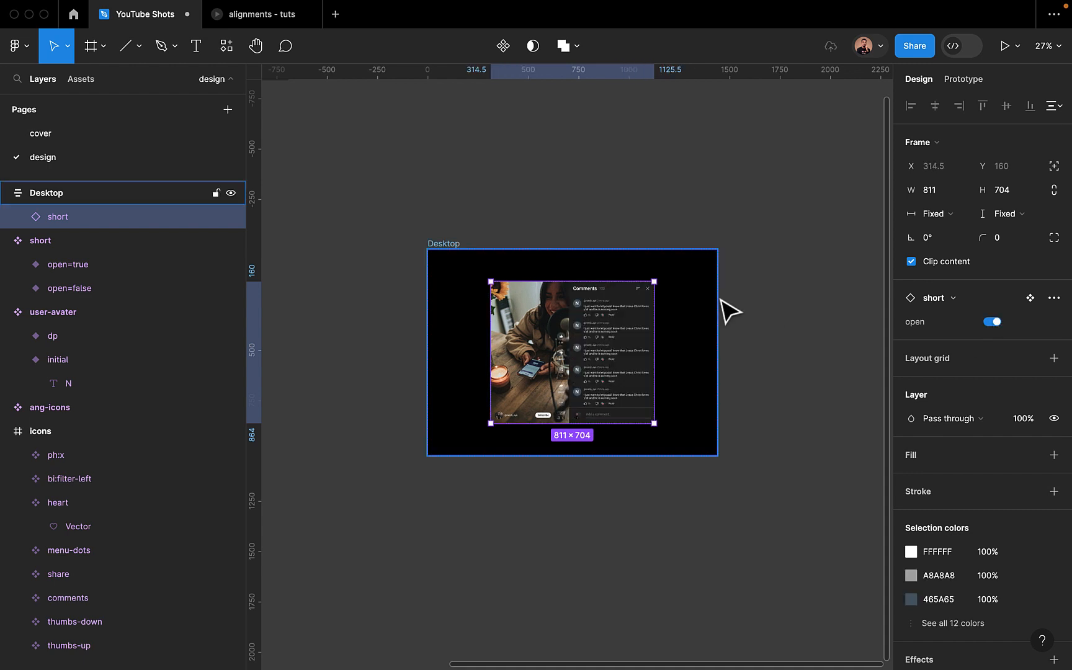
pyautogui.click(770, 318)
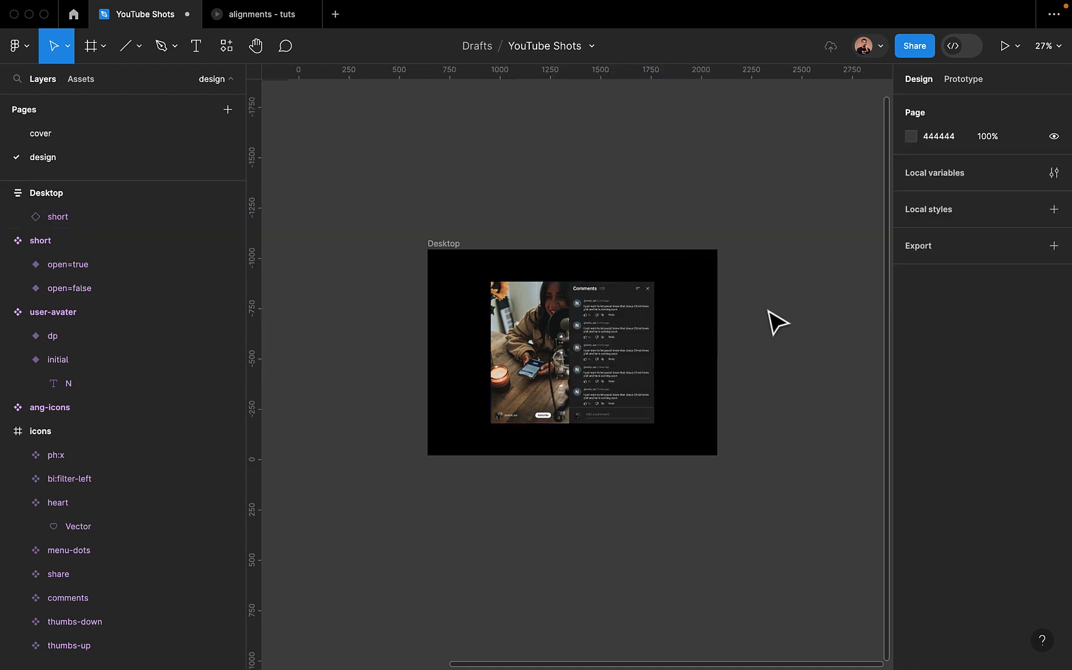
# Set the open property of the short instance in the Desktop frame to false
pyautogui.click(461, 248)
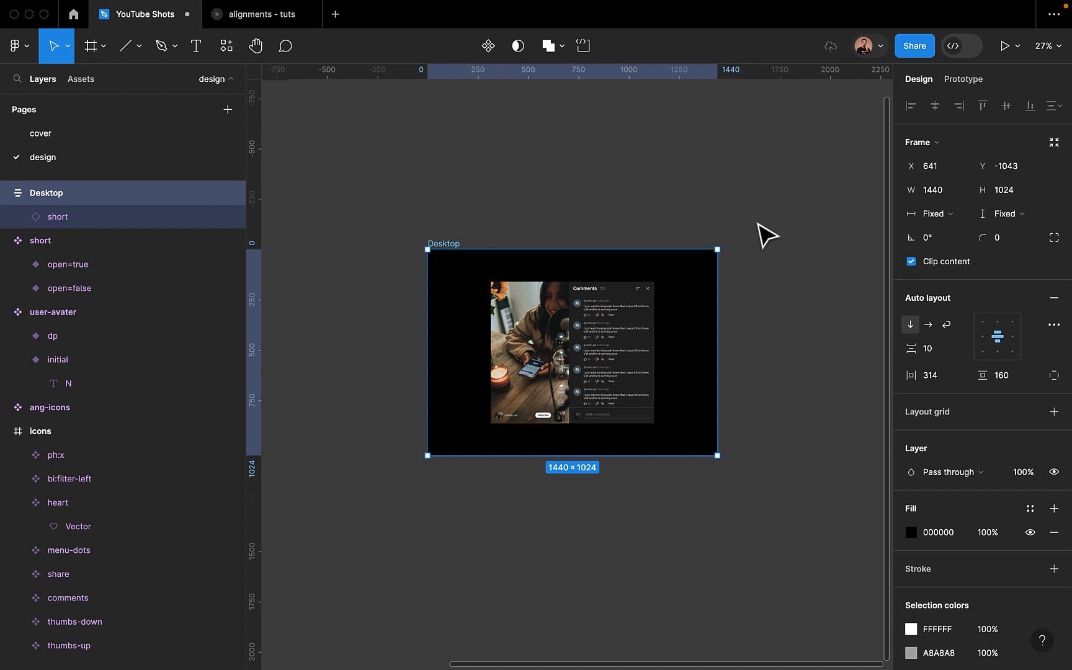
pyautogui.click(635, 341)
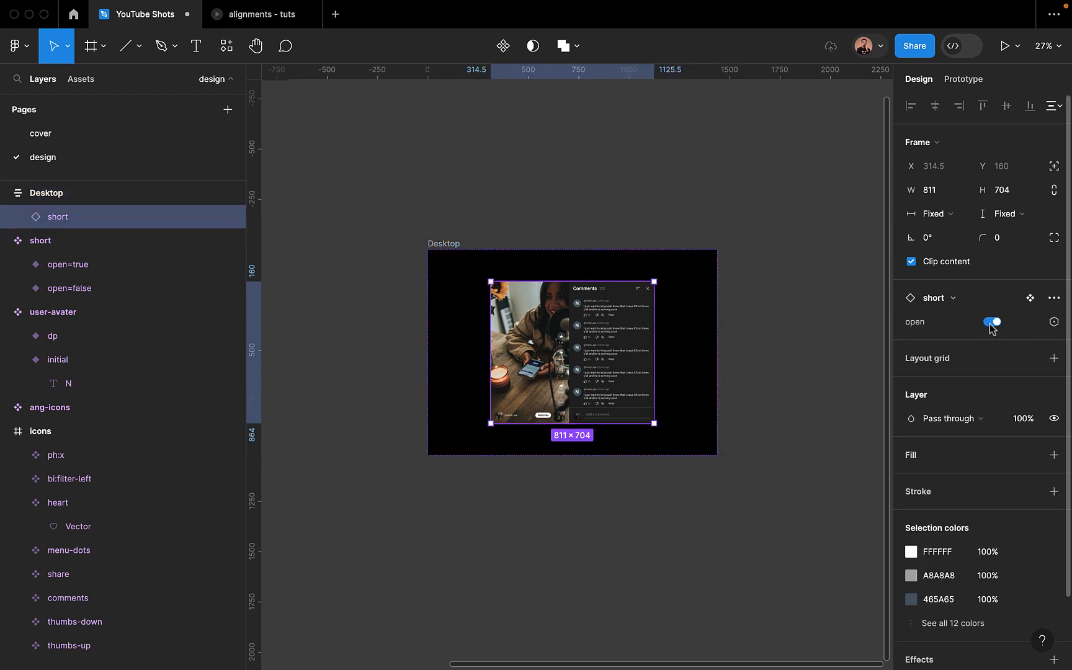
pyautogui.click(990, 322)
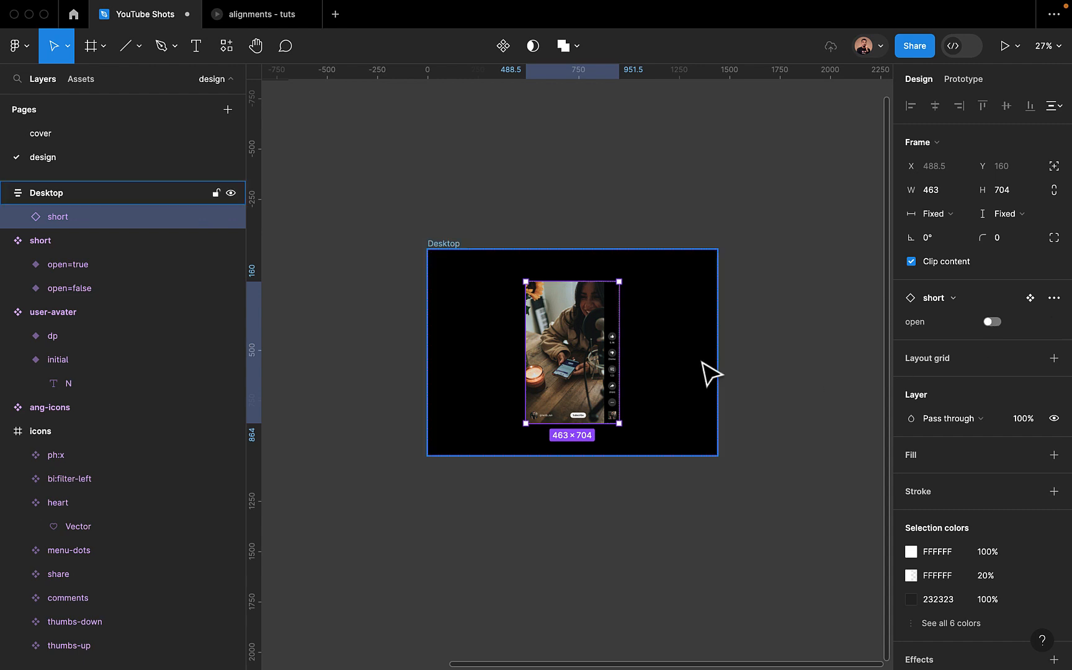
# Present the Desktop frame as a prototype and test opening, closing and reopening the comments sidebar
pyautogui.click(456, 251)
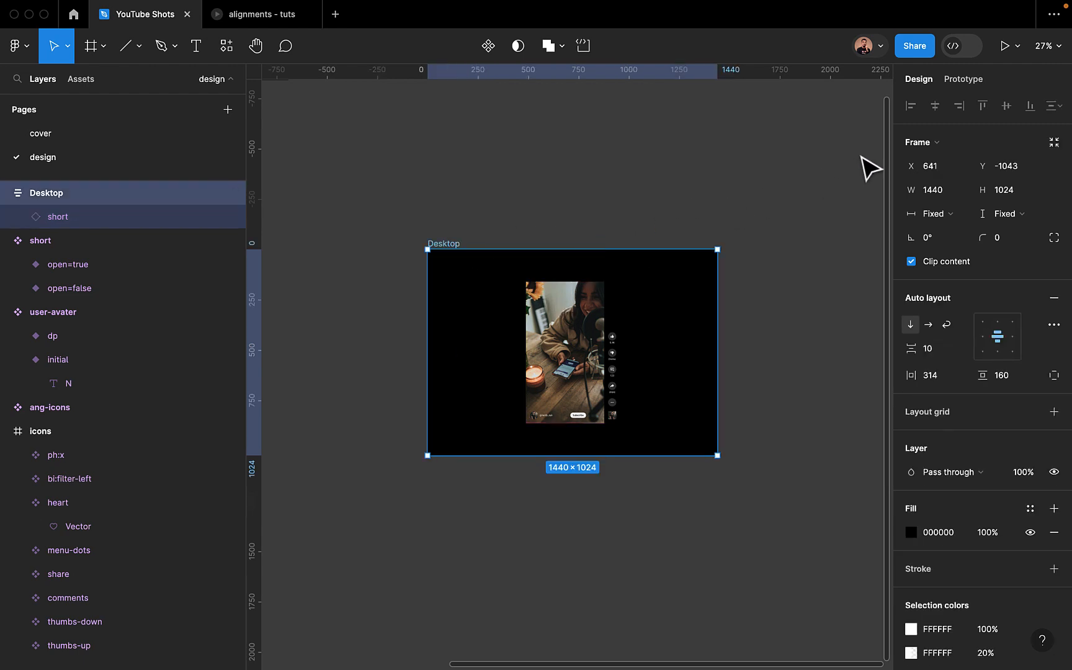
pyautogui.click(1005, 47)
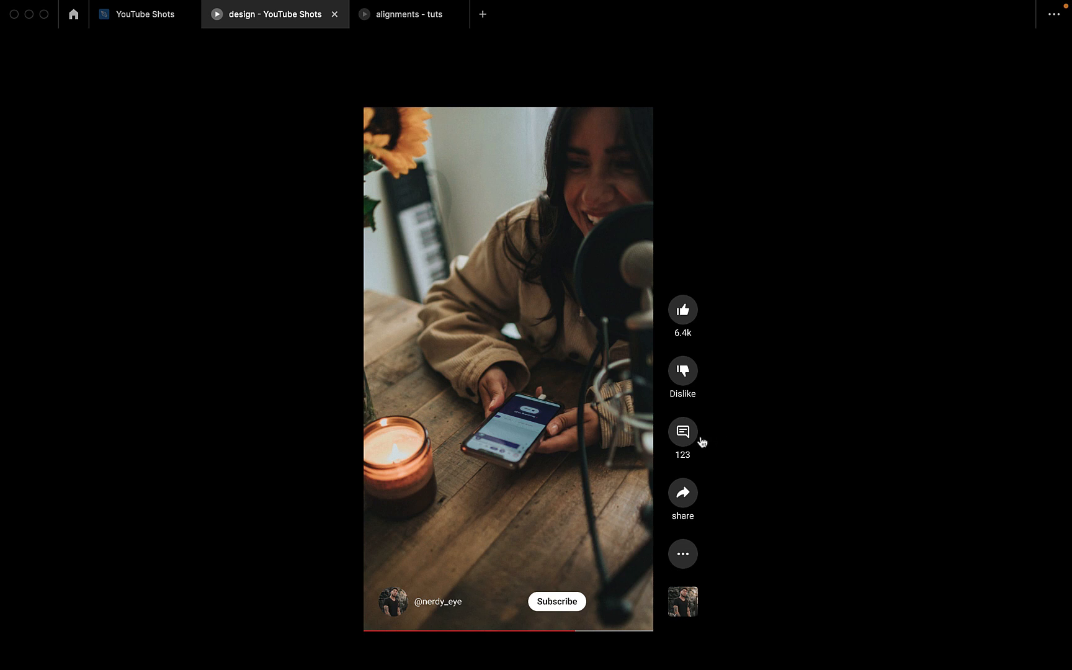
pyautogui.click(683, 434)
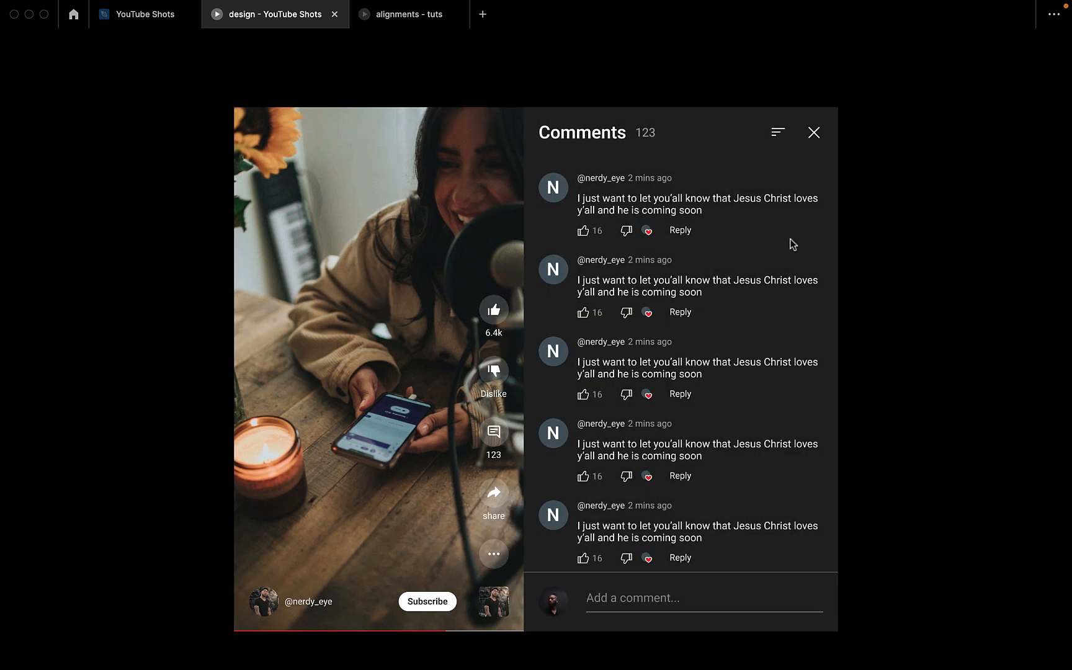
pyautogui.click(814, 135)
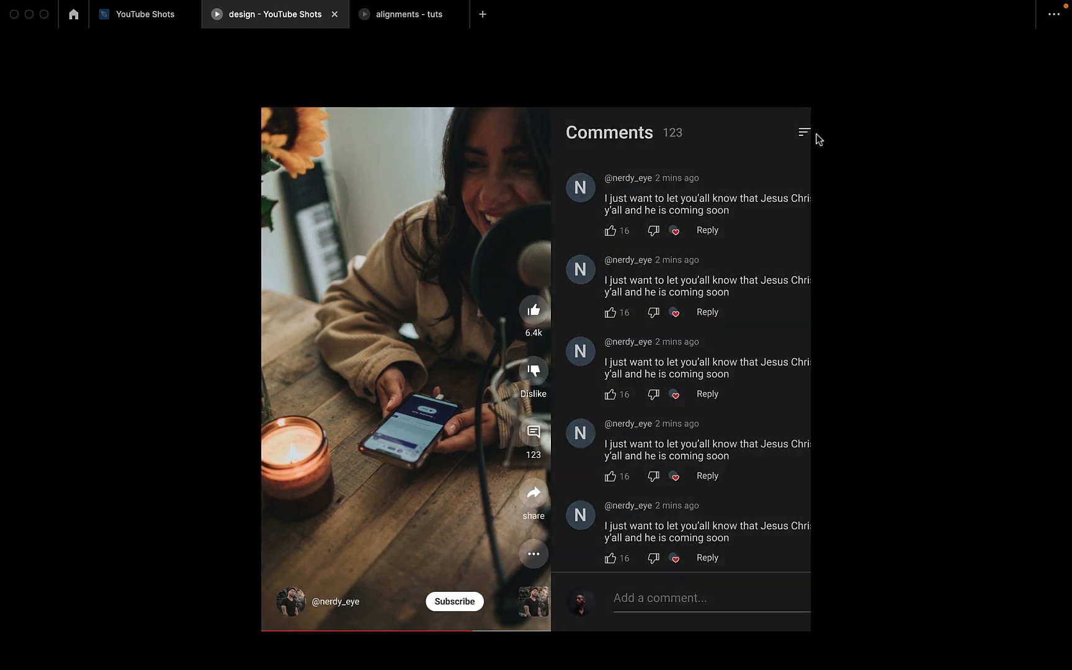
pyautogui.click(682, 436)
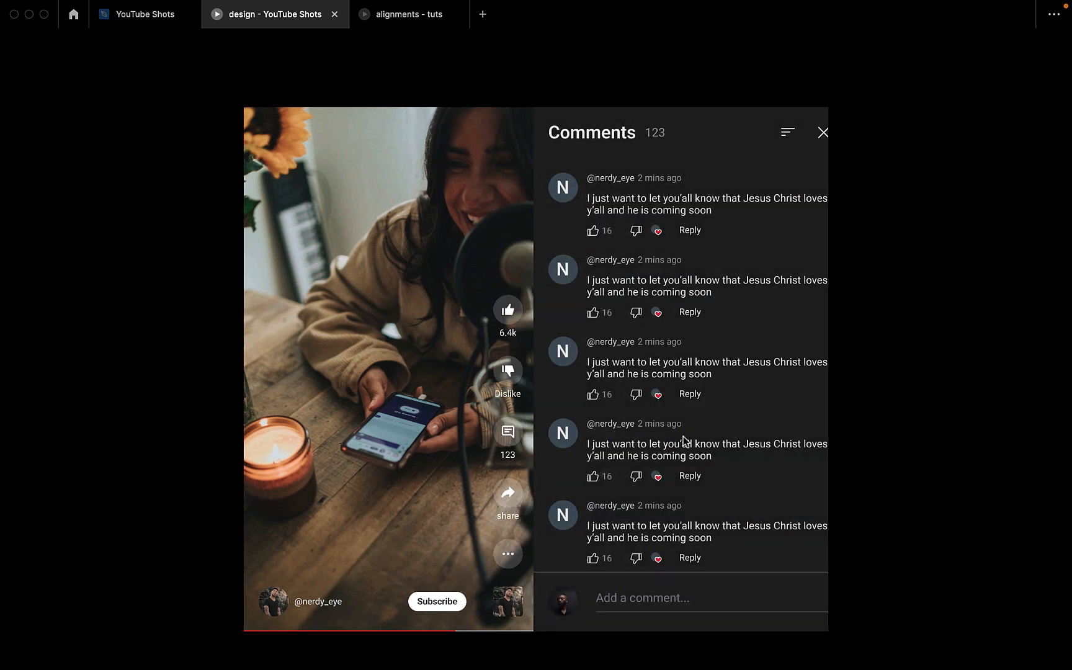